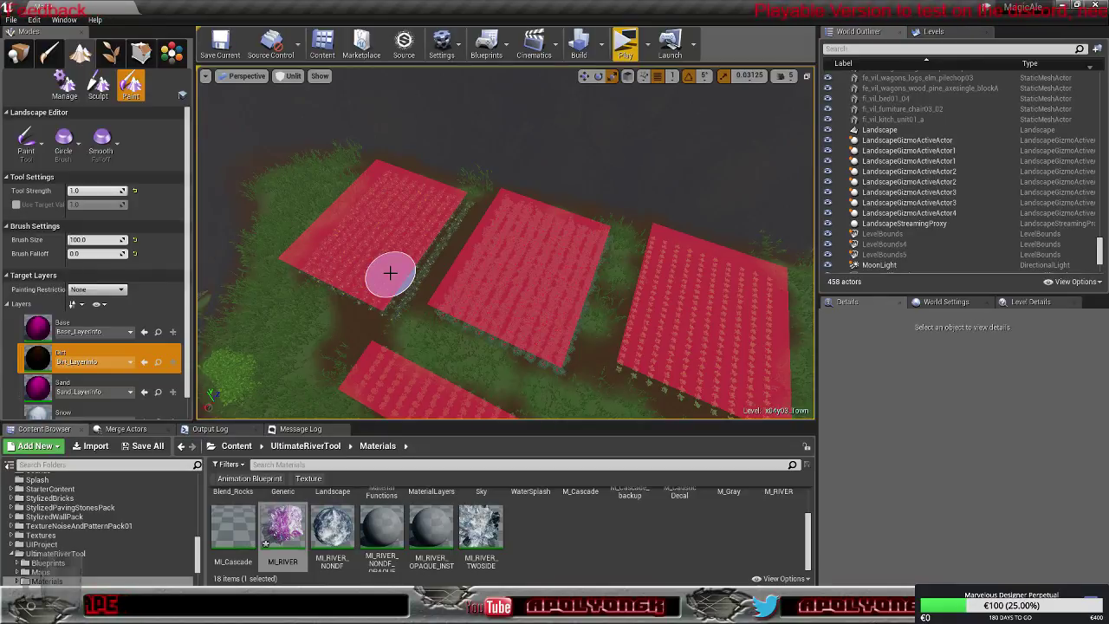
# Paint the Dirt layer over the grass between and around the crop fields with the size 100 brush at full strength
pyautogui.moveTo(403, 277)
pyautogui.mouseDown(button='right')
pyautogui.moveTo(499, 279)
pyautogui.moveTo(490, 295)
pyautogui.mouseUp(button='right')
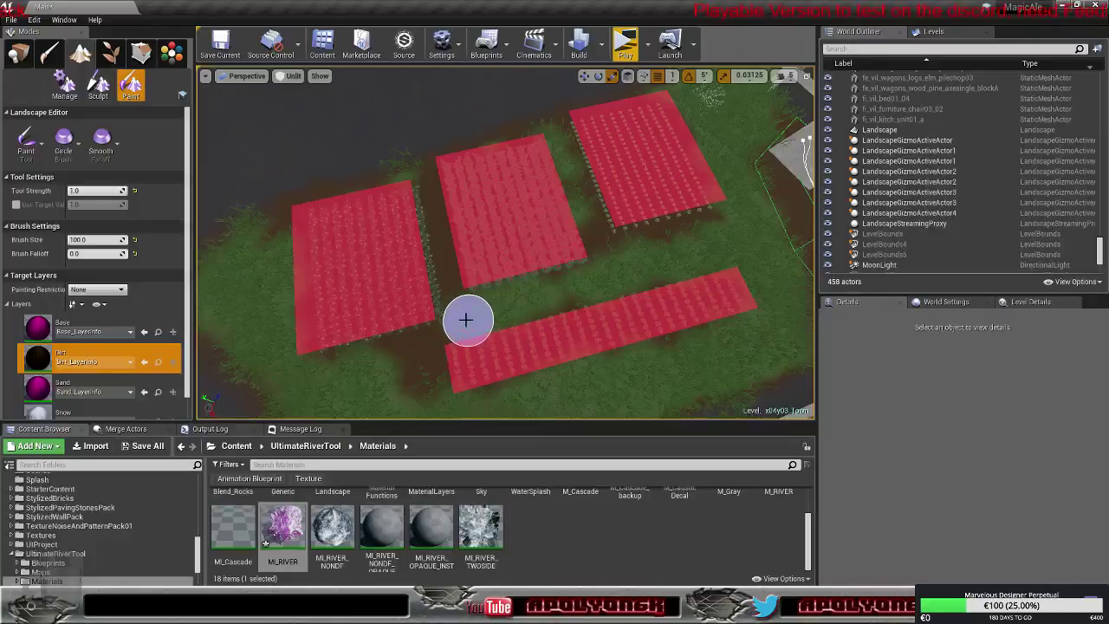
pyautogui.moveTo(465, 320); pyautogui.dragTo(627, 271)
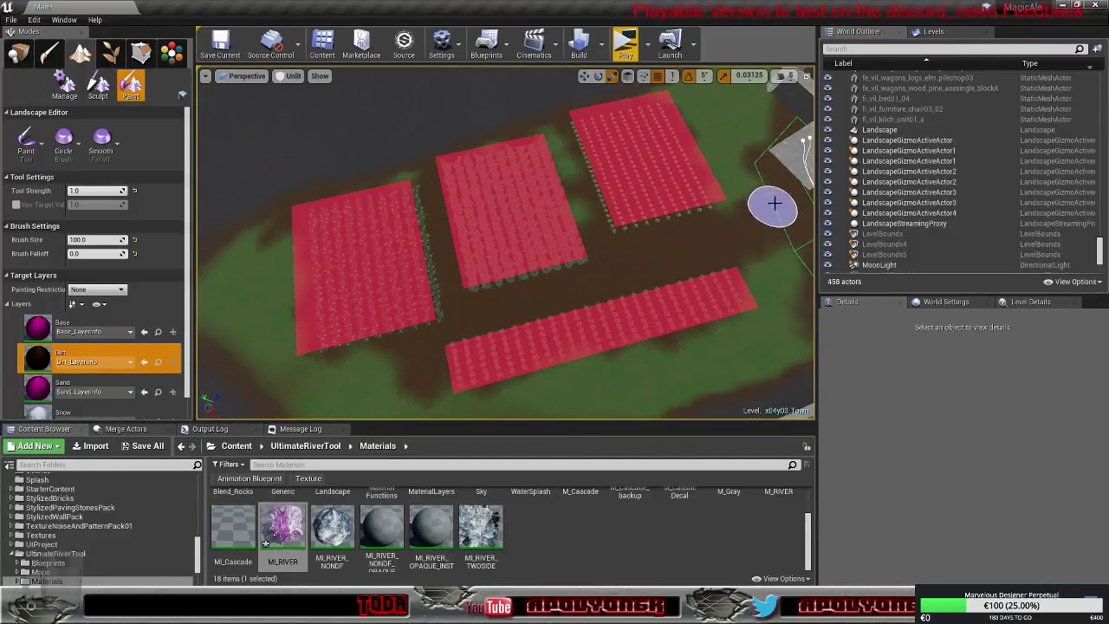
pyautogui.moveTo(710, 247)
pyautogui.mouseDown(button='right')
pyautogui.moveTo(767, 262)
pyautogui.moveTo(719, 259)
pyautogui.moveTo(808, 260)
pyautogui.moveTo(775, 258)
pyautogui.moveTo(789, 259)
pyautogui.mouseUp(button='right')
pyautogui.moveTo(571, 284)
pyautogui.mouseDown()
pyautogui.moveTo(539, 282)
pyautogui.moveTo(504, 309)
pyautogui.mouseUp()
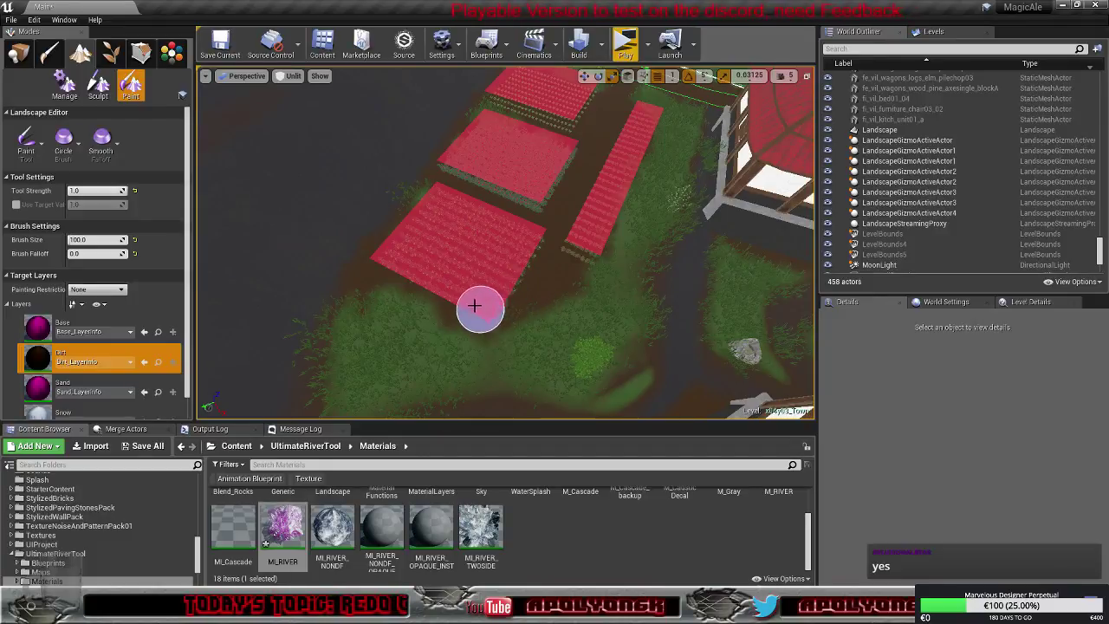
# Paint the Dirt layer over the grass along the low stone wall enclosing the Town Inn's yard
pyautogui.moveTo(440, 290); pyautogui.dragTo(243, 260, button='right')
pyautogui.moveTo(625, 102)
pyautogui.mouseDown(button='right')
pyautogui.moveTo(484, 151)
pyautogui.moveTo(575, 213)
pyautogui.moveTo(407, 325)
pyautogui.mouseUp(button='right')
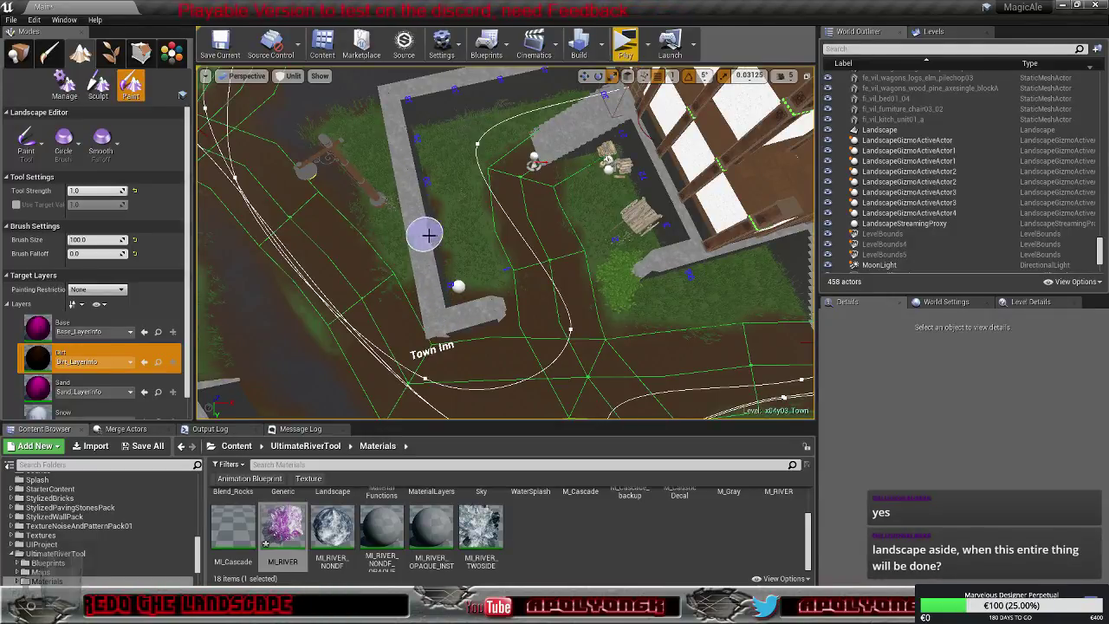
pyautogui.moveTo(428, 234)
pyautogui.mouseDown(button='right')
pyautogui.moveTo(369, 276)
pyautogui.moveTo(387, 297)
pyautogui.moveTo(370, 287)
pyautogui.moveTo(433, 236)
pyautogui.moveTo(454, 242)
pyautogui.mouseUp(button='right')
pyautogui.moveTo(631, 235)
pyautogui.mouseDown()
pyautogui.moveTo(579, 246)
pyautogui.moveTo(639, 227)
pyautogui.mouseUp()
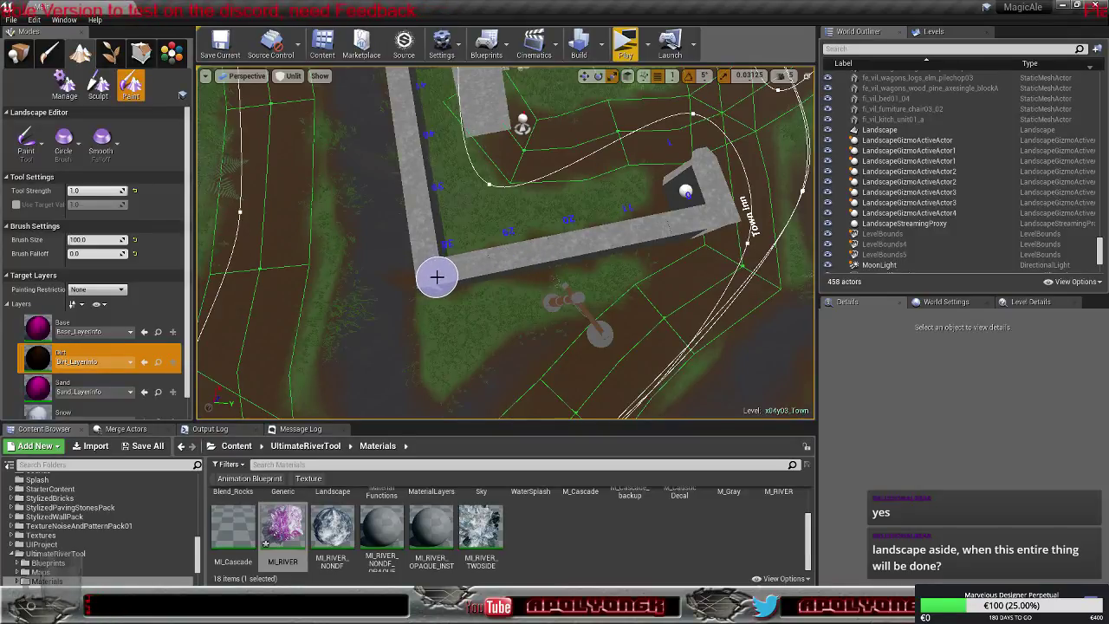
pyautogui.moveTo(437, 276)
pyautogui.mouseDown(button='right')
pyautogui.moveTo(502, 272)
pyautogui.moveTo(589, 243)
pyautogui.moveTo(576, 246)
pyautogui.moveTo(611, 281)
pyautogui.mouseUp(button='right')
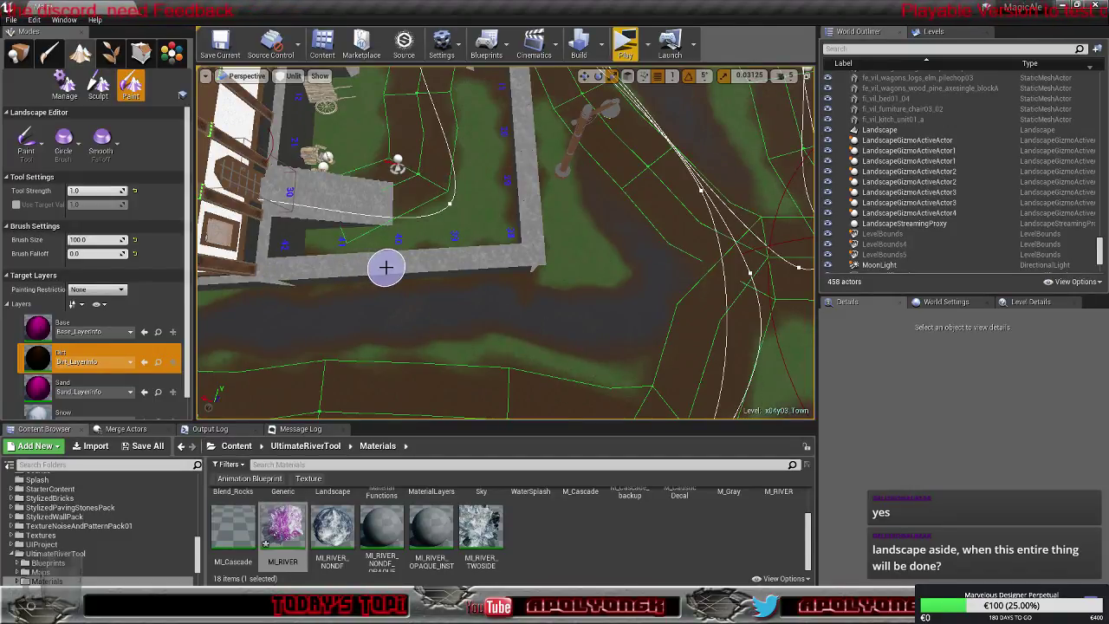
pyautogui.press('s')
pyautogui.moveTo(386, 268)
pyautogui.mouseDown(button='right')
pyautogui.moveTo(472, 208)
pyautogui.moveTo(446, 194)
pyautogui.moveTo(442, 221)
pyautogui.moveTo(407, 225)
pyautogui.mouseUp(button='right')
pyautogui.press('w')
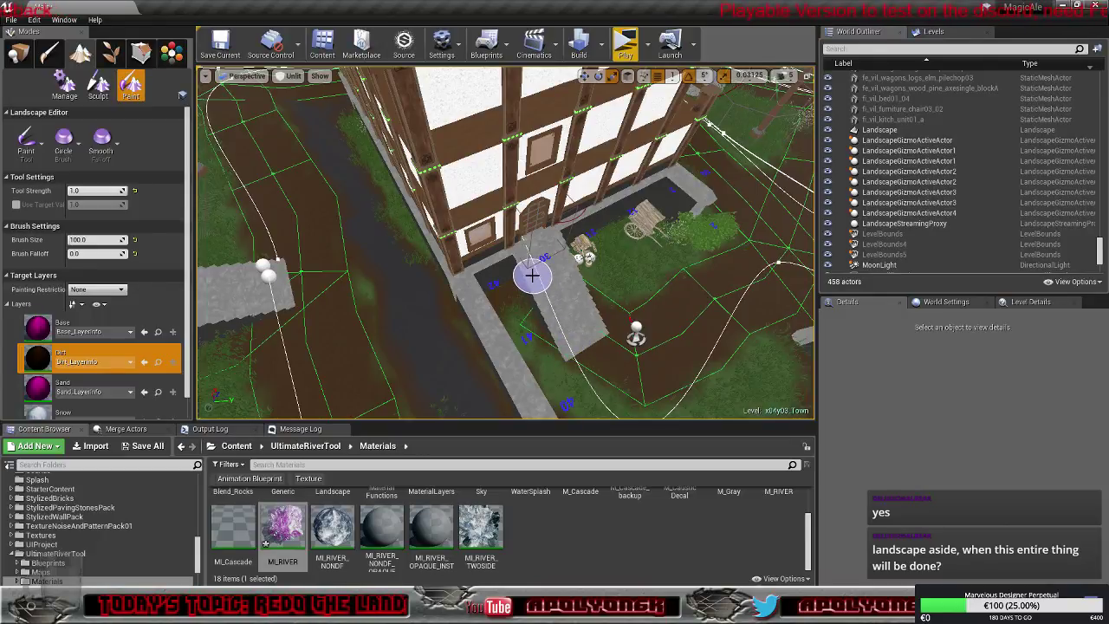
# Paint dirt around the Town Inn's foundation corner, toward its side steps, and beneath the cart and woodpile
pyautogui.moveTo(532, 273); pyautogui.dragTo(364, 265, button='right')
pyautogui.moveTo(494, 279); pyautogui.dragTo(494, 279, button='right')
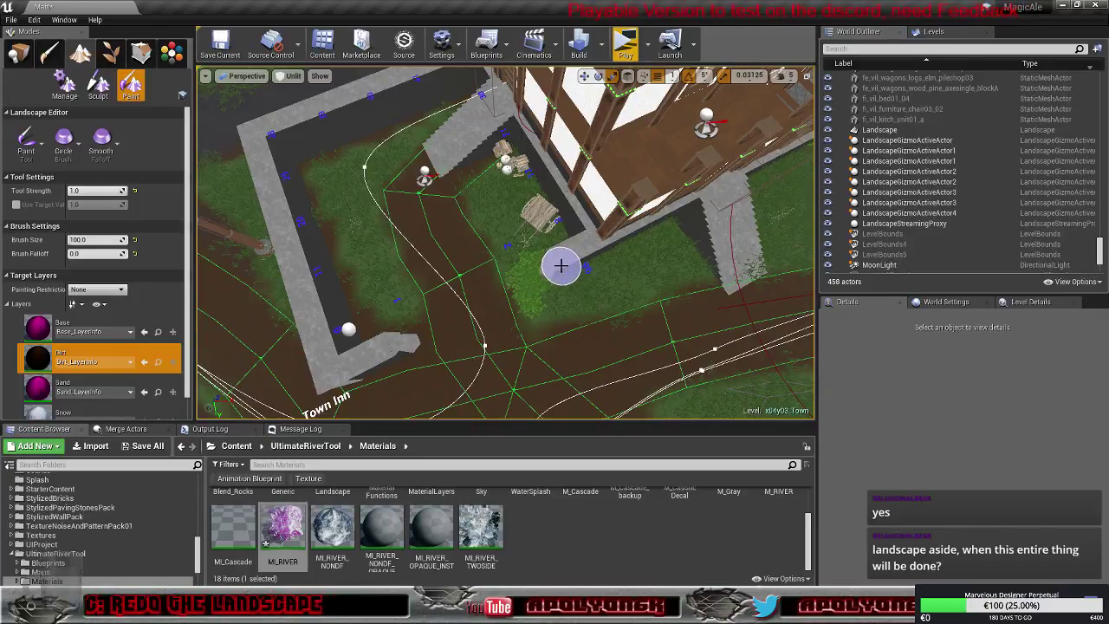
pyautogui.moveTo(555, 264)
pyautogui.mouseDown()
pyautogui.moveTo(587, 250)
pyautogui.moveTo(557, 265)
pyautogui.moveTo(569, 261)
pyautogui.mouseUp()
pyautogui.moveTo(617, 232); pyautogui.dragTo(597, 242)
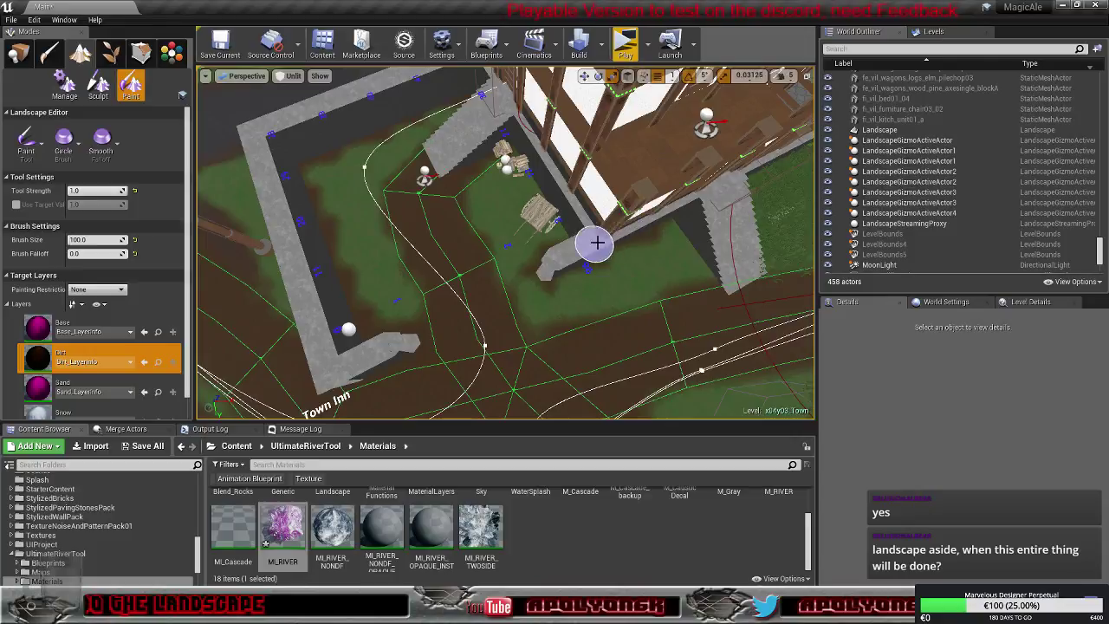
pyautogui.moveTo(700, 232); pyautogui.dragTo(737, 263)
pyautogui.moveTo(724, 259)
pyautogui.mouseDown(button='right')
pyautogui.moveTo(810, 249)
pyautogui.moveTo(727, 260)
pyautogui.mouseUp(button='right')
pyautogui.press('w')
pyautogui.moveTo(554, 291); pyautogui.dragTo(360, 282)
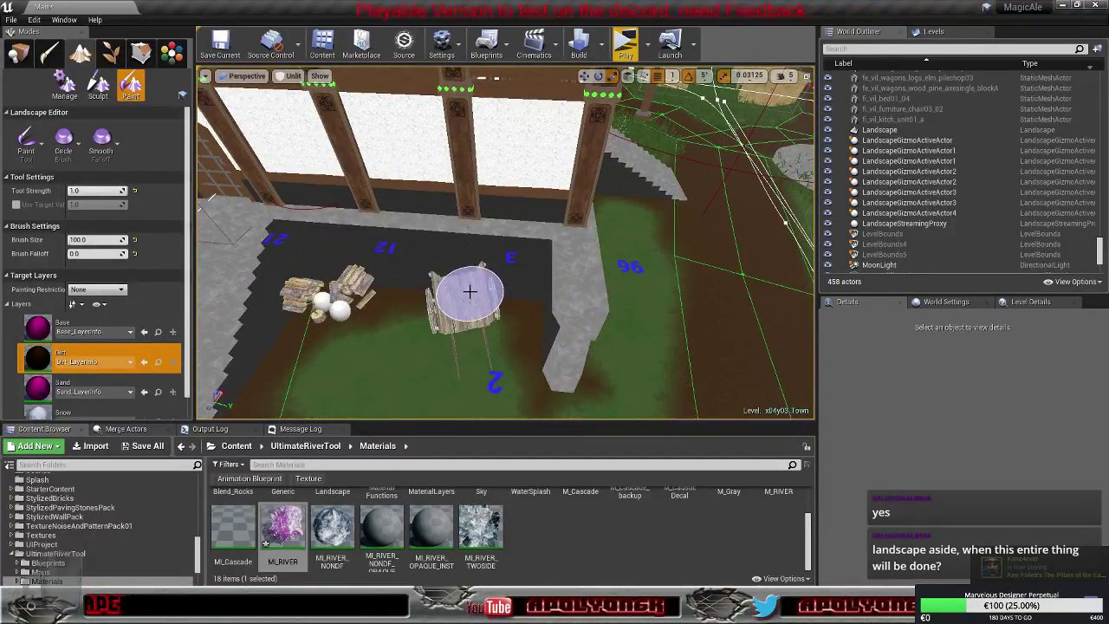
# Paint dirt over the grass along the inn's front and the ground around its tiled terrace
pyautogui.press('s')
pyautogui.moveTo(391, 273)
pyautogui.mouseDown(button='right')
pyautogui.moveTo(346, 273)
pyautogui.moveTo(390, 275)
pyautogui.moveTo(433, 260)
pyautogui.mouseUp(button='right')
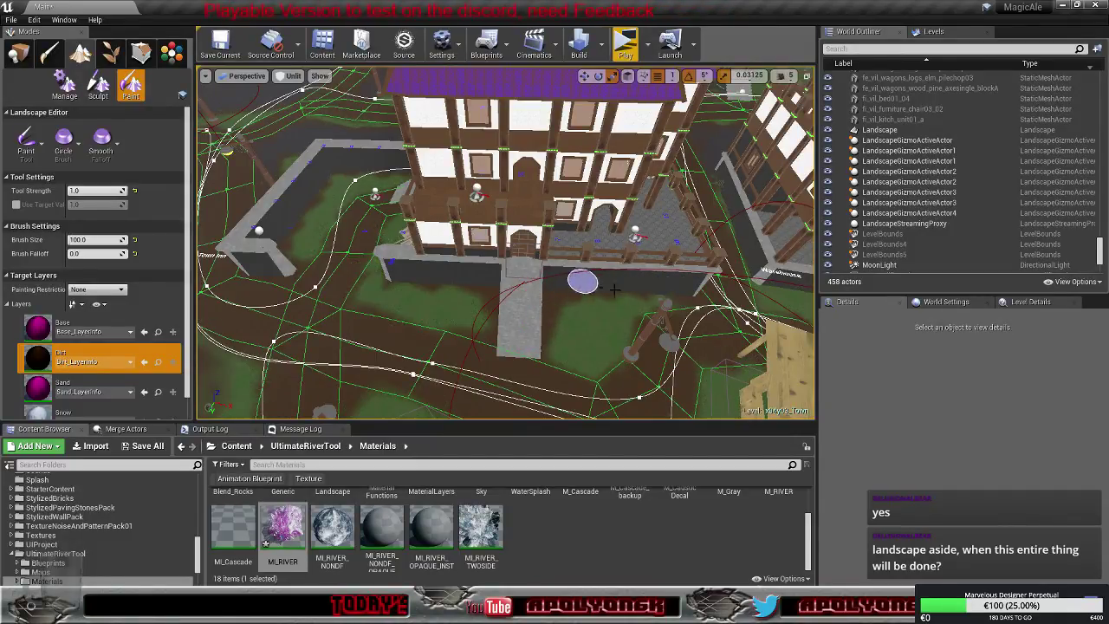
pyautogui.moveTo(610, 305); pyautogui.dragTo(472, 331, button='right')
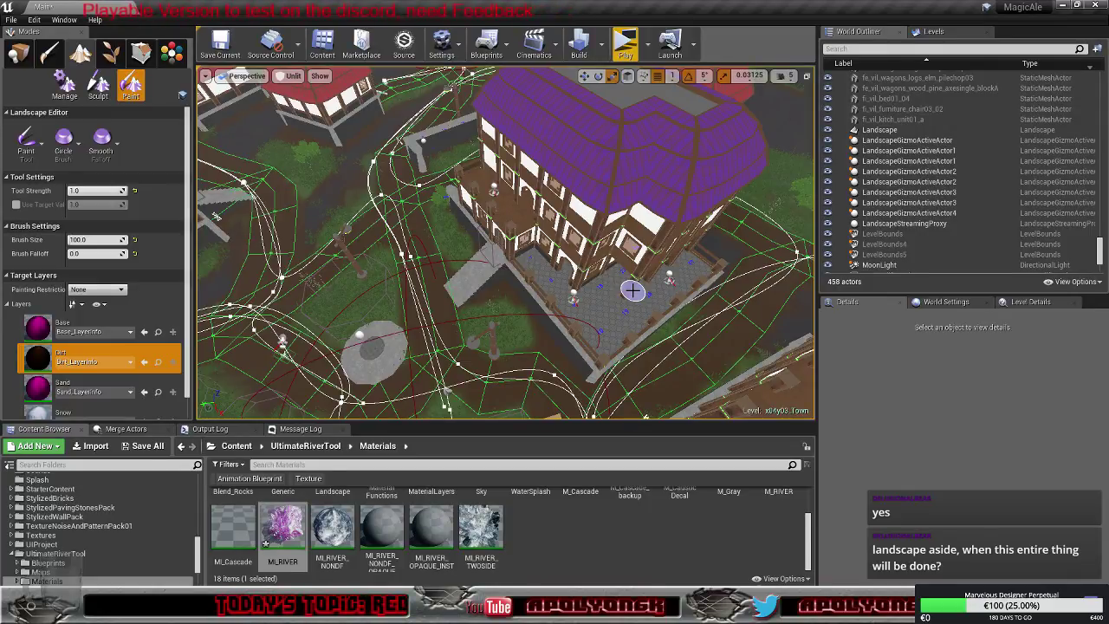
pyautogui.moveTo(619, 344); pyautogui.dragTo(561, 336, button='right')
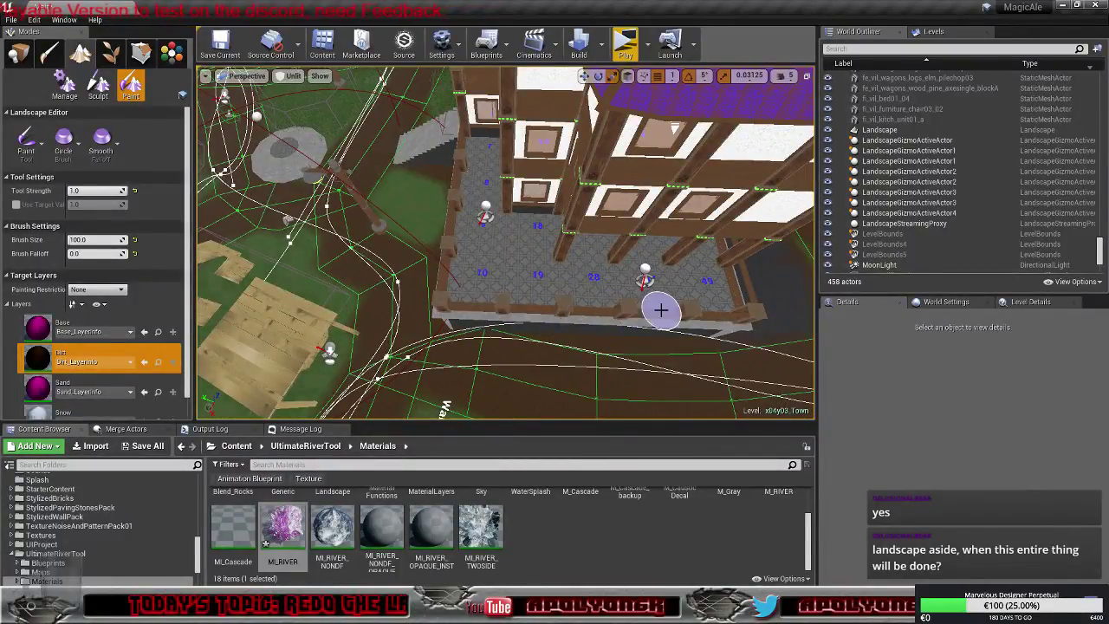
pyautogui.press('w')
pyautogui.moveTo(571, 315)
pyautogui.mouseDown(button='right')
pyautogui.moveTo(625, 321)
pyautogui.moveTo(546, 298)
pyautogui.mouseUp(button='right')
pyautogui.moveTo(545, 299)
pyautogui.mouseDown()
pyautogui.moveTo(489, 248)
pyautogui.moveTo(364, 268)
pyautogui.moveTo(442, 188)
pyautogui.moveTo(510, 198)
pyautogui.moveTo(512, 149)
pyautogui.moveTo(441, 130)
pyautogui.moveTo(482, 96)
pyautogui.mouseUp()
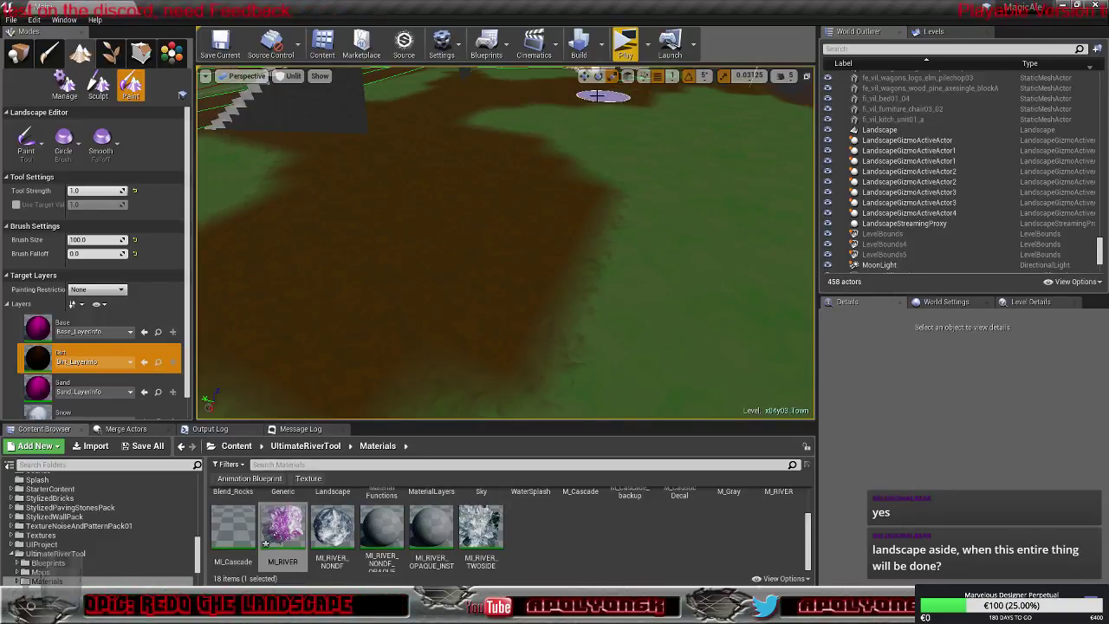
pyautogui.moveTo(768, 123)
pyautogui.mouseDown()
pyautogui.moveTo(577, 141)
pyautogui.moveTo(604, 121)
pyautogui.moveTo(500, 115)
pyautogui.moveTo(653, 153)
pyautogui.moveTo(733, 144)
pyautogui.mouseUp()
# Paint dirt over the tall-grass patches on the open ground near the buildings, merging them with the surrounding dirt
pyautogui.moveTo(726, 198); pyautogui.dragTo(814, 112, button='right')
pyautogui.moveTo(551, 206); pyautogui.dragTo(555, 210, button='right')
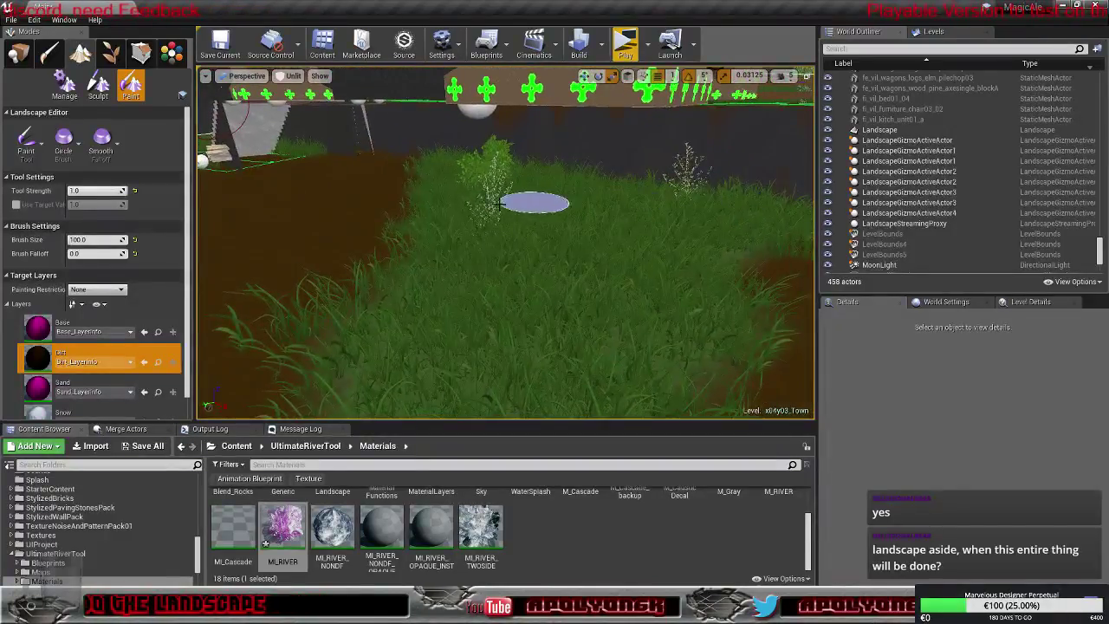
pyautogui.moveTo(551, 209)
pyautogui.mouseDown()
pyautogui.moveTo(456, 188)
pyautogui.moveTo(601, 231)
pyautogui.moveTo(689, 218)
pyautogui.moveTo(572, 254)
pyautogui.moveTo(423, 217)
pyautogui.moveTo(474, 278)
pyautogui.mouseUp()
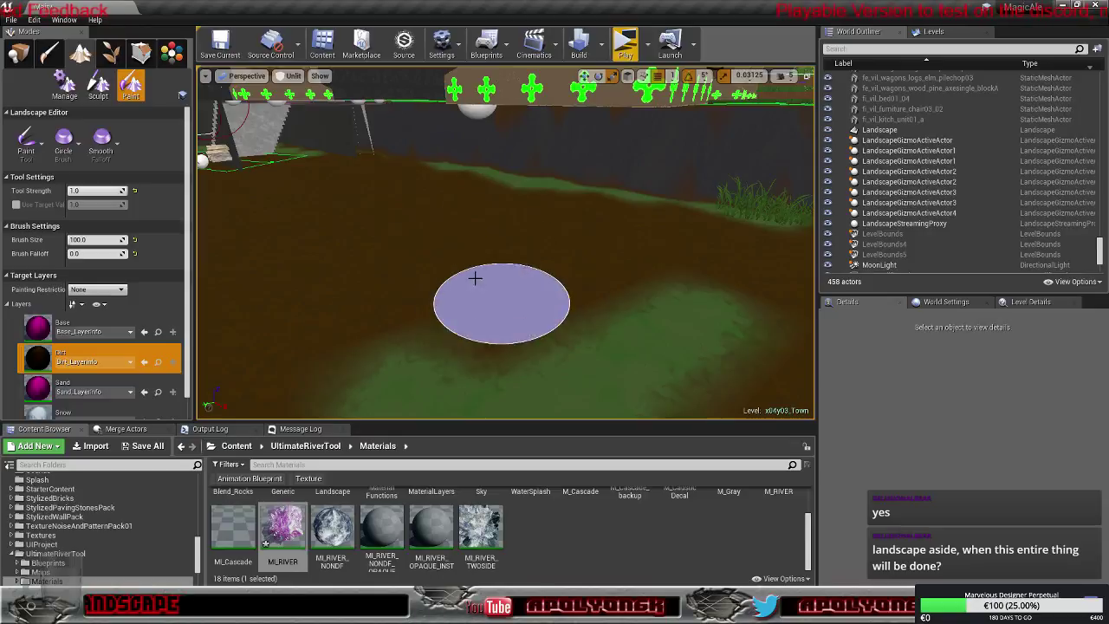
pyautogui.moveTo(508, 341); pyautogui.dragTo(553, 329, button='right')
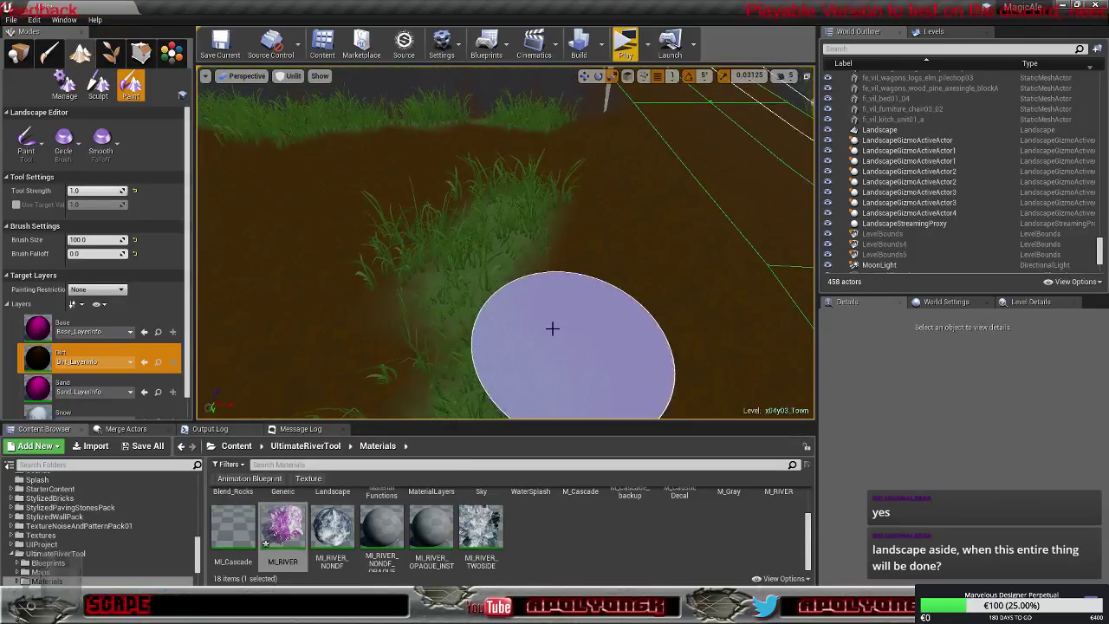
pyautogui.moveTo(553, 329)
pyautogui.mouseDown()
pyautogui.moveTo(545, 231)
pyautogui.moveTo(463, 285)
pyautogui.mouseUp()
pyautogui.moveTo(477, 281); pyautogui.dragTo(557, 256, button='right')
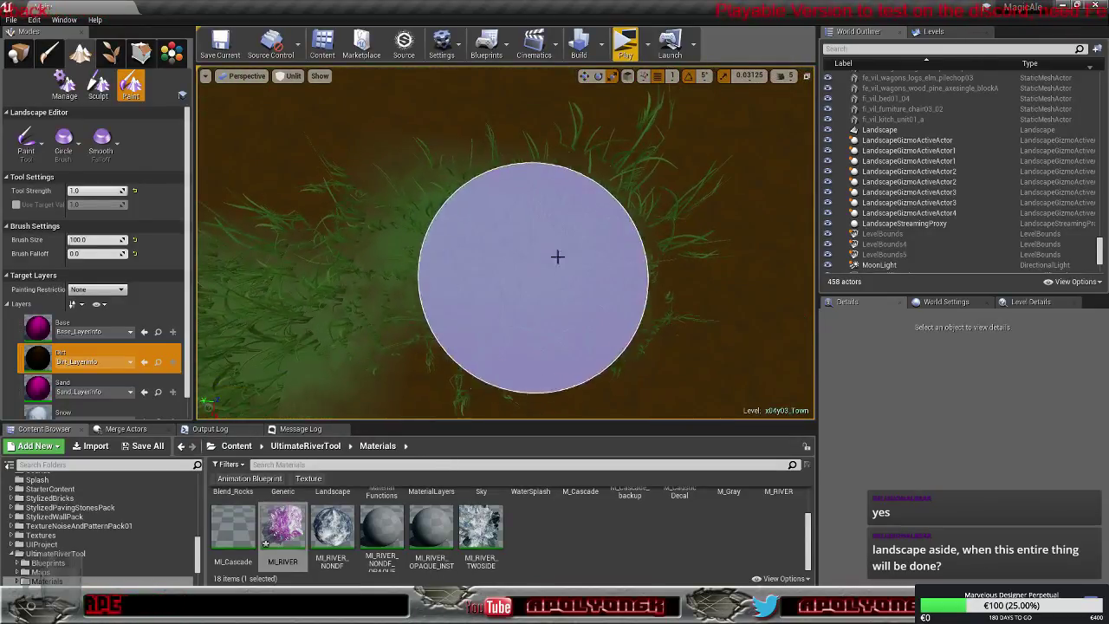
pyautogui.moveTo(606, 263)
pyautogui.mouseDown()
pyautogui.moveTo(460, 278)
pyautogui.moveTo(381, 247)
pyautogui.mouseUp()
pyautogui.moveTo(460, 225); pyautogui.dragTo(573, 262, button='right')
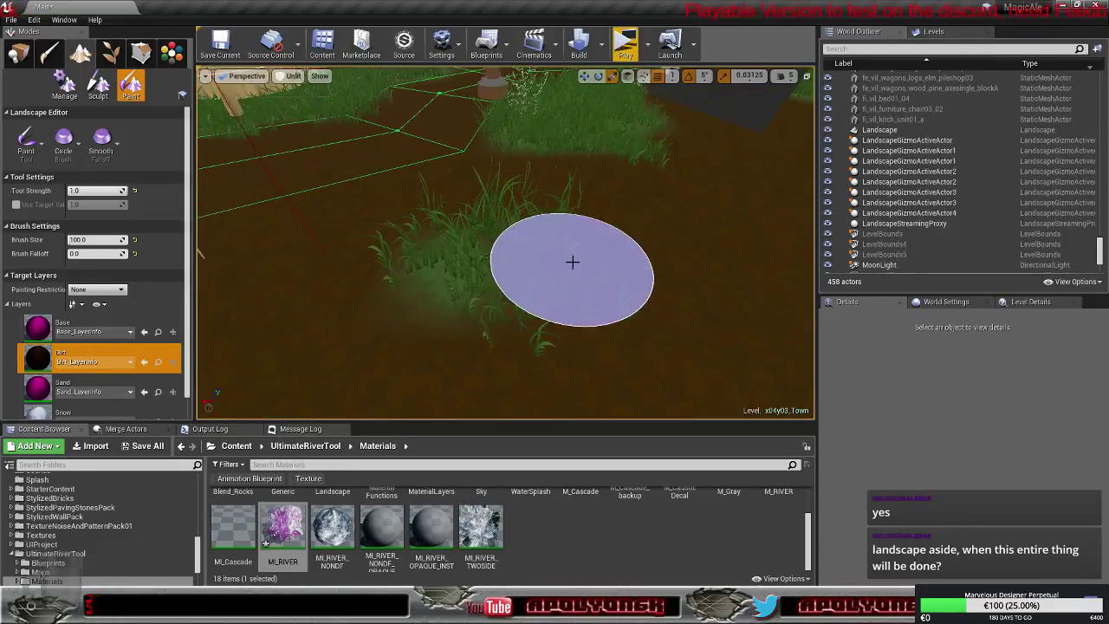
pyautogui.moveTo(572, 262)
pyautogui.mouseDown()
pyautogui.moveTo(548, 265)
pyautogui.moveTo(554, 286)
pyautogui.mouseUp()
# Paint dirt over the narrow grass strip at the foot of the timber building's foundation, continuing past its corner
pyautogui.moveTo(554, 285)
pyautogui.mouseDown(button='right')
pyautogui.moveTo(555, 299)
pyautogui.moveTo(485, 277)
pyautogui.moveTo(520, 299)
pyautogui.moveTo(482, 280)
pyautogui.mouseUp(button='right')
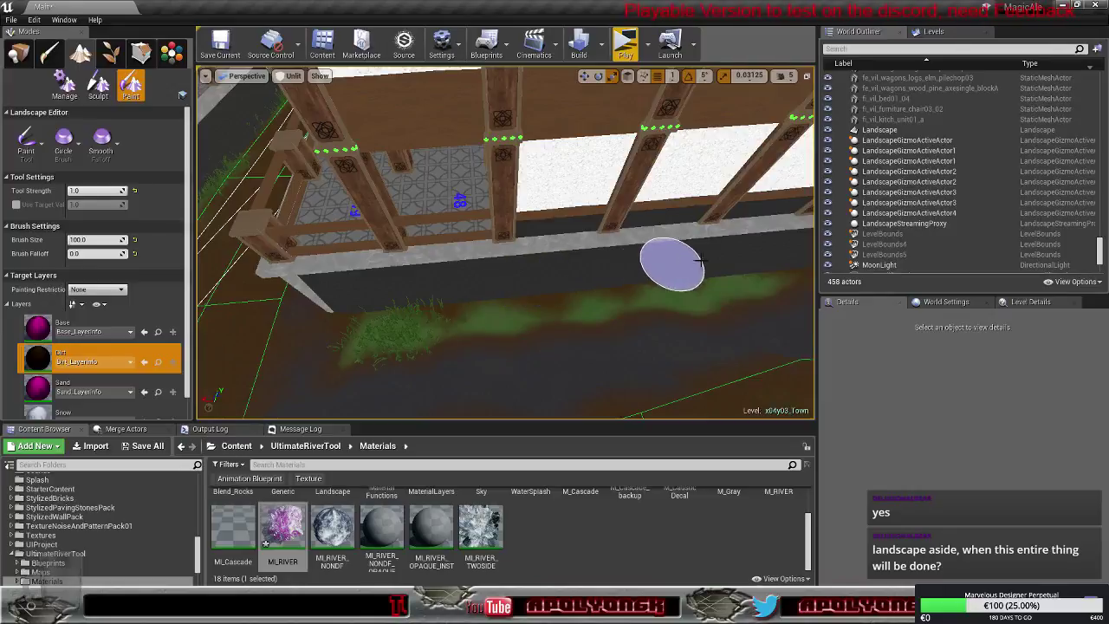
pyautogui.moveTo(415, 300); pyautogui.dragTo(399, 302)
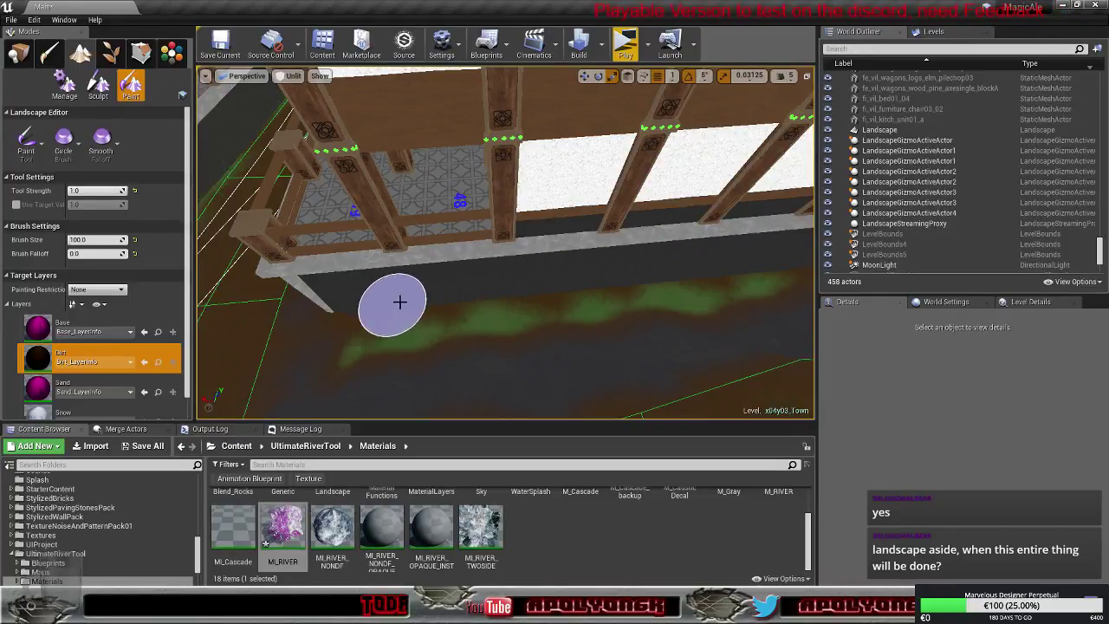
pyautogui.moveTo(508, 294)
pyautogui.mouseDown()
pyautogui.moveTo(747, 268)
pyautogui.moveTo(621, 280)
pyautogui.mouseUp()
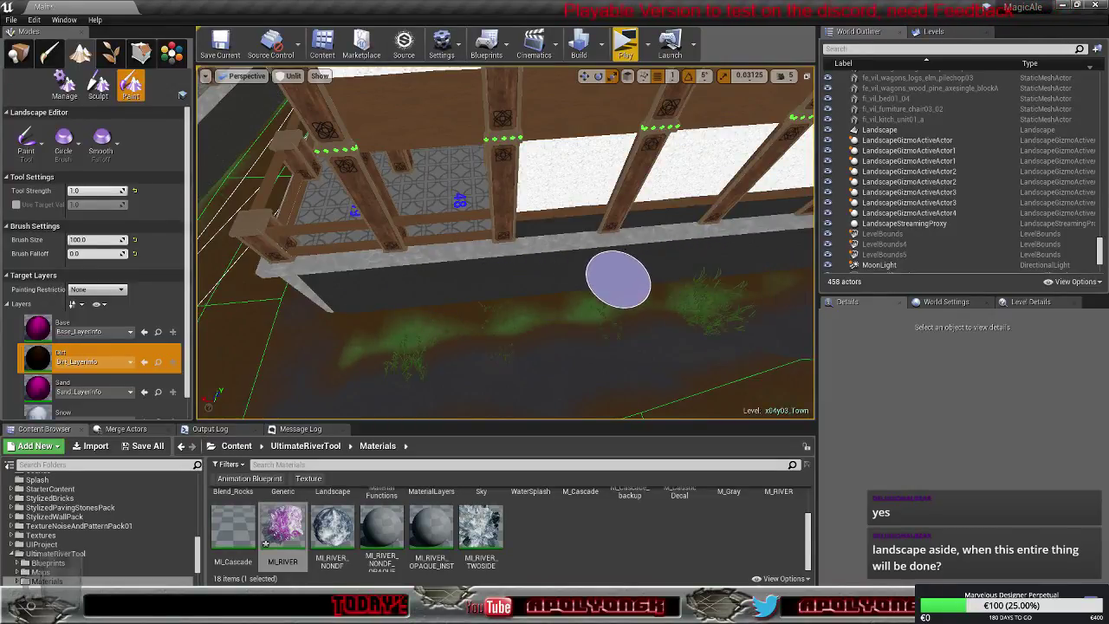
pyautogui.moveTo(620, 280)
pyautogui.mouseDown(button='right')
pyautogui.moveTo(597, 295)
pyautogui.moveTo(500, 300)
pyautogui.mouseUp(button='right')
pyautogui.moveTo(571, 260); pyautogui.dragTo(555, 297, button='right')
pyautogui.moveTo(554, 298); pyautogui.dragTo(570, 285)
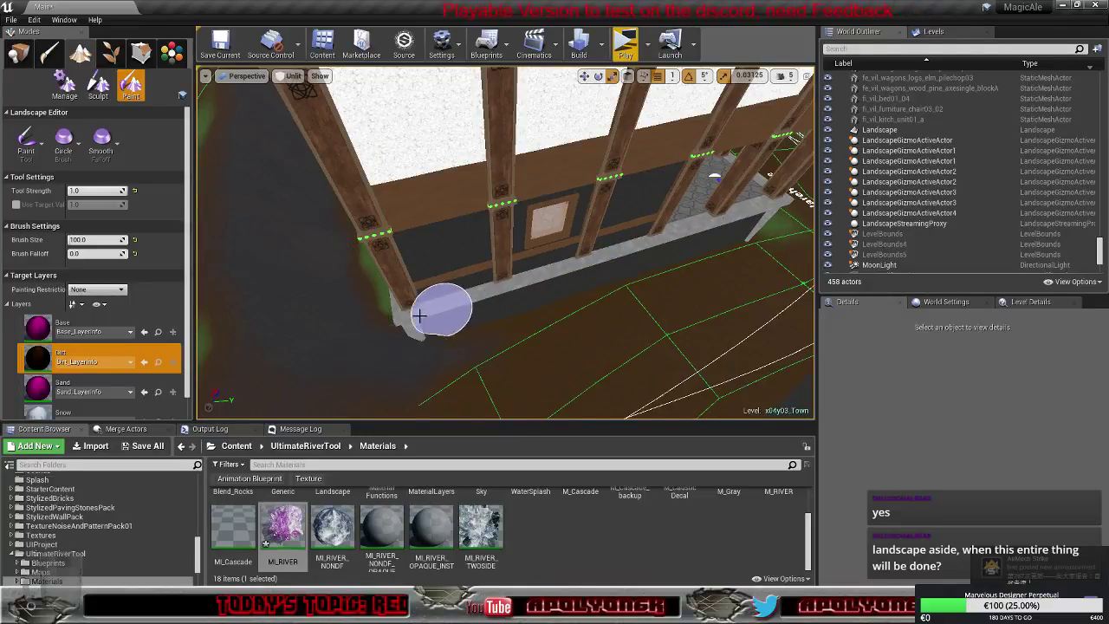
# Paint dirt along the foundation wall bordered by the grey ground, covering the grass up to the building's corner
pyautogui.moveTo(417, 284); pyautogui.dragTo(441, 283, button='right')
pyautogui.moveTo(517, 271); pyautogui.dragTo(463, 278)
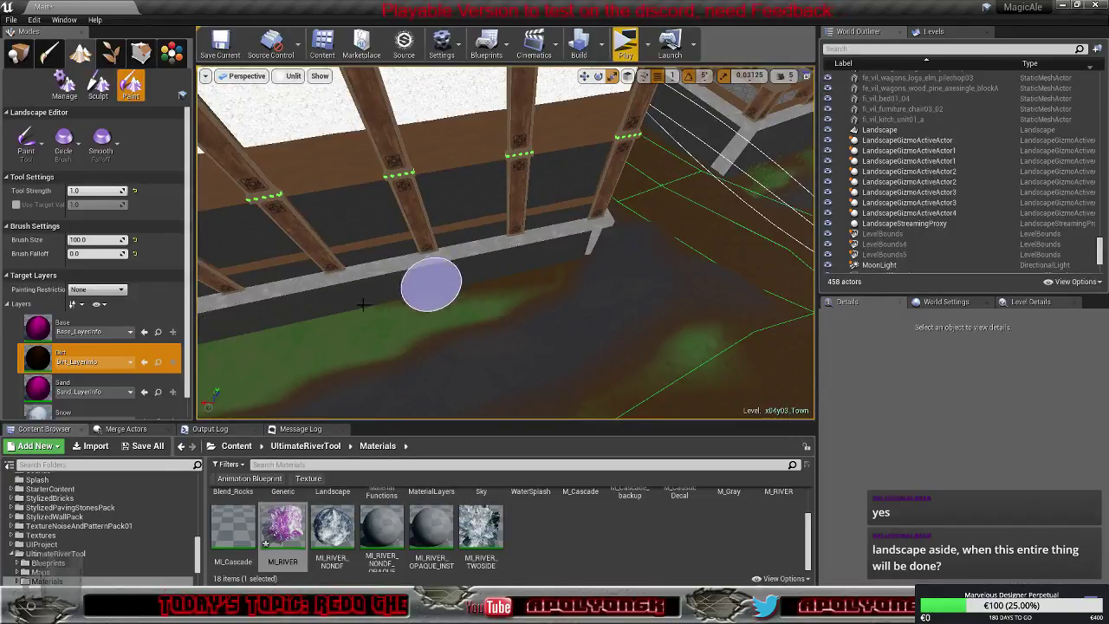
pyautogui.moveTo(283, 318); pyautogui.dragTo(238, 326)
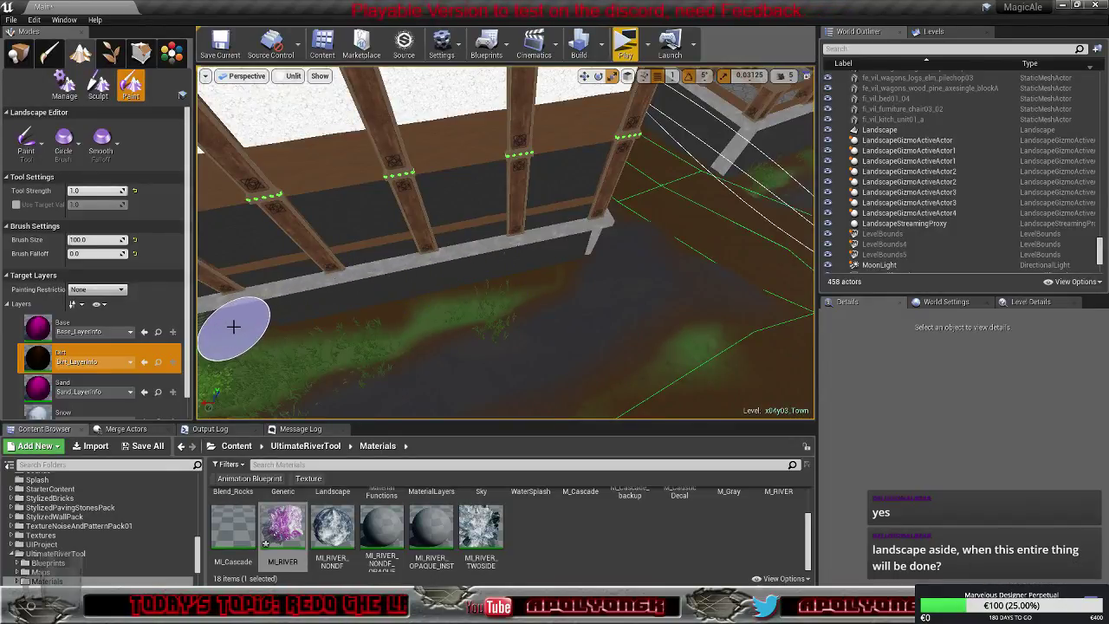
pyautogui.moveTo(334, 326)
pyautogui.mouseDown(button='right')
pyautogui.moveTo(324, 328)
pyautogui.moveTo(640, 282)
pyautogui.mouseUp(button='right')
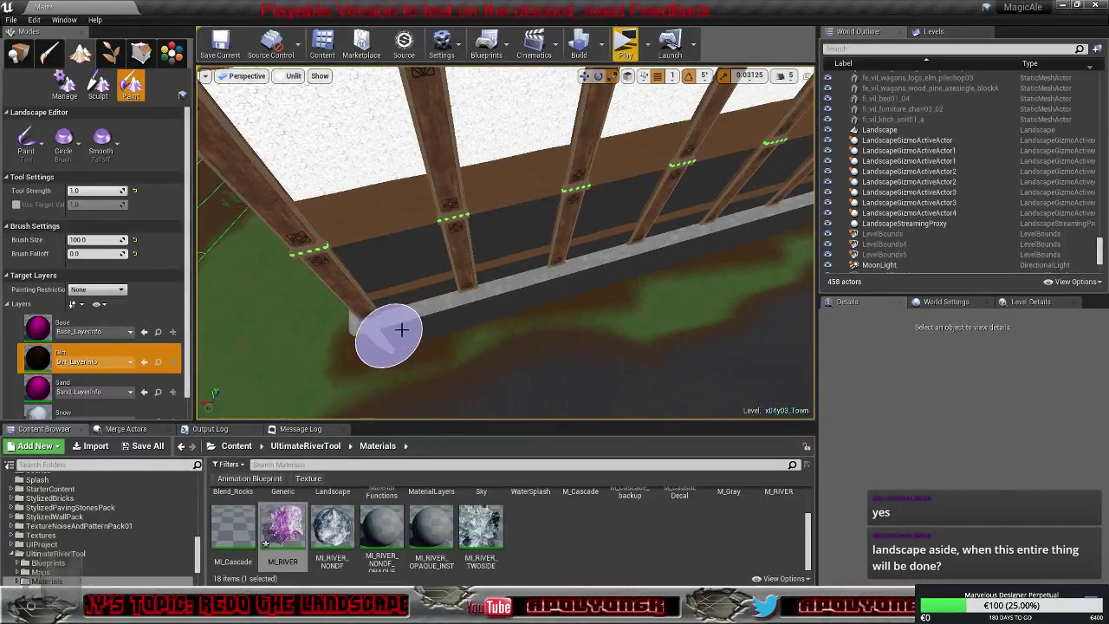
# Paint dirt along the Warehouse's grassy foundation side and around its stone corner toward the steps
pyautogui.moveTo(401, 329); pyautogui.dragTo(447, 307, button='right')
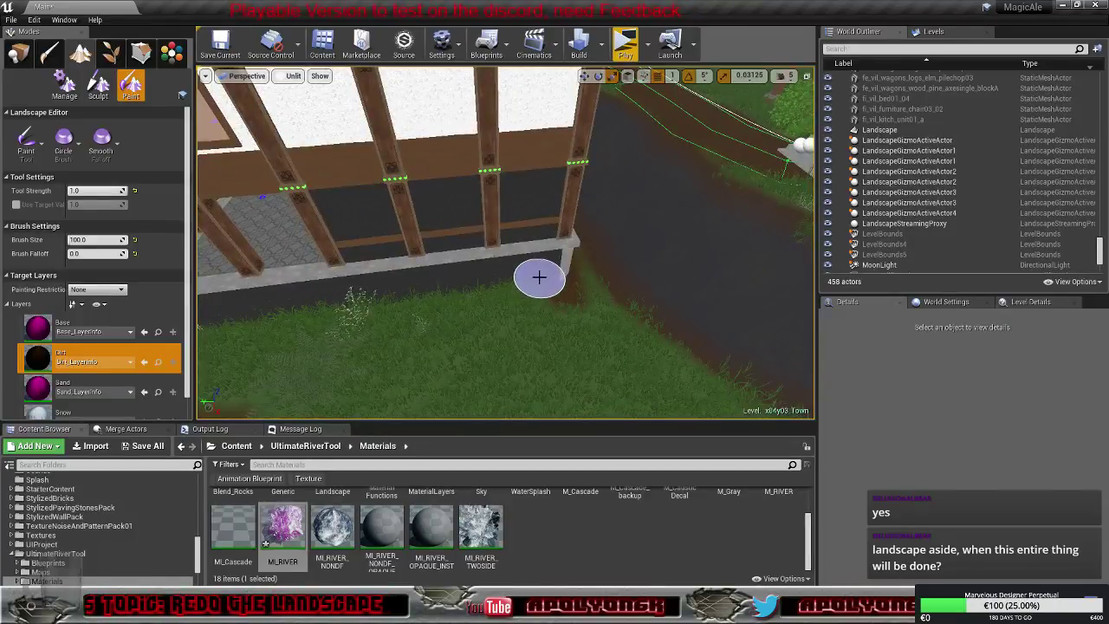
pyautogui.moveTo(538, 277); pyautogui.dragTo(511, 280)
pyautogui.moveTo(489, 287); pyautogui.dragTo(339, 306)
pyautogui.moveTo(269, 321); pyautogui.dragTo(230, 323, button='right')
pyautogui.moveTo(425, 295); pyautogui.dragTo(531, 339, button='right')
pyautogui.moveTo(571, 308); pyautogui.dragTo(543, 319)
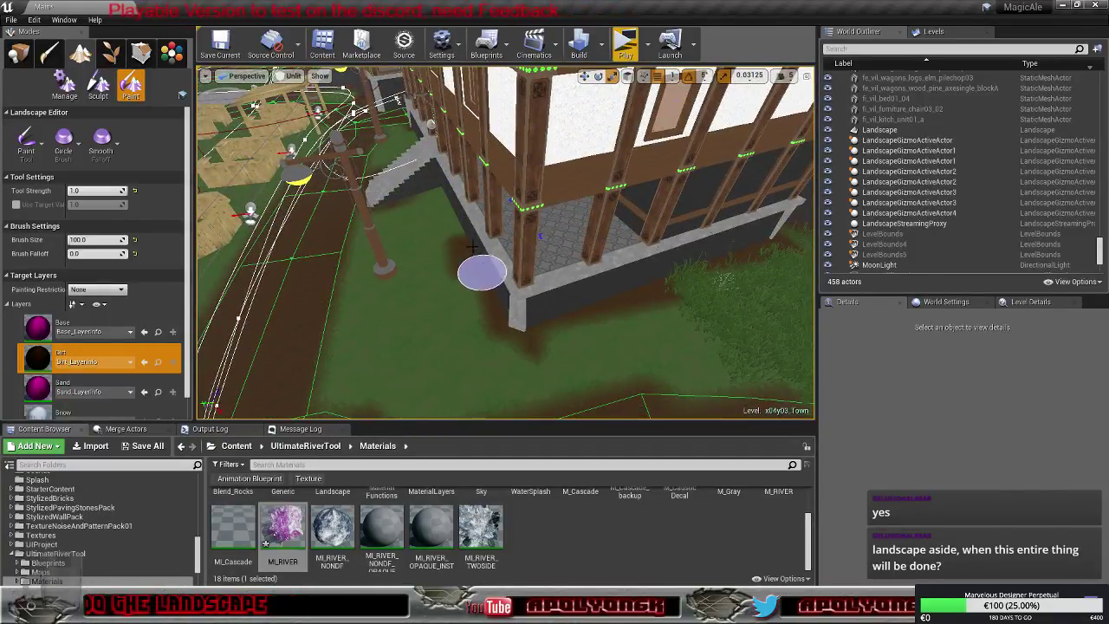
pyautogui.moveTo(472, 248); pyautogui.dragTo(466, 234)
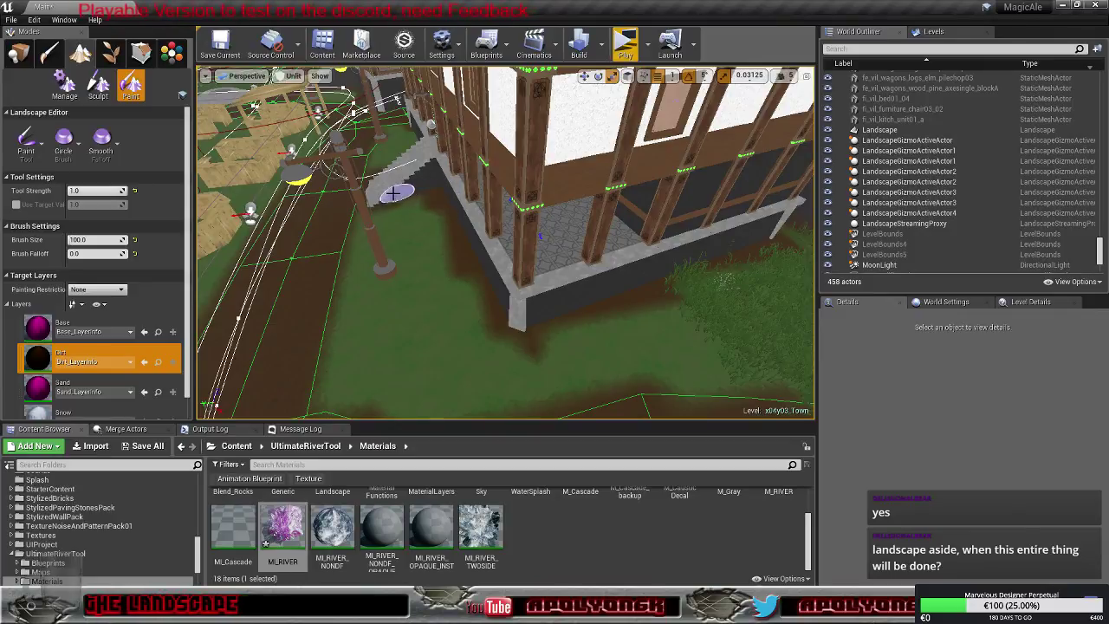
# Paint dirt along the Warehouse's front foundation and down the sides of its stone entrance ramp
pyautogui.moveTo(394, 192)
pyautogui.mouseDown(button='right')
pyautogui.moveTo(481, 227)
pyautogui.moveTo(506, 206)
pyautogui.moveTo(519, 227)
pyautogui.moveTo(489, 238)
pyautogui.moveTo(451, 232)
pyautogui.moveTo(520, 236)
pyautogui.moveTo(468, 203)
pyautogui.moveTo(481, 229)
pyautogui.moveTo(454, 250)
pyautogui.mouseUp(button='right')
pyautogui.moveTo(429, 296); pyautogui.dragTo(478, 290)
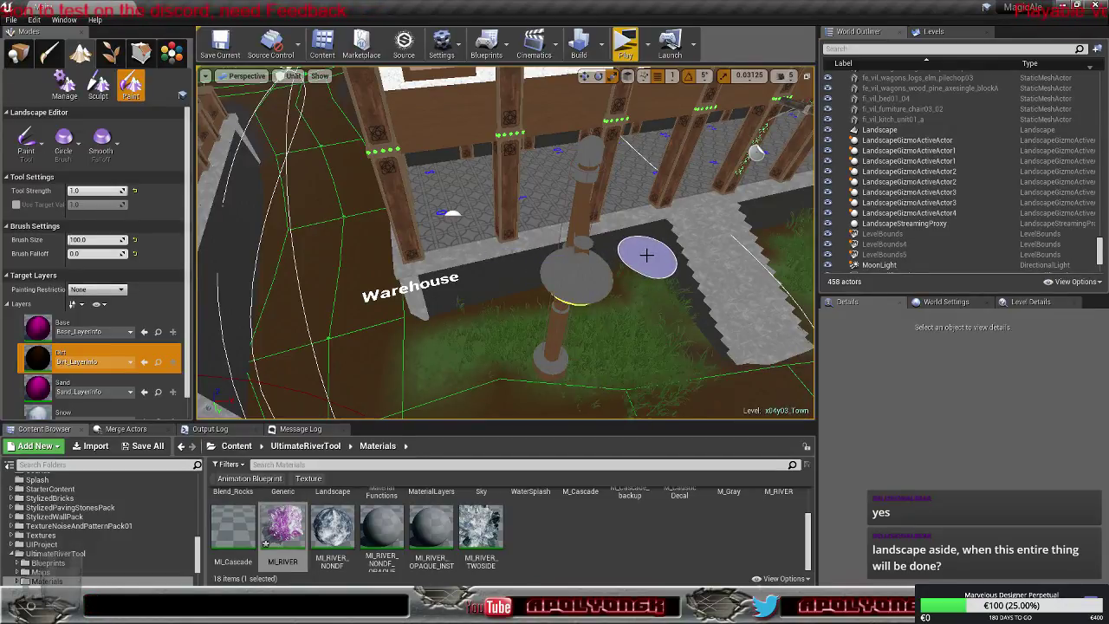
pyautogui.moveTo(646, 255); pyautogui.dragTo(643, 262, button='right')
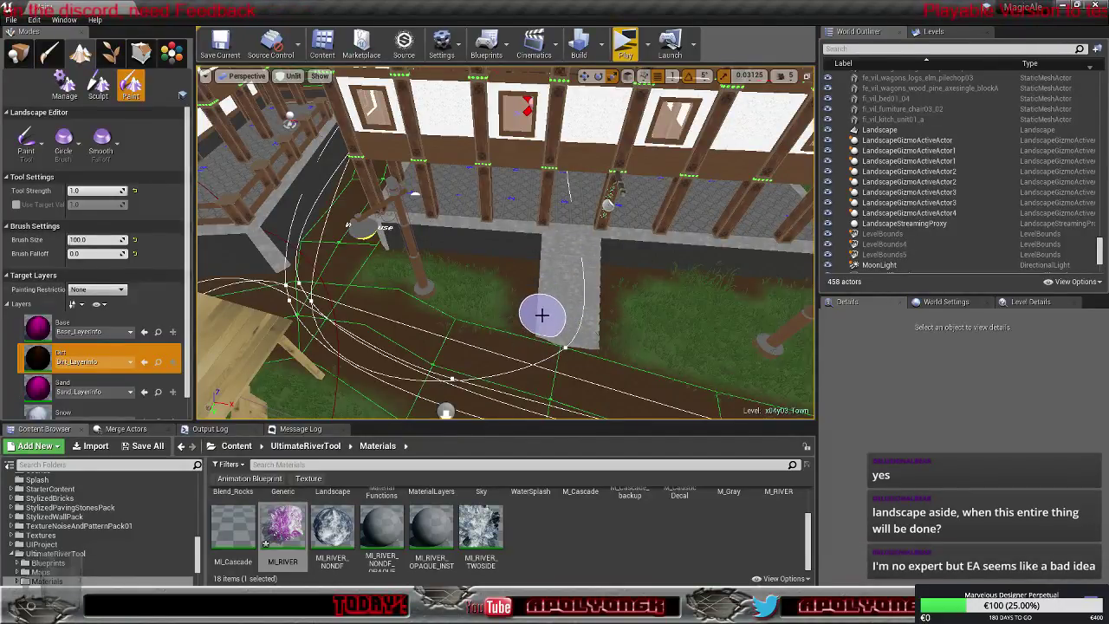
pyautogui.moveTo(506, 251); pyautogui.dragTo(528, 260, button='right')
pyautogui.moveTo(368, 222)
pyautogui.mouseDown(button='right')
pyautogui.moveTo(386, 200)
pyautogui.moveTo(341, 225)
pyautogui.moveTo(543, 323)
pyautogui.mouseUp(button='right')
pyautogui.moveTo(450, 264); pyautogui.dragTo(612, 285)
pyautogui.moveTo(612, 285)
pyautogui.mouseDown(button='right')
pyautogui.moveTo(598, 299)
pyautogui.moveTo(511, 299)
pyautogui.mouseUp(button='right')
pyautogui.moveTo(593, 328); pyautogui.dragTo(621, 285, button='right')
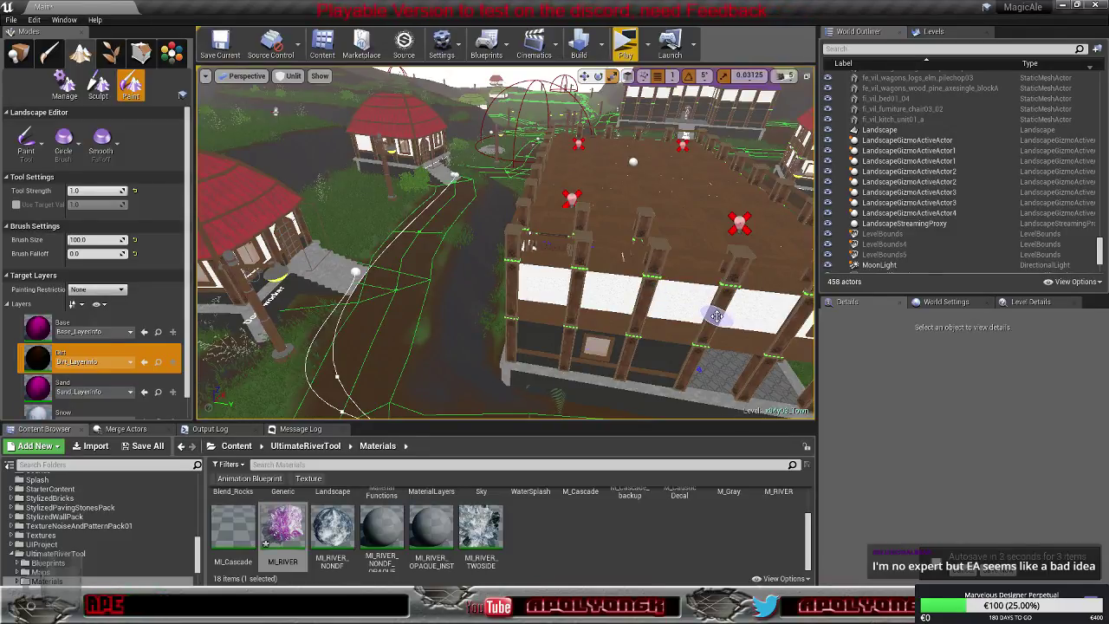
# Paint the first stretch of dirt over the grass on the ground beneath the large timber building's raised floor
pyautogui.moveTo(687, 354)
pyautogui.mouseDown(button='right')
pyautogui.moveTo(780, 373)
pyautogui.moveTo(710, 312)
pyautogui.moveTo(675, 329)
pyautogui.moveTo(624, 320)
pyautogui.moveTo(650, 320)
pyautogui.moveTo(654, 268)
pyautogui.moveTo(667, 264)
pyautogui.moveTo(693, 264)
pyautogui.moveTo(736, 290)
pyautogui.moveTo(719, 325)
pyautogui.moveTo(667, 312)
pyautogui.moveTo(682, 349)
pyautogui.mouseUp(button='right')
pyautogui.press('w')
pyautogui.moveTo(607, 238)
pyautogui.mouseDown()
pyautogui.moveTo(577, 213)
pyautogui.moveTo(373, 259)
pyautogui.moveTo(334, 213)
pyautogui.moveTo(356, 185)
pyautogui.moveTo(235, 175)
pyautogui.moveTo(424, 263)
pyautogui.mouseUp()
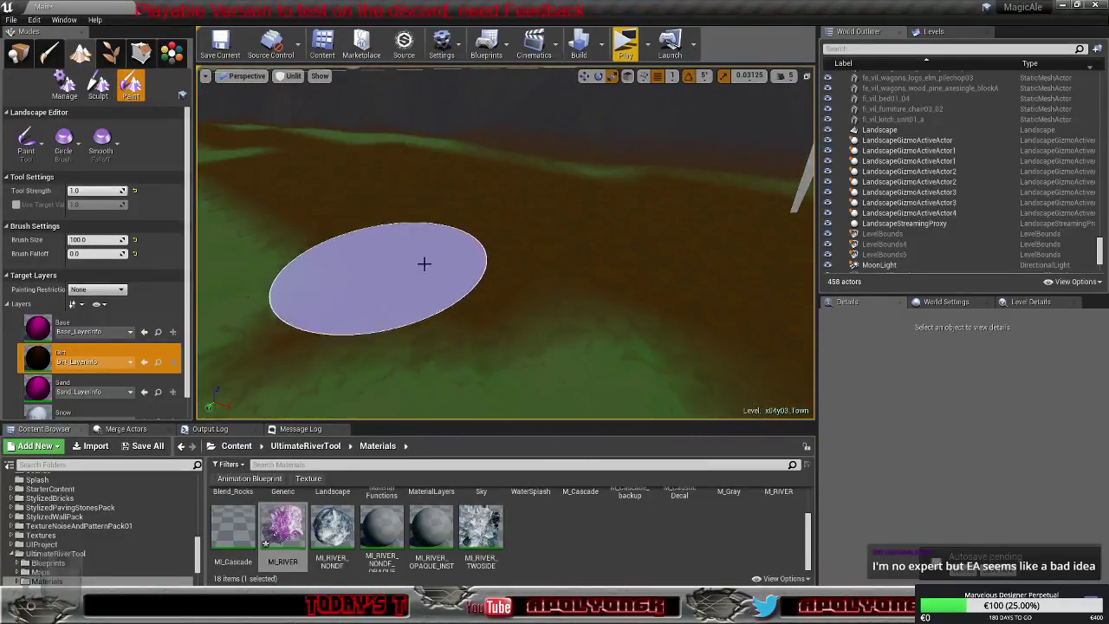
pyautogui.scroll(10, 490, 387)
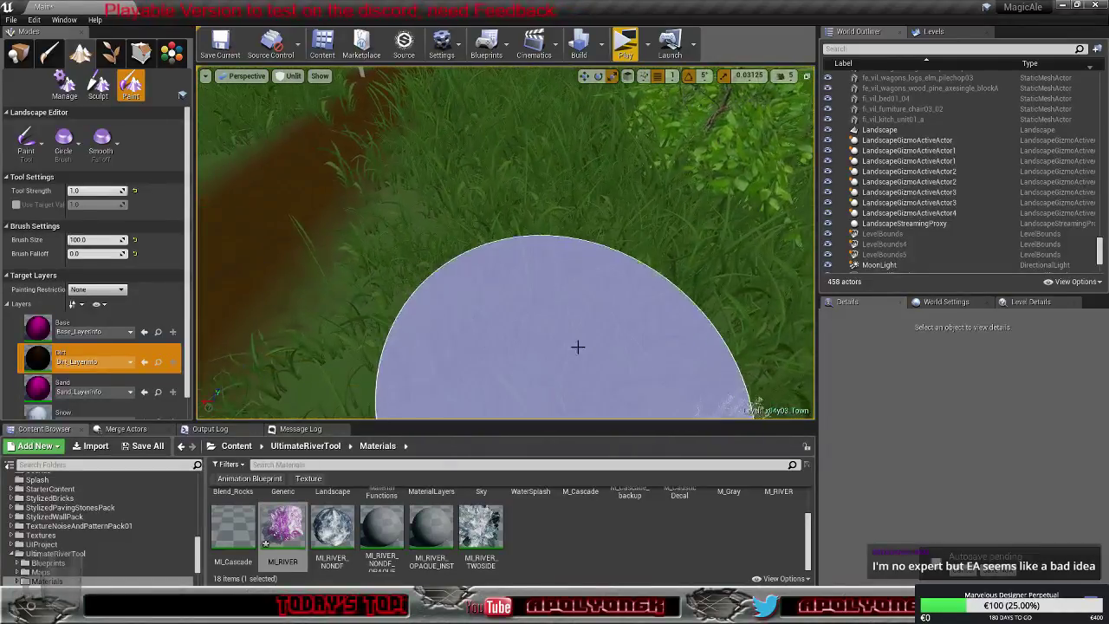
pyautogui.scroll(-10, 578, 346)
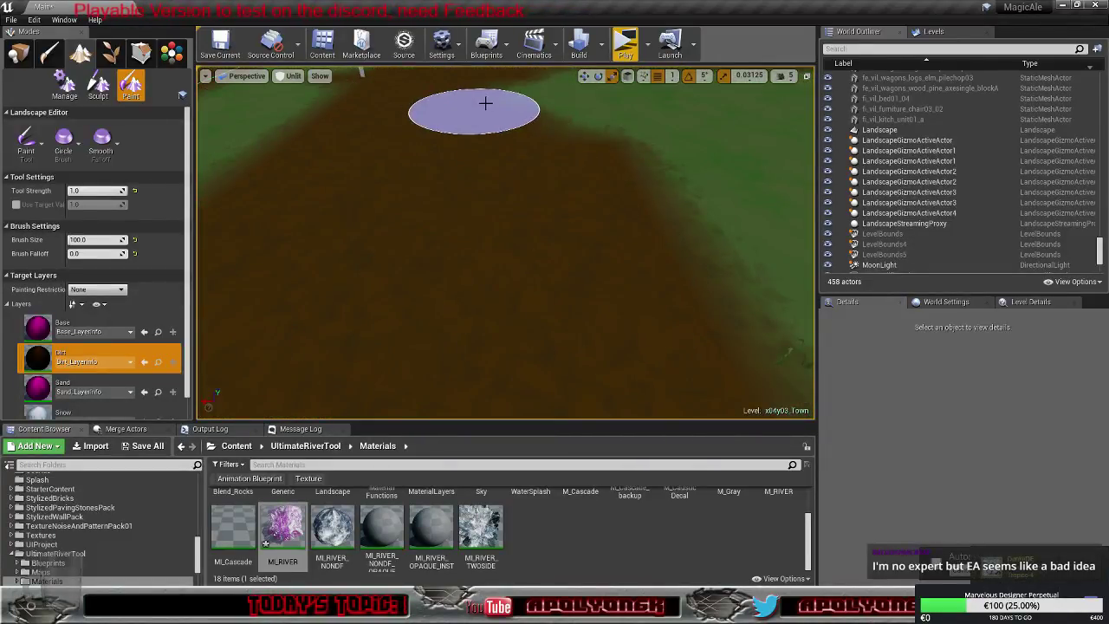
pyautogui.scroll(10, 486, 103)
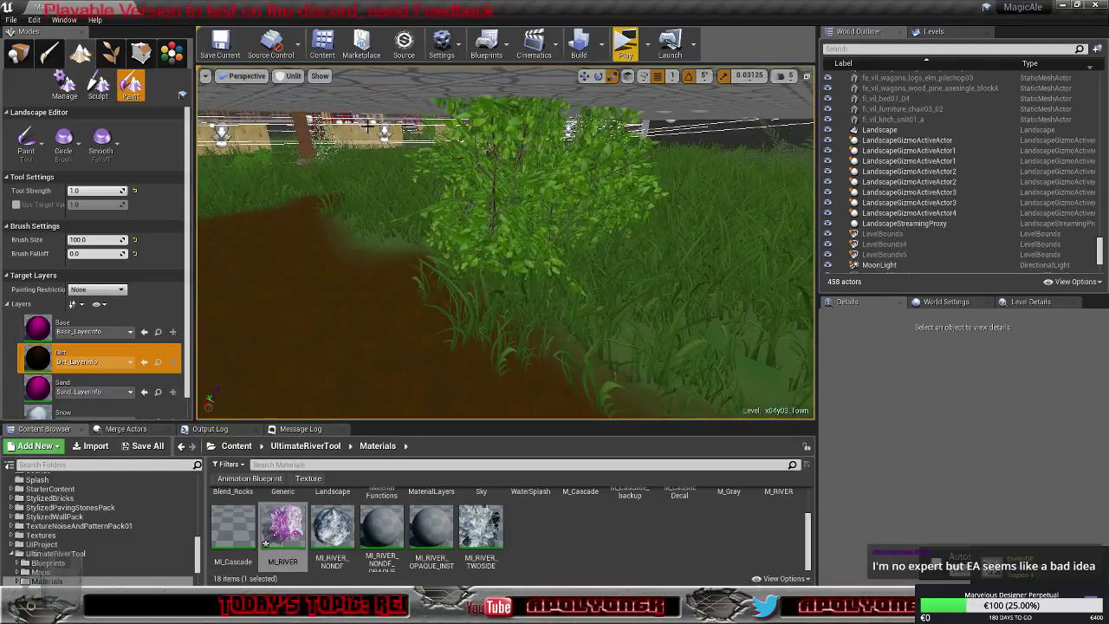
pyautogui.scroll(3, 407, 225)
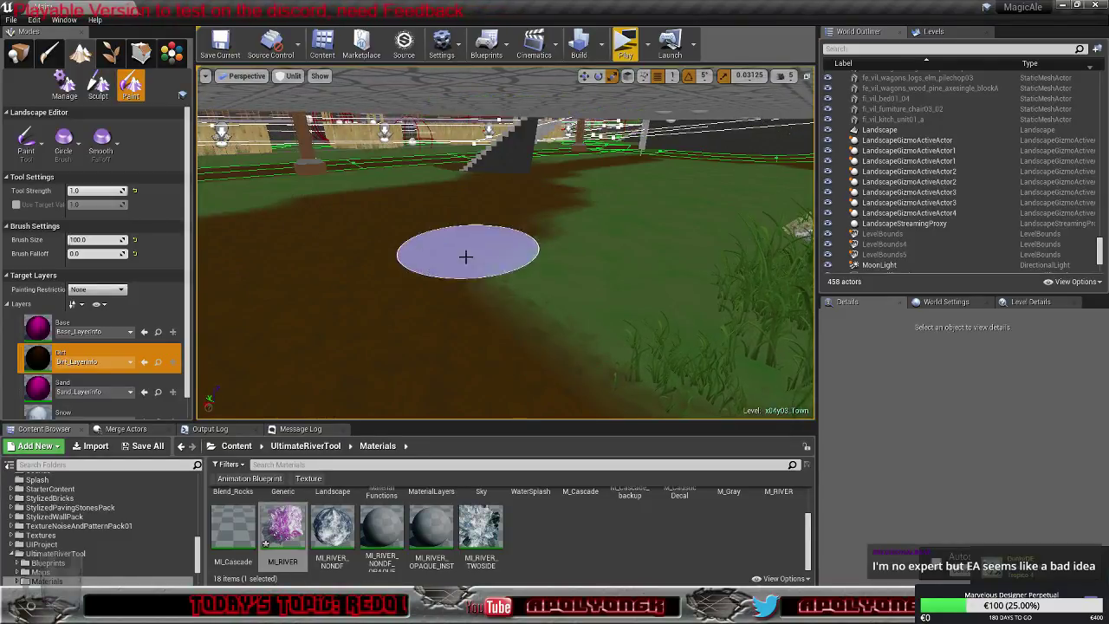
# Extend the dirt under the raised floor over the grass around the rock, toward the far support posts
pyautogui.moveTo(466, 257)
pyautogui.mouseDown()
pyautogui.moveTo(666, 225)
pyautogui.moveTo(654, 304)
pyautogui.mouseUp()
pyautogui.moveTo(654, 304); pyautogui.dragTo(796, 304, button='right')
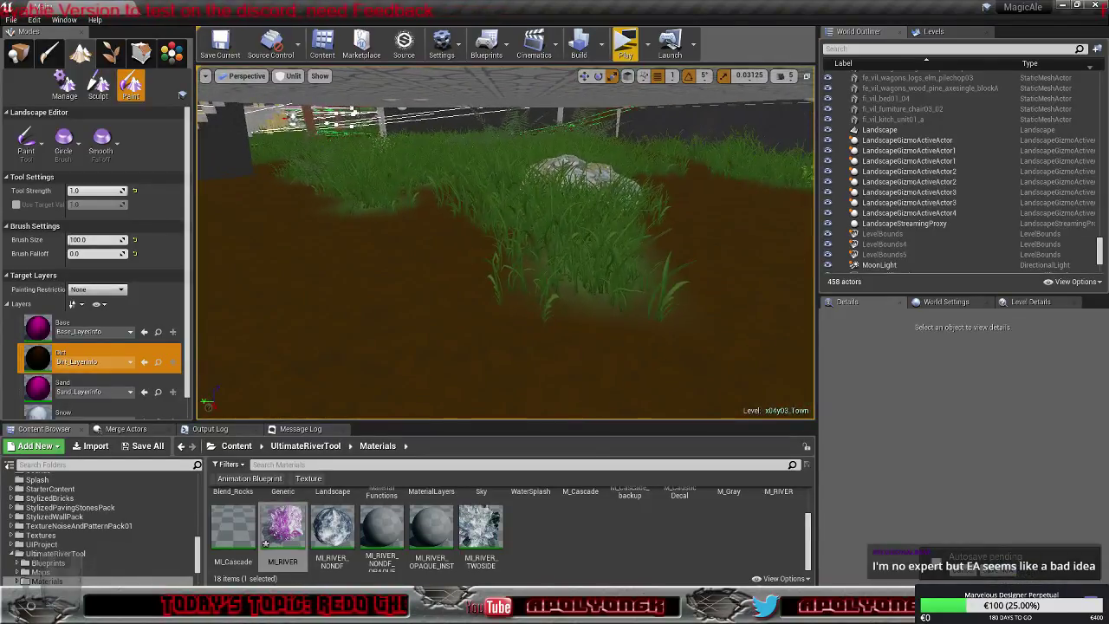
pyautogui.moveTo(670, 293)
pyautogui.mouseDown()
pyautogui.moveTo(592, 272)
pyautogui.moveTo(566, 209)
pyautogui.moveTo(634, 188)
pyautogui.moveTo(597, 152)
pyautogui.mouseUp()
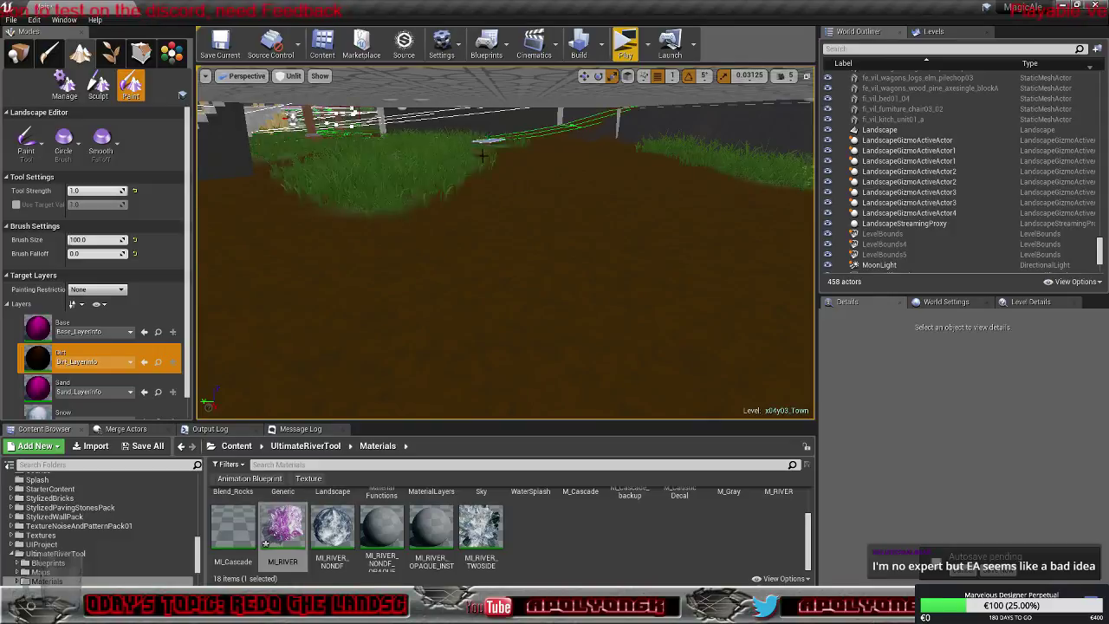
pyautogui.moveTo(504, 156); pyautogui.dragTo(482, 162)
# Paint dirt over the remaining grass mound beneath the raised floor, near the dark staircase wall
pyautogui.moveTo(469, 172)
pyautogui.mouseDown(button='right')
pyautogui.moveTo(407, 146)
pyautogui.moveTo(364, 151)
pyautogui.moveTo(442, 174)
pyautogui.moveTo(506, 208)
pyautogui.moveTo(515, 225)
pyautogui.mouseUp(button='right')
pyautogui.press('w')
pyautogui.press('s')
pyautogui.press('w')
pyautogui.moveTo(636, 299)
pyautogui.mouseDown()
pyautogui.moveTo(596, 269)
pyautogui.moveTo(416, 252)
pyautogui.moveTo(387, 230)
pyautogui.mouseUp()
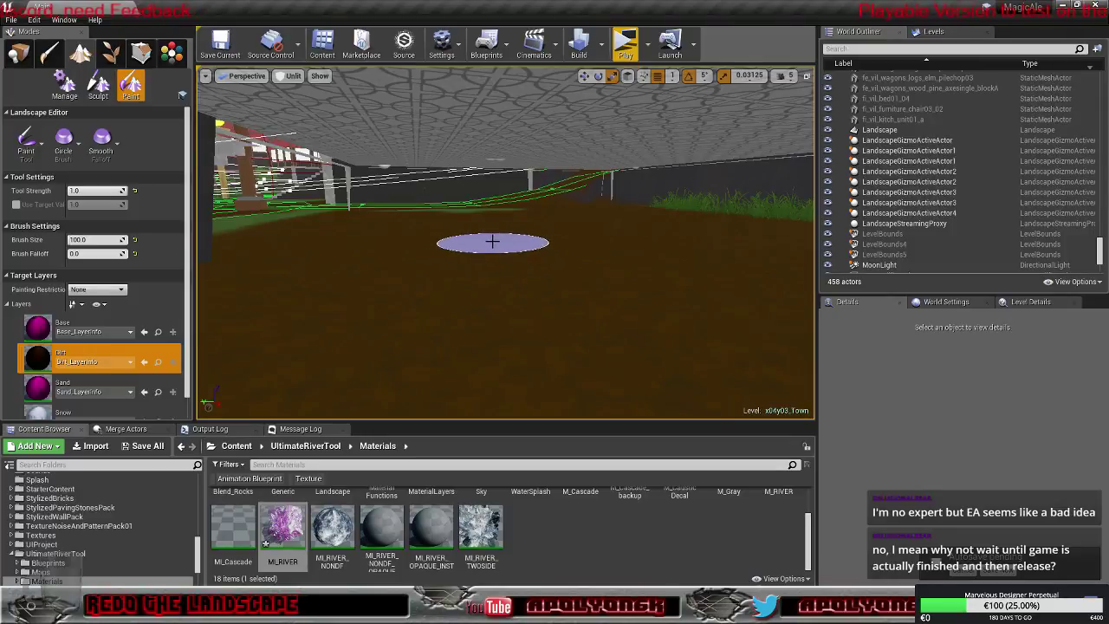
# Cover the grass strip under the floor's edge with dirt, up to the path spline beside the support posts
pyautogui.moveTo(484, 244)
pyautogui.mouseDown(button='right')
pyautogui.moveTo(482, 227)
pyautogui.moveTo(492, 260)
pyautogui.moveTo(510, 263)
pyautogui.mouseUp(button='right')
pyautogui.press('w')
pyautogui.press('e')
pyautogui.press('q')
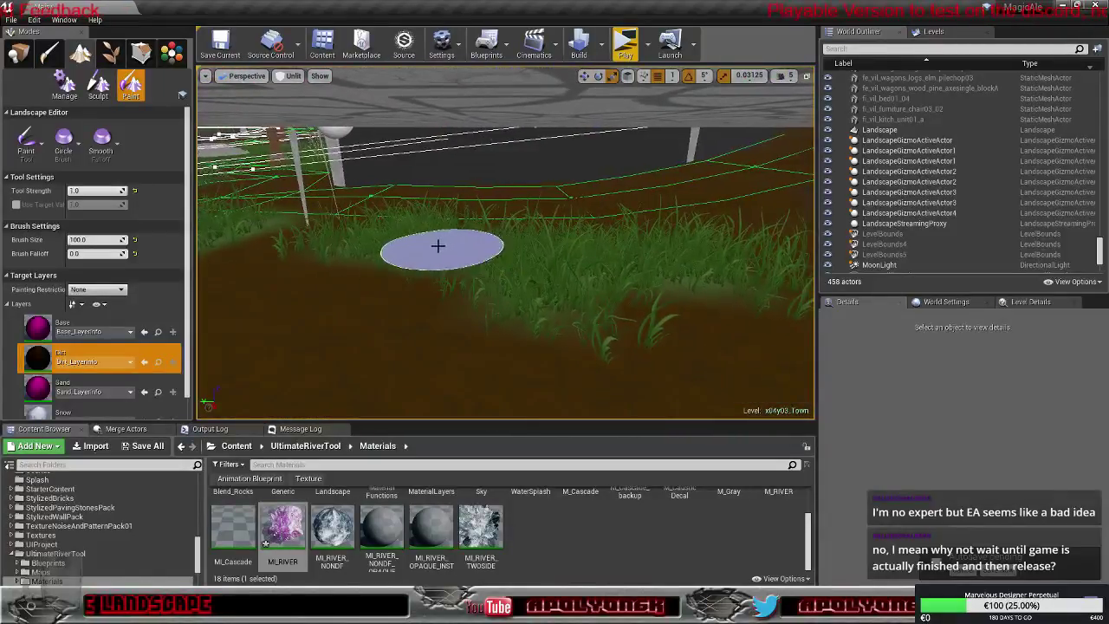
pyautogui.moveTo(438, 246); pyautogui.dragTo(388, 250)
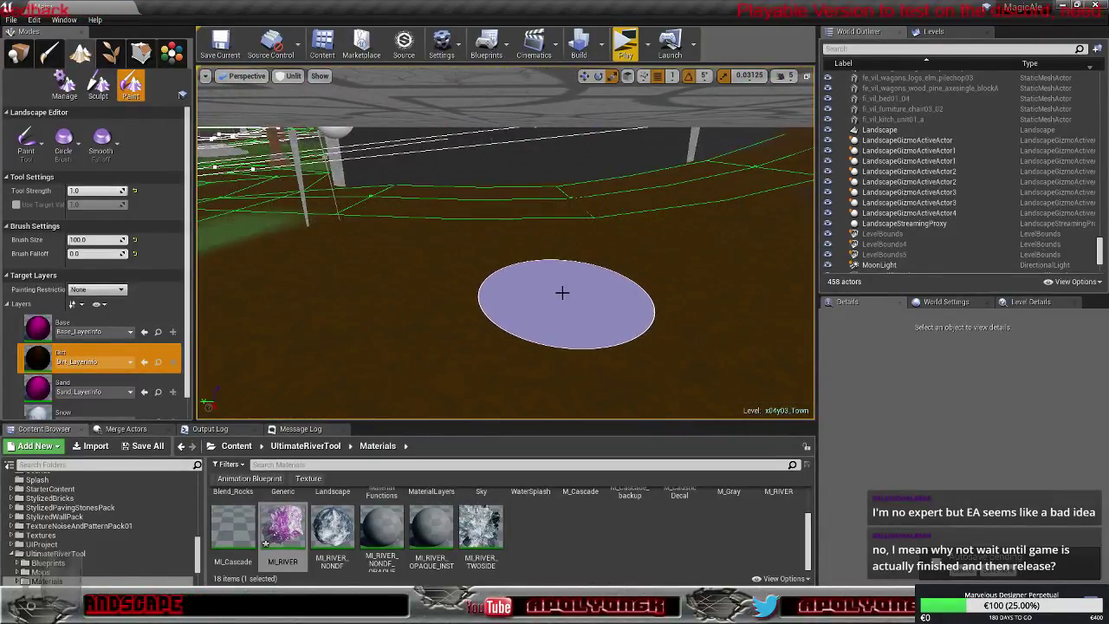
# Paint dirt over the grass along the foundation and corner posts of the red-roofed Warehouse Worker / Guard house
pyautogui.moveTo(562, 293)
pyautogui.mouseDown(button='right')
pyautogui.moveTo(615, 307)
pyautogui.moveTo(730, 276)
pyautogui.moveTo(726, 289)
pyautogui.moveTo(704, 284)
pyautogui.mouseUp(button='right')
pyautogui.press('e')
pyautogui.press('w')
pyautogui.press('w')
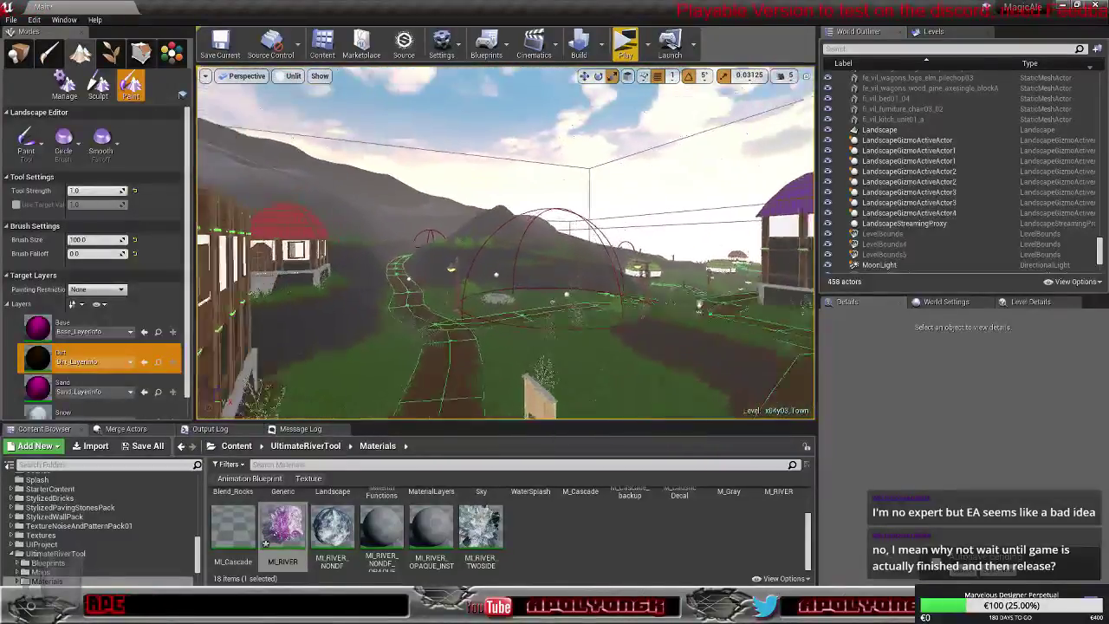
pyautogui.moveTo(520, 286); pyautogui.dragTo(493, 258, button='right')
pyautogui.press('s')
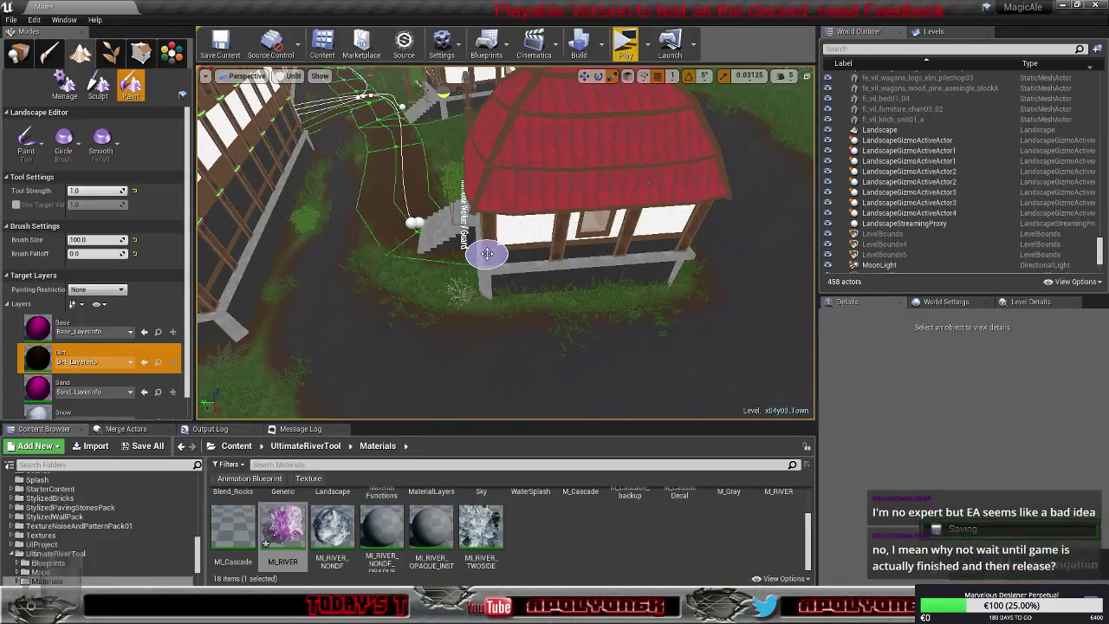
pyautogui.moveTo(490, 244)
pyautogui.mouseDown()
pyautogui.moveTo(494, 282)
pyautogui.moveTo(658, 278)
pyautogui.moveTo(492, 289)
pyautogui.moveTo(508, 282)
pyautogui.mouseUp()
pyautogui.moveTo(508, 283)
pyautogui.mouseDown(button='right')
pyautogui.moveTo(520, 282)
pyautogui.moveTo(515, 307)
pyautogui.mouseUp(button='right')
pyautogui.moveTo(537, 305)
pyautogui.mouseDown()
pyautogui.moveTo(602, 287)
pyautogui.moveTo(649, 294)
pyautogui.moveTo(515, 301)
pyautogui.mouseUp()
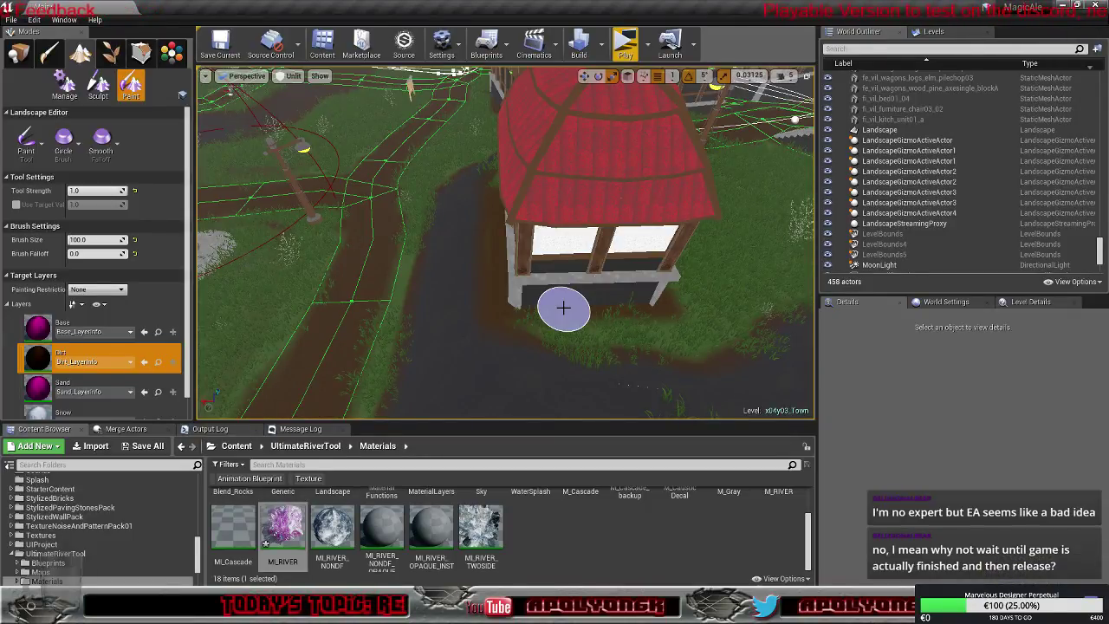
# Paint dirt along the red-roofed warehouse worker's house foundation from its corner post toward the entrance steps
pyautogui.moveTo(607, 299)
pyautogui.mouseDown(button='right')
pyautogui.moveTo(433, 290)
pyautogui.moveTo(598, 299)
pyautogui.moveTo(624, 325)
pyautogui.moveTo(598, 316)
pyautogui.moveTo(617, 294)
pyautogui.mouseUp(button='right')
pyautogui.press('d')
pyautogui.press('w')
pyautogui.press('s')
pyautogui.moveTo(445, 283)
pyautogui.mouseDown()
pyautogui.moveTo(518, 284)
pyautogui.moveTo(491, 292)
pyautogui.moveTo(504, 291)
pyautogui.mouseUp()
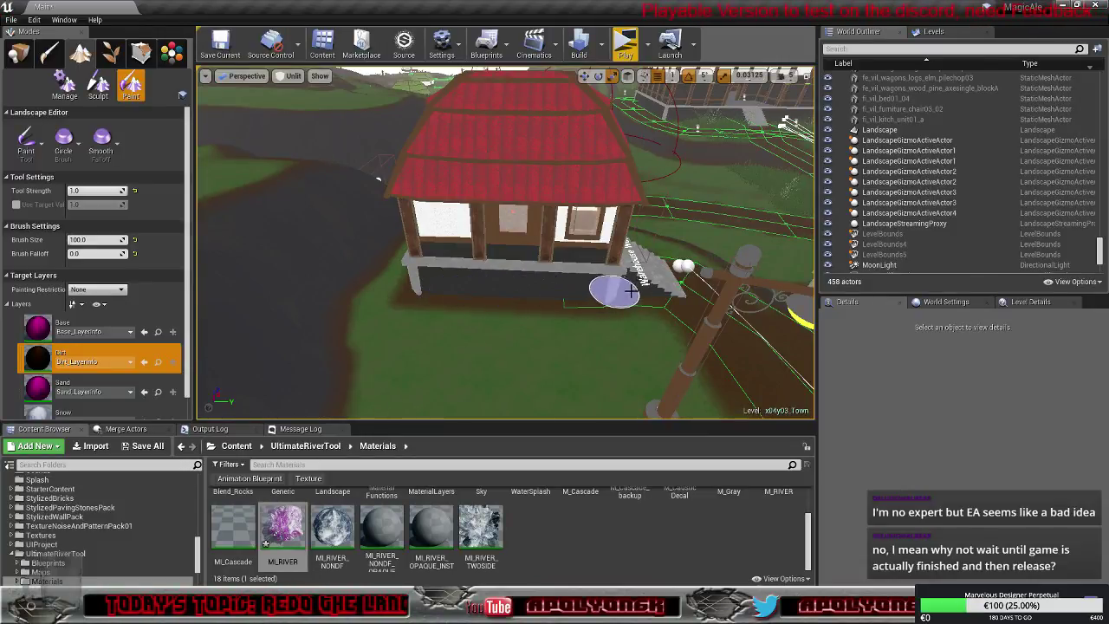
# Paint dirt over the ground beneath the red-roofed warehouse worker's house, out to its support posts
pyautogui.scroll(10, 582, 292)
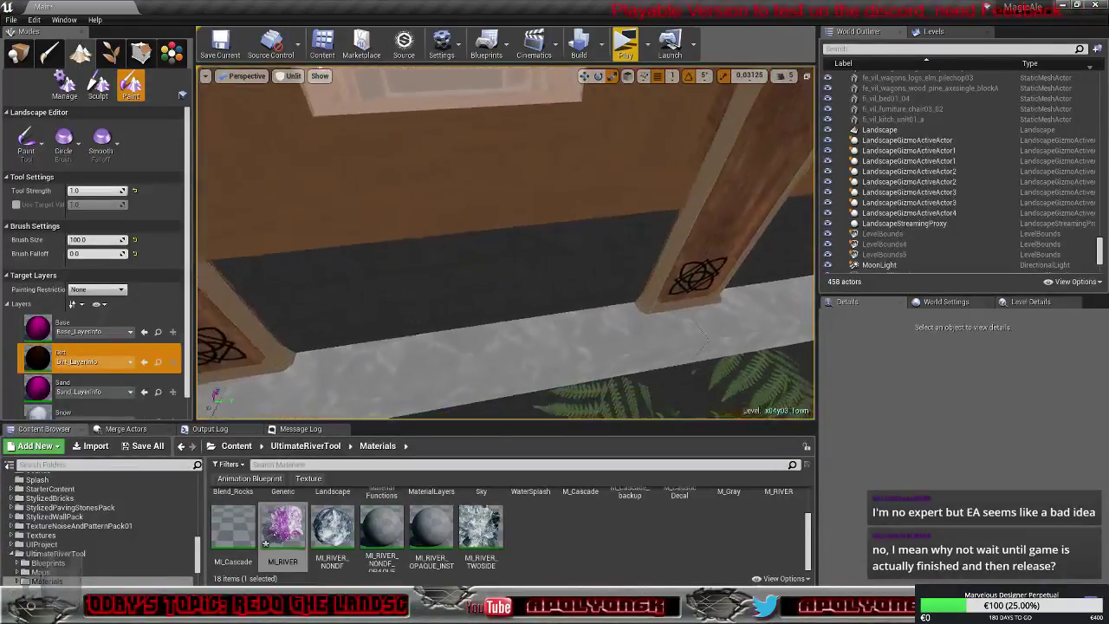
pyautogui.scroll(4, 558, 293)
pyautogui.moveTo(574, 268); pyautogui.dragTo(572, 155, button='right')
pyautogui.scroll(-4, 574, 268)
pyautogui.moveTo(575, 270); pyautogui.dragTo(575, 450, button='right')
pyautogui.scroll(-5, 540, 293)
pyautogui.moveTo(605, 260); pyautogui.dragTo(603, 260, button='right')
pyautogui.moveTo(604, 260)
pyautogui.mouseDown()
pyautogui.moveTo(468, 235)
pyautogui.moveTo(670, 228)
pyautogui.mouseUp()
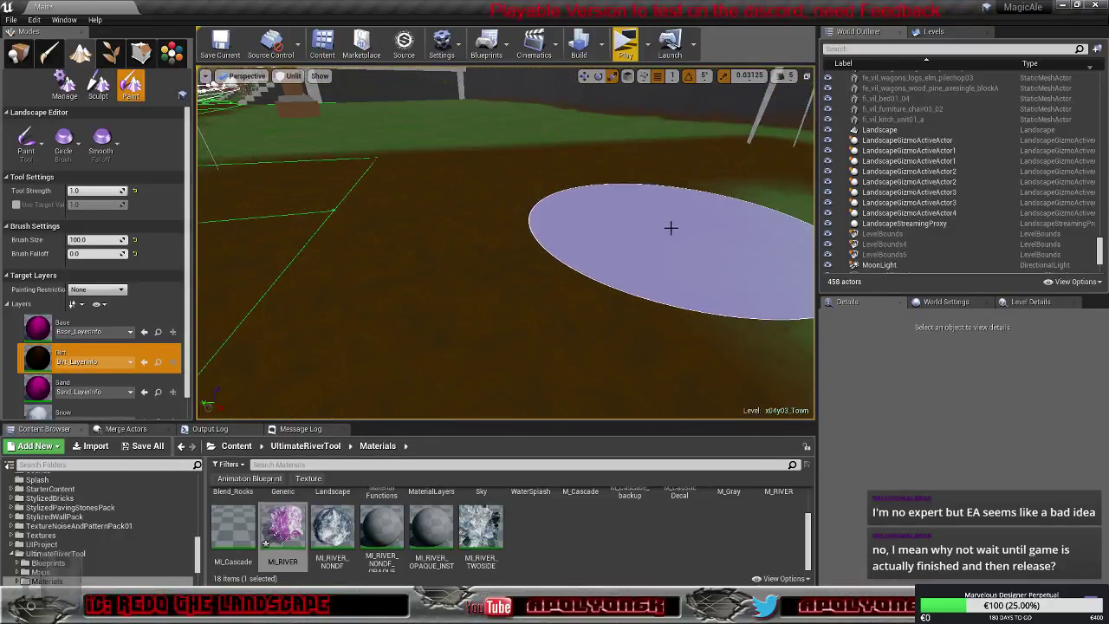
pyautogui.moveTo(654, 253); pyautogui.dragTo(641, 258, button='right')
pyautogui.moveTo(641, 257); pyautogui.dragTo(489, 263)
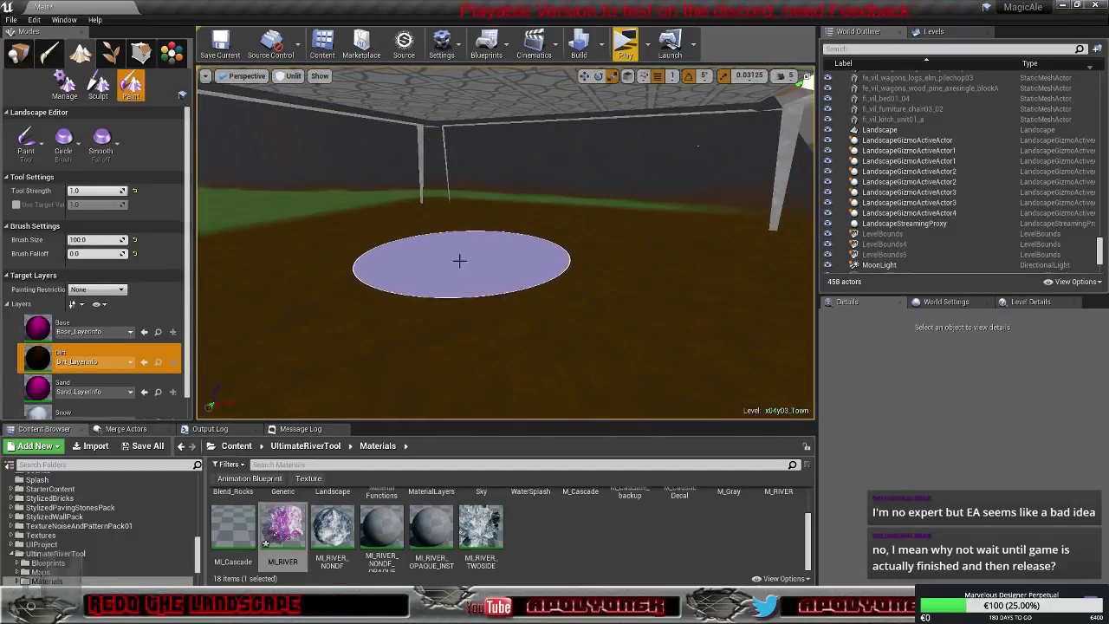
# Paint dirt along the Dock worker house's foundation and over the tall grass beneath its raised floor
pyautogui.moveTo(459, 260); pyautogui.dragTo(459, 260, button='right')
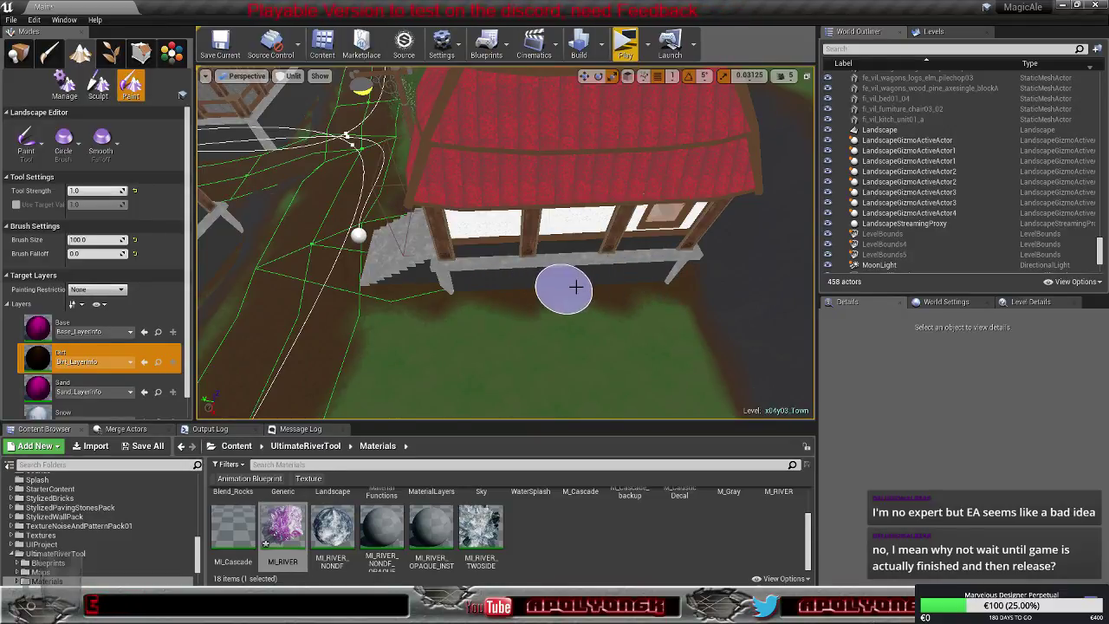
pyautogui.moveTo(527, 289)
pyautogui.mouseDown(button='right')
pyautogui.moveTo(762, 282)
pyautogui.moveTo(527, 285)
pyautogui.mouseUp(button='right')
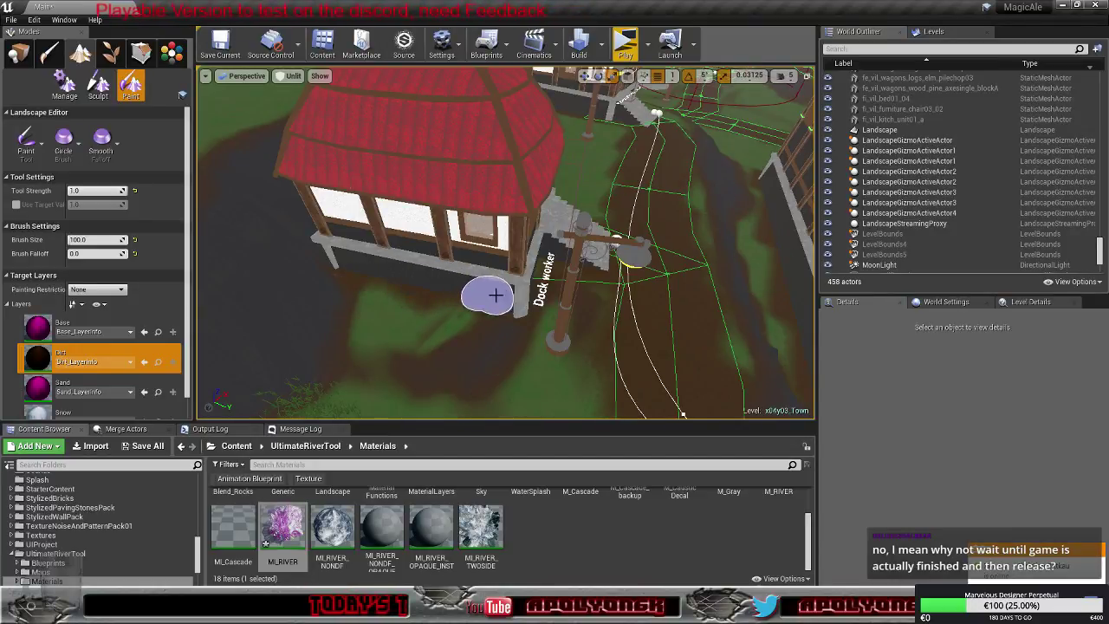
pyautogui.moveTo(525, 254); pyautogui.dragTo(355, 251, button='right')
pyautogui.press('w')
pyautogui.moveTo(505, 283); pyautogui.dragTo(505, 325, button='right')
pyautogui.press('w')
pyautogui.press('w')
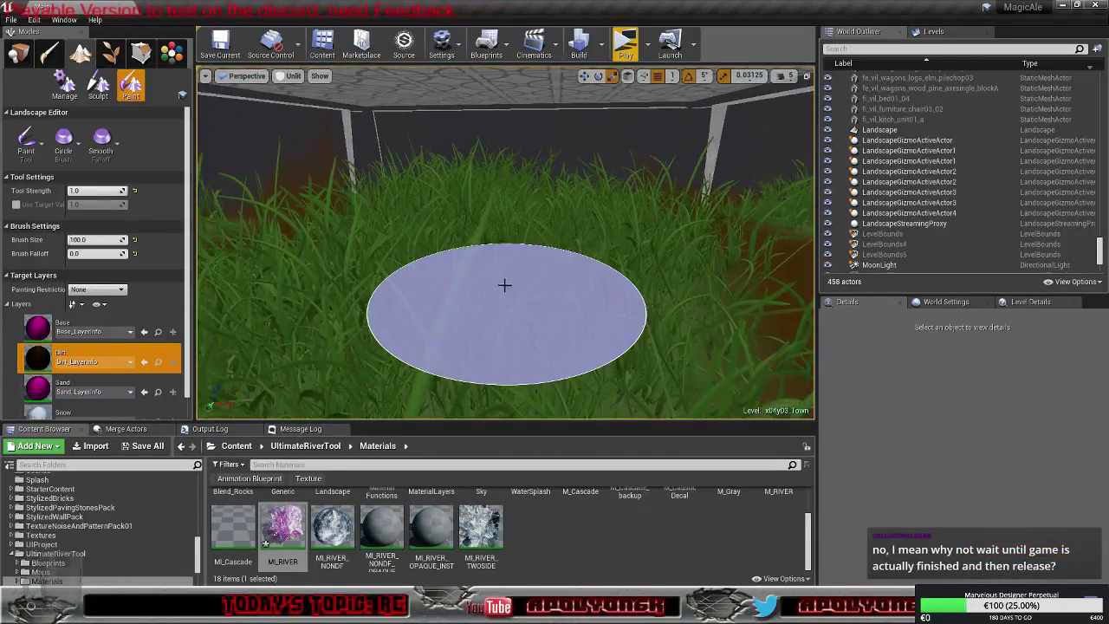
pyautogui.moveTo(506, 284); pyautogui.dragTo(465, 246)
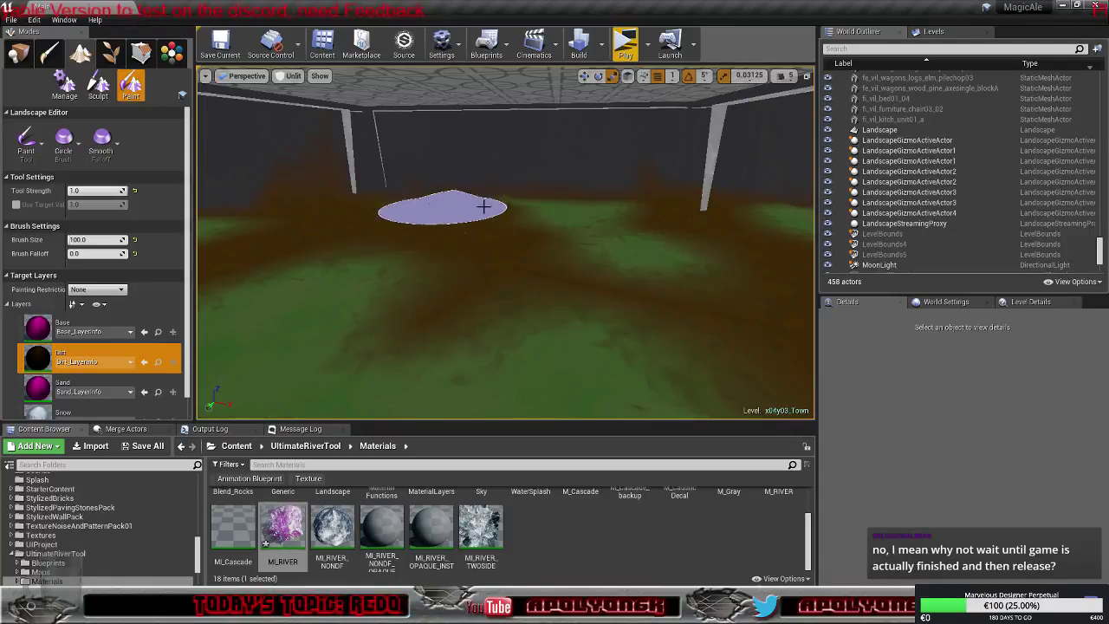
pyautogui.moveTo(613, 243)
pyautogui.mouseDown()
pyautogui.moveTo(389, 288)
pyautogui.moveTo(433, 337)
pyautogui.moveTo(503, 284)
pyautogui.mouseUp()
# Fill the leftover green patches beneath the Dock worker house with dirt
pyautogui.moveTo(504, 284)
pyautogui.mouseDown(button='right')
pyautogui.moveTo(459, 324)
pyautogui.moveTo(372, 333)
pyautogui.mouseUp(button='right')
pyautogui.moveTo(503, 283)
pyautogui.mouseDown()
pyautogui.moveTo(477, 280)
pyautogui.moveTo(616, 191)
pyautogui.moveTo(571, 275)
pyautogui.mouseUp()
pyautogui.moveTo(572, 275); pyautogui.dragTo(819, 286, button='right')
pyautogui.moveTo(468, 263); pyautogui.dragTo(548, 227)
pyautogui.moveTo(548, 227)
pyautogui.mouseDown(button='right')
pyautogui.moveTo(571, 233)
pyautogui.moveTo(584, 221)
pyautogui.moveTo(597, 147)
pyautogui.moveTo(468, 143)
pyautogui.moveTo(416, 230)
pyautogui.moveTo(485, 165)
pyautogui.moveTo(537, 161)
pyautogui.moveTo(589, 234)
pyautogui.moveTo(502, 229)
pyautogui.moveTo(490, 182)
pyautogui.moveTo(485, 238)
pyautogui.moveTo(425, 242)
pyautogui.mouseUp(button='right')
# Paint dirt along the Guard / Barmaid house's foundation and around the stone corner post near its steps
pyautogui.moveTo(499, 234); pyautogui.dragTo(520, 251, button='right')
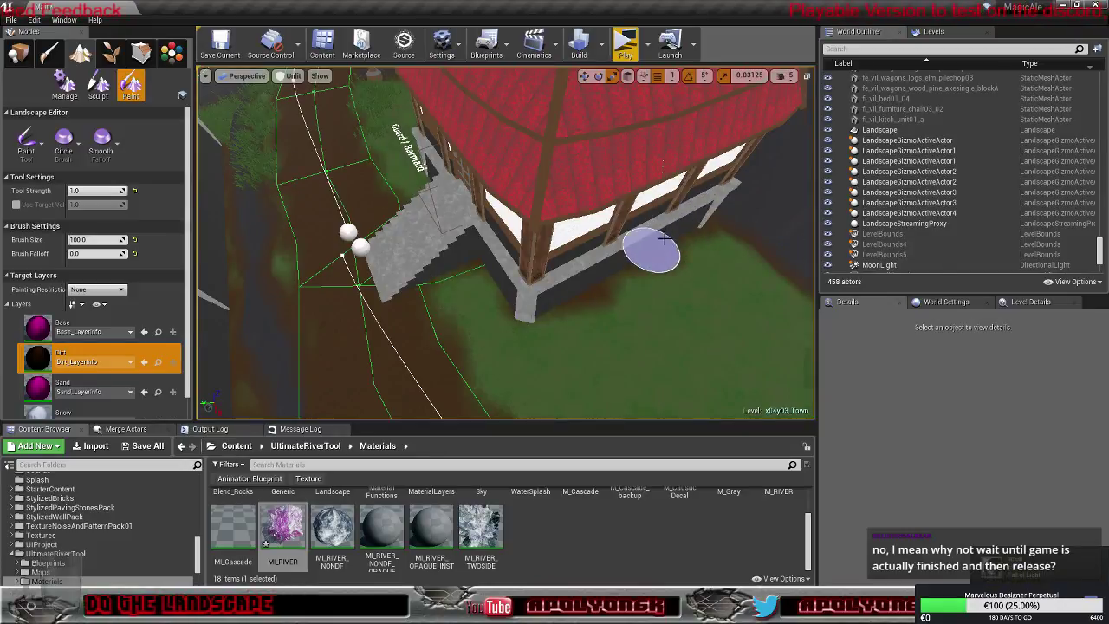
pyautogui.click(497, 281)
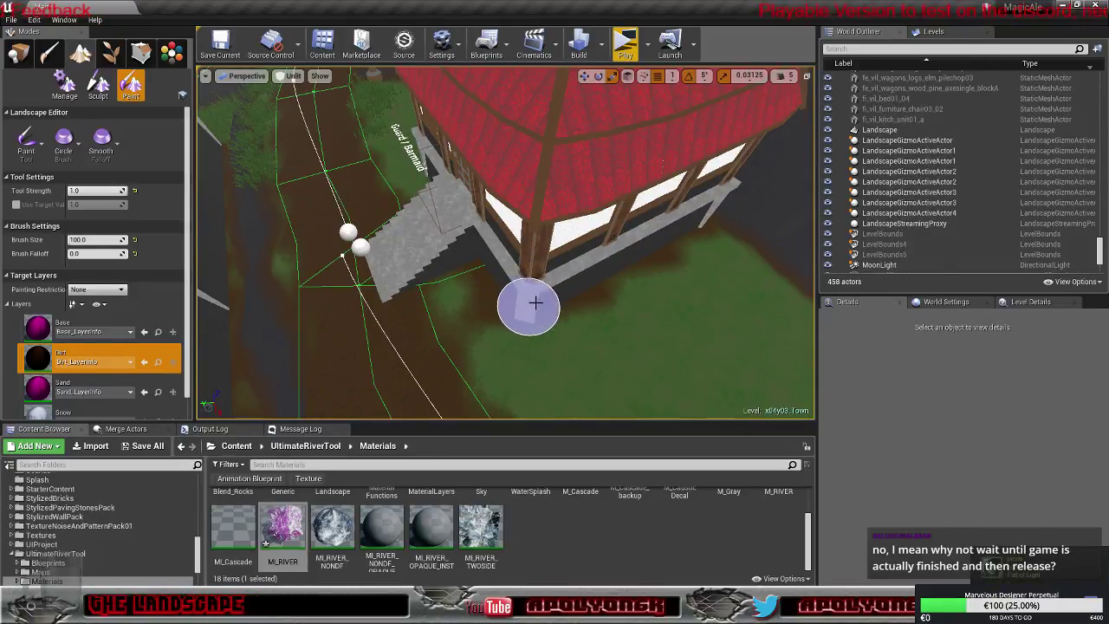
pyautogui.click(528, 307)
pyautogui.moveTo(540, 302)
pyautogui.mouseDown(button='right')
pyautogui.moveTo(615, 276)
pyautogui.moveTo(697, 279)
pyautogui.moveTo(739, 314)
pyautogui.moveTo(729, 327)
pyautogui.moveTo(743, 305)
pyautogui.mouseUp(button='right')
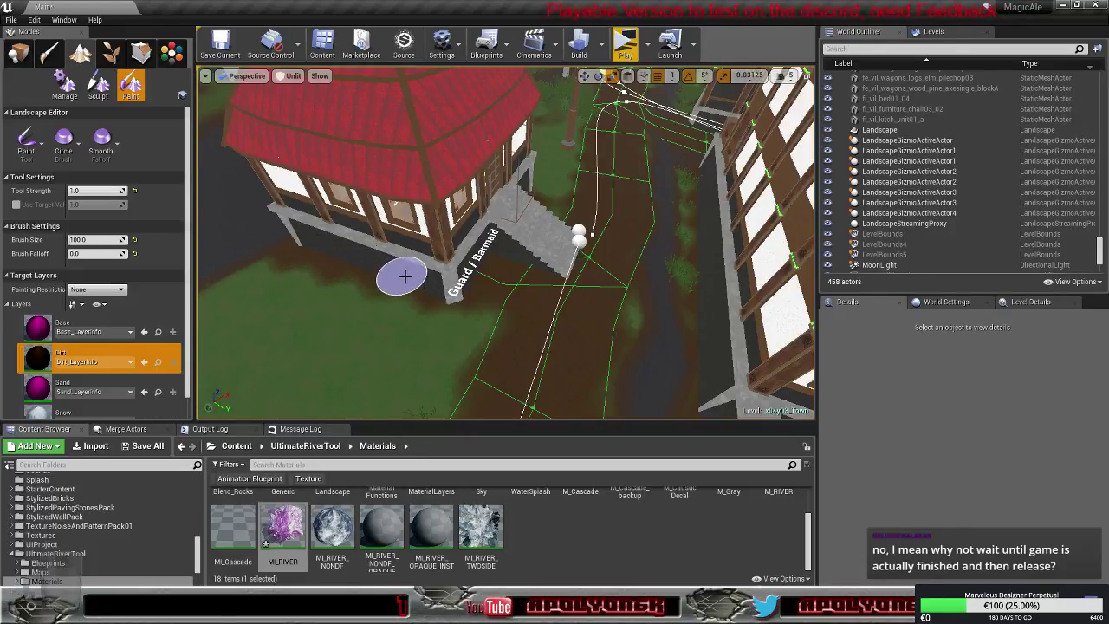
# Paint dirt over the grass beneath the Guard / Barmaid house, along the ground between its support posts
pyautogui.moveTo(420, 284)
pyautogui.mouseDown(button='right')
pyautogui.moveTo(364, 295)
pyautogui.moveTo(294, 234)
pyautogui.moveTo(277, 295)
pyautogui.moveTo(329, 277)
pyautogui.moveTo(347, 252)
pyautogui.mouseUp(button='right')
pyautogui.press('w')
pyautogui.moveTo(416, 303)
pyautogui.mouseDown()
pyautogui.moveTo(566, 226)
pyautogui.moveTo(589, 201)
pyautogui.moveTo(293, 225)
pyautogui.mouseUp()
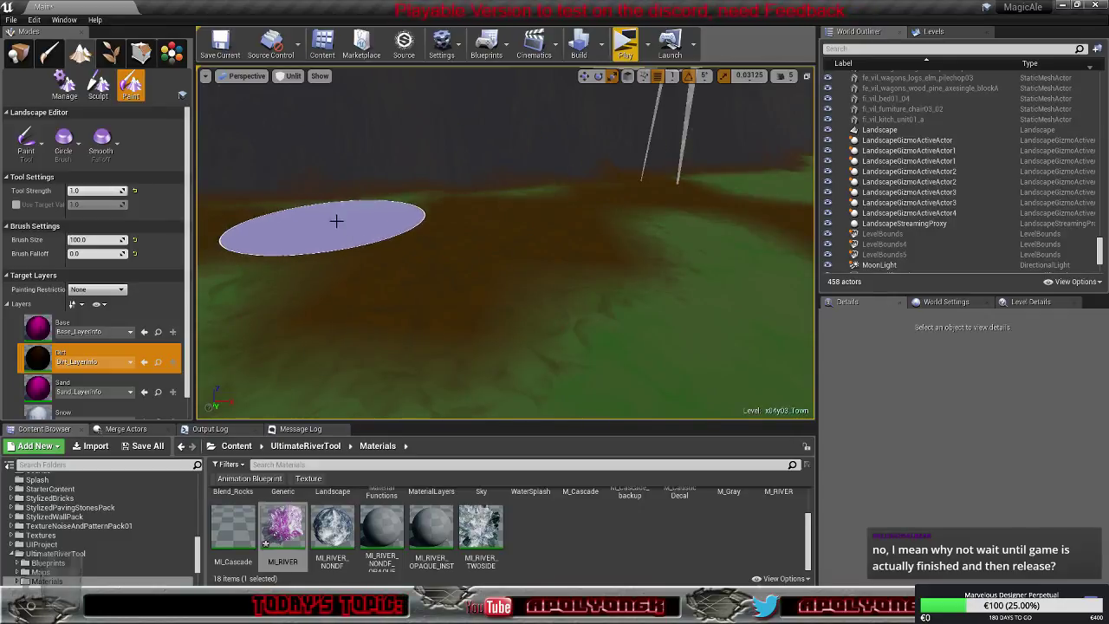
pyautogui.moveTo(336, 221); pyautogui.dragTo(423, 203, button='right')
pyautogui.moveTo(424, 204); pyautogui.dragTo(527, 180)
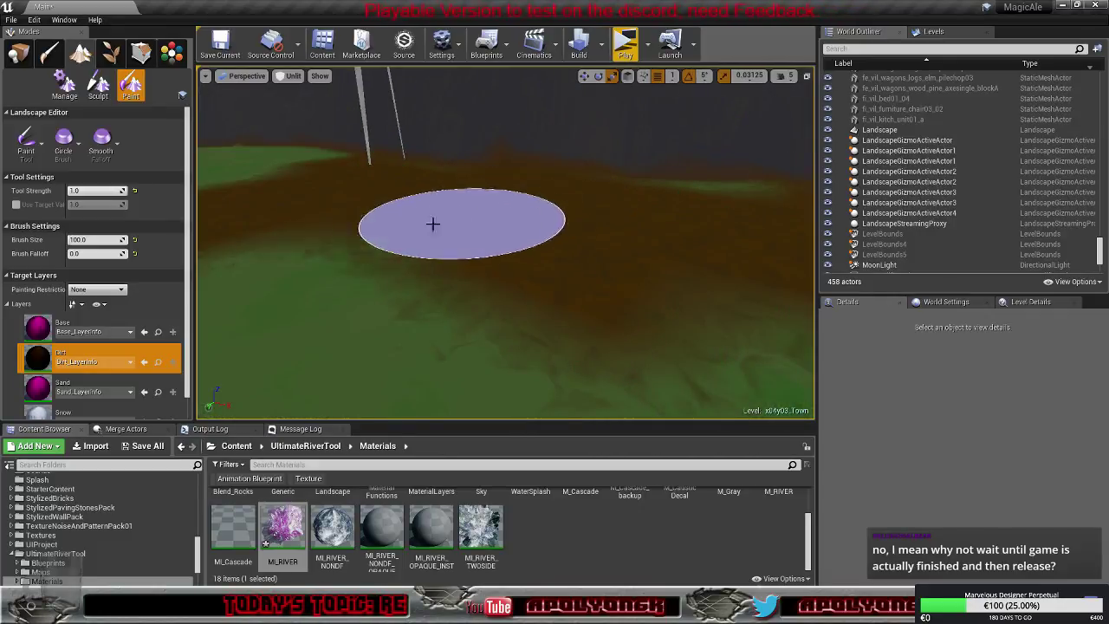
# Fill the remaining grass patches under the Guard / Barmaid house with dirt, toward the path at its entrance
pyautogui.moveTo(342, 286); pyautogui.dragTo(335, 320, button='right')
pyautogui.moveTo(341, 283); pyautogui.dragTo(329, 254)
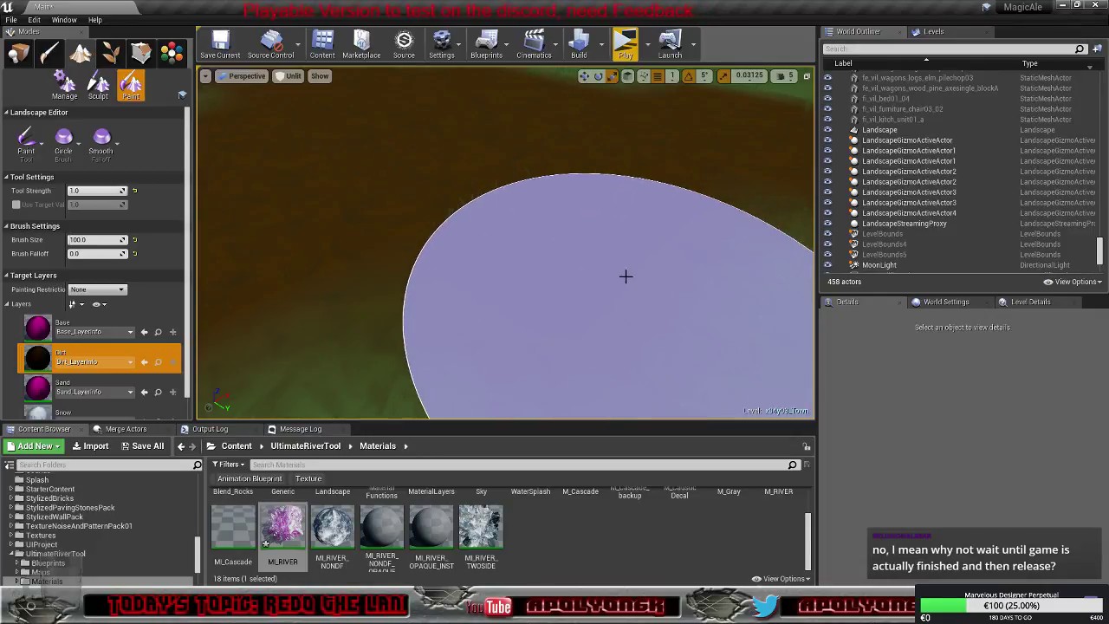
pyautogui.moveTo(626, 276)
pyautogui.mouseDown(button='right')
pyautogui.moveTo(606, 260)
pyautogui.moveTo(537, 269)
pyautogui.moveTo(550, 257)
pyautogui.mouseUp(button='right')
pyautogui.moveTo(550, 257); pyautogui.dragTo(481, 187)
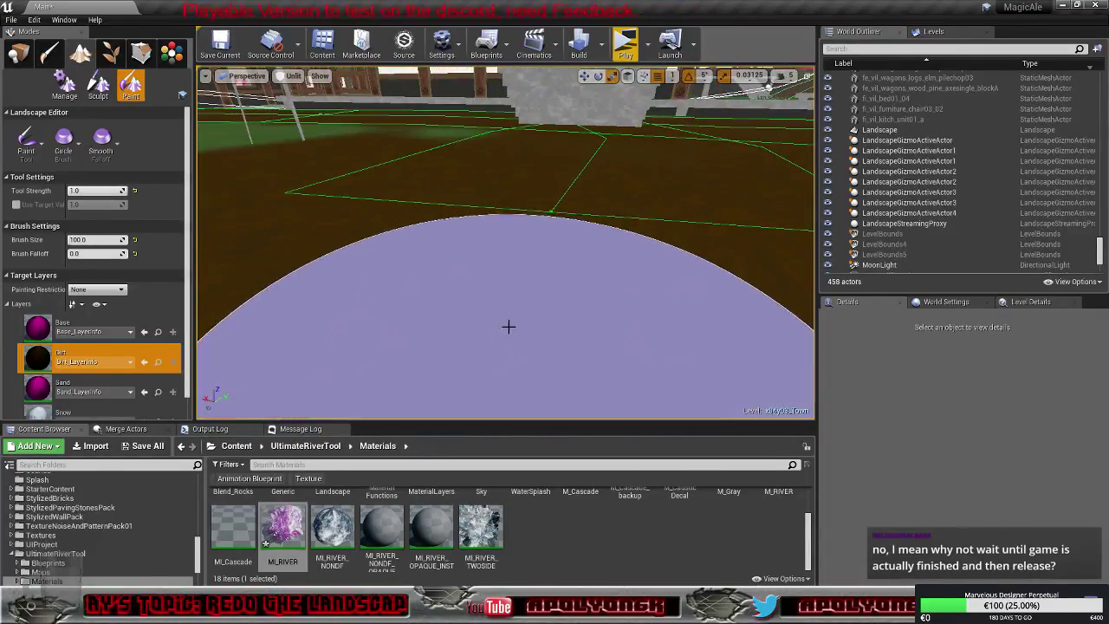
# Paint dirt along the Forester house's foundation, around its stone corner posts and beside the entrance steps
pyautogui.moveTo(509, 327)
pyautogui.mouseDown(button='right')
pyautogui.moveTo(519, 381)
pyautogui.moveTo(485, 364)
pyautogui.moveTo(477, 316)
pyautogui.moveTo(515, 319)
pyautogui.moveTo(518, 344)
pyautogui.moveTo(542, 348)
pyautogui.mouseUp(button='right')
pyautogui.scroll(1, 508, 326)
pyautogui.scroll(-1, 509, 326)
pyautogui.press('w')
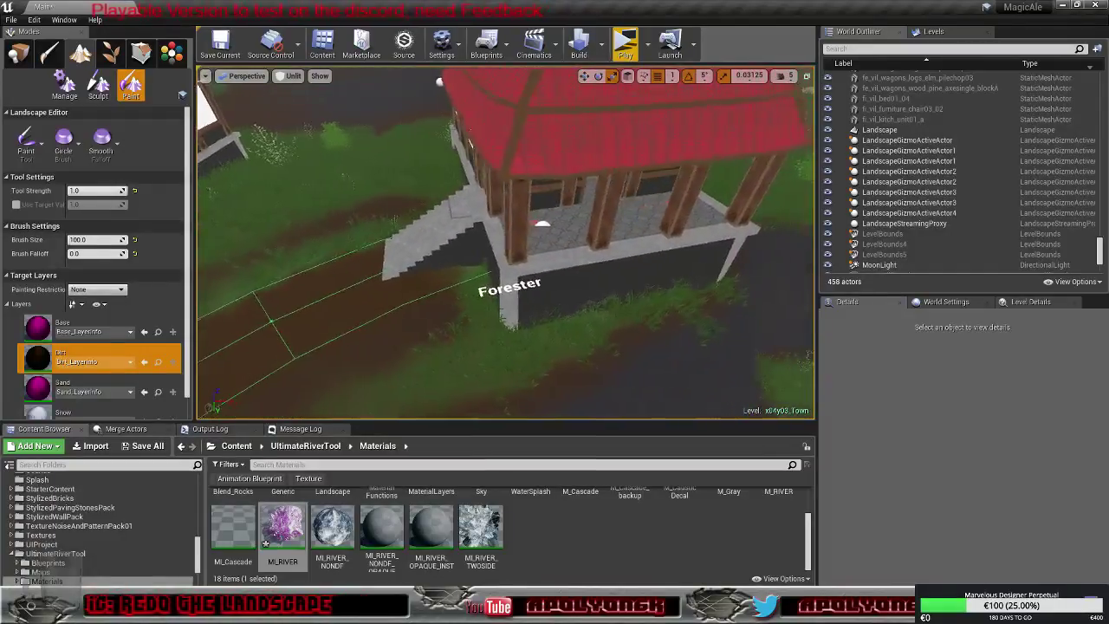
pyautogui.moveTo(476, 246); pyautogui.dragTo(483, 252, button='right')
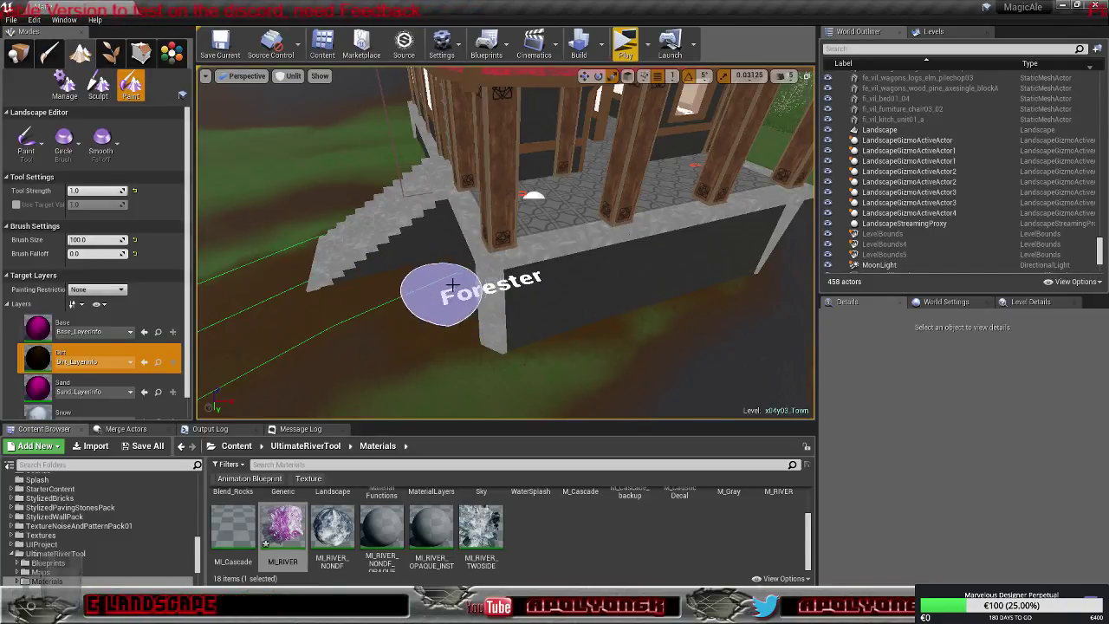
pyautogui.moveTo(452, 286); pyautogui.dragTo(469, 299, button='right')
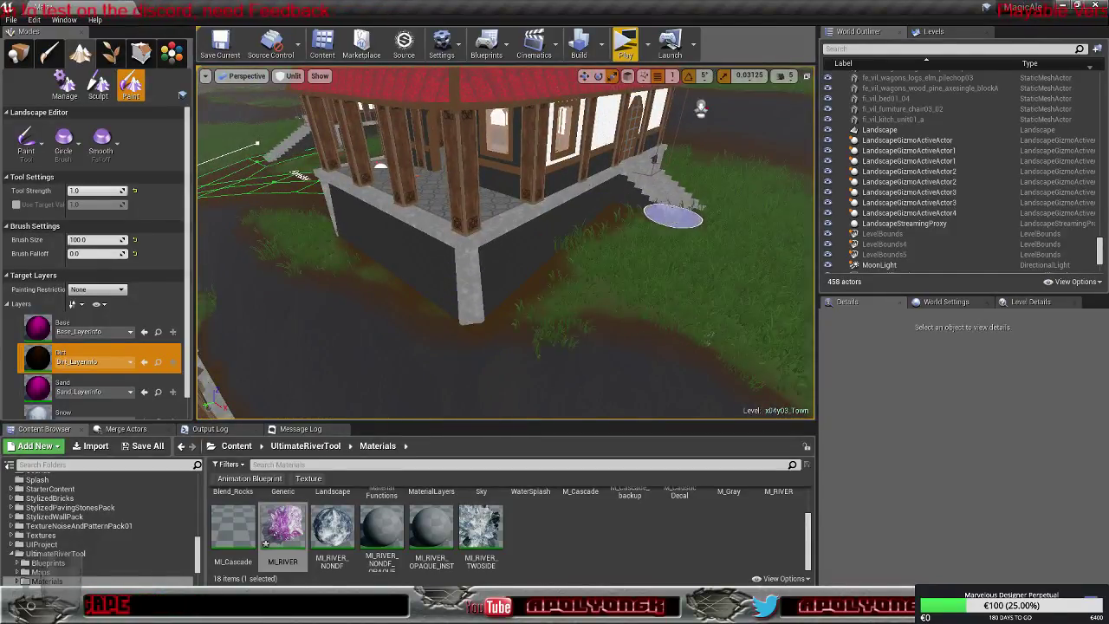
# Paint dirt around the stone steps on the Forester house's grassy side and along the foundation past the corner post
pyautogui.moveTo(673, 213)
pyautogui.mouseDown(button='right')
pyautogui.moveTo(611, 213)
pyautogui.moveTo(589, 197)
pyautogui.moveTo(673, 237)
pyautogui.mouseUp(button='right')
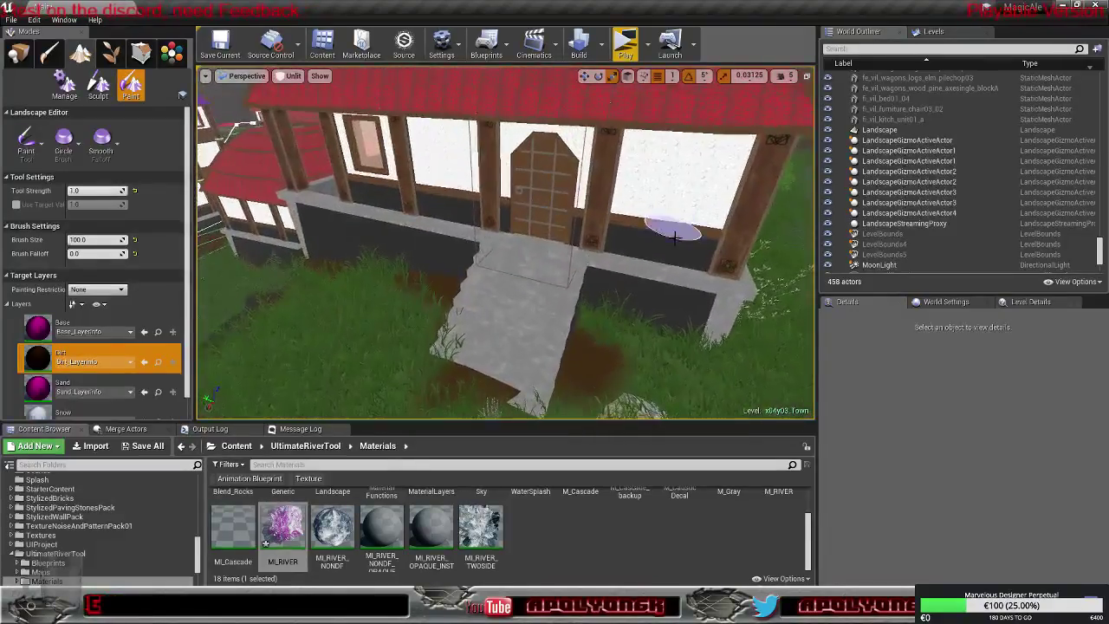
pyautogui.moveTo(596, 284); pyautogui.dragTo(552, 326)
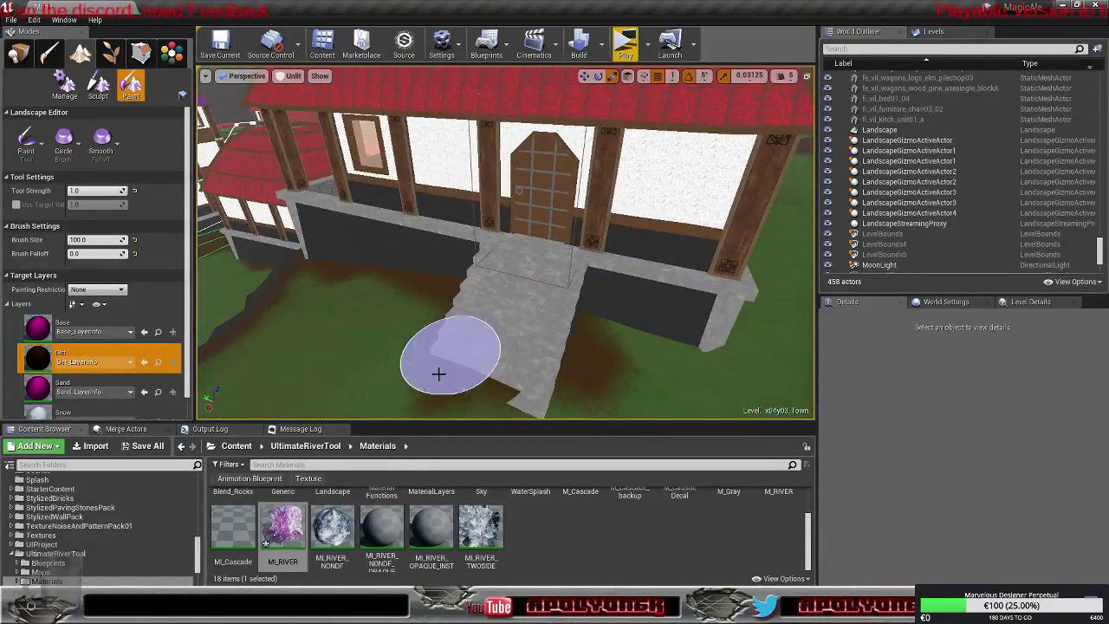
pyautogui.moveTo(529, 370); pyautogui.dragTo(542, 376)
pyautogui.moveTo(542, 376)
pyautogui.mouseDown(button='right')
pyautogui.moveTo(382, 381)
pyautogui.moveTo(536, 356)
pyautogui.mouseUp(button='right')
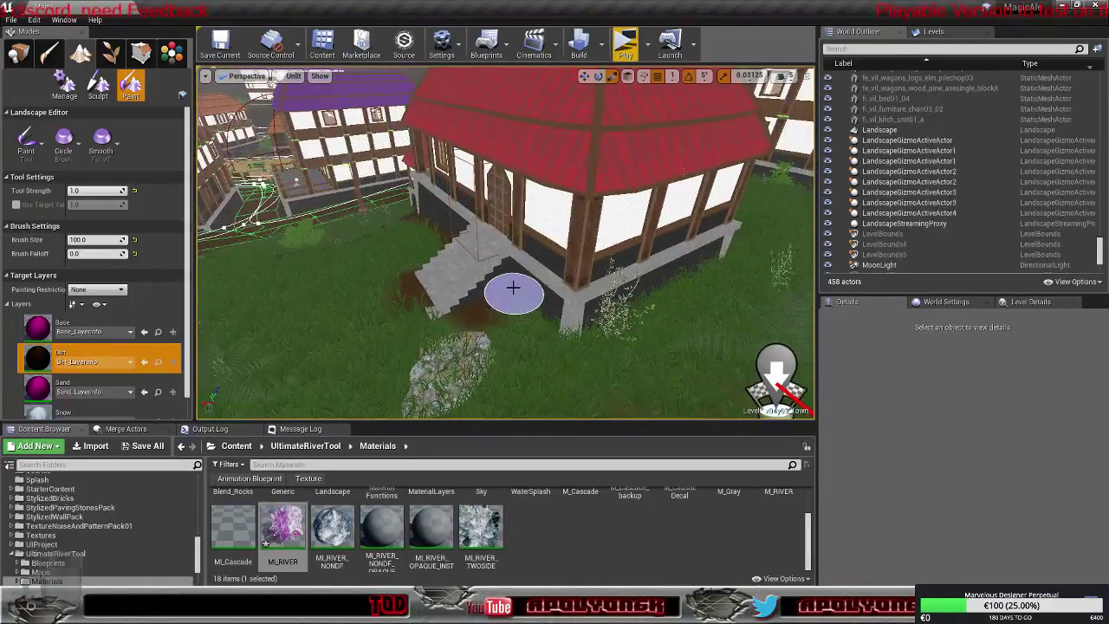
pyautogui.moveTo(514, 289)
pyautogui.mouseDown()
pyautogui.moveTo(549, 335)
pyautogui.moveTo(714, 272)
pyautogui.mouseUp()
# Paint dirt along the single-window foundation wall from its corner post to the side of the stone steps
pyautogui.moveTo(713, 272)
pyautogui.mouseDown(button='right')
pyautogui.moveTo(607, 230)
pyautogui.moveTo(589, 242)
pyautogui.mouseUp(button='right')
pyautogui.moveTo(681, 229)
pyautogui.mouseDown(button='right')
pyautogui.moveTo(396, 272)
pyautogui.moveTo(335, 223)
pyautogui.moveTo(274, 289)
pyautogui.mouseUp(button='right')
pyautogui.moveTo(331, 303); pyautogui.dragTo(489, 299)
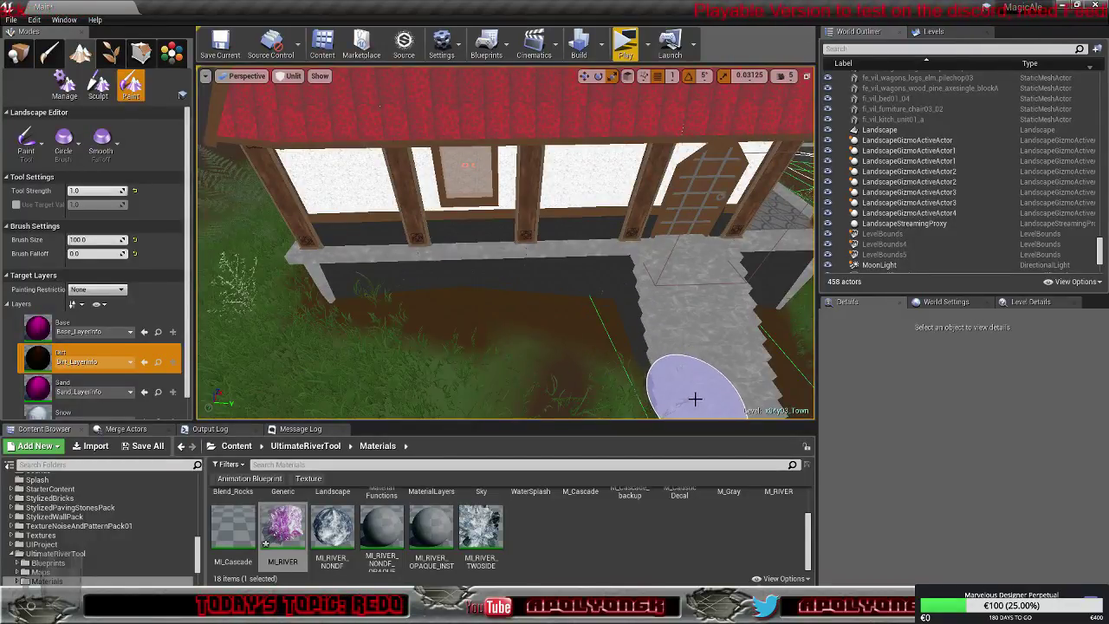
# Paint dirt over the grass beneath the Forester house, working from the entrance steps across the ground under its floor
pyautogui.moveTo(698, 376); pyautogui.dragTo(629, 317, button='right')
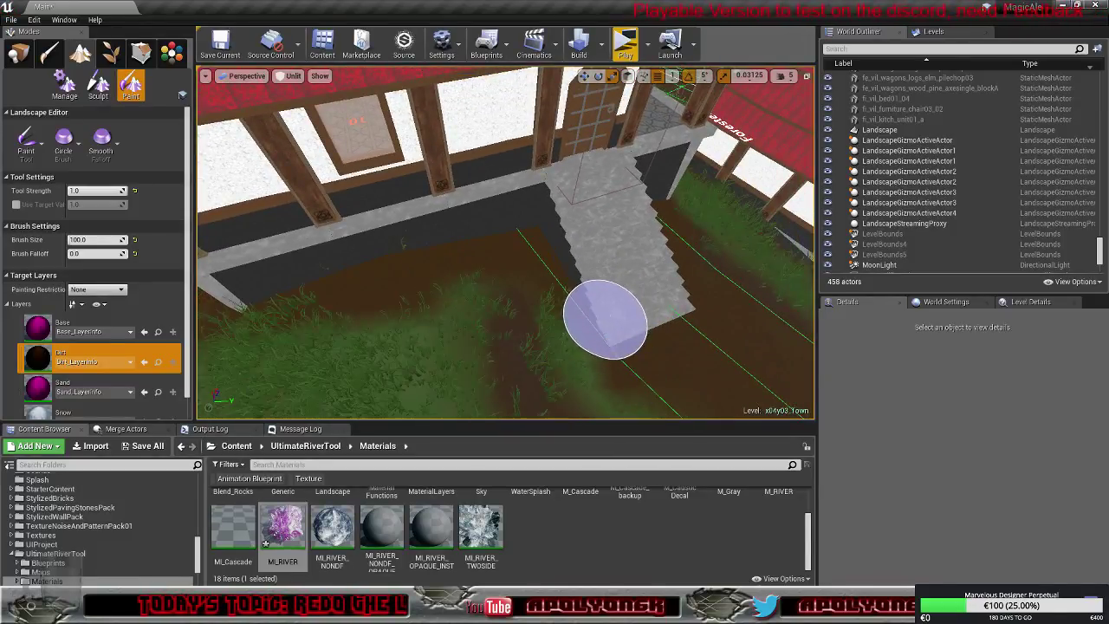
pyautogui.moveTo(599, 313); pyautogui.dragTo(451, 303, button='right')
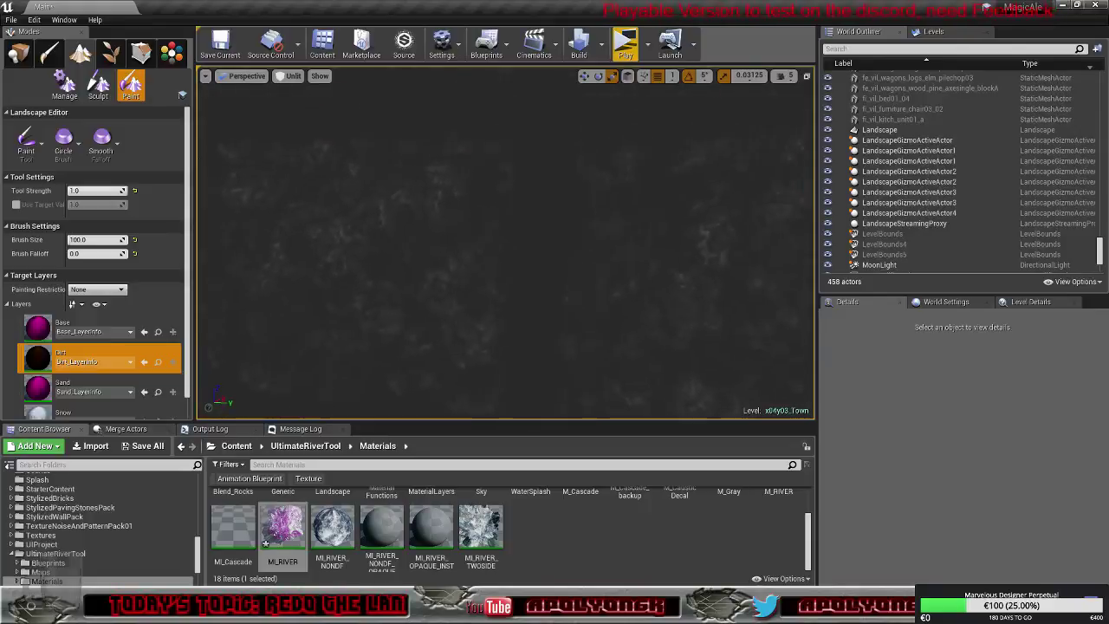
pyautogui.moveTo(603, 329); pyautogui.dragTo(603, 313, button='right')
pyautogui.moveTo(604, 311)
pyautogui.mouseDown()
pyautogui.moveTo(493, 324)
pyautogui.moveTo(523, 290)
pyautogui.moveTo(452, 228)
pyautogui.mouseUp()
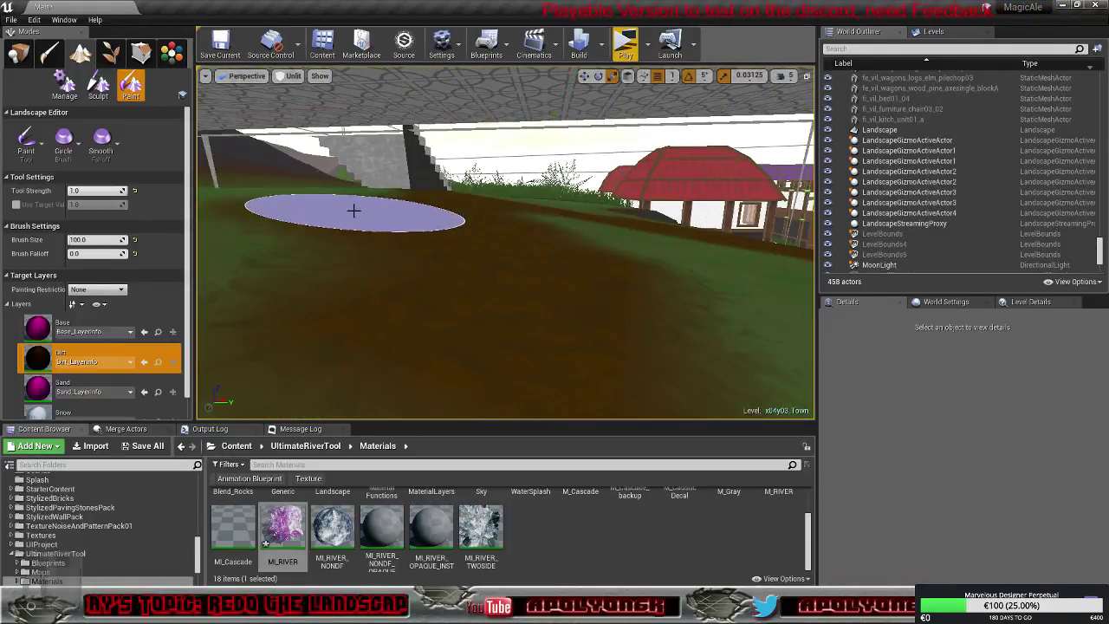
pyautogui.moveTo(353, 210); pyautogui.dragTo(466, 223)
pyautogui.moveTo(603, 245)
pyautogui.mouseDown(button='right')
pyautogui.moveTo(711, 251)
pyautogui.moveTo(571, 242)
pyautogui.moveTo(578, 261)
pyautogui.mouseUp(button='right')
pyautogui.moveTo(578, 262)
pyautogui.mouseDown()
pyautogui.moveTo(510, 274)
pyautogui.moveTo(613, 220)
pyautogui.mouseUp()
pyautogui.moveTo(640, 251); pyautogui.dragTo(745, 248, button='right')
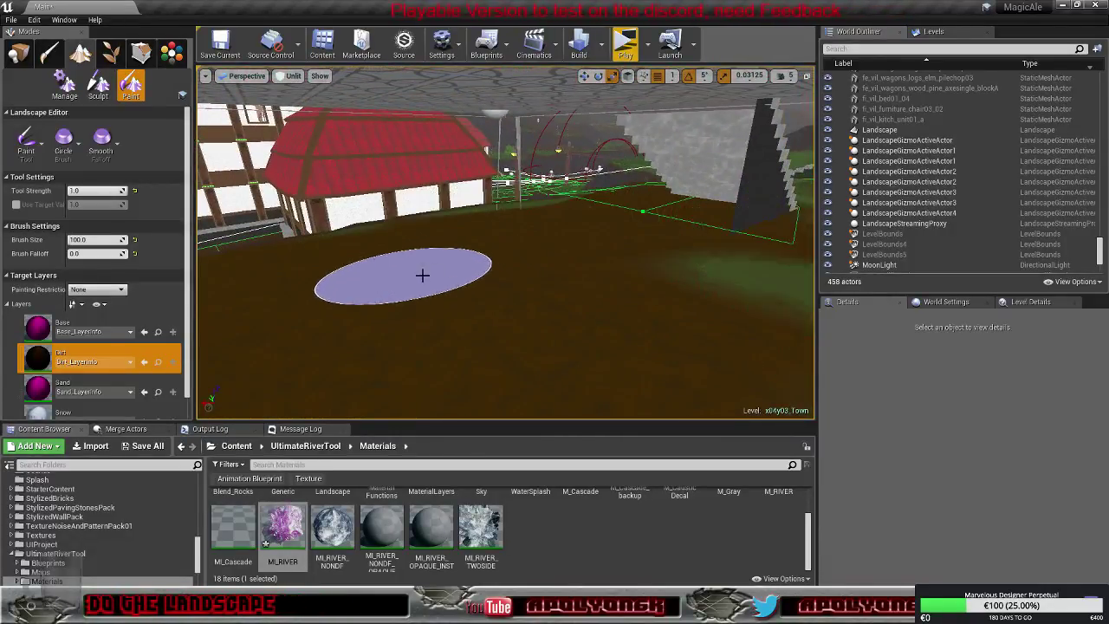
# Fill the remaining grass patches under the house with dirt, out toward the corner posts and the stone steps
pyautogui.moveTo(422, 275); pyautogui.dragTo(331, 276, button='right')
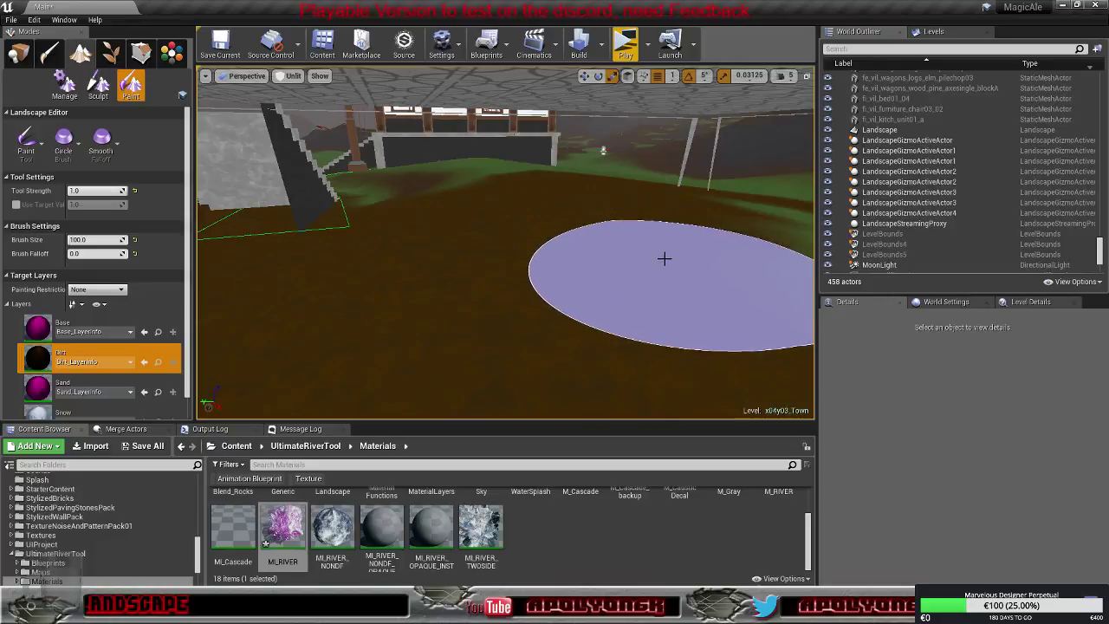
pyautogui.moveTo(664, 258)
pyautogui.mouseDown(button='right')
pyautogui.moveTo(776, 262)
pyautogui.moveTo(586, 259)
pyautogui.mouseUp(button='right')
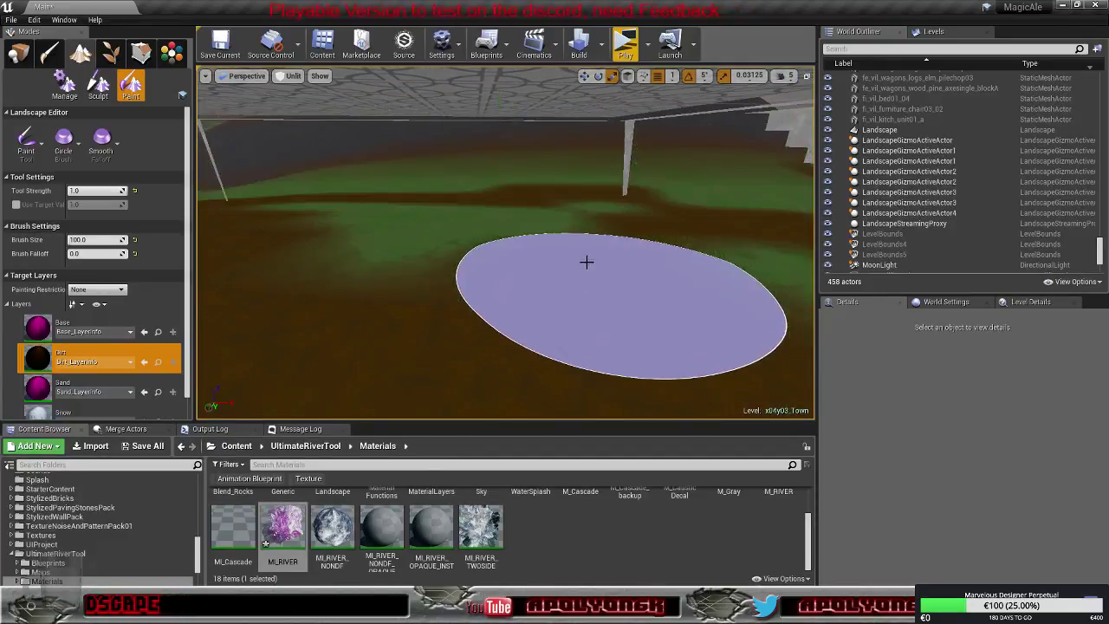
pyautogui.moveTo(583, 224); pyautogui.dragTo(420, 213)
pyautogui.moveTo(317, 211); pyautogui.dragTo(395, 227, button='right')
pyautogui.moveTo(363, 236)
pyautogui.mouseDown()
pyautogui.moveTo(443, 241)
pyautogui.moveTo(520, 229)
pyautogui.mouseUp()
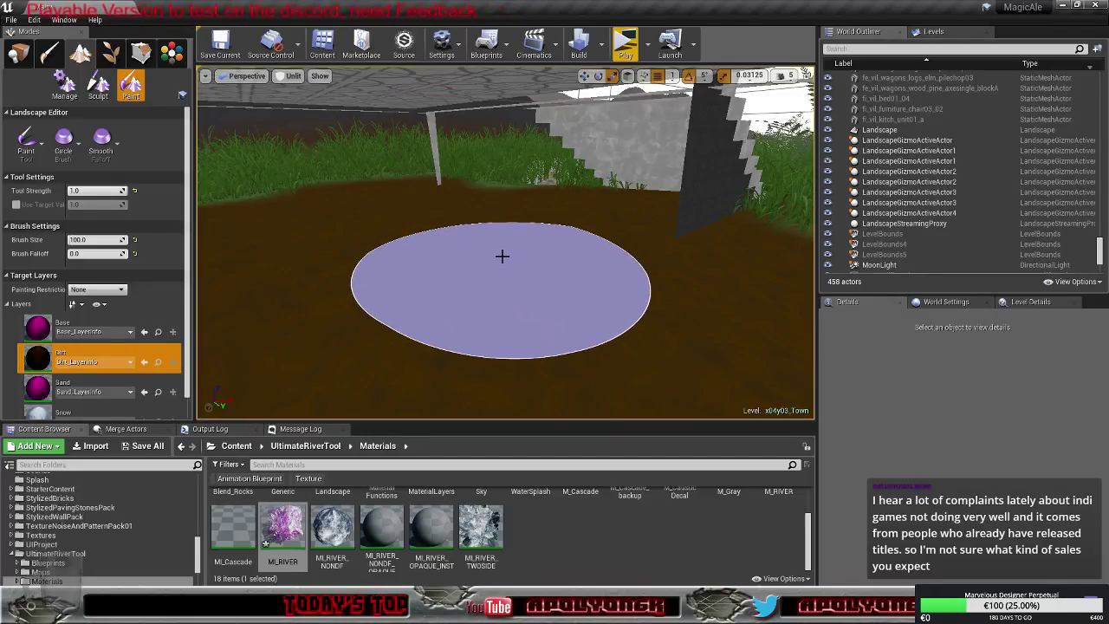
# Paint dirt along the Old Miners house's long foundation wall beside the lamp post, from one corner post to the other
pyautogui.moveTo(513, 286)
pyautogui.mouseDown(button='right')
pyautogui.moveTo(513, 364)
pyautogui.moveTo(572, 372)
pyautogui.moveTo(554, 373)
pyautogui.moveTo(519, 294)
pyautogui.moveTo(520, 325)
pyautogui.moveTo(545, 364)
pyautogui.moveTo(533, 368)
pyautogui.mouseUp(button='right')
pyautogui.press('s')
pyautogui.press('w')
pyautogui.press('s')
pyautogui.press('w')
pyautogui.press('s')
pyautogui.moveTo(520, 173)
pyautogui.mouseDown(button='right')
pyautogui.moveTo(520, 199)
pyautogui.moveTo(516, 190)
pyautogui.mouseUp(button='right')
pyautogui.moveTo(507, 256)
pyautogui.mouseDown(button='right')
pyautogui.moveTo(481, 251)
pyautogui.moveTo(507, 257)
pyautogui.mouseUp(button='right')
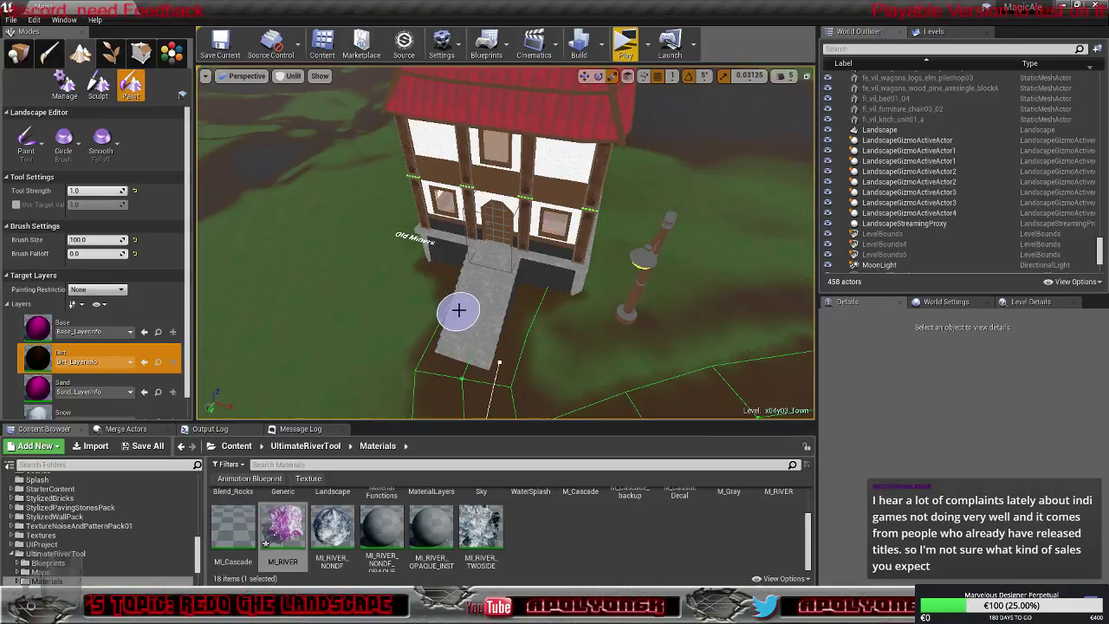
pyautogui.moveTo(458, 312); pyautogui.dragTo(407, 316, button='right')
pyautogui.moveTo(474, 316)
pyautogui.mouseDown(button='right')
pyautogui.moveTo(474, 327)
pyautogui.moveTo(438, 325)
pyautogui.moveTo(474, 316)
pyautogui.mouseUp(button='right')
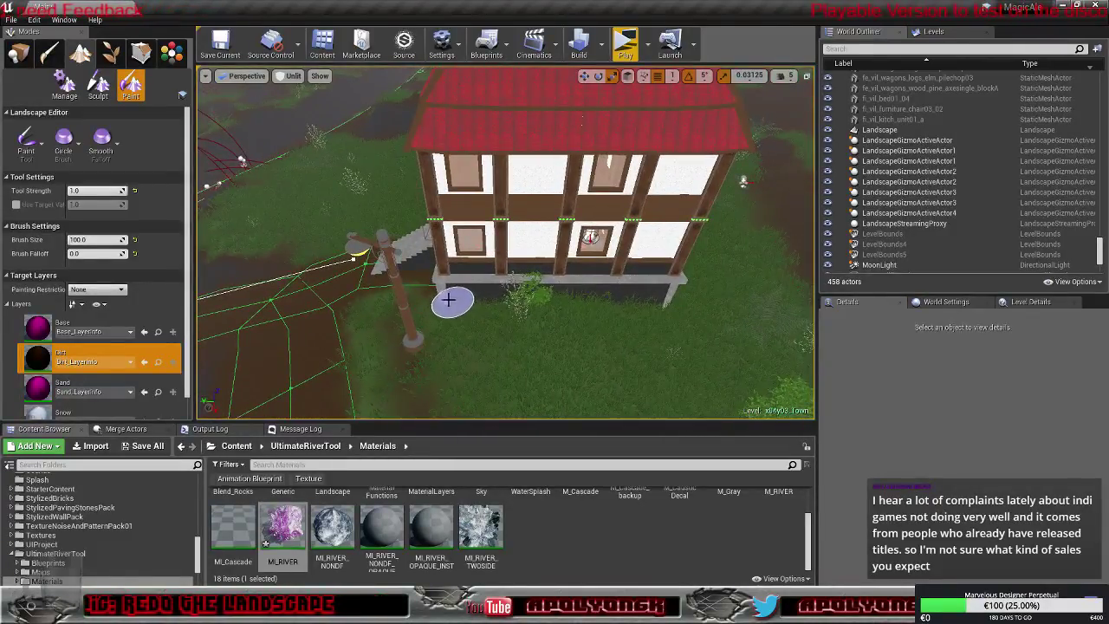
pyautogui.moveTo(448, 299); pyautogui.dragTo(503, 295)
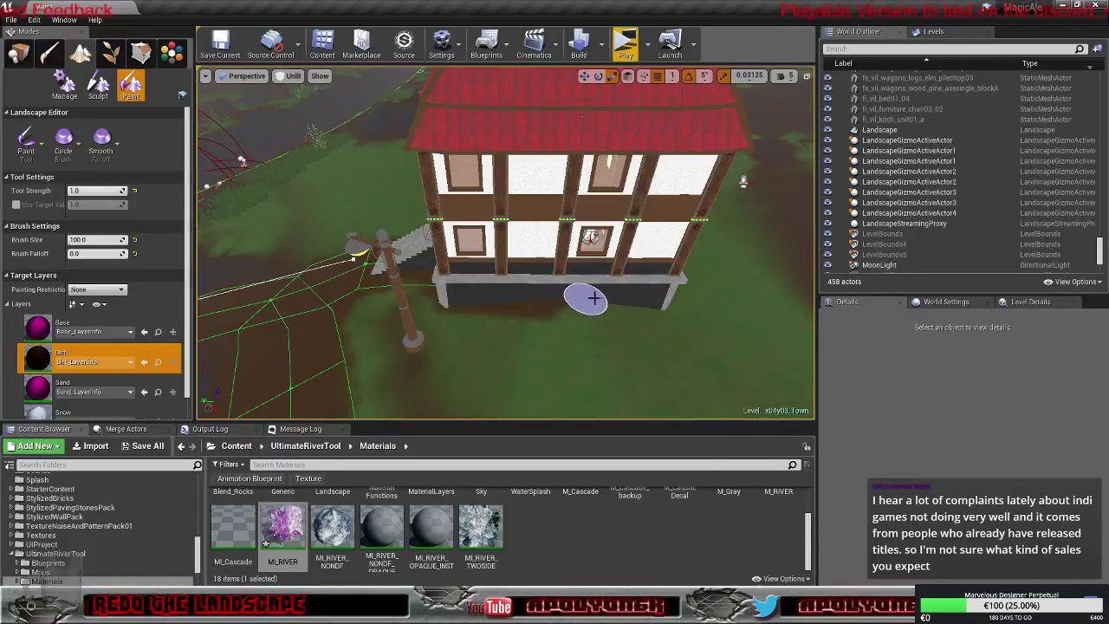
pyautogui.moveTo(592, 298); pyautogui.dragTo(660, 299)
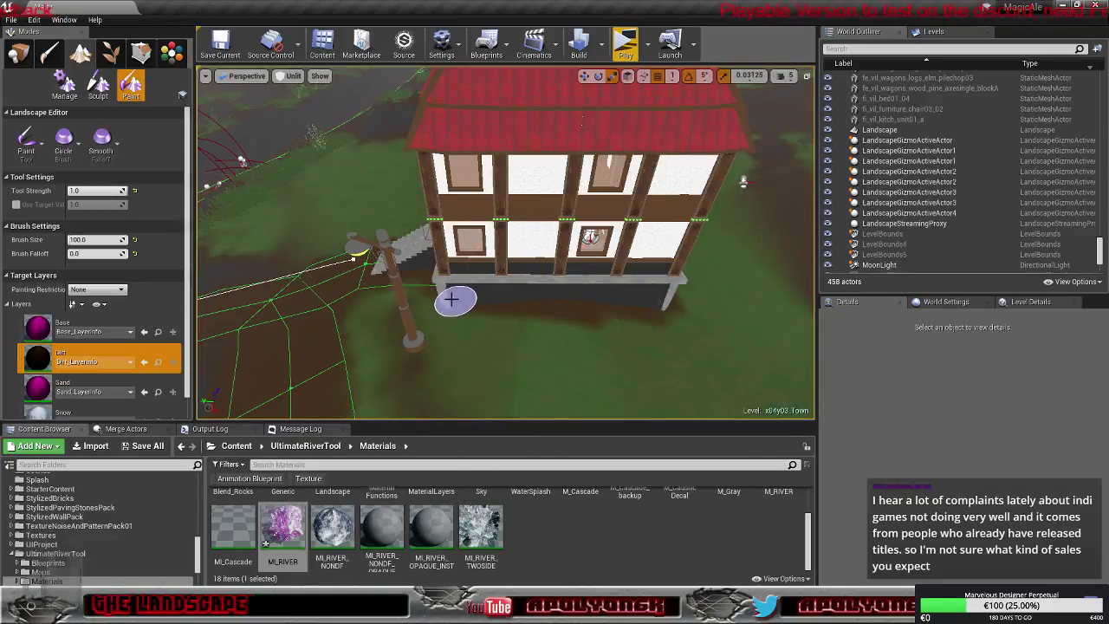
# Paint dirt along the Old Miners house's windowless foundation walls and around the corner posts between them
pyautogui.moveTo(451, 298); pyautogui.dragTo(312, 298, button='right')
pyautogui.moveTo(537, 286); pyautogui.dragTo(482, 317, button='right')
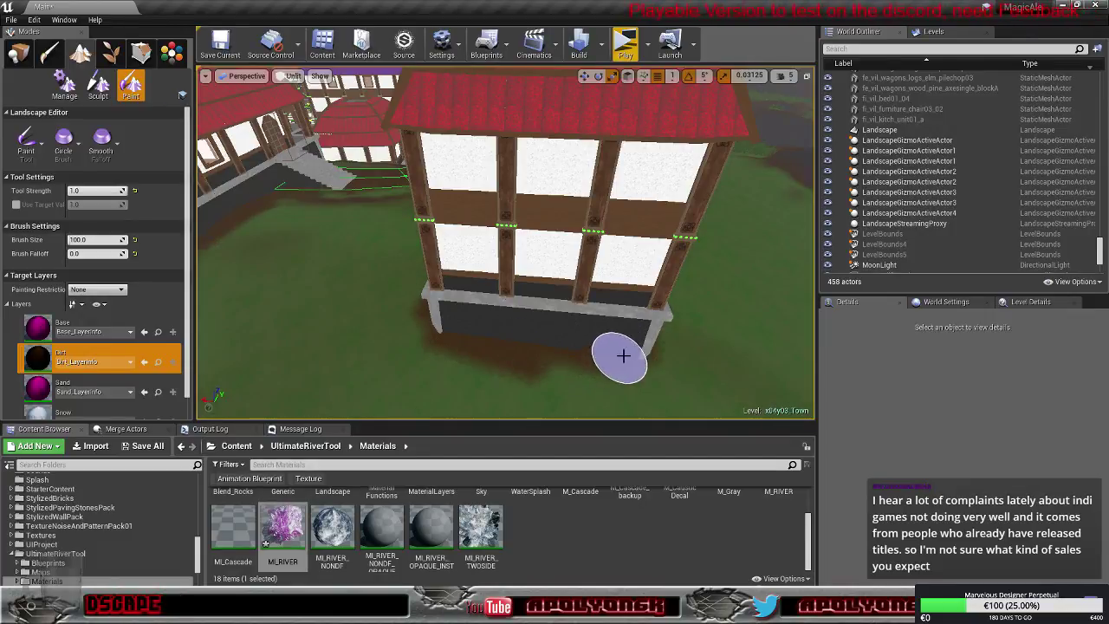
pyautogui.moveTo(598, 368); pyautogui.dragTo(545, 357, button='right')
pyautogui.moveTo(549, 364)
pyautogui.mouseDown()
pyautogui.moveTo(699, 313)
pyautogui.moveTo(732, 313)
pyautogui.mouseUp()
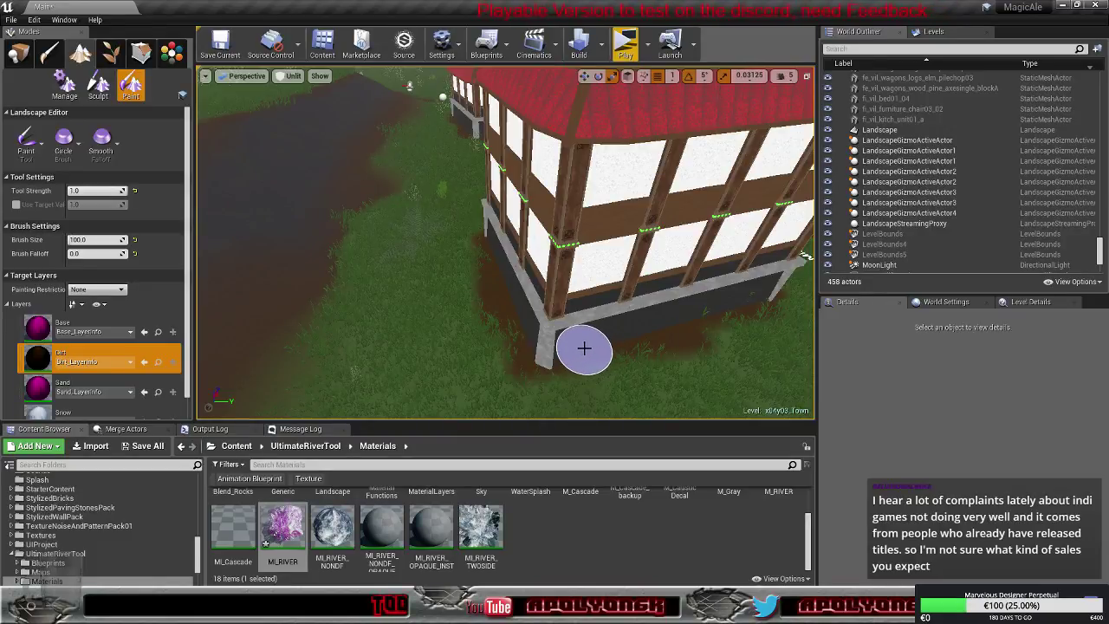
pyautogui.press('w')
pyautogui.moveTo(584, 348)
pyautogui.mouseDown(button='right')
pyautogui.moveTo(597, 373)
pyautogui.moveTo(584, 346)
pyautogui.mouseUp(button='right')
pyautogui.moveTo(563, 317)
pyautogui.mouseDown()
pyautogui.moveTo(562, 230)
pyautogui.moveTo(597, 190)
pyautogui.moveTo(676, 183)
pyautogui.moveTo(661, 252)
pyautogui.moveTo(439, 137)
pyautogui.moveTo(376, 181)
pyautogui.moveTo(292, 194)
pyautogui.moveTo(421, 261)
pyautogui.moveTo(394, 264)
pyautogui.mouseUp()
# Fill the grassy ground beneath the Old Miners house with dirt out to its corner posts
pyautogui.moveTo(491, 245)
pyautogui.mouseDown(button='right')
pyautogui.moveTo(467, 260)
pyautogui.moveTo(491, 245)
pyautogui.mouseUp(button='right')
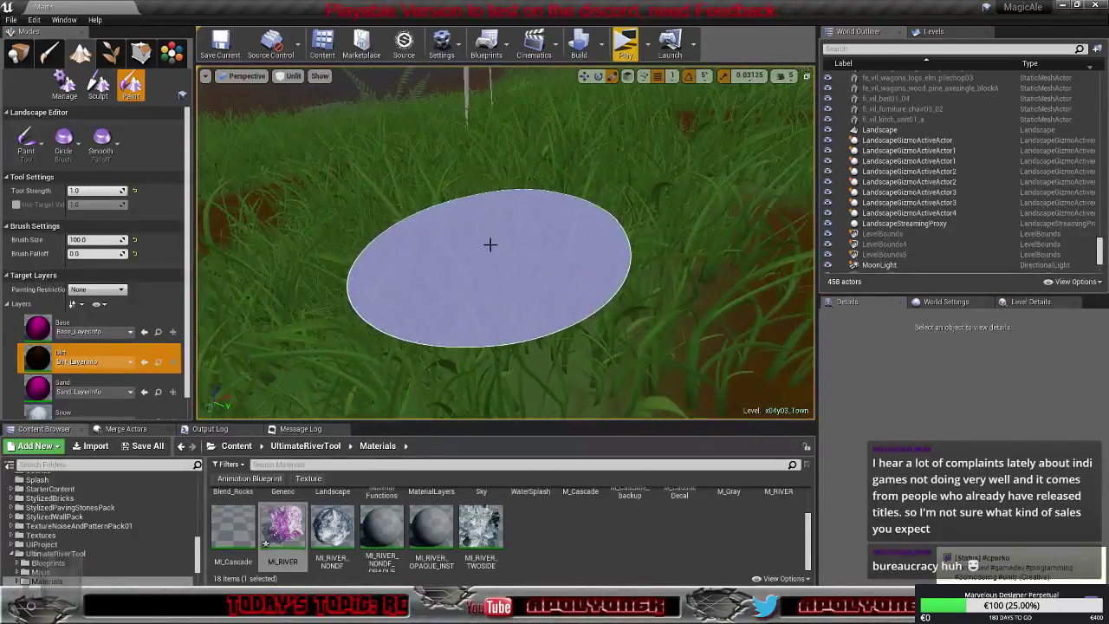
pyautogui.moveTo(490, 245); pyautogui.dragTo(510, 200)
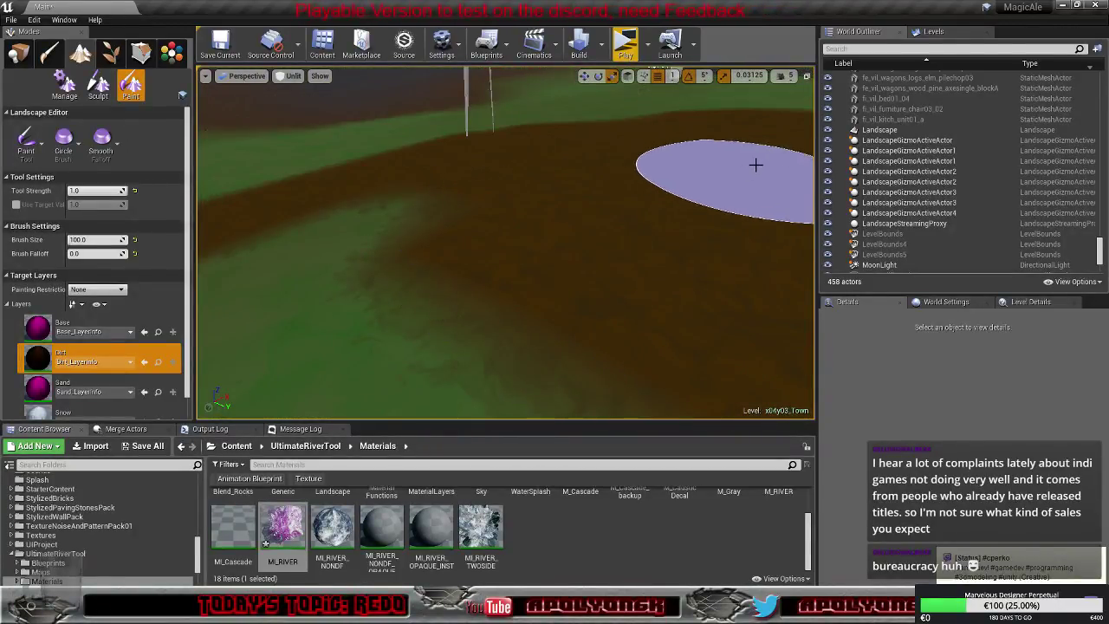
pyautogui.moveTo(724, 182)
pyautogui.mouseDown(button='right')
pyautogui.moveTo(667, 217)
pyautogui.moveTo(724, 182)
pyautogui.mouseUp(button='right')
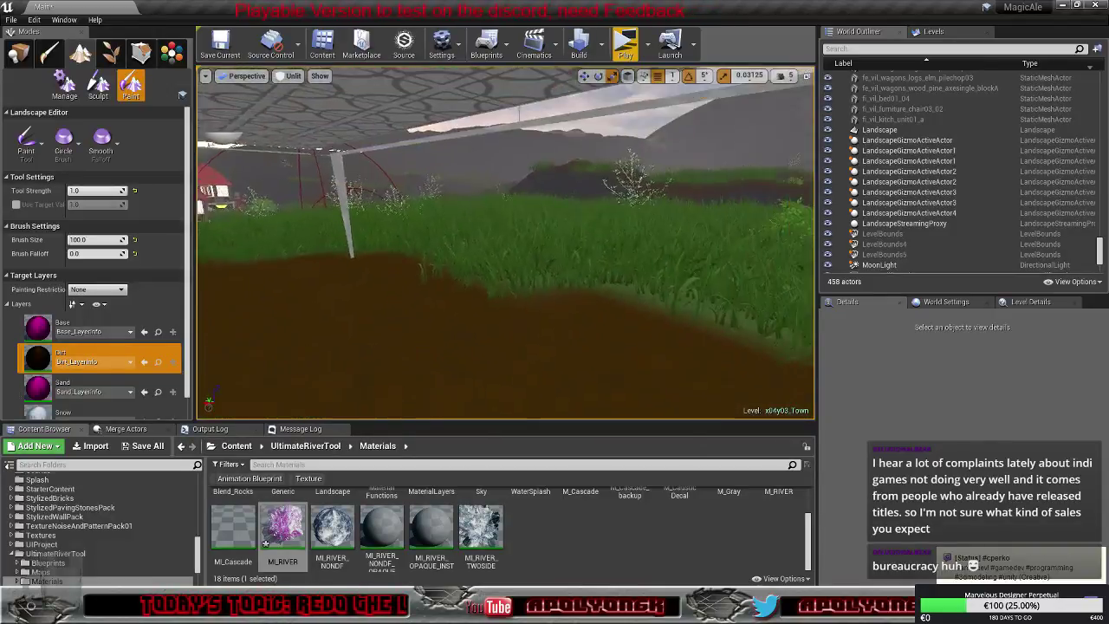
# Paint dirt along the grassy outer edge of the long, narrow crop bed in the farm fields
pyautogui.moveTo(506, 242); pyautogui.dragTo(520, 260, button='right')
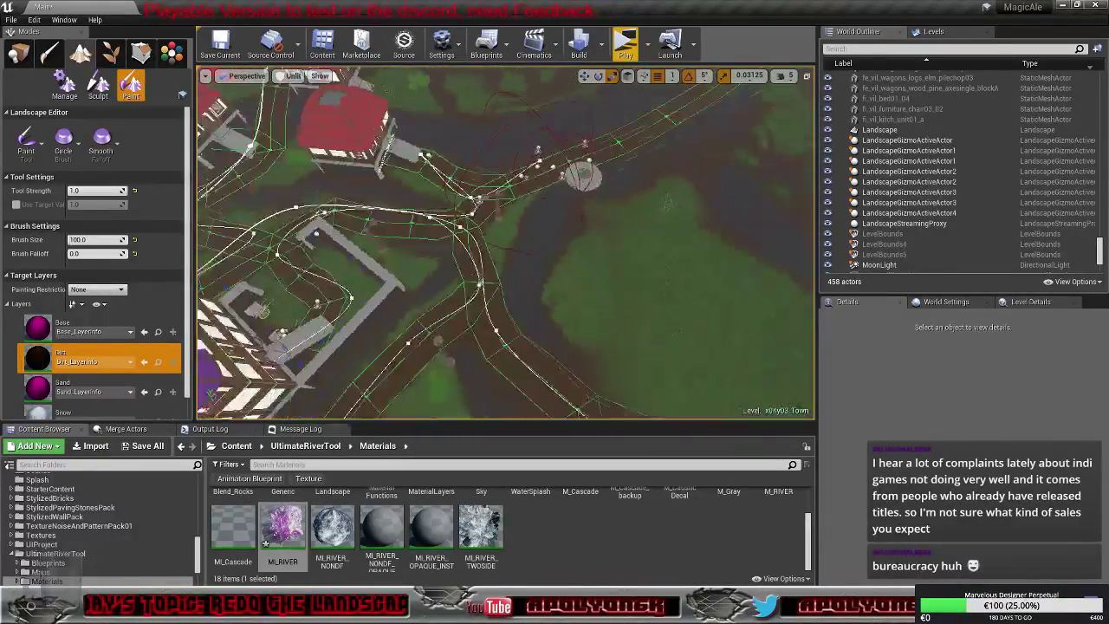
pyautogui.moveTo(506, 242); pyautogui.dragTo(342, 203, button='right')
pyautogui.moveTo(724, 182); pyautogui.dragTo(725, 182, button='right')
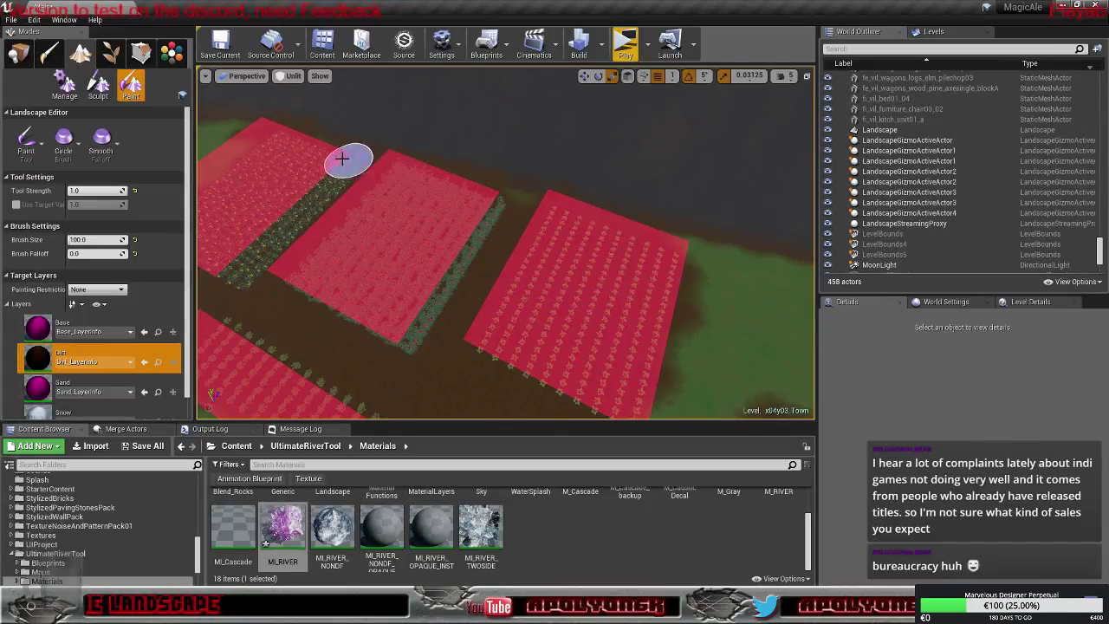
pyautogui.moveTo(326, 192); pyautogui.dragTo(325, 192, button='right')
pyautogui.moveTo(417, 227); pyautogui.dragTo(417, 227, button='right')
pyautogui.moveTo(459, 277); pyautogui.dragTo(609, 269)
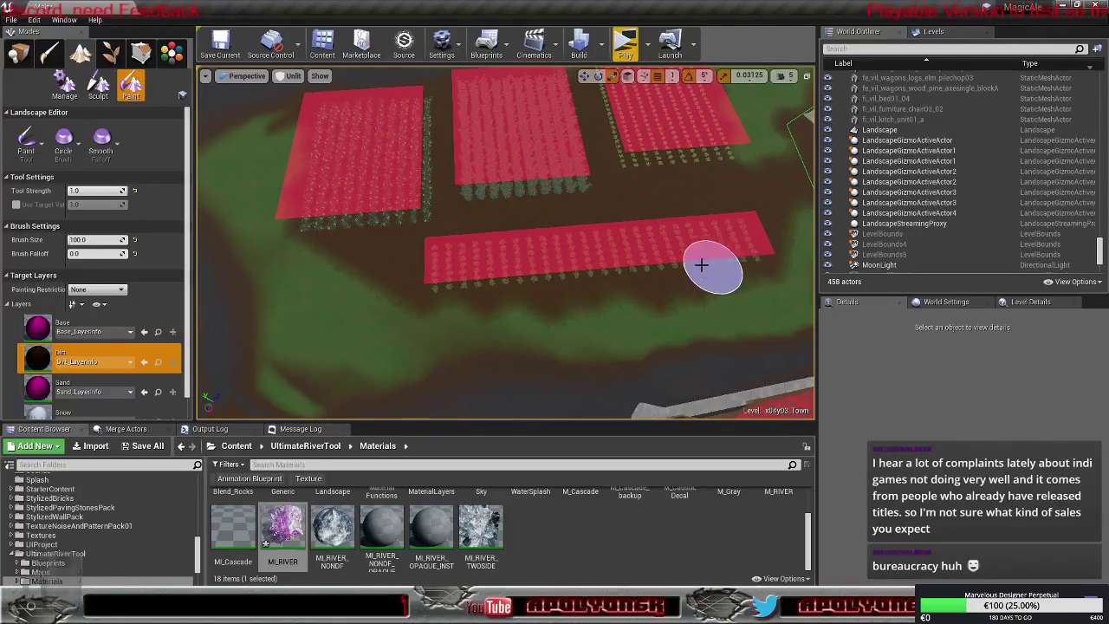
pyautogui.moveTo(636, 275); pyautogui.dragTo(636, 274, button='right')
pyautogui.moveTo(535, 269); pyautogui.dragTo(535, 269, button='right')
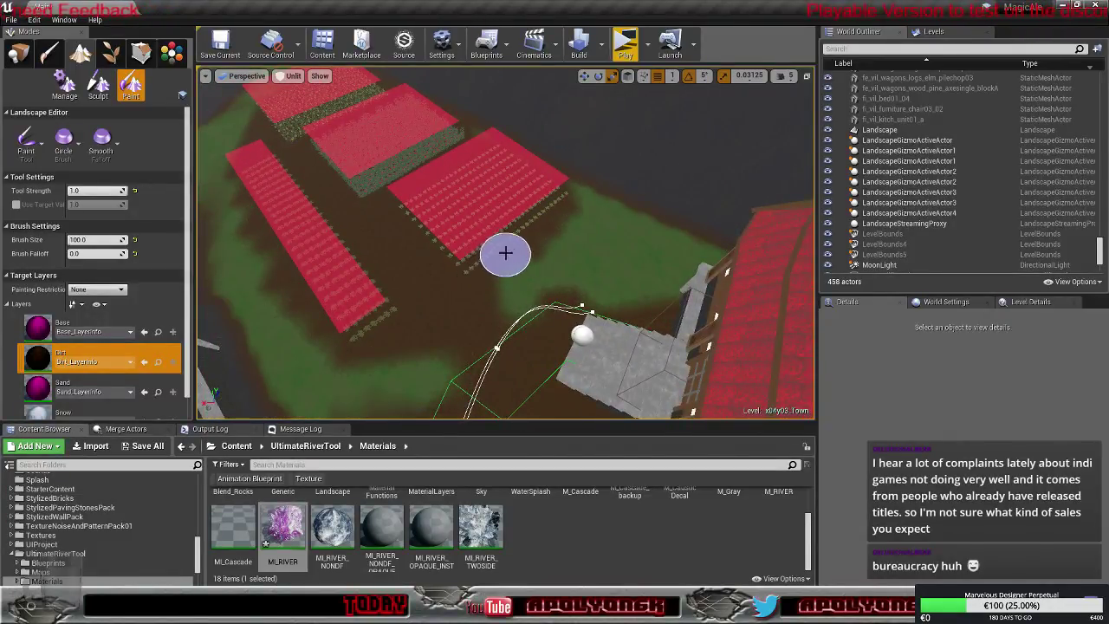
# Paint dirt around the green-roofed house's corner posts and along the foundation walls away from its entrance steps
pyautogui.moveTo(499, 306); pyautogui.dragTo(499, 306, button='right')
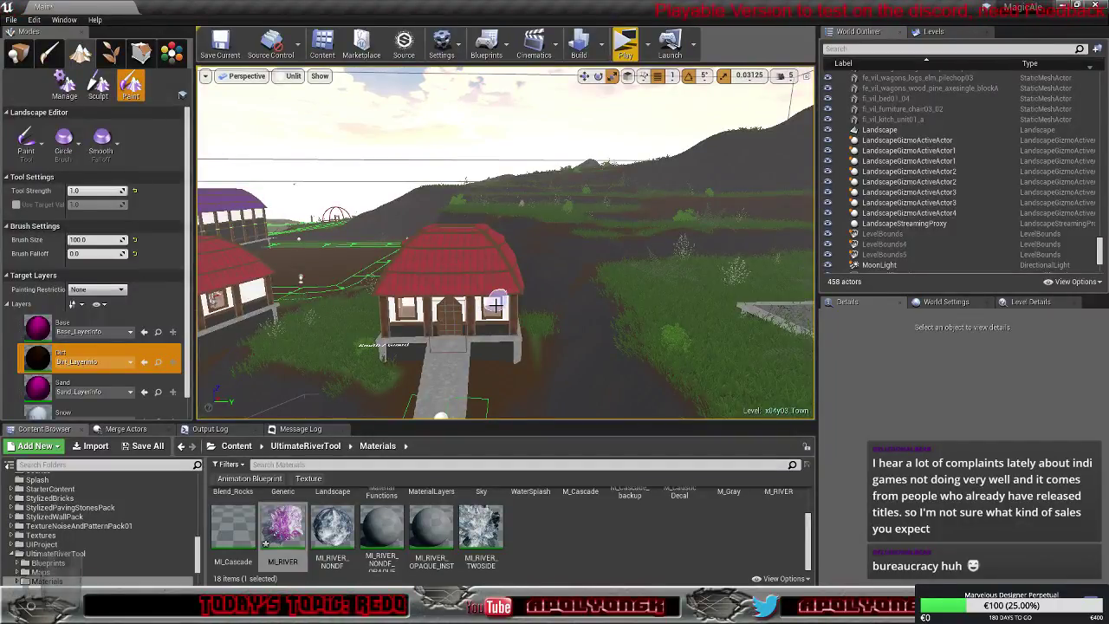
pyautogui.moveTo(515, 303); pyautogui.dragTo(516, 305, button='right')
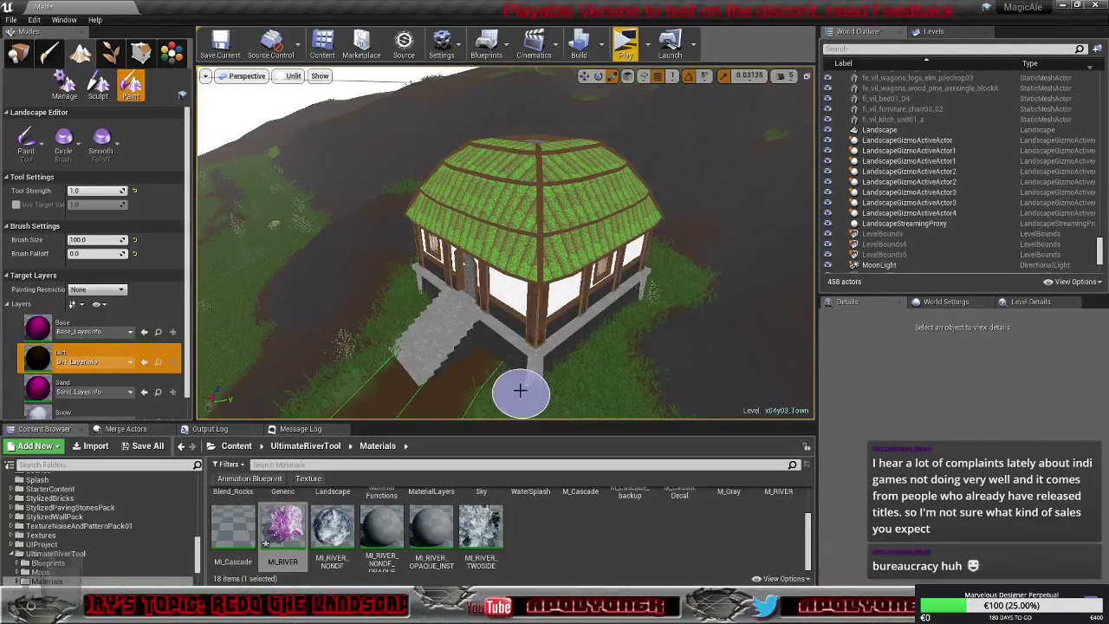
pyautogui.moveTo(520, 391)
pyautogui.mouseDown()
pyautogui.moveTo(512, 360)
pyautogui.moveTo(567, 357)
pyautogui.moveTo(555, 373)
pyautogui.moveTo(632, 301)
pyautogui.mouseUp()
pyautogui.moveTo(629, 299)
pyautogui.mouseDown(button='right')
pyautogui.moveTo(598, 279)
pyautogui.moveTo(571, 299)
pyautogui.moveTo(550, 346)
pyautogui.mouseUp(button='right')
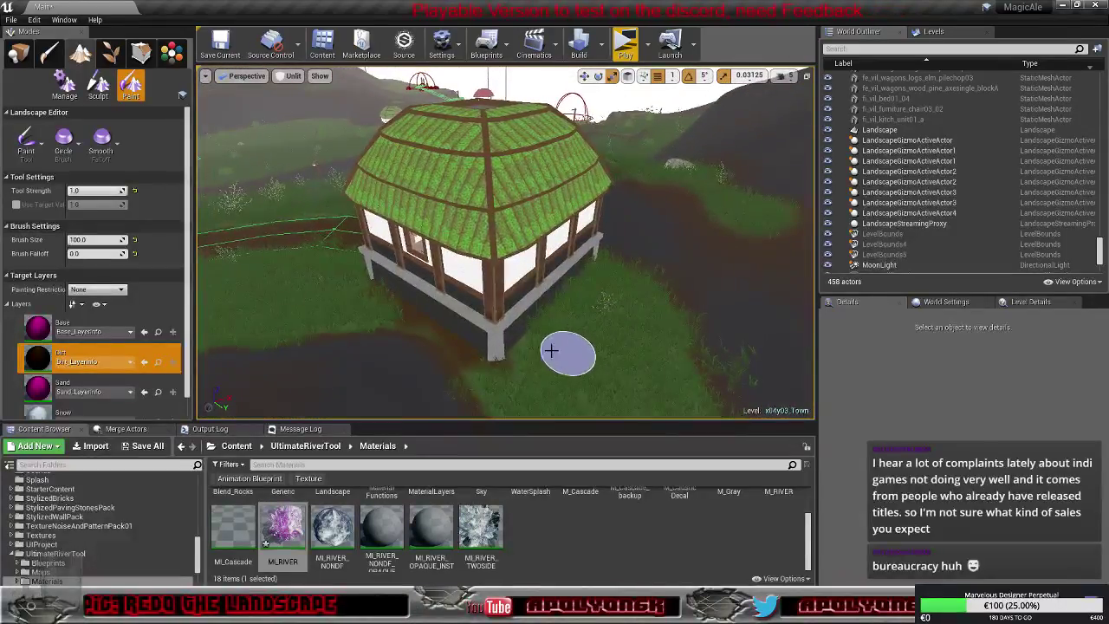
pyautogui.click(522, 328)
pyautogui.moveTo(520, 334); pyautogui.dragTo(526, 332)
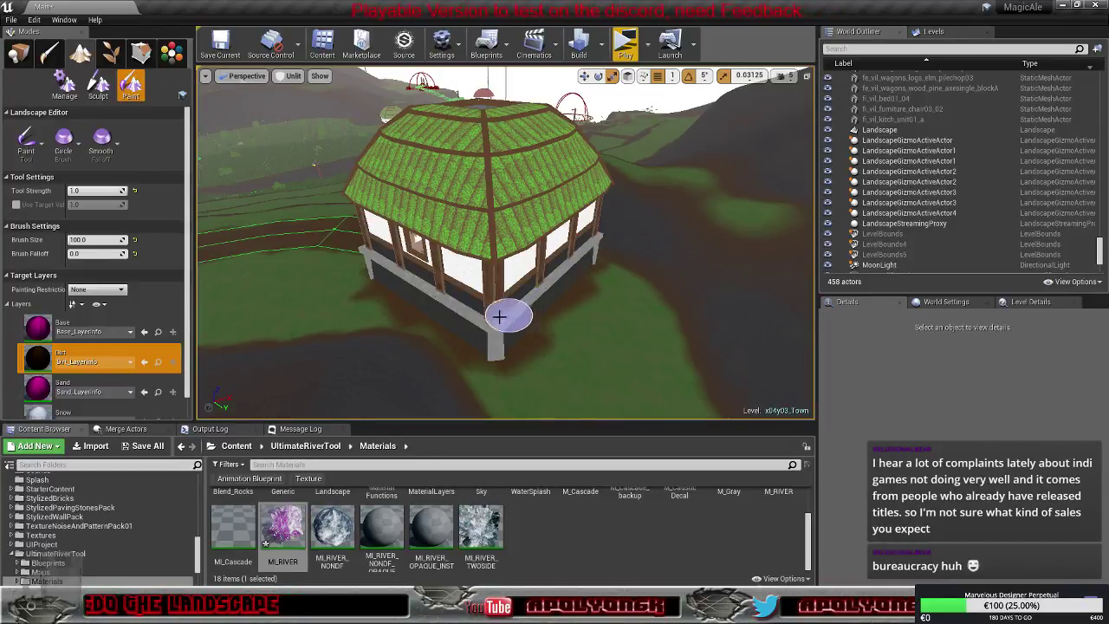
pyautogui.moveTo(499, 317)
pyautogui.mouseDown()
pyautogui.moveTo(388, 276)
pyautogui.moveTo(487, 332)
pyautogui.mouseUp()
pyautogui.moveTo(487, 333)
pyautogui.mouseDown(button='right')
pyautogui.moveTo(529, 324)
pyautogui.moveTo(463, 325)
pyautogui.moveTo(485, 328)
pyautogui.mouseUp(button='right')
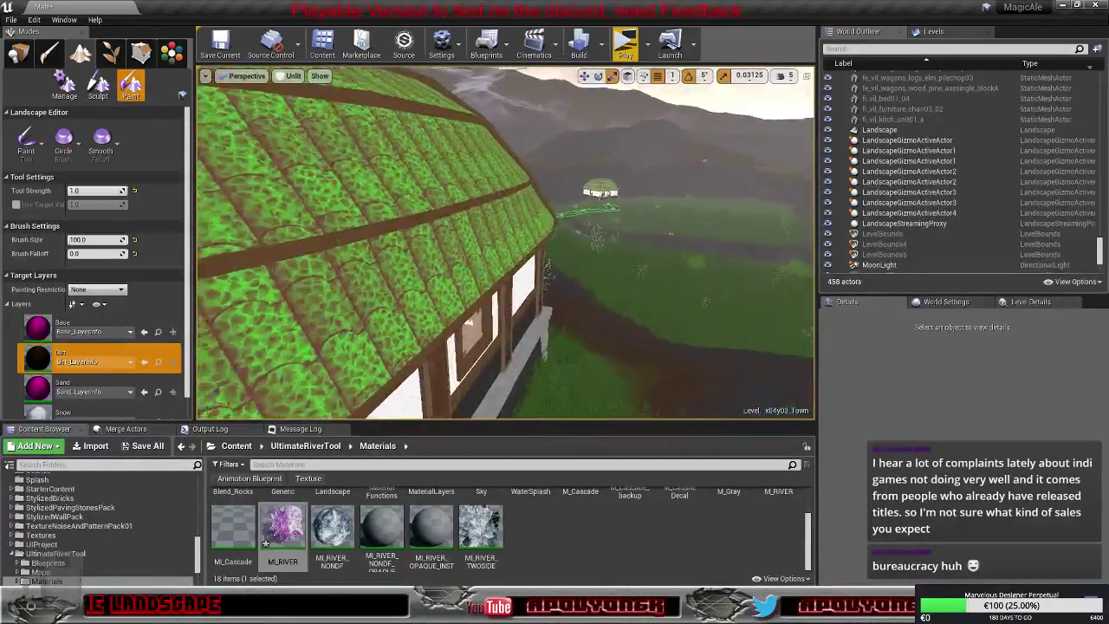
# Paint dirt along the green-roofed house's single-window foundation wall and beside its stone entrance steps
pyautogui.moveTo(563, 295); pyautogui.dragTo(471, 321, button='right')
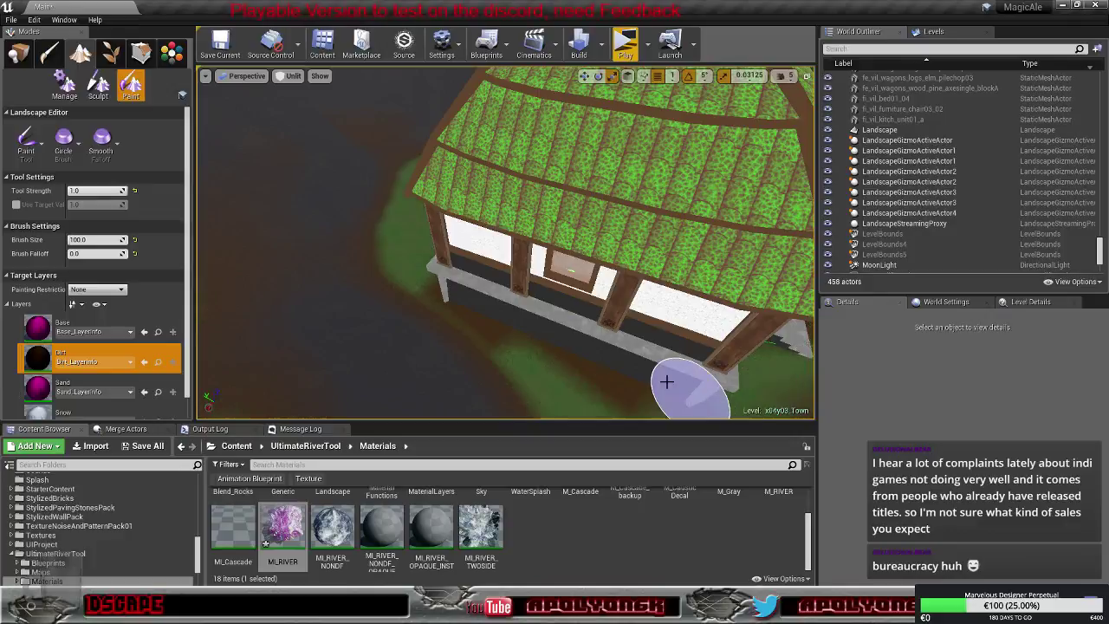
pyautogui.moveTo(700, 384)
pyautogui.mouseDown(button='right')
pyautogui.moveTo(684, 381)
pyautogui.moveTo(710, 381)
pyautogui.moveTo(684, 377)
pyautogui.mouseUp(button='right')
pyautogui.moveTo(544, 337); pyautogui.dragTo(615, 351, button='right')
pyautogui.moveTo(513, 296); pyautogui.dragTo(536, 305)
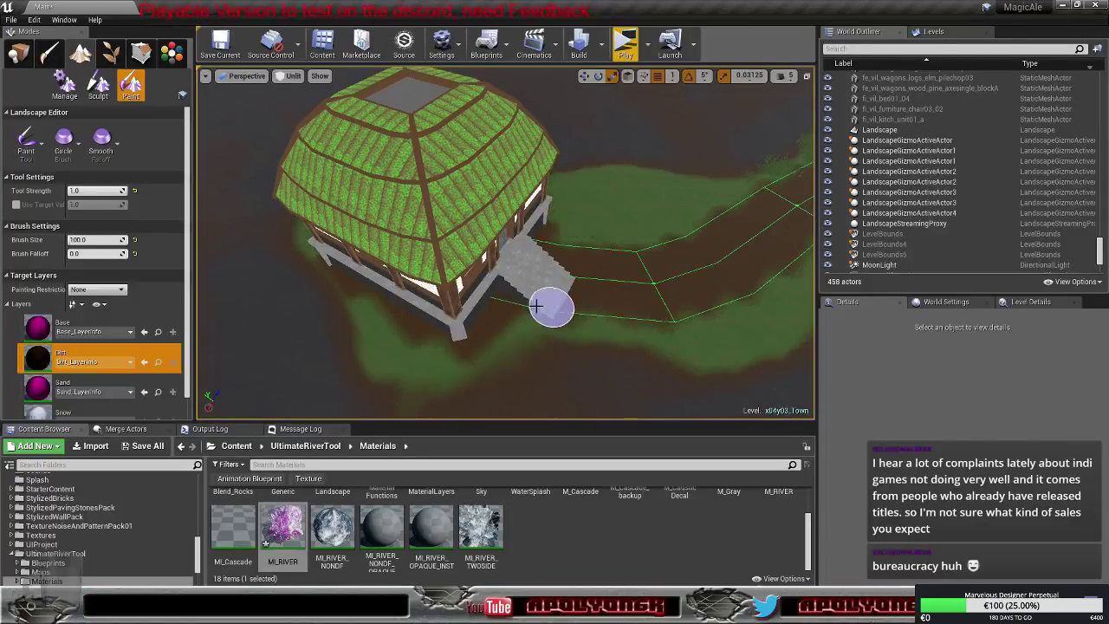
# Paint dirt over the grass beneath the green-roofed house, starting around the end of the path spline
pyautogui.moveTo(517, 293)
pyautogui.mouseDown(button='right')
pyautogui.moveTo(464, 291)
pyautogui.moveTo(498, 299)
pyautogui.moveTo(535, 283)
pyautogui.mouseUp(button='right')
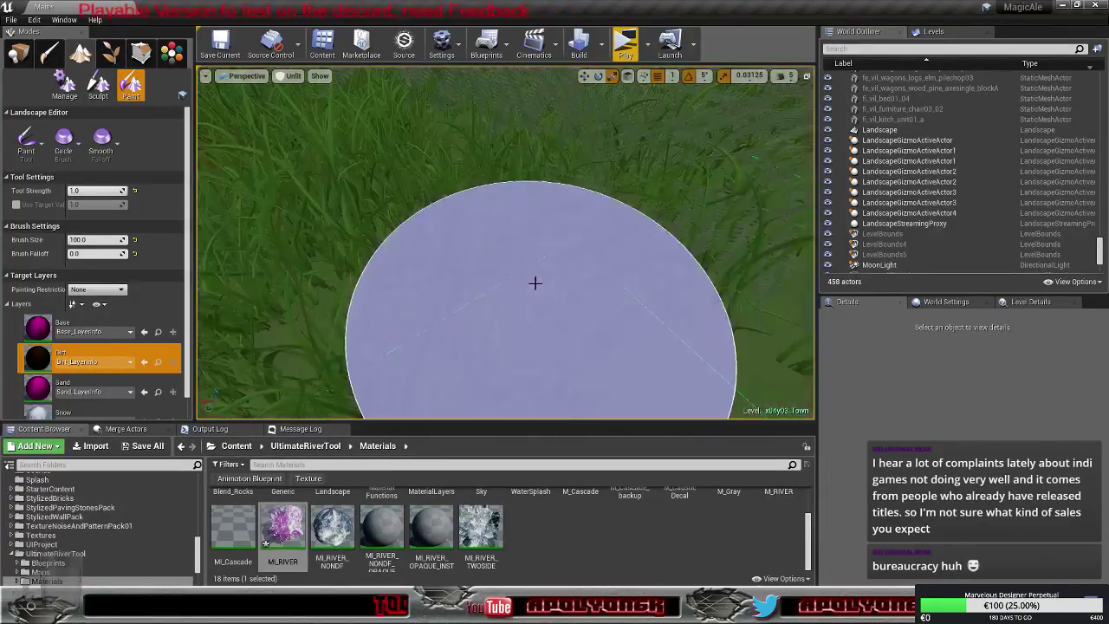
pyautogui.scroll(1, 524, 256)
pyautogui.scroll(-1, 520, 246)
pyautogui.moveTo(520, 246); pyautogui.dragTo(475, 193)
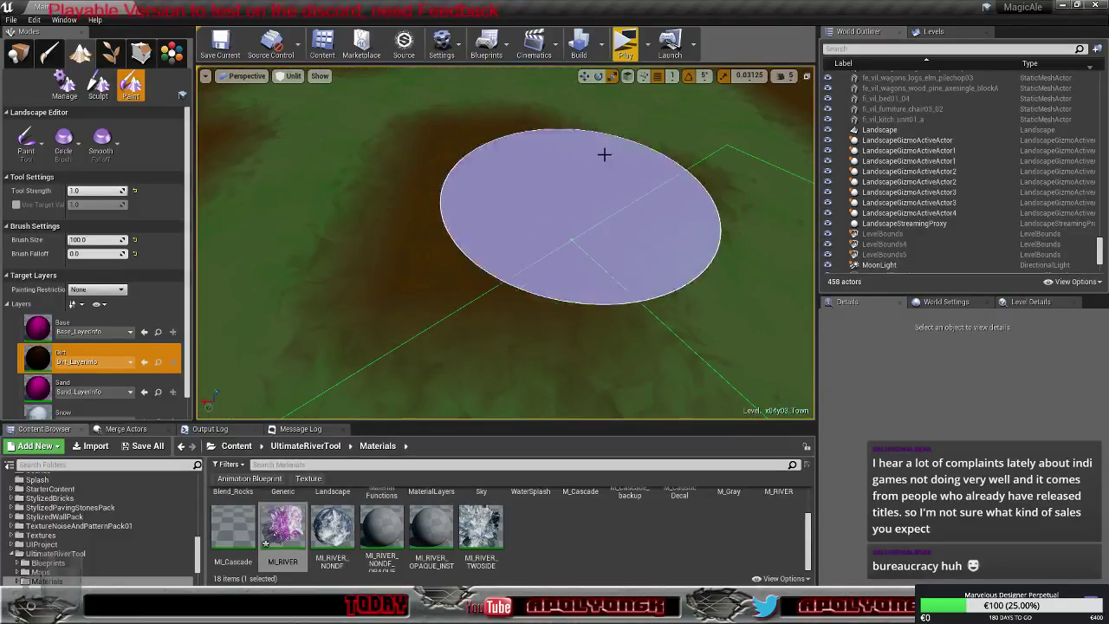
pyautogui.moveTo(605, 154); pyautogui.dragTo(572, 146)
pyautogui.moveTo(550, 160); pyautogui.dragTo(548, 93, button='right')
pyautogui.moveTo(508, 194)
pyautogui.mouseDown()
pyautogui.moveTo(557, 247)
pyautogui.moveTo(446, 222)
pyautogui.moveTo(357, 288)
pyautogui.moveTo(389, 307)
pyautogui.mouseUp()
# Cover the leftover grass tuft and green patches under the green-roofed house with dirt
pyautogui.moveTo(389, 306); pyautogui.dragTo(519, 296, button='right')
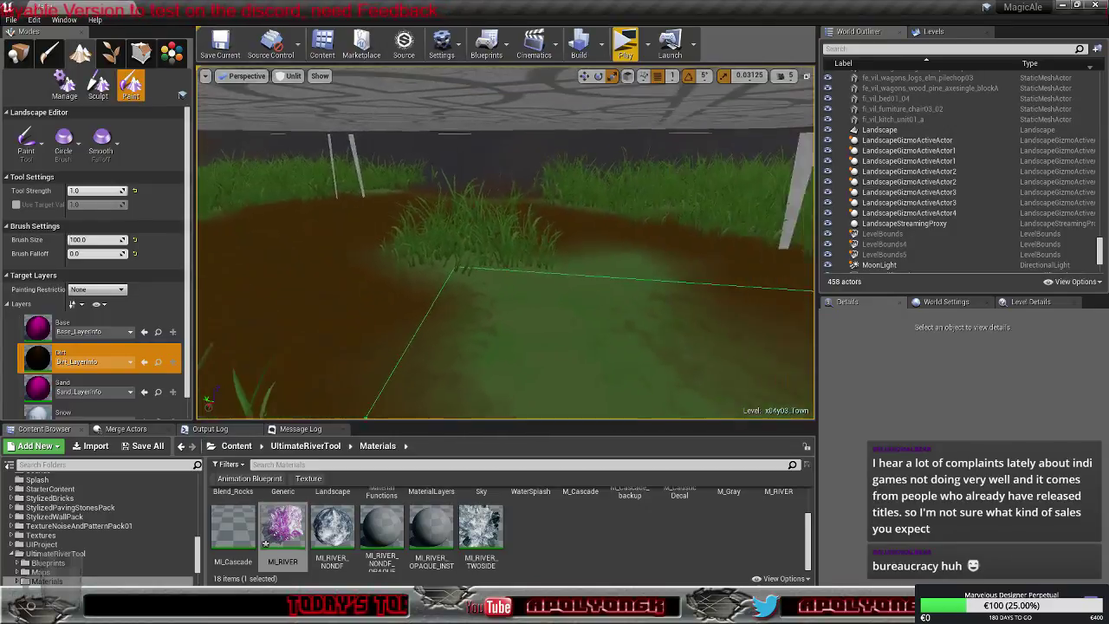
pyautogui.moveTo(379, 280)
pyautogui.mouseDown()
pyautogui.moveTo(562, 269)
pyautogui.moveTo(520, 361)
pyautogui.moveTo(625, 362)
pyautogui.mouseUp()
pyautogui.moveTo(625, 362)
pyautogui.mouseDown(button='right')
pyautogui.moveTo(494, 403)
pyautogui.moveTo(390, 351)
pyautogui.moveTo(464, 351)
pyautogui.moveTo(445, 364)
pyautogui.mouseUp(button='right')
pyautogui.moveTo(368, 339)
pyautogui.mouseDown()
pyautogui.moveTo(388, 309)
pyautogui.moveTo(540, 236)
pyautogui.moveTo(616, 265)
pyautogui.mouseUp()
pyautogui.moveTo(615, 265)
pyautogui.mouseDown(button='right')
pyautogui.moveTo(537, 272)
pyautogui.moveTo(485, 351)
pyautogui.moveTo(433, 364)
pyautogui.moveTo(381, 334)
pyautogui.moveTo(351, 294)
pyautogui.moveTo(438, 303)
pyautogui.moveTo(339, 366)
pyautogui.mouseUp(button='right')
# Paint dirt around the second green-roofed house's corner post near the steps and along the adjoining foundation wall
pyautogui.press('s')
pyautogui.press('w')
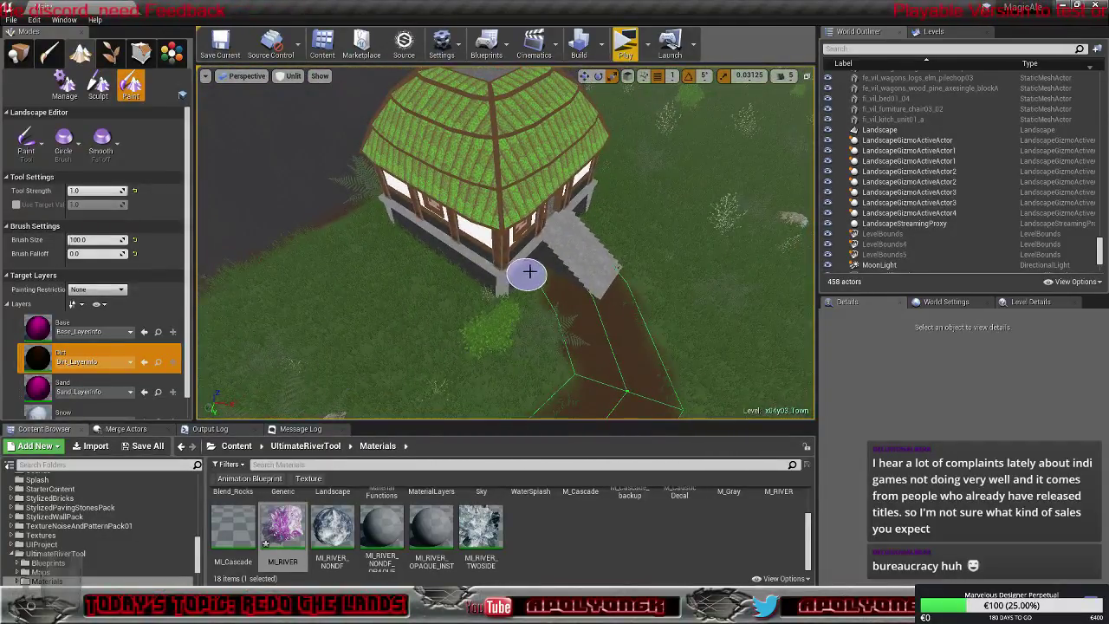
pyautogui.moveTo(529, 273); pyautogui.dragTo(507, 292)
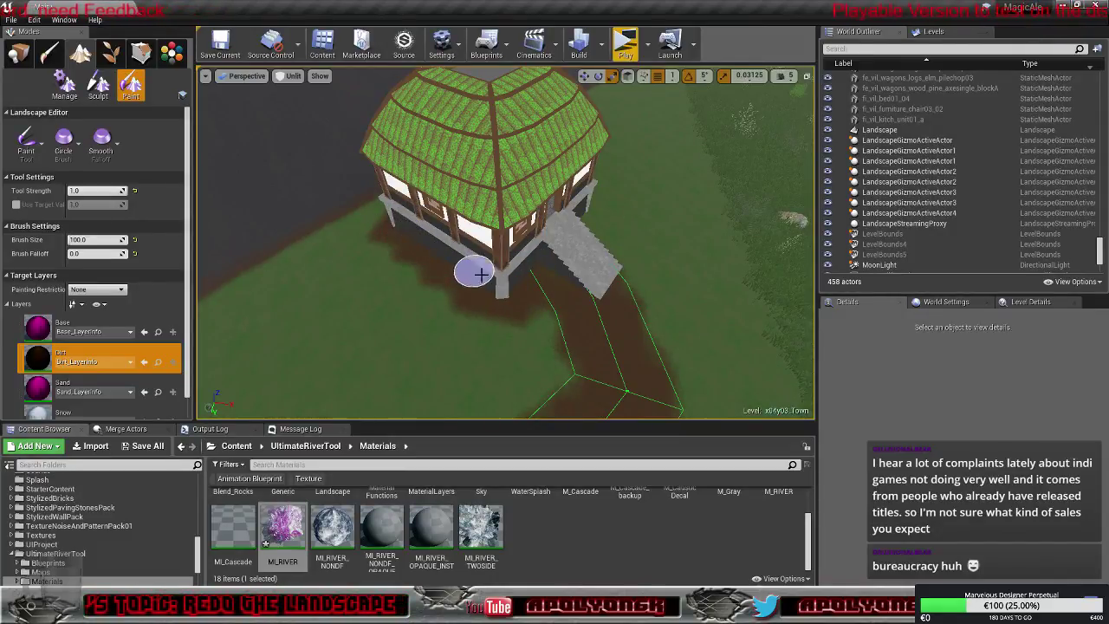
# Paint dirt on the other side of the second green-roofed house's steps, around the corner post and along the side foundation
pyautogui.press('d')
pyautogui.moveTo(511, 297); pyautogui.dragTo(329, 308, button='right')
pyautogui.moveTo(451, 303); pyautogui.dragTo(428, 305, button='right')
pyautogui.moveTo(394, 301); pyautogui.dragTo(426, 306)
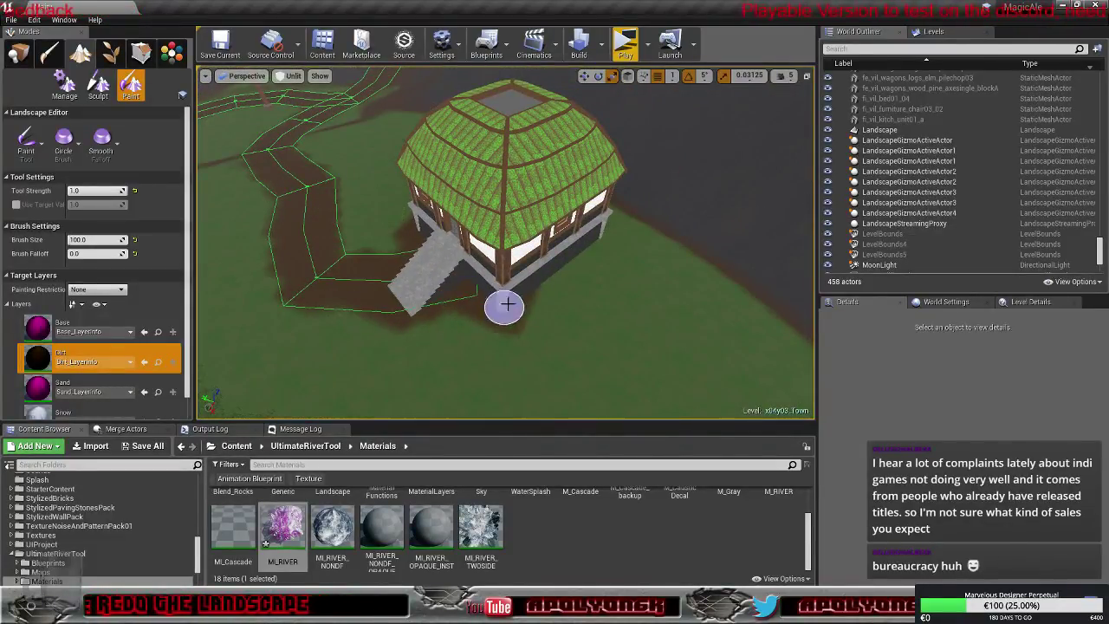
pyautogui.moveTo(508, 303); pyautogui.dragTo(524, 300)
pyautogui.moveTo(551, 282)
pyautogui.mouseDown()
pyautogui.moveTo(589, 258)
pyautogui.moveTo(596, 237)
pyautogui.mouseUp()
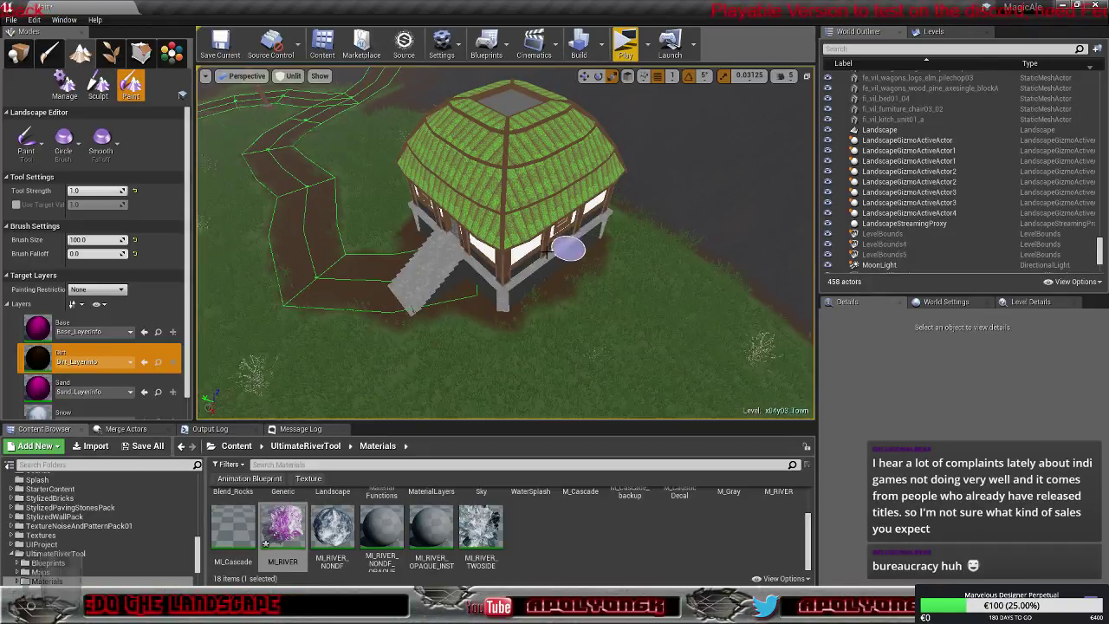
# Paint dirt along the second green-roofed house's rear foundation, from corner post to corner post
pyautogui.press('d')
pyautogui.moveTo(547, 251); pyautogui.dragTo(303, 268, button='right')
pyautogui.press('w')
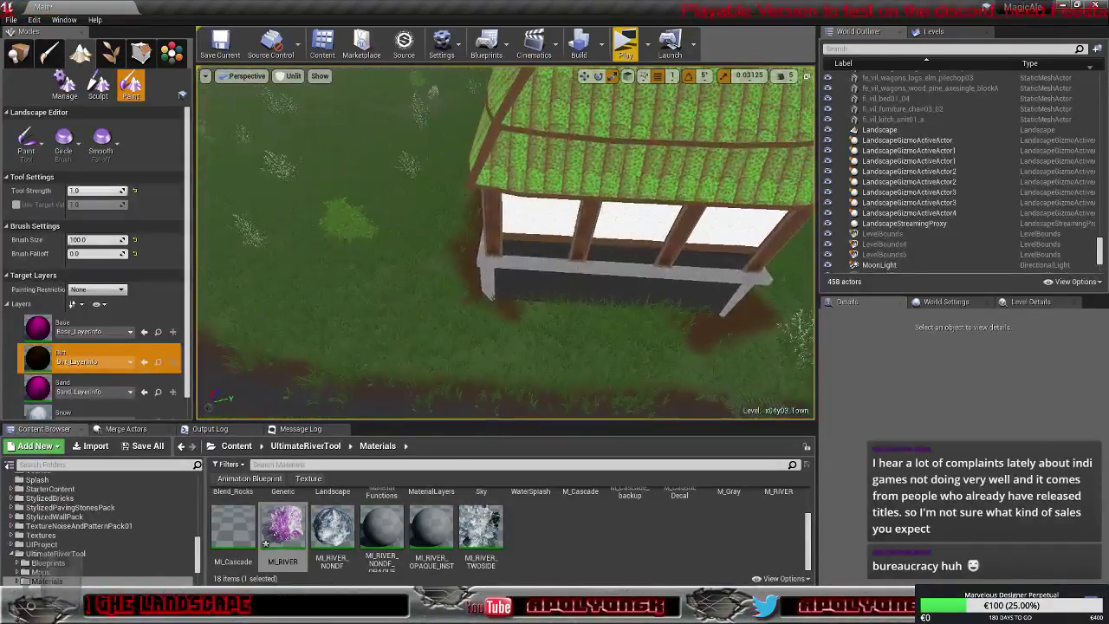
pyautogui.moveTo(532, 298)
pyautogui.mouseDown()
pyautogui.moveTo(554, 295)
pyautogui.moveTo(519, 307)
pyautogui.moveTo(502, 290)
pyautogui.moveTo(633, 304)
pyautogui.moveTo(483, 295)
pyautogui.moveTo(517, 299)
pyautogui.mouseUp()
pyautogui.press('s')
pyautogui.moveTo(549, 294); pyautogui.dragTo(693, 264, button='right')
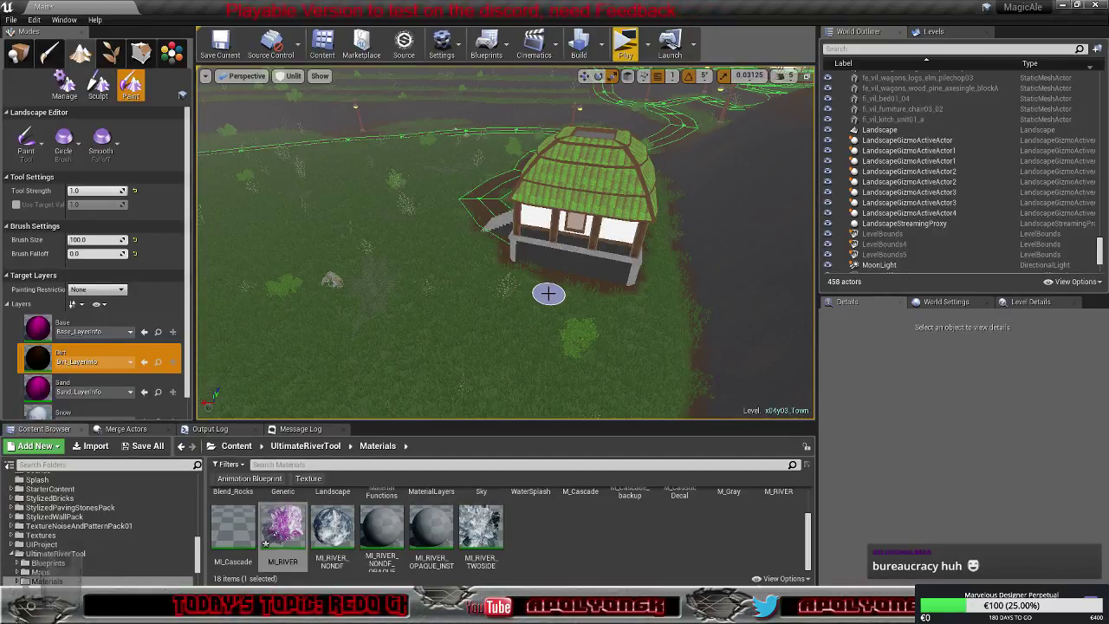
pyautogui.moveTo(506, 251)
pyautogui.mouseDown(button='right')
pyautogui.moveTo(537, 282)
pyautogui.moveTo(519, 299)
pyautogui.moveTo(499, 277)
pyautogui.mouseUp(button='right')
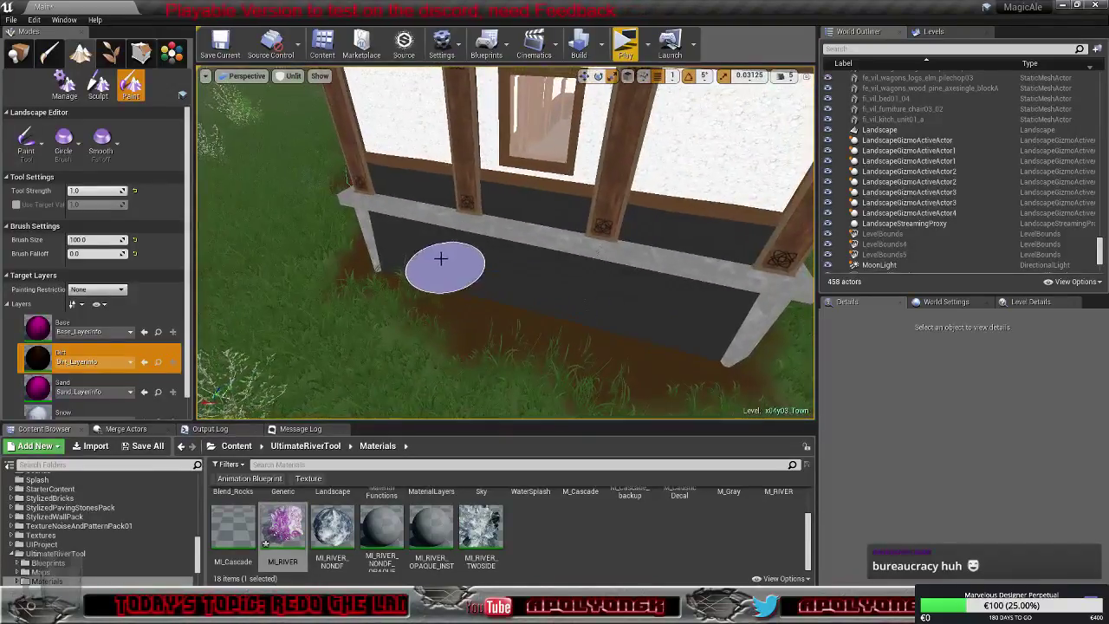
pyautogui.moveTo(442, 257)
pyautogui.mouseDown()
pyautogui.moveTo(448, 292)
pyautogui.moveTo(448, 280)
pyautogui.mouseUp()
# Cover the leftover grass beneath the second green-roofed house with dirt and touch up the ground beside its steps
pyautogui.moveTo(478, 307); pyautogui.dragTo(538, 305, button='right')
pyautogui.scroll(3, 476, 294)
pyautogui.moveTo(460, 267)
pyautogui.mouseDown()
pyautogui.moveTo(538, 272)
pyautogui.moveTo(632, 180)
pyautogui.moveTo(559, 128)
pyautogui.moveTo(632, 131)
pyautogui.moveTo(356, 142)
pyautogui.moveTo(451, 174)
pyautogui.moveTo(351, 190)
pyautogui.mouseUp()
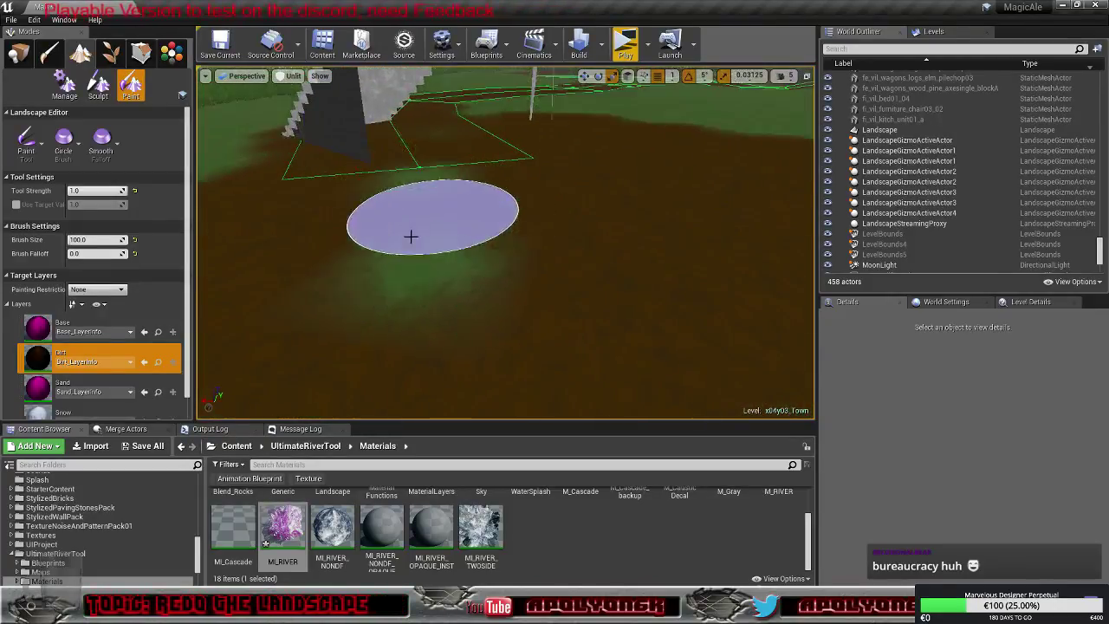
pyautogui.moveTo(450, 215); pyautogui.dragTo(511, 260, button='right')
pyautogui.moveTo(479, 223); pyautogui.dragTo(537, 230)
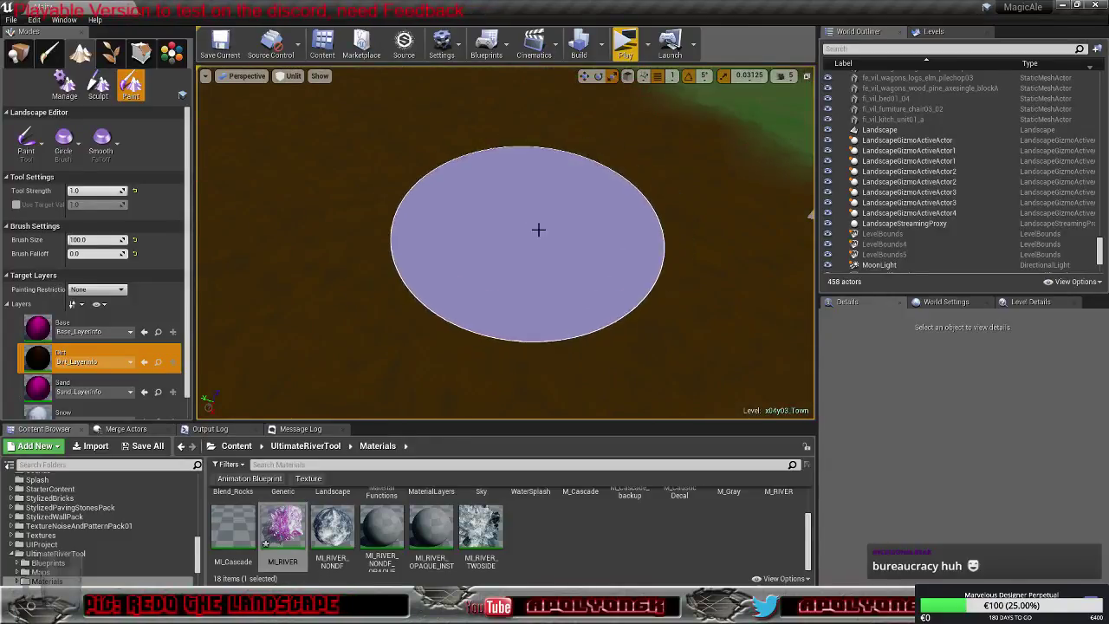
pyautogui.moveTo(537, 231)
pyautogui.mouseDown(button='right')
pyautogui.moveTo(520, 208)
pyautogui.moveTo(517, 260)
pyautogui.moveTo(520, 238)
pyautogui.moveTo(563, 230)
pyautogui.moveTo(537, 329)
pyautogui.moveTo(607, 298)
pyautogui.moveTo(676, 290)
pyautogui.mouseUp(button='right')
pyautogui.moveTo(517, 256); pyautogui.dragTo(508, 292, button='right')
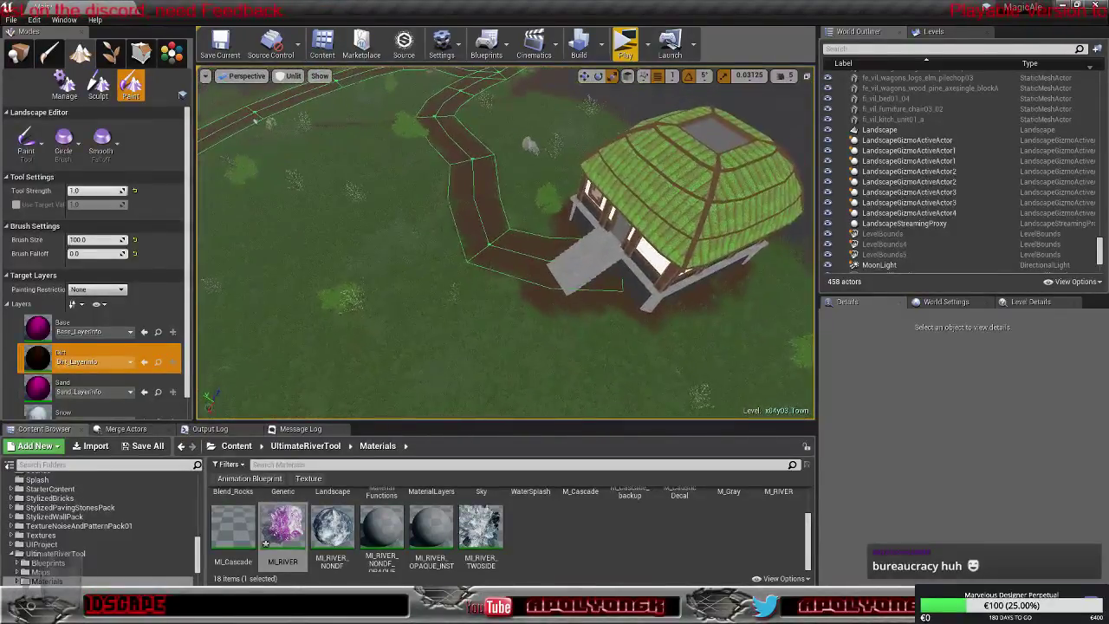
pyautogui.moveTo(535, 279); pyautogui.dragTo(541, 281)
# Paint dirt along the third green-roofed house's front foundation and on both sides of its steps
pyautogui.moveTo(510, 262); pyautogui.dragTo(507, 264, button='right')
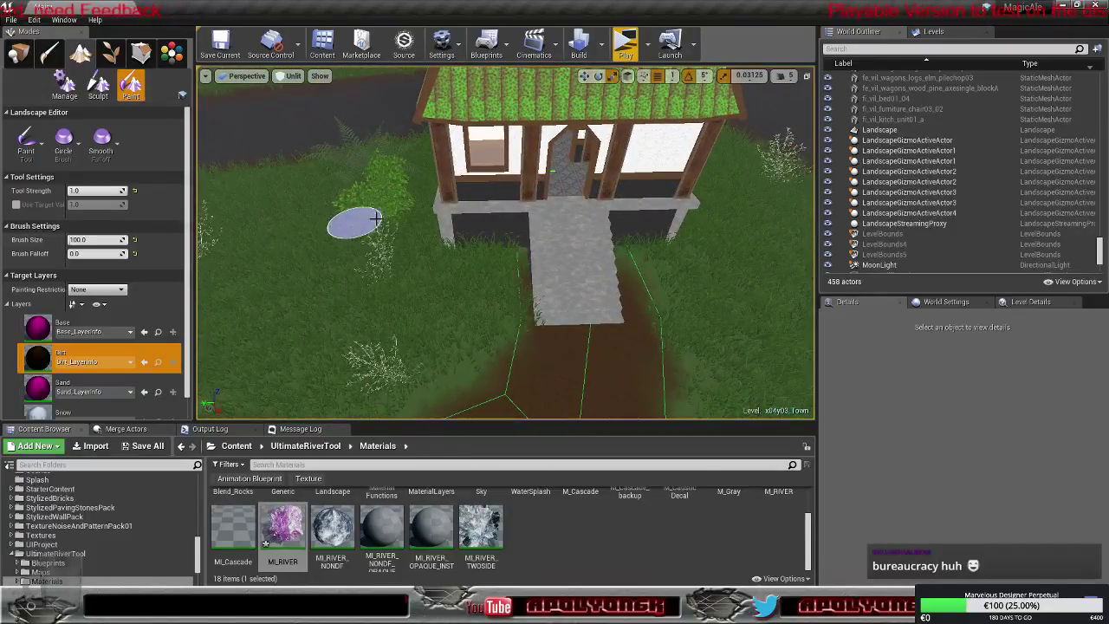
pyautogui.moveTo(464, 234); pyautogui.dragTo(520, 243)
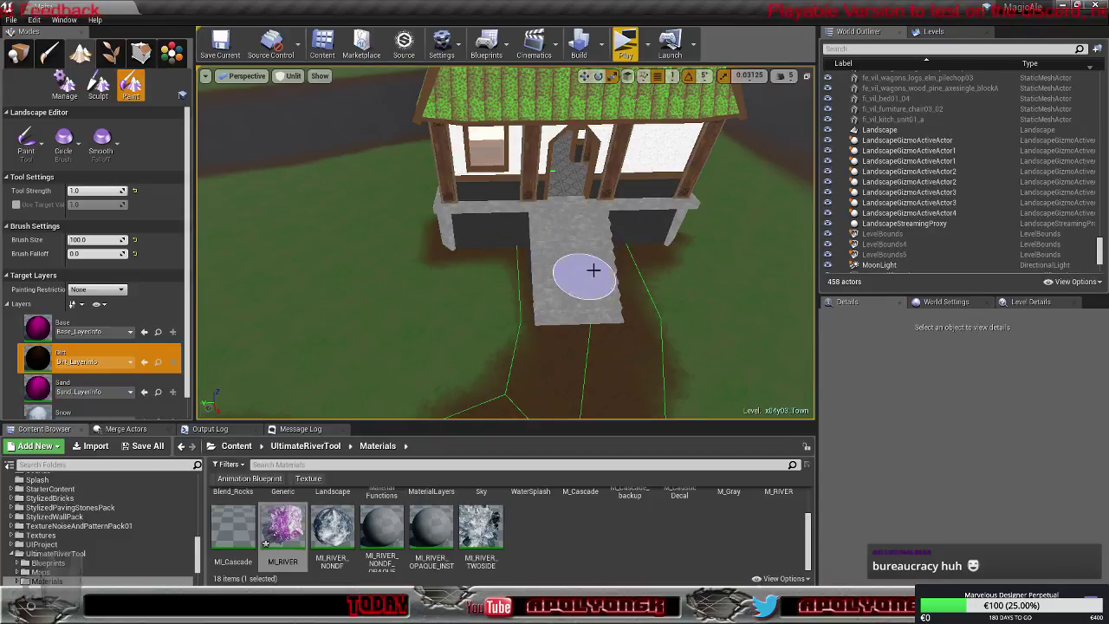
pyautogui.moveTo(624, 267); pyautogui.dragTo(620, 310)
# Paint dirt around the corner posts and along the side and rear foundations of the third green-roofed house
pyautogui.moveTo(619, 309); pyautogui.dragTo(619, 309, button='right')
pyautogui.moveTo(450, 300)
pyautogui.mouseDown()
pyautogui.moveTo(441, 295)
pyautogui.moveTo(467, 298)
pyautogui.mouseUp()
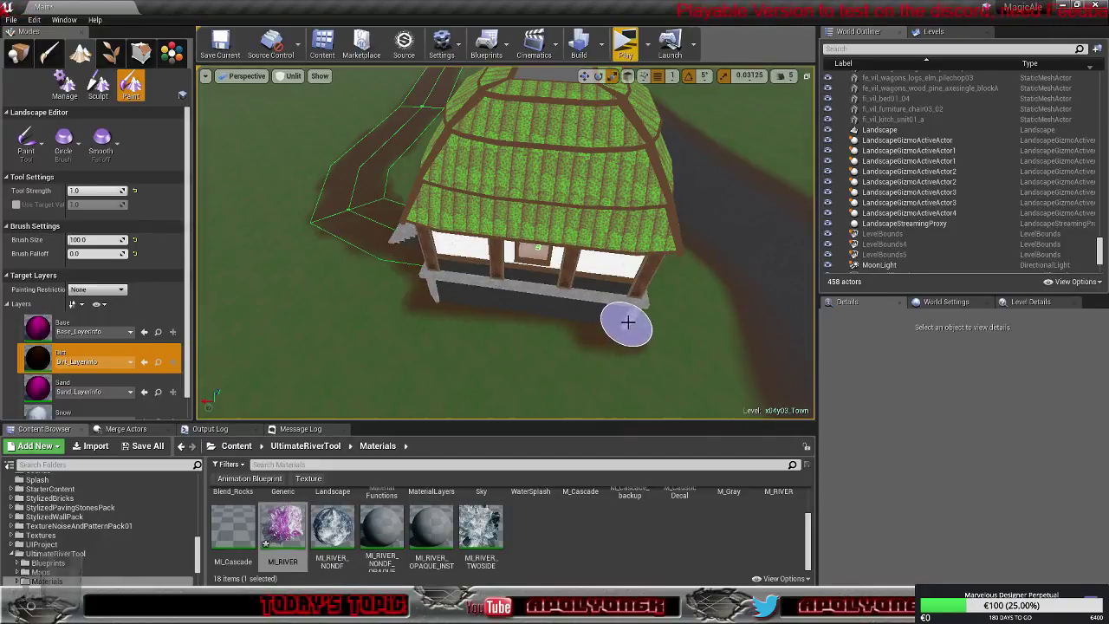
pyautogui.moveTo(628, 322); pyautogui.dragTo(628, 323, button='right')
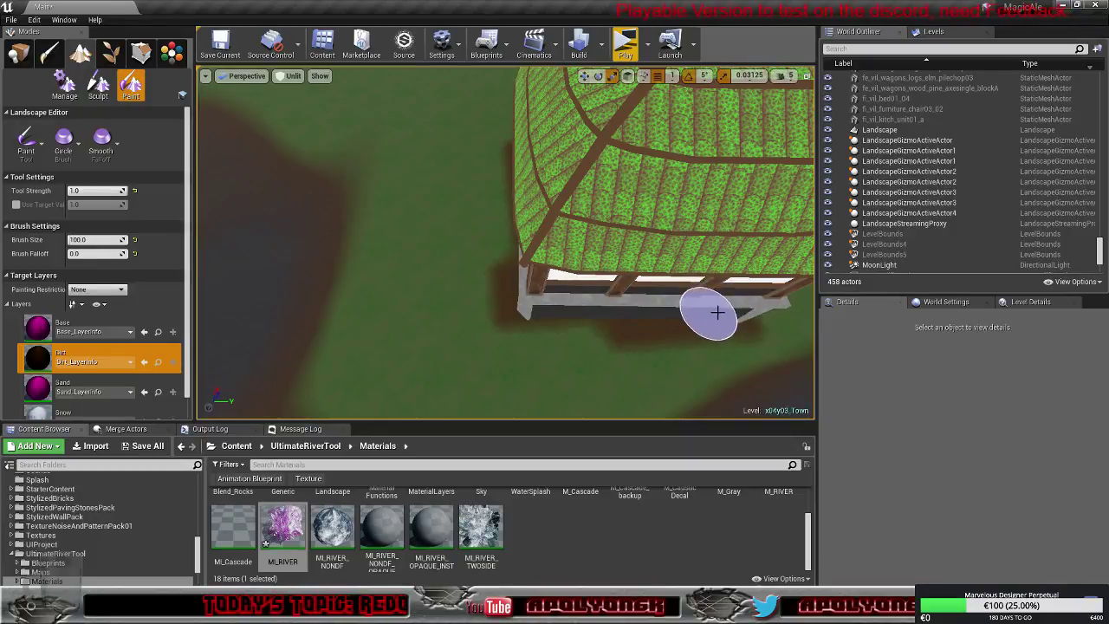
pyautogui.moveTo(540, 317); pyautogui.dragTo(581, 321)
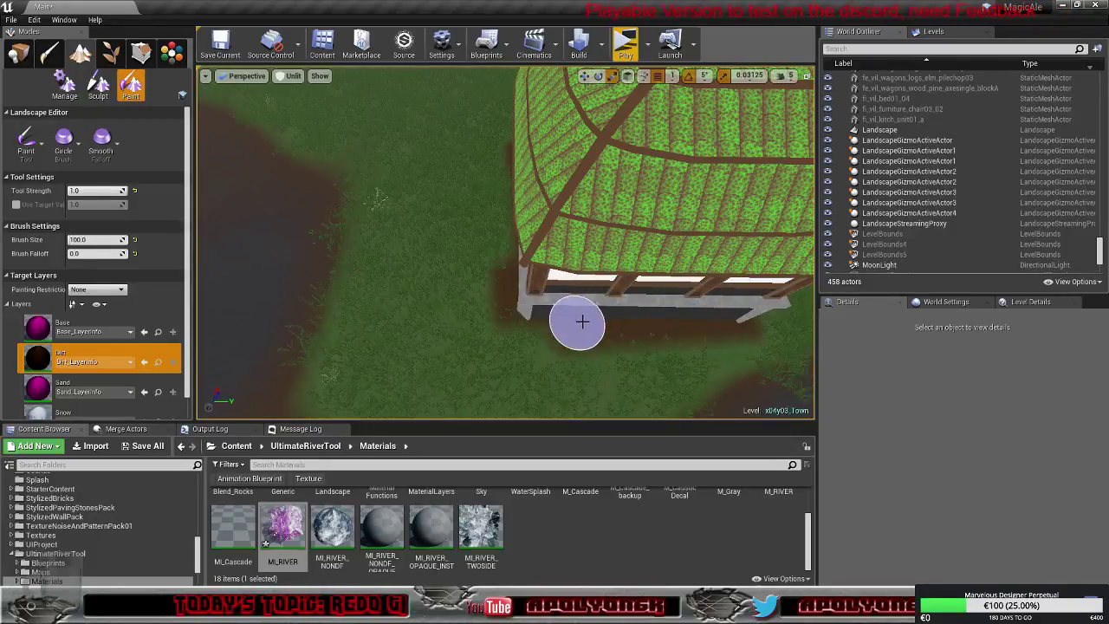
pyautogui.moveTo(582, 321); pyautogui.dragTo(604, 330, button='right')
pyautogui.moveTo(533, 311); pyautogui.dragTo(602, 306)
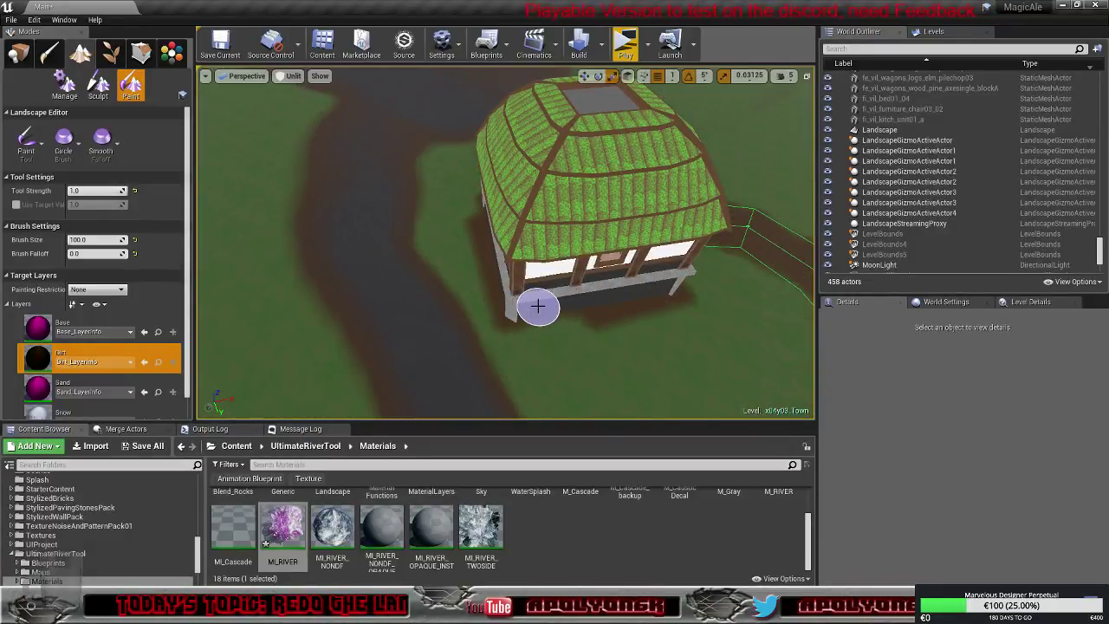
pyautogui.moveTo(532, 323); pyautogui.dragTo(533, 317)
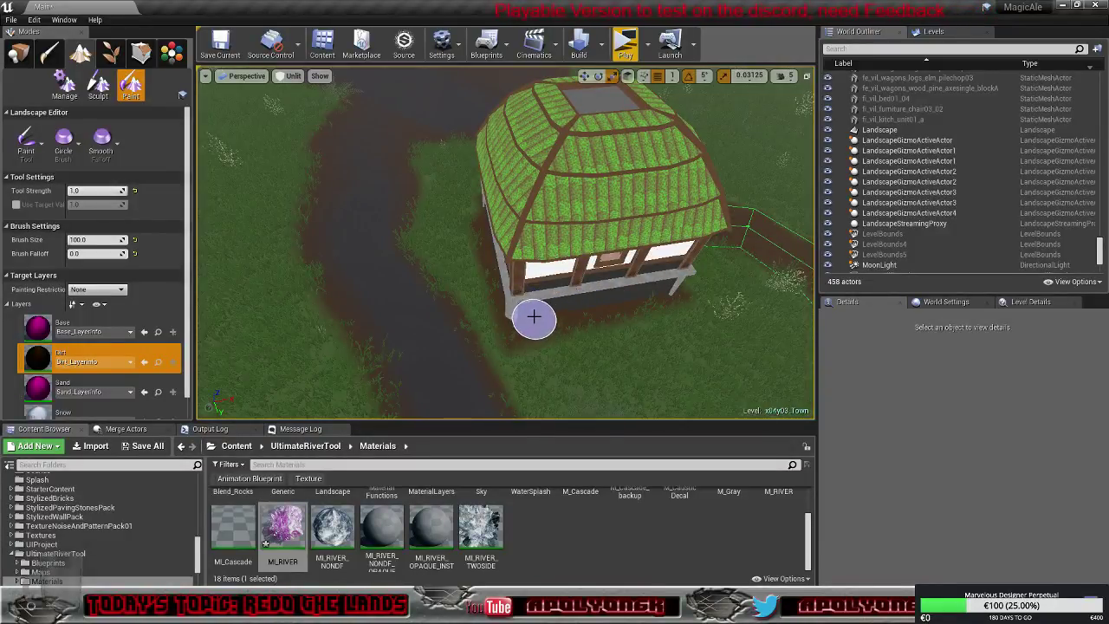
# Paint dirt over the grass patches beneath the third green-roofed house
pyautogui.moveTo(533, 316); pyautogui.dragTo(532, 316, button='right')
pyautogui.press('w')
pyautogui.press('w')
pyautogui.moveTo(544, 319)
pyautogui.mouseDown()
pyautogui.moveTo(483, 297)
pyautogui.moveTo(534, 246)
pyautogui.mouseUp()
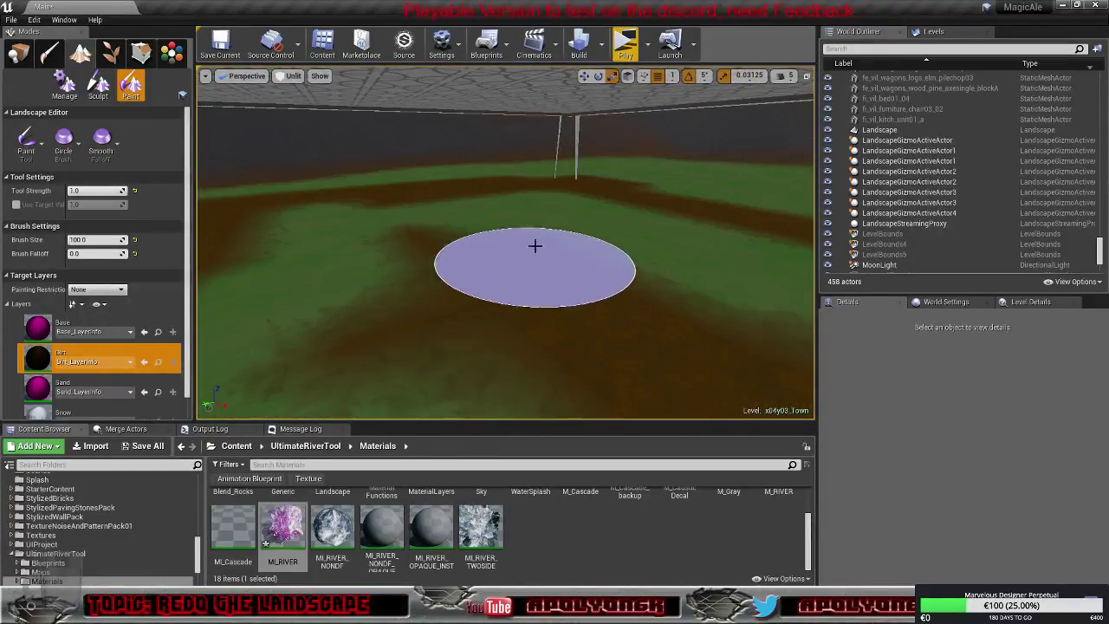
pyautogui.moveTo(612, 239); pyautogui.dragTo(681, 270)
pyautogui.moveTo(681, 270); pyautogui.dragTo(681, 269, button='right')
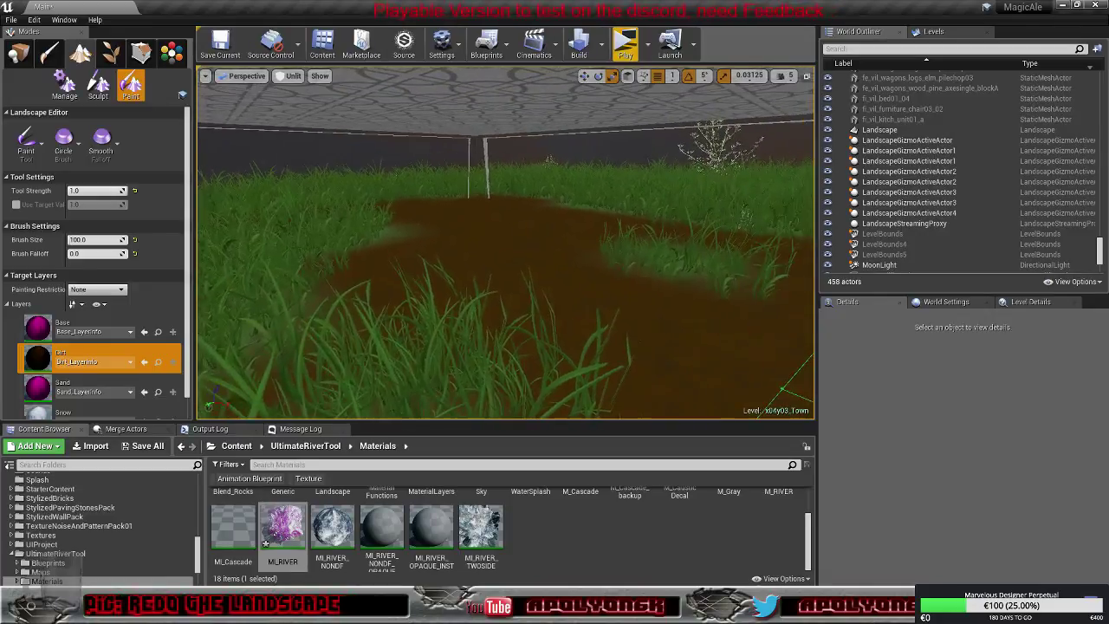
pyautogui.moveTo(681, 269); pyautogui.dragTo(702, 257)
pyautogui.moveTo(576, 269)
pyautogui.mouseDown(button='right')
pyautogui.moveTo(545, 222)
pyautogui.moveTo(525, 251)
pyautogui.moveTo(524, 304)
pyautogui.mouseUp(button='right')
pyautogui.moveTo(525, 215)
pyautogui.mouseDown()
pyautogui.moveTo(562, 265)
pyautogui.moveTo(728, 346)
pyautogui.mouseUp()
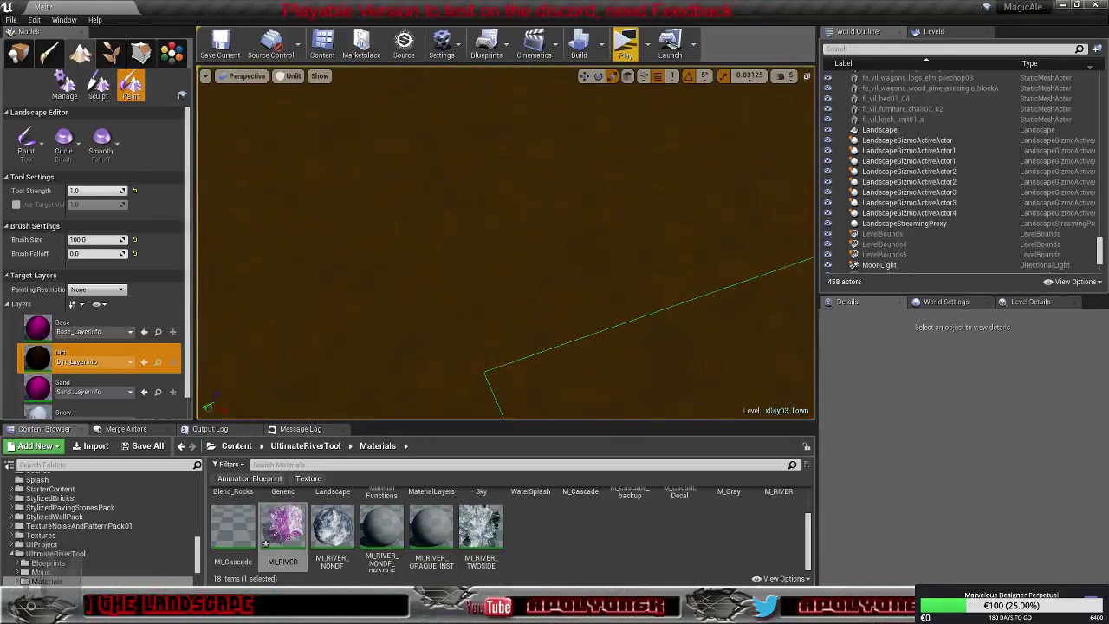
# Paint dirt along the front foundation of the red-roofed Fisherman's House, on both sides of its steps
pyautogui.press('s')
pyautogui.moveTo(728, 346); pyautogui.dragTo(738, 272, button='right')
pyautogui.moveTo(559, 212); pyautogui.dragTo(601, 258, button='right')
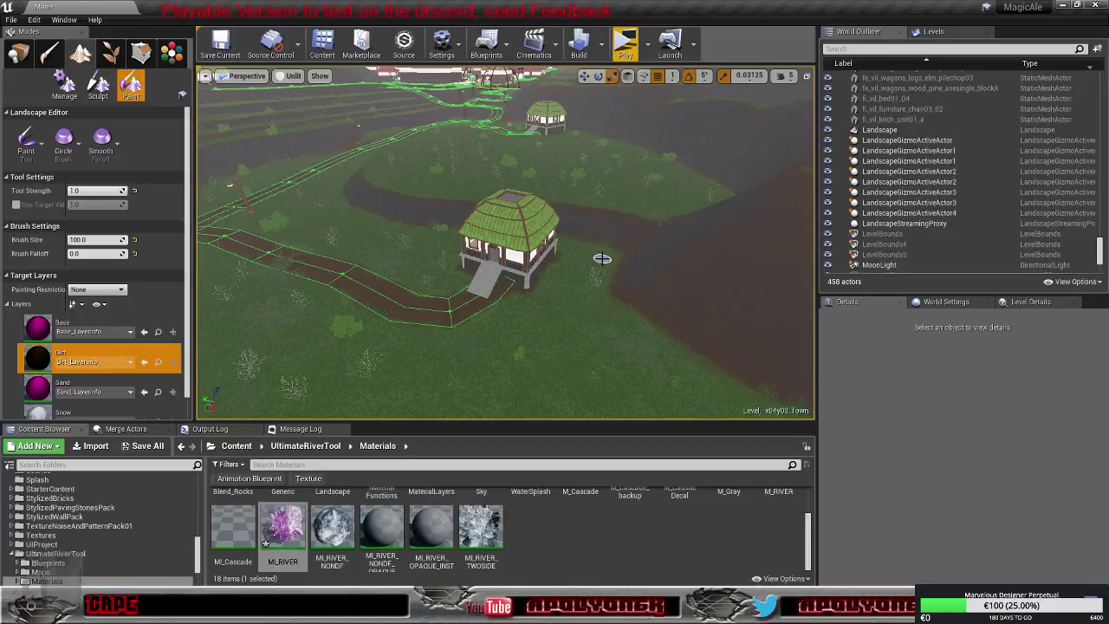
pyautogui.press('s')
pyautogui.moveTo(612, 284)
pyautogui.mouseDown(button='right')
pyautogui.moveTo(441, 251)
pyautogui.moveTo(598, 279)
pyautogui.moveTo(610, 295)
pyautogui.mouseUp(button='right')
pyautogui.press('w')
pyautogui.press('d')
pyautogui.press('w')
pyautogui.press('s')
pyautogui.moveTo(490, 325); pyautogui.dragTo(482, 277)
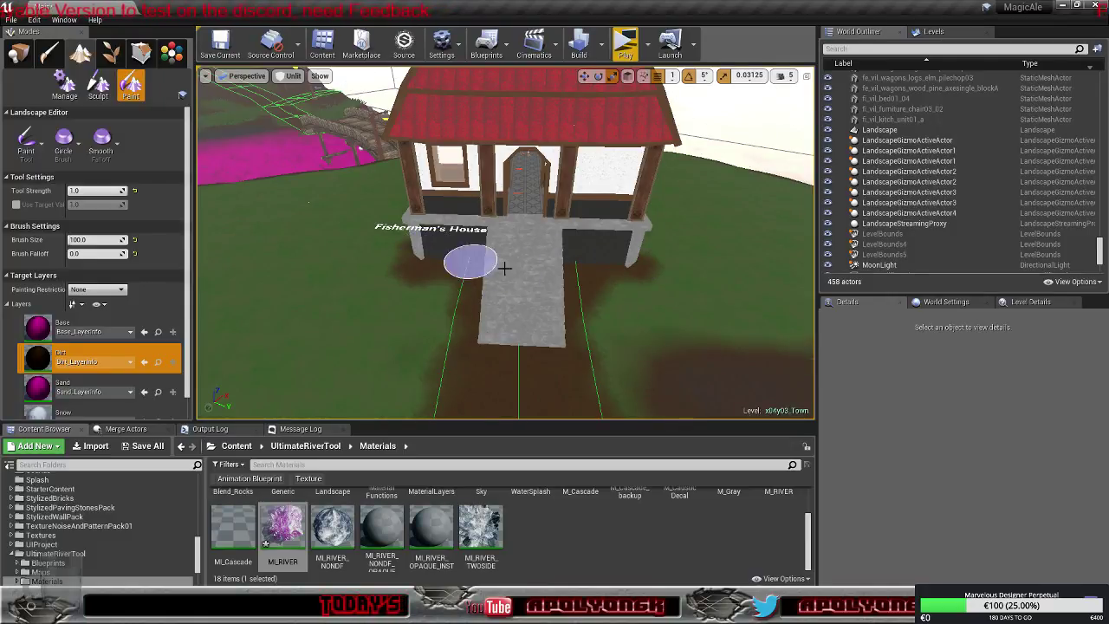
pyautogui.moveTo(504, 268); pyautogui.dragTo(584, 257)
# Paint dirt along one side foundation of the Fisherman's House and around its corner post near the steps
pyautogui.moveTo(584, 257); pyautogui.dragTo(381, 246, button='right')
pyautogui.press('d')
pyautogui.press('s')
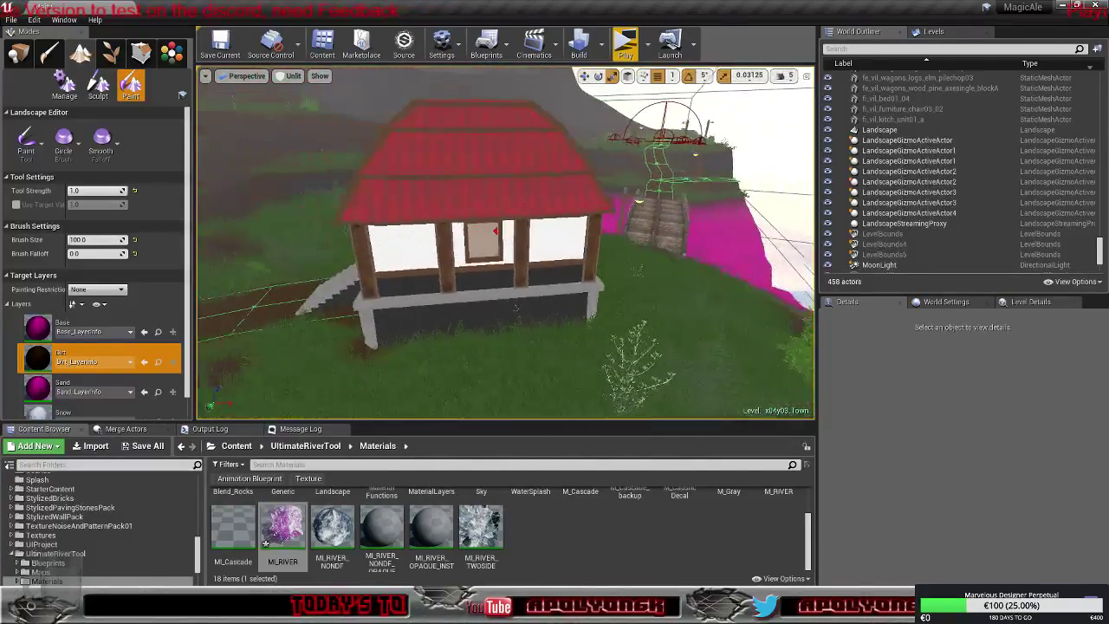
pyautogui.press('w')
pyautogui.moveTo(555, 230)
pyautogui.mouseDown(button='right')
pyautogui.moveTo(560, 255)
pyautogui.moveTo(573, 256)
pyautogui.mouseUp(button='right')
pyautogui.press('s')
pyautogui.press('a')
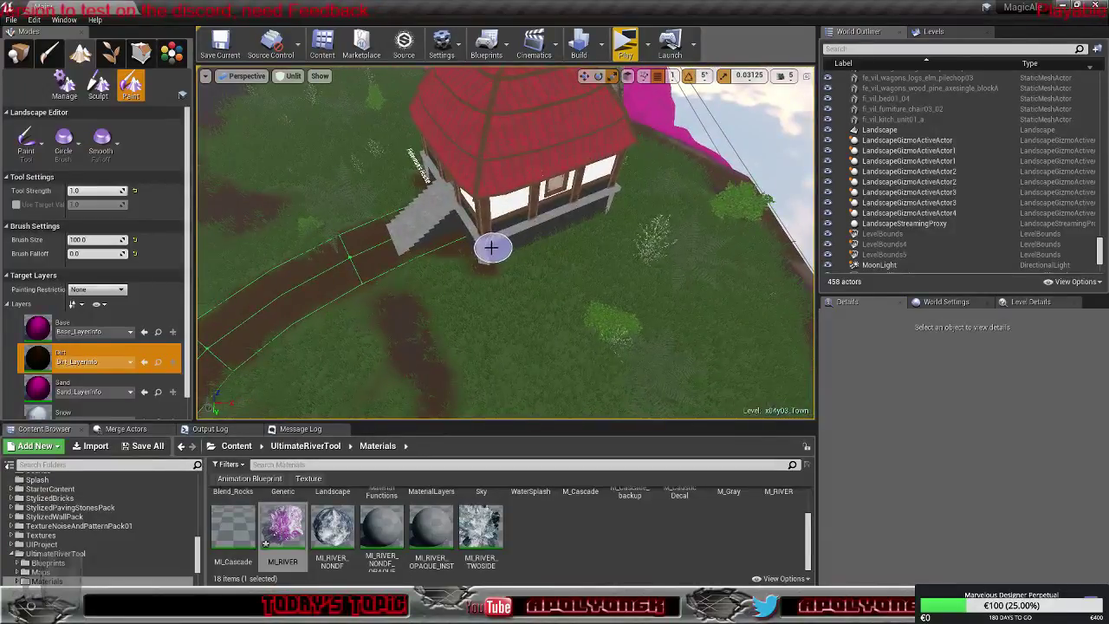
pyautogui.moveTo(491, 247); pyautogui.dragTo(490, 250)
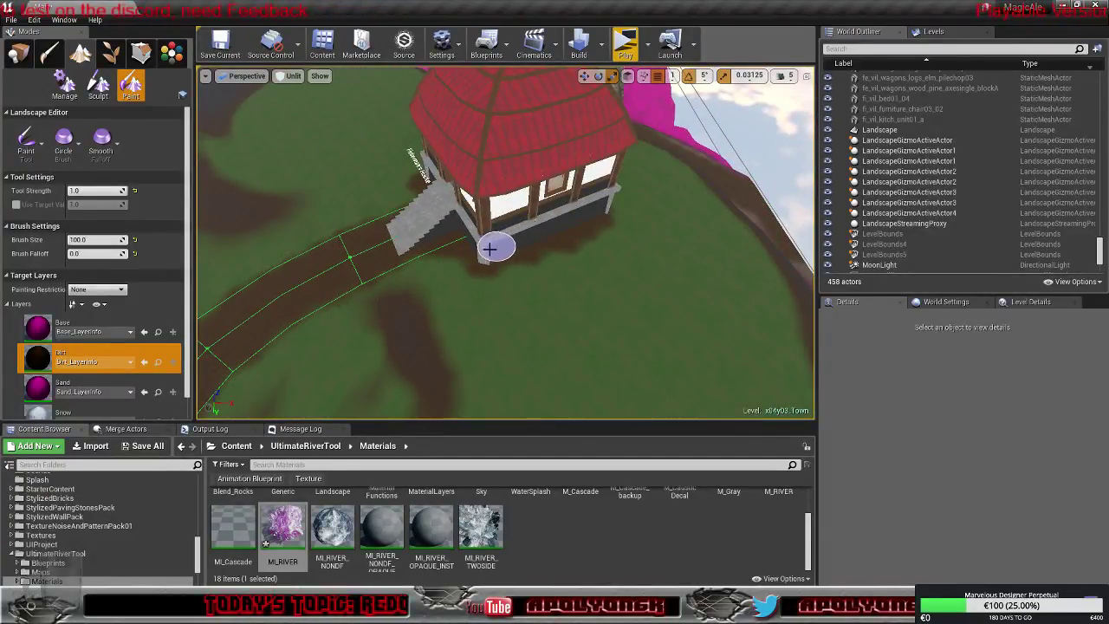
pyautogui.moveTo(465, 258); pyautogui.dragTo(470, 258)
# Paint dirt along the rear and remaining side foundations of the Fisherman's House
pyautogui.press('d')
pyautogui.moveTo(470, 257); pyautogui.dragTo(286, 247, button='right')
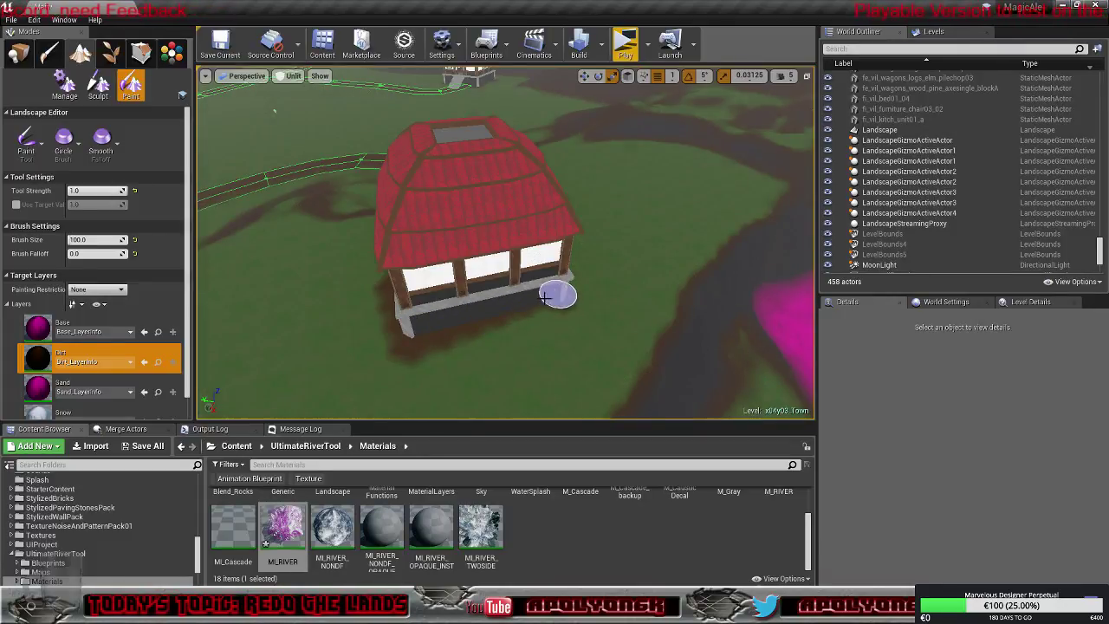
pyautogui.moveTo(543, 305)
pyautogui.mouseDown(button='right')
pyautogui.moveTo(434, 299)
pyautogui.moveTo(407, 316)
pyautogui.moveTo(546, 328)
pyautogui.mouseUp(button='right')
pyautogui.press('s')
pyautogui.moveTo(499, 300); pyautogui.dragTo(575, 281)
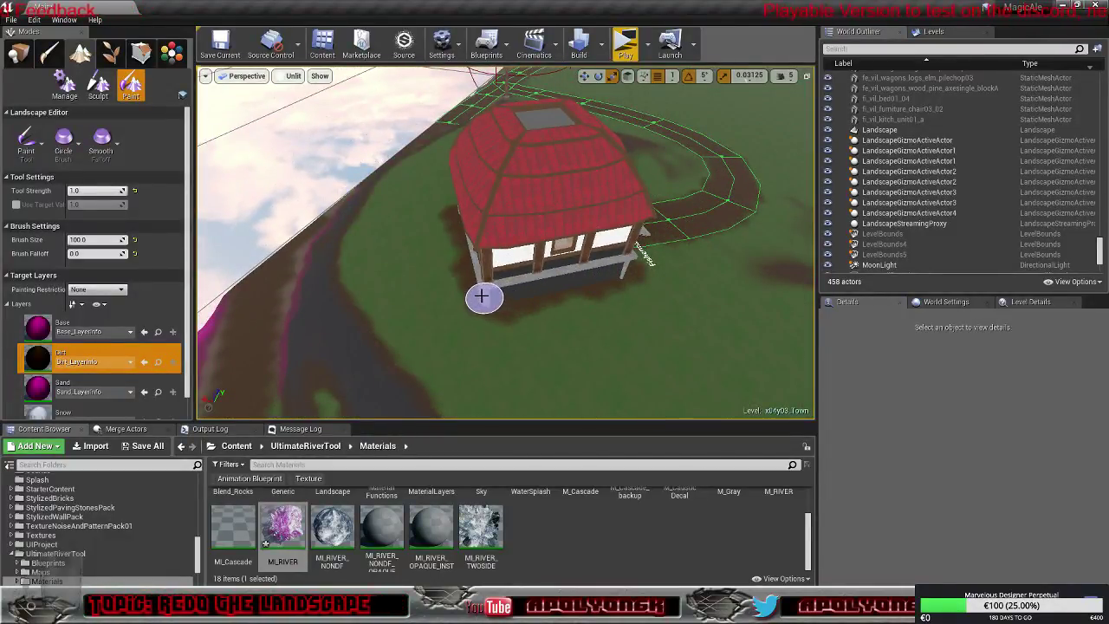
# Cover the remaining grass beneath the Fisherman's House with dirt
pyautogui.moveTo(545, 285)
pyautogui.mouseDown(button='right')
pyautogui.moveTo(537, 299)
pyautogui.moveTo(485, 282)
pyautogui.moveTo(532, 289)
pyautogui.moveTo(517, 252)
pyautogui.moveTo(589, 141)
pyautogui.moveTo(580, 173)
pyautogui.mouseUp(button='right')
pyautogui.press('w')
pyautogui.press('w')
pyautogui.moveTo(521, 210)
pyautogui.mouseDown(button='right')
pyautogui.moveTo(520, 164)
pyautogui.moveTo(539, 163)
pyautogui.mouseUp(button='right')
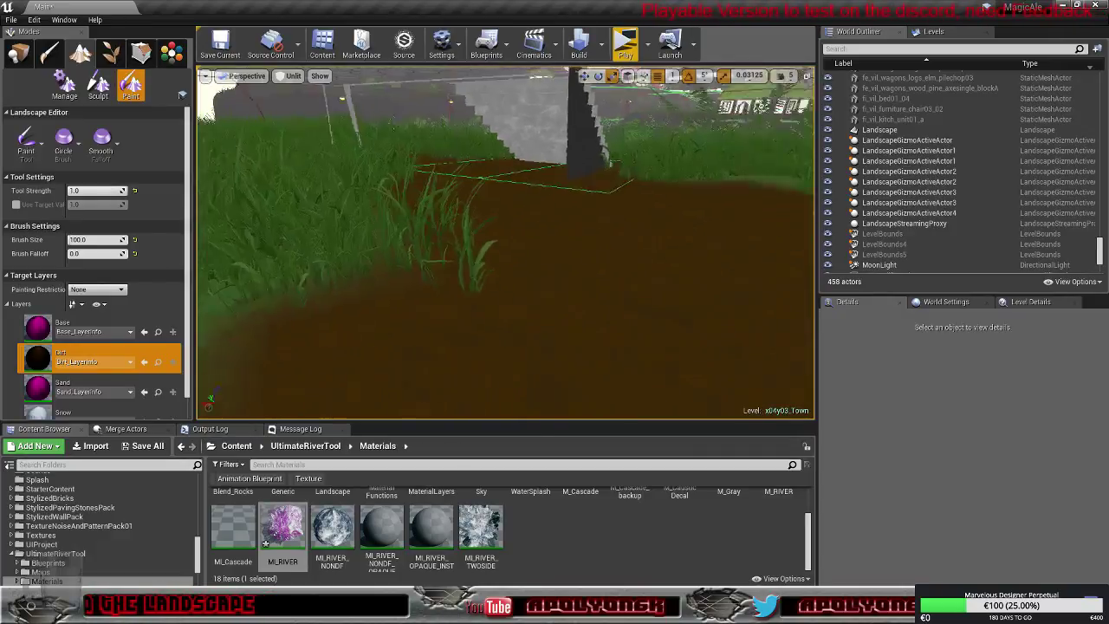
pyautogui.moveTo(447, 236); pyautogui.dragTo(447, 236, button='right')
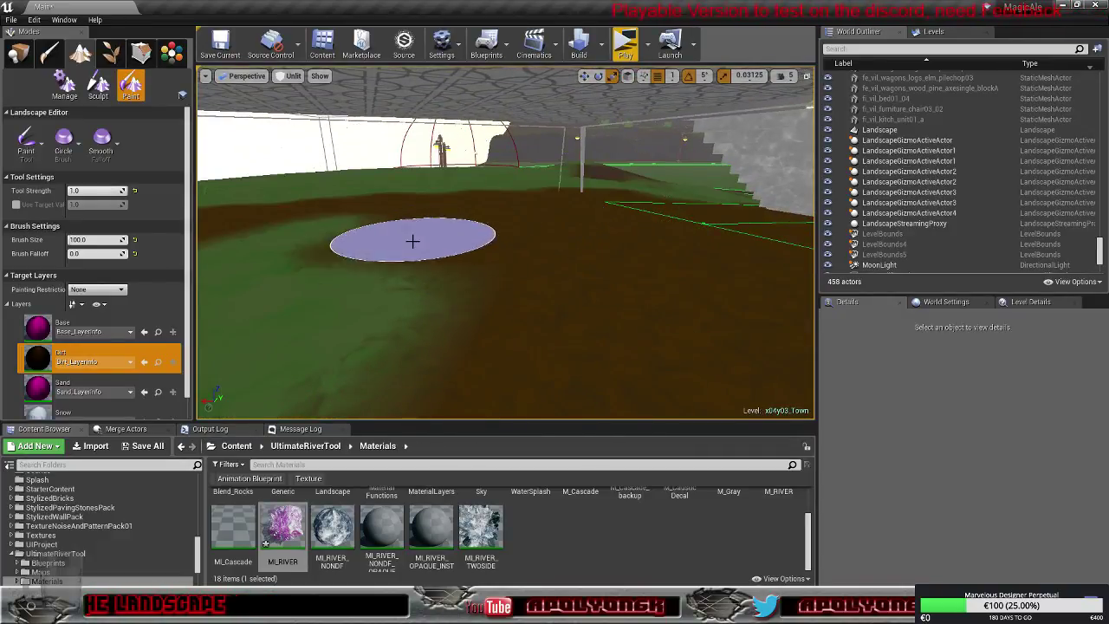
pyautogui.moveTo(370, 251)
pyautogui.mouseDown(button='right')
pyautogui.moveTo(483, 261)
pyautogui.moveTo(597, 245)
pyautogui.mouseUp(button='right')
pyautogui.moveTo(597, 246); pyautogui.dragTo(636, 226)
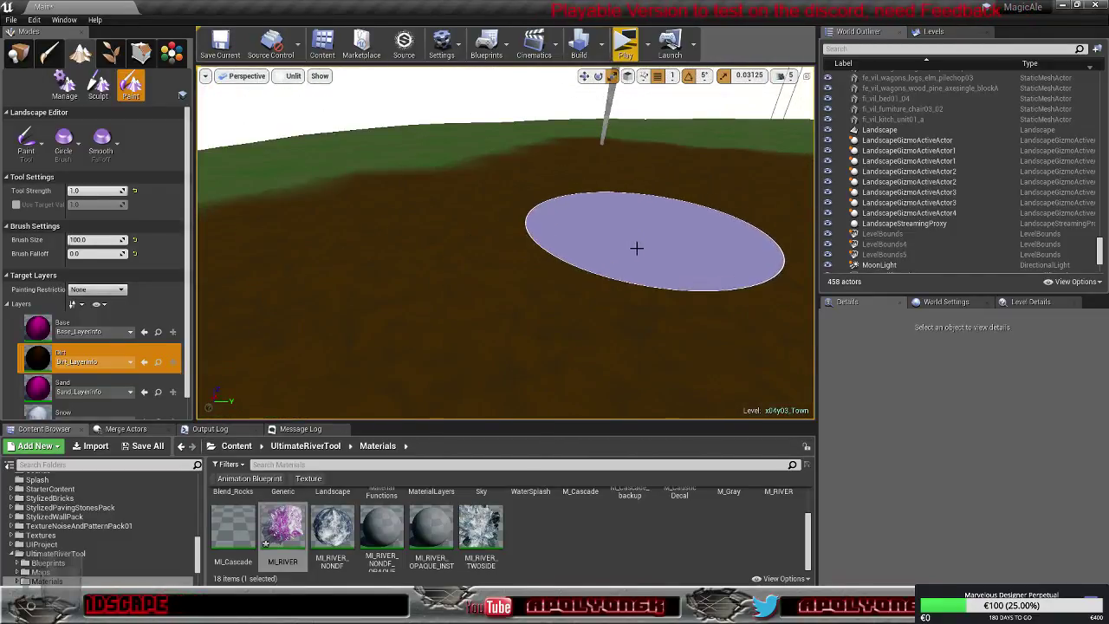
# Survey the landscape from the bridge to the town centre for buildings that still have grass around or beneath them
pyautogui.moveTo(684, 263)
pyautogui.mouseDown(button='right')
pyautogui.moveTo(694, 267)
pyautogui.moveTo(684, 277)
pyautogui.moveTo(659, 273)
pyautogui.moveTo(693, 234)
pyautogui.moveTo(697, 252)
pyautogui.moveTo(801, 239)
pyautogui.moveTo(763, 234)
pyautogui.moveTo(759, 333)
pyautogui.moveTo(745, 342)
pyautogui.moveTo(712, 331)
pyautogui.moveTo(578, 231)
pyautogui.mouseUp(button='right')
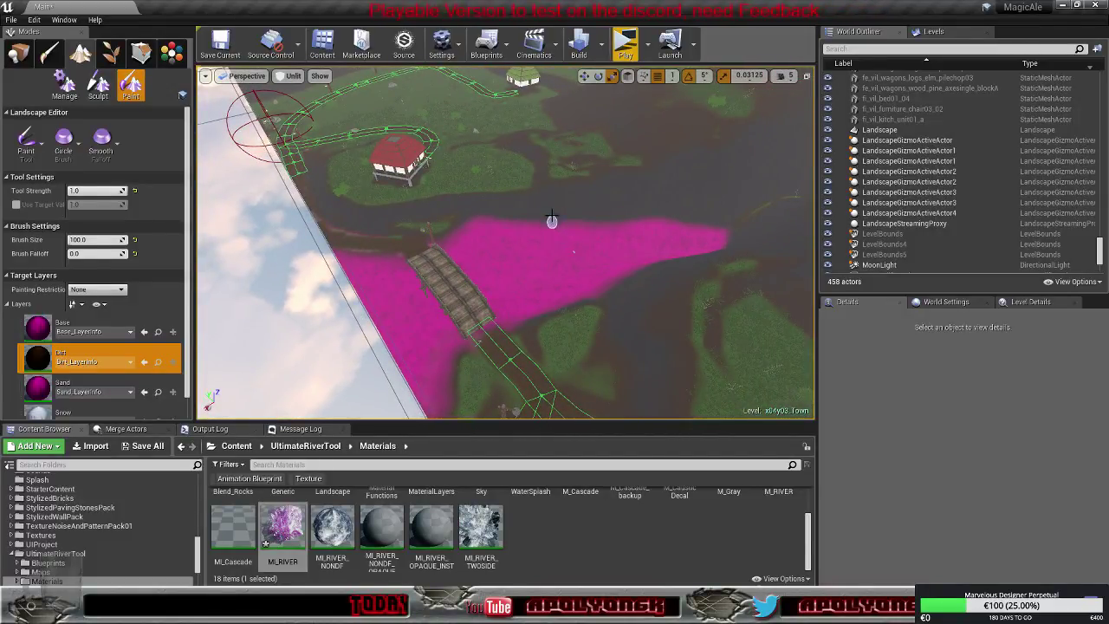
pyautogui.moveTo(552, 216)
pyautogui.mouseDown(button='right')
pyautogui.moveTo(501, 213)
pyautogui.moveTo(472, 143)
pyautogui.moveTo(551, 204)
pyautogui.mouseUp(button='right')
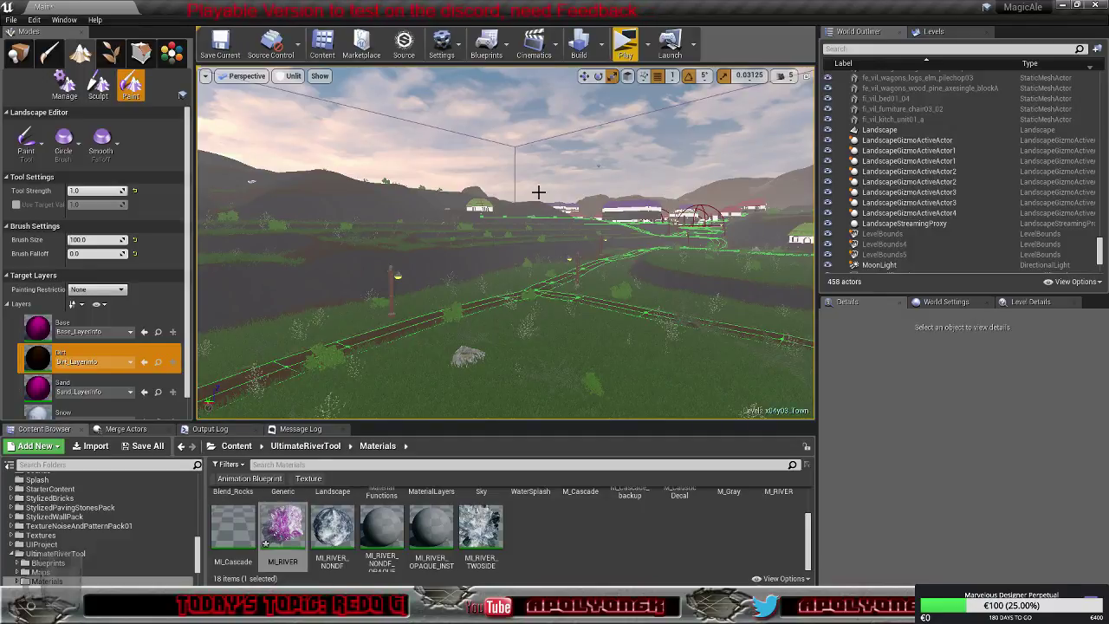
pyautogui.press('w')
pyautogui.moveTo(585, 293)
pyautogui.mouseDown(button='right')
pyautogui.moveTo(645, 289)
pyautogui.moveTo(691, 251)
pyautogui.moveTo(692, 274)
pyautogui.moveTo(660, 266)
pyautogui.moveTo(602, 294)
pyautogui.mouseUp(button='right')
pyautogui.press('w')
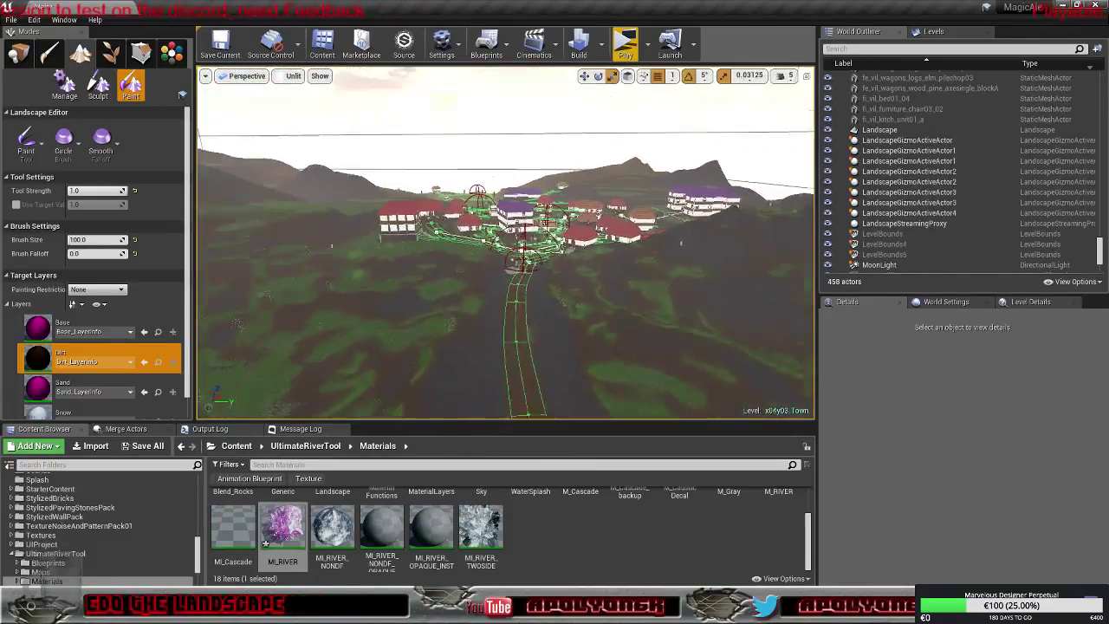
pyautogui.press('w')
pyautogui.moveTo(506, 260); pyautogui.dragTo(525, 303, button='right')
pyautogui.press('s')
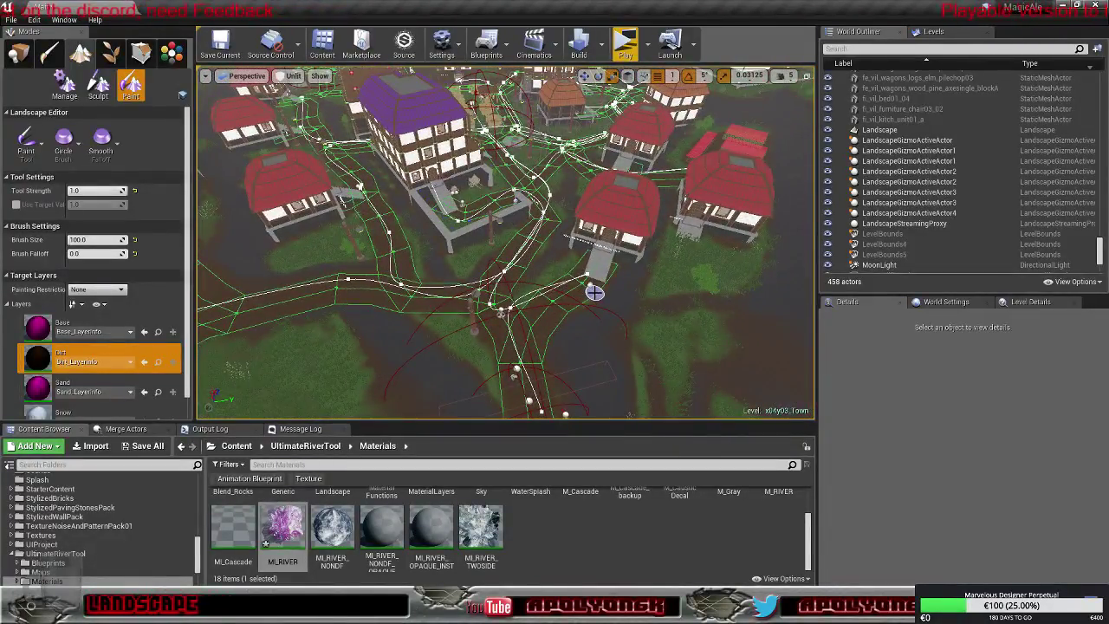
pyautogui.moveTo(553, 318); pyautogui.dragTo(533, 301, button='right')
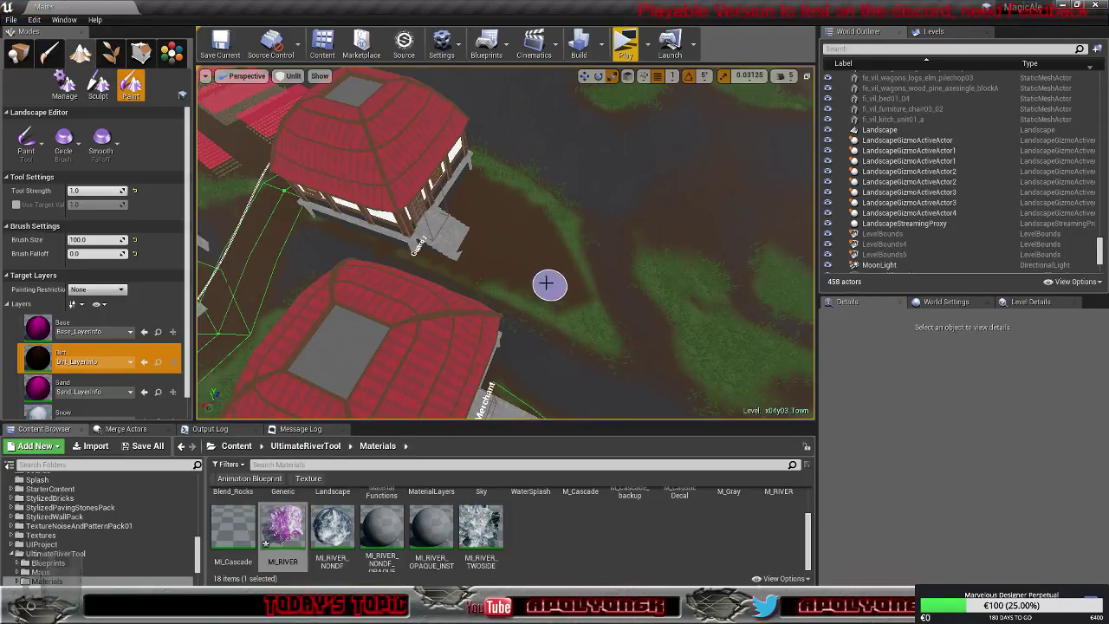
pyautogui.moveTo(545, 284)
pyautogui.mouseDown(button='right')
pyautogui.moveTo(416, 276)
pyautogui.moveTo(527, 266)
pyautogui.moveTo(517, 246)
pyautogui.moveTo(477, 303)
pyautogui.moveTo(442, 314)
pyautogui.moveTo(490, 318)
pyautogui.moveTo(511, 286)
pyautogui.moveTo(491, 270)
pyautogui.mouseUp(button='right')
pyautogui.press('s')
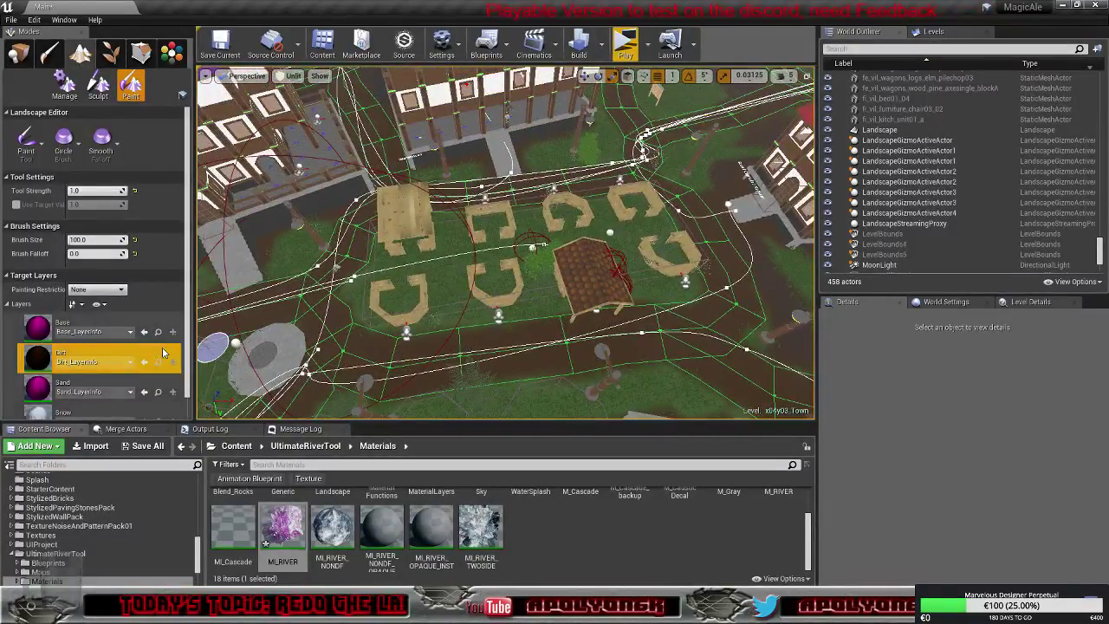
# Set the landscape paint brush size to 375.721832 for the ground beneath the large town building
pyautogui.moveTo(88, 240); pyautogui.dragTo(93, 240)
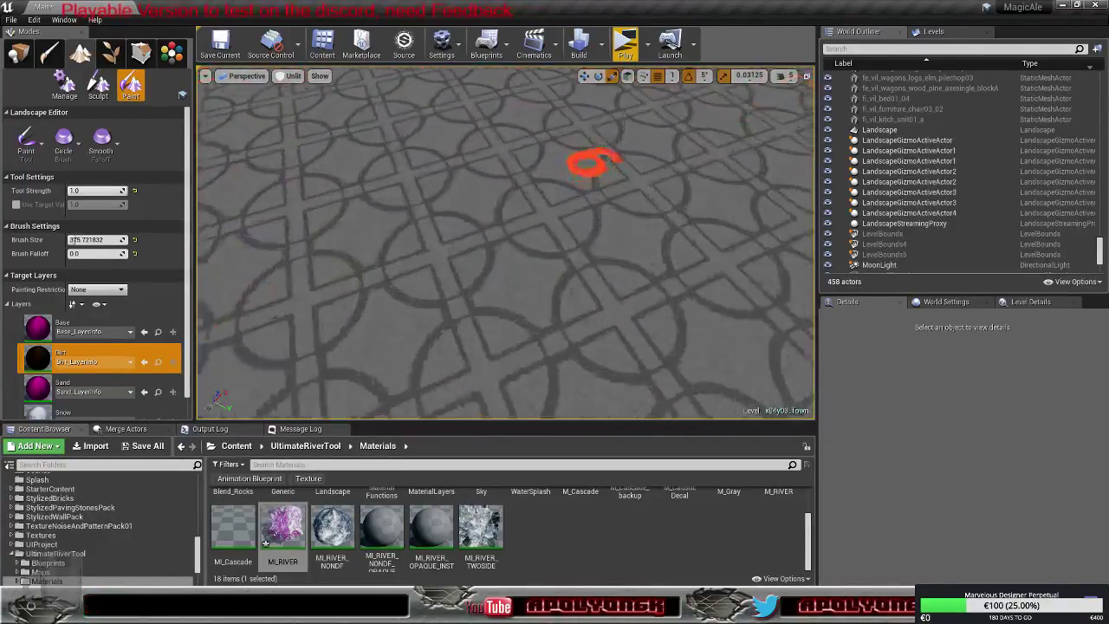
pyautogui.moveTo(484, 258); pyautogui.dragTo(485, 258, button='right')
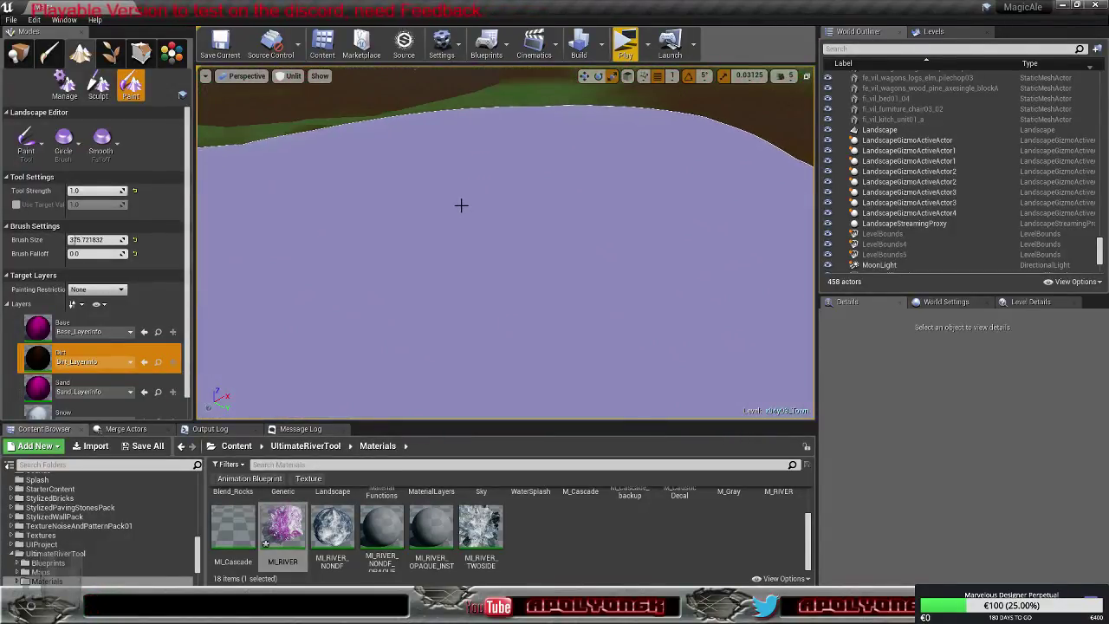
pyautogui.moveTo(461, 205); pyautogui.dragTo(461, 205, button='right')
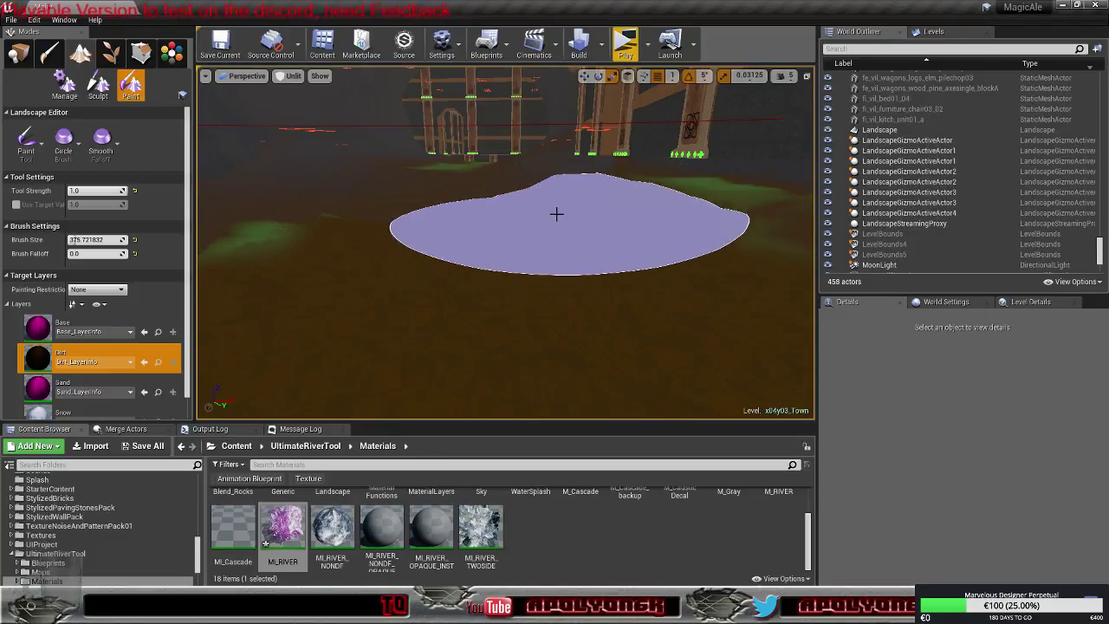
# Set the paint brush size to 73.443794 and paint the Base layer over stray dirt on the slope beside the round stone platform
pyautogui.moveTo(559, 240)
pyautogui.mouseDown(button='right')
pyautogui.moveTo(593, 236)
pyautogui.moveTo(574, 245)
pyautogui.moveTo(519, 226)
pyautogui.moveTo(546, 237)
pyautogui.mouseUp(button='right')
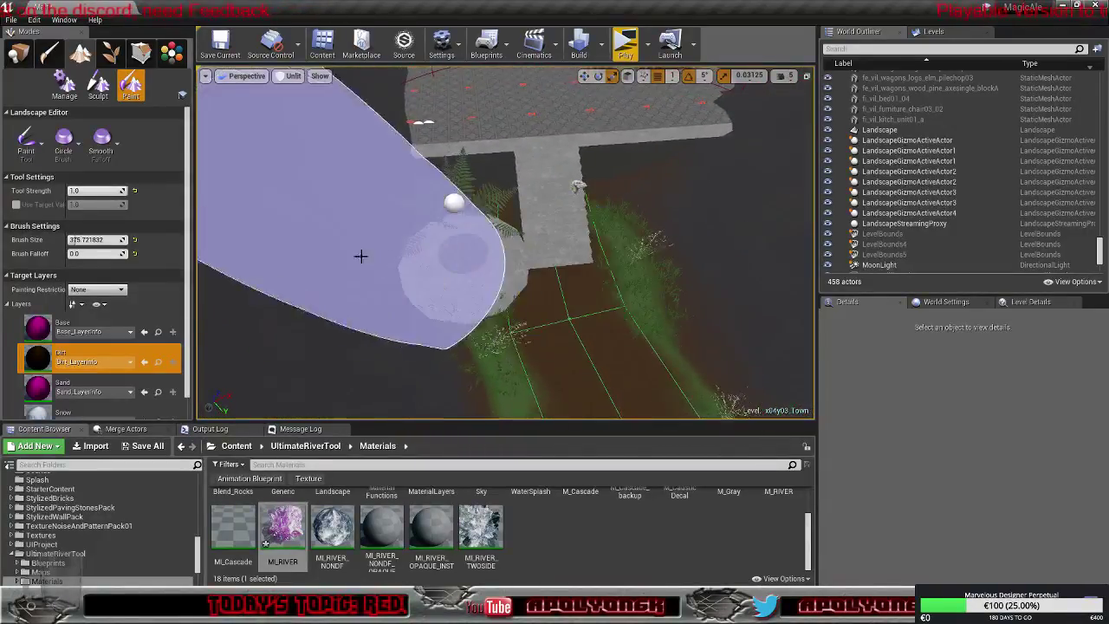
pyautogui.moveTo(86, 240); pyautogui.dragTo(43, 240)
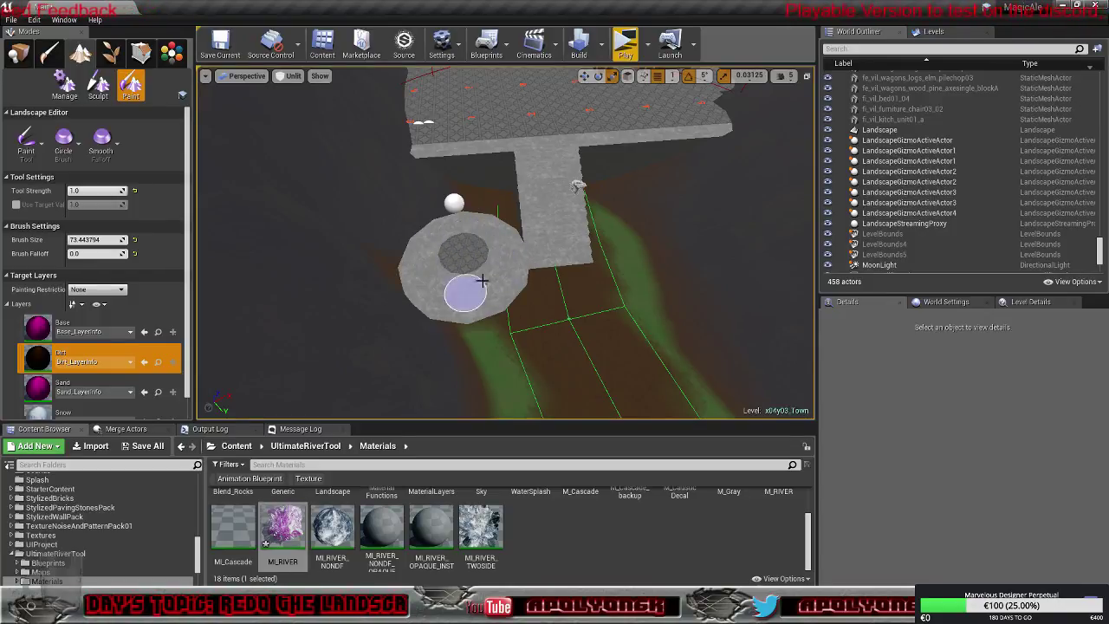
pyautogui.moveTo(490, 280); pyautogui.dragTo(351, 230, button='right')
pyautogui.press('w')
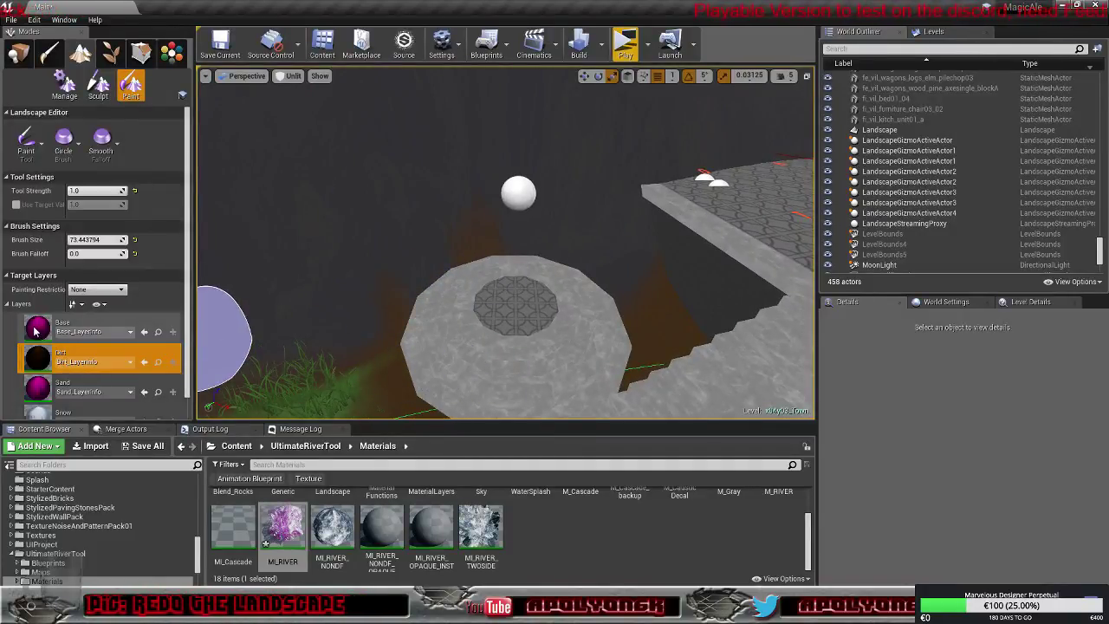
pyautogui.click(82, 327)
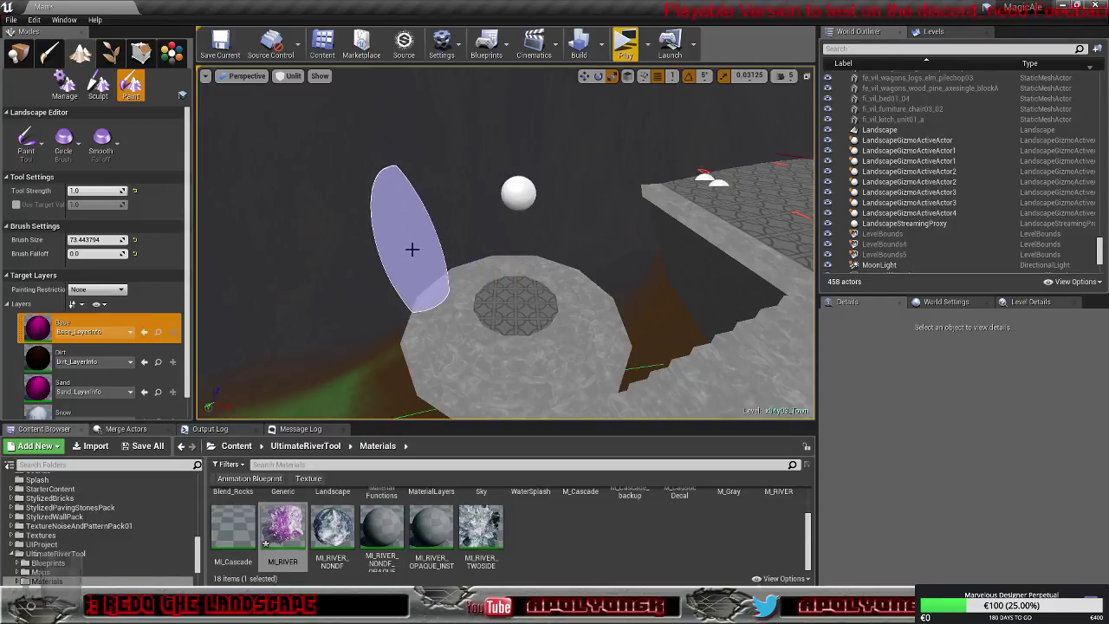
# Set the brush size to 263.126678 and make Dirt the target layer for the ground around the large purple-roofed building
pyautogui.press('s')
pyautogui.moveTo(506, 242); pyautogui.dragTo(671, 286, button='right')
pyautogui.press('w')
pyautogui.moveTo(466, 247); pyautogui.dragTo(466, 247, button='right')
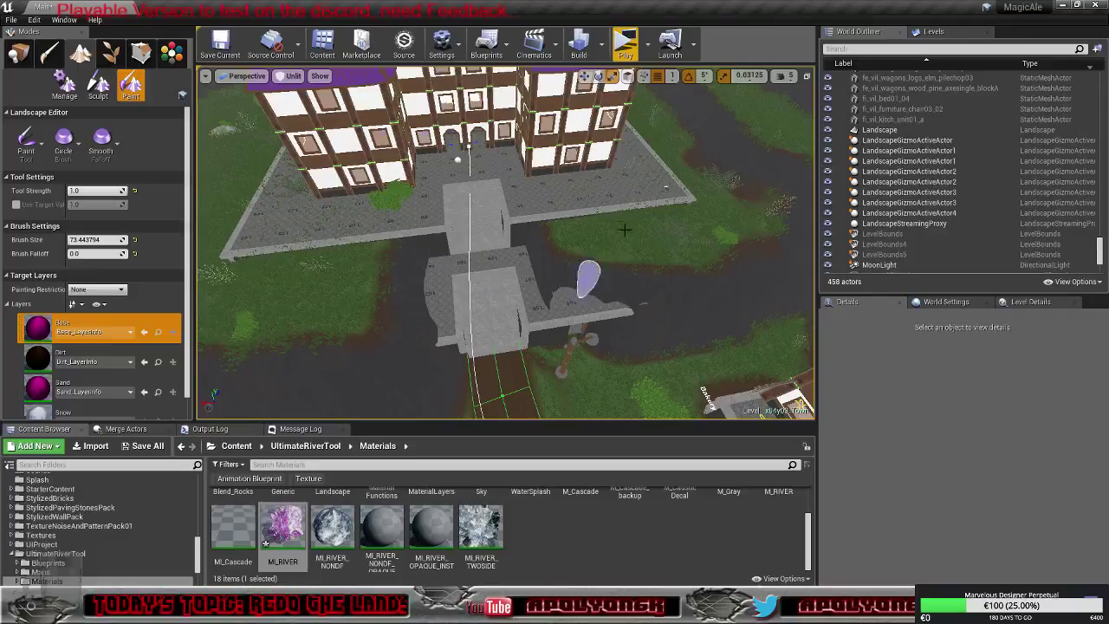
pyautogui.press('s')
pyautogui.moveTo(624, 229); pyautogui.dragTo(632, 187, button='right')
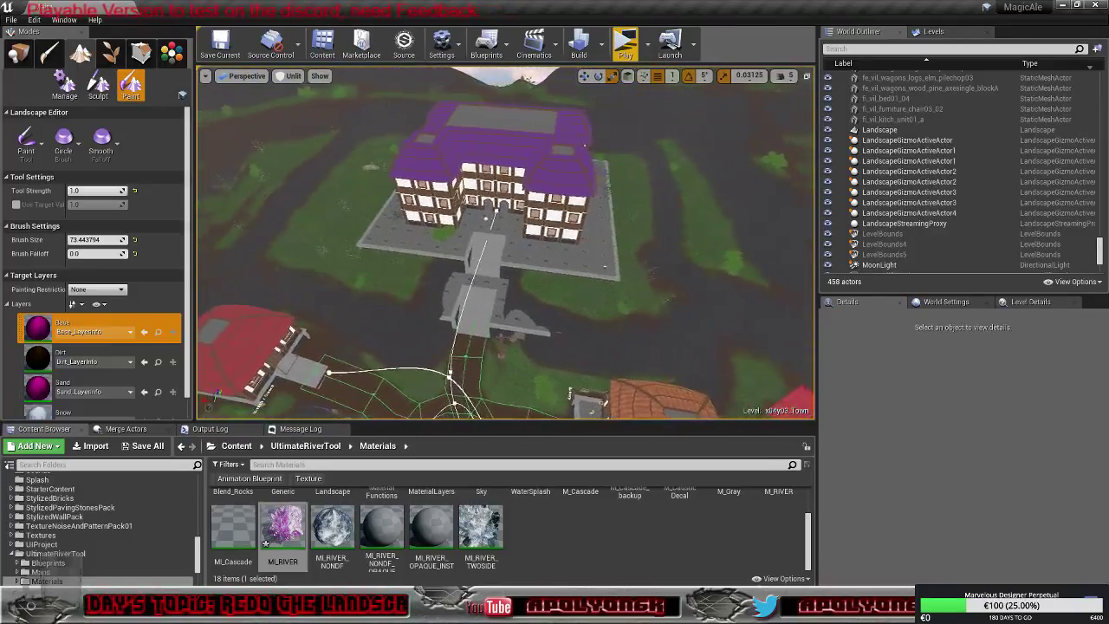
pyautogui.scroll(-2, 368, 268)
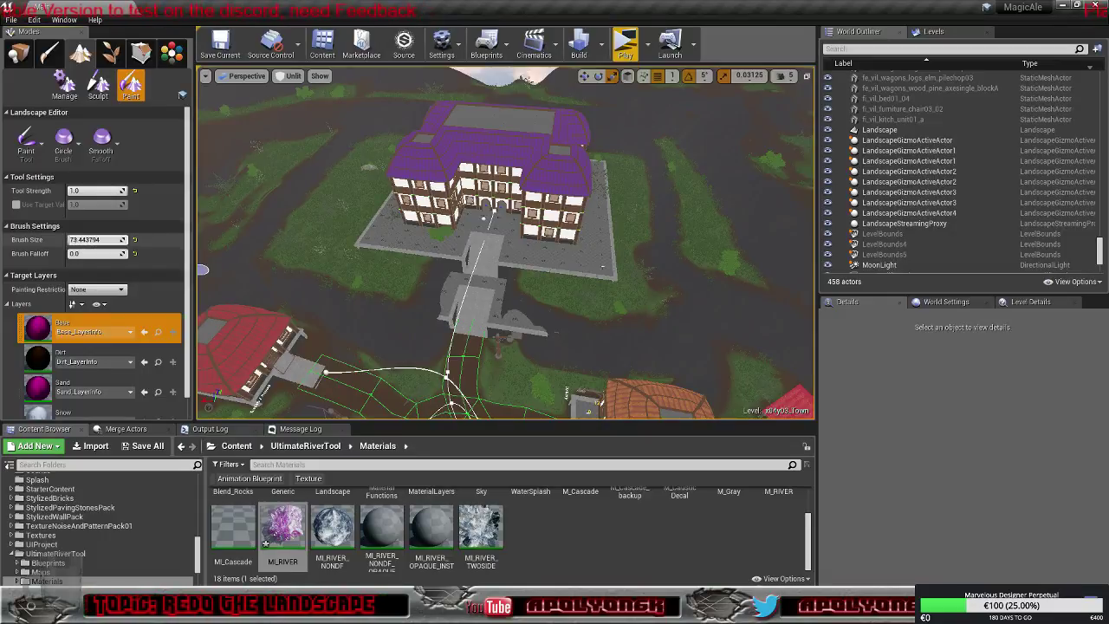
pyautogui.moveTo(85, 240); pyautogui.dragTo(89, 240)
pyautogui.click(41, 361)
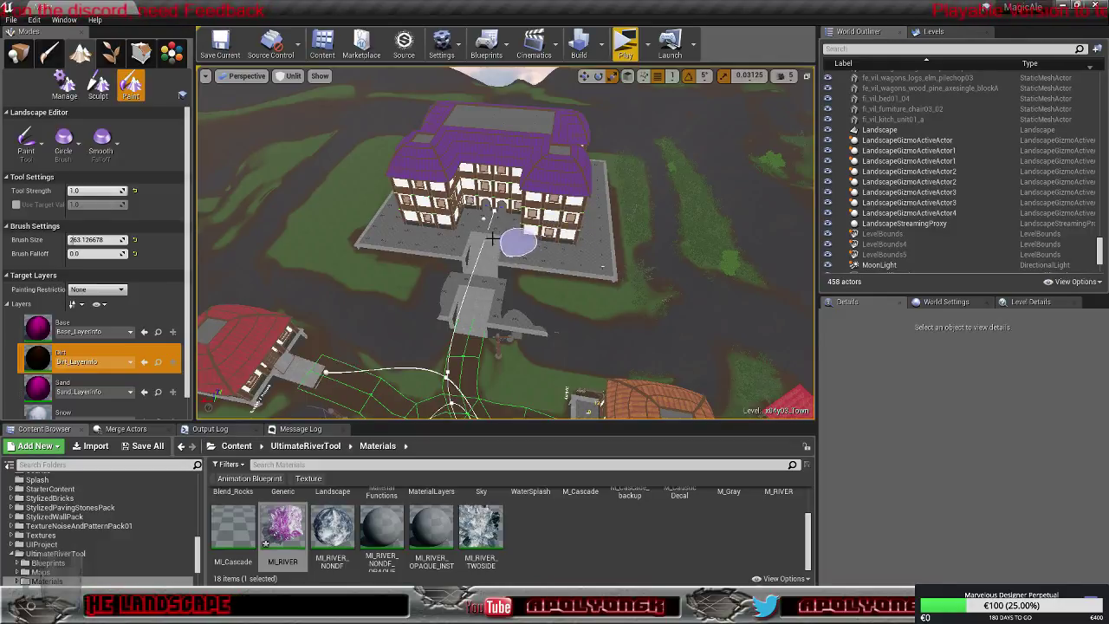
# Paint dirt over the grass around the broken stone ledge beside the purple-roofed building's front stairs
pyautogui.press('w')
pyautogui.moveTo(459, 299); pyautogui.dragTo(459, 338, button='right')
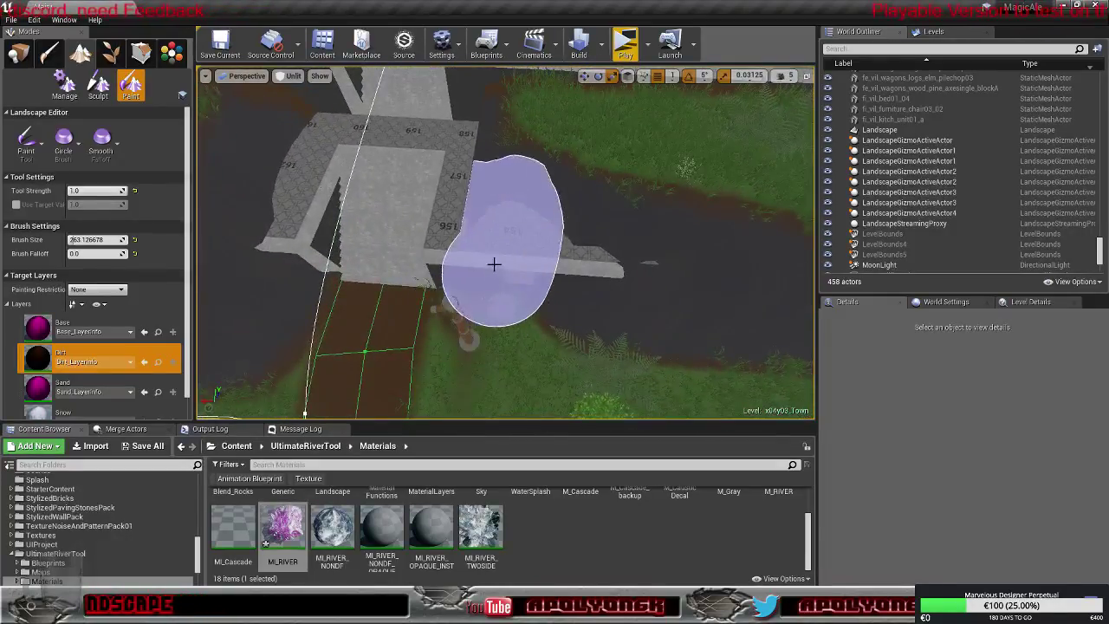
pyautogui.moveTo(485, 260)
pyautogui.mouseDown()
pyautogui.moveTo(442, 229)
pyautogui.moveTo(492, 231)
pyautogui.mouseUp()
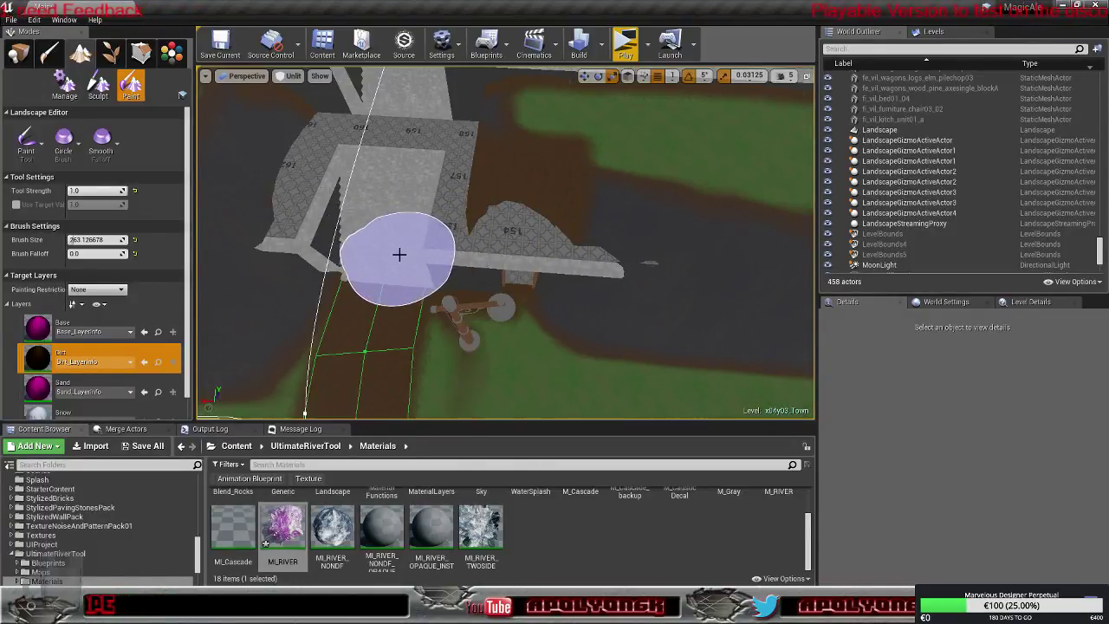
# Paint dirt along the front and adjoining side foundations of the purple-roofed building
pyautogui.scroll(-5, 395, 251)
pyautogui.moveTo(396, 251); pyautogui.dragTo(472, 275, button='right')
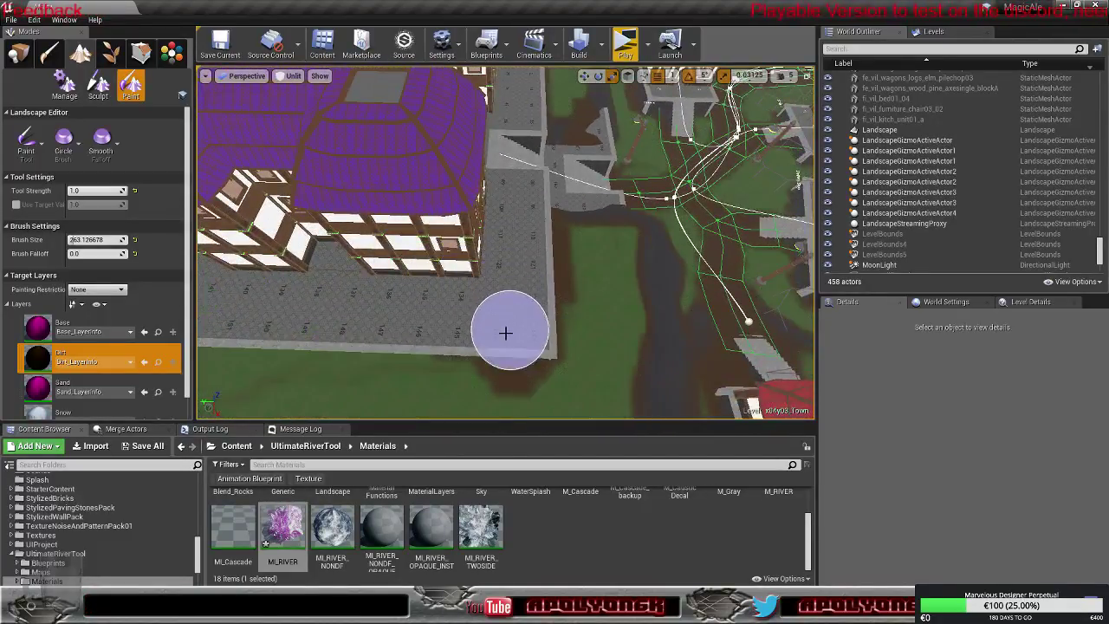
pyautogui.moveTo(291, 323); pyautogui.dragTo(390, 324, button='right')
pyautogui.press('a')
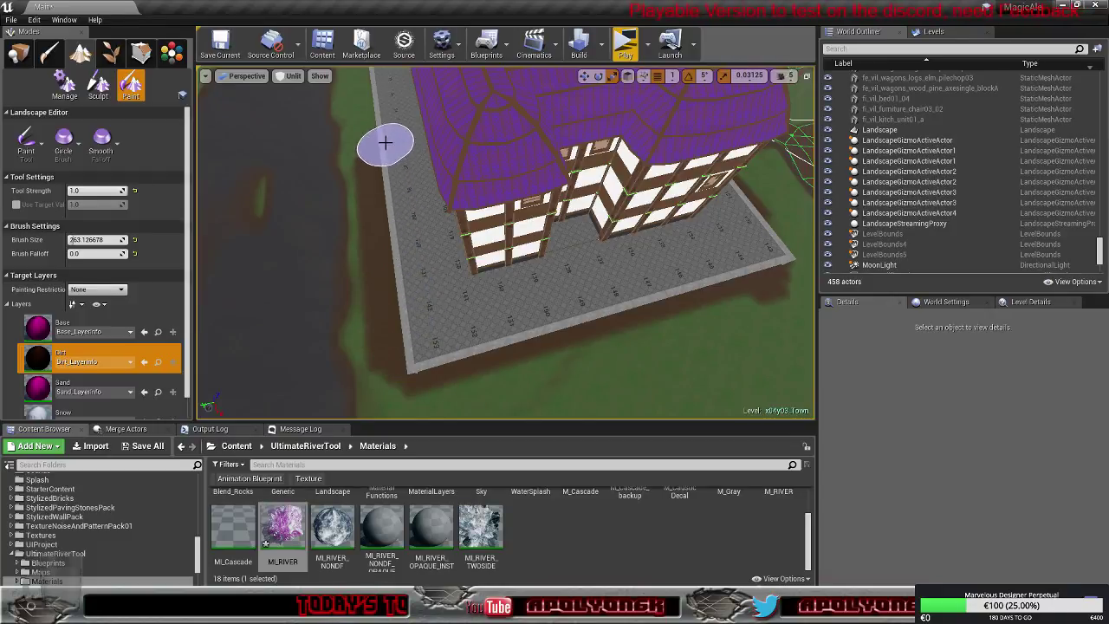
# Paint dirt along the rear and remaining side foundations of the purple-roofed building
pyautogui.press('d')
pyautogui.moveTo(395, 147); pyautogui.dragTo(234, 153, button='right')
pyautogui.moveTo(445, 215)
pyautogui.mouseDown()
pyautogui.moveTo(433, 213)
pyautogui.moveTo(453, 287)
pyautogui.mouseUp()
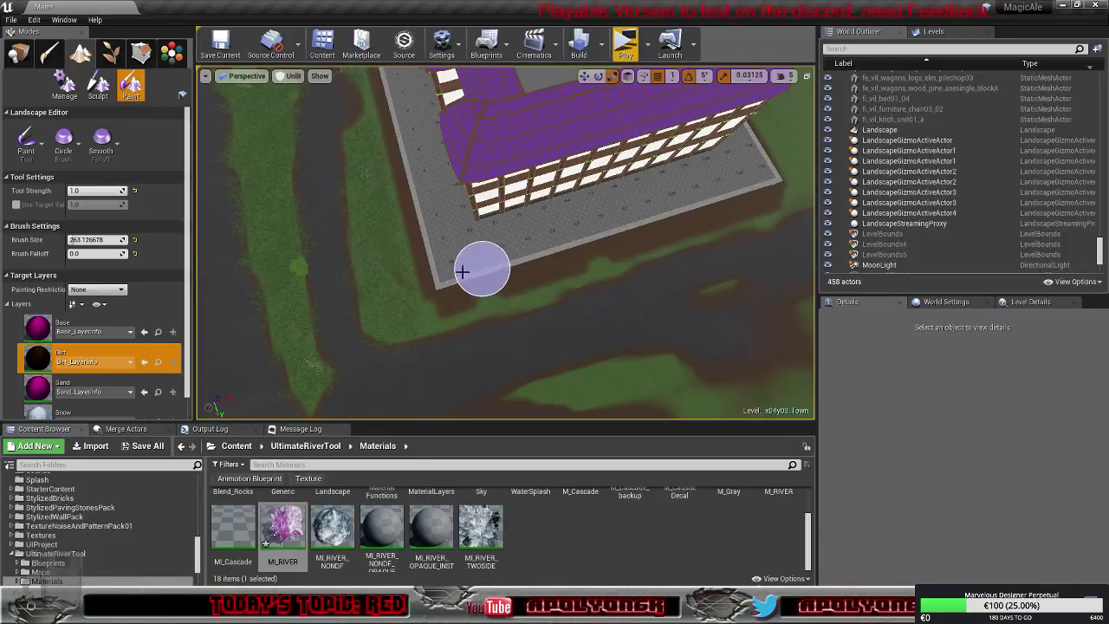
pyautogui.moveTo(480, 258)
pyautogui.mouseDown(button='right')
pyautogui.moveTo(472, 252)
pyautogui.moveTo(585, 264)
pyautogui.mouseUp(button='right')
pyautogui.press('w')
pyautogui.press('a')
pyautogui.moveTo(481, 251)
pyautogui.mouseDown()
pyautogui.moveTo(517, 154)
pyautogui.moveTo(577, 139)
pyautogui.moveTo(567, 151)
pyautogui.mouseUp()
pyautogui.moveTo(566, 151); pyautogui.dragTo(511, 151, button='right')
pyautogui.press('d')
pyautogui.moveTo(496, 209); pyautogui.dragTo(497, 209, button='right')
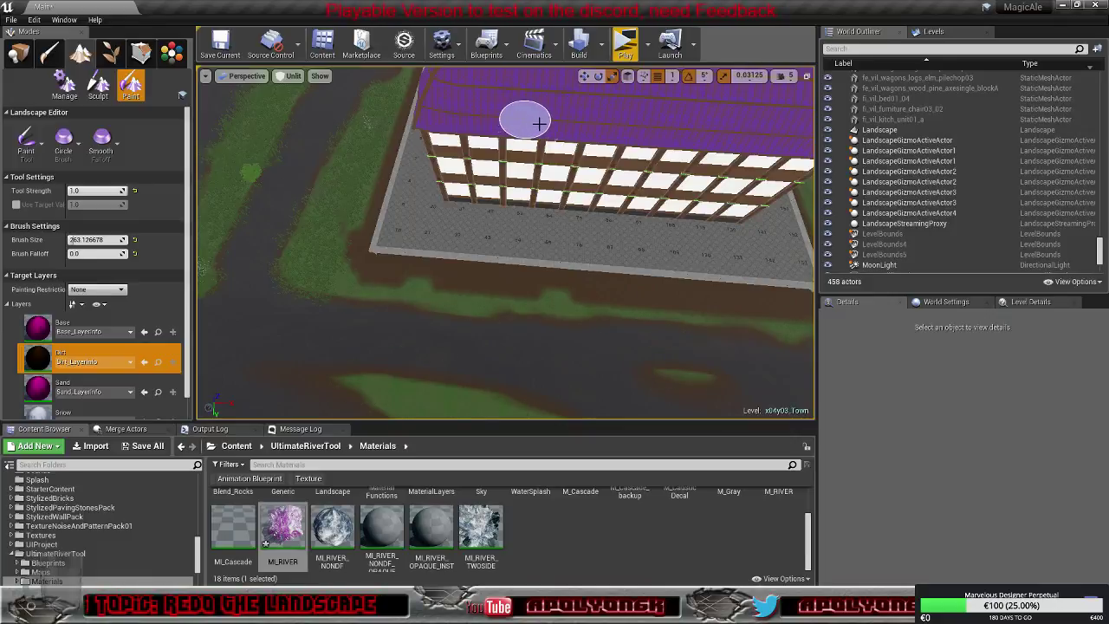
# Examine the front, sides and rear of the purple-roofed building for gaps in the dirt border
pyautogui.press('w')
pyautogui.moveTo(539, 123); pyautogui.dragTo(381, 128, button='right')
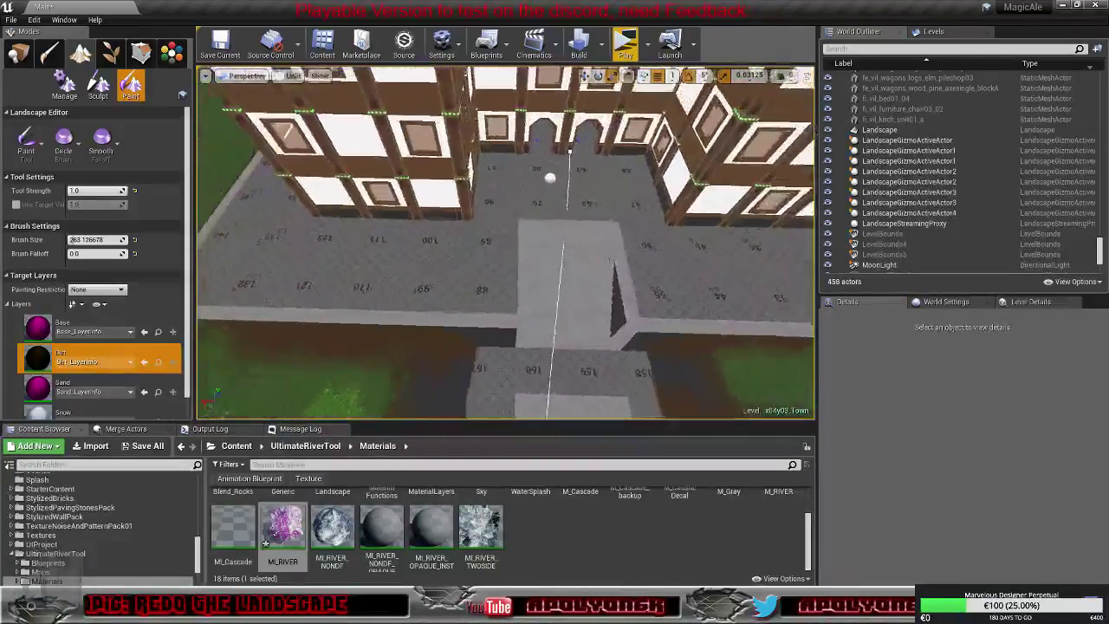
pyautogui.press('s')
pyautogui.moveTo(539, 208); pyautogui.dragTo(565, 212, button='right')
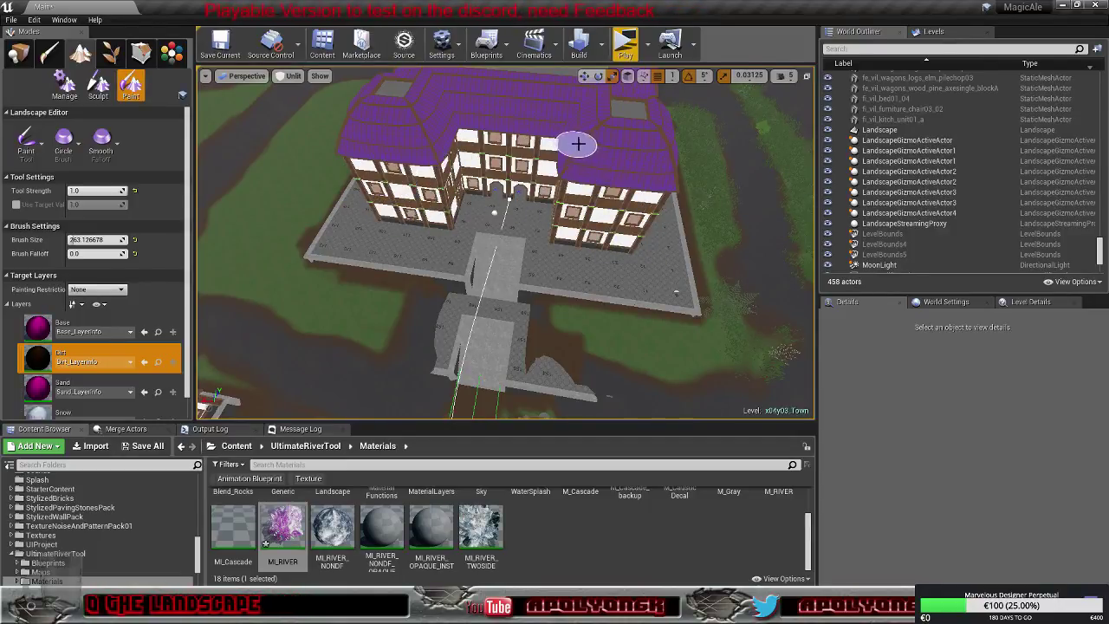
pyautogui.moveTo(479, 144)
pyautogui.mouseDown(button='right')
pyautogui.moveTo(502, 169)
pyautogui.moveTo(563, 173)
pyautogui.moveTo(615, 169)
pyautogui.moveTo(658, 130)
pyautogui.moveTo(693, 186)
pyautogui.moveTo(745, 195)
pyautogui.mouseUp(button='right')
pyautogui.press('a')
pyautogui.press('w')
pyautogui.moveTo(723, 347); pyautogui.dragTo(520, 172, button='right')
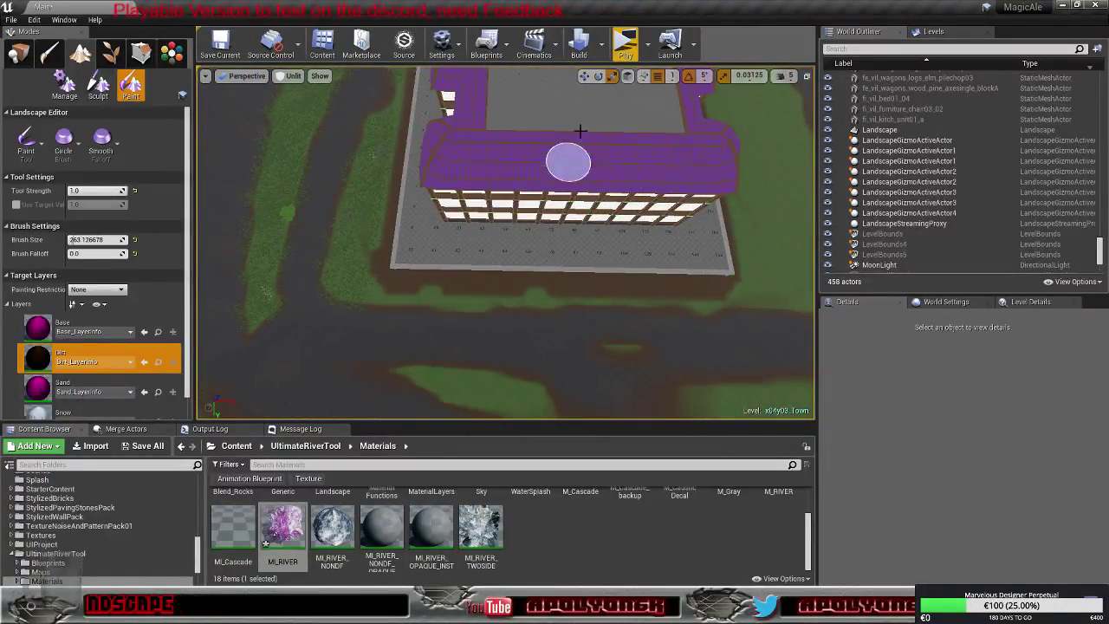
pyautogui.moveTo(619, 168)
pyautogui.mouseDown(button='right')
pyautogui.moveTo(641, 225)
pyautogui.moveTo(537, 204)
pyautogui.moveTo(515, 177)
pyautogui.mouseUp(button='right')
pyautogui.press('d')
pyautogui.moveTo(537, 223); pyautogui.dragTo(520, 227, button='right')
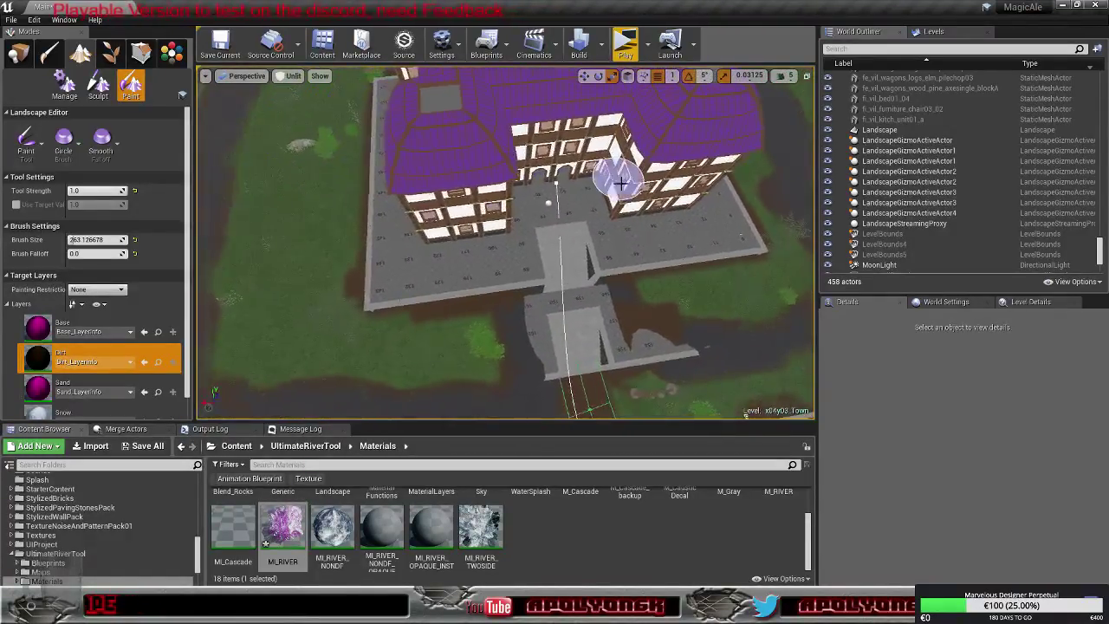
# Switch to the Visibility sculpt tool and inspect the purple-roofed building, inside and out, down to the underground doorway near the lamp post
pyautogui.click(97, 85)
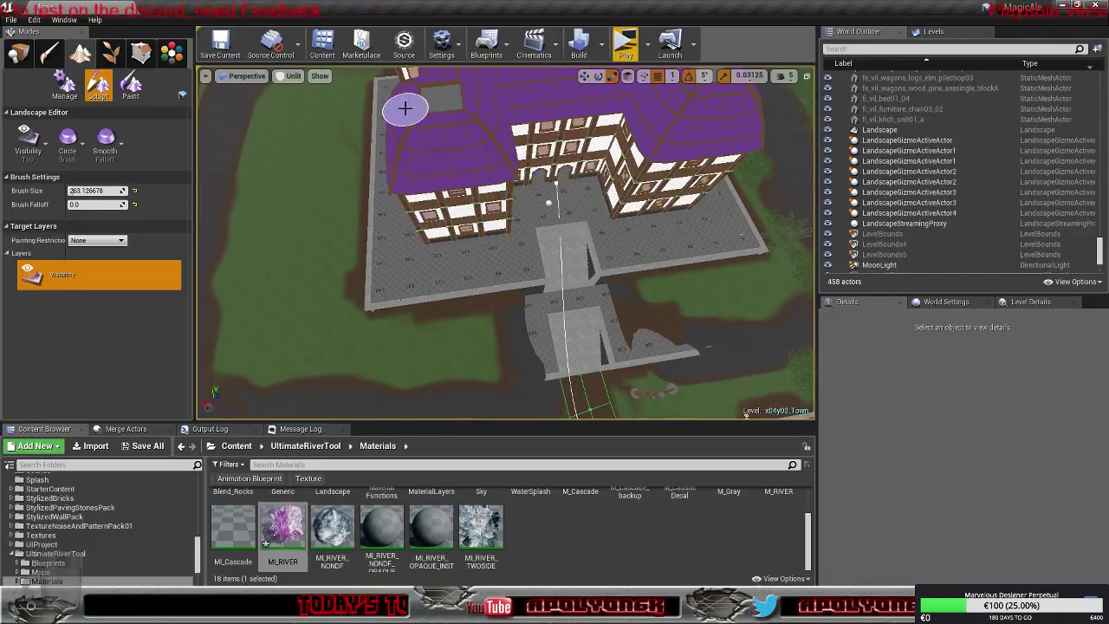
pyautogui.moveTo(515, 187); pyautogui.dragTo(526, 201, button='right')
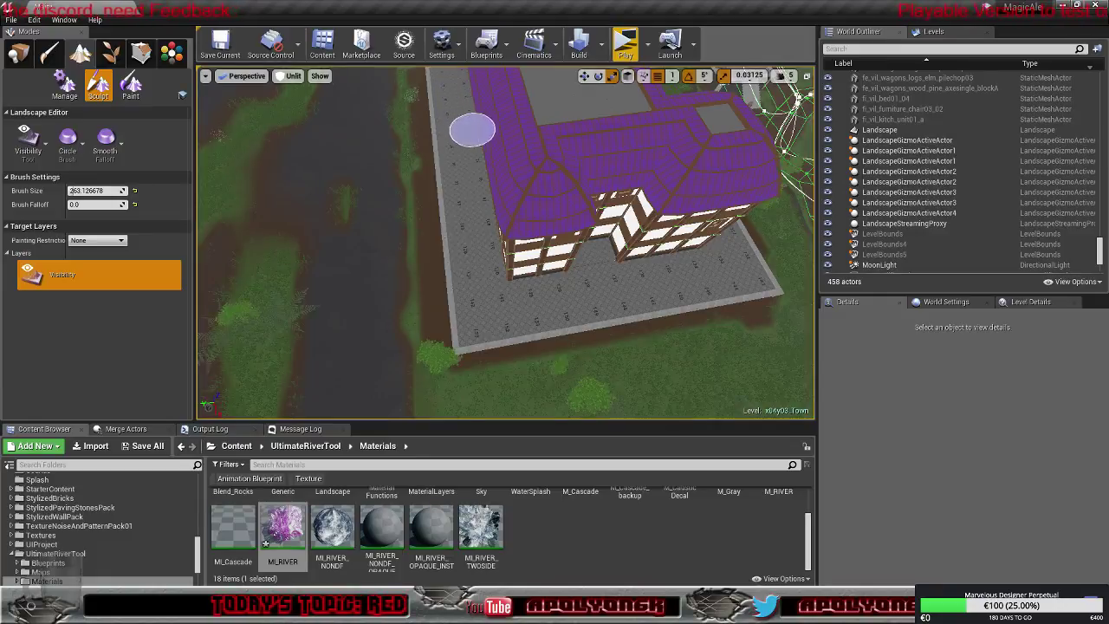
pyautogui.moveTo(472, 130); pyautogui.dragTo(680, 137, button='right')
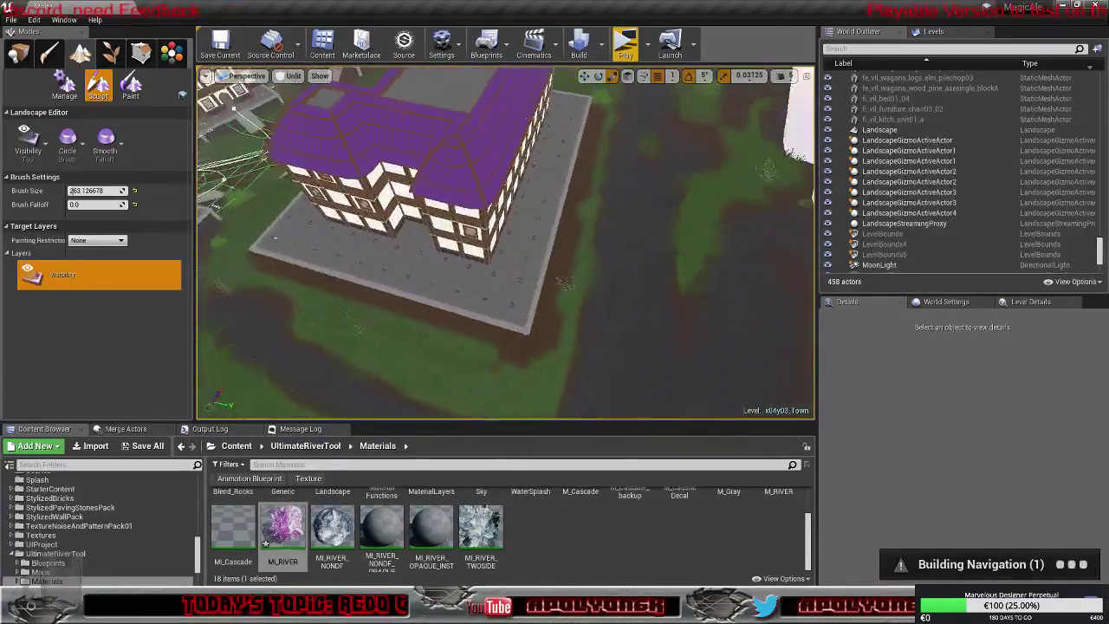
pyautogui.moveTo(611, 137); pyautogui.dragTo(396, 231, button='right')
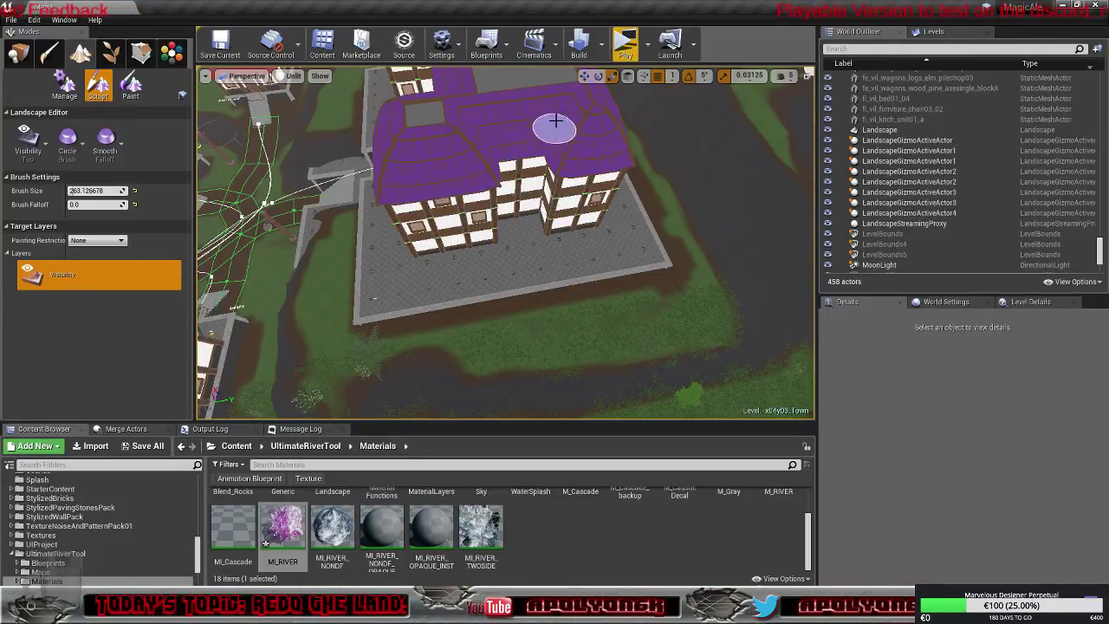
pyautogui.moveTo(555, 121); pyautogui.dragTo(706, 125, button='right')
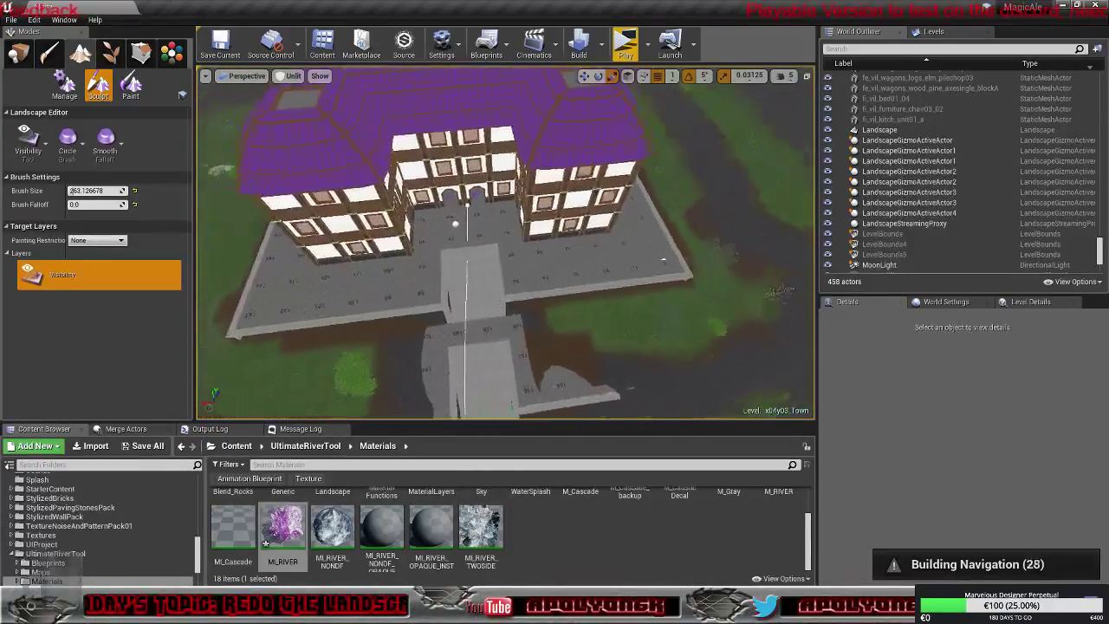
pyautogui.moveTo(525, 206); pyautogui.dragTo(532, 201, button='right')
pyautogui.press('w')
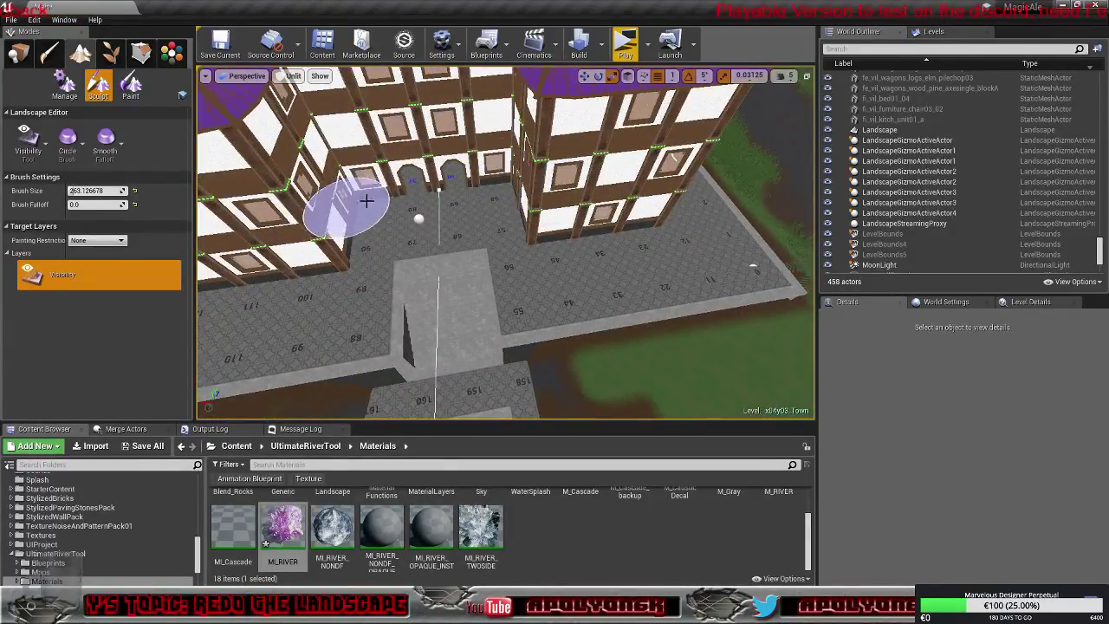
pyautogui.moveTo(297, 228); pyautogui.dragTo(308, 229, button='right')
pyautogui.press('w')
pyautogui.moveTo(506, 242); pyautogui.dragTo(490, 177, button='right')
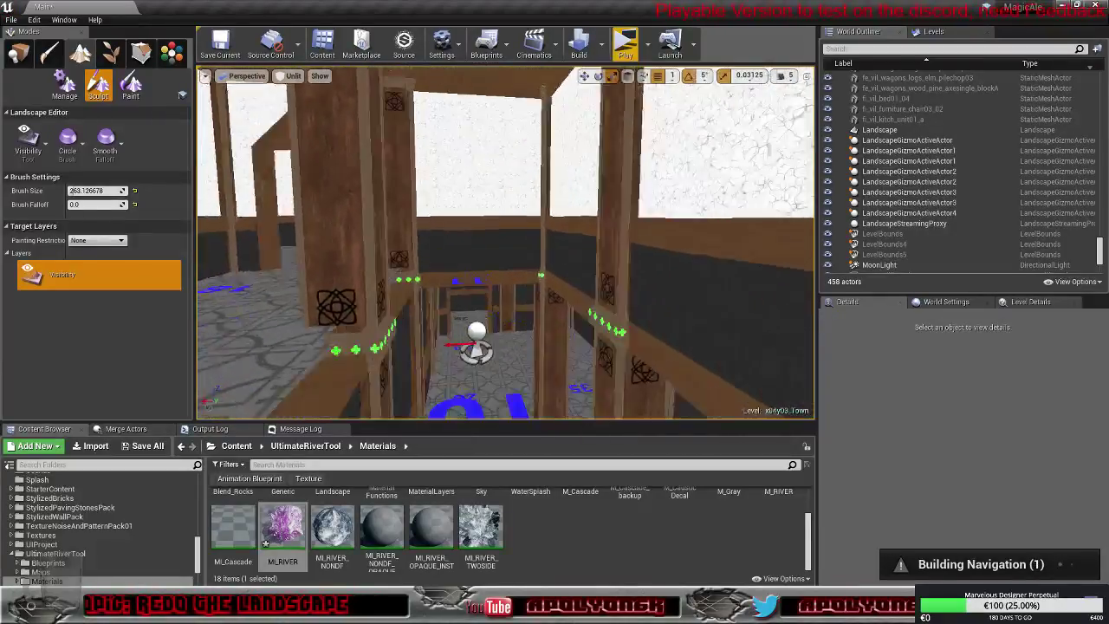
pyautogui.moveTo(520, 247); pyautogui.dragTo(520, 260, button='right')
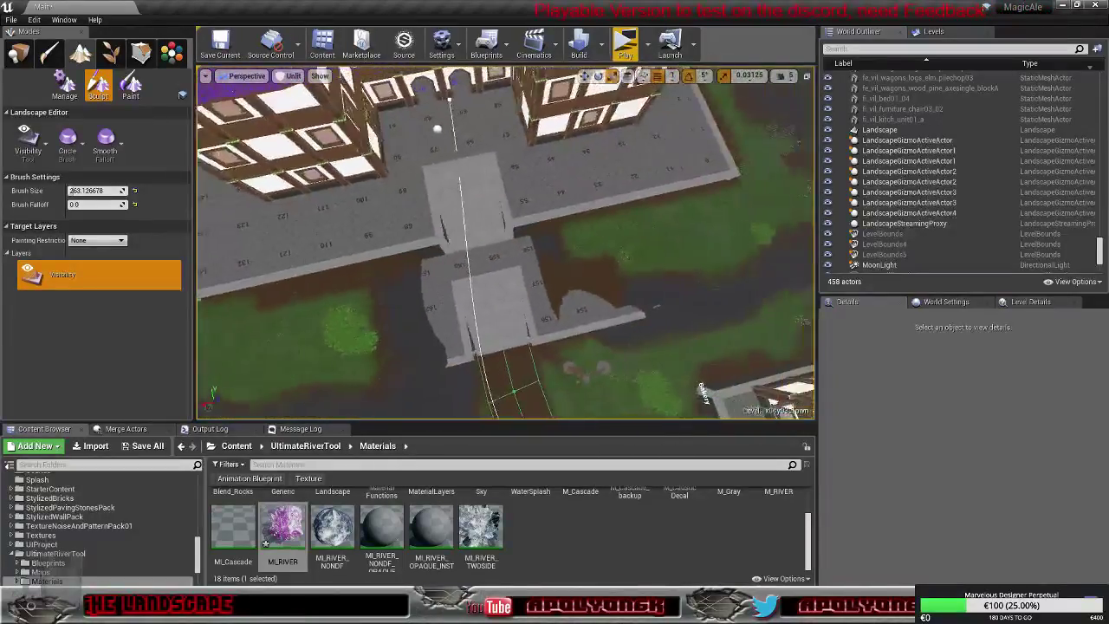
pyautogui.moveTo(506, 243); pyautogui.dragTo(494, 191, button='right')
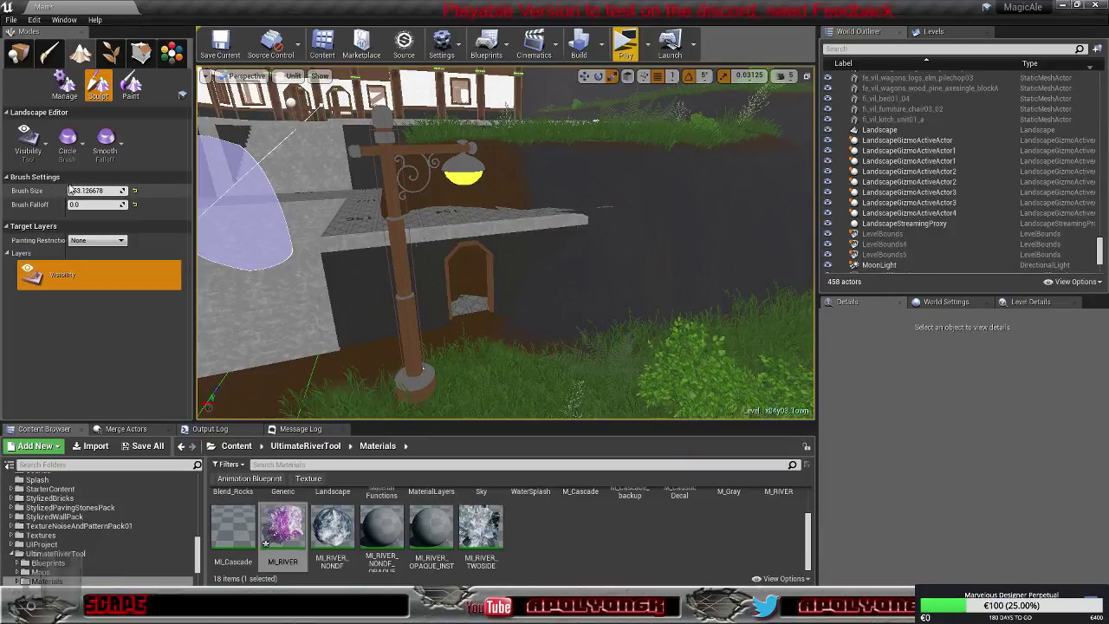
# Set the brush size to 53.34029 and cut a landscape visibility hole in the underground doorway beneath the broken ledge
pyautogui.moveTo(79, 191)
pyautogui.mouseDown()
pyautogui.moveTo(61, 190)
pyautogui.moveTo(92, 191)
pyautogui.mouseUp()
pyautogui.moveTo(285, 260)
pyautogui.mouseDown(button='right')
pyautogui.moveTo(390, 304)
pyautogui.moveTo(355, 282)
pyautogui.moveTo(368, 260)
pyautogui.moveTo(299, 238)
pyautogui.moveTo(230, 239)
pyautogui.moveTo(294, 251)
pyautogui.mouseUp(button='right')
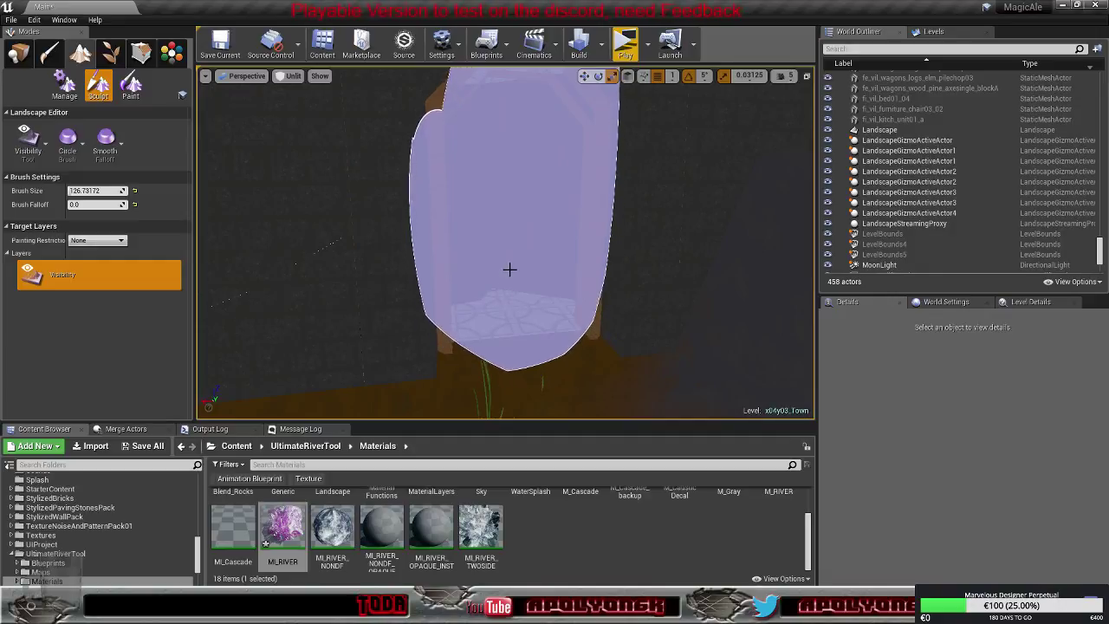
pyautogui.moveTo(78, 191); pyautogui.dragTo(61, 192)
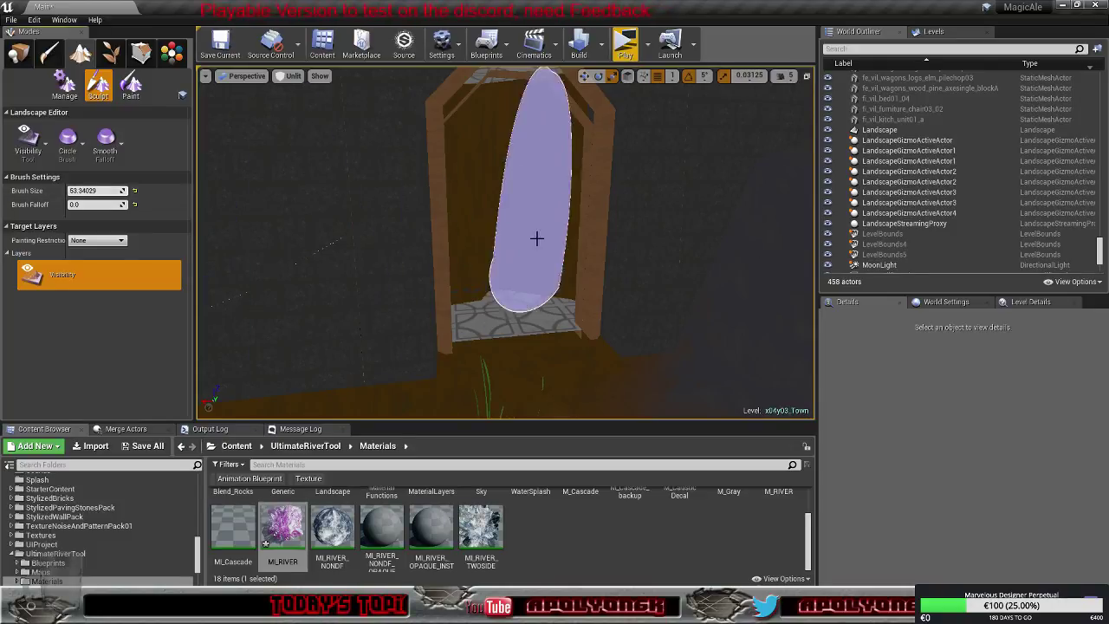
pyautogui.moveTo(479, 263)
pyautogui.mouseDown()
pyautogui.moveTo(561, 242)
pyautogui.moveTo(485, 235)
pyautogui.moveTo(457, 250)
pyautogui.mouseUp()
# Return to painting the Dirt layer and paint a path from the underground doorway past the lamp post to the dirt road
pyautogui.press('s')
pyautogui.moveTo(458, 251)
pyautogui.mouseDown(button='right')
pyautogui.moveTo(450, 294)
pyautogui.moveTo(390, 307)
pyautogui.moveTo(453, 250)
pyautogui.moveTo(369, 152)
pyautogui.mouseUp(button='right')
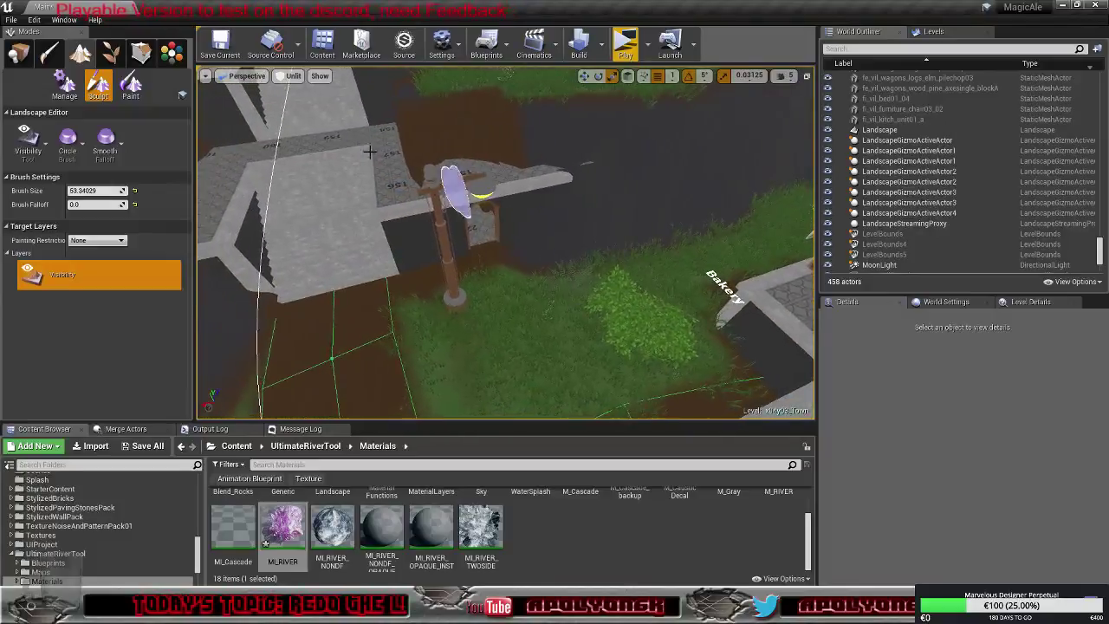
pyautogui.click(131, 84)
pyautogui.click(104, 357)
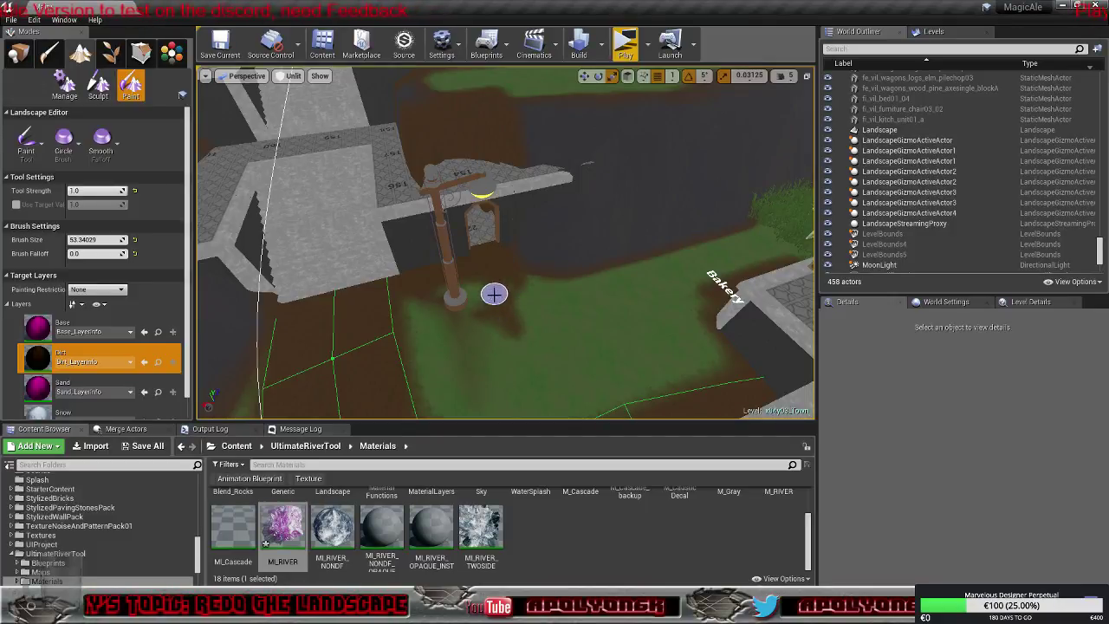
pyautogui.moveTo(494, 295); pyautogui.dragTo(511, 338)
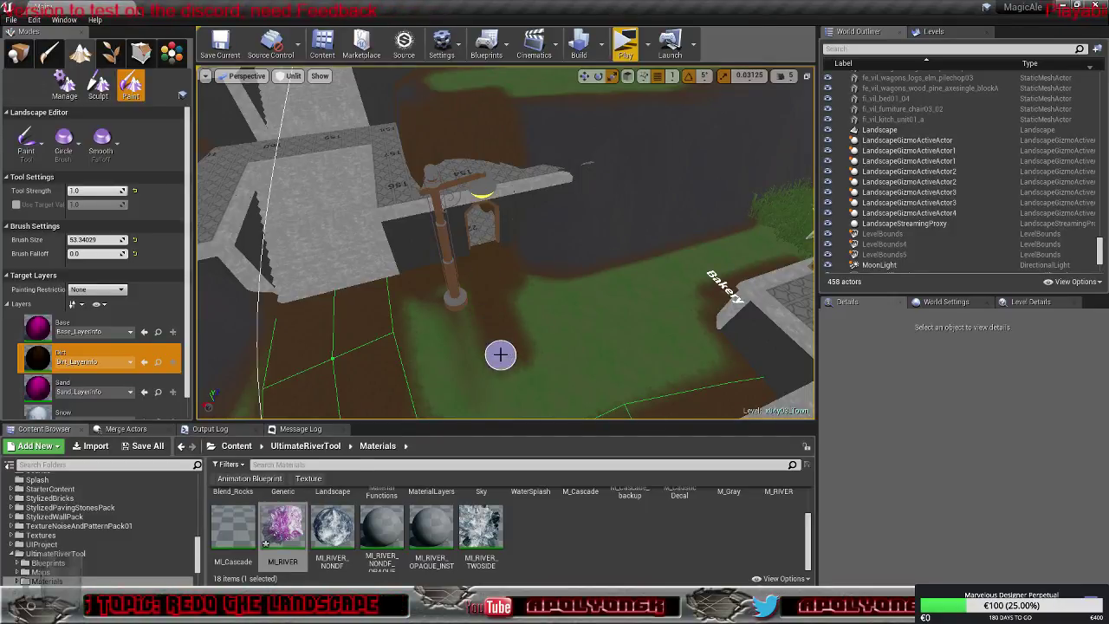
pyautogui.moveTo(523, 386); pyautogui.dragTo(511, 365, button='right')
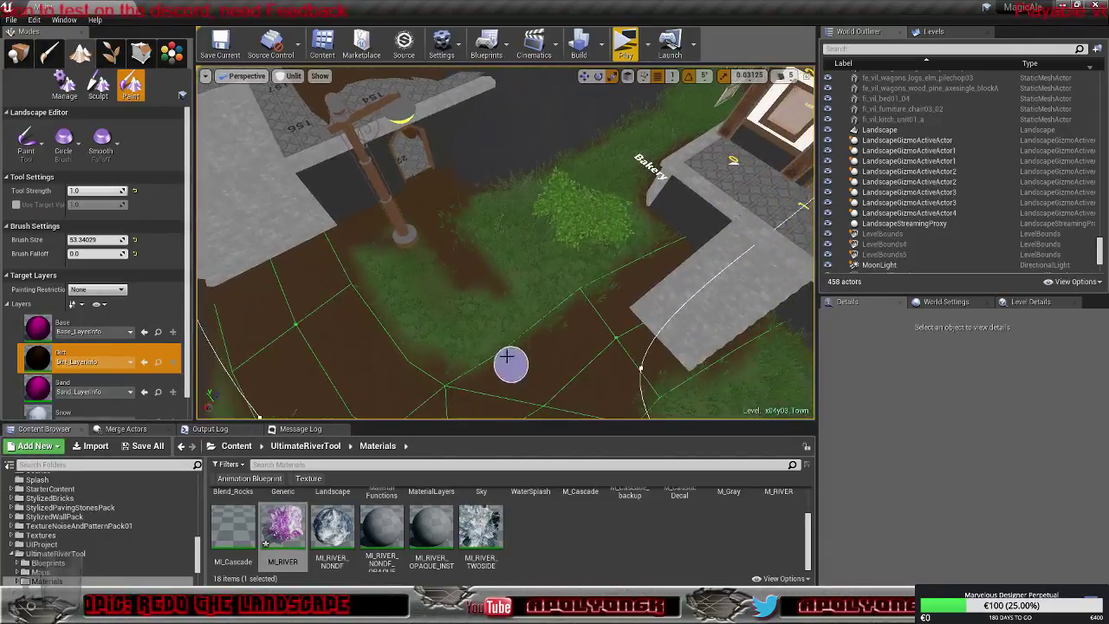
pyautogui.moveTo(472, 270); pyautogui.dragTo(475, 283)
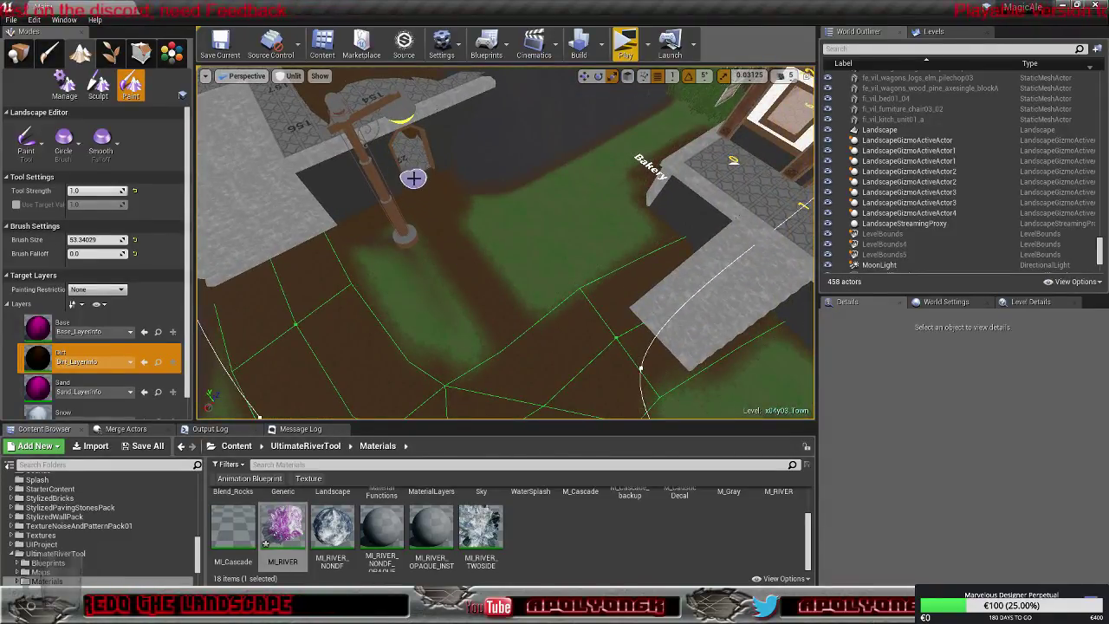
# Use the Visibility sculpt tool to cut away the remaining landscape blocking the corridor behind the underground doorway
pyautogui.moveTo(413, 178)
pyautogui.mouseDown(button='right')
pyautogui.moveTo(460, 192)
pyautogui.moveTo(390, 186)
pyautogui.moveTo(407, 169)
pyautogui.moveTo(442, 173)
pyautogui.moveTo(442, 134)
pyautogui.moveTo(394, 194)
pyautogui.mouseUp(button='right')
pyautogui.press('w')
pyautogui.press('w')
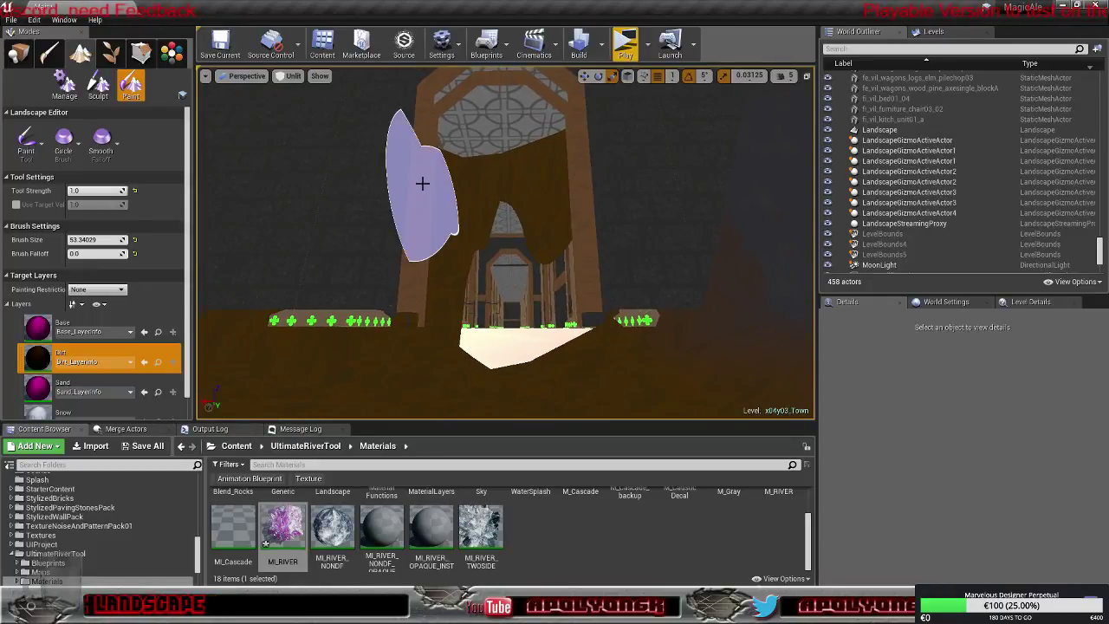
pyautogui.scroll(5, 422, 183)
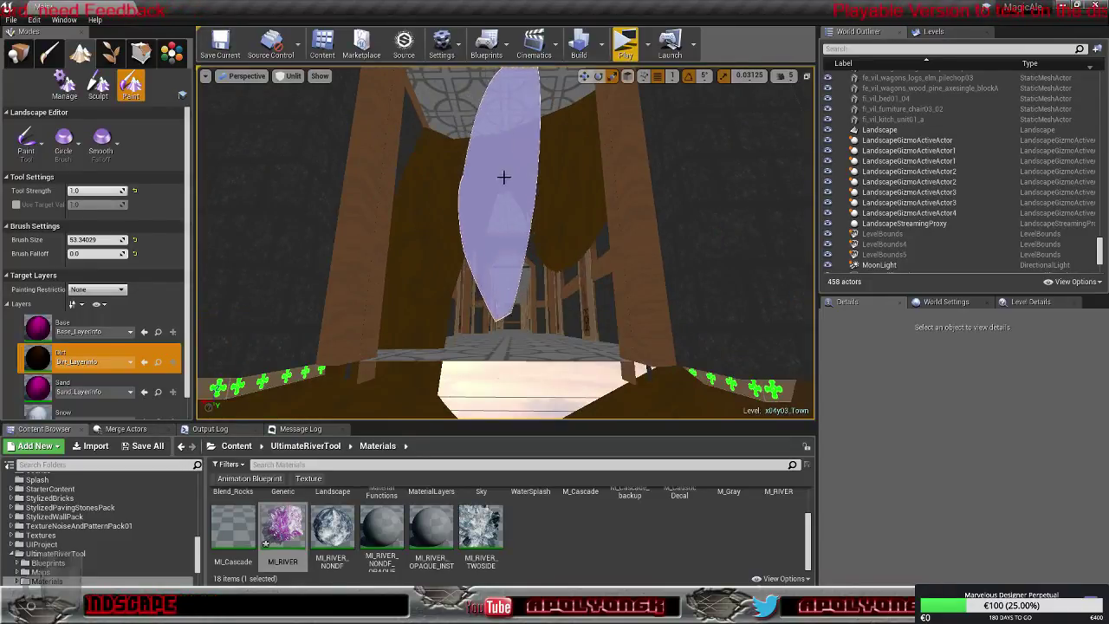
pyautogui.click(99, 84)
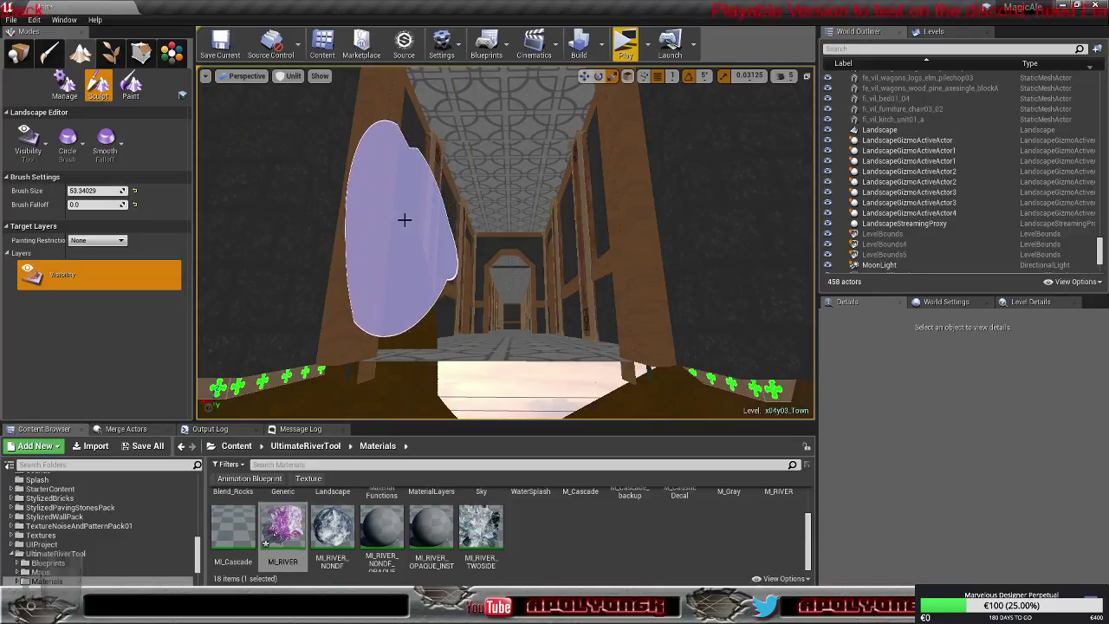
pyautogui.moveTo(414, 247); pyautogui.dragTo(390, 257)
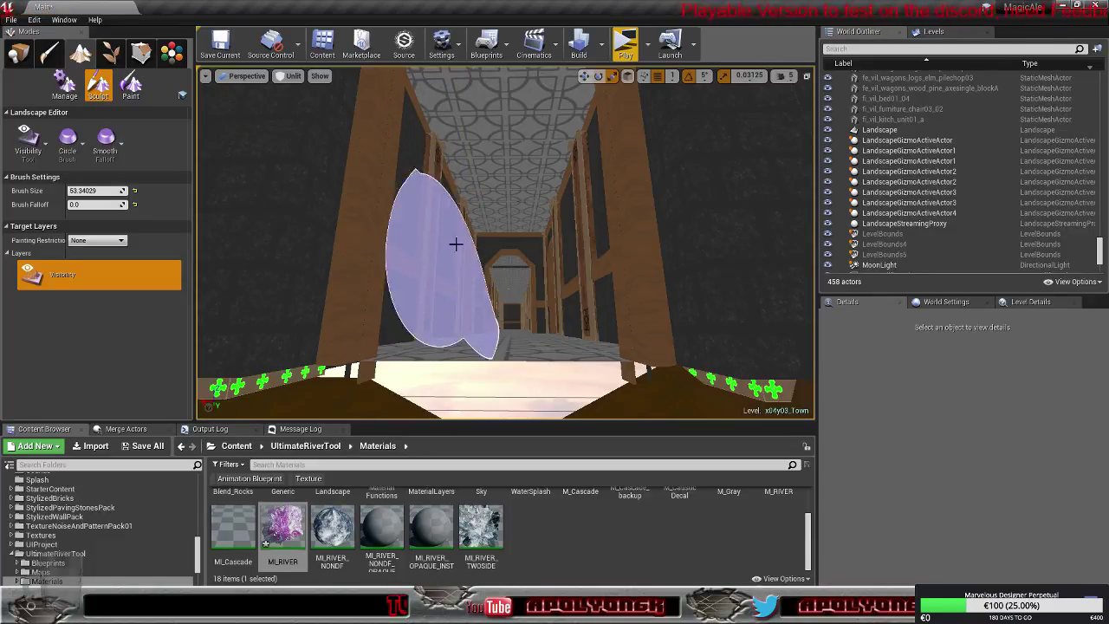
# Examine the terrain around the broken ledge, the underground corridor and the front of the purple-roofed building
pyautogui.press('s')
pyautogui.moveTo(455, 243)
pyautogui.mouseDown(button='right')
pyautogui.moveTo(479, 321)
pyautogui.moveTo(455, 314)
pyautogui.moveTo(456, 240)
pyautogui.mouseUp(button='right')
pyautogui.press('s')
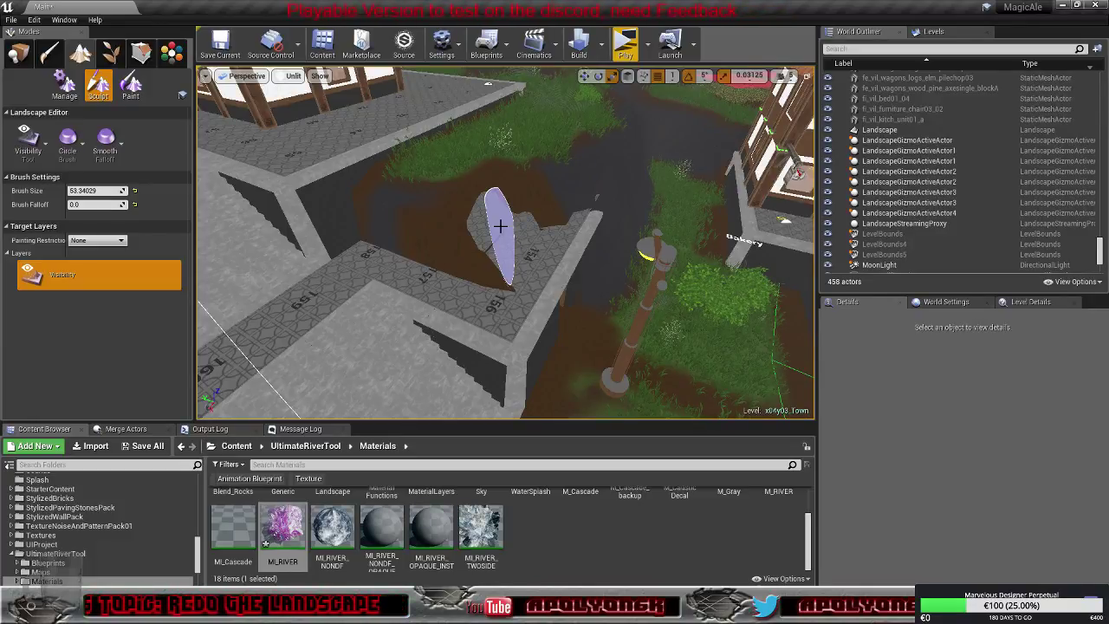
pyautogui.moveTo(514, 239)
pyautogui.mouseDown(button='right')
pyautogui.moveTo(451, 278)
pyautogui.moveTo(589, 213)
pyautogui.moveTo(602, 234)
pyautogui.moveTo(514, 239)
pyautogui.mouseUp(button='right')
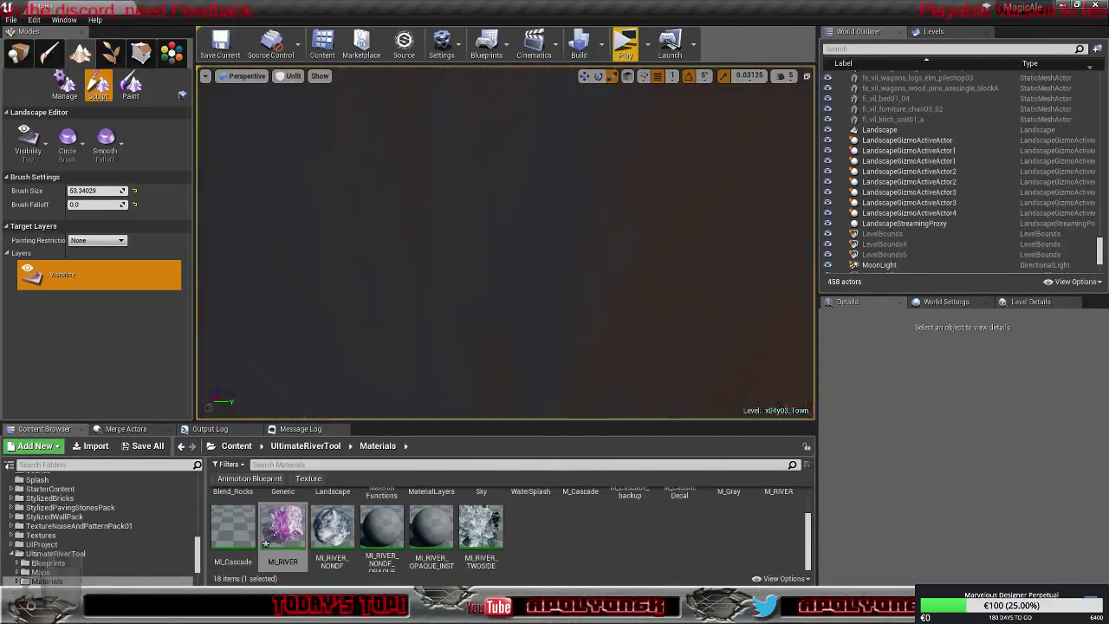
pyautogui.press('w')
pyautogui.moveTo(506, 243)
pyautogui.mouseDown(button='right')
pyautogui.moveTo(485, 199)
pyautogui.moveTo(554, 199)
pyautogui.moveTo(567, 277)
pyautogui.moveTo(502, 227)
pyautogui.moveTo(472, 227)
pyautogui.moveTo(468, 195)
pyautogui.moveTo(542, 241)
pyautogui.moveTo(511, 231)
pyautogui.moveTo(502, 240)
pyautogui.moveTo(518, 246)
pyautogui.moveTo(506, 254)
pyautogui.moveTo(535, 240)
pyautogui.moveTo(511, 239)
pyautogui.mouseUp(button='right')
pyautogui.press('s')
pyautogui.press('w')
pyautogui.press('s')
pyautogui.press('s')
pyautogui.moveTo(381, 173); pyautogui.dragTo(385, 175, button='right')
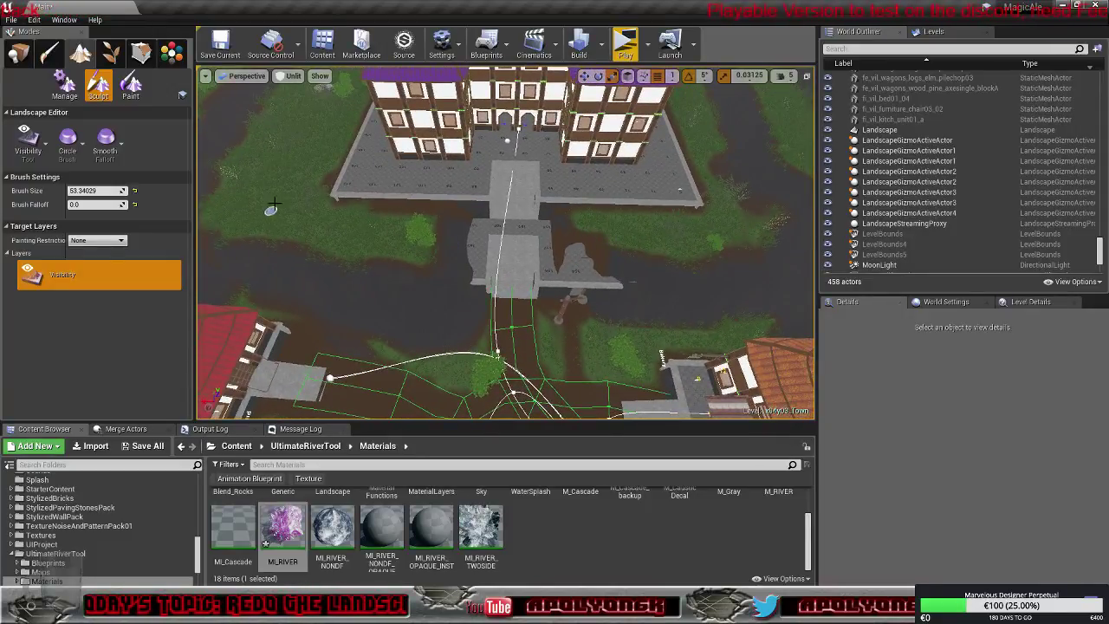
# Switch to the Flatten tool with brush size 250 and flatten the ground around the broken ledge and across the front of the stairs
pyautogui.click(30, 140)
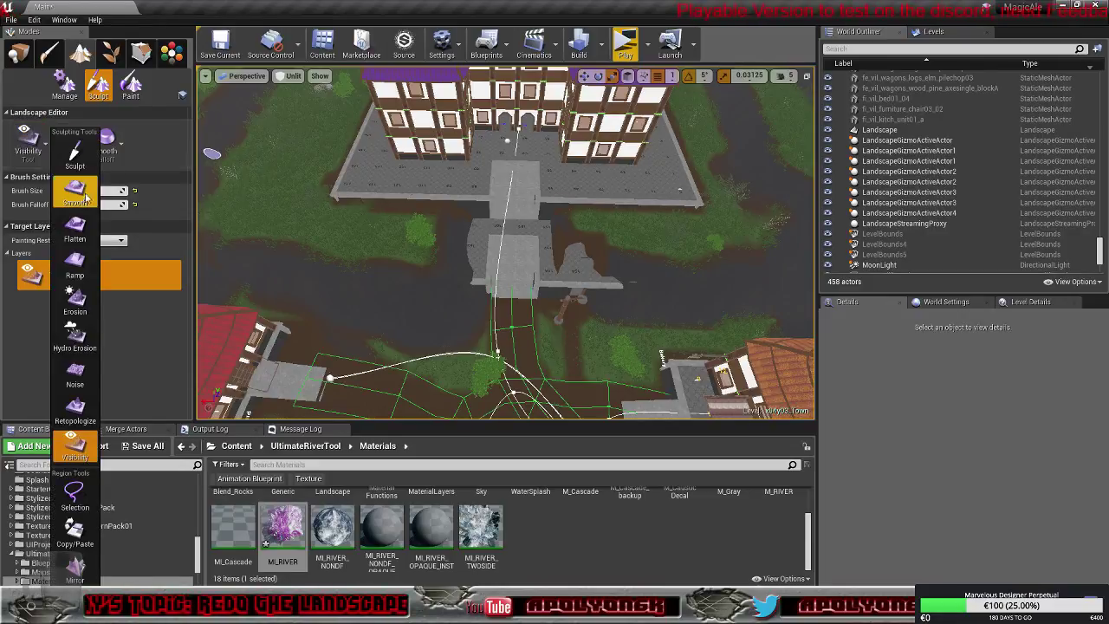
pyautogui.click(78, 229)
pyautogui.moveTo(481, 314); pyautogui.dragTo(519, 317, button='right')
pyautogui.press('w')
pyautogui.click(91, 287)
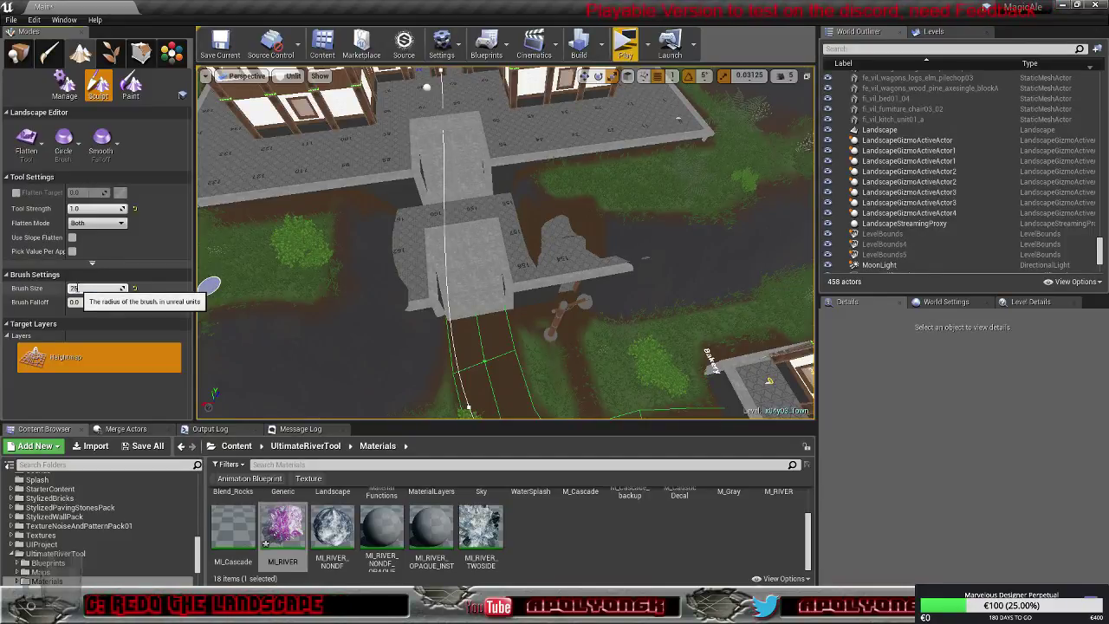
pyautogui.write('250')
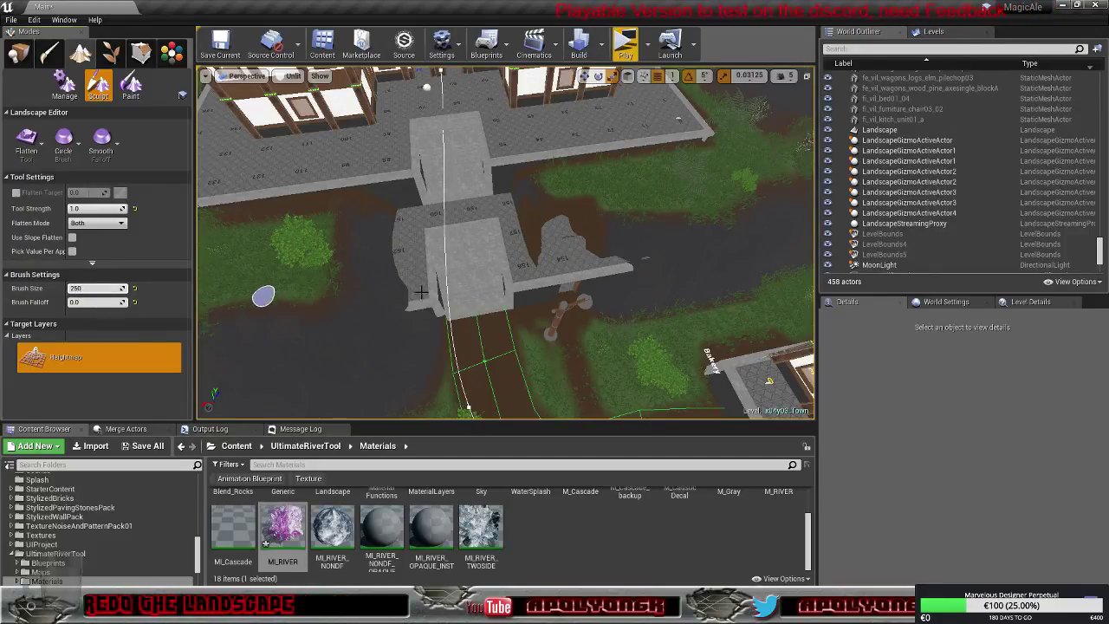
pyautogui.click(98, 287)
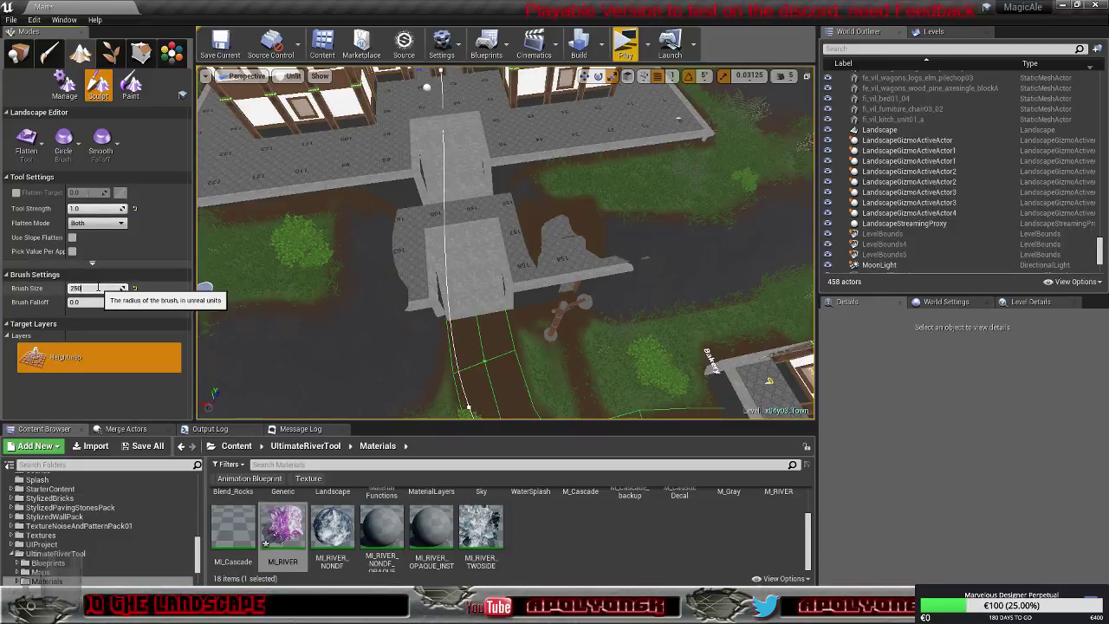
pyautogui.press('Return')
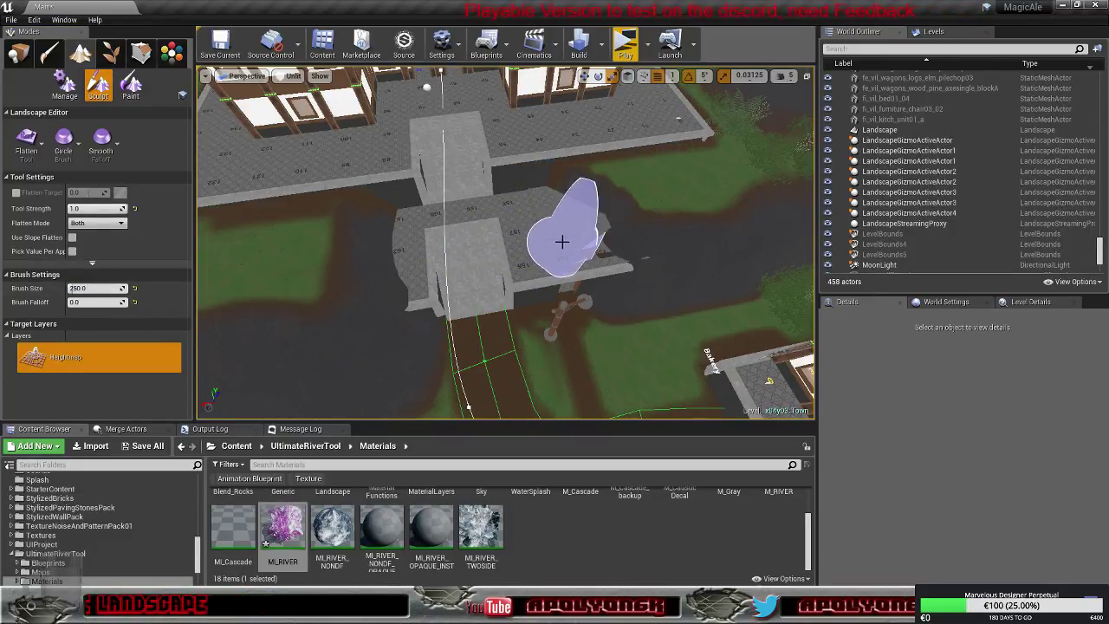
pyautogui.moveTo(552, 216)
pyautogui.mouseDown()
pyautogui.moveTo(624, 208)
pyautogui.moveTo(571, 234)
pyautogui.moveTo(646, 231)
pyautogui.moveTo(622, 231)
pyautogui.moveTo(607, 262)
pyautogui.moveTo(564, 257)
pyautogui.moveTo(597, 255)
pyautogui.moveTo(559, 280)
pyautogui.moveTo(664, 250)
pyautogui.moveTo(639, 240)
pyautogui.moveTo(656, 220)
pyautogui.moveTo(643, 232)
pyautogui.mouseUp()
pyautogui.click(644, 223)
pyautogui.moveTo(570, 258)
pyautogui.mouseDown()
pyautogui.moveTo(515, 286)
pyautogui.moveTo(430, 282)
pyautogui.moveTo(443, 301)
pyautogui.moveTo(396, 313)
pyautogui.moveTo(290, 315)
pyautogui.moveTo(346, 296)
pyautogui.moveTo(382, 267)
pyautogui.moveTo(287, 262)
pyautogui.moveTo(384, 235)
pyautogui.moveTo(260, 245)
pyautogui.moveTo(268, 297)
pyautogui.moveTo(251, 312)
pyautogui.moveTo(346, 317)
pyautogui.moveTo(302, 320)
pyautogui.mouseUp()
# Flatten the ground between the purple-roofed building's entrance stairs and the red-roofed house
pyautogui.moveTo(303, 320)
pyautogui.mouseDown(button='right')
pyautogui.moveTo(260, 299)
pyautogui.moveTo(316, 302)
pyautogui.moveTo(279, 309)
pyautogui.moveTo(369, 295)
pyautogui.moveTo(392, 308)
pyautogui.moveTo(381, 311)
pyautogui.moveTo(448, 316)
pyautogui.mouseUp(button='right')
pyautogui.press('s')
pyautogui.press('d')
pyautogui.press('w')
pyautogui.press('a')
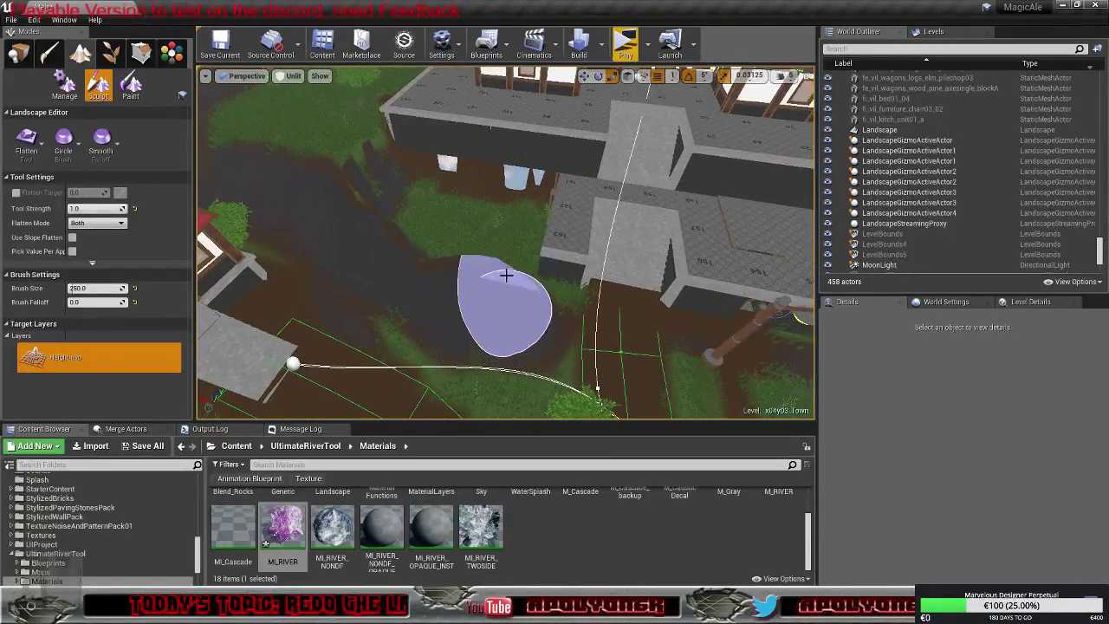
pyautogui.moveTo(506, 275)
pyautogui.mouseDown()
pyautogui.moveTo(525, 297)
pyautogui.moveTo(513, 279)
pyautogui.moveTo(514, 319)
pyautogui.moveTo(486, 290)
pyautogui.mouseUp()
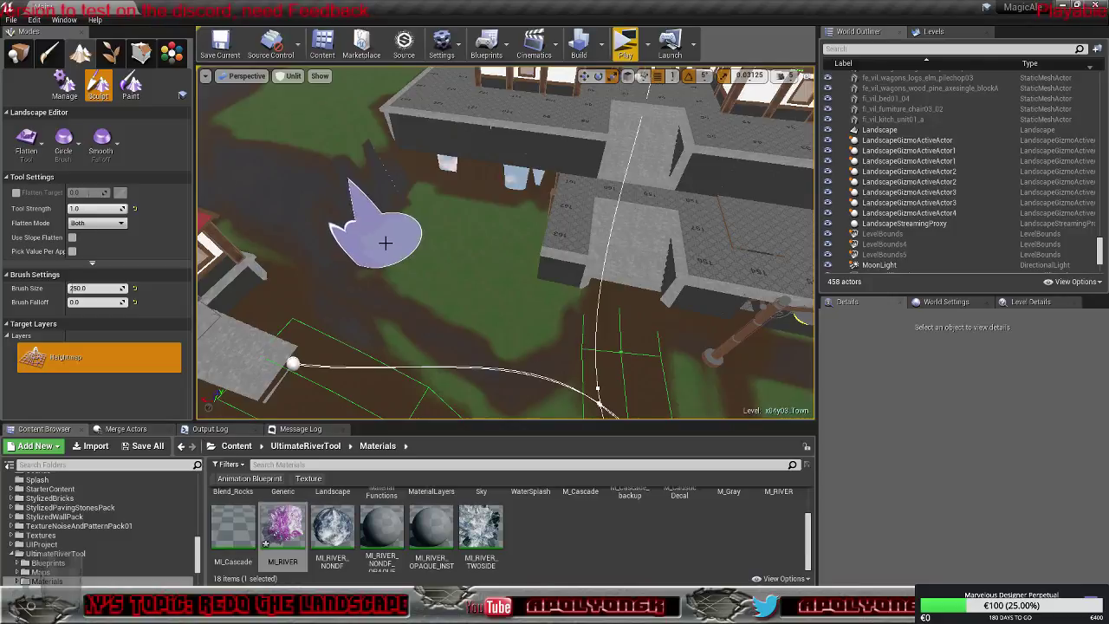
# Inspect the ground around the purple-roofed building and the underground corridor past the lamp post for leftover landscape
pyautogui.moveTo(478, 290); pyautogui.dragTo(520, 312, button='right')
pyautogui.moveTo(505, 242); pyautogui.dragTo(663, 256, button='right')
pyautogui.moveTo(505, 312); pyautogui.dragTo(505, 343, button='right')
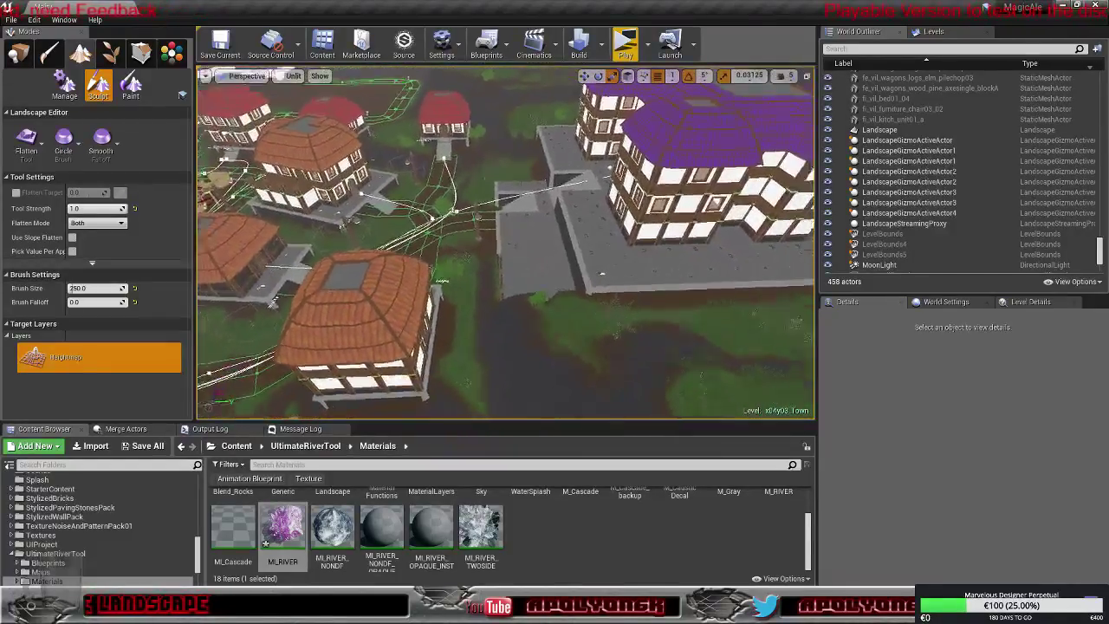
pyautogui.moveTo(505, 242); pyautogui.dragTo(477, 241, button='right')
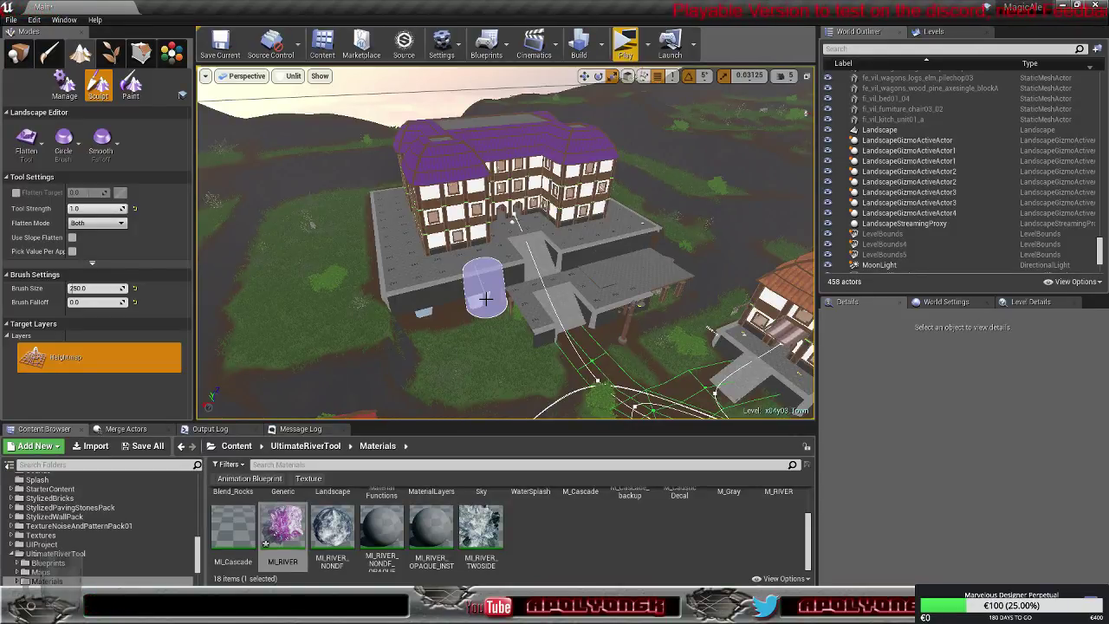
pyautogui.moveTo(605, 277)
pyautogui.mouseDown(button='right')
pyautogui.moveTo(538, 347)
pyautogui.moveTo(615, 346)
pyautogui.moveTo(424, 351)
pyautogui.mouseUp(button='right')
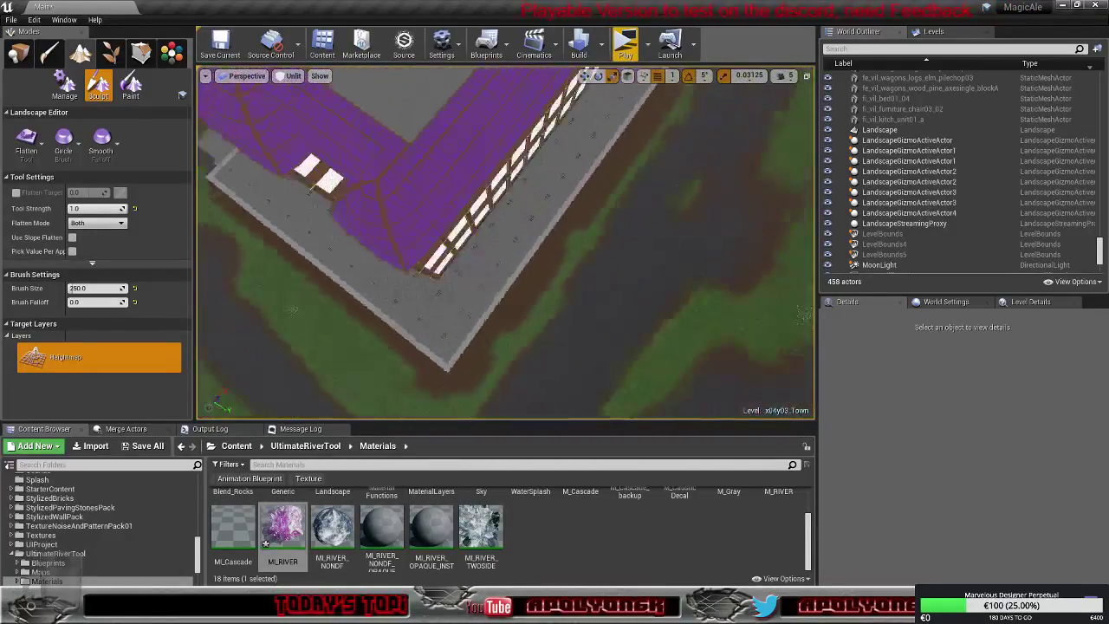
pyautogui.moveTo(424, 351); pyautogui.dragTo(519, 349, button='right')
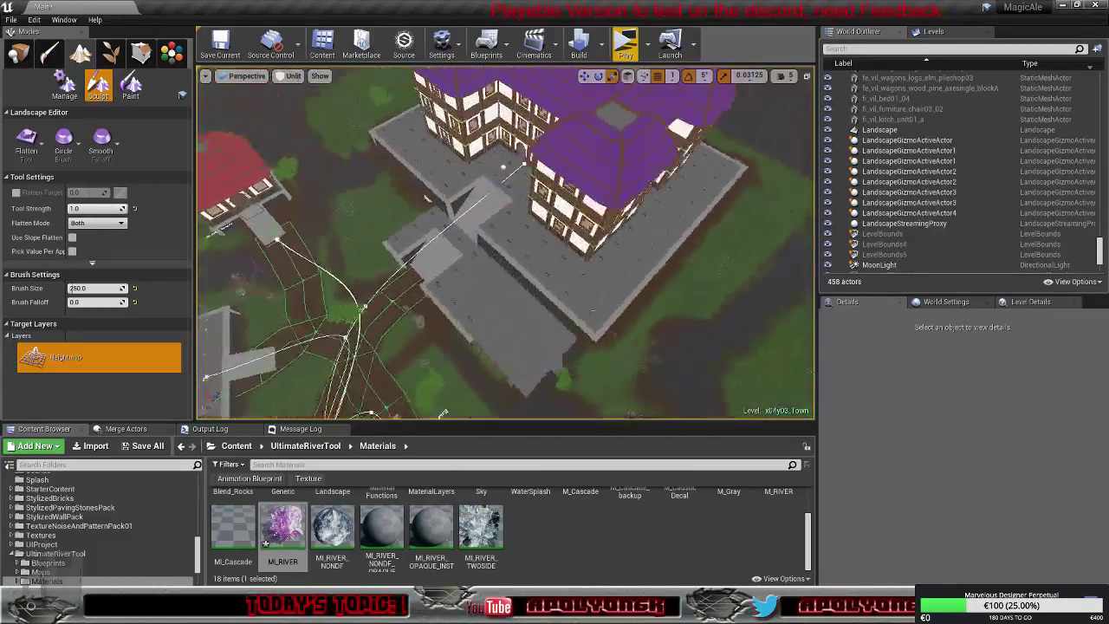
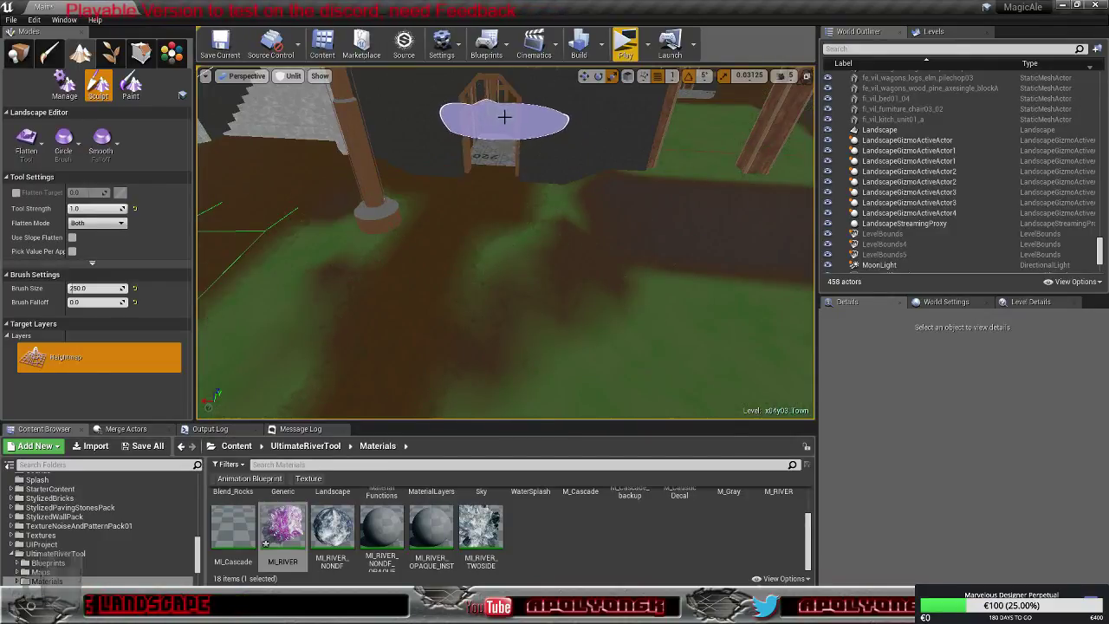
pyautogui.moveTo(504, 117)
pyautogui.mouseDown(button='right')
pyautogui.moveTo(504, 130)
pyautogui.moveTo(508, 78)
pyautogui.moveTo(511, 199)
pyautogui.moveTo(506, 178)
pyautogui.moveTo(530, 186)
pyautogui.mouseUp(button='right')
pyautogui.press('w')
pyautogui.press('s')
pyautogui.press('w')
pyautogui.press('w')
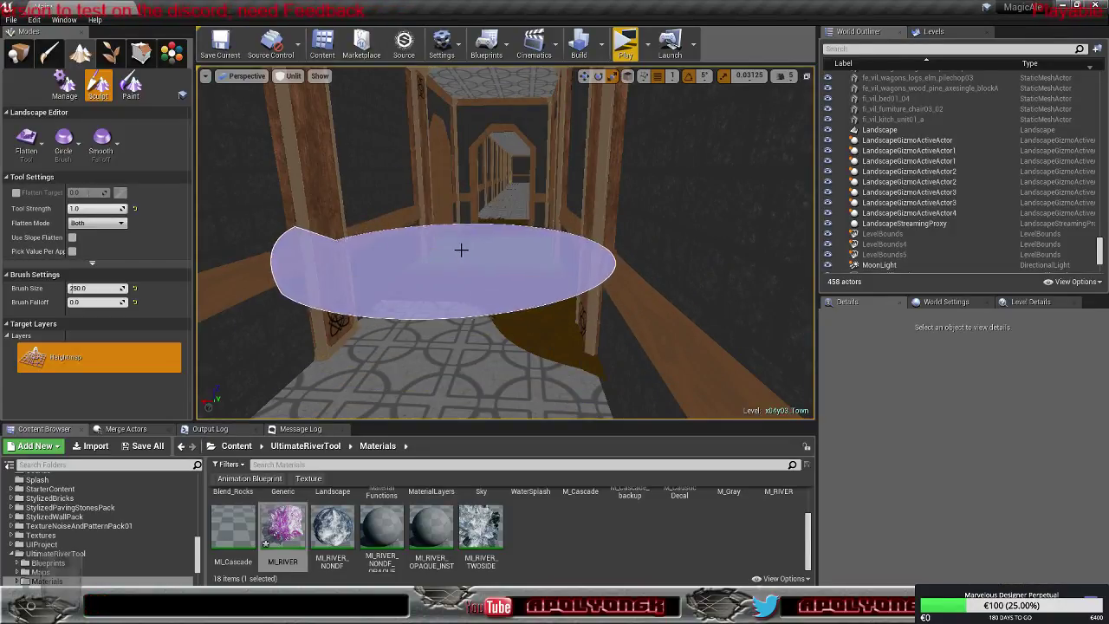
pyautogui.press('s')
pyautogui.moveTo(485, 208); pyautogui.dragTo(473, 236, button='right')
pyautogui.moveTo(502, 121); pyautogui.dragTo(501, 123, button='right')
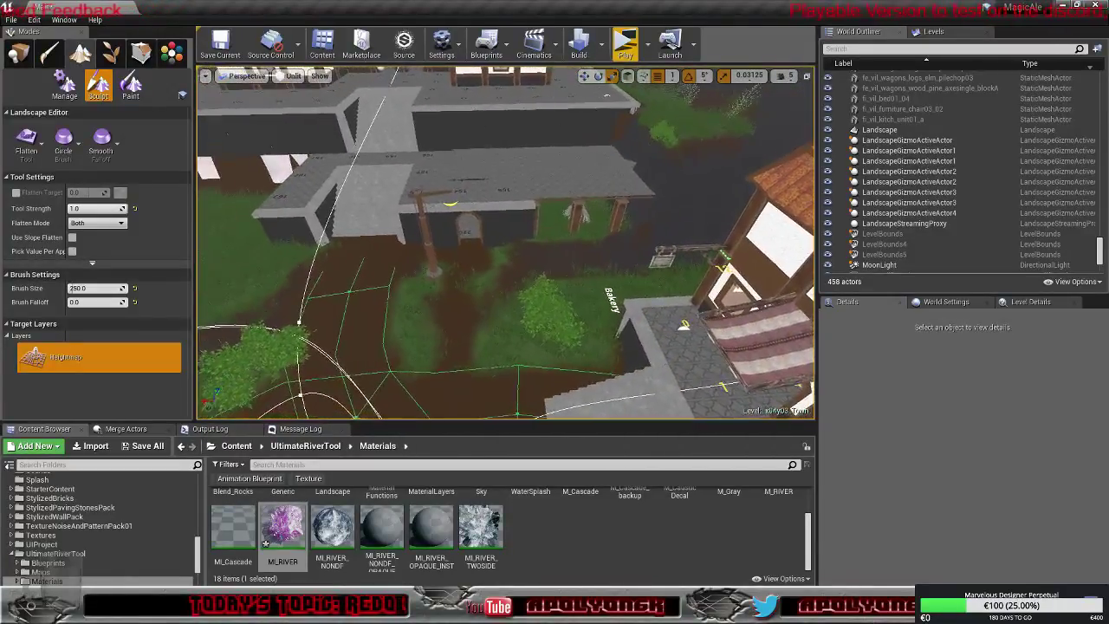
# Flatten the ground over the ledge beside the purple-roofed building, and the grass on the opposite side of the stairs near the red-roofed house
pyautogui.moveTo(506, 242); pyautogui.dragTo(389, 243, button='right')
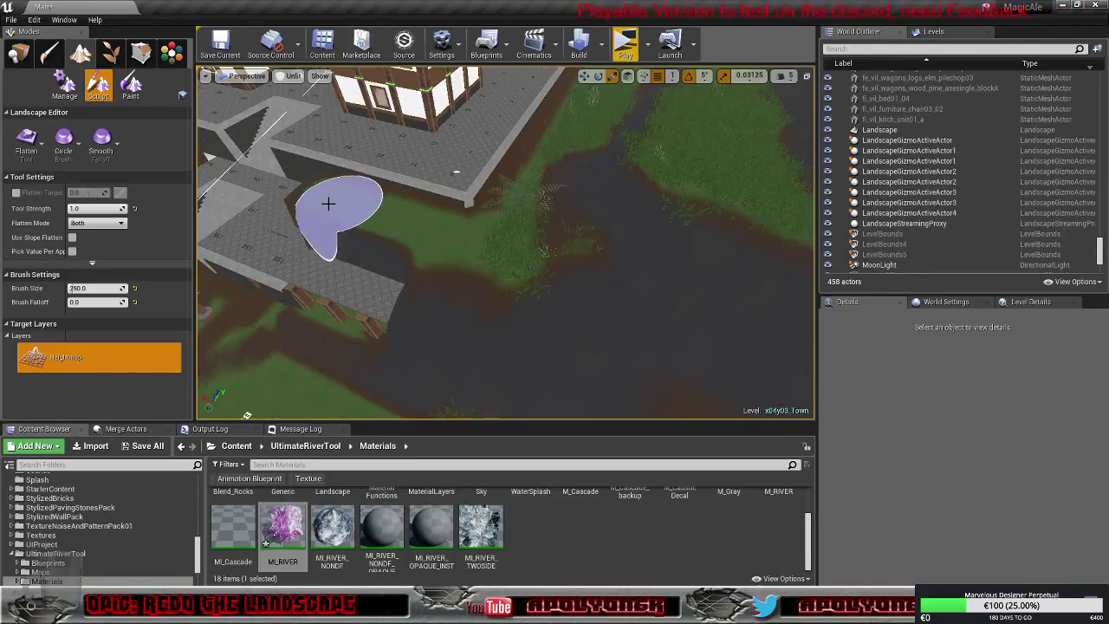
pyautogui.moveTo(326, 235)
pyautogui.mouseDown()
pyautogui.moveTo(396, 272)
pyautogui.moveTo(322, 216)
pyautogui.mouseUp()
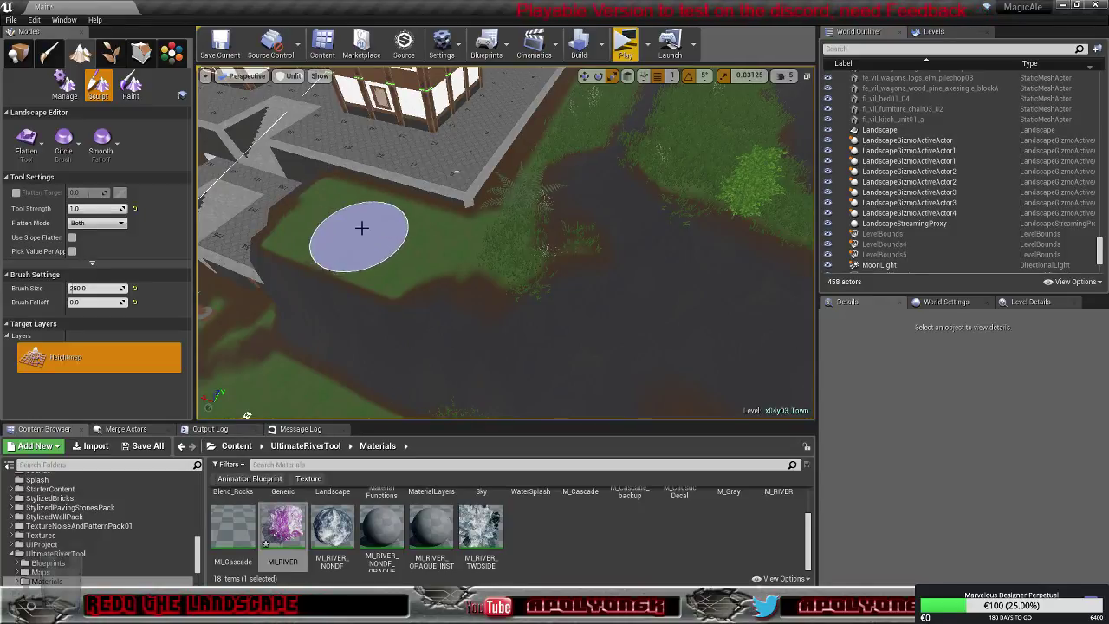
pyautogui.moveTo(362, 228)
pyautogui.mouseDown(button='right')
pyautogui.moveTo(442, 247)
pyautogui.moveTo(476, 239)
pyautogui.moveTo(511, 260)
pyautogui.moveTo(498, 238)
pyautogui.moveTo(572, 225)
pyautogui.mouseUp(button='right')
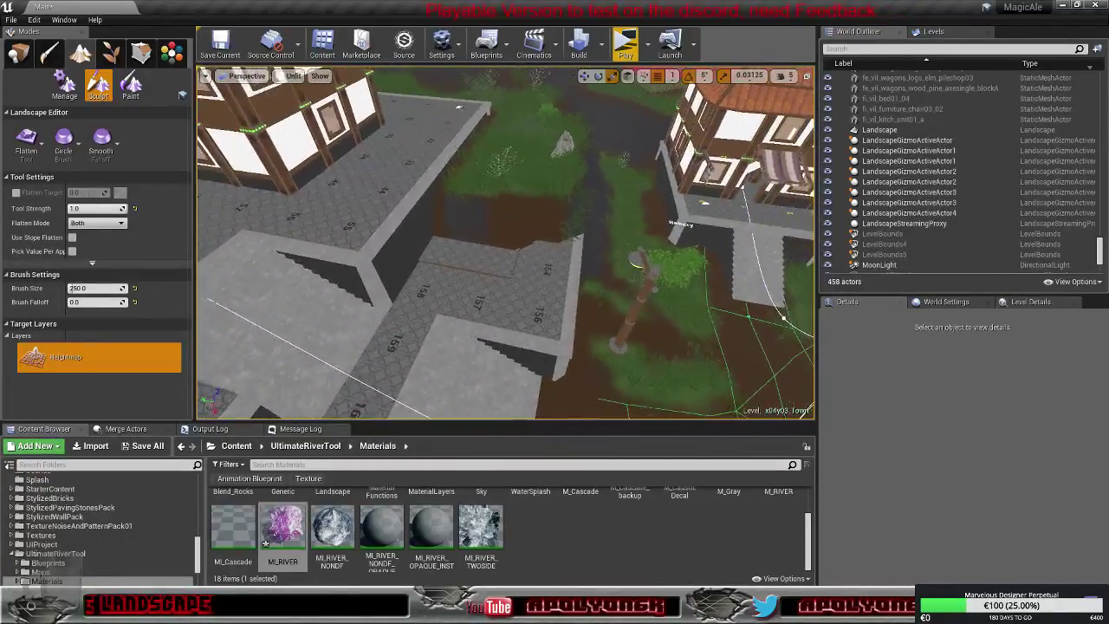
pyautogui.moveTo(414, 229); pyautogui.dragTo(329, 209, button='right')
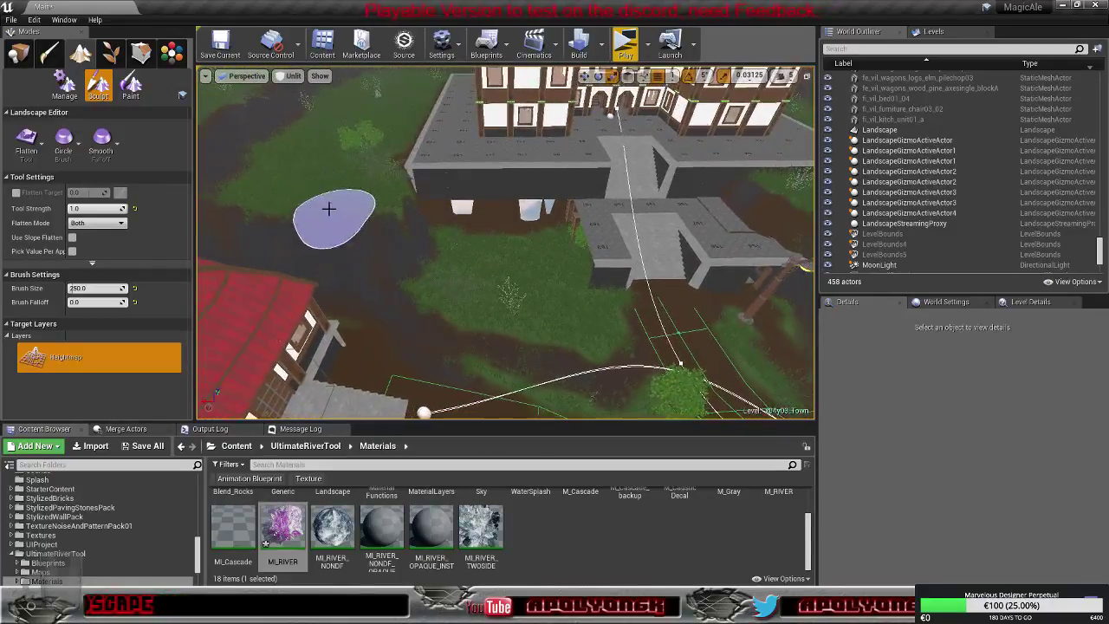
pyautogui.moveTo(329, 209)
pyautogui.mouseDown()
pyautogui.moveTo(341, 181)
pyautogui.moveTo(402, 154)
pyautogui.mouseUp()
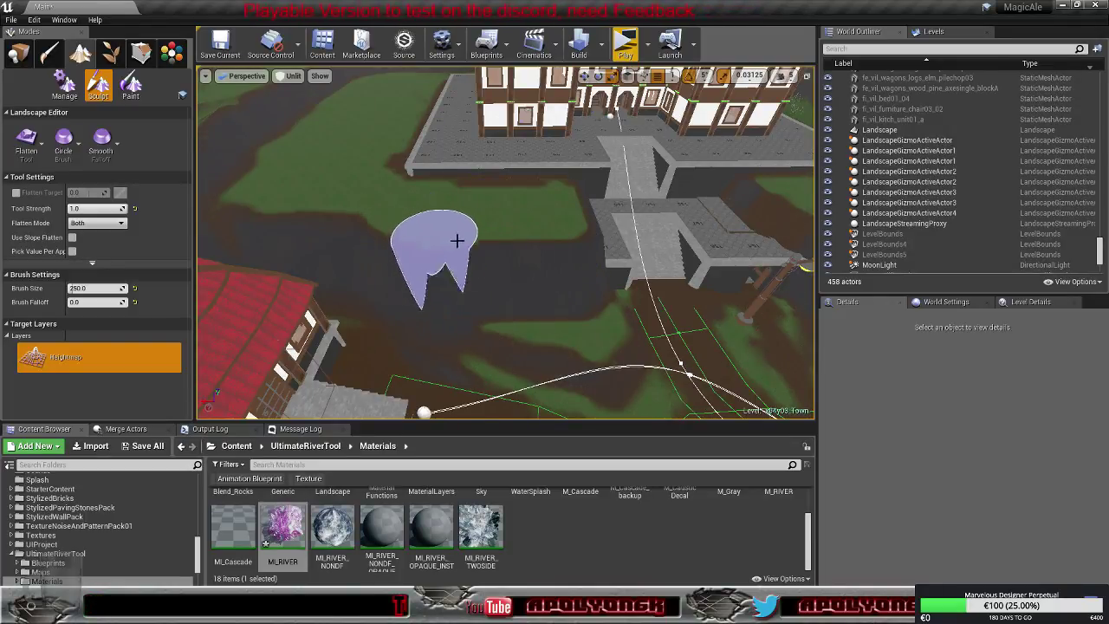
# Check the underground corridor for protruding grass and lower the raised ground beside the entrance stairs with the Smooth tool
pyautogui.press('w')
pyautogui.moveTo(506, 243)
pyautogui.mouseDown(button='right')
pyautogui.moveTo(447, 274)
pyautogui.moveTo(523, 251)
pyautogui.moveTo(485, 241)
pyautogui.moveTo(520, 257)
pyautogui.moveTo(496, 250)
pyautogui.moveTo(528, 246)
pyautogui.moveTo(542, 260)
pyautogui.moveTo(502, 260)
pyautogui.moveTo(506, 242)
pyautogui.mouseUp(button='right')
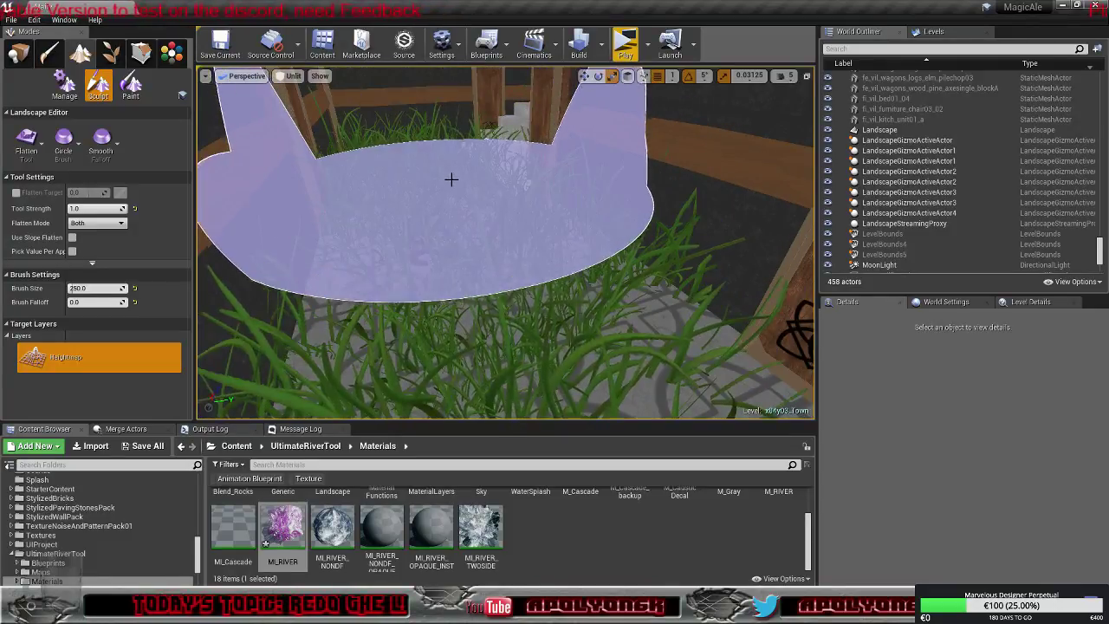
pyautogui.moveTo(450, 179); pyautogui.dragTo(451, 178, button='right')
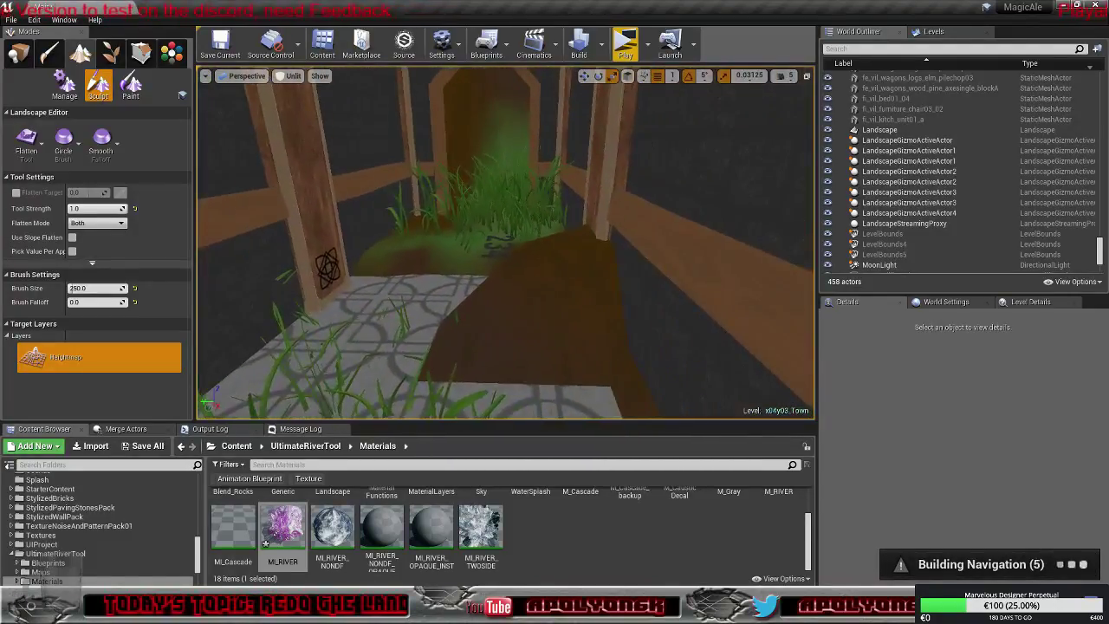
pyautogui.moveTo(423, 296); pyautogui.dragTo(423, 296, button='right')
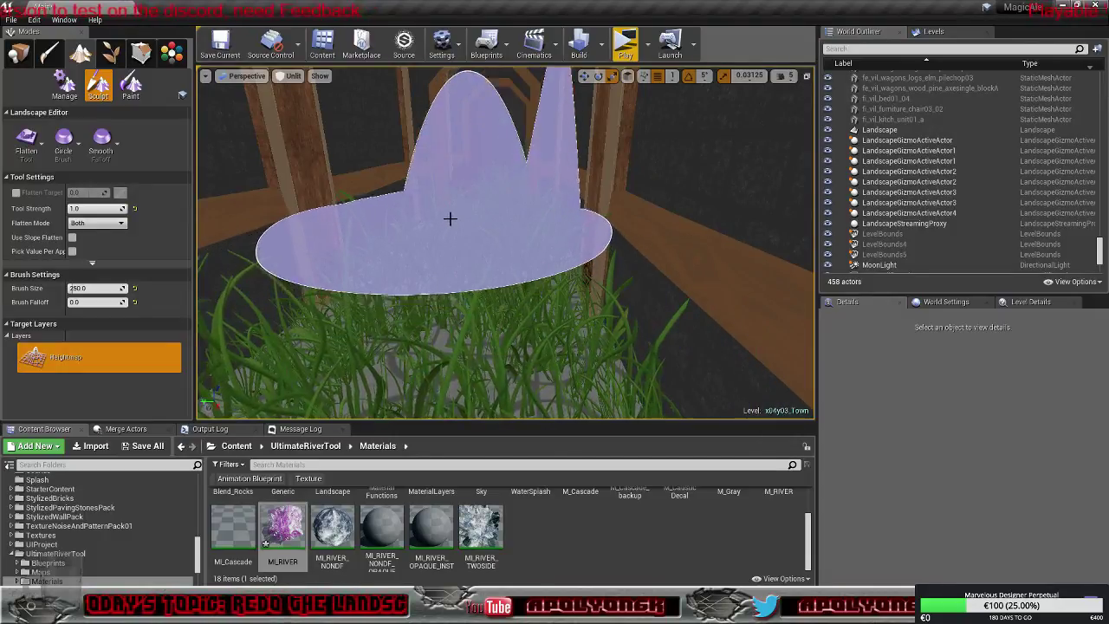
pyautogui.moveTo(465, 203); pyautogui.dragTo(465, 203, button='right')
pyautogui.moveTo(462, 251); pyautogui.dragTo(462, 251, button='right')
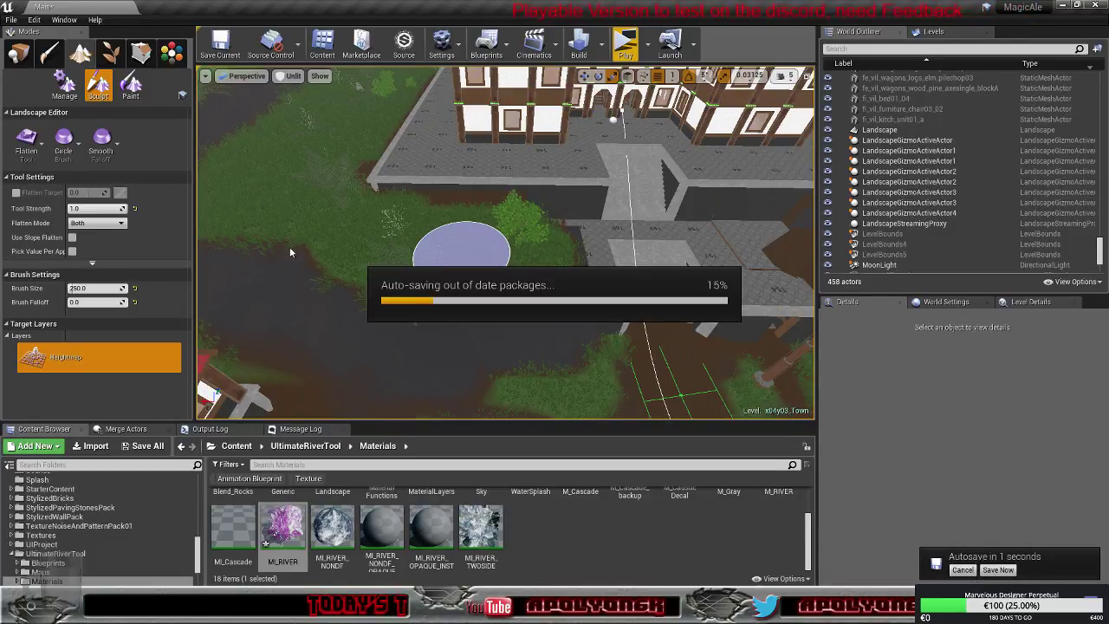
pyautogui.click(27, 145)
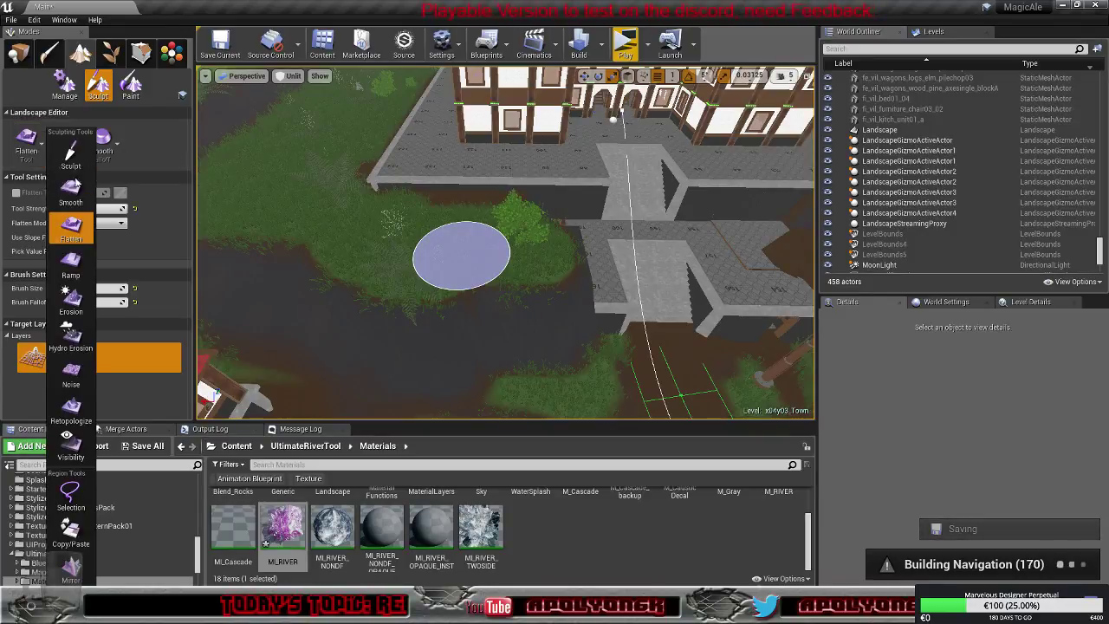
pyautogui.click(72, 188)
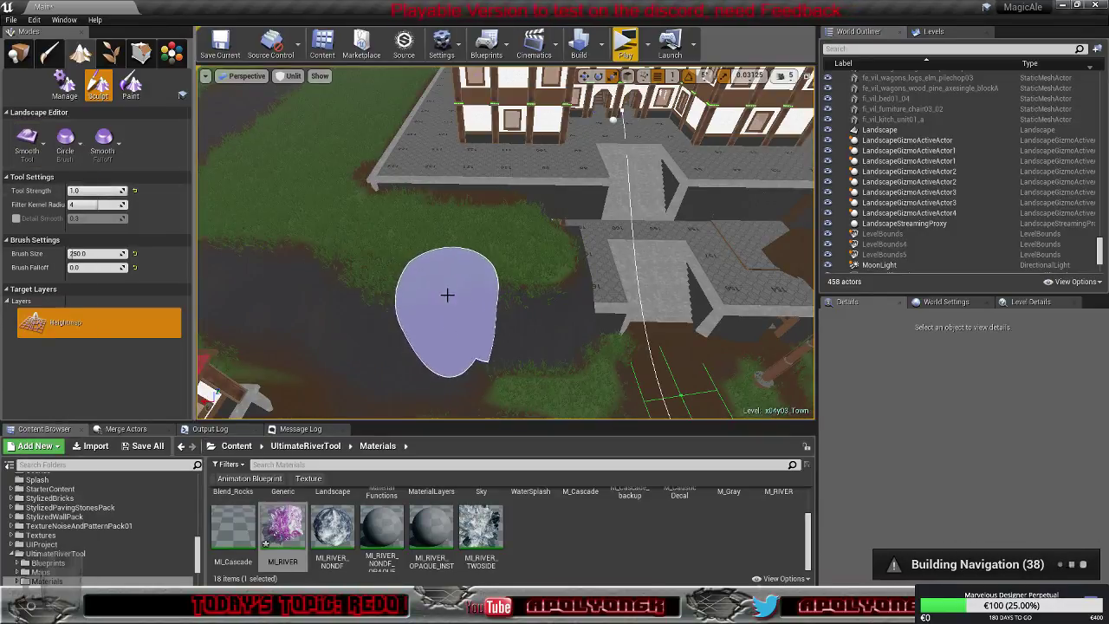
pyautogui.moveTo(447, 296)
pyautogui.mouseDown()
pyautogui.moveTo(549, 252)
pyautogui.moveTo(474, 271)
pyautogui.moveTo(542, 259)
pyautogui.moveTo(501, 256)
pyautogui.moveTo(549, 300)
pyautogui.moveTo(445, 333)
pyautogui.moveTo(562, 333)
pyautogui.moveTo(317, 296)
pyautogui.moveTo(421, 268)
pyautogui.moveTo(286, 238)
pyautogui.moveTo(403, 235)
pyautogui.moveTo(350, 222)
pyautogui.moveTo(408, 218)
pyautogui.moveTo(296, 224)
pyautogui.moveTo(454, 223)
pyautogui.mouseUp()
pyautogui.moveTo(374, 228); pyautogui.dragTo(419, 264)
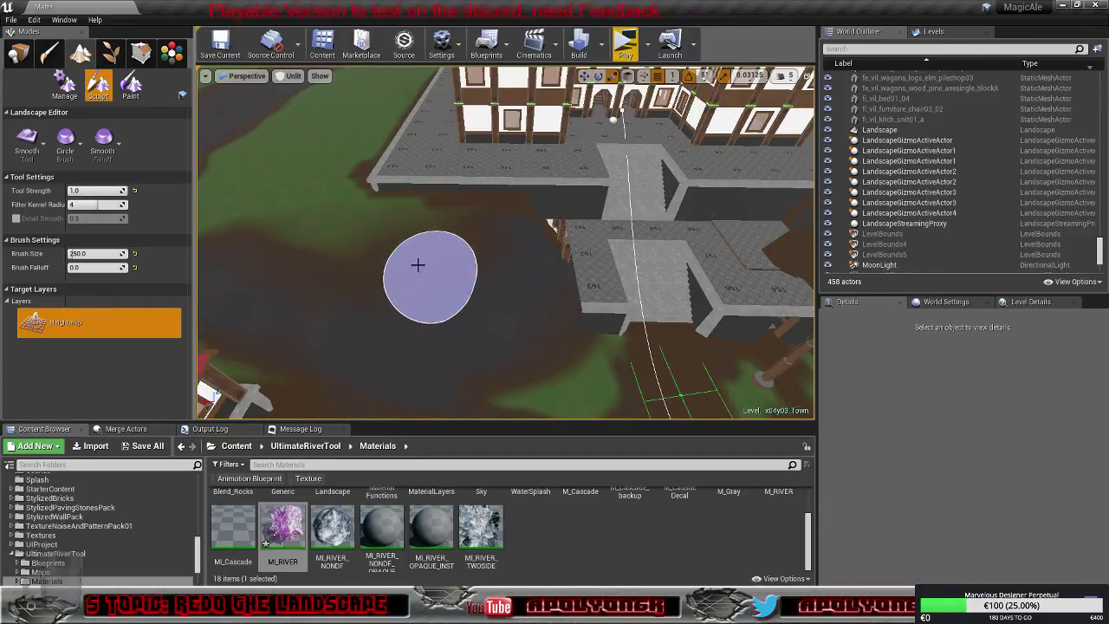
# Inspect the ground around the purple-roofed building's entrance stairs and the underground corridor for leftover terrain and grass
pyautogui.moveTo(419, 263)
pyautogui.mouseDown(button='right')
pyautogui.moveTo(212, 294)
pyautogui.moveTo(316, 260)
pyautogui.moveTo(290, 256)
pyautogui.mouseUp(button='right')
pyautogui.moveTo(494, 301); pyautogui.dragTo(404, 275, button='right')
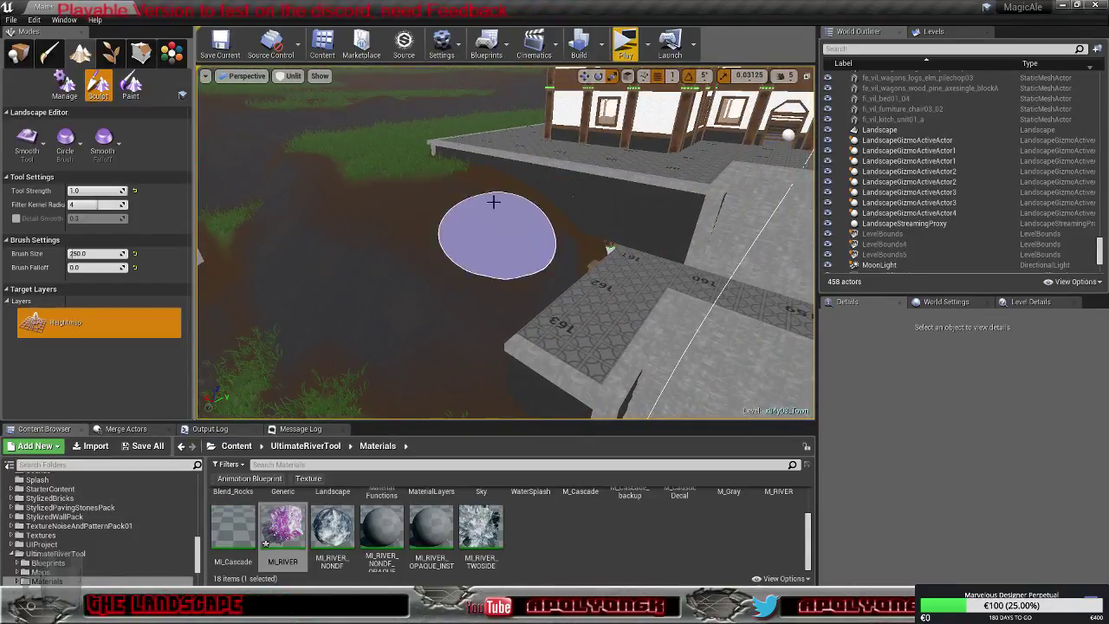
pyautogui.moveTo(329, 242)
pyautogui.mouseDown(button='right')
pyautogui.moveTo(399, 260)
pyautogui.moveTo(485, 251)
pyautogui.mouseUp(button='right')
pyautogui.moveTo(393, 263)
pyautogui.mouseDown(button='right')
pyautogui.moveTo(411, 285)
pyautogui.moveTo(394, 262)
pyautogui.mouseUp(button='right')
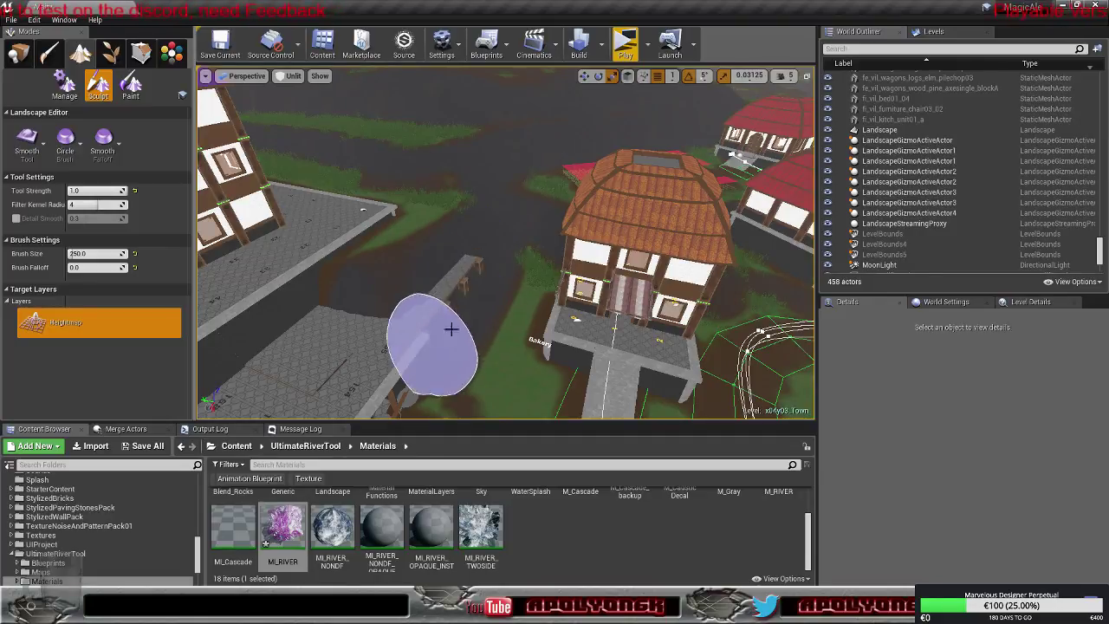
pyautogui.moveTo(390, 375)
pyautogui.mouseDown(button='right')
pyautogui.moveTo(264, 390)
pyautogui.moveTo(424, 359)
pyautogui.moveTo(368, 377)
pyautogui.moveTo(308, 376)
pyautogui.moveTo(382, 377)
pyautogui.moveTo(357, 358)
pyautogui.moveTo(376, 219)
pyautogui.mouseUp(button='right')
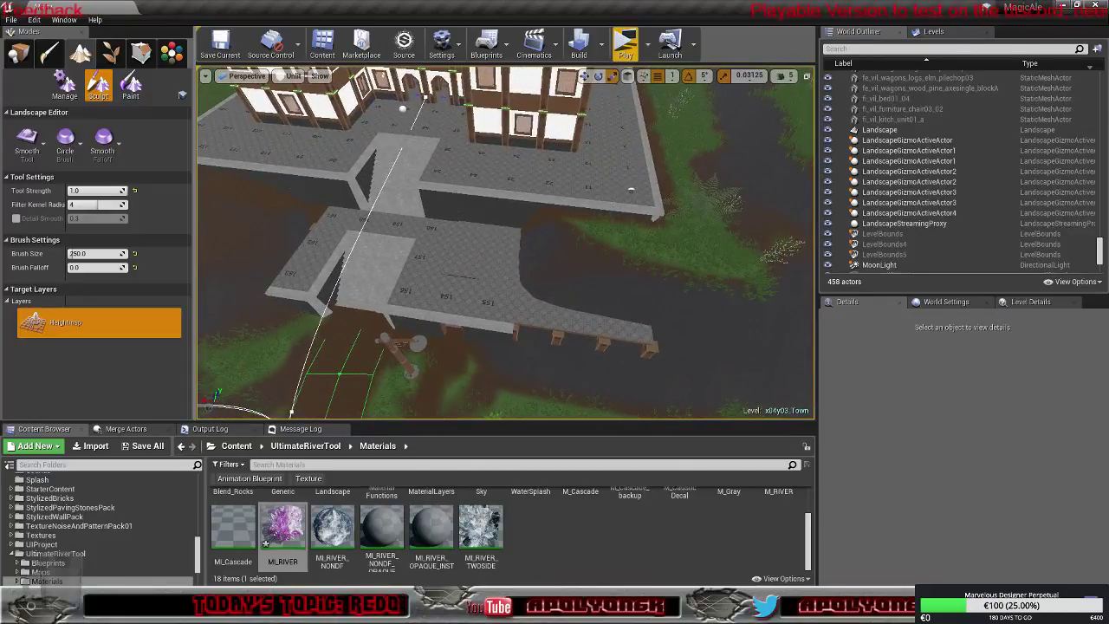
pyautogui.moveTo(377, 219)
pyautogui.mouseDown(button='right')
pyautogui.moveTo(496, 250)
pyautogui.moveTo(451, 234)
pyautogui.moveTo(507, 239)
pyautogui.moveTo(368, 219)
pyautogui.moveTo(383, 227)
pyautogui.mouseUp(button='right')
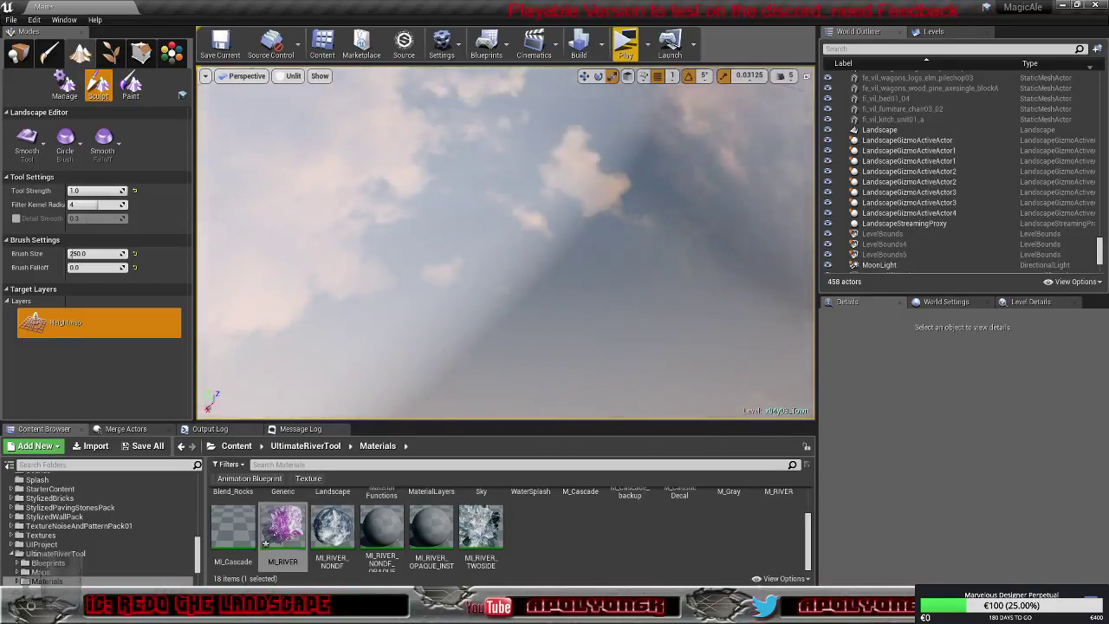
pyautogui.moveTo(506, 243); pyautogui.dragTo(329, 225, button='right')
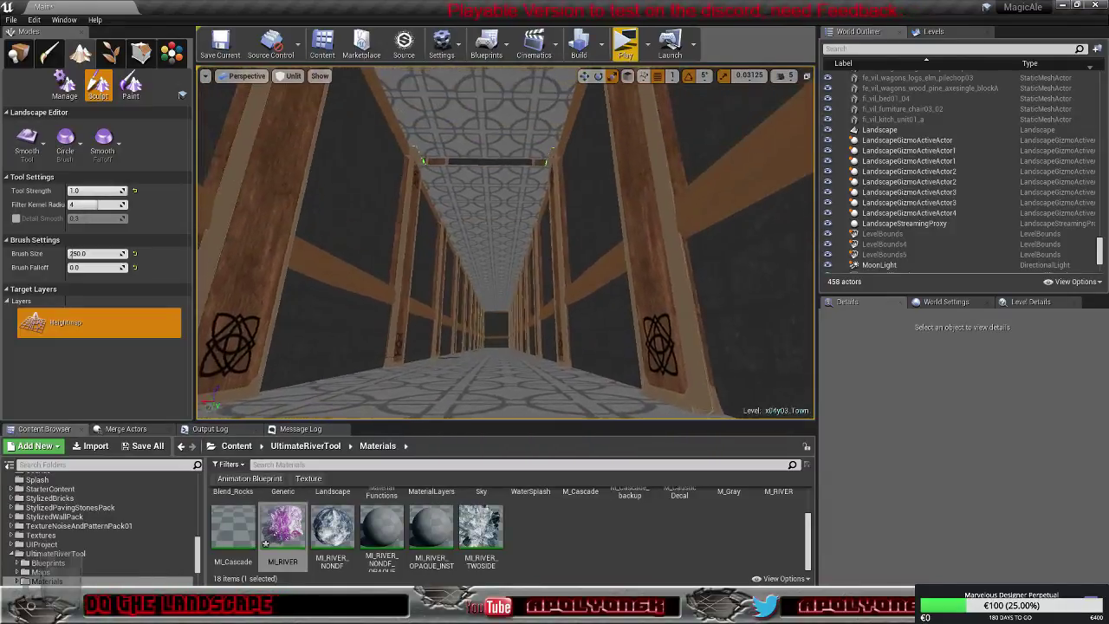
pyautogui.moveTo(505, 242); pyautogui.dragTo(251, 233, button='right')
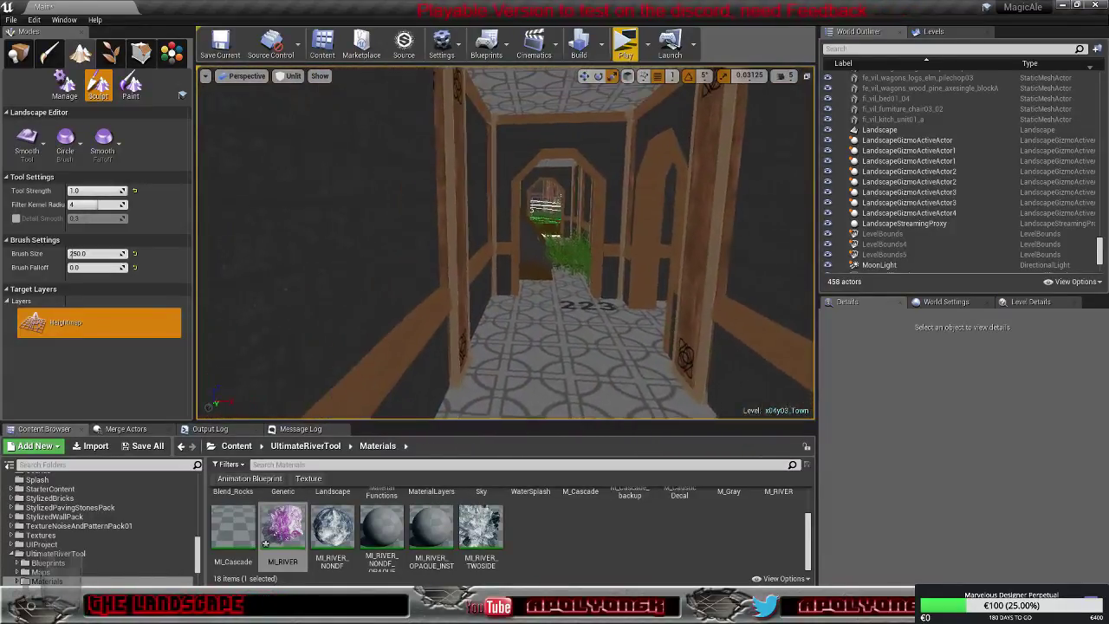
pyautogui.press('w')
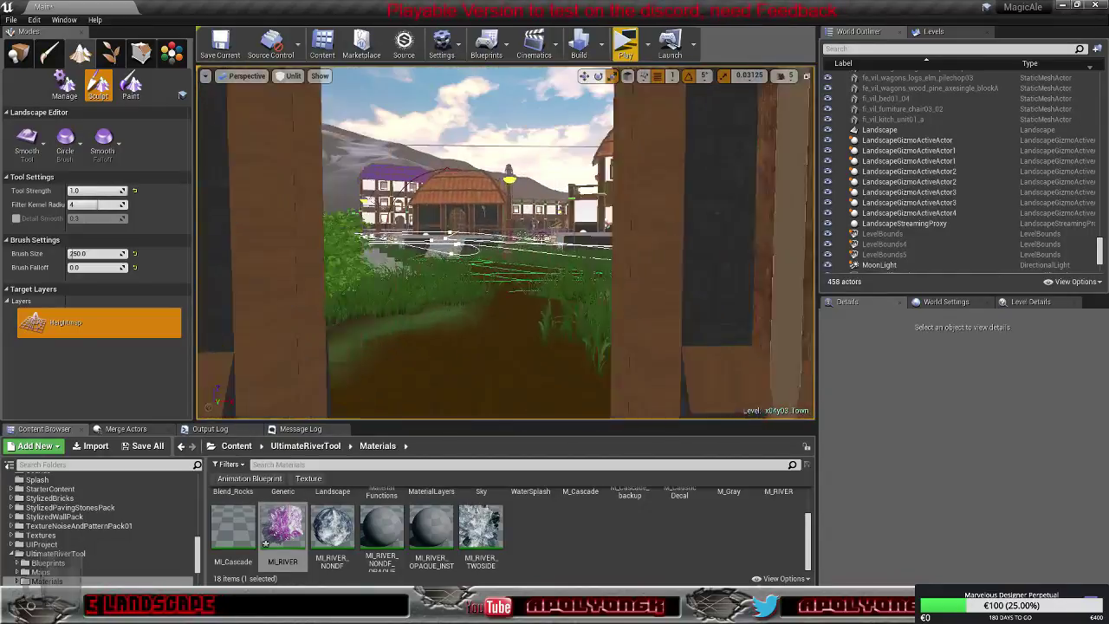
pyautogui.moveTo(506, 243); pyautogui.dragTo(719, 290, button='right')
pyautogui.press('s')
pyautogui.moveTo(520, 202); pyautogui.dragTo(552, 191, button='right')
pyautogui.moveTo(504, 230); pyautogui.dragTo(512, 233, button='right')
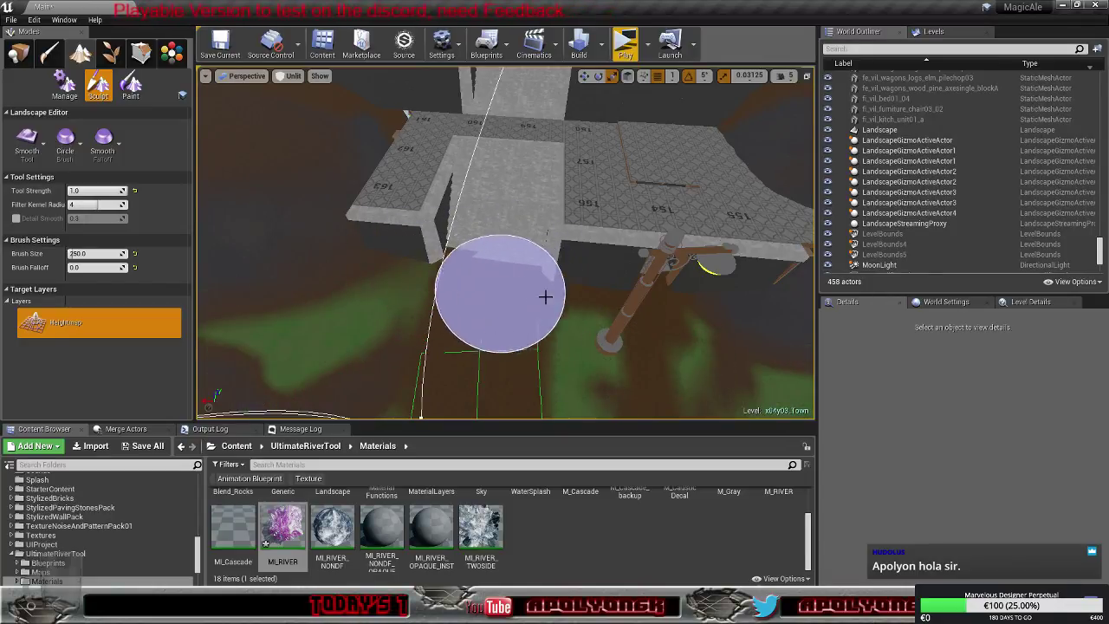
# Survey the landscape around the two large purple-roofed buildings and the road network across the town
pyautogui.moveTo(501, 283)
pyautogui.mouseDown(button='right')
pyautogui.moveTo(373, 303)
pyautogui.moveTo(320, 269)
pyautogui.moveTo(247, 270)
pyautogui.moveTo(227, 256)
pyautogui.moveTo(502, 283)
pyautogui.mouseUp(button='right')
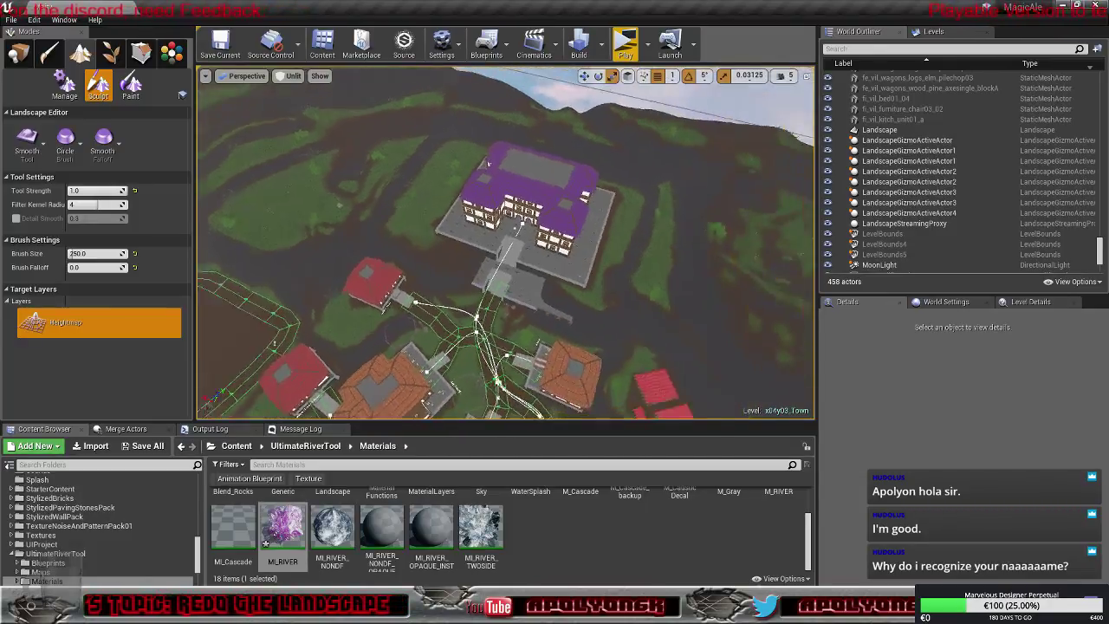
pyautogui.moveTo(506, 243); pyautogui.dragTo(346, 234, button='right')
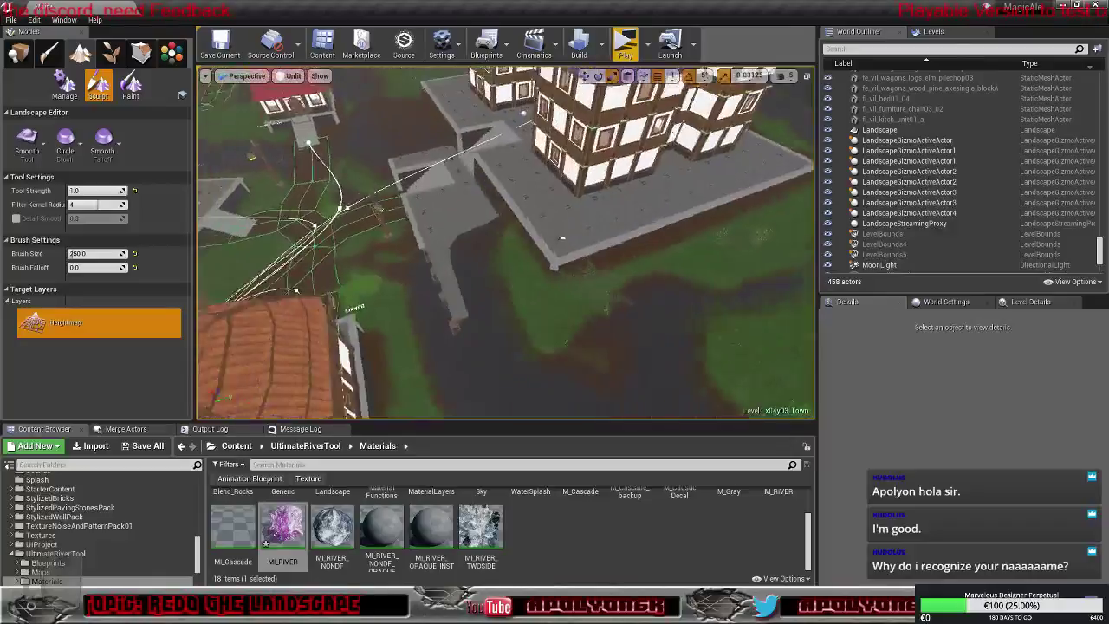
pyautogui.moveTo(506, 242); pyautogui.dragTo(347, 234, button='right')
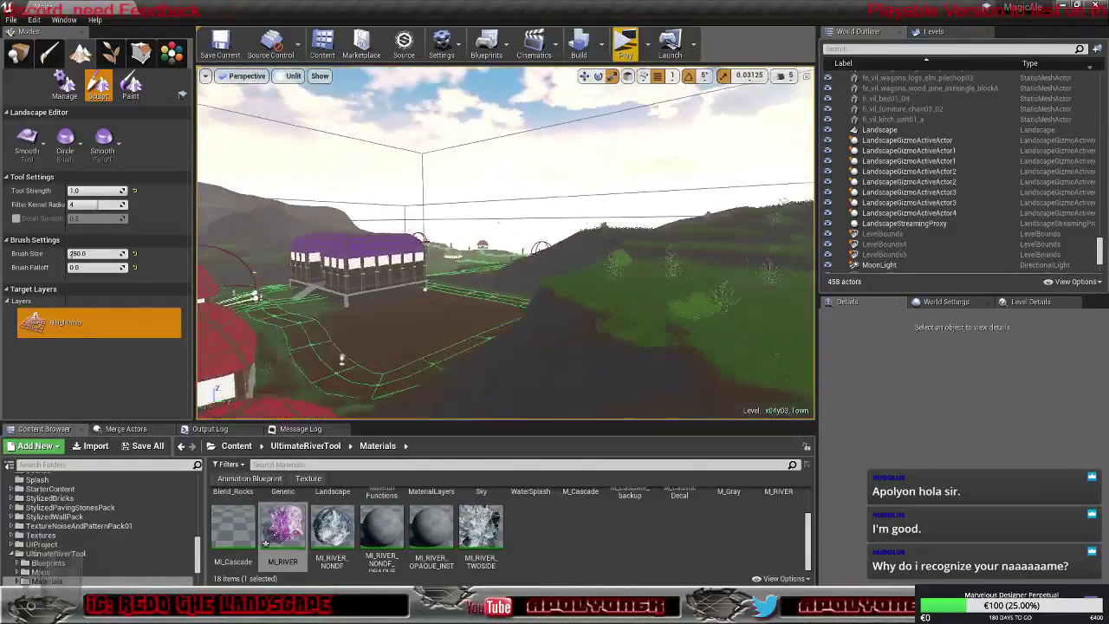
pyautogui.moveTo(506, 243); pyautogui.dragTo(530, 244, button='right')
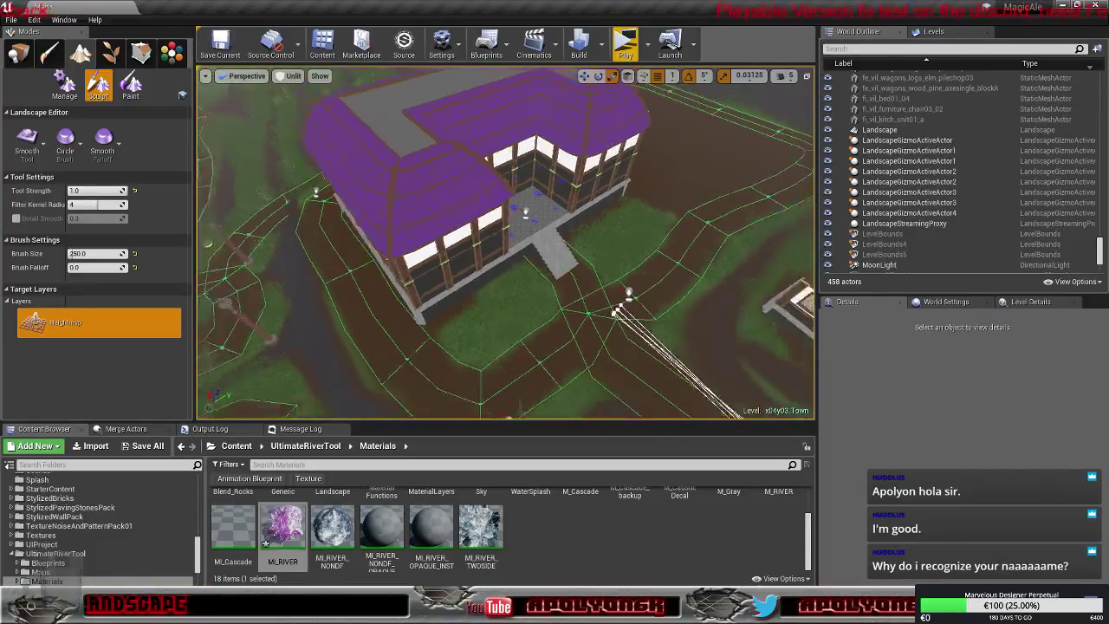
pyautogui.moveTo(505, 243); pyautogui.dragTo(675, 244, button='right')
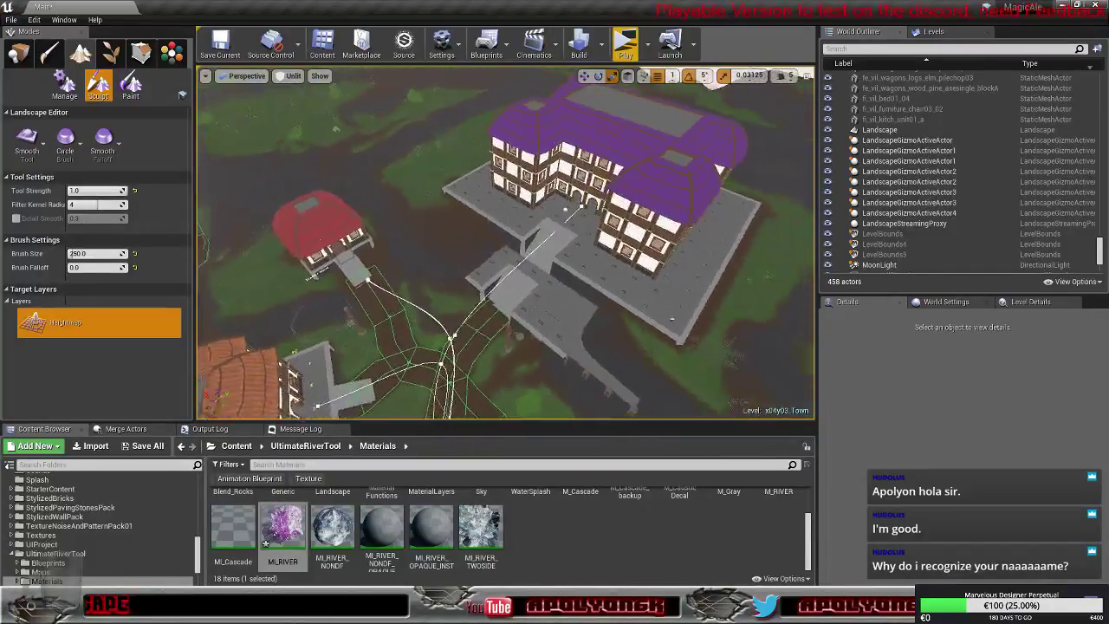
pyautogui.moveTo(506, 243); pyautogui.dragTo(589, 208, button='right')
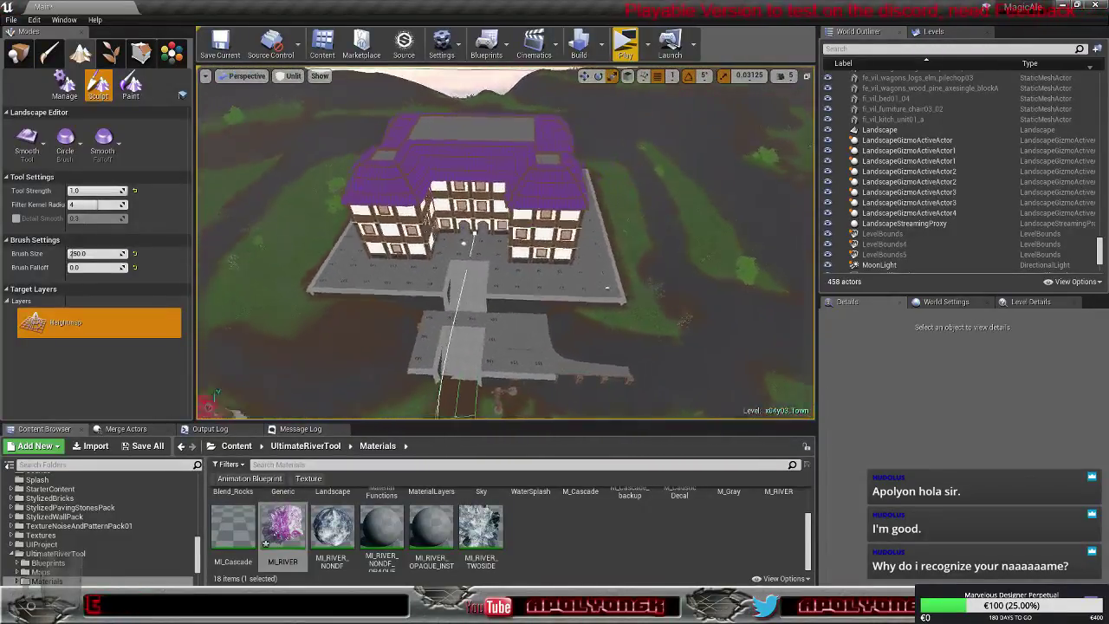
pyautogui.moveTo(506, 243); pyautogui.dragTo(433, 265, button='right')
pyautogui.keyDown('alt'); pyautogui.moveTo(505, 338); pyautogui.dragTo(468, 337); pyautogui.keyUp('alt')
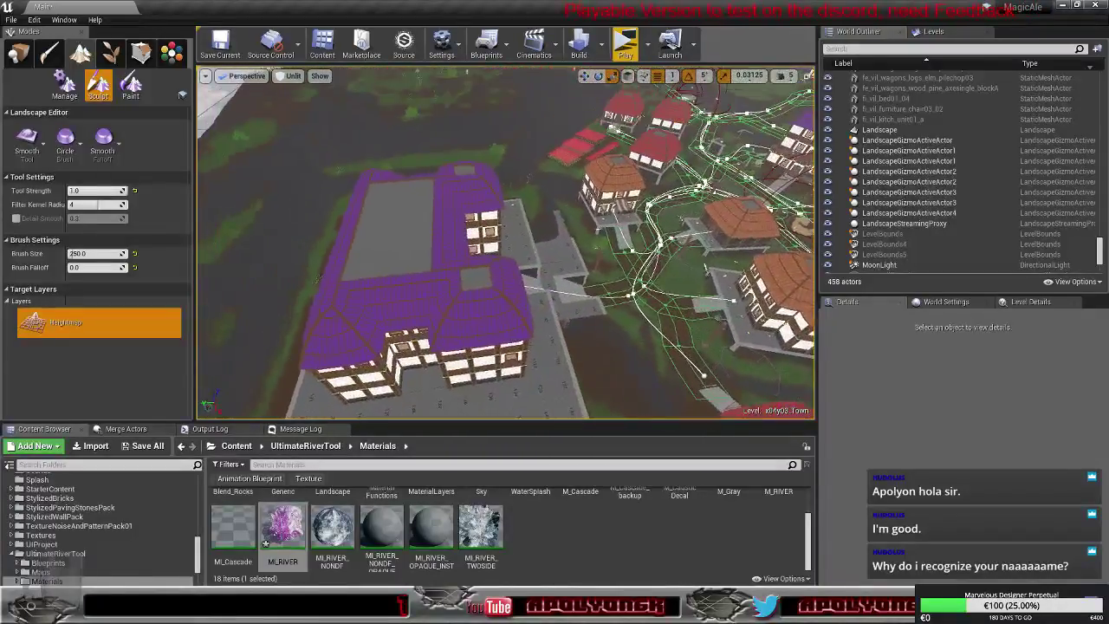
pyautogui.moveTo(506, 243); pyautogui.dragTo(434, 246, button='right')
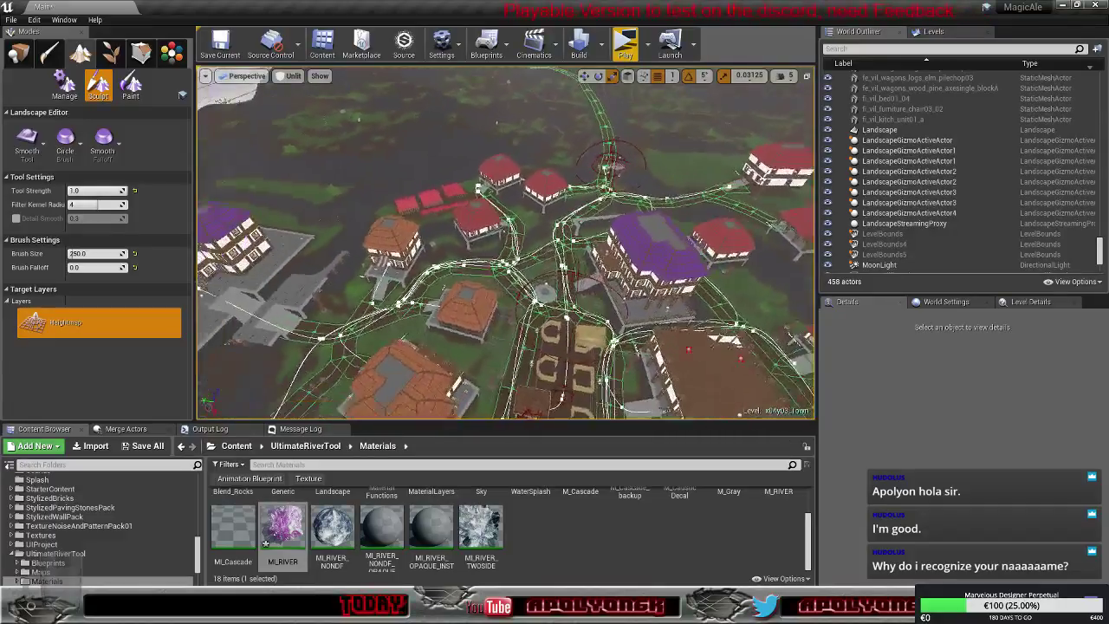
pyautogui.moveTo(506, 242); pyautogui.dragTo(472, 264, button='right')
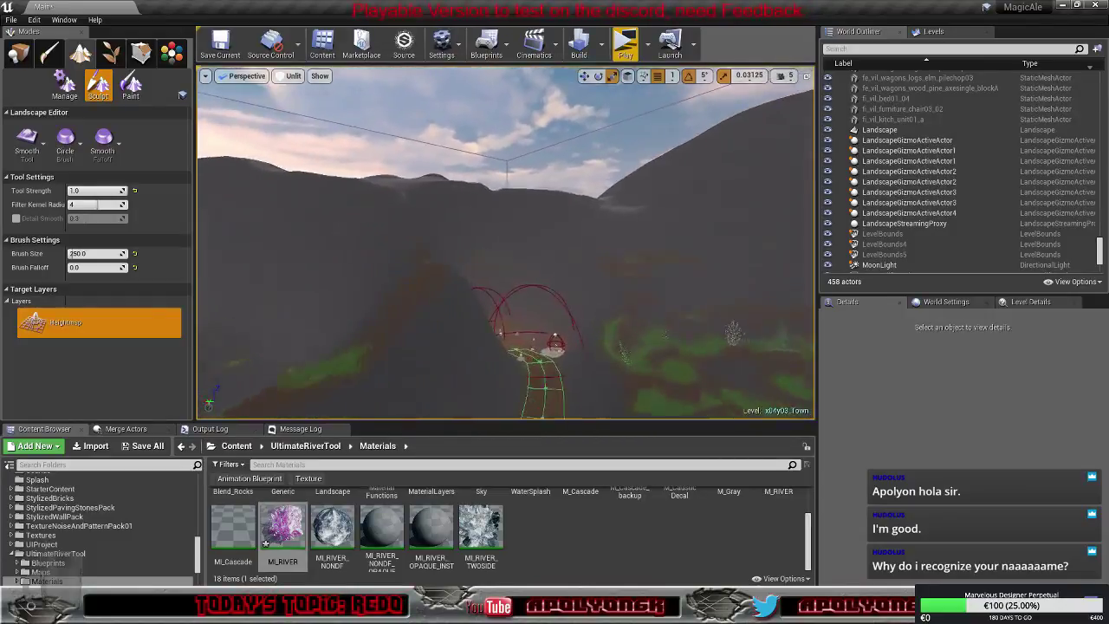
# Examine the red-roofed chapel, the road leading from it into town, and the terrain between the houses
pyautogui.moveTo(506, 242); pyautogui.dragTo(528, 277, button='right')
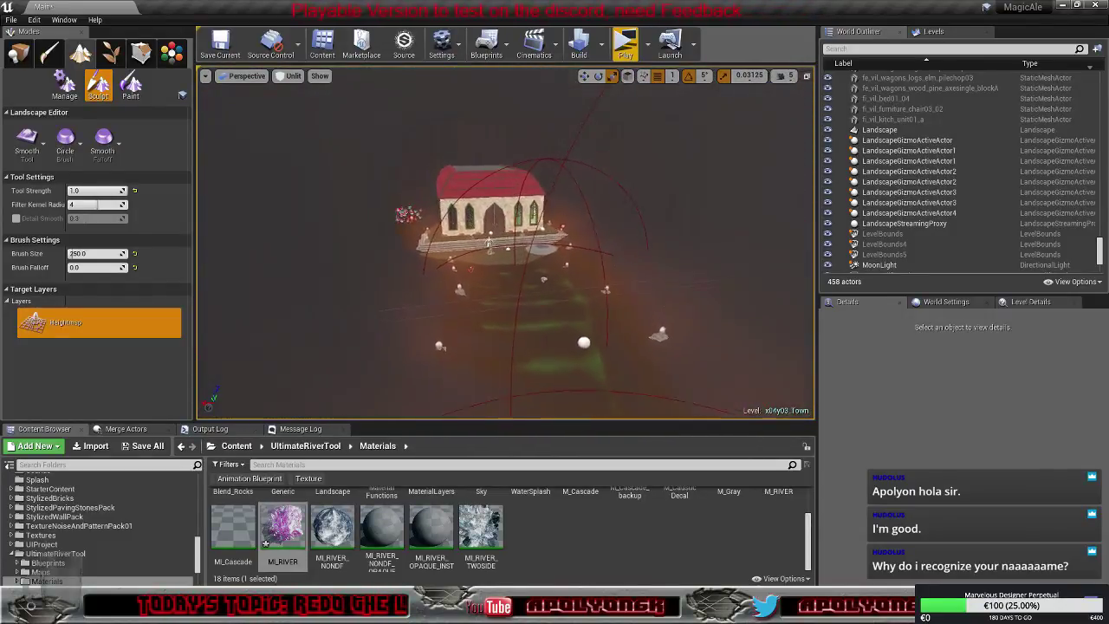
pyautogui.press('w')
pyautogui.moveTo(506, 242); pyautogui.dragTo(607, 234, button='right')
pyautogui.scroll(-4, 506, 245)
pyautogui.press('s')
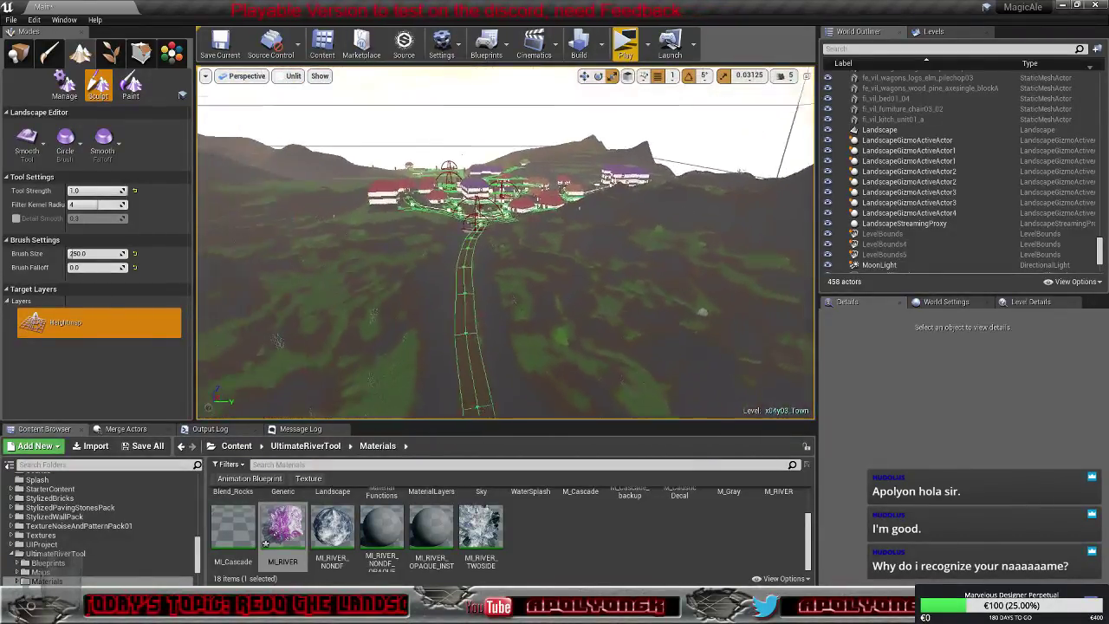
pyautogui.scroll(2, 506, 245)
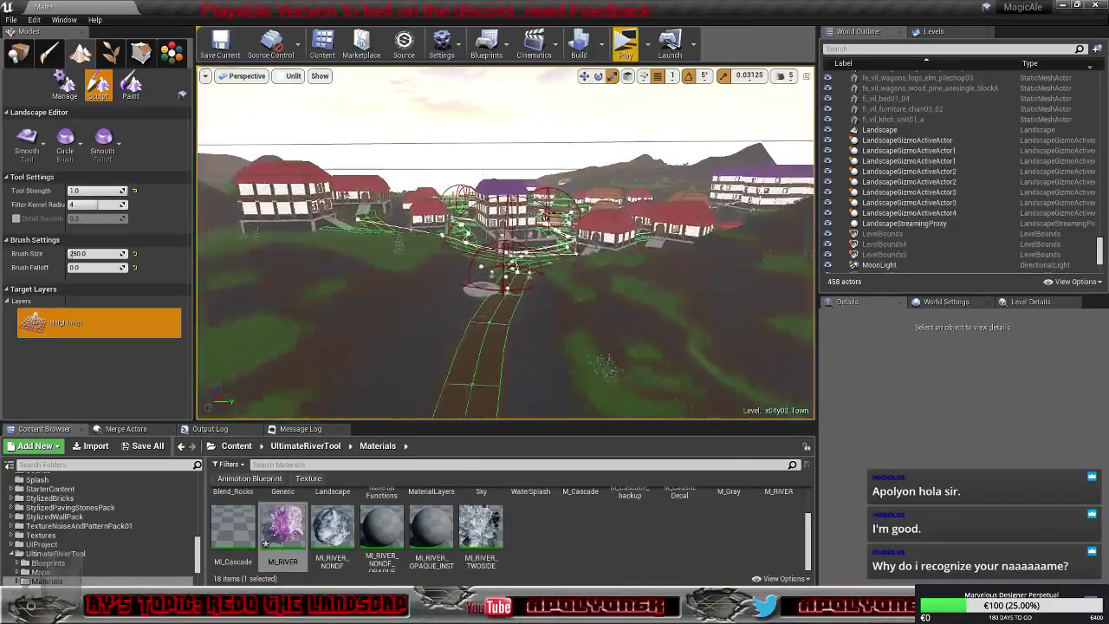
pyautogui.press('s')
pyautogui.moveTo(506, 243); pyautogui.dragTo(407, 238, button='right')
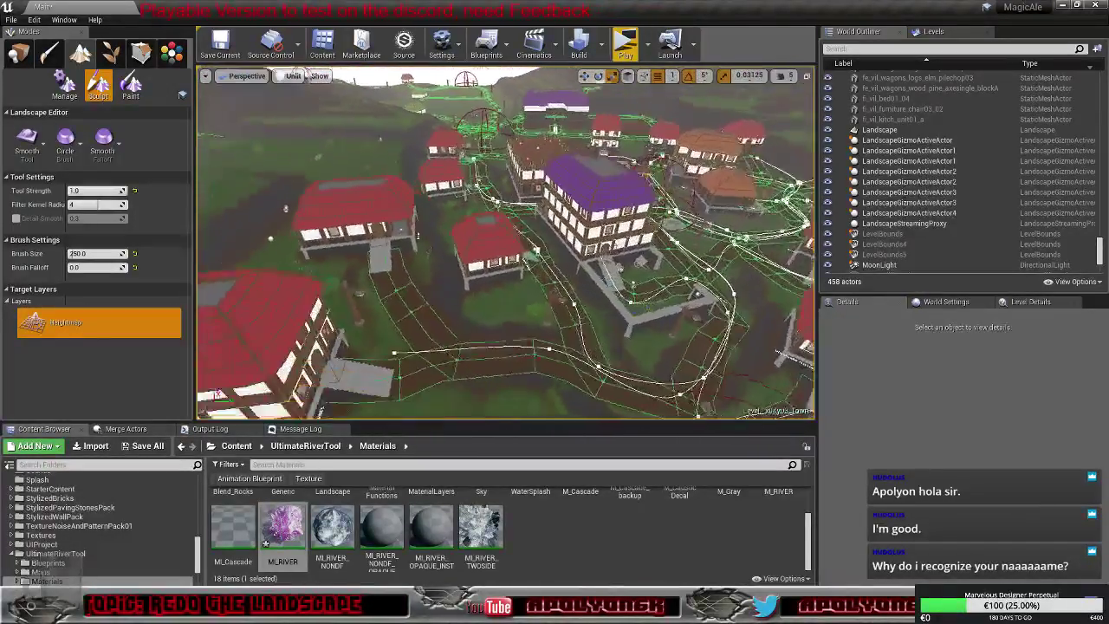
pyautogui.press('d')
pyautogui.moveTo(505, 242); pyautogui.dragTo(510, 243, button='right')
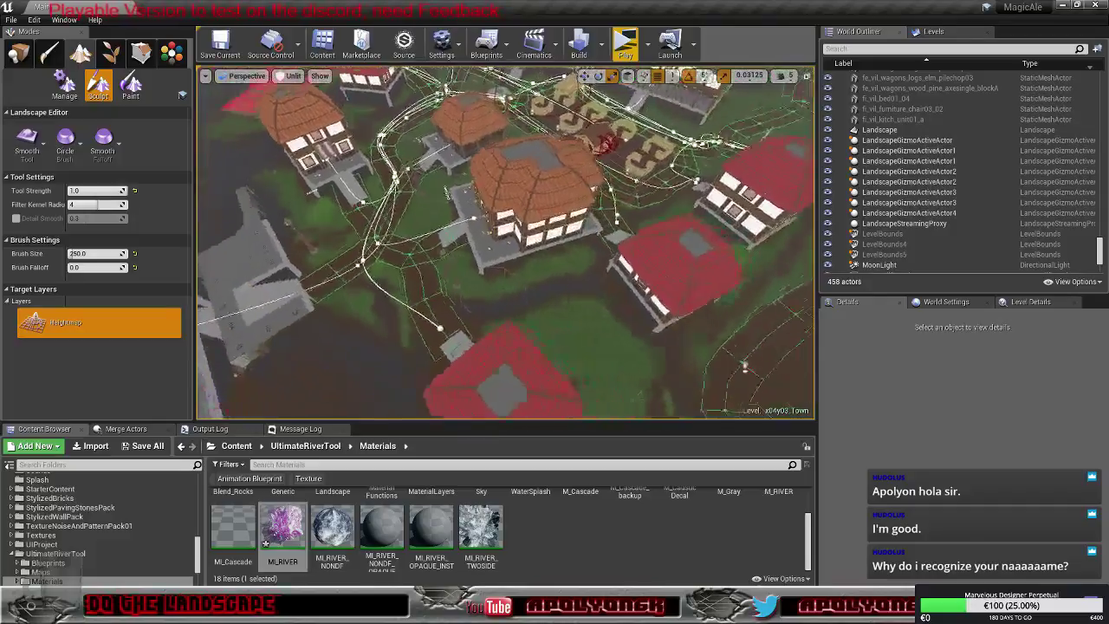
pyautogui.moveTo(506, 245); pyautogui.dragTo(555, 245, button='right')
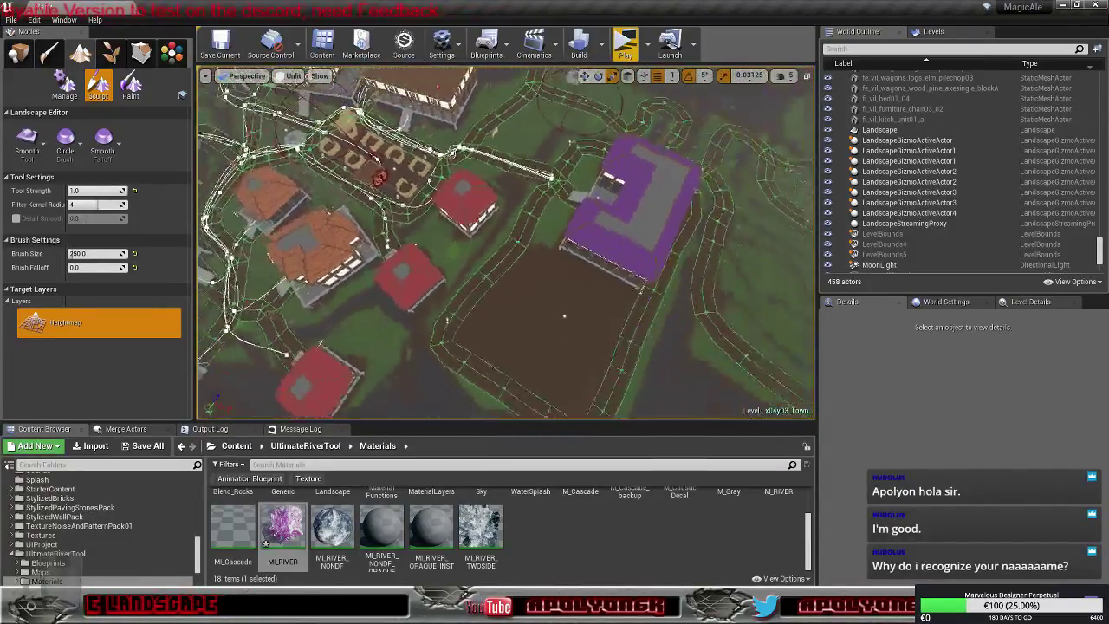
pyautogui.moveTo(506, 246); pyautogui.dragTo(554, 234, button='right')
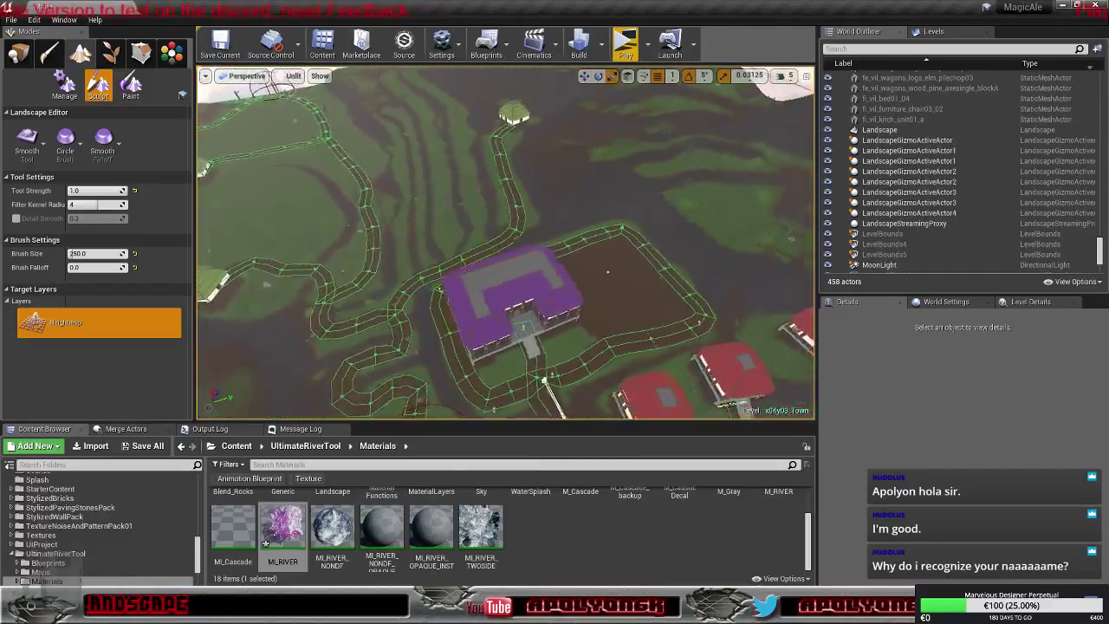
# Examine the hillside roads leading to the outlying green-roofed houses and the red-roofed house on stilts
pyautogui.moveTo(506, 245); pyautogui.dragTo(433, 243, button='right')
pyautogui.moveTo(506, 245); pyautogui.dragTo(548, 236, button='right')
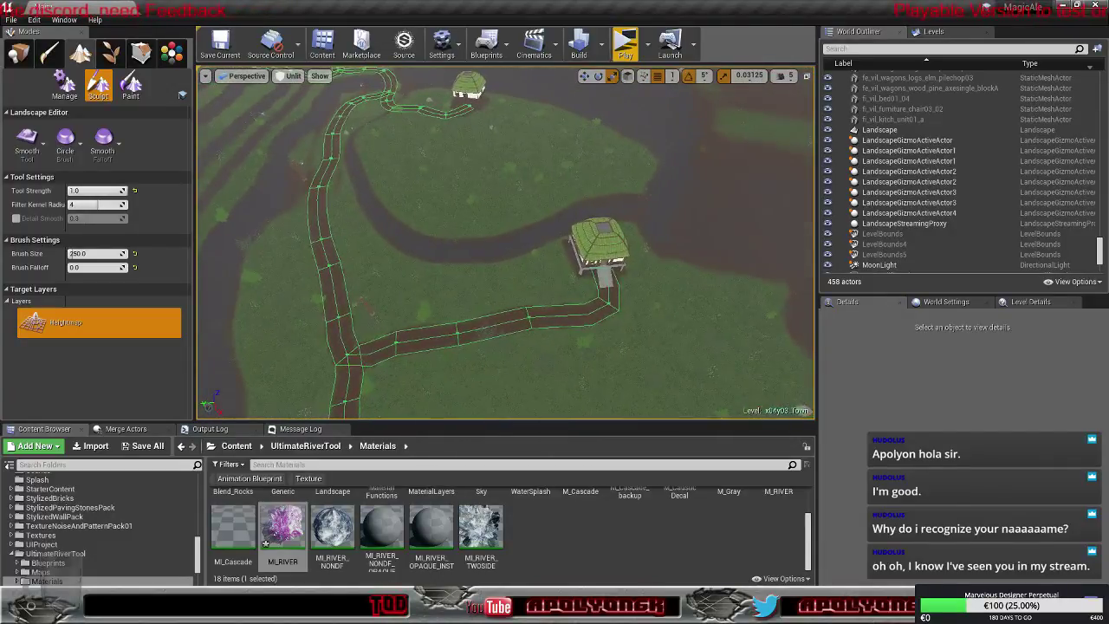
pyautogui.moveTo(505, 245); pyautogui.dragTo(509, 286, button='right')
pyautogui.press('w')
pyautogui.moveTo(506, 245); pyautogui.dragTo(575, 248, button='right')
pyautogui.press('w')
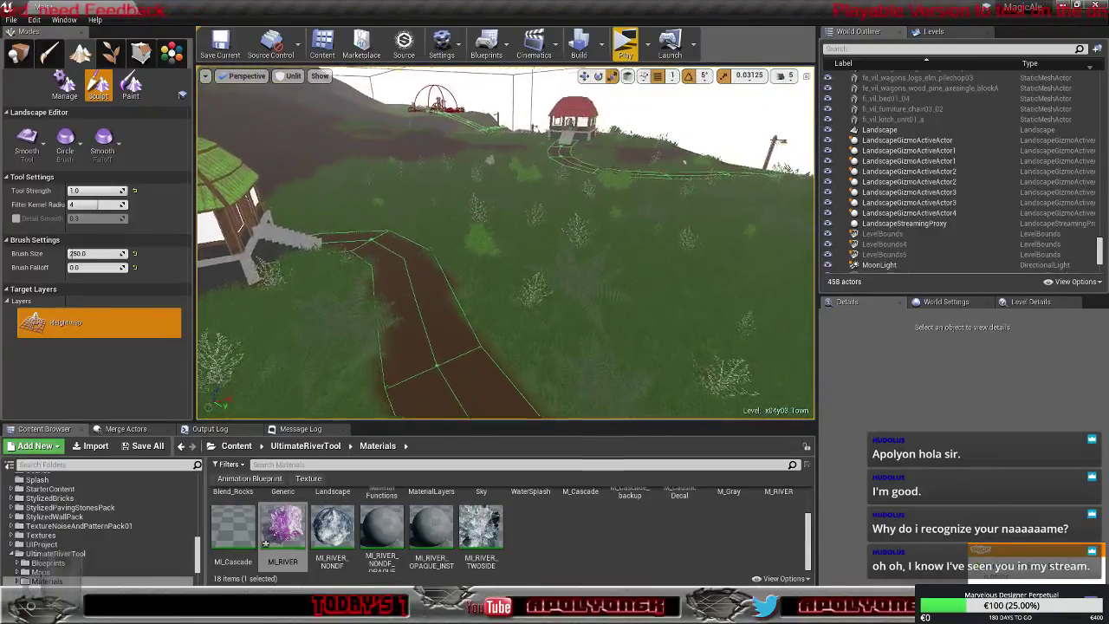
pyautogui.moveTo(506, 245); pyautogui.dragTo(454, 282, button='right')
pyautogui.press('w')
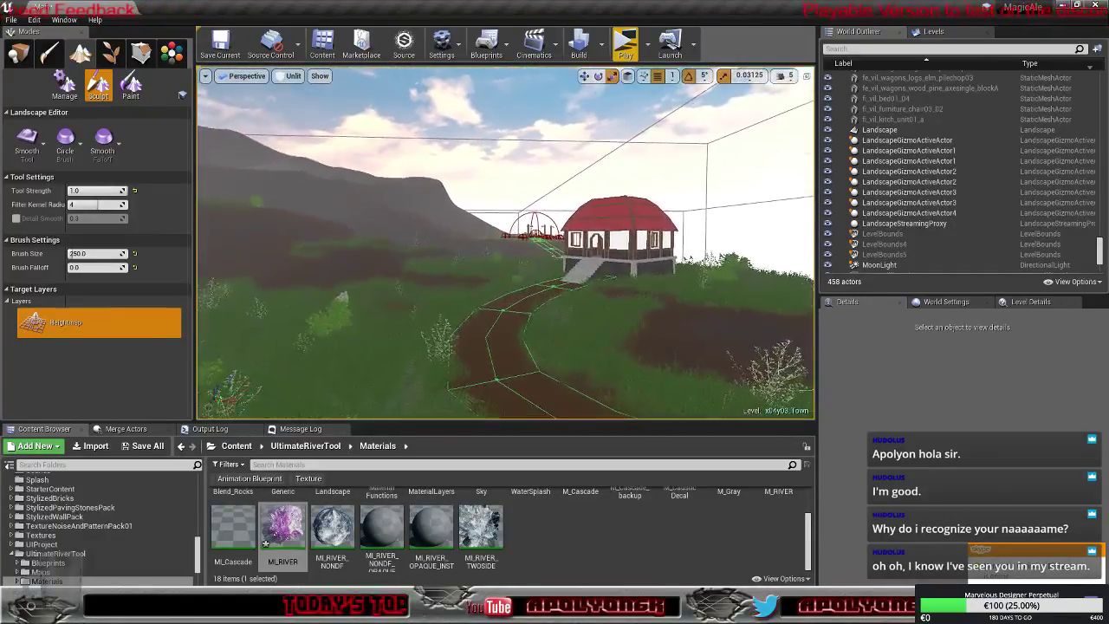
# Follow the road past the magenta river and bridge, checking where its branches meet the landscape's edge
pyautogui.moveTo(505, 246); pyautogui.dragTo(680, 272, button='right')
pyautogui.press('w')
pyautogui.press('w')
pyautogui.press('a')
pyautogui.moveTo(680, 272); pyautogui.dragTo(715, 279)
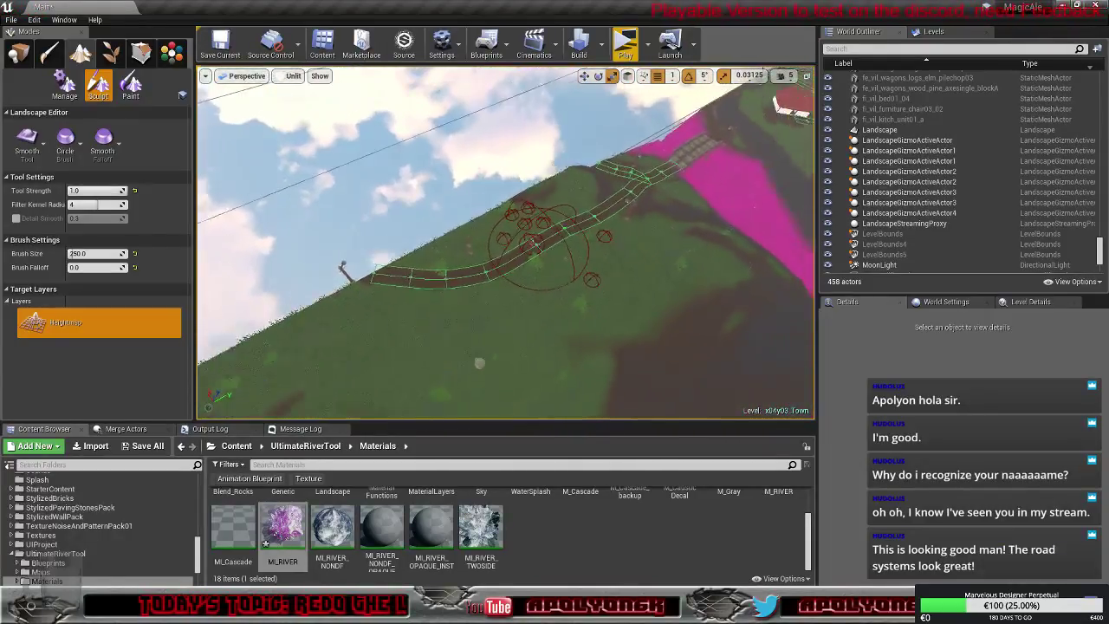
pyautogui.moveTo(715, 279); pyautogui.dragTo(819, 288, button='right')
pyautogui.moveTo(225, 339); pyautogui.dragTo(243, 311, button='right')
pyautogui.moveTo(506, 242); pyautogui.dragTo(479, 252, button='right')
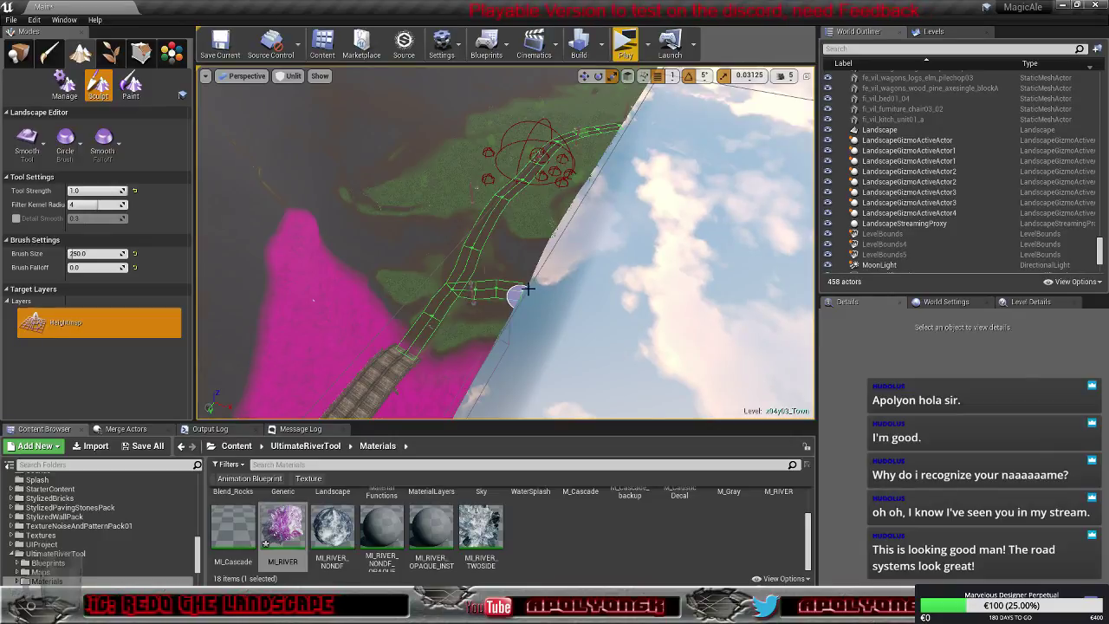
pyautogui.moveTo(511, 260); pyautogui.dragTo(325, 225, button='right')
pyautogui.moveTo(446, 286); pyautogui.dragTo(473, 258, button='right')
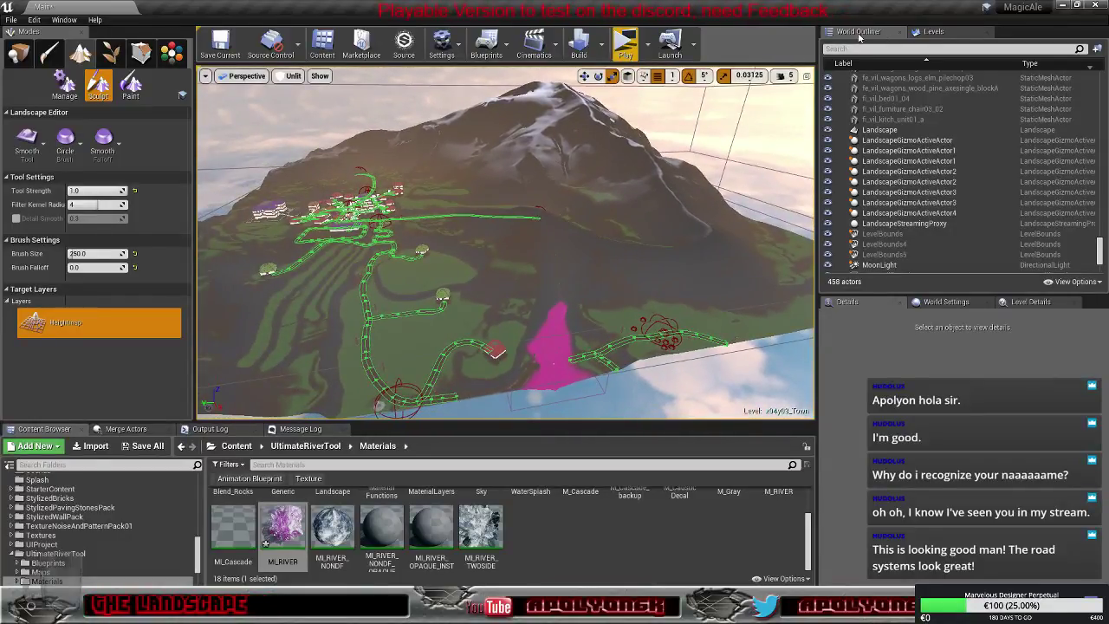
# Make the neighbouring levels x04y04 and x05y03 visible beside the town and frame the road's end along the magenta river
pyautogui.click(942, 32)
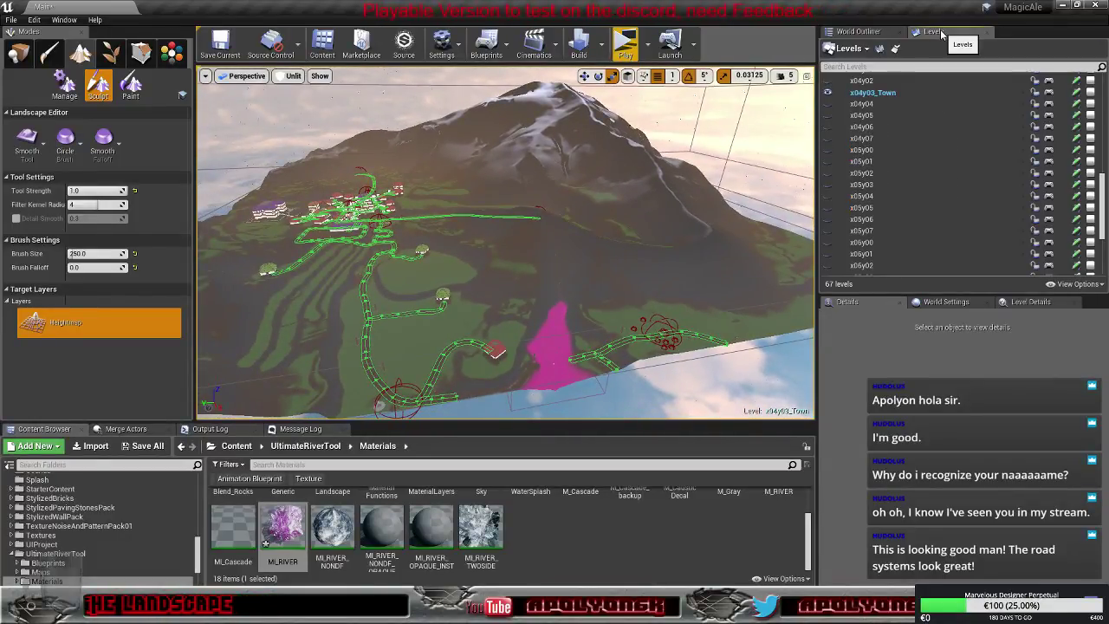
pyautogui.click(828, 105)
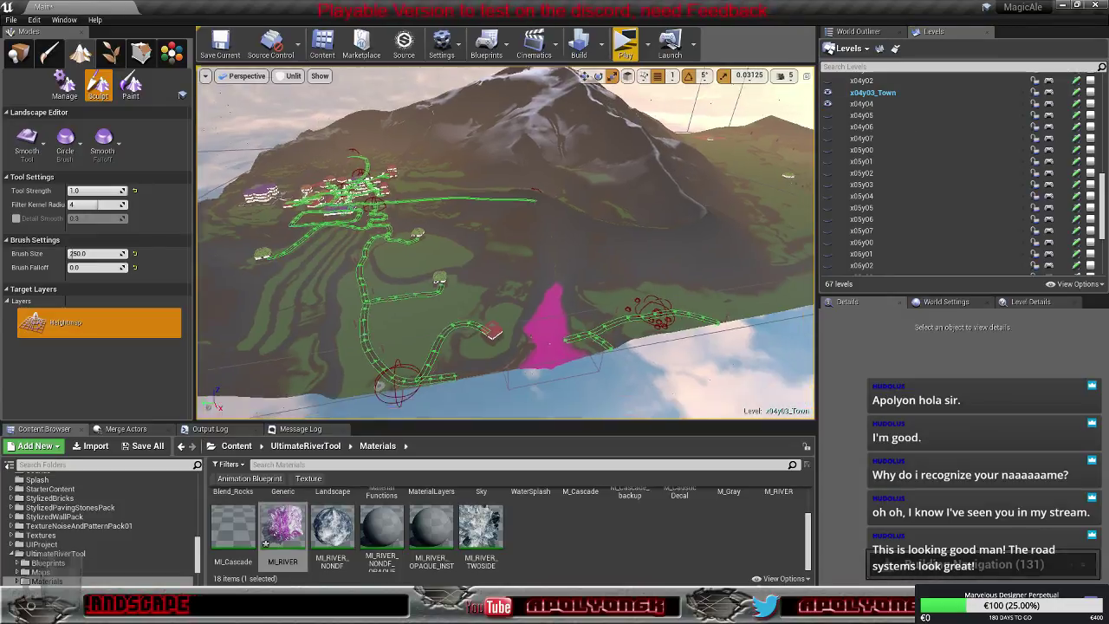
pyautogui.moveTo(506, 242); pyautogui.dragTo(552, 210, button='right')
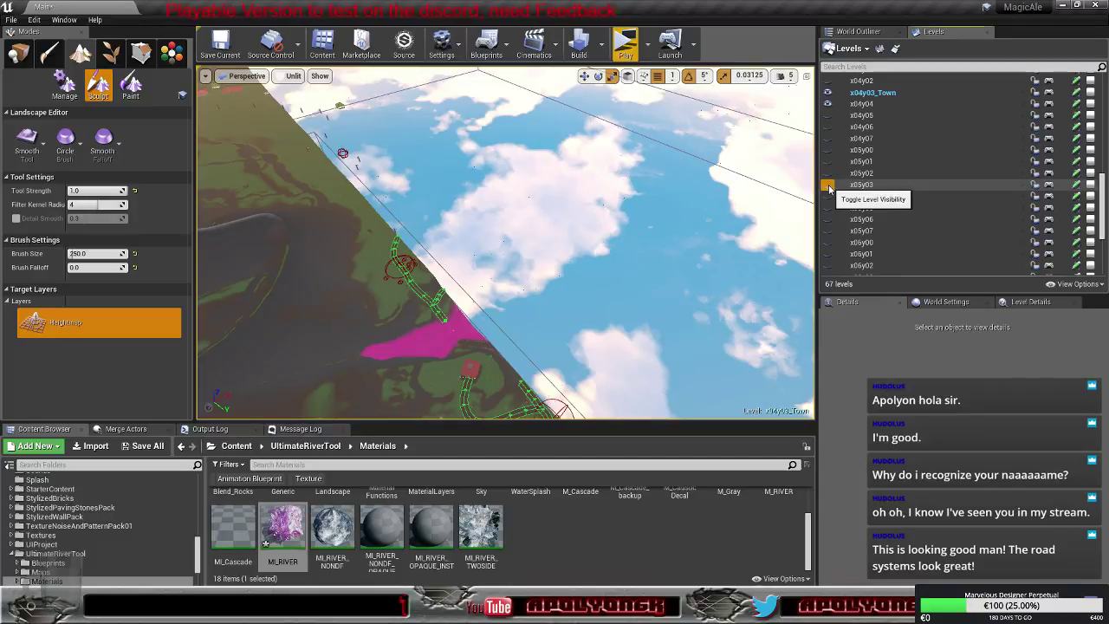
pyautogui.click(829, 188)
pyautogui.moveTo(554, 251); pyautogui.dragTo(693, 190, button='right')
pyautogui.moveTo(515, 172); pyautogui.dragTo(512, 264, button='right')
pyautogui.press('w')
pyautogui.press('s')
pyautogui.moveTo(651, 231); pyautogui.dragTo(651, 230, button='right')
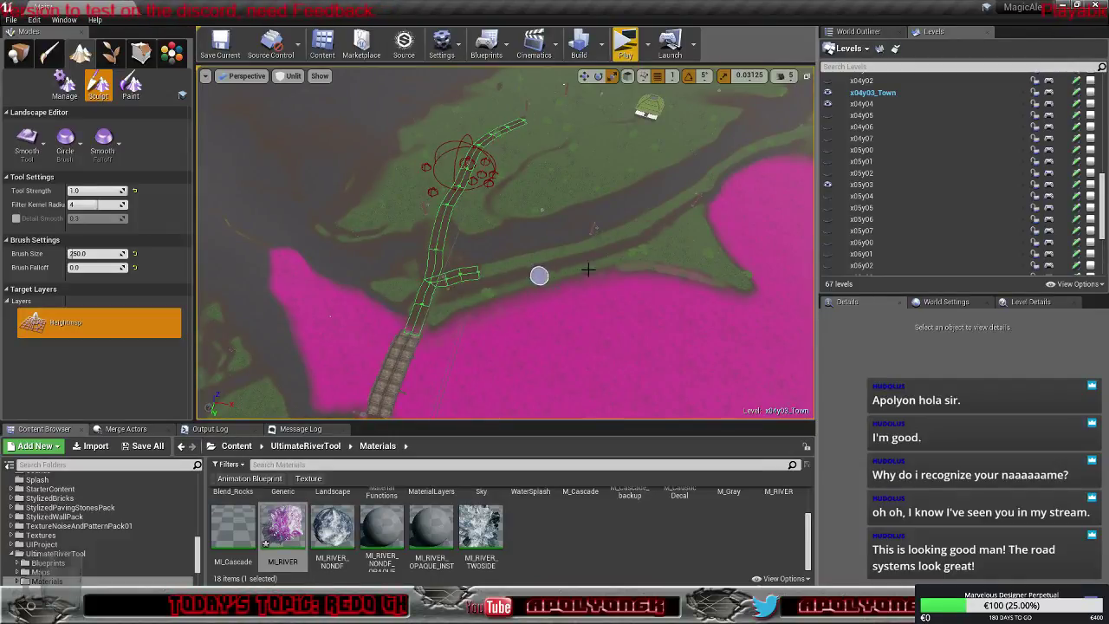
pyautogui.moveTo(690, 203)
pyautogui.mouseDown(button='right')
pyautogui.moveTo(752, 187)
pyautogui.moveTo(732, 197)
pyautogui.mouseUp(button='right')
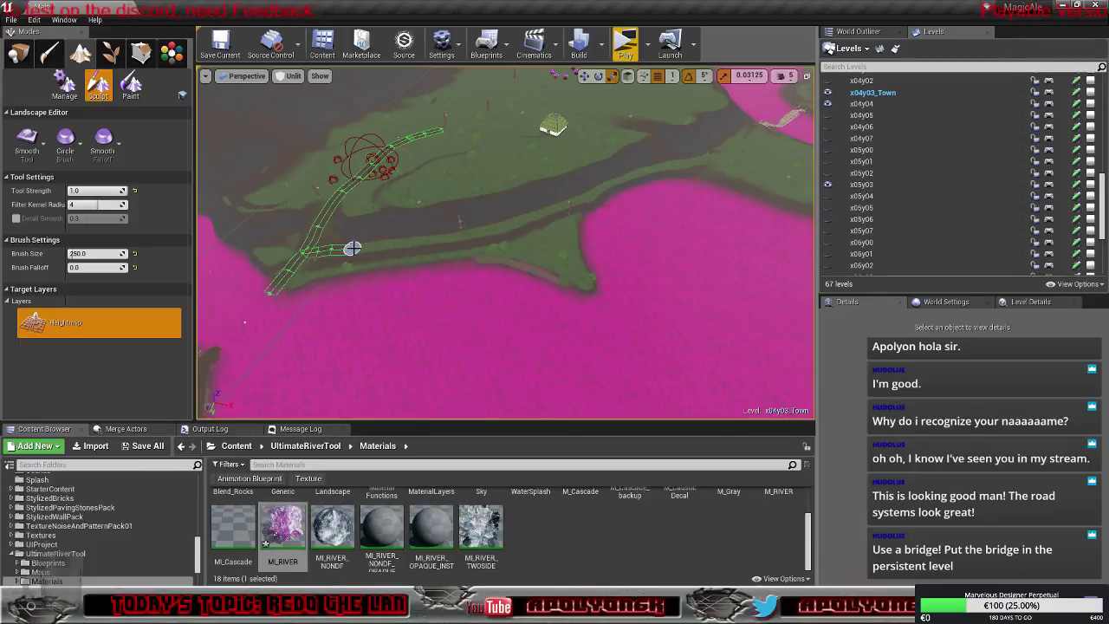
# Examine the road's branching end beside the magenta river, the plank bridge across it, and the hillside leading past the green-roofed houses
pyautogui.moveTo(356, 246)
pyautogui.mouseDown(button='right')
pyautogui.moveTo(319, 243)
pyautogui.moveTo(431, 235)
pyautogui.moveTo(414, 225)
pyautogui.moveTo(425, 221)
pyautogui.moveTo(408, 228)
pyautogui.mouseUp(button='right')
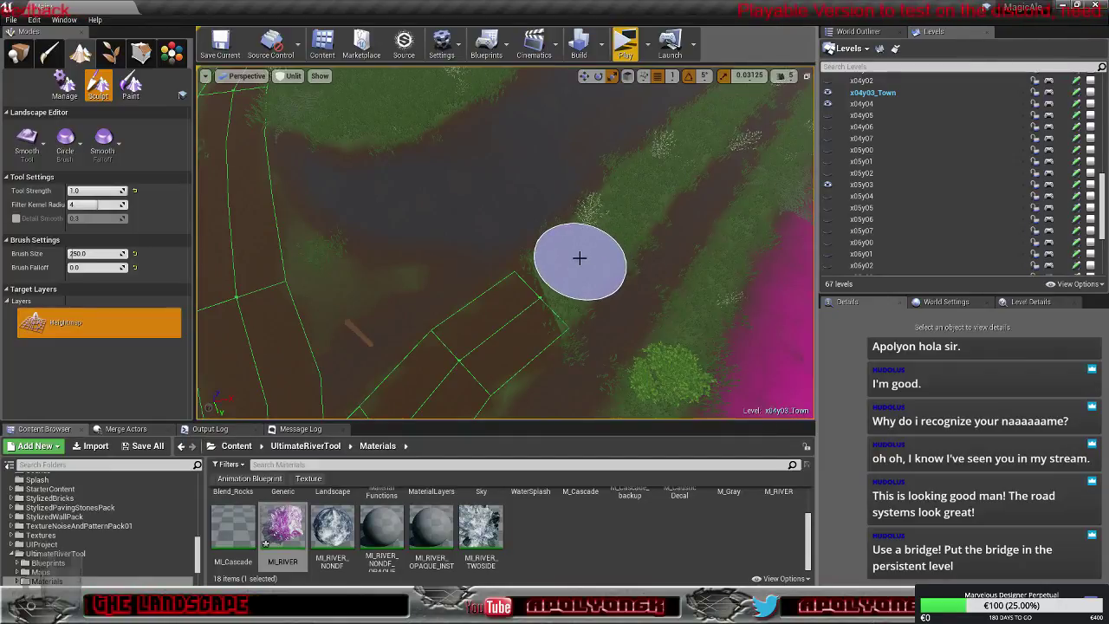
pyautogui.moveTo(486, 243); pyautogui.dragTo(527, 186, button='right')
pyautogui.moveTo(485, 329); pyautogui.dragTo(488, 332, button='right')
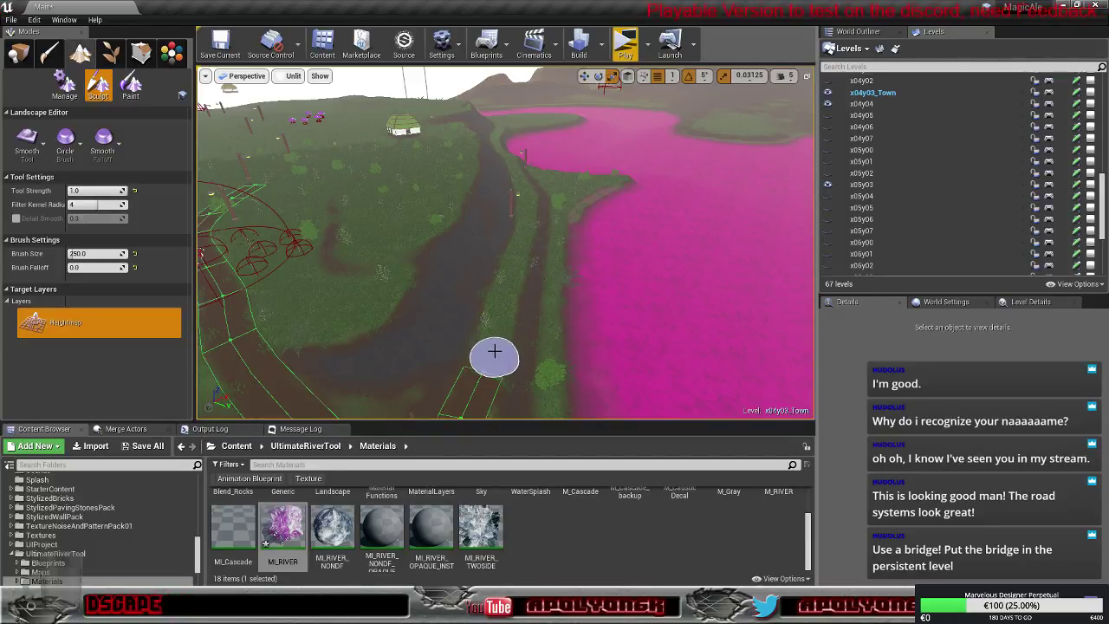
pyautogui.moveTo(495, 364)
pyautogui.mouseDown(button='right')
pyautogui.moveTo(409, 394)
pyautogui.moveTo(452, 339)
pyautogui.moveTo(494, 357)
pyautogui.moveTo(485, 363)
pyautogui.moveTo(507, 350)
pyautogui.moveTo(507, 319)
pyautogui.moveTo(507, 345)
pyautogui.moveTo(507, 335)
pyautogui.mouseUp(button='right')
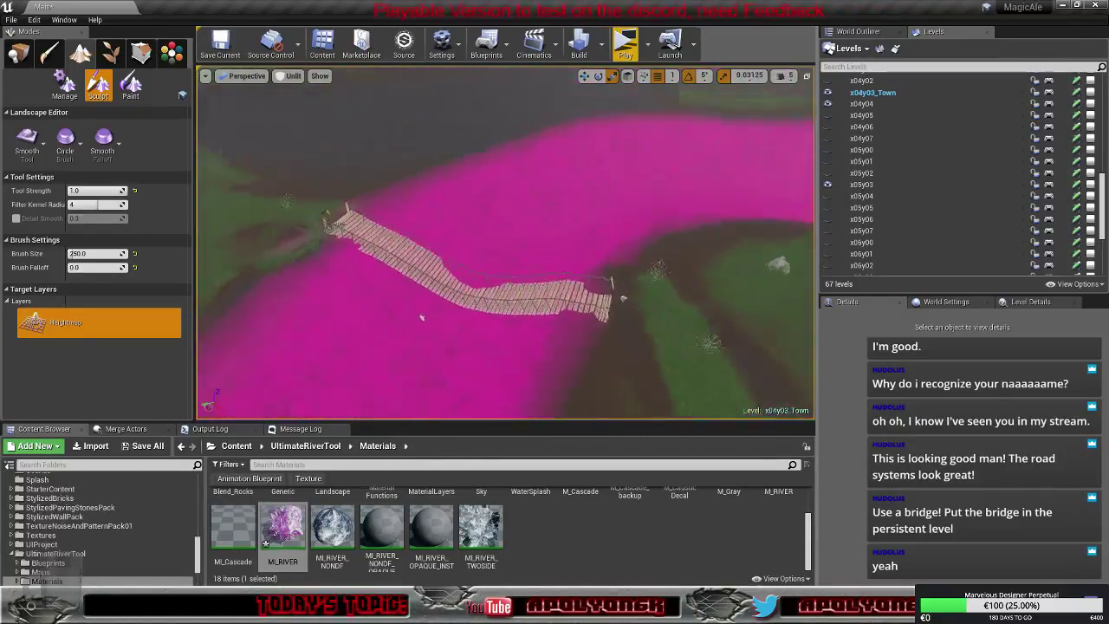
pyautogui.moveTo(507, 334); pyautogui.dragTo(433, 314, button='right')
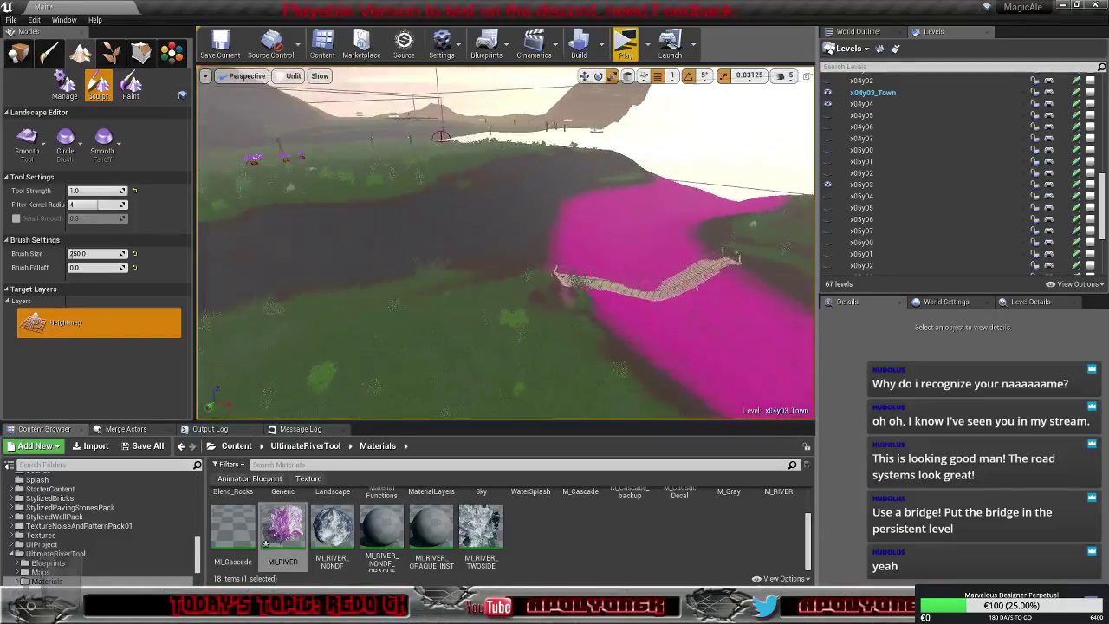
pyautogui.moveTo(505, 260)
pyautogui.mouseDown(button='right')
pyautogui.moveTo(359, 246)
pyautogui.moveTo(502, 262)
pyautogui.mouseUp(button='right')
pyautogui.moveTo(506, 345); pyautogui.dragTo(506, 345, button='right')
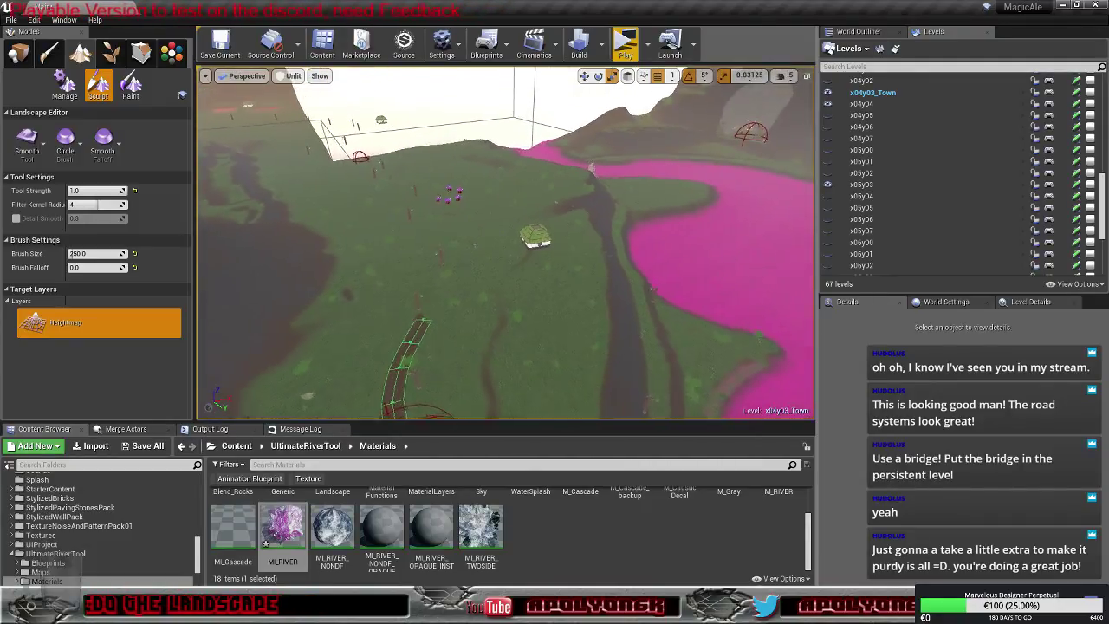
pyautogui.press('w')
pyautogui.moveTo(505, 344); pyautogui.dragTo(350, 270, button='right')
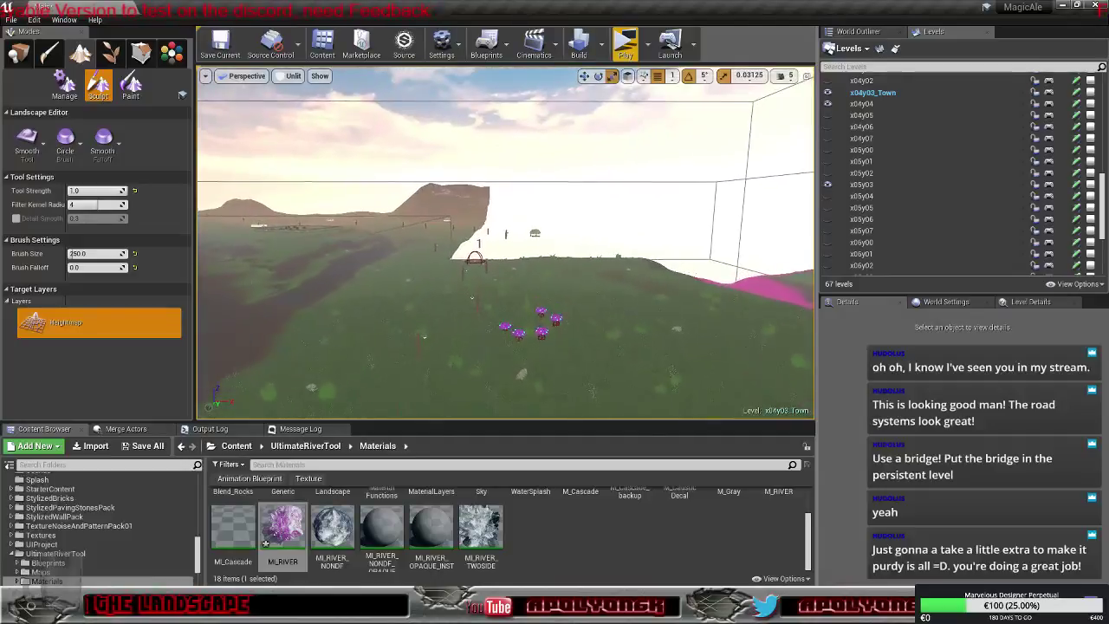
# Make level x05y04 visible and set it as the current level, toggling x04y04 off and on to check which objects belong to it
pyautogui.moveTo(506, 345); pyautogui.dragTo(564, 334, button='right')
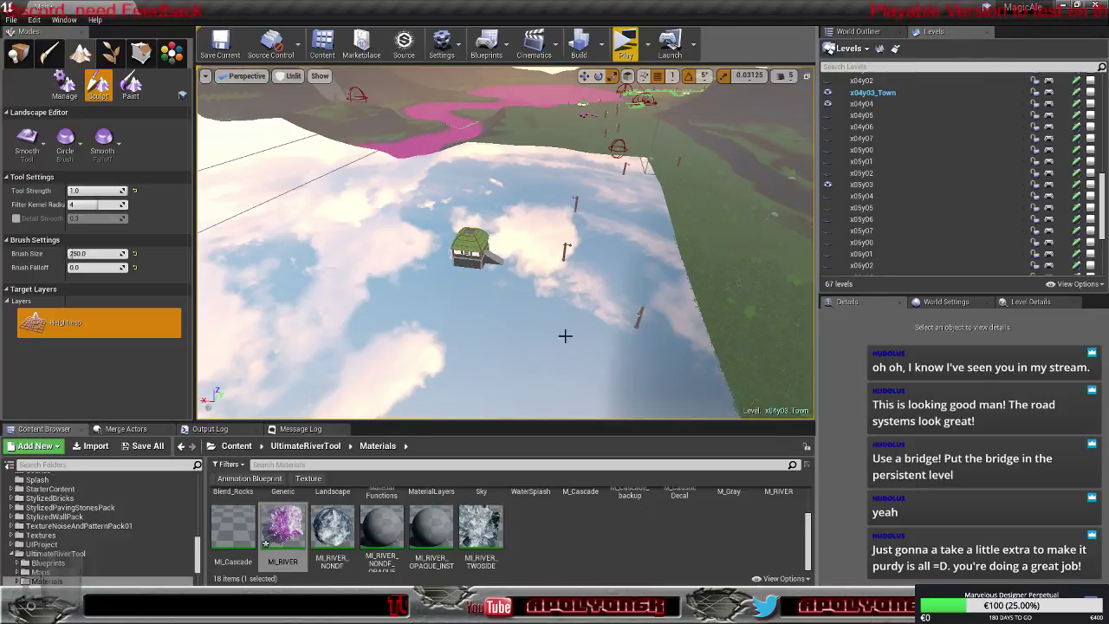
pyautogui.click(828, 197)
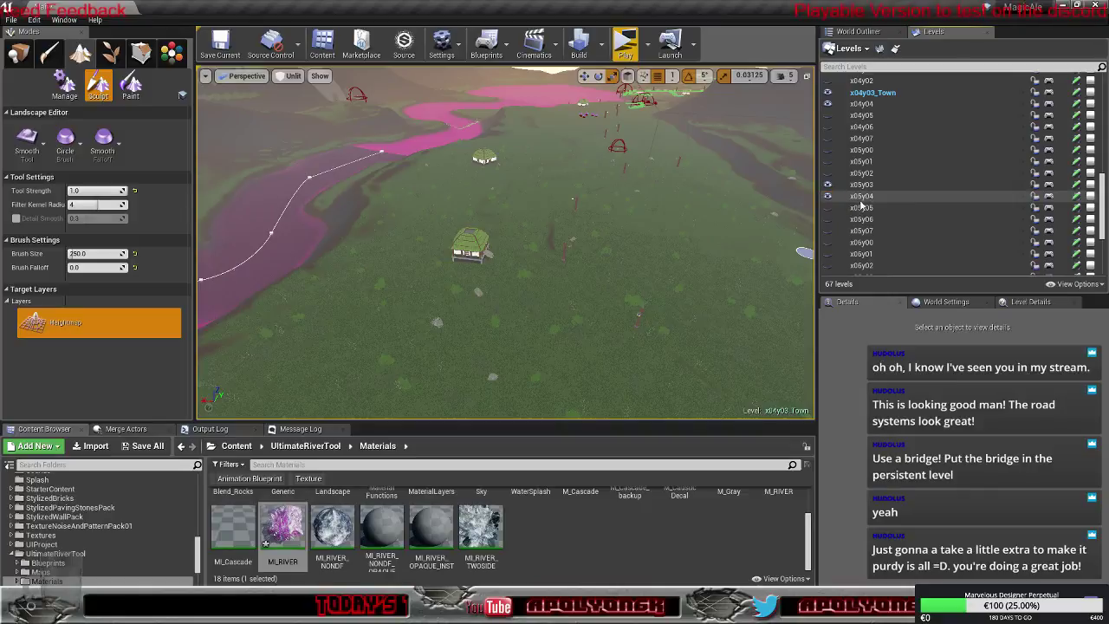
pyautogui.doubleClick(863, 198)
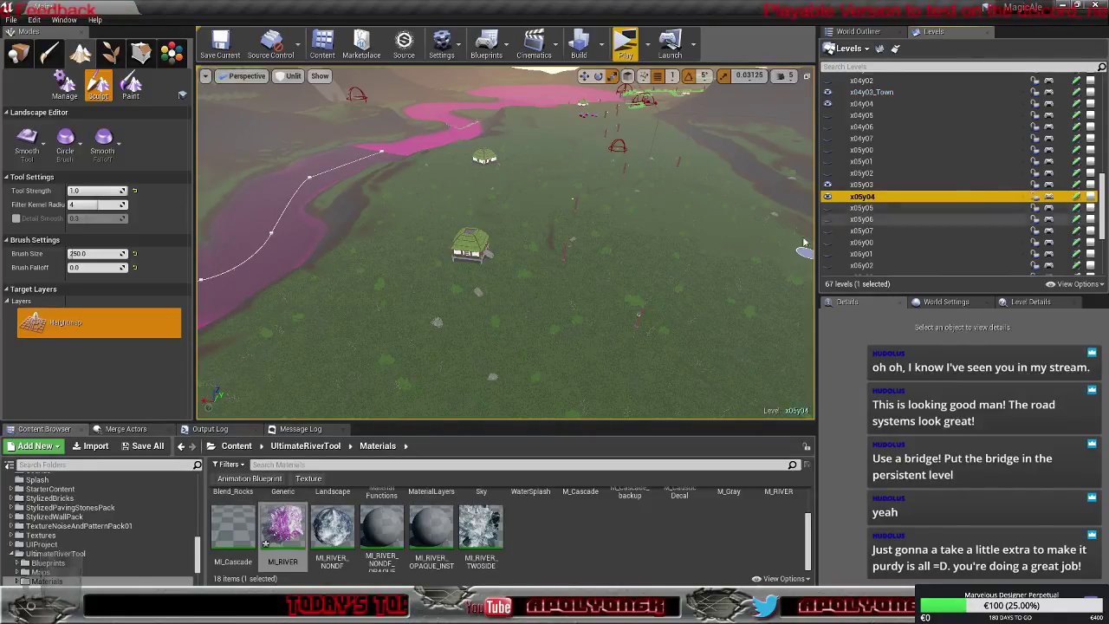
pyautogui.click(828, 187)
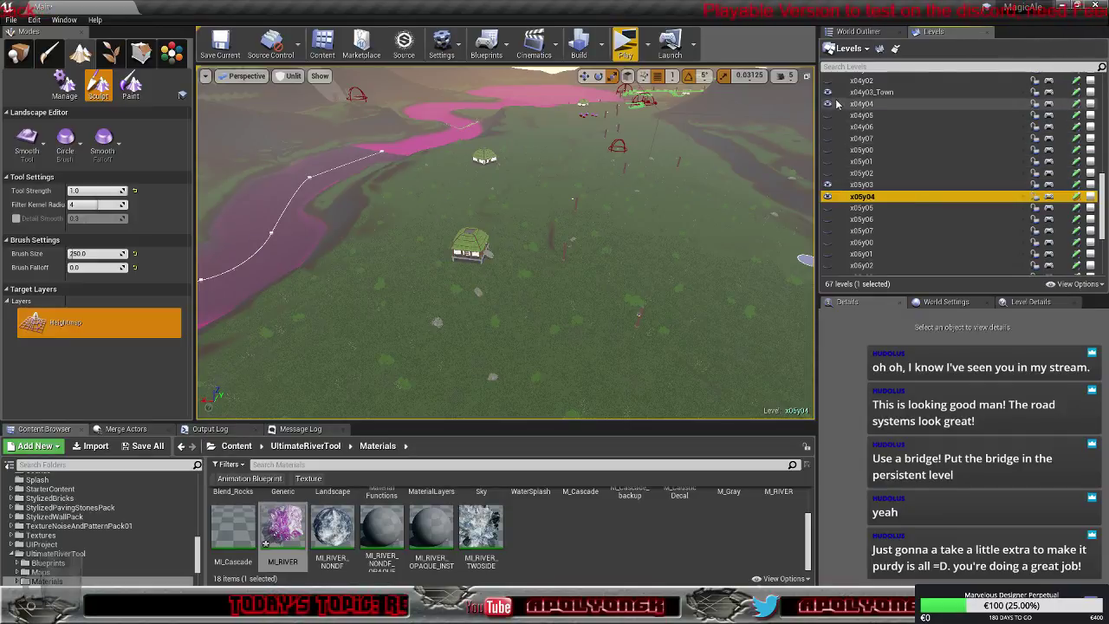
pyautogui.click(829, 104)
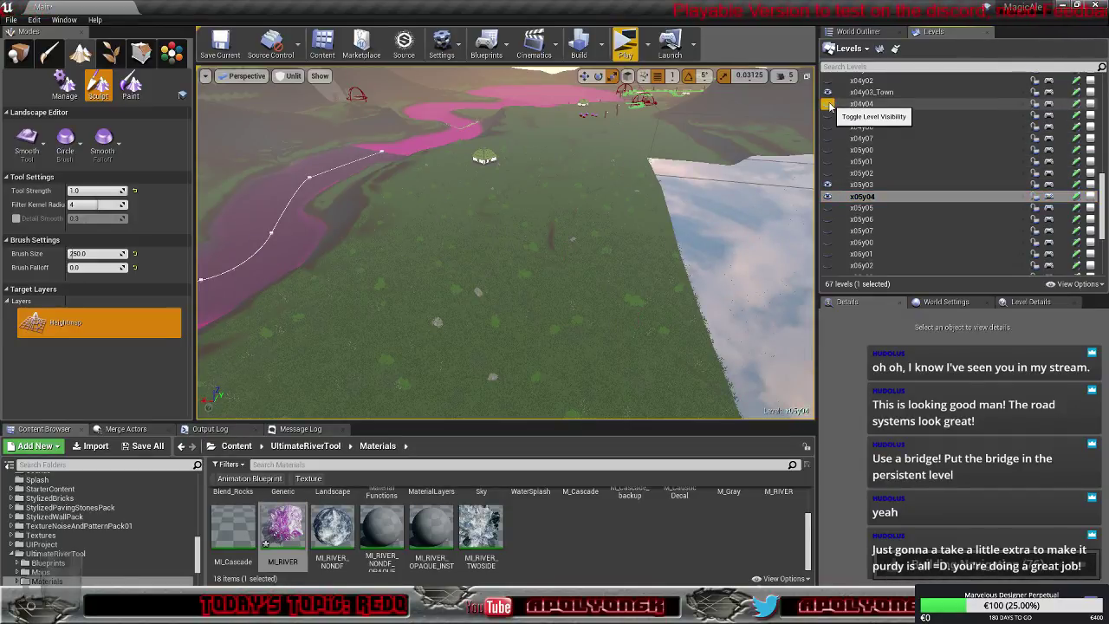
pyautogui.click(829, 105)
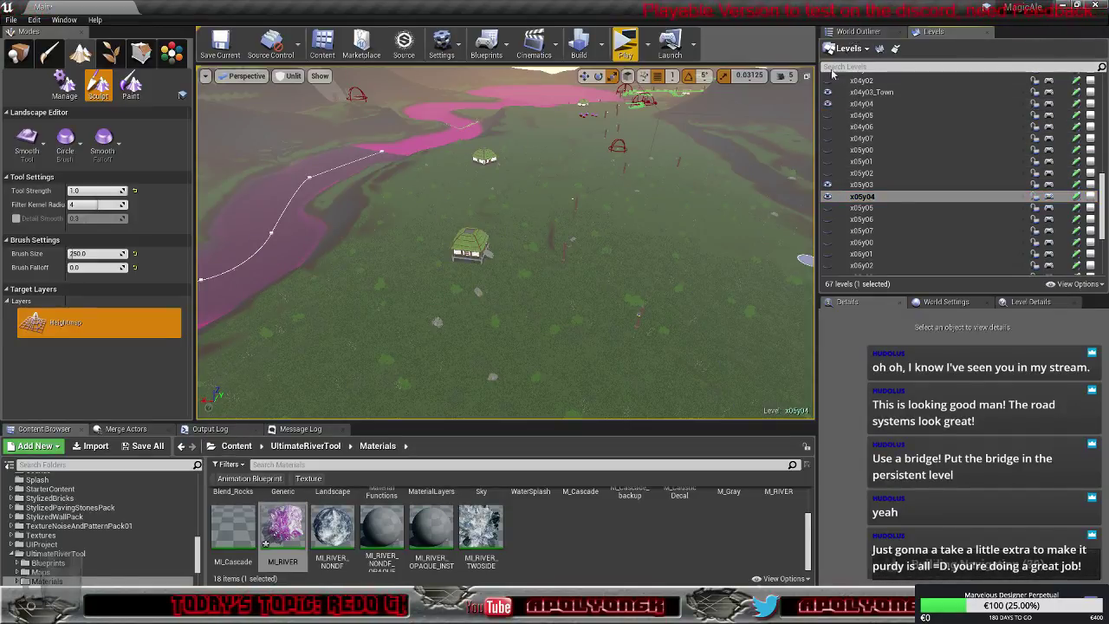
# Move the Farm06 house and the three lamps beside it to the current level x05y04
pyautogui.click(853, 31)
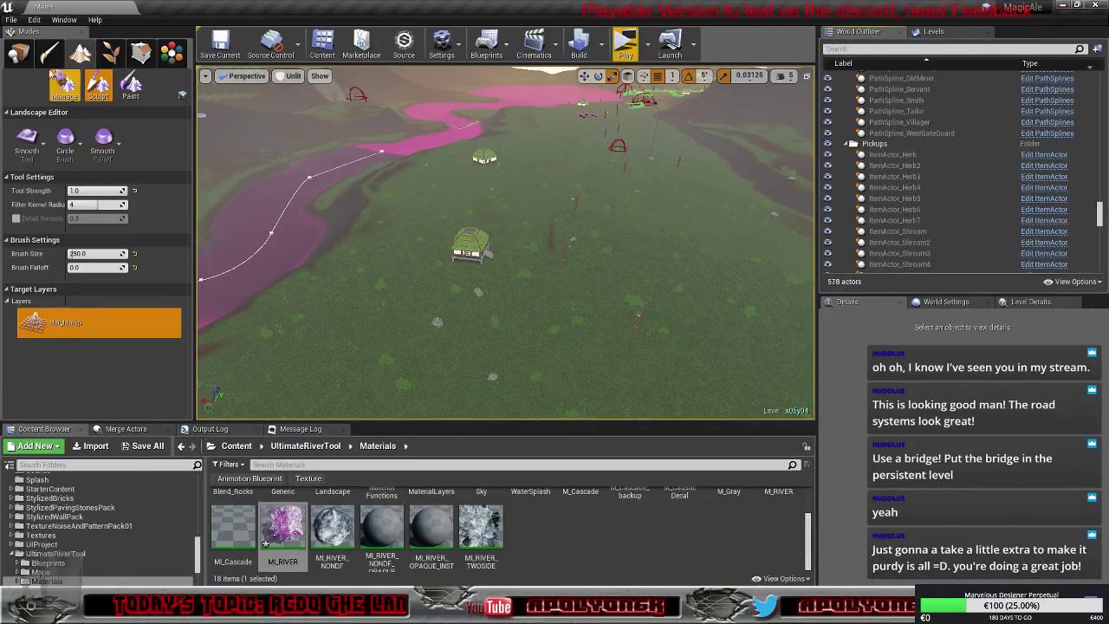
pyautogui.click(18, 53)
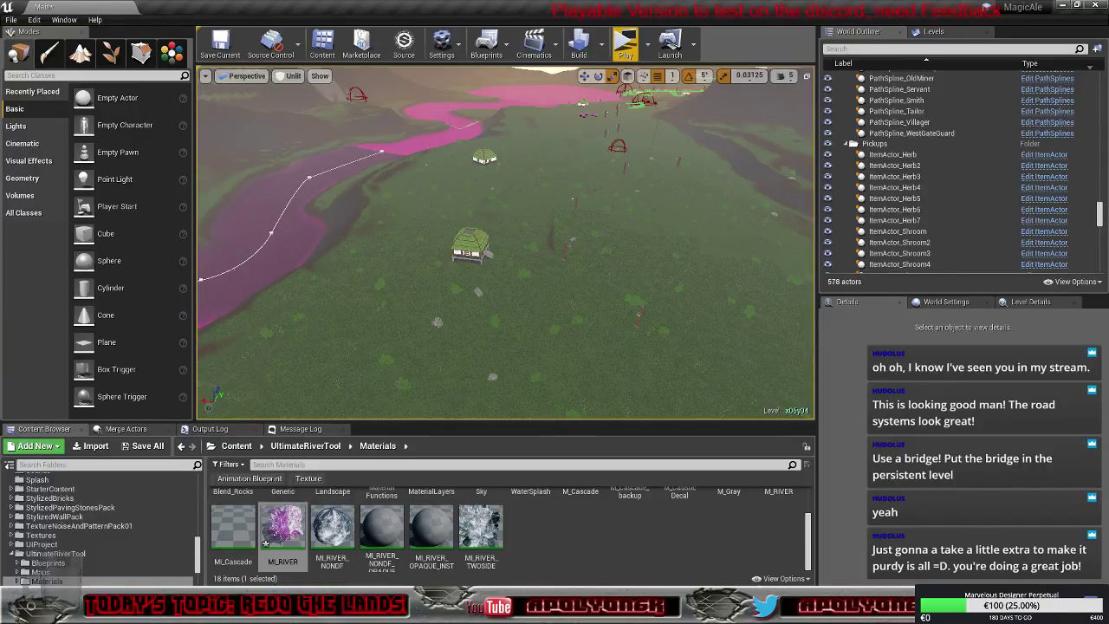
pyautogui.click(577, 200)
pyautogui.click(573, 205)
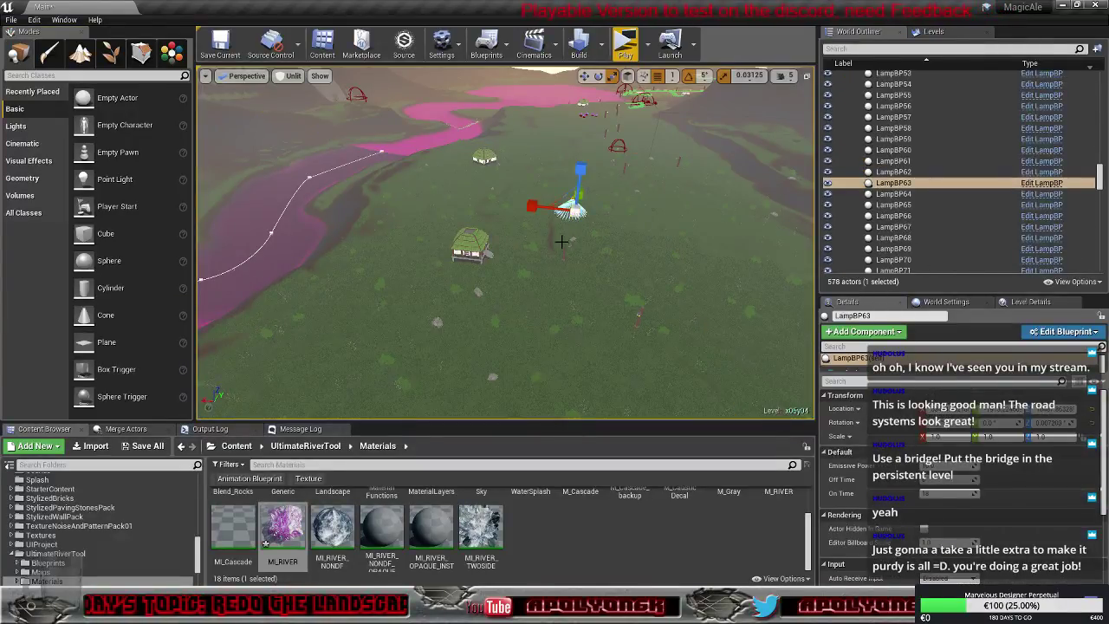
pyautogui.scroll(4, 567, 250)
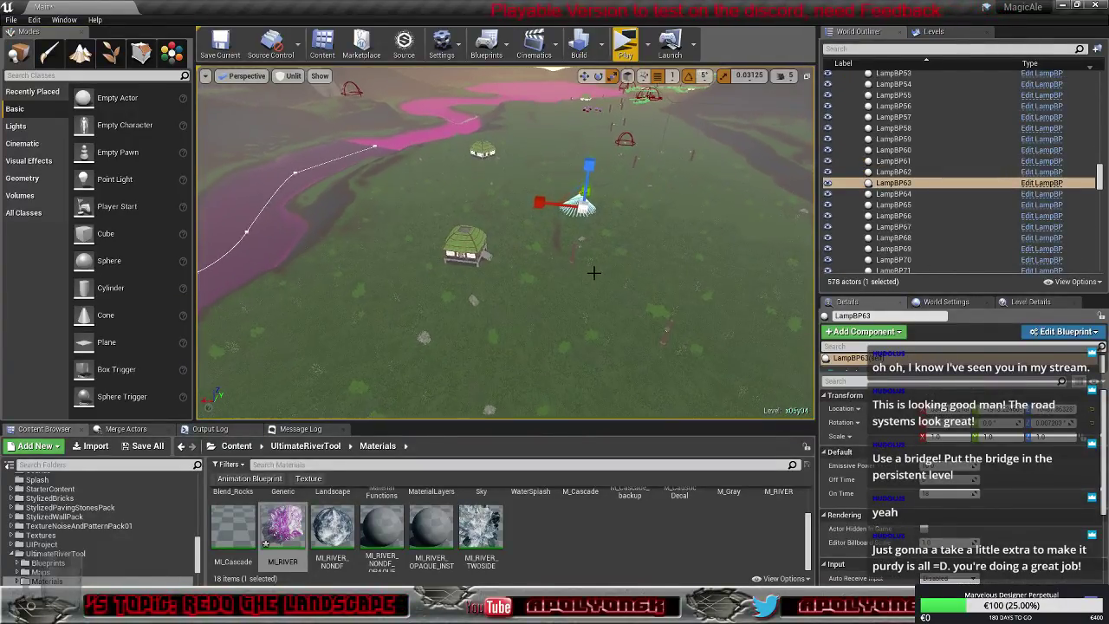
pyautogui.keyDown('ctrl'); pyautogui.click(577, 248); pyautogui.keyUp('ctrl')
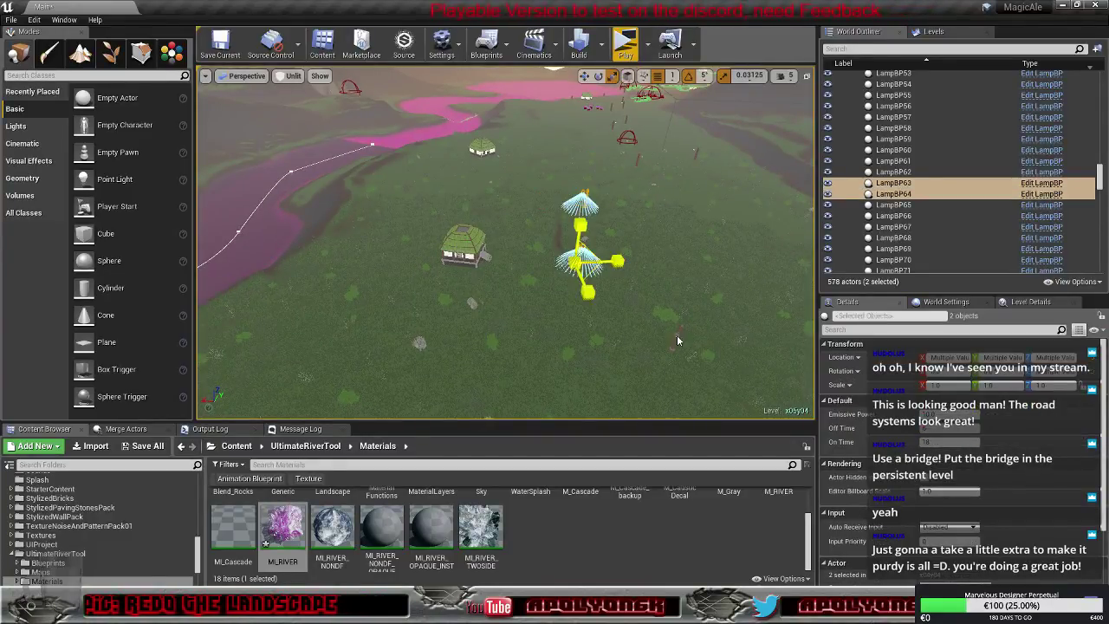
pyautogui.keyDown('ctrl'); pyautogui.click(677, 337); pyautogui.keyUp('ctrl')
pyautogui.keyDown('ctrl'); pyautogui.click(464, 247); pyautogui.keyUp('ctrl')
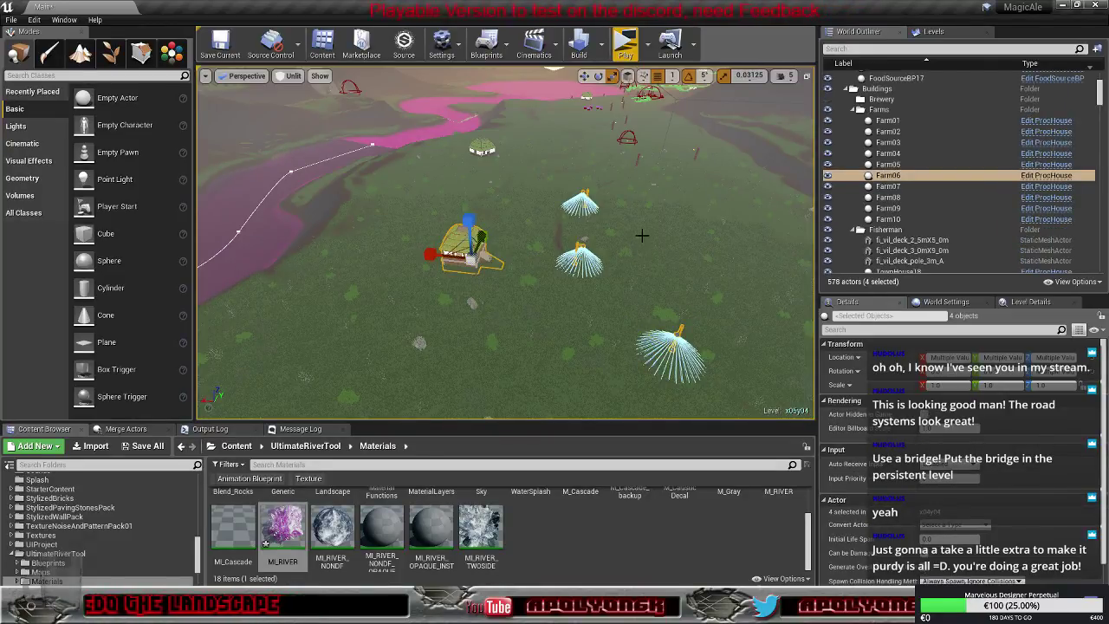
pyautogui.rightClick(461, 246)
pyautogui.moveTo(528, 439)
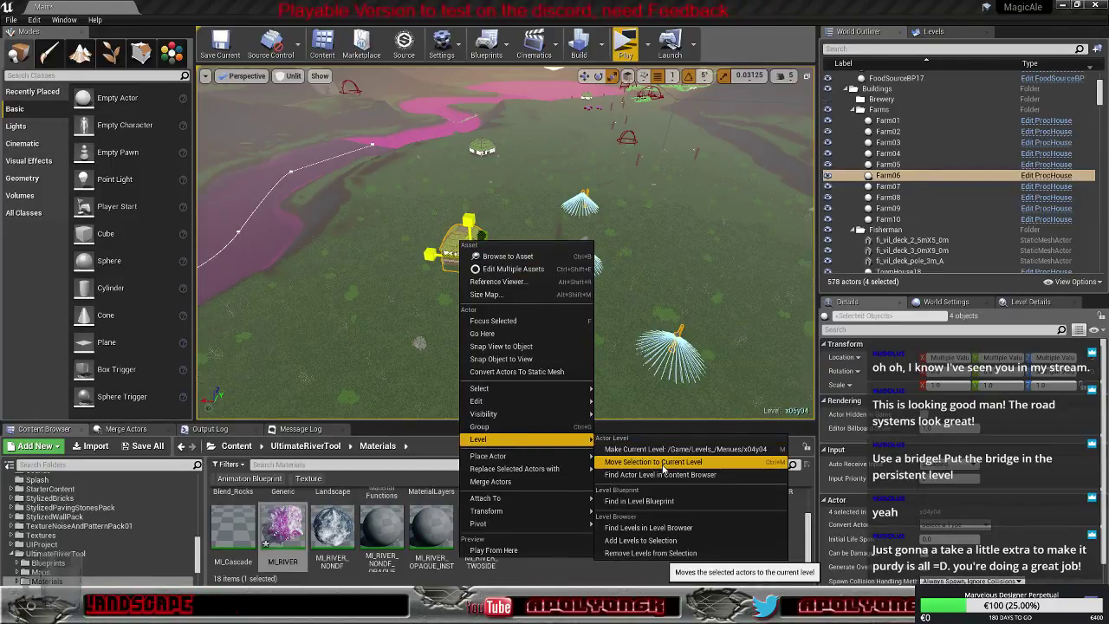
pyautogui.click(662, 462)
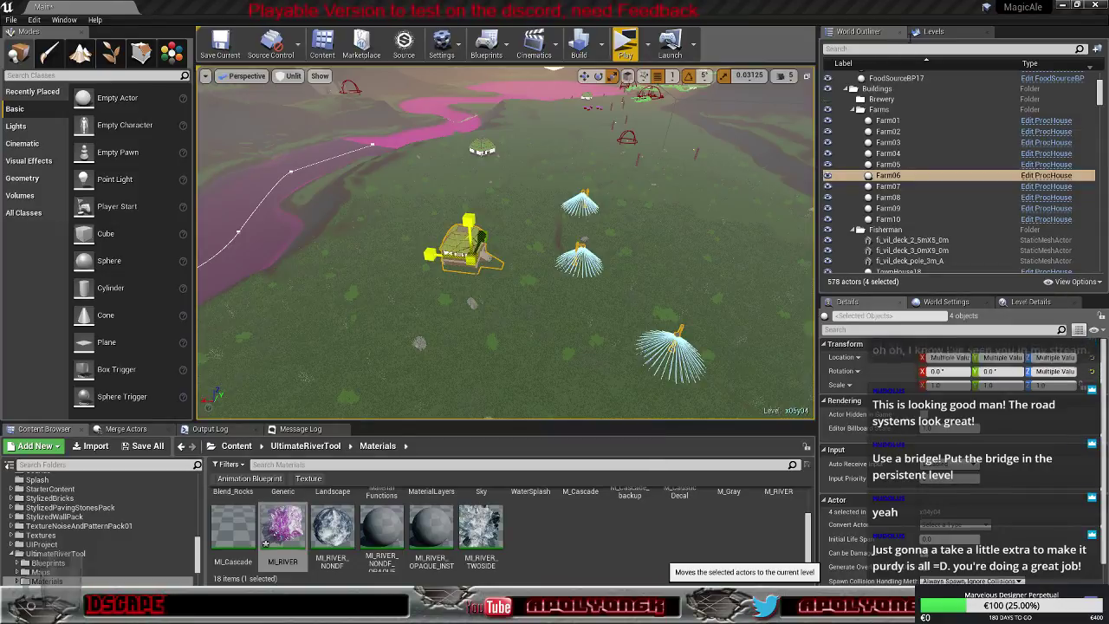
# Toggle level x05y03 off and on, hide level x04y04, and check the exposed landscape edge
pyautogui.click(929, 33)
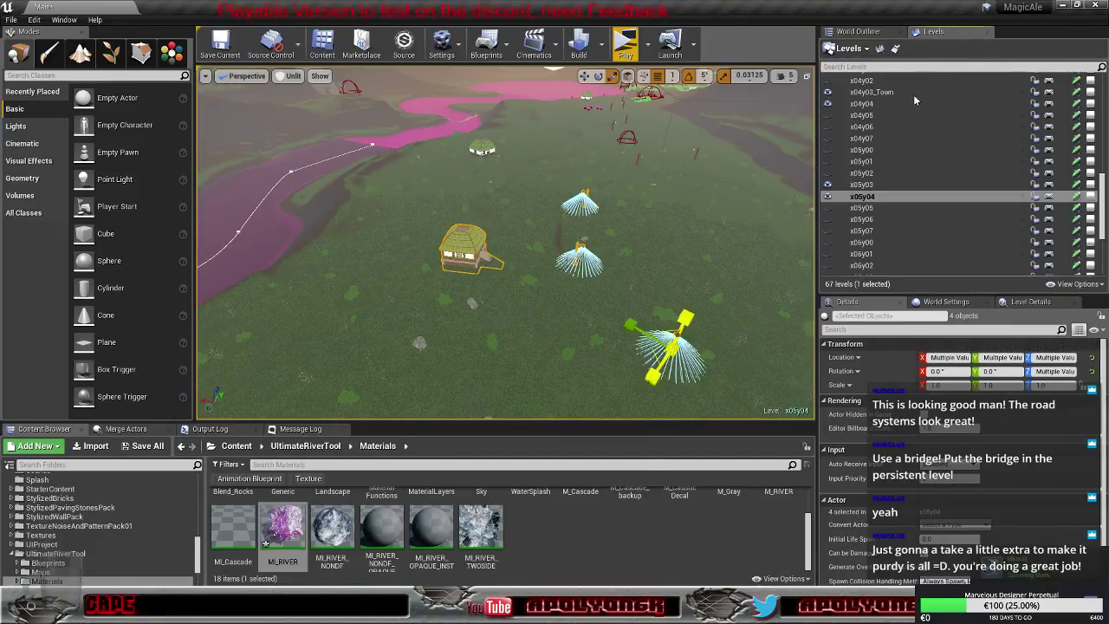
pyautogui.click(829, 185)
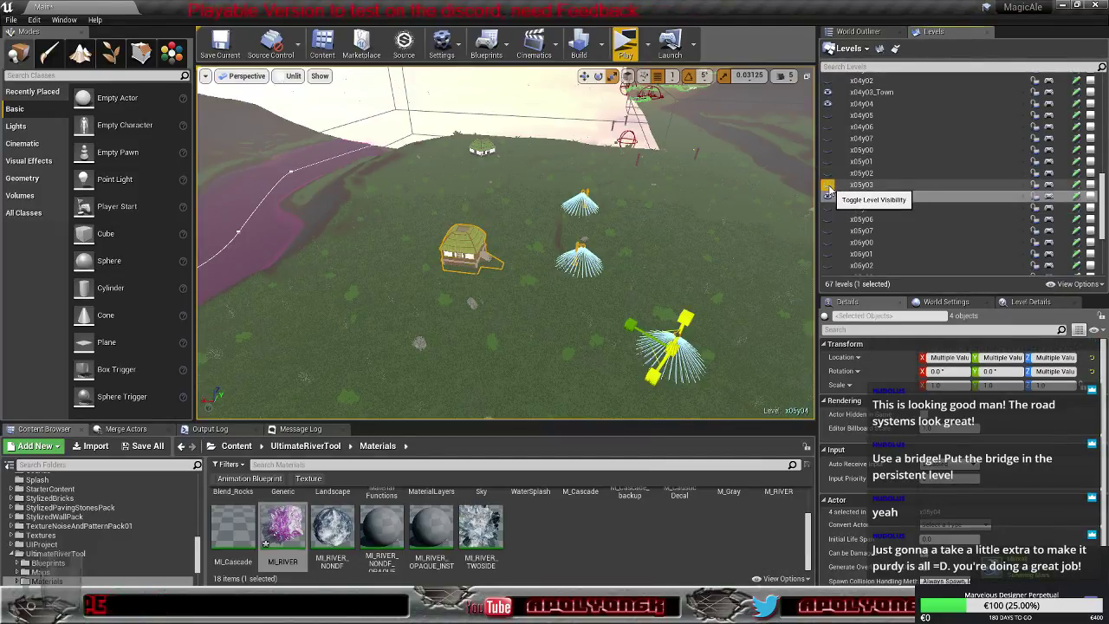
pyautogui.click(828, 186)
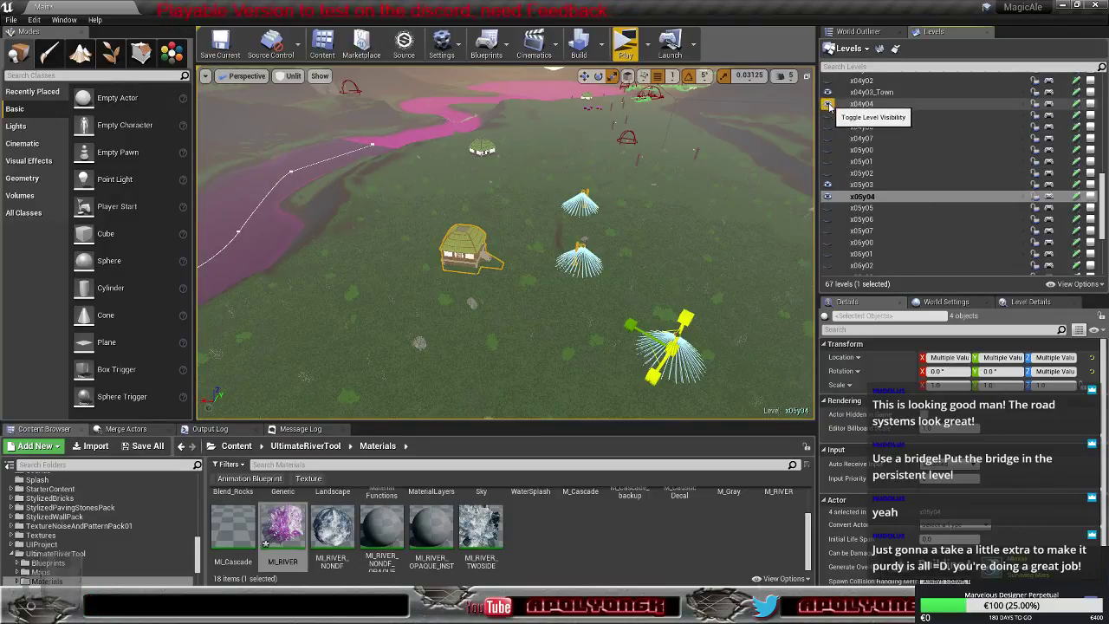
pyautogui.click(829, 106)
pyautogui.moveTo(641, 234); pyautogui.dragTo(806, 221, button='right')
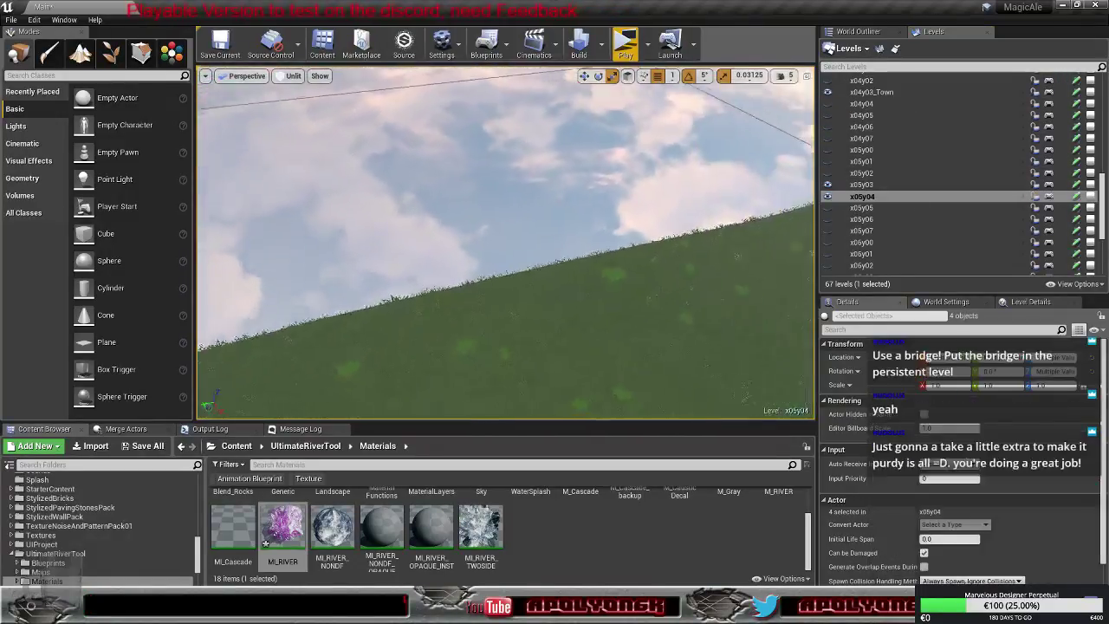
# Make the x04y04 level visible to check the area next to x05y04
pyautogui.moveTo(653, 196)
pyautogui.mouseDown(button='right')
pyautogui.moveTo(660, 186)
pyautogui.moveTo(657, 217)
pyautogui.moveTo(653, 196)
pyautogui.mouseUp(button='right')
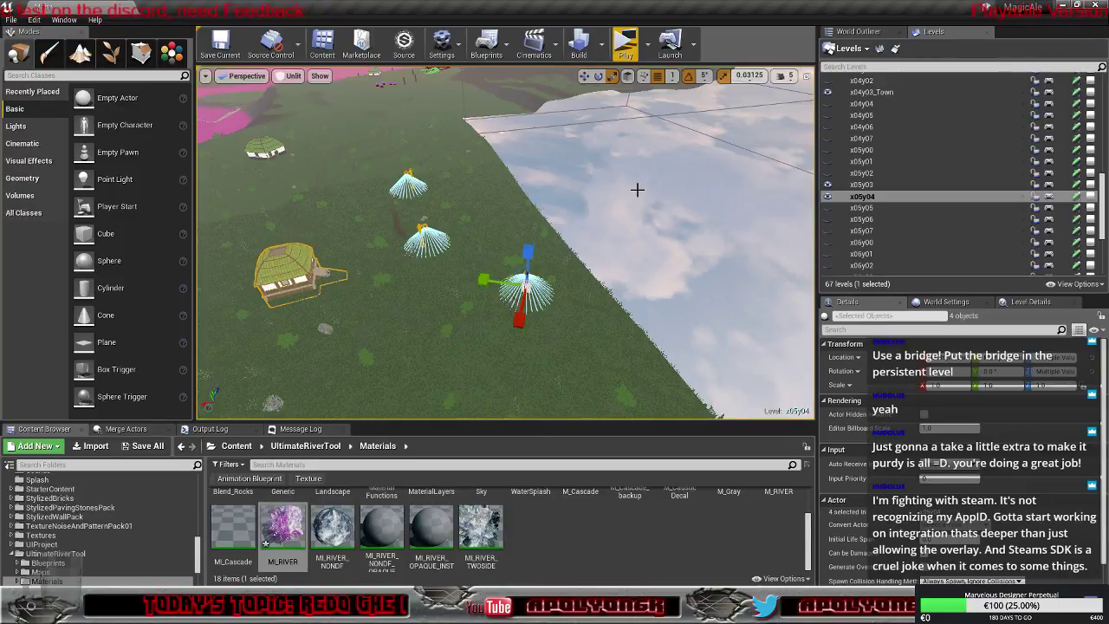
pyautogui.moveTo(570, 210); pyautogui.dragTo(573, 163, button='right')
pyautogui.press('w')
pyautogui.moveTo(506, 242); pyautogui.dragTo(443, 208, button='right')
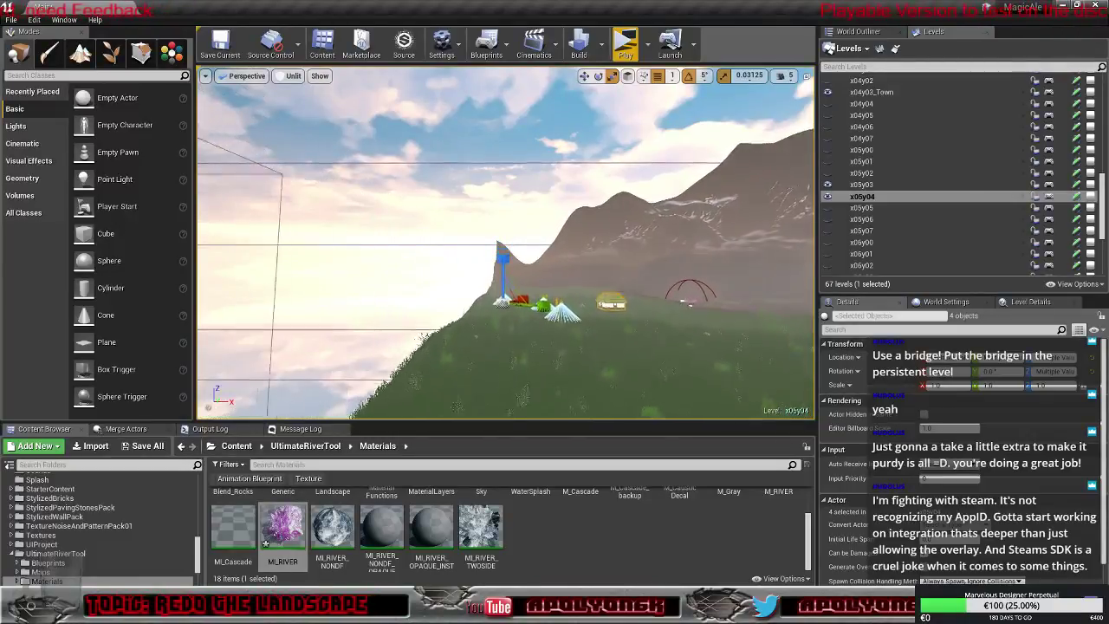
pyautogui.moveTo(506, 243); pyautogui.dragTo(709, 362, button='right')
pyautogui.moveTo(498, 322); pyautogui.dragTo(571, 210, button='right')
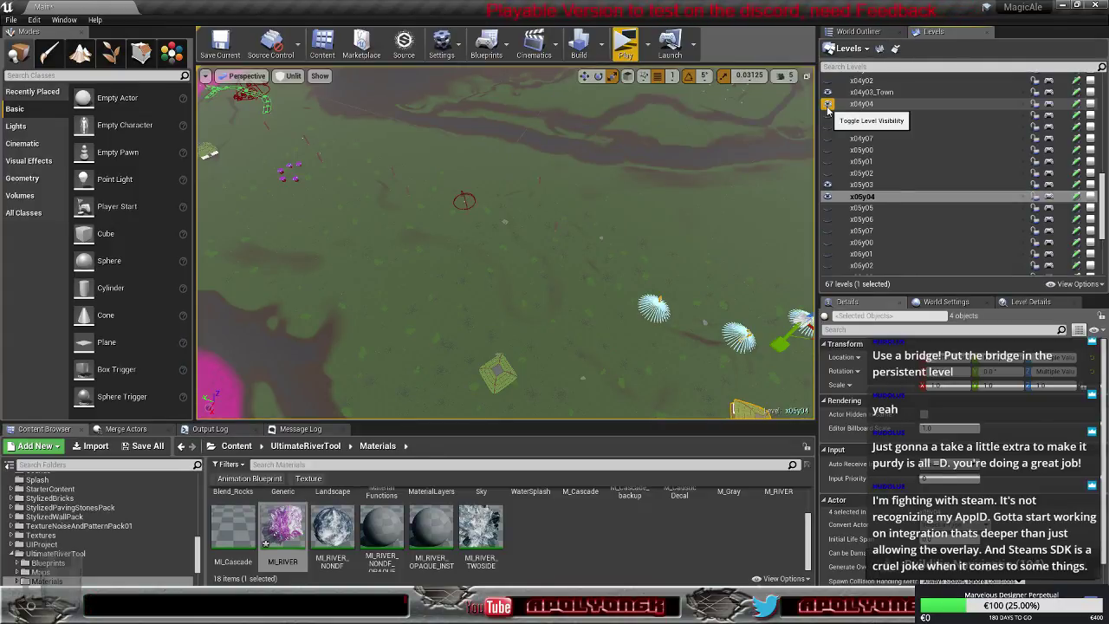
pyautogui.click(828, 106)
# Hide the x05y04 level and move the LampBP62 actor from x04y04 into the current level, x05y04
pyautogui.moveTo(506, 242); pyautogui.dragTo(667, 211, button='right')
pyautogui.moveTo(534, 231); pyautogui.dragTo(542, 267, button='right')
pyautogui.click(539, 328)
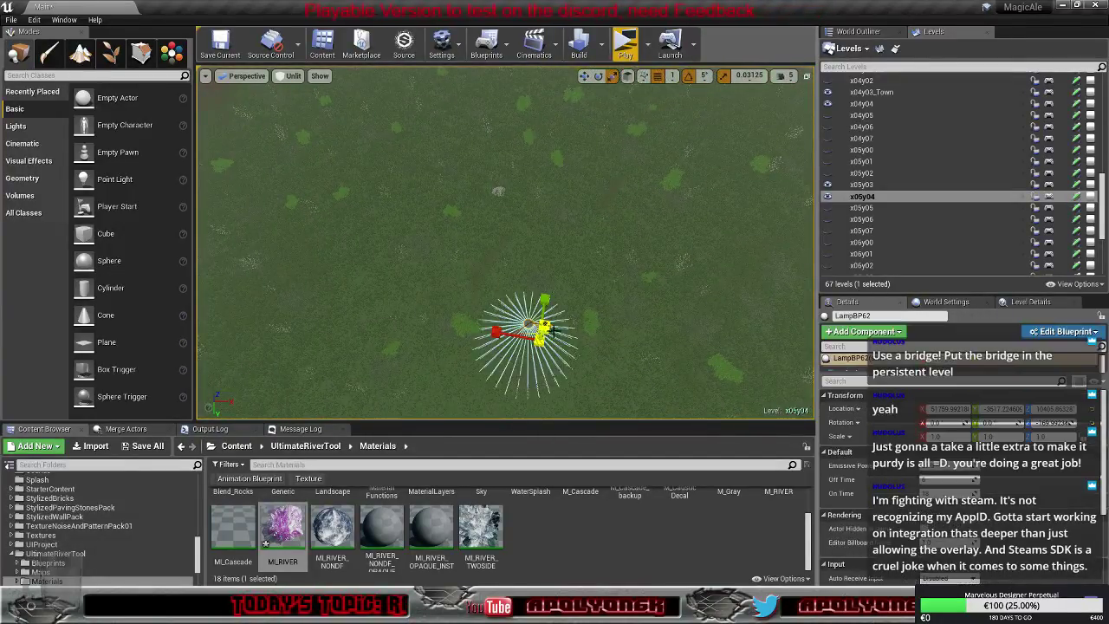
pyautogui.press('f')
pyautogui.moveTo(539, 328)
pyautogui.mouseDown(button='right')
pyautogui.moveTo(557, 309)
pyautogui.moveTo(547, 310)
pyautogui.mouseUp(button='right')
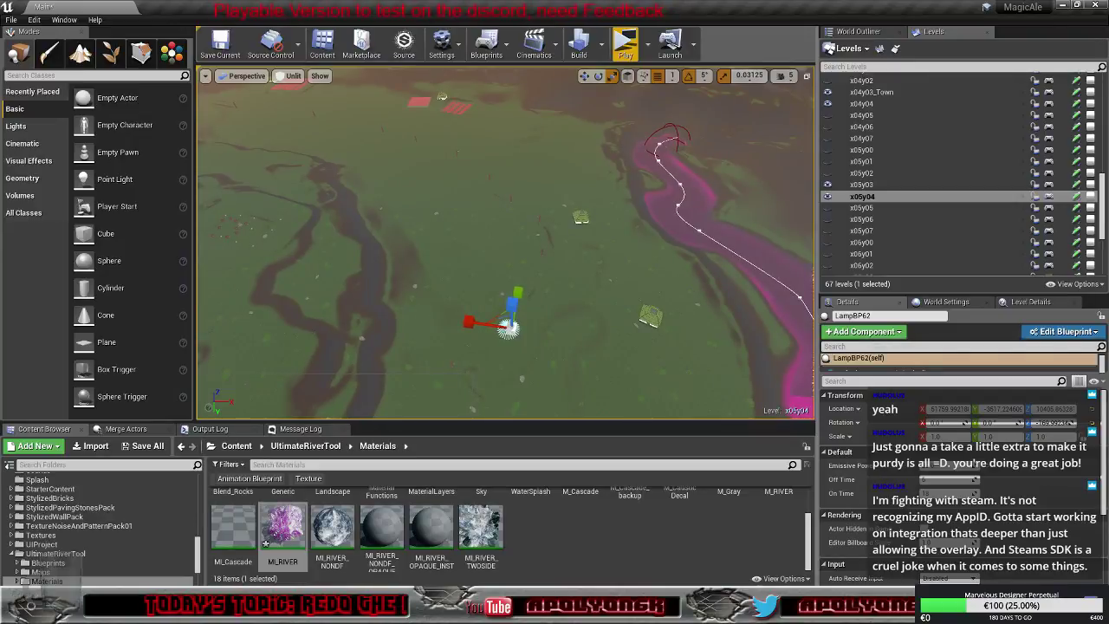
pyautogui.click(829, 198)
pyautogui.moveTo(665, 318)
pyautogui.mouseDown(button='right')
pyautogui.moveTo(662, 359)
pyautogui.moveTo(667, 331)
pyautogui.mouseUp(button='right')
pyautogui.keyDown('alt'); pyautogui.moveTo(606, 289); pyautogui.dragTo(610, 290); pyautogui.keyUp('alt')
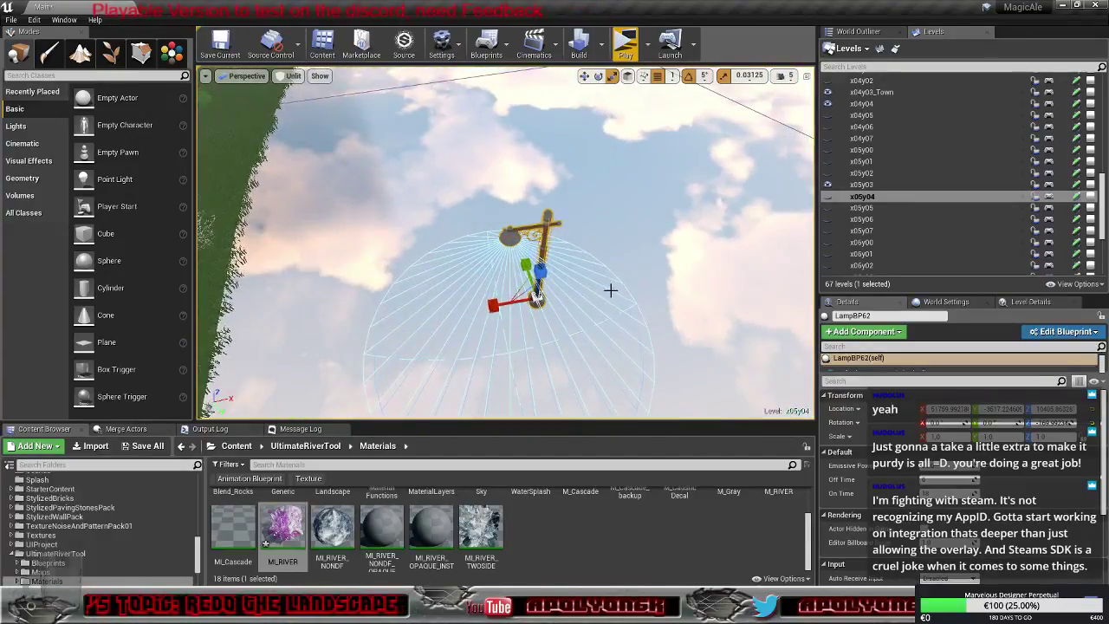
pyautogui.rightClick(545, 229)
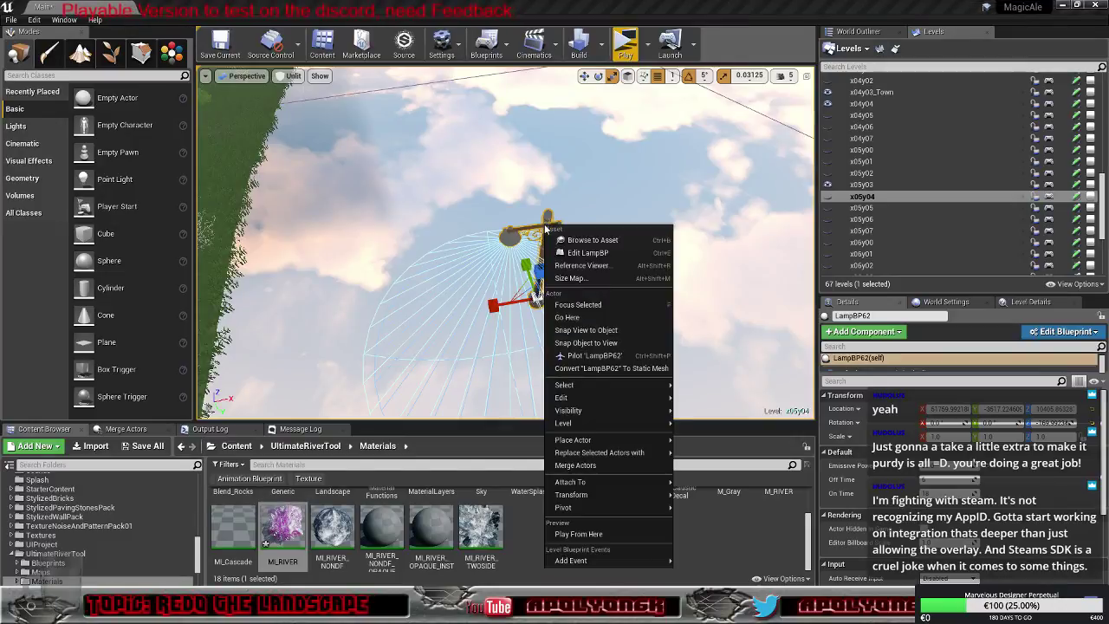
pyautogui.moveTo(612, 424)
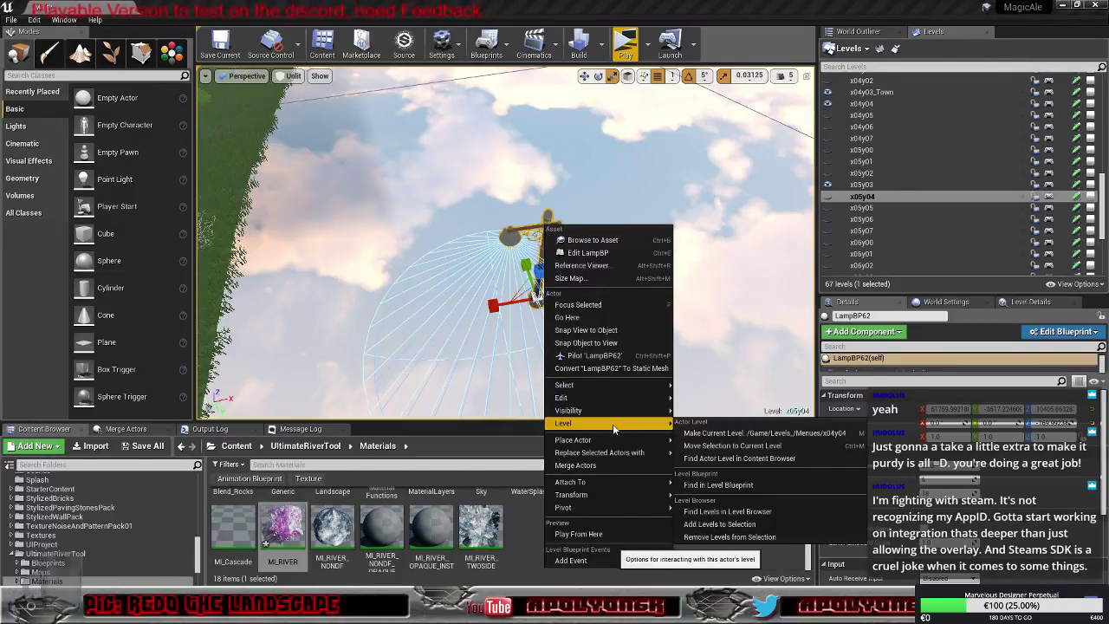
pyautogui.click(716, 445)
# Hide and show the x04y04 level again to check which actors near the border belong to it
pyautogui.moveTo(675, 346); pyautogui.dragTo(312, 303, button='right')
pyautogui.press('w')
pyautogui.press('s')
pyautogui.moveTo(623, 403); pyautogui.dragTo(624, 381, button='right')
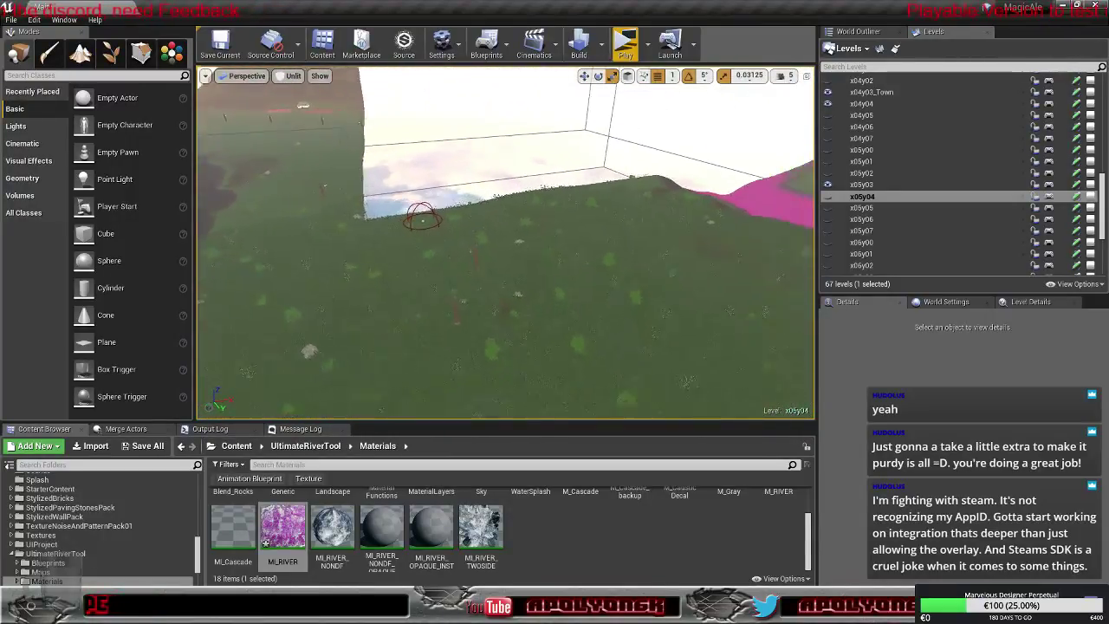
pyautogui.moveTo(624, 382); pyautogui.dragTo(607, 407, button='right')
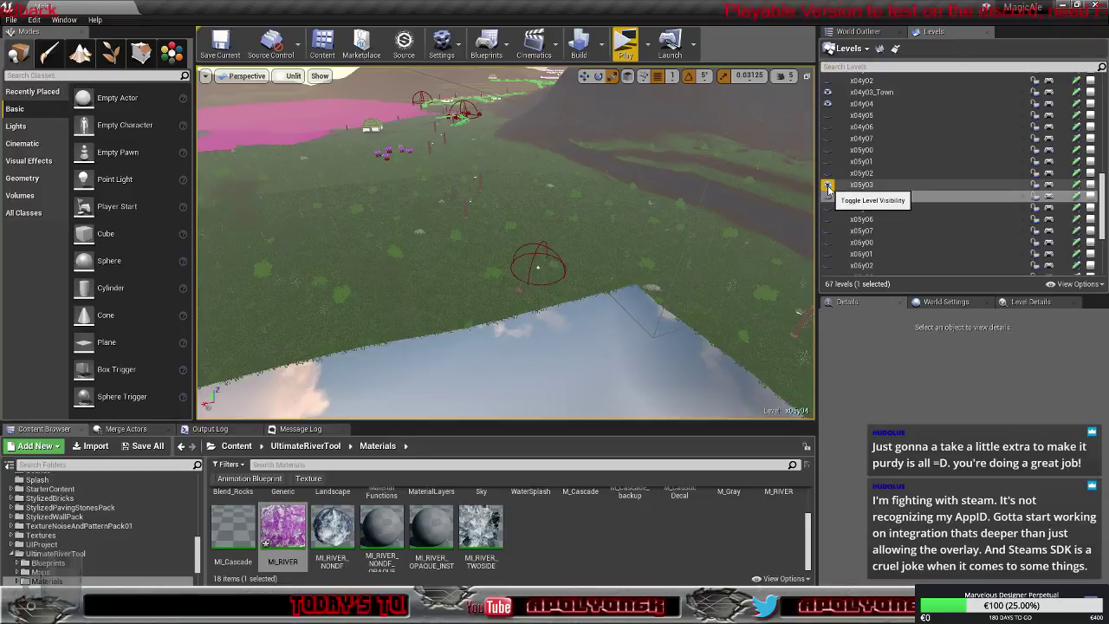
pyautogui.click(828, 105)
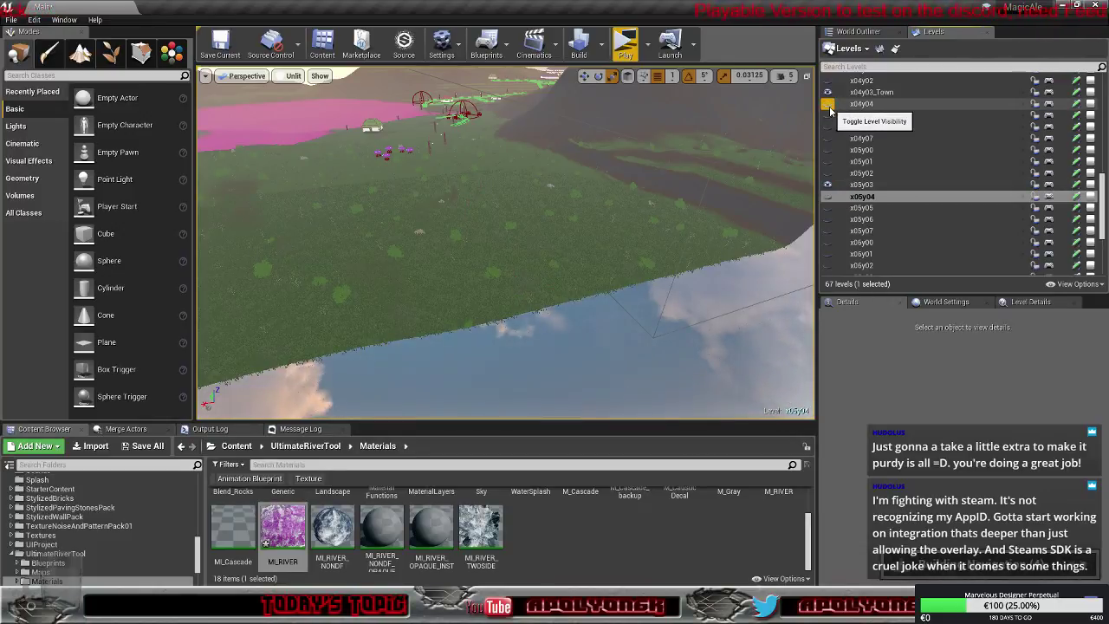
pyautogui.click(828, 105)
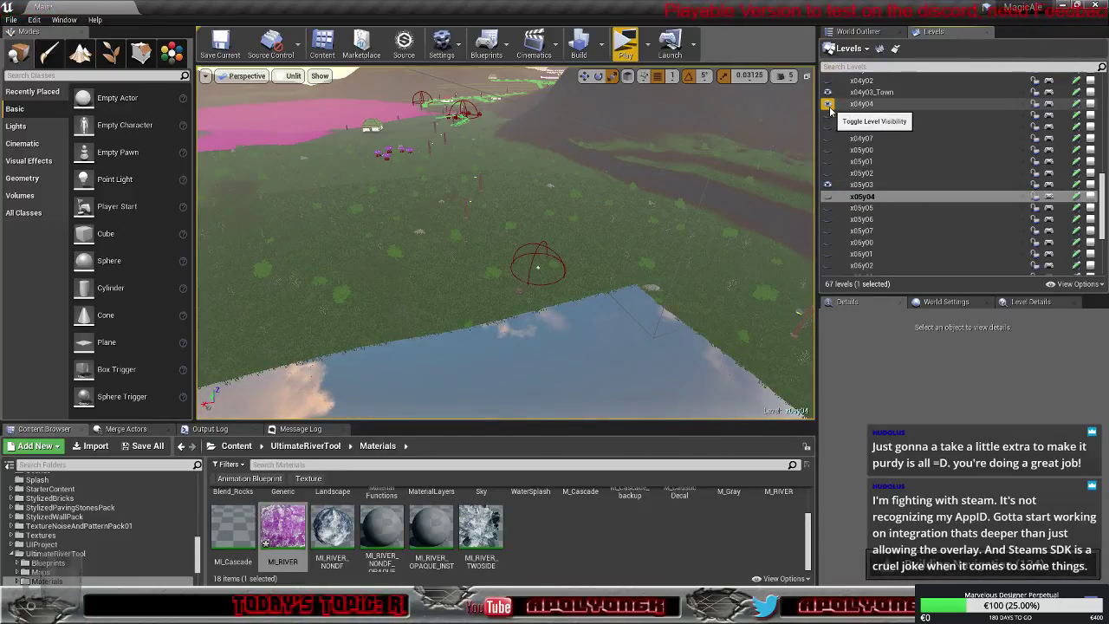
# Make x05y03 the current level and move the Ambush actor and the nearby chest into it
pyautogui.moveTo(646, 212); pyautogui.dragTo(742, 241, button='right')
pyautogui.moveTo(563, 273); pyautogui.dragTo(660, 264, button='right')
pyautogui.click(855, 186)
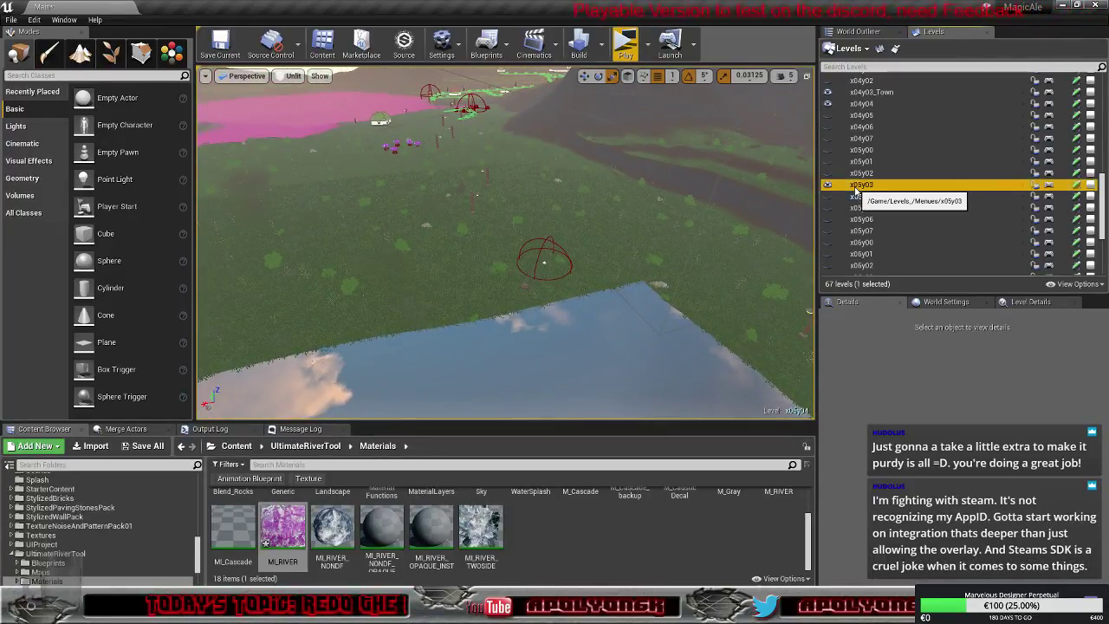
pyautogui.moveTo(644, 307); pyautogui.dragTo(654, 334, button='right')
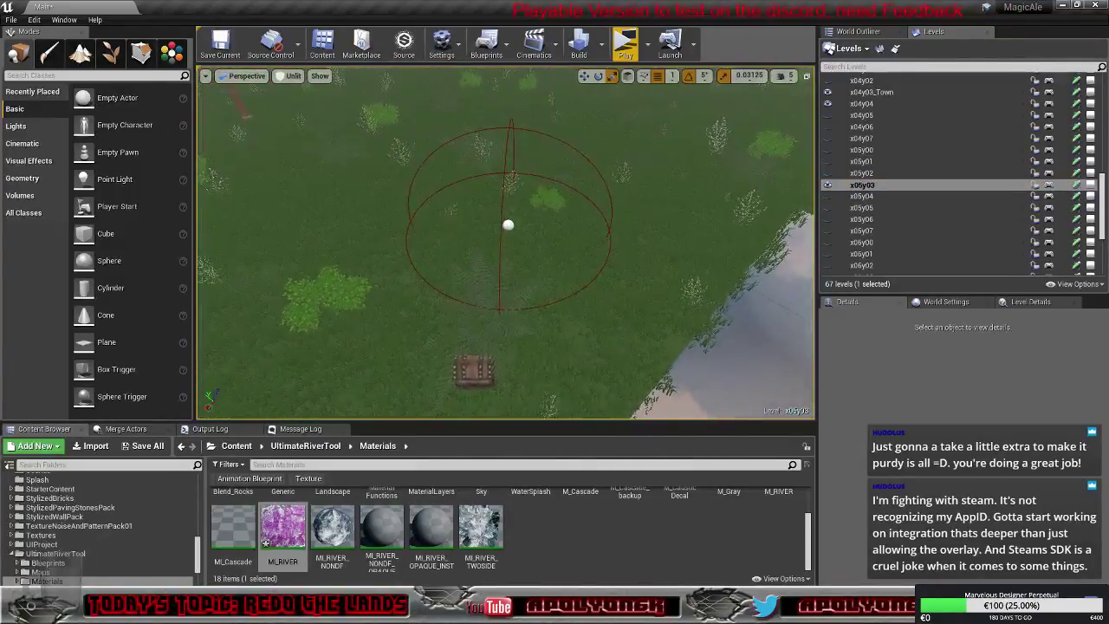
pyautogui.click(507, 224)
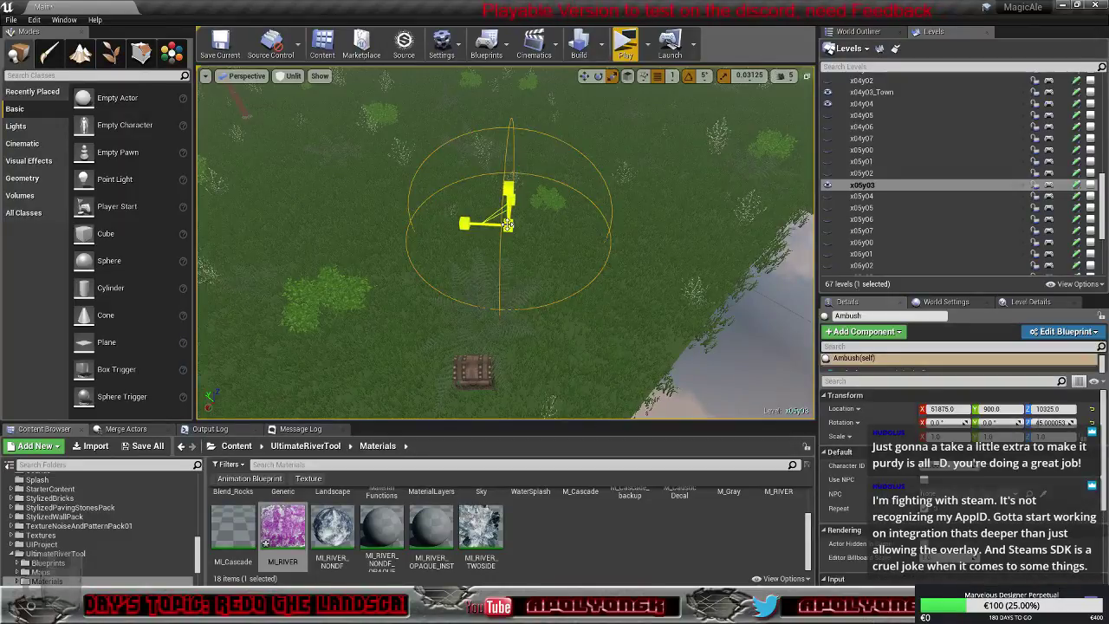
pyautogui.keyDown('ctrl'); pyautogui.click(477, 371); pyautogui.keyUp('ctrl')
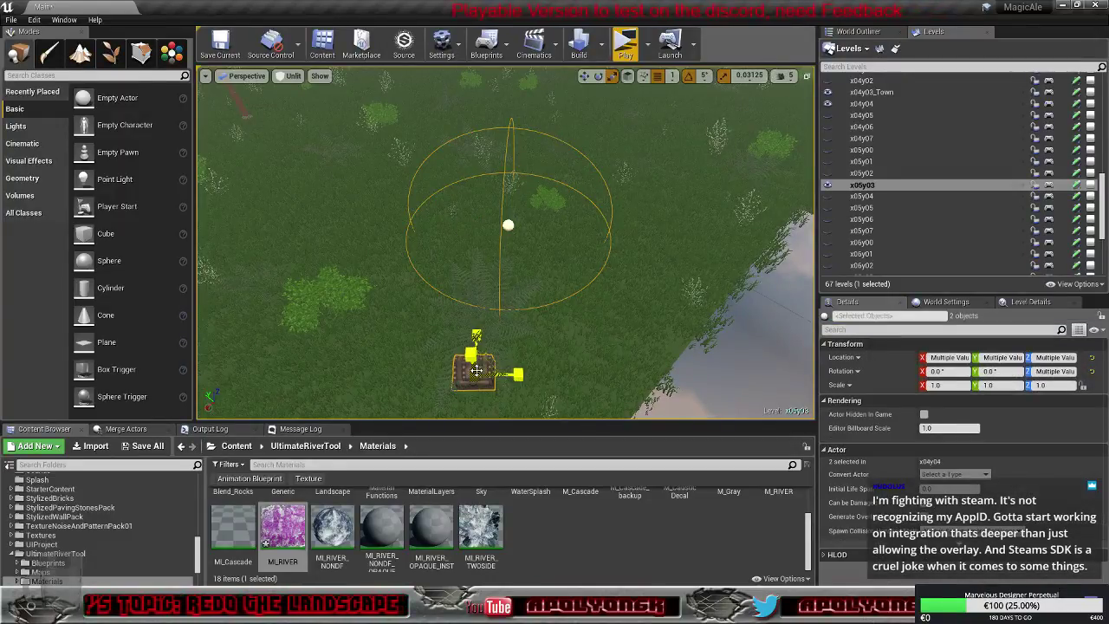
pyautogui.rightClick(476, 371)
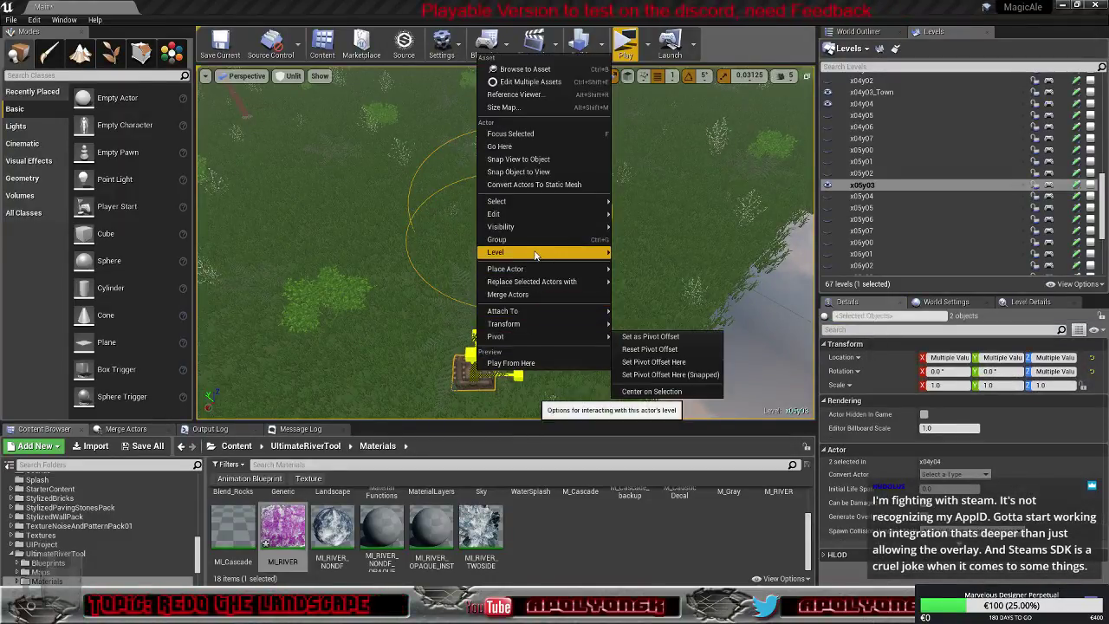
pyautogui.moveTo(534, 252)
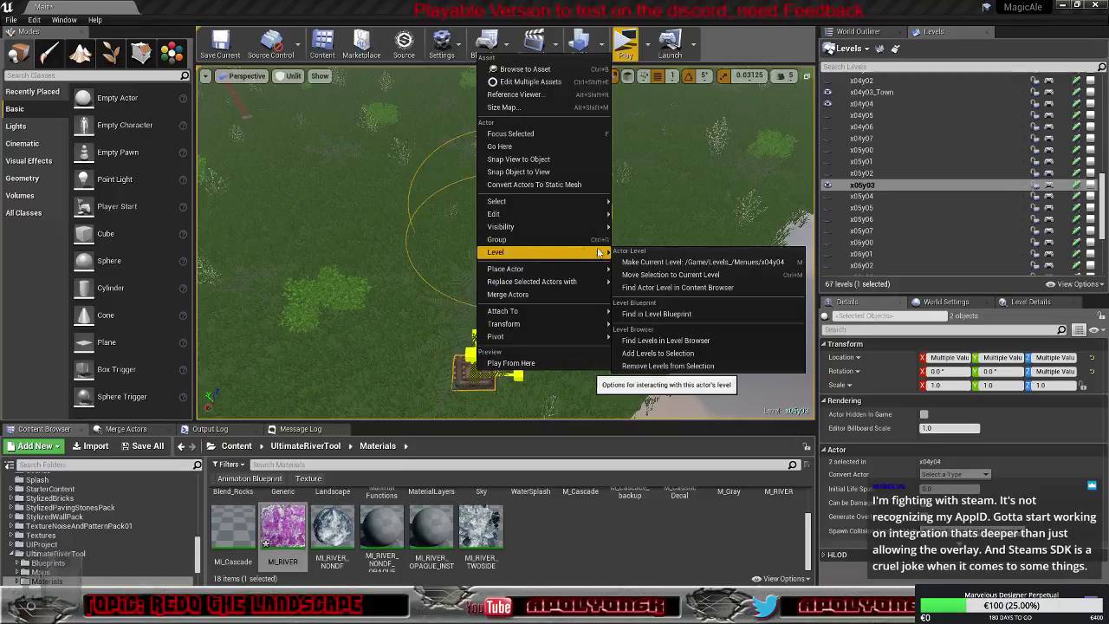
pyautogui.click(666, 274)
# Select the two lamp posts on the grass near the ambush spot and move them to the x05y03 level
pyautogui.moveTo(641, 272); pyautogui.dragTo(628, 235, button='right')
pyautogui.press('s')
pyautogui.press('w')
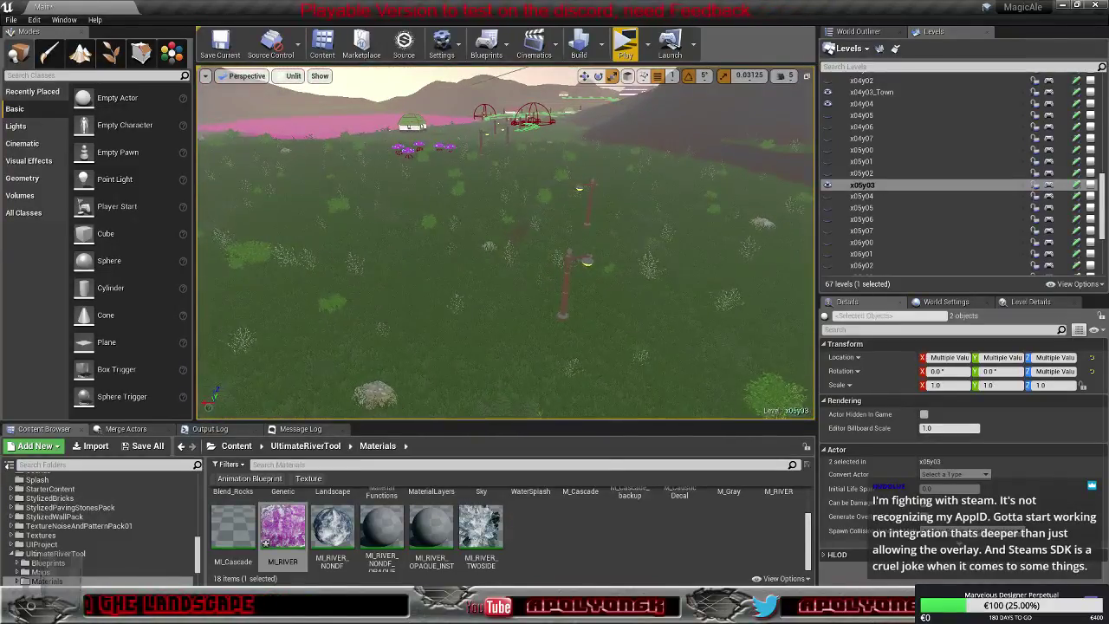
pyautogui.click(829, 105)
pyautogui.click(589, 189)
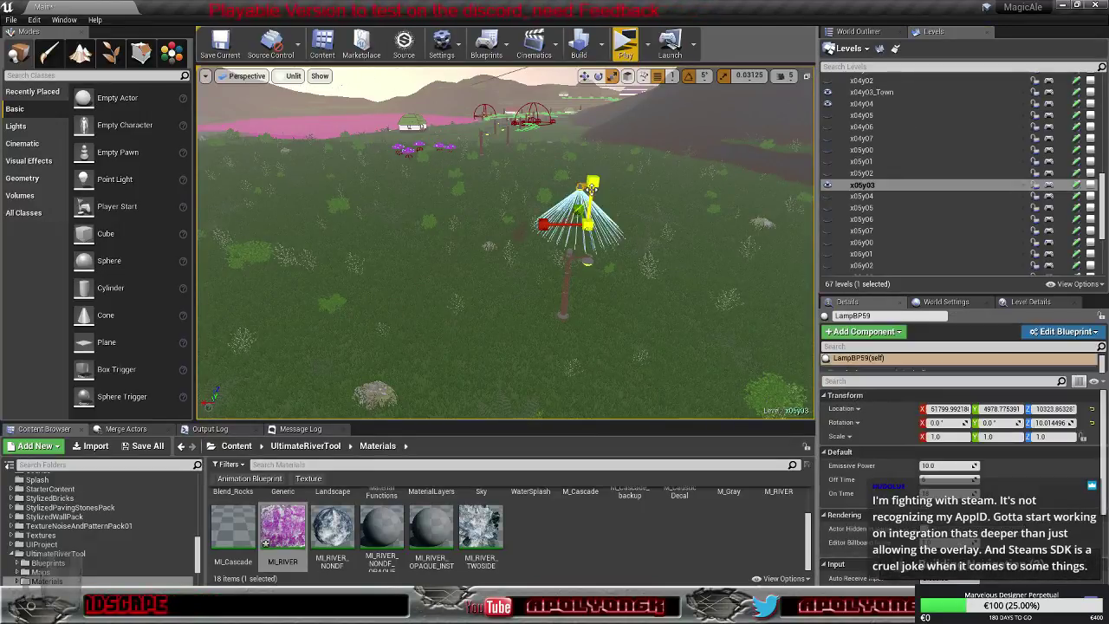
pyautogui.keyDown('ctrl'); pyautogui.click(565, 262); pyautogui.keyUp('ctrl')
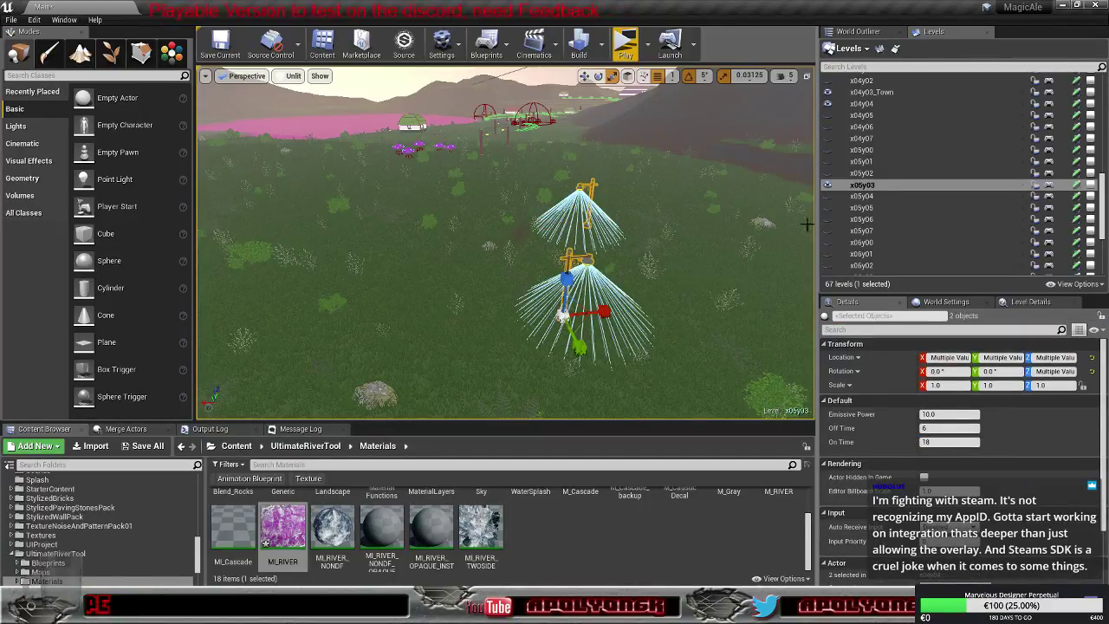
pyautogui.rightClick(861, 186)
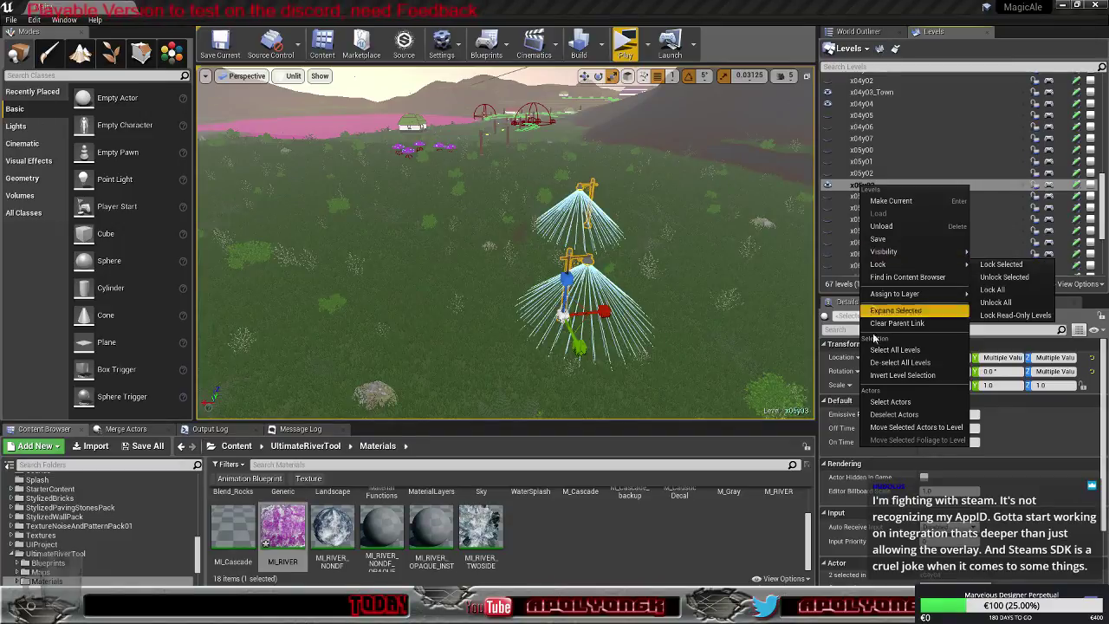
pyautogui.click(906, 432)
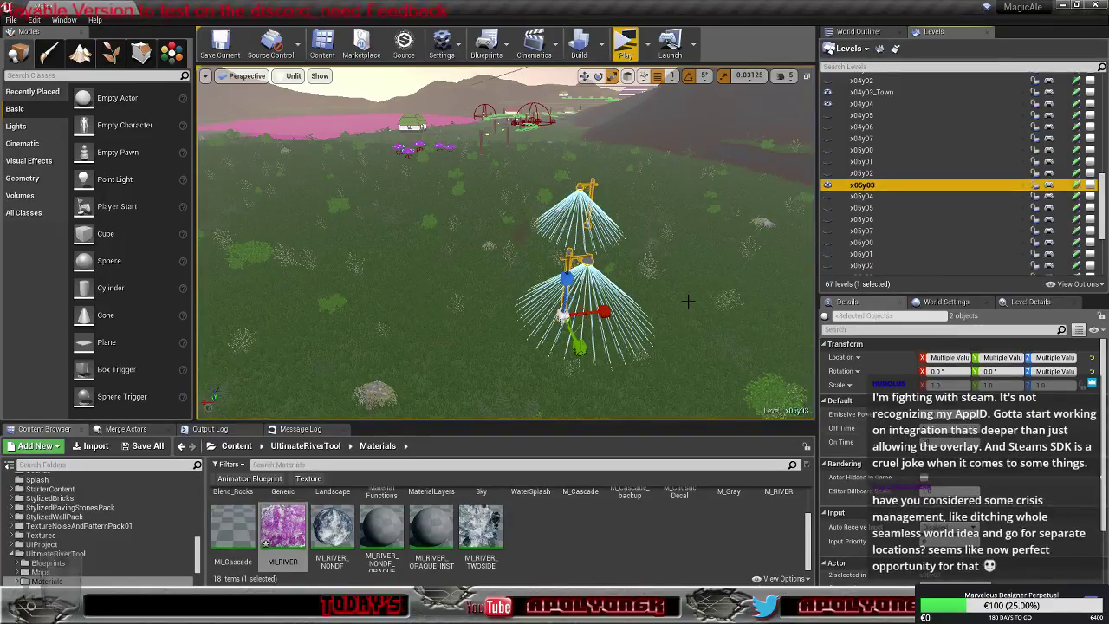
# Examine the surrounding terrain, river beds, houses and lamps across the visible levels for misplaced actors
pyautogui.press('s')
pyautogui.moveTo(686, 300)
pyautogui.mouseDown(button='right')
pyautogui.moveTo(693, 347)
pyautogui.moveTo(688, 302)
pyautogui.mouseUp(button='right')
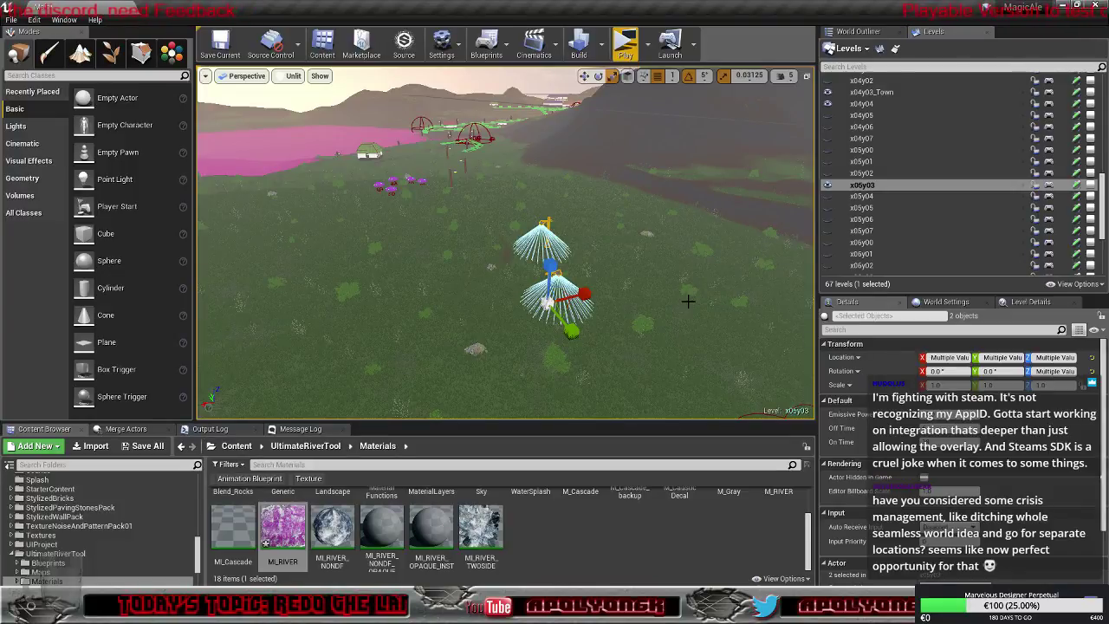
pyautogui.press('w')
pyautogui.moveTo(693, 300)
pyautogui.mouseDown(button='right')
pyautogui.moveTo(651, 234)
pyautogui.moveTo(662, 244)
pyautogui.moveTo(671, 227)
pyautogui.moveTo(613, 236)
pyautogui.moveTo(641, 320)
pyautogui.moveTo(654, 328)
pyautogui.moveTo(629, 318)
pyautogui.moveTo(715, 299)
pyautogui.mouseUp(button='right')
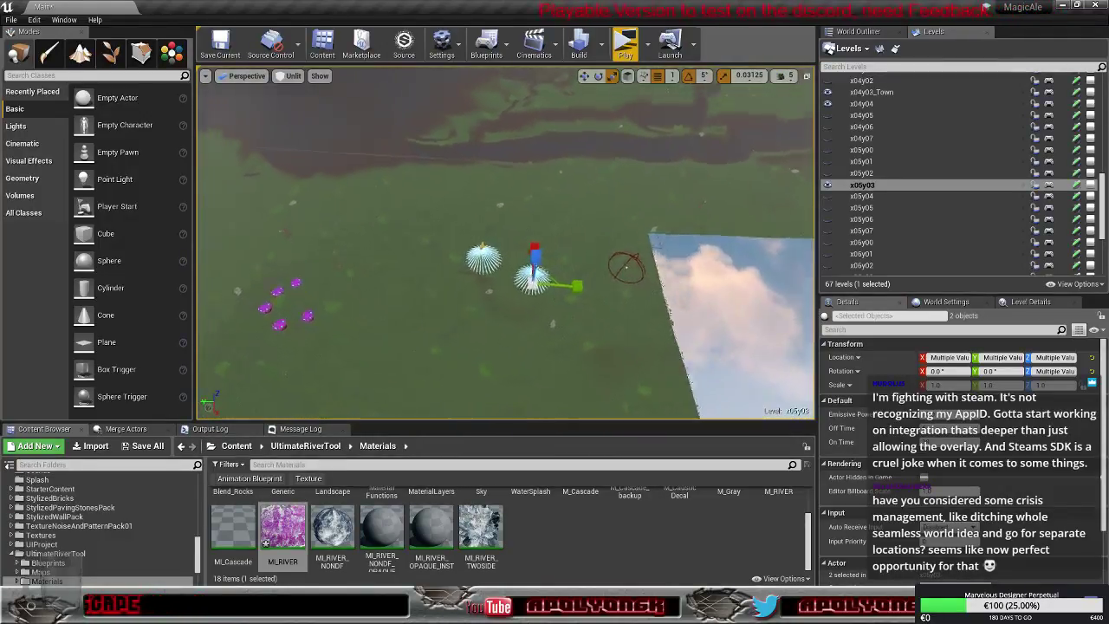
pyautogui.moveTo(506, 251); pyautogui.dragTo(408, 207, button='right')
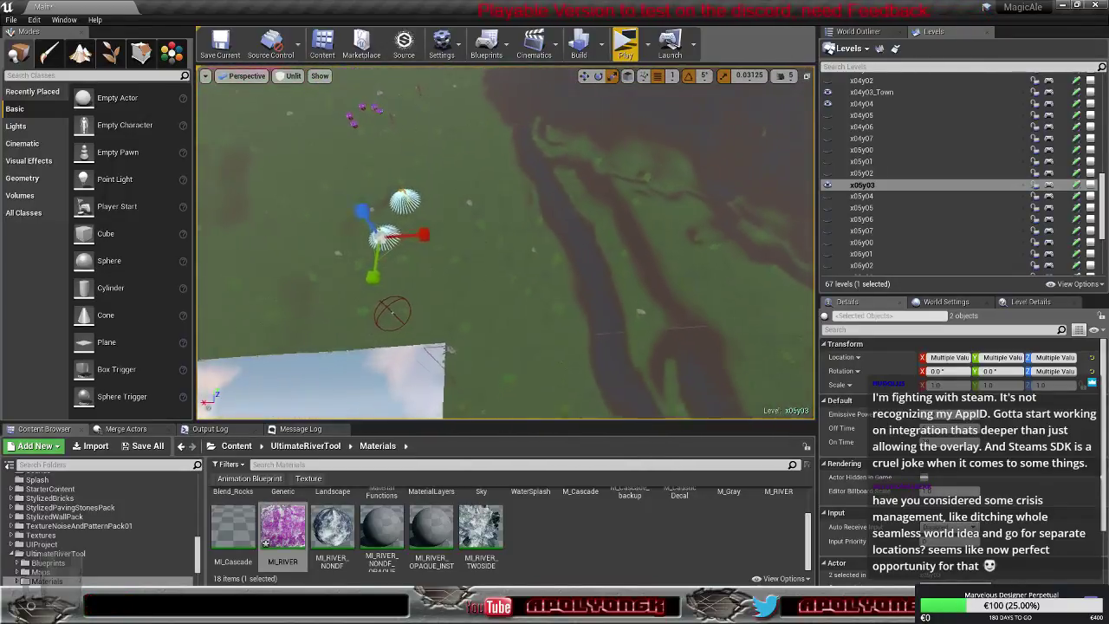
pyautogui.moveTo(506, 252); pyautogui.dragTo(589, 182, button='right')
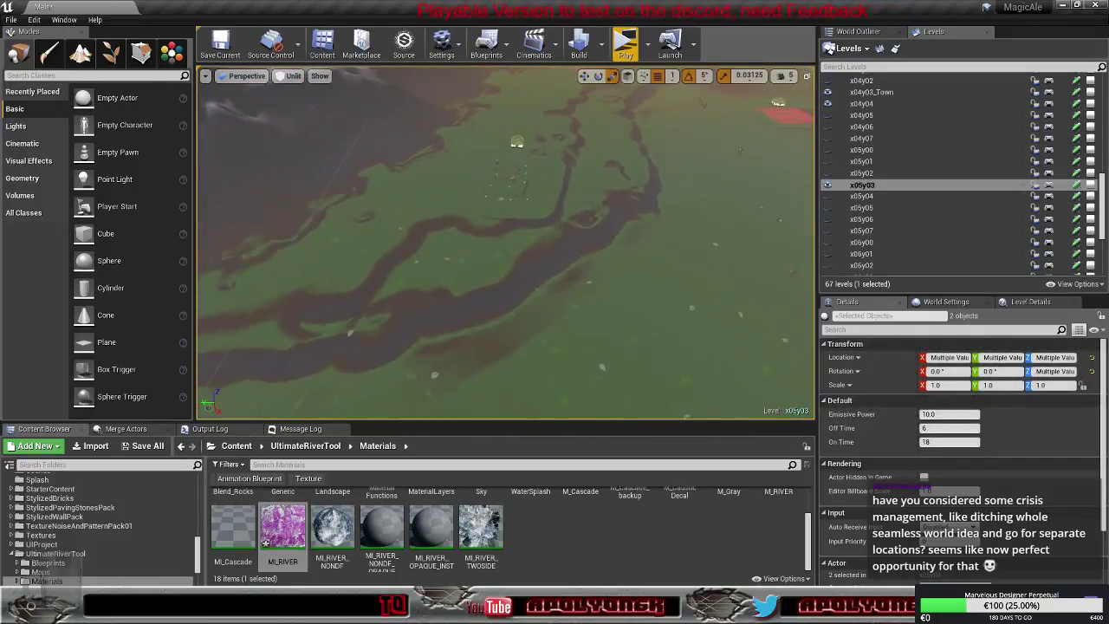
pyautogui.moveTo(506, 251); pyautogui.dragTo(554, 189, button='right')
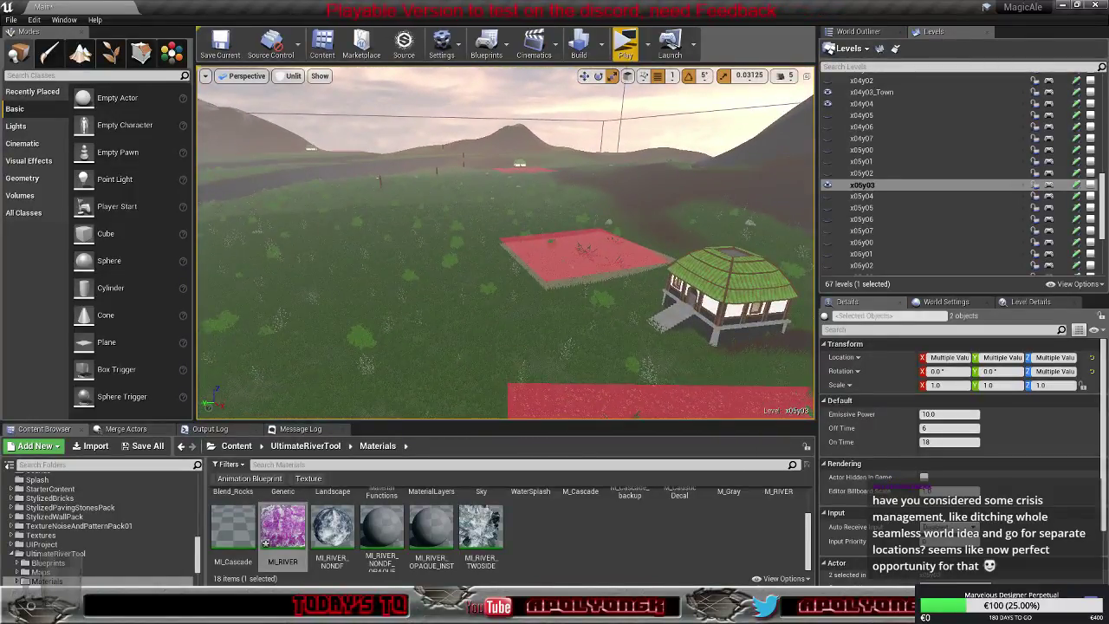
pyautogui.moveTo(514, 236)
pyautogui.mouseDown(button='right')
pyautogui.moveTo(516, 256)
pyautogui.moveTo(512, 241)
pyautogui.mouseUp(button='right')
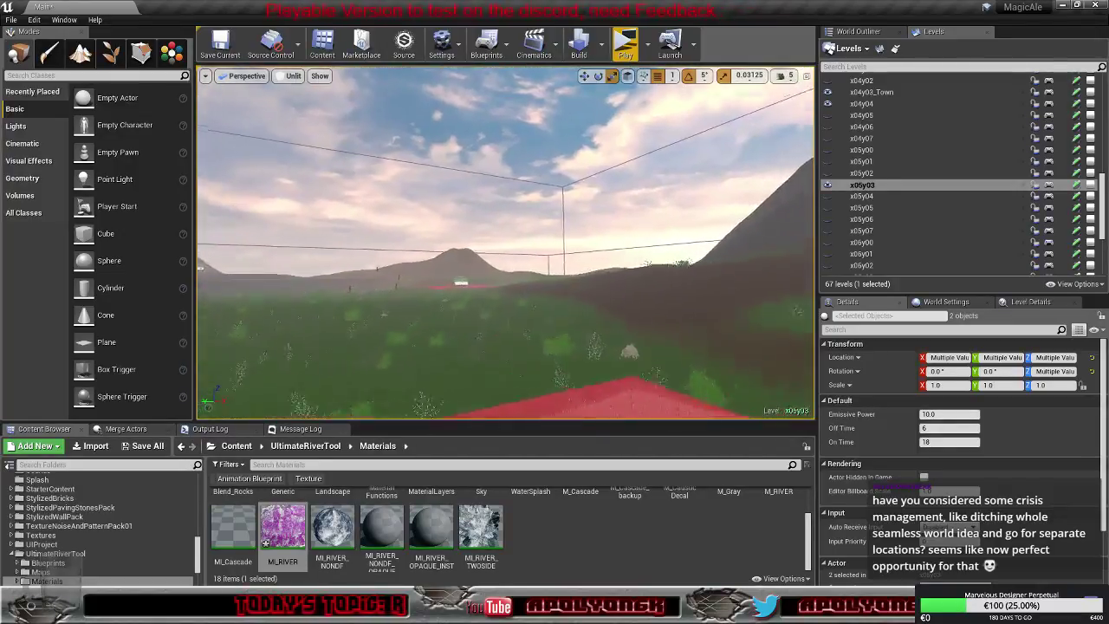
pyautogui.moveTo(706, 379); pyautogui.dragTo(706, 379, button='right')
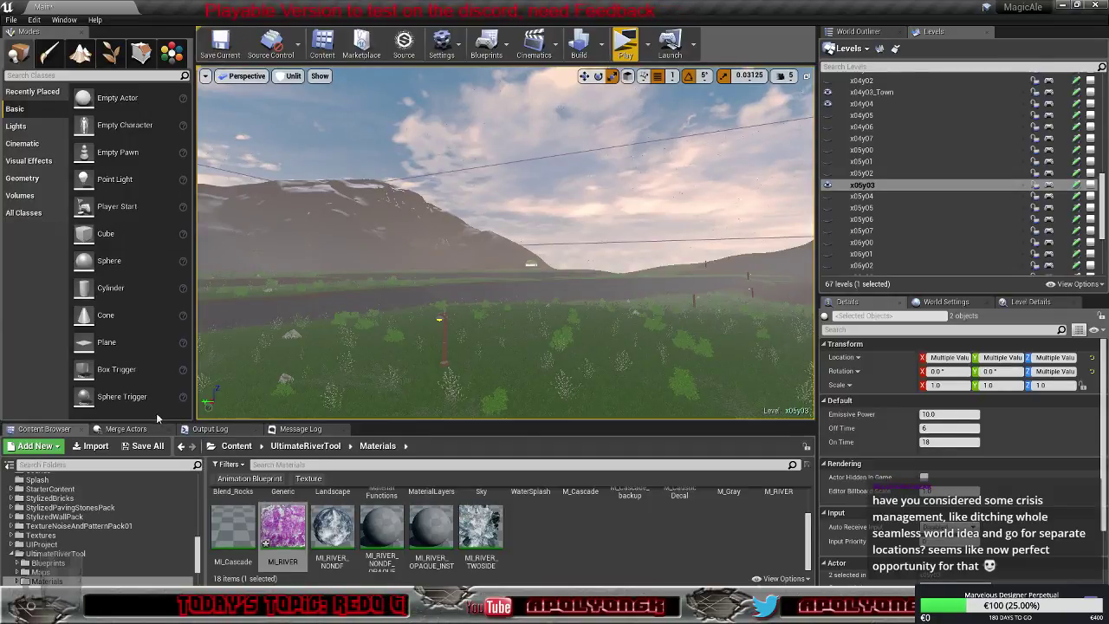
# Save all modified content and open the Levels_ folder in the content browser
pyautogui.click(138, 447)
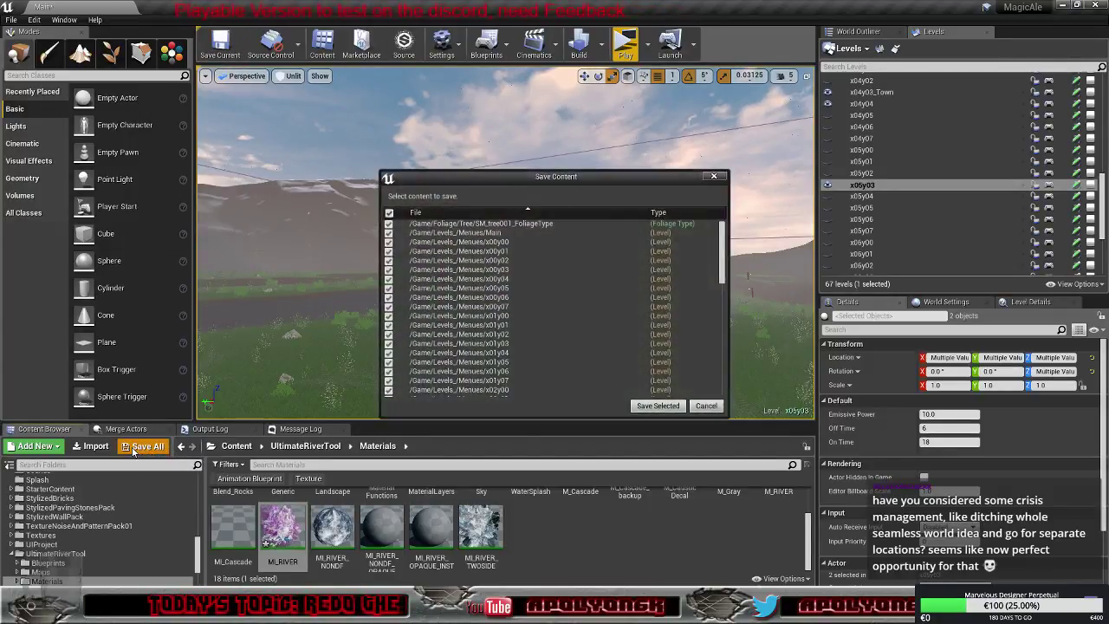
pyautogui.click(644, 404)
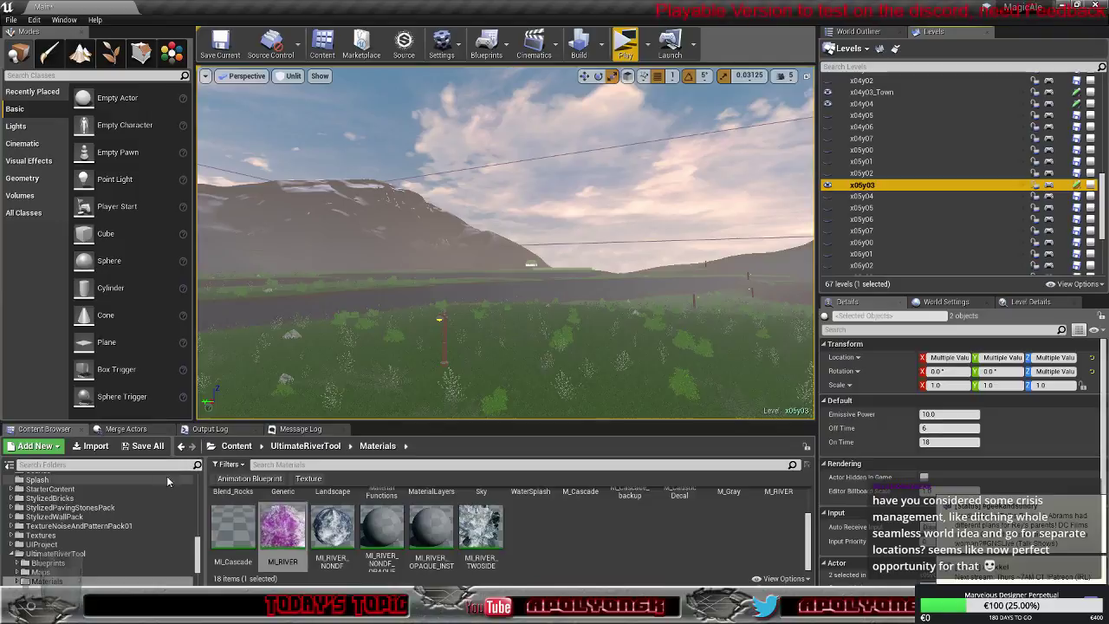
pyautogui.scroll(-2, 78, 559)
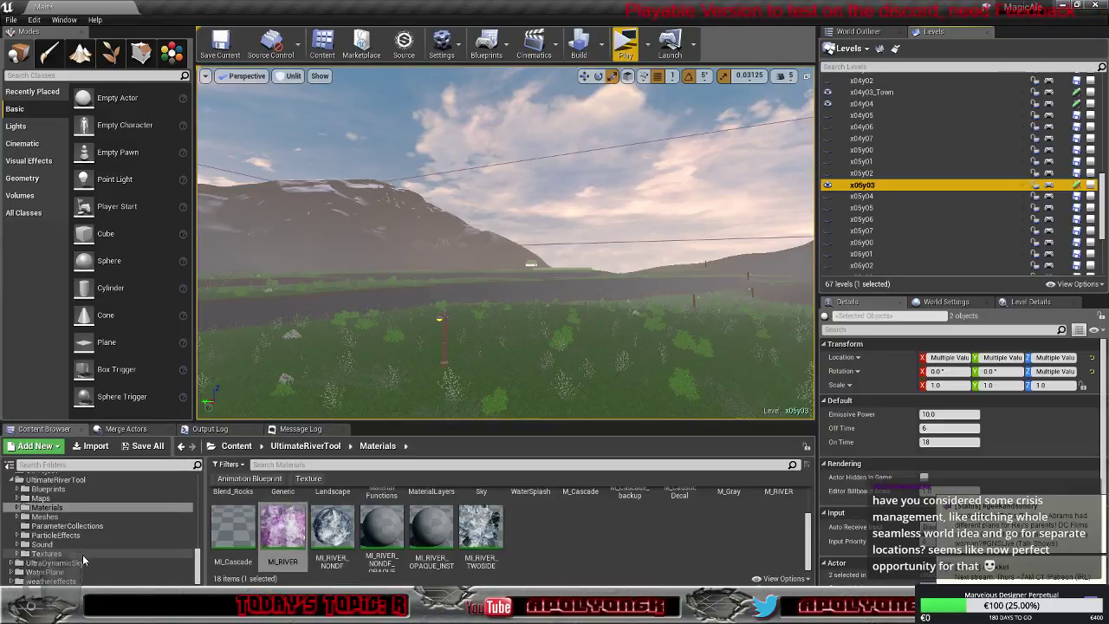
pyautogui.scroll(8, 83, 555)
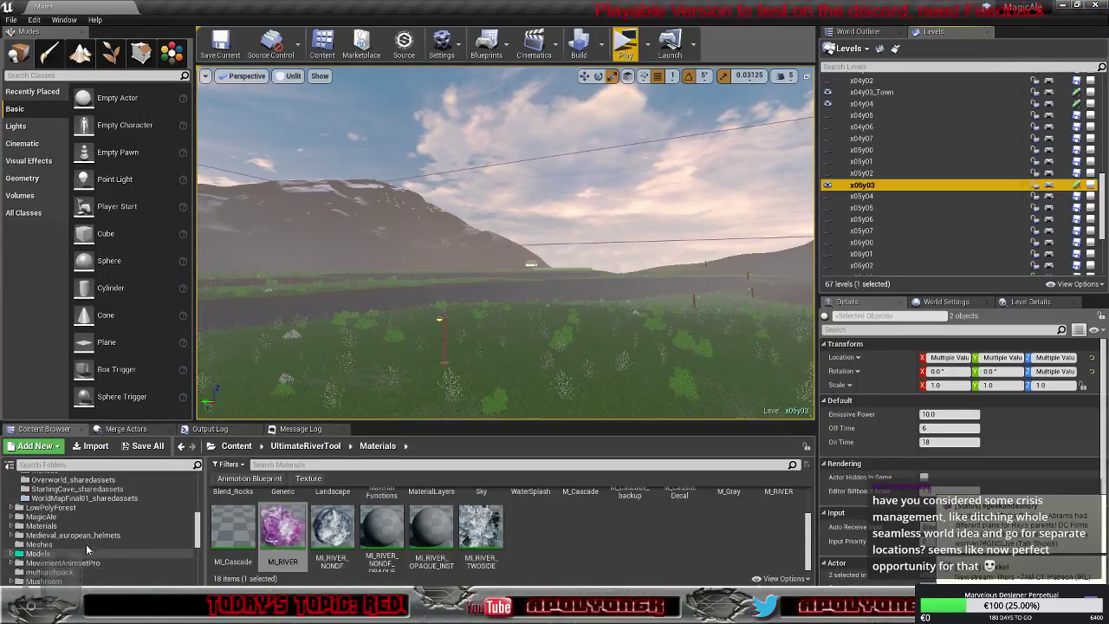
pyautogui.scroll(2, 79, 520)
pyautogui.click(52, 517)
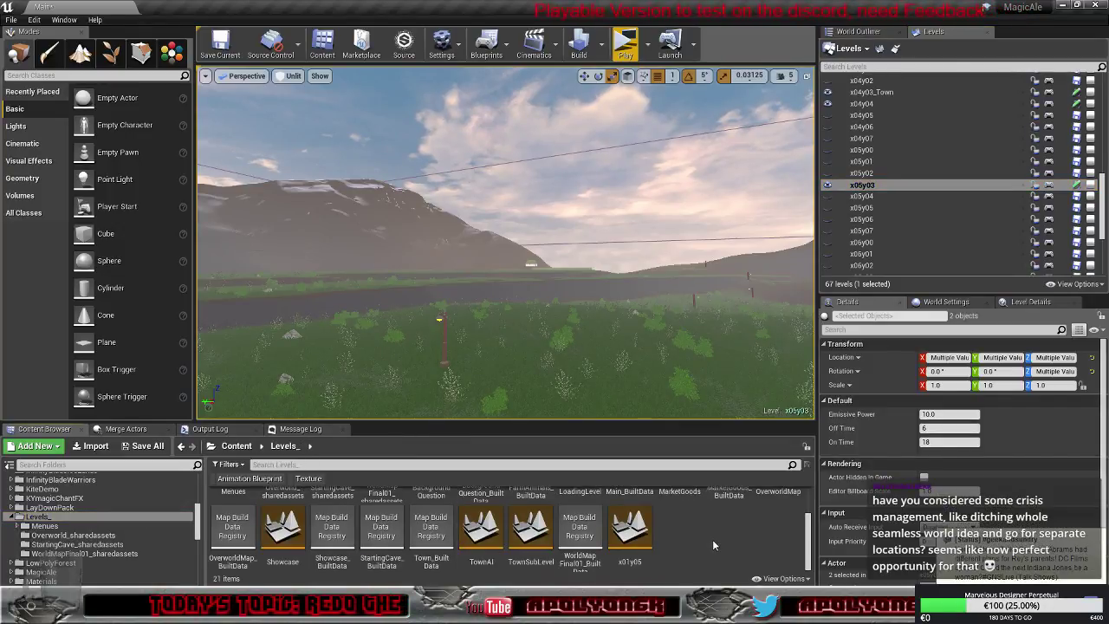
# Open the OverworldMap level from the Levels_ folder, saving the modified levels x04y03_Town, x04y04 and x05y03
pyautogui.scroll(2, 712, 539)
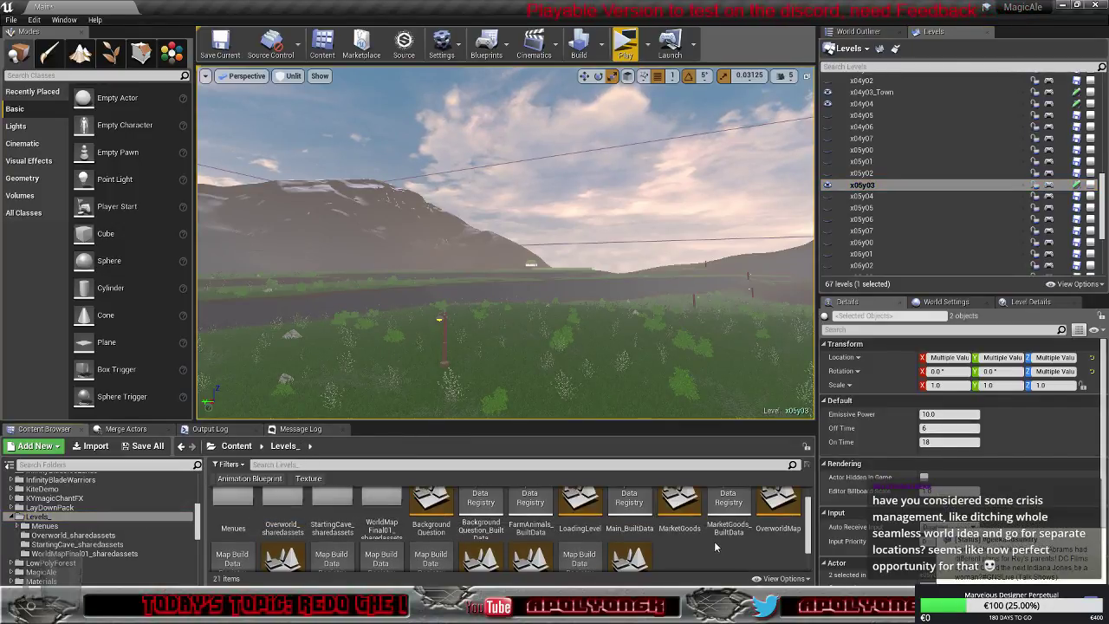
pyautogui.doubleClick(780, 506)
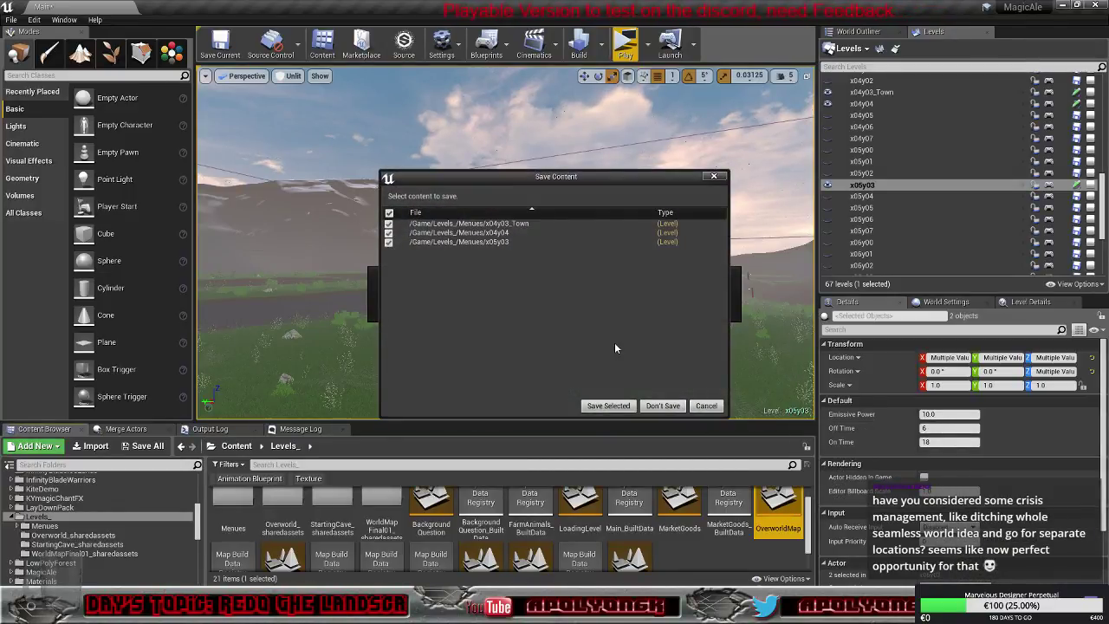
pyautogui.click(607, 405)
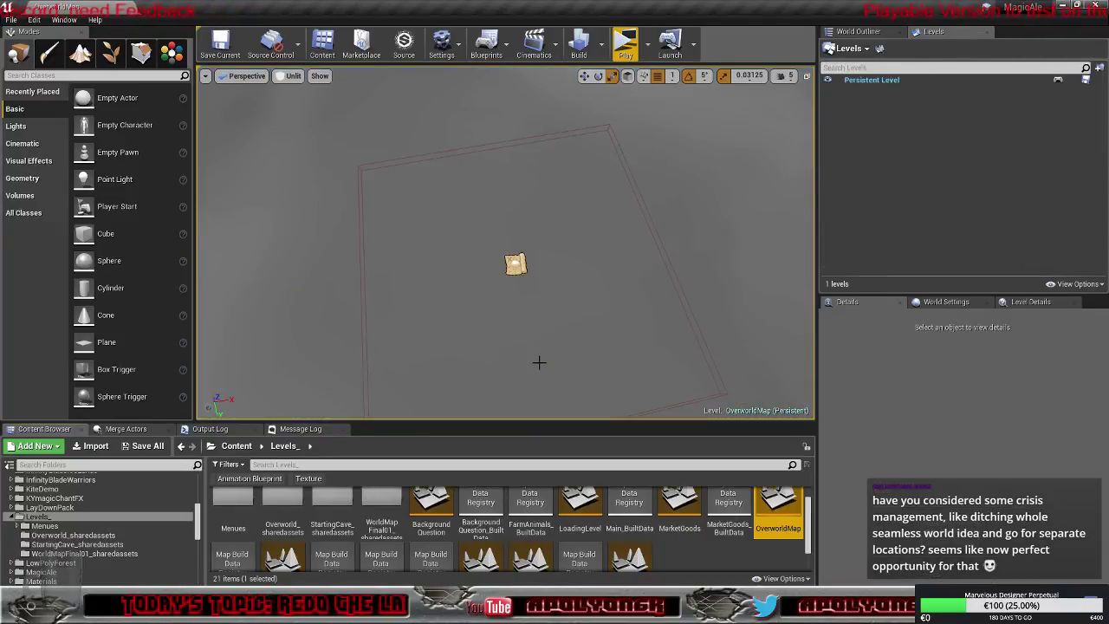
# Play-test the OverworldMap level in three preview runs, moving the player marker across the parchment map and ending each run
pyautogui.click(623, 42)
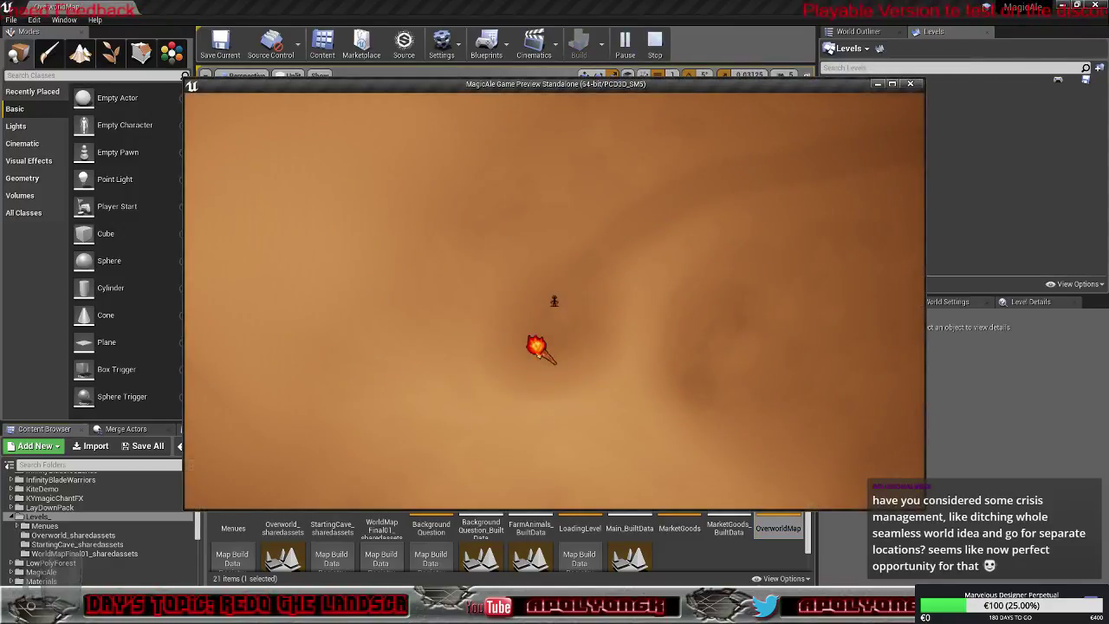
pyautogui.moveTo(533, 342); pyautogui.dragTo(716, 436)
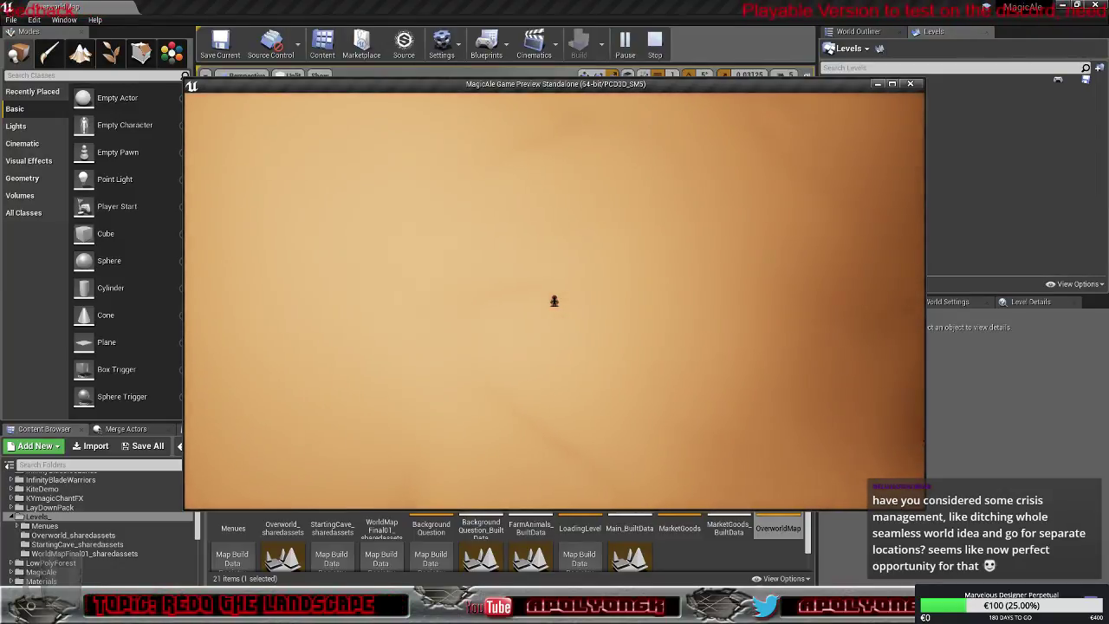
pyautogui.press('s')
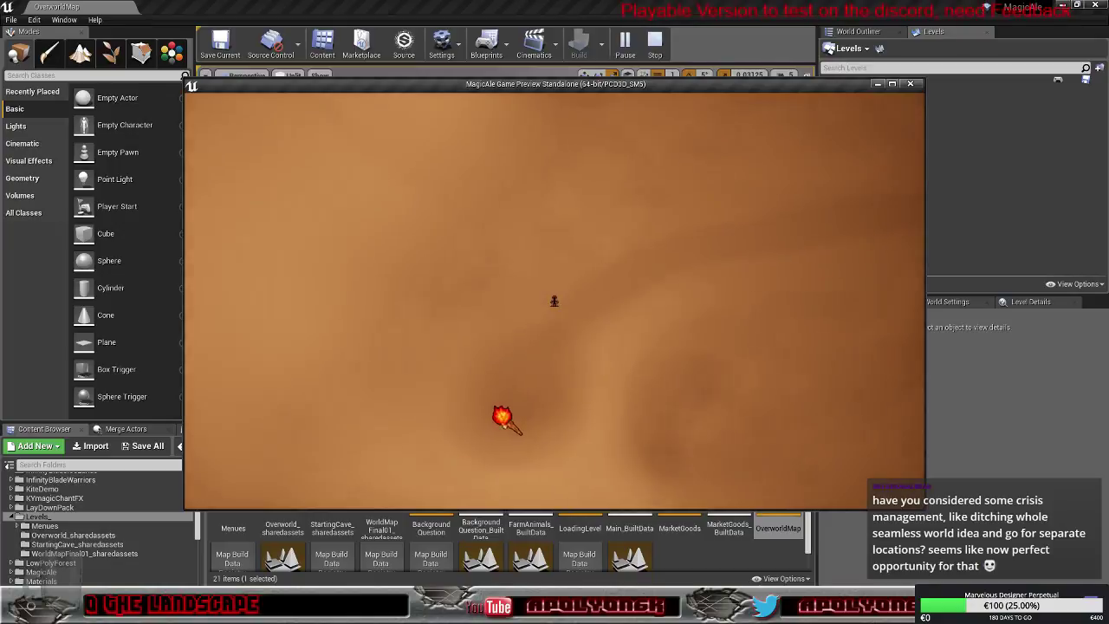
pyautogui.press('Escape')
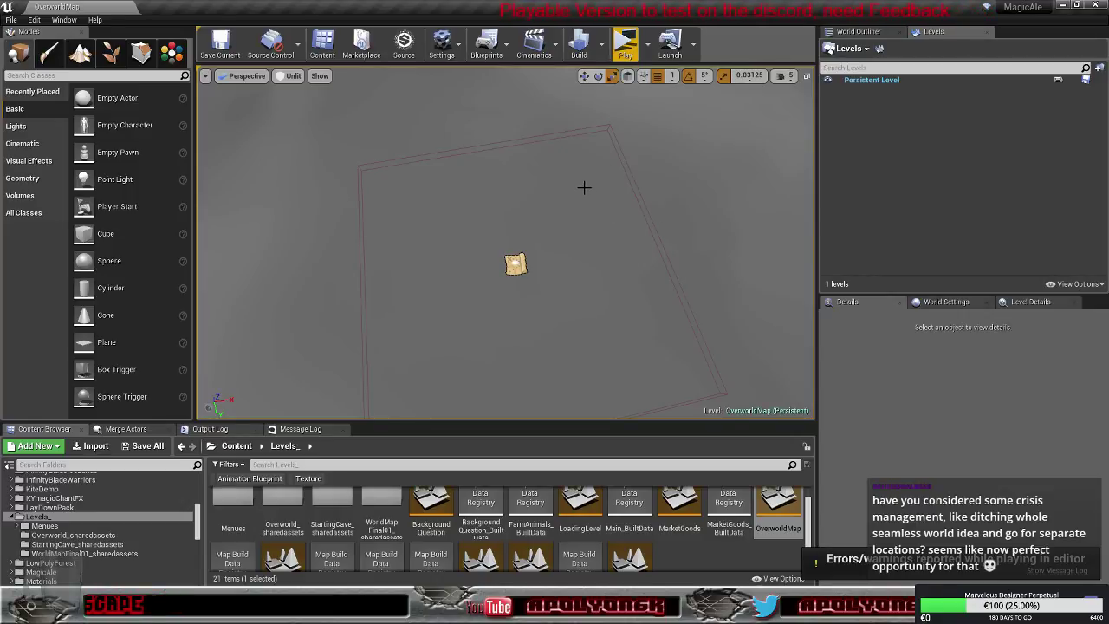
pyautogui.click(626, 43)
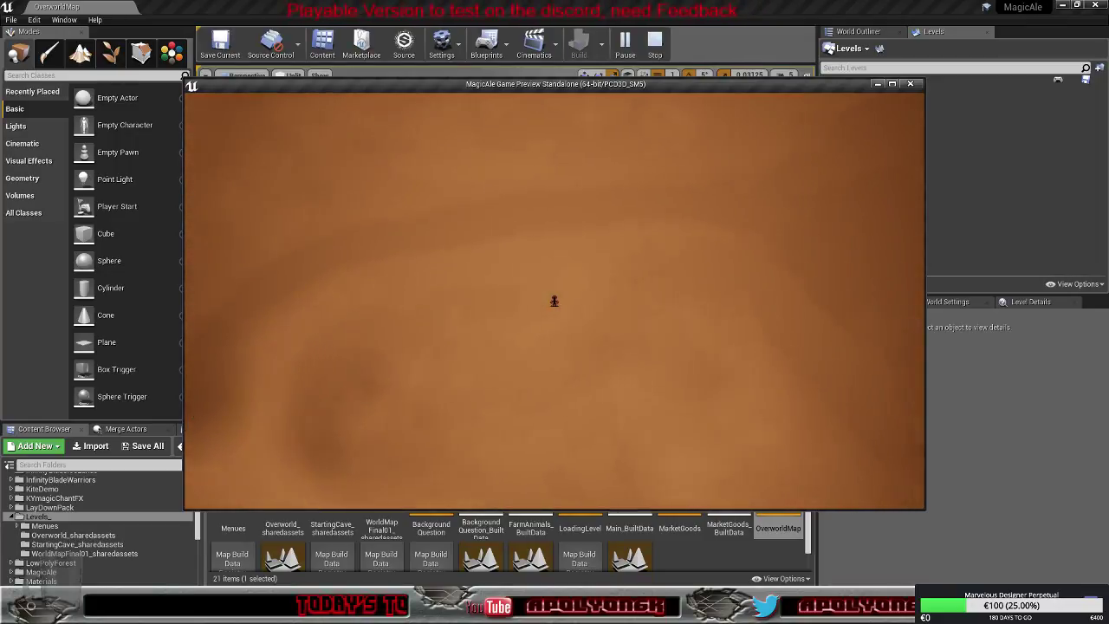
pyautogui.press('Escape')
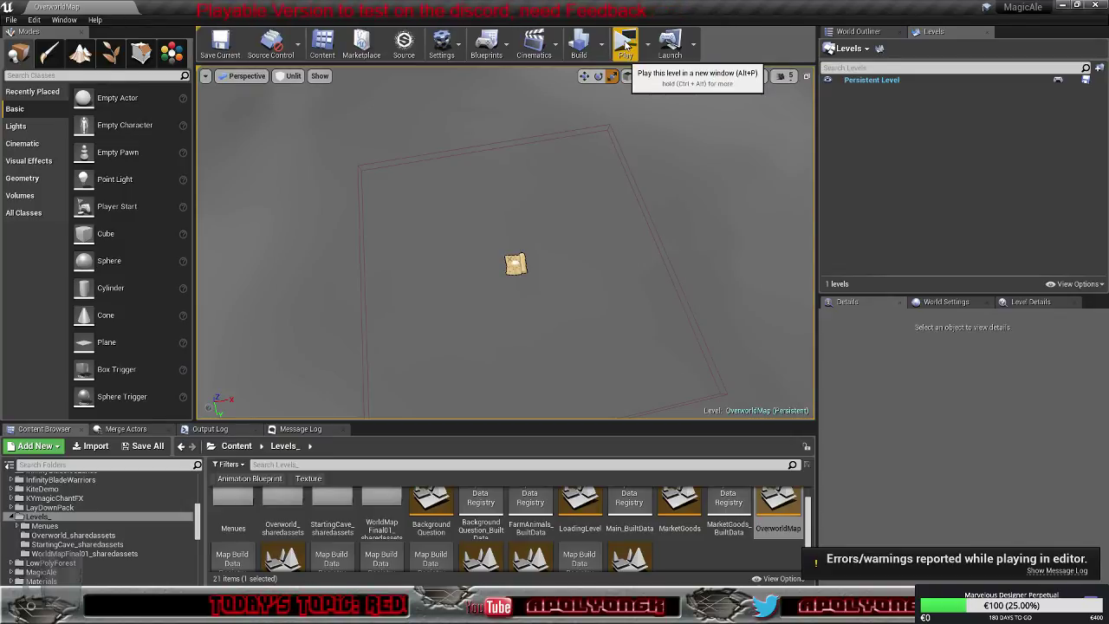
pyautogui.click(625, 45)
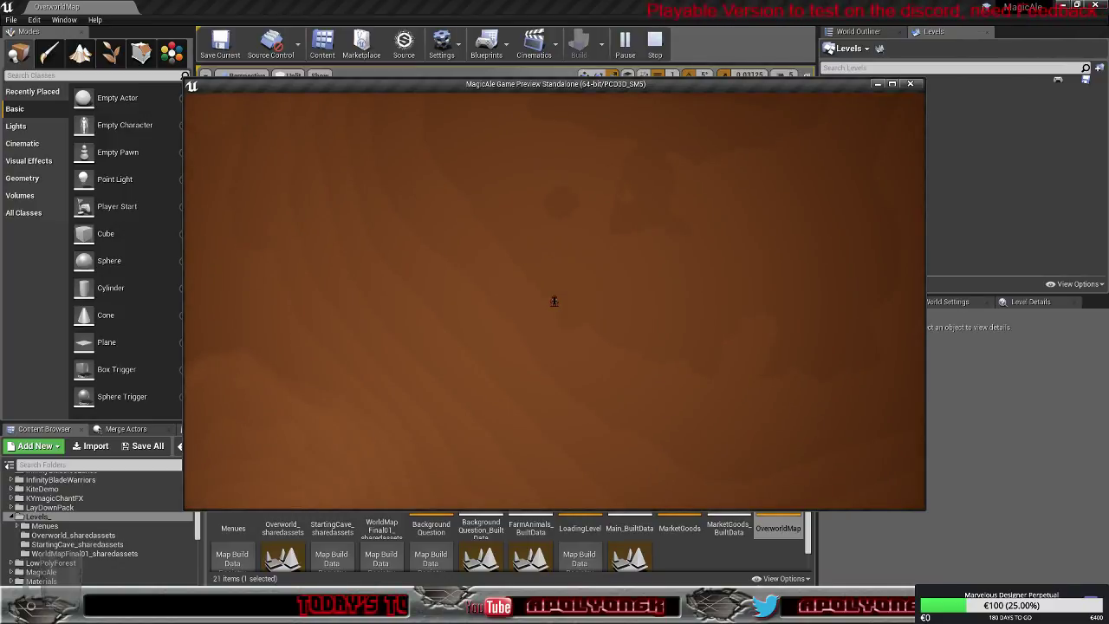
pyautogui.press('Escape')
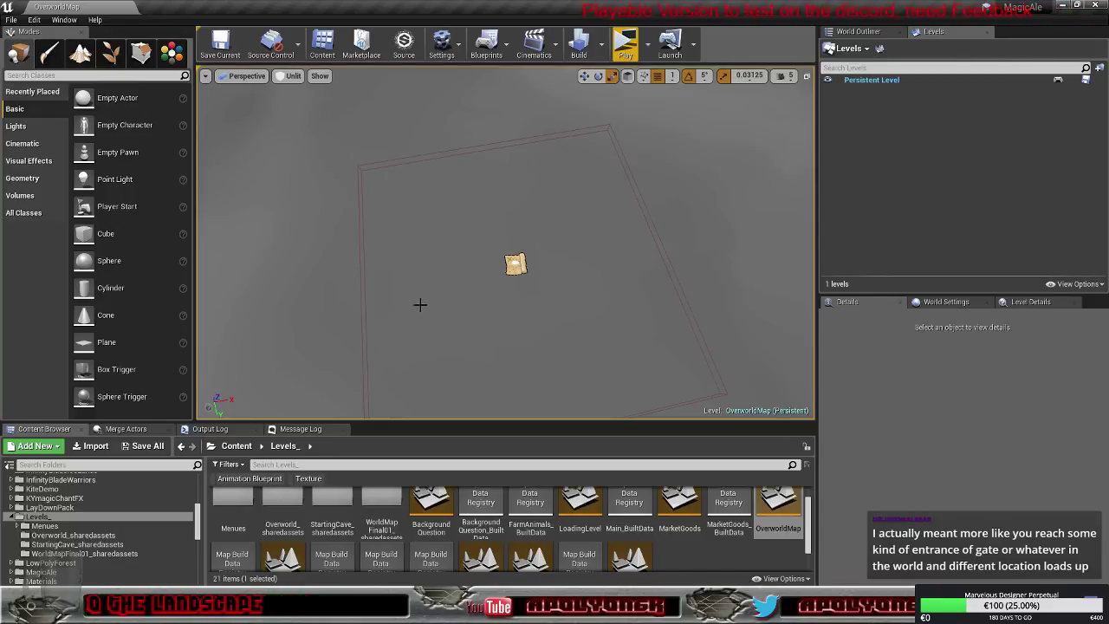
# Open the Main level from the Menues folder and start a game preview in a new window
pyautogui.doubleClick(223, 507)
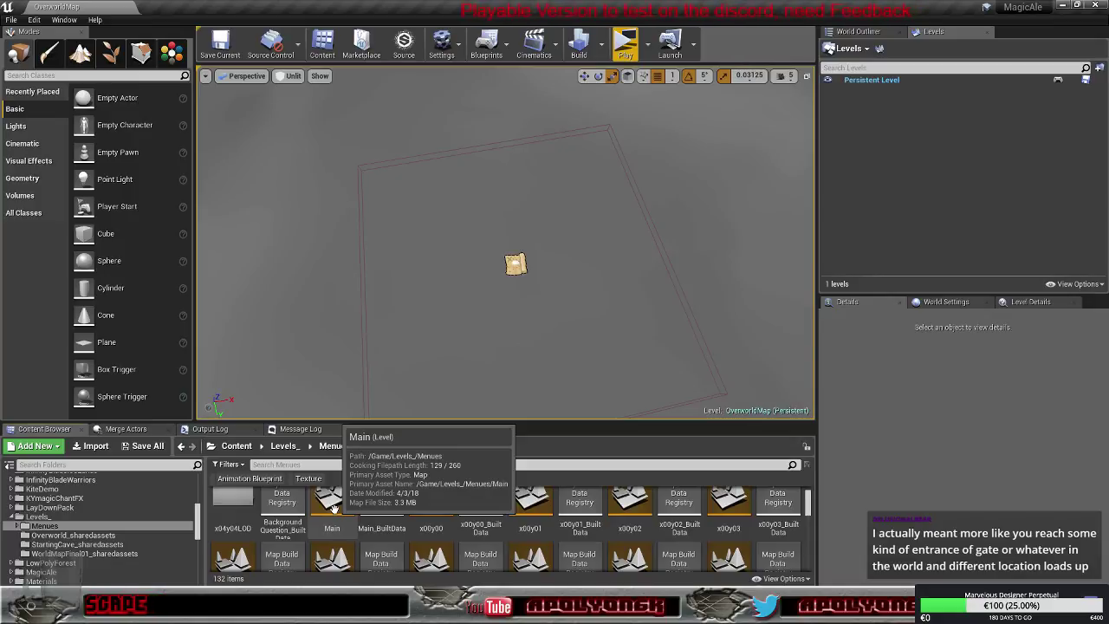
pyautogui.doubleClick(334, 508)
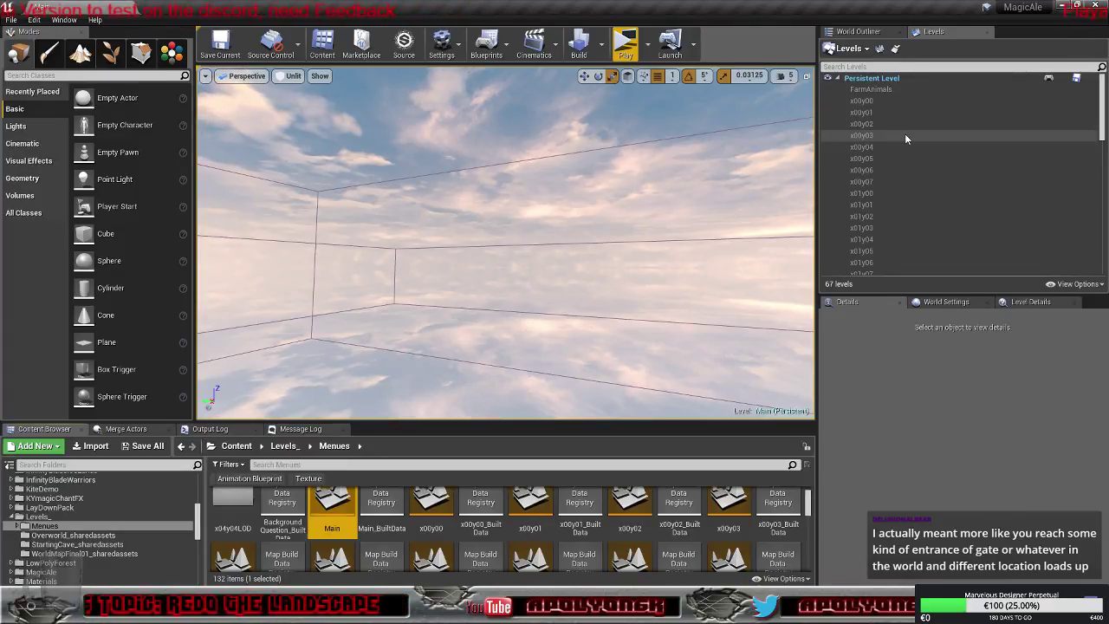
pyautogui.click(626, 41)
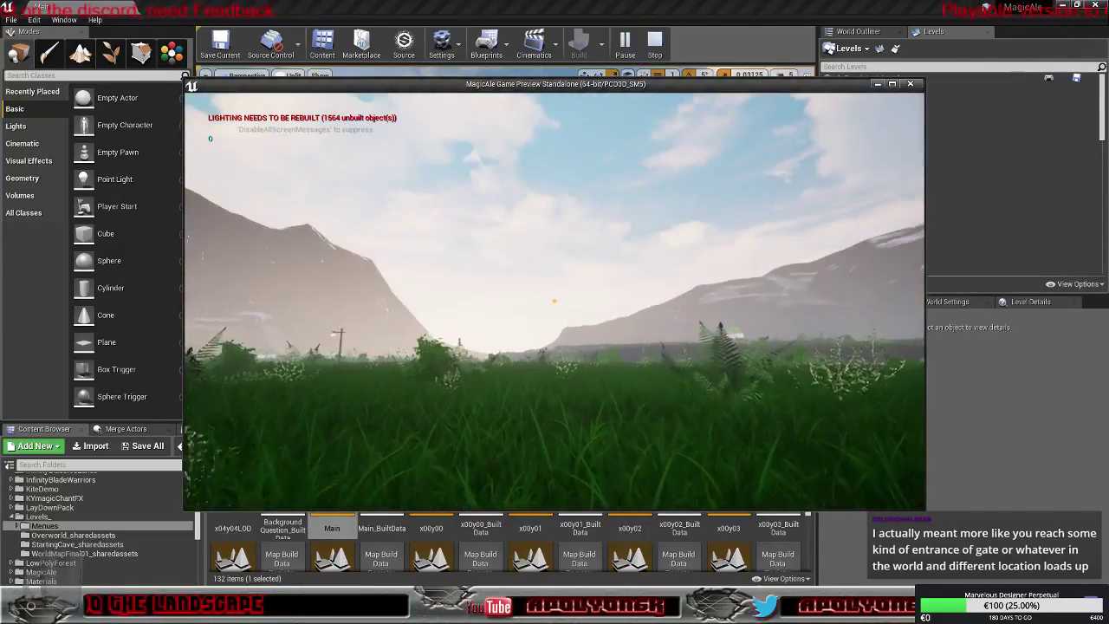
# Walk the character across the grassland, past the river banks and up the dark mountain slopes to examine the landscape in the game preview
pyautogui.press('w')
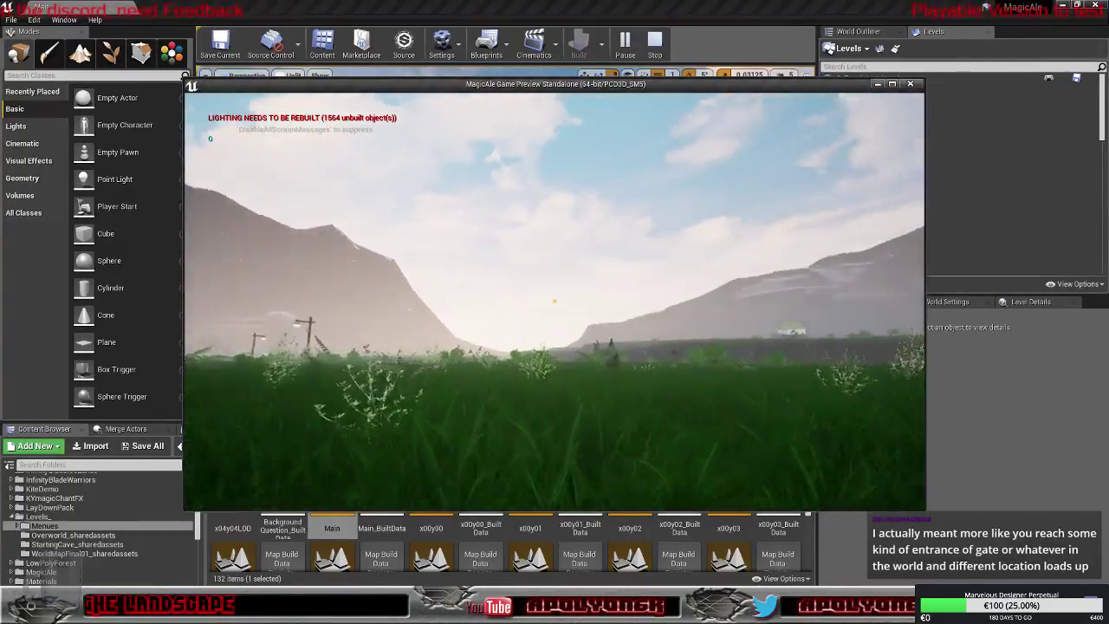
pyautogui.press('w')
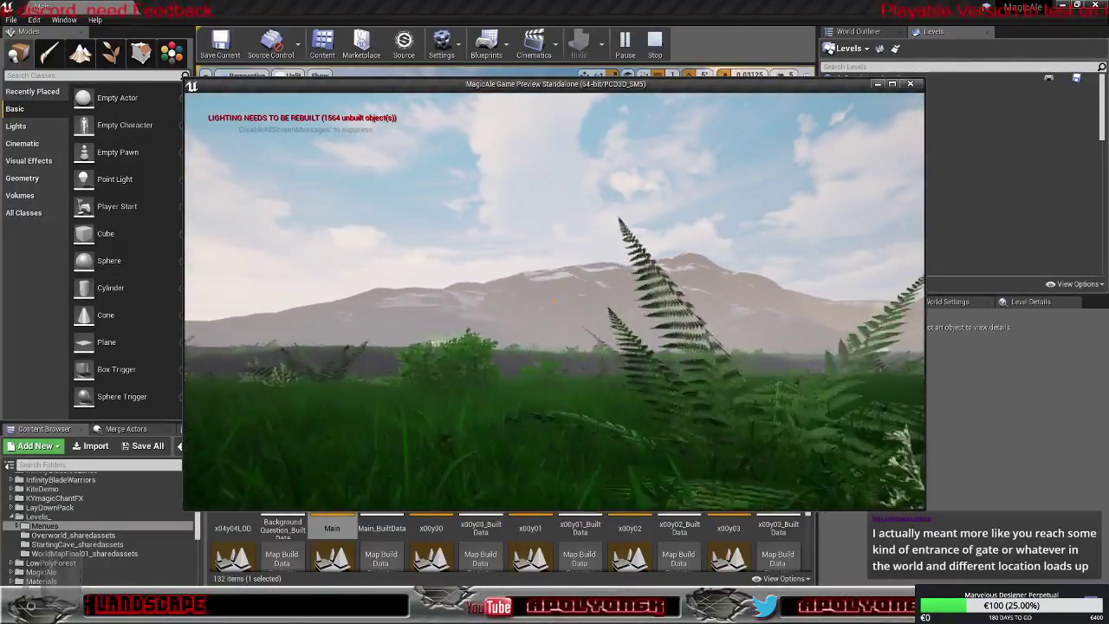
pyautogui.press('w')
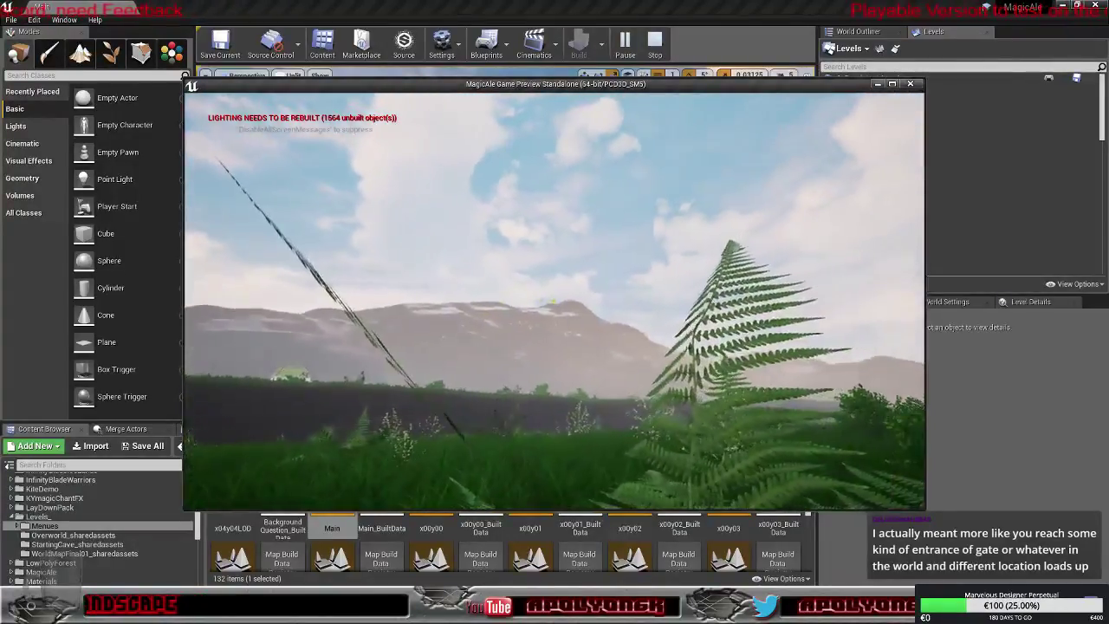
pyautogui.press('w')
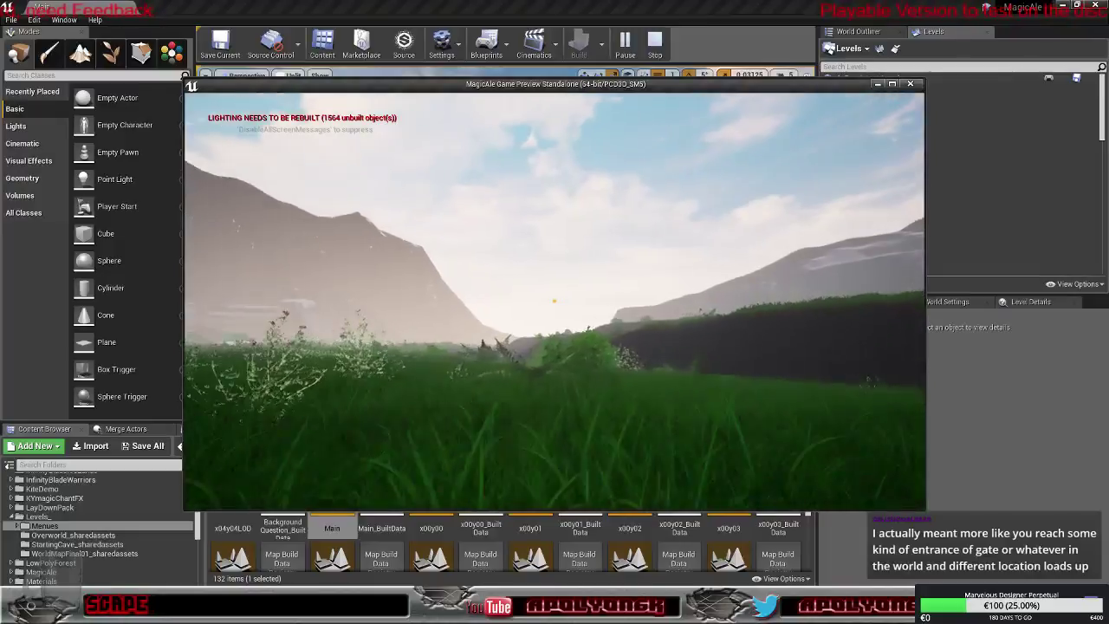
pyautogui.press('w')
pyautogui.press('w')
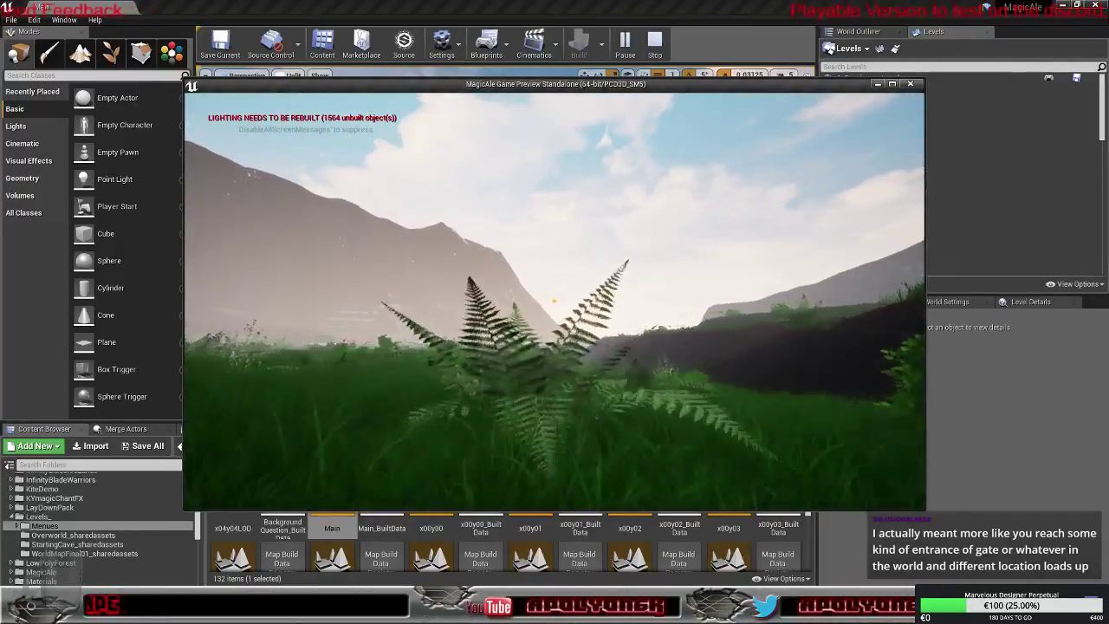
pyautogui.press('w')
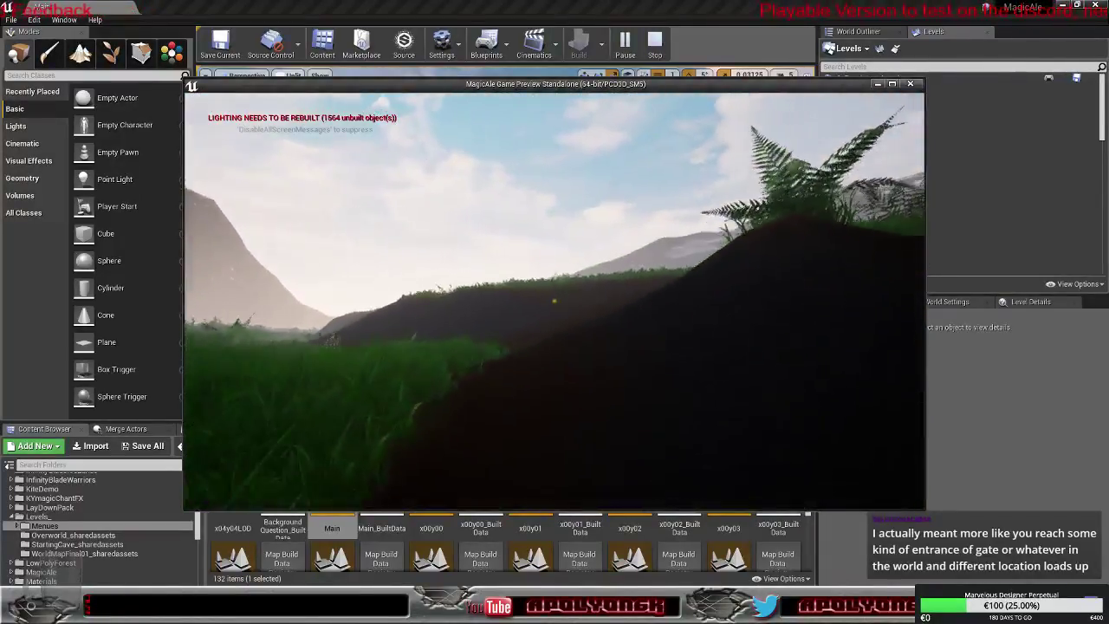
pyautogui.press('w')
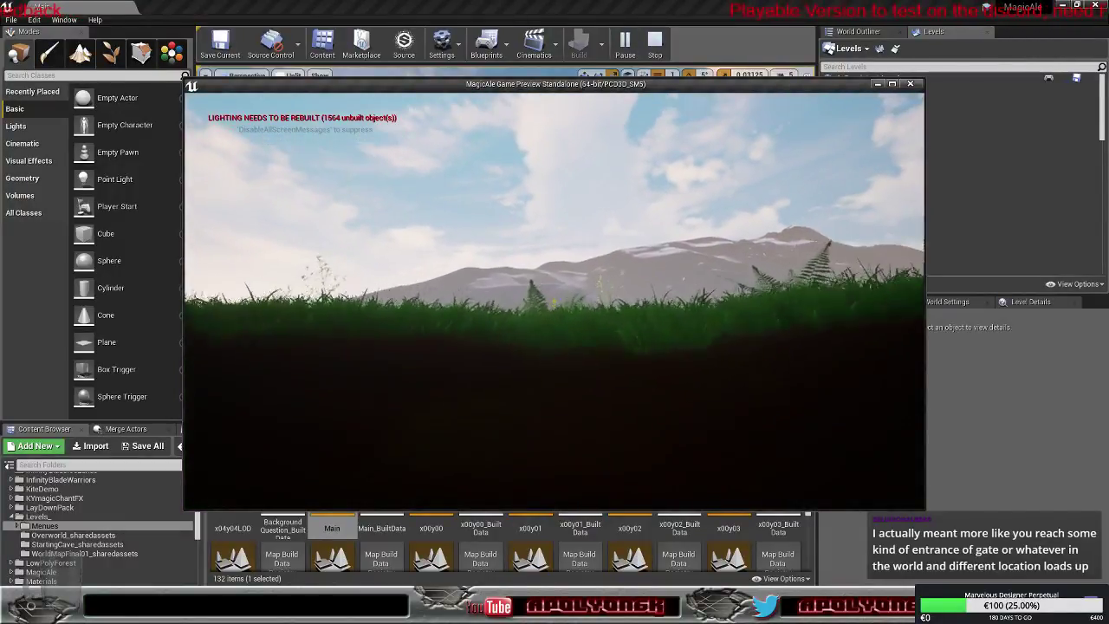
pyautogui.press('w')
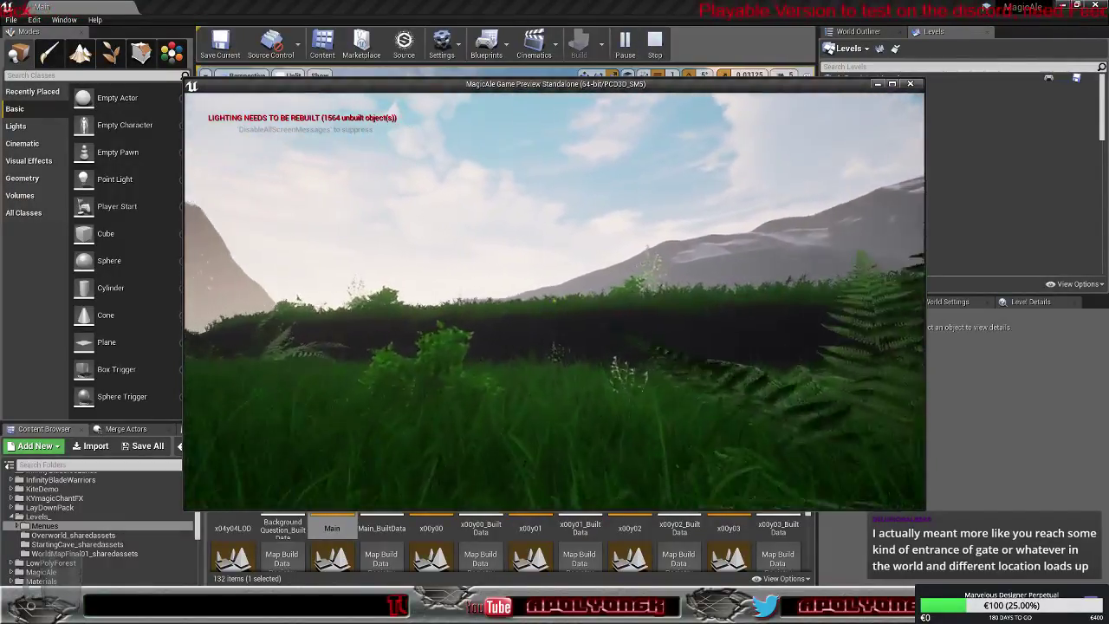
pyautogui.press('w')
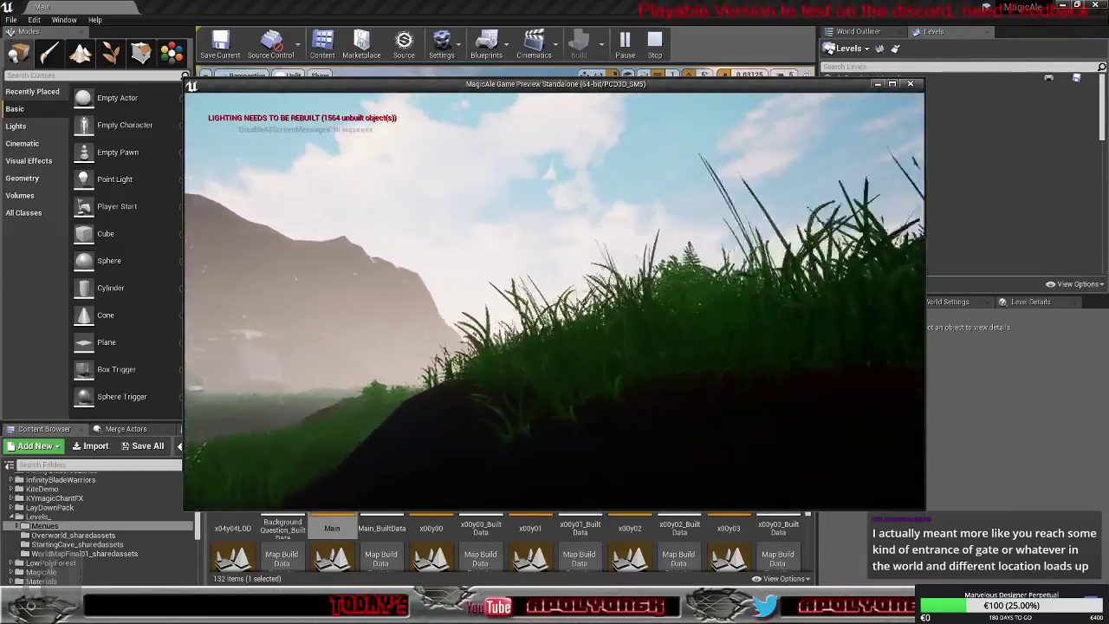
pyautogui.press('w')
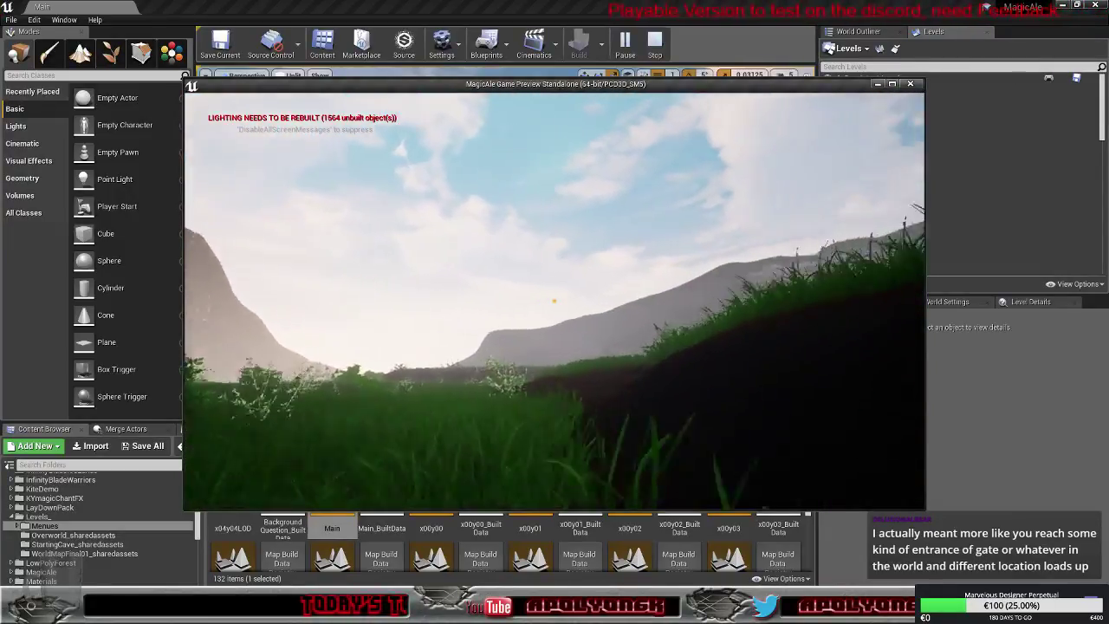
pyautogui.press('w')
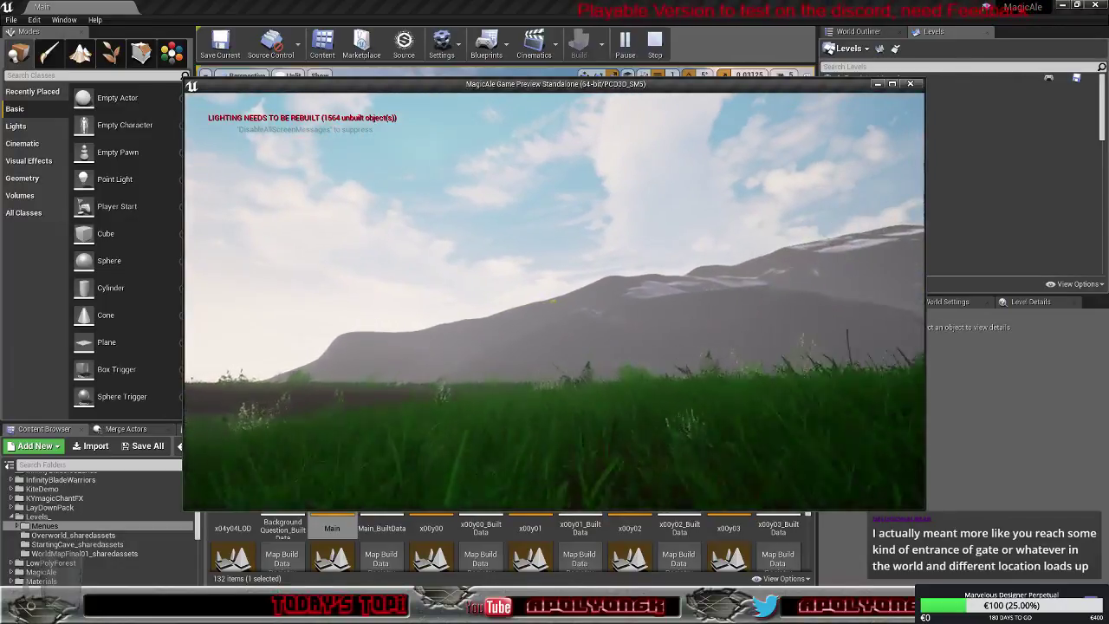
pyautogui.press('w')
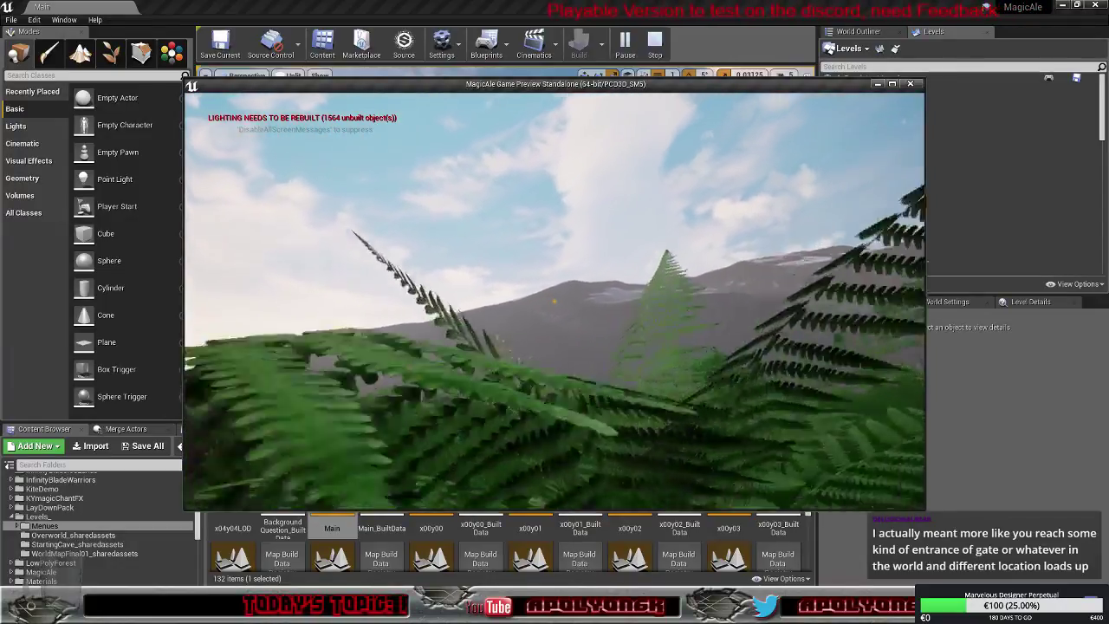
pyautogui.press('w')
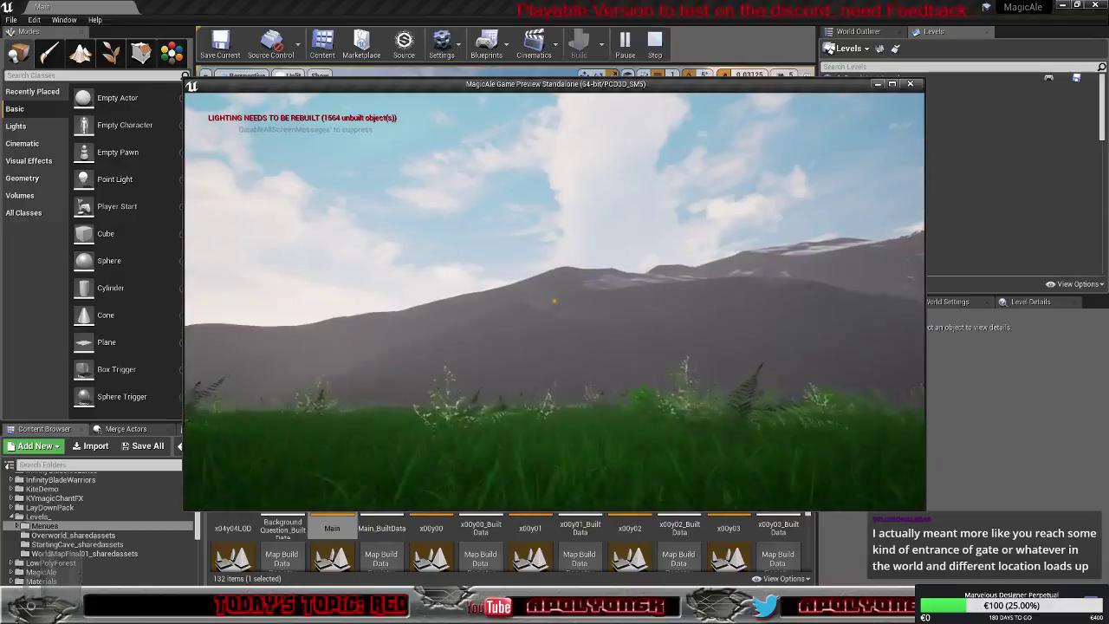
pyautogui.press('w')
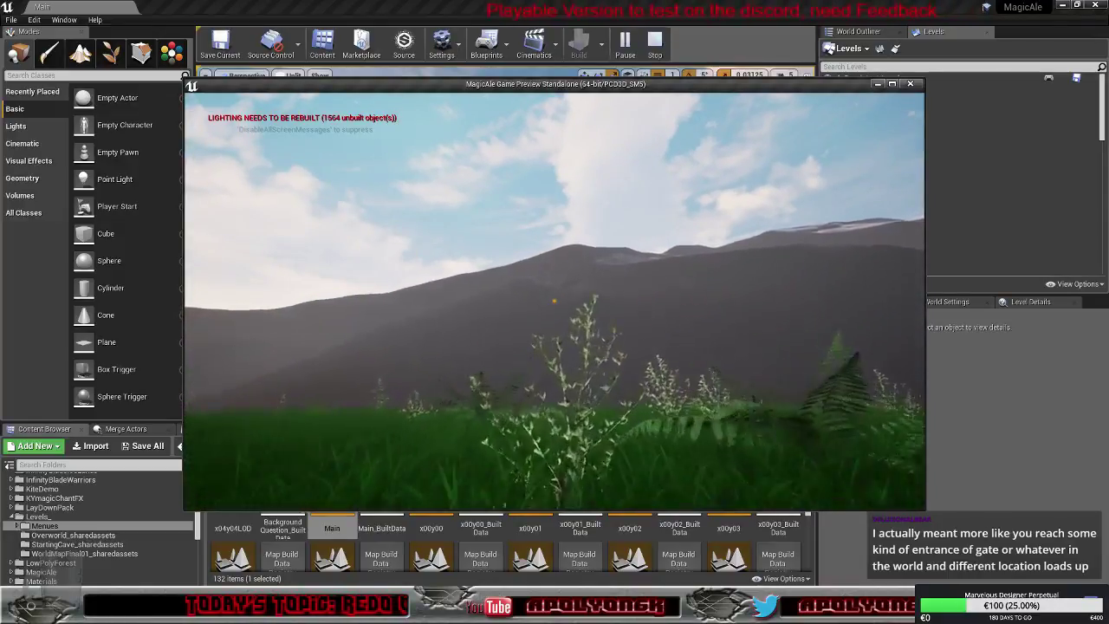
pyautogui.press('w')
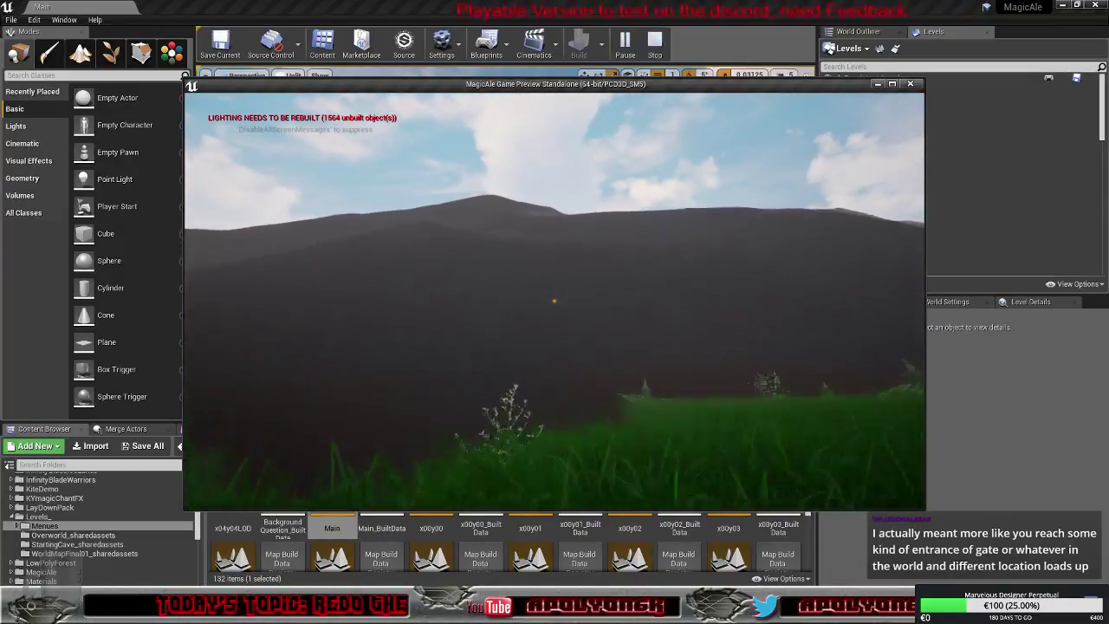
pyautogui.press('w')
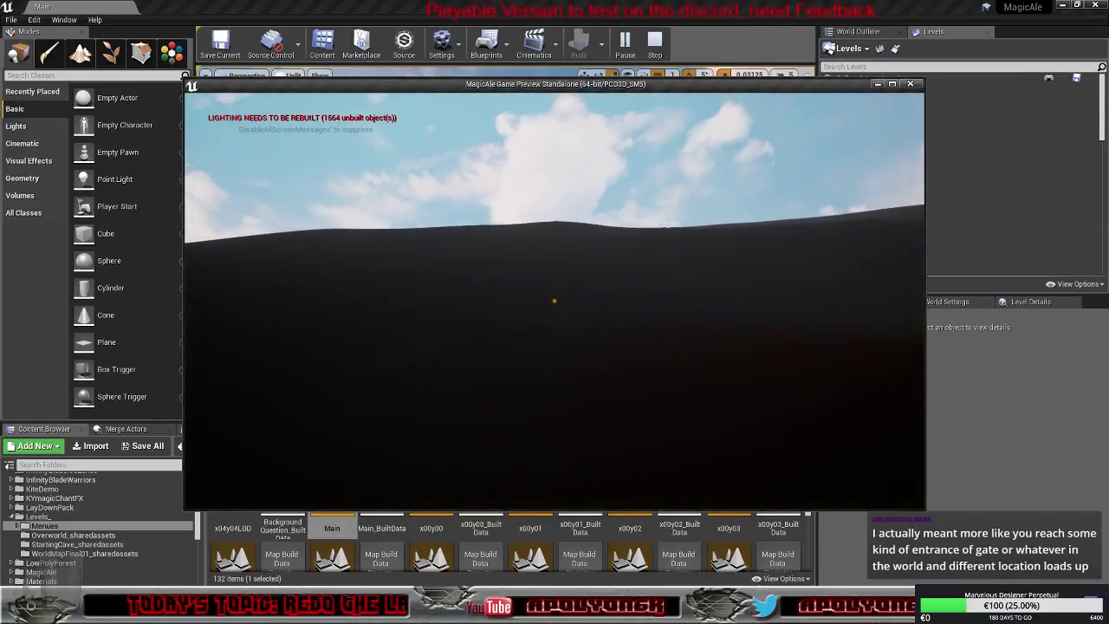
pyautogui.press('w')
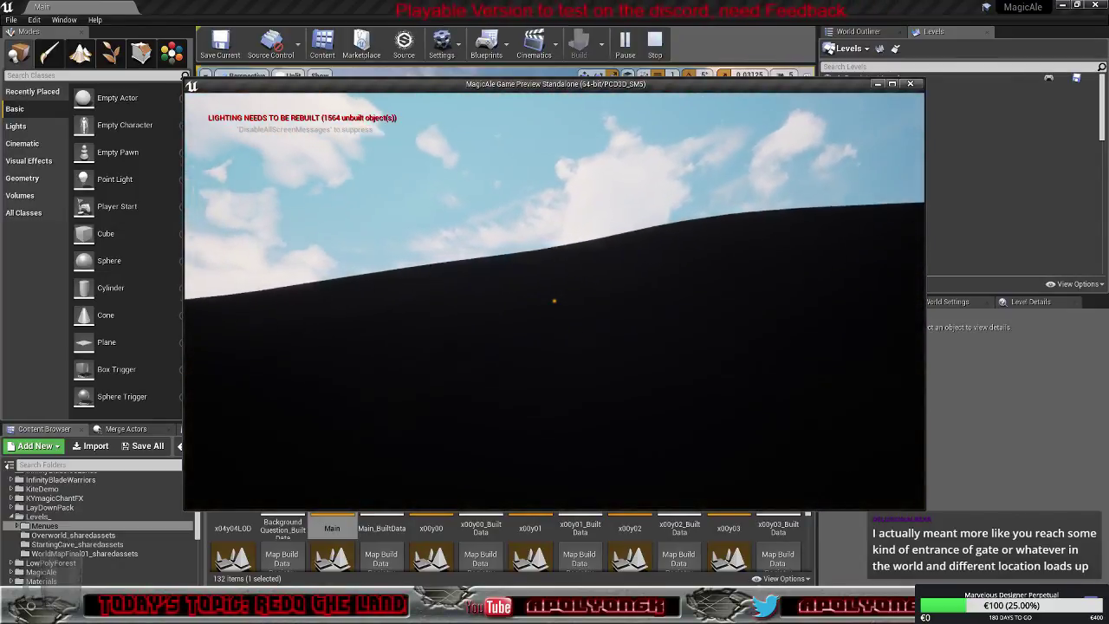
pyautogui.press('w')
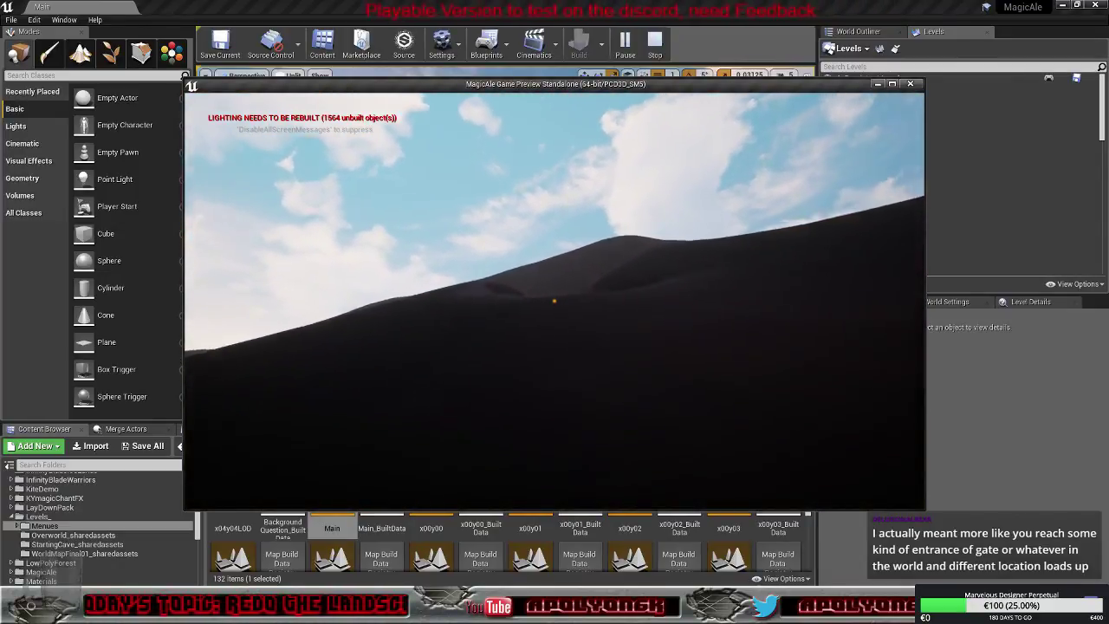
pyautogui.press('w')
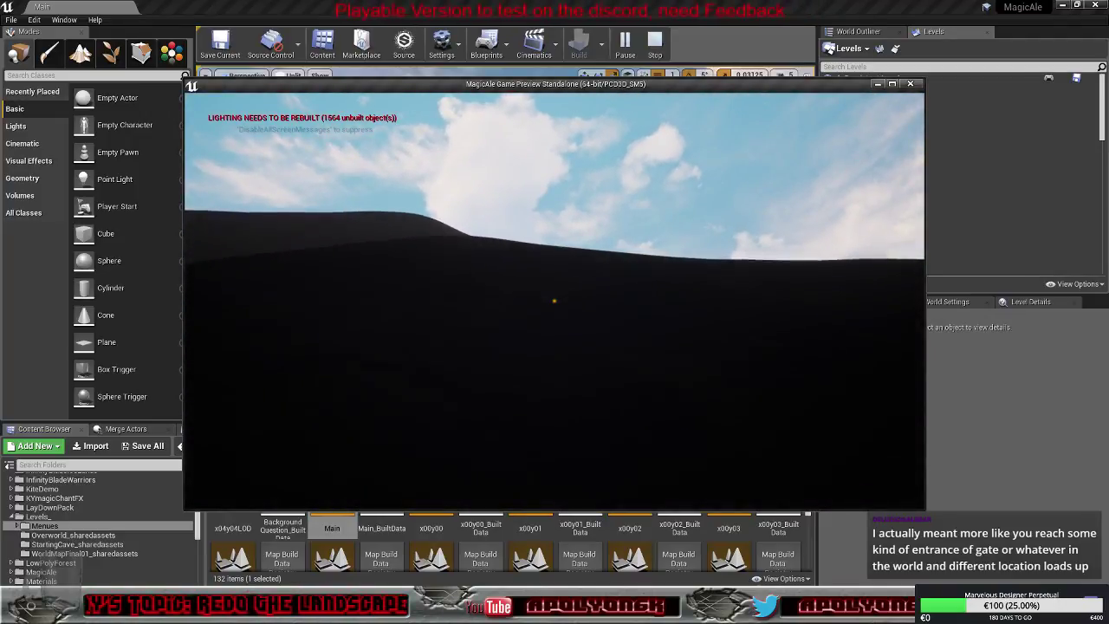
pyautogui.press('w')
pyautogui.press('w')
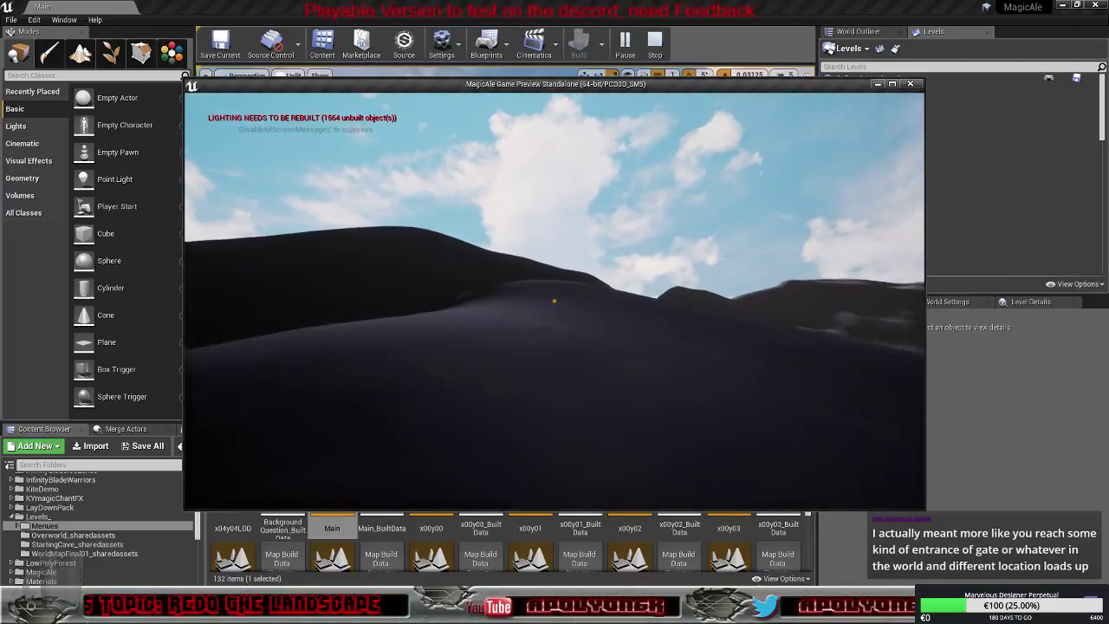
pyautogui.press('w')
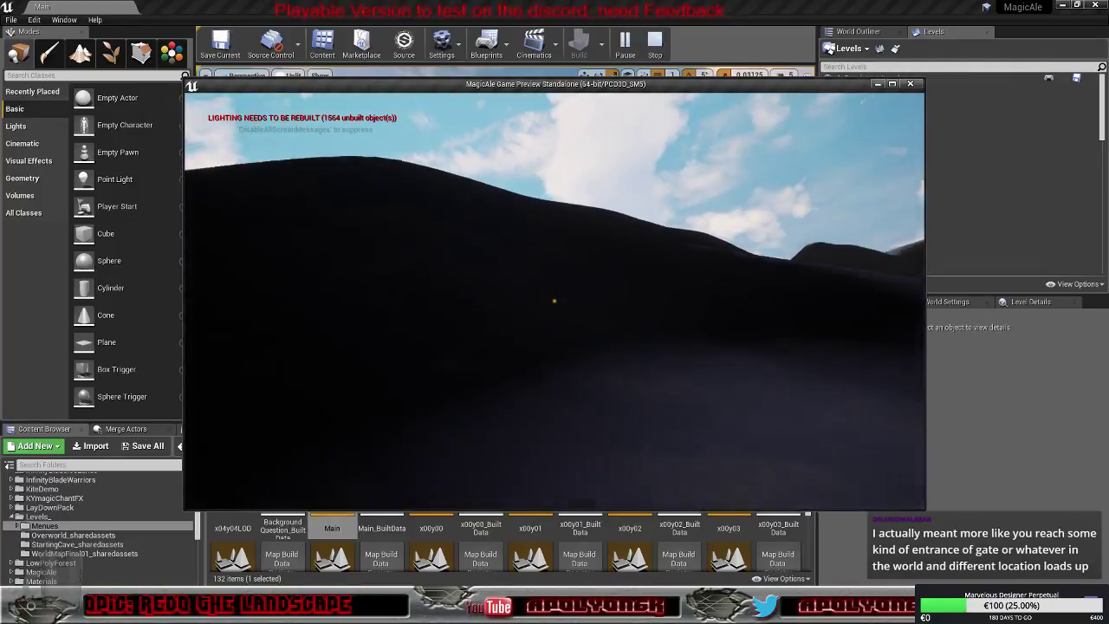
# Climb the dark mountain slopes in the game preview, examining the ridge terrain and the valley with its village below
pyautogui.press('w')
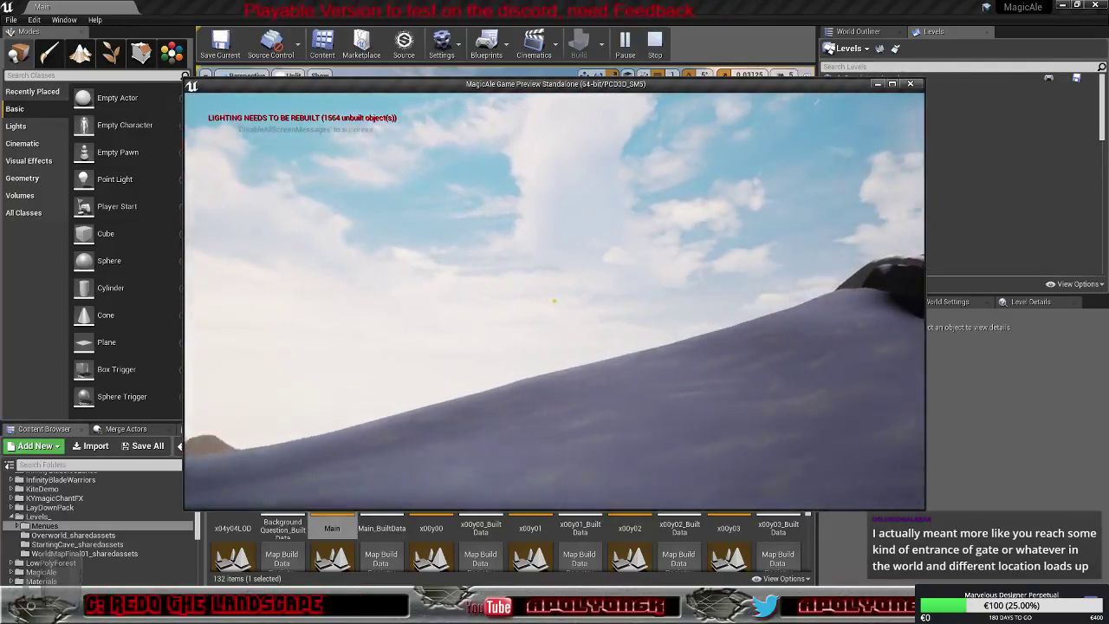
pyautogui.press('w')
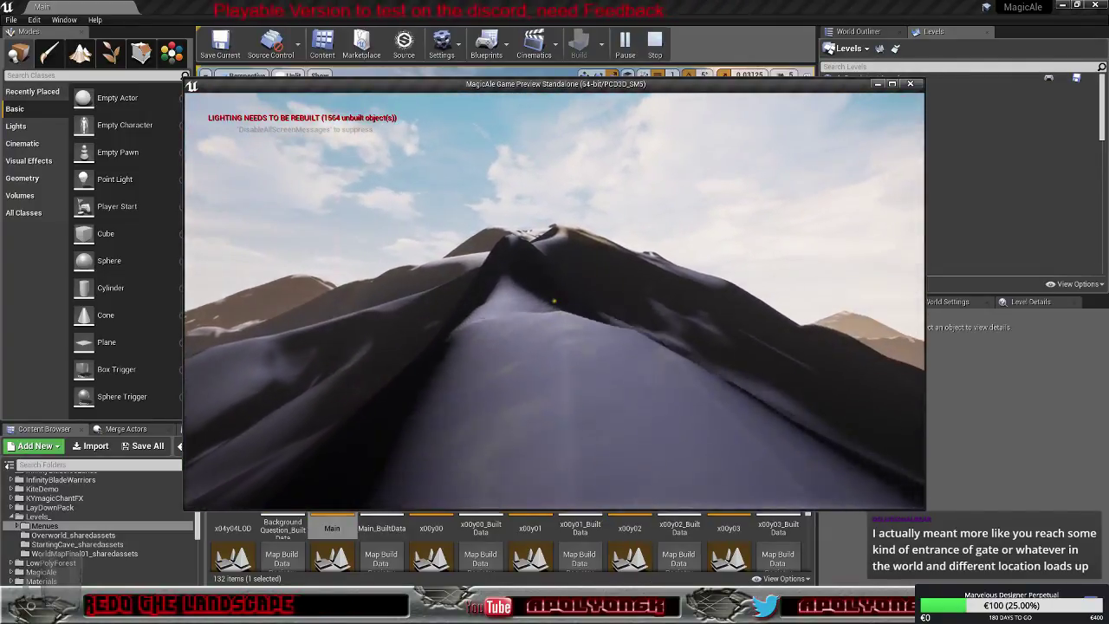
pyautogui.press('w')
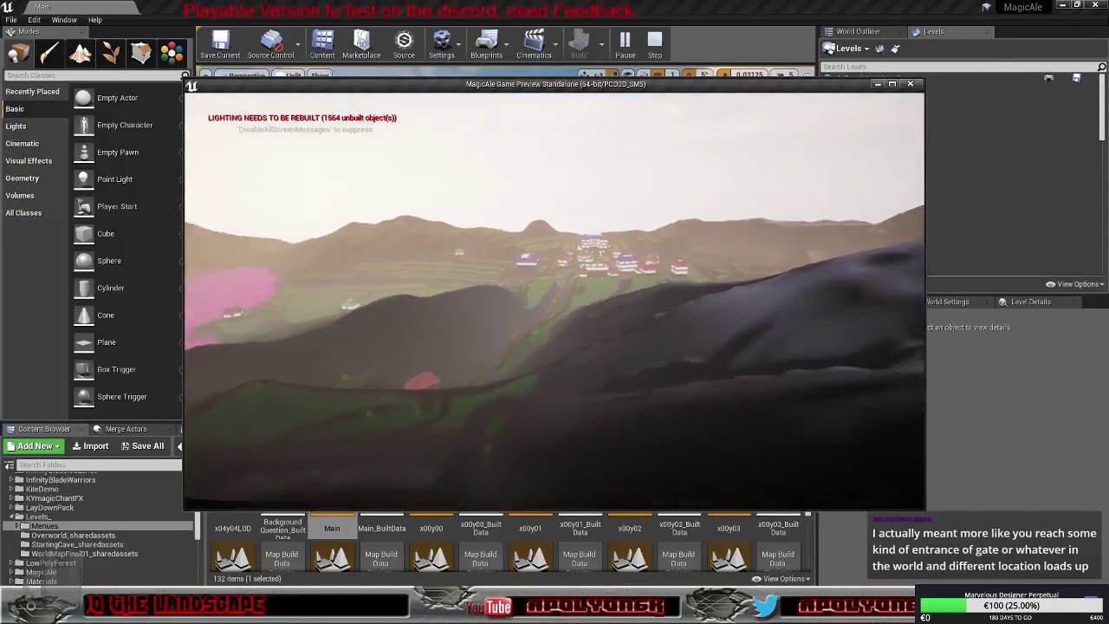
pyautogui.press('w')
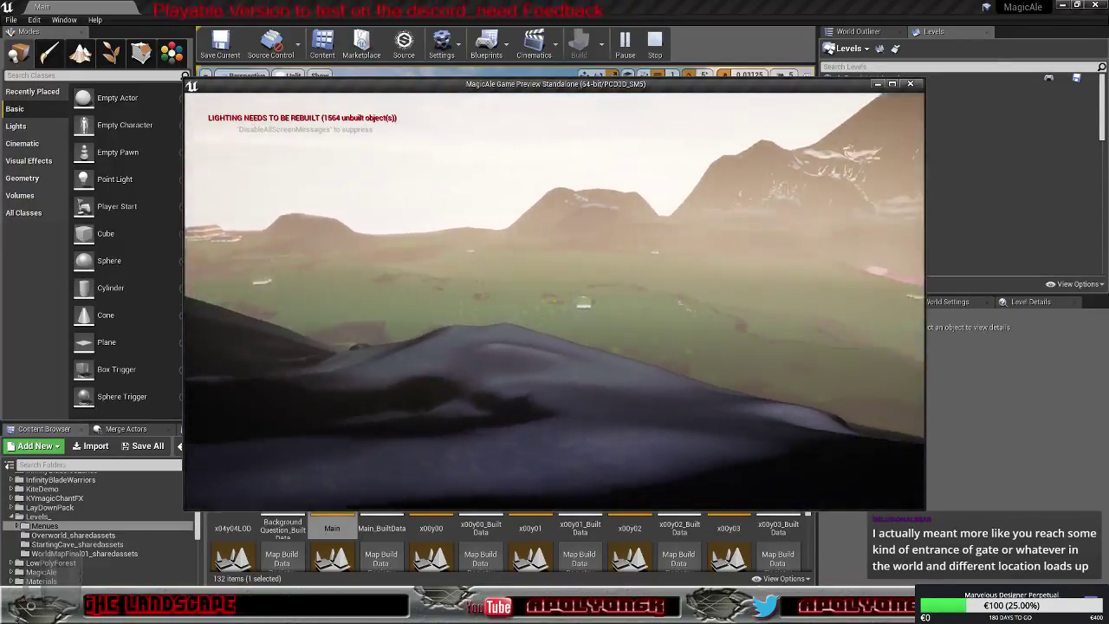
pyautogui.press('w')
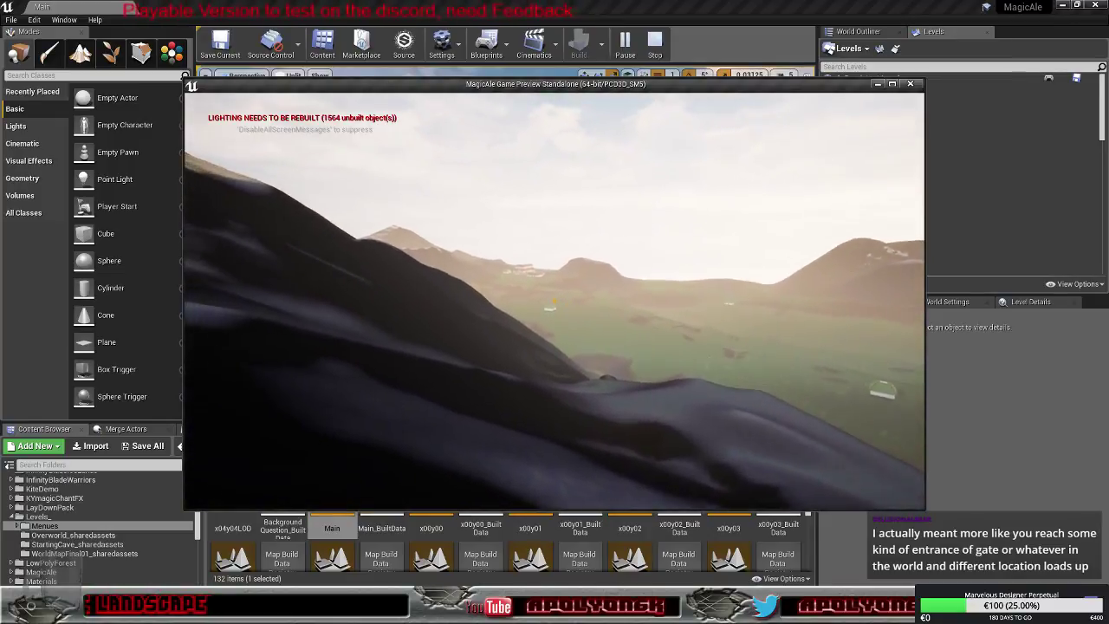
pyautogui.press('w')
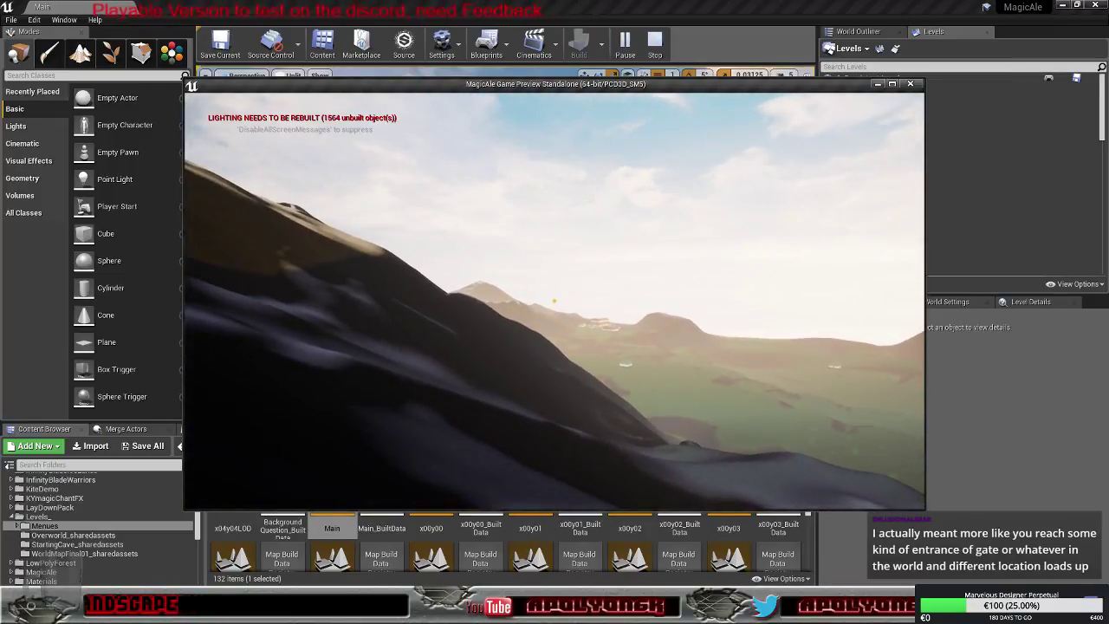
pyautogui.press('w')
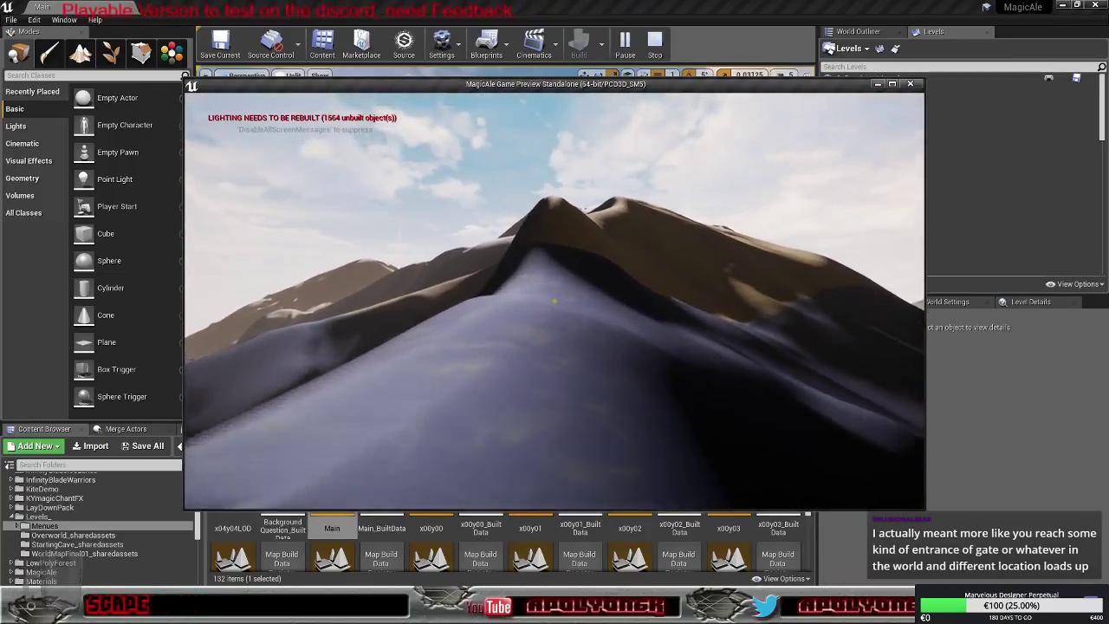
pyautogui.press('w')
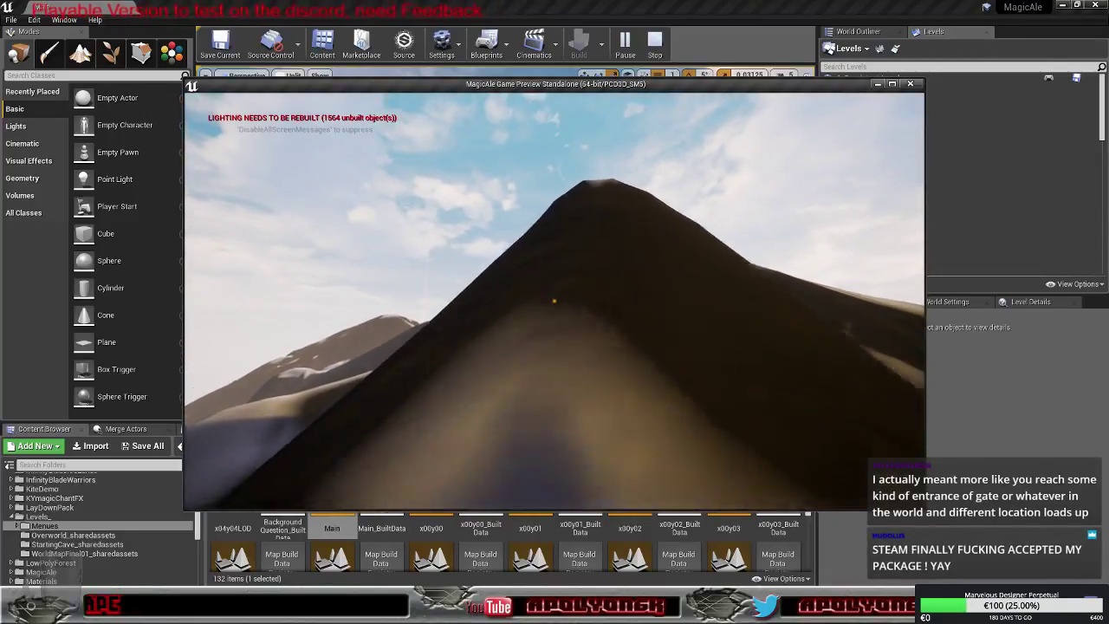
pyautogui.press('w')
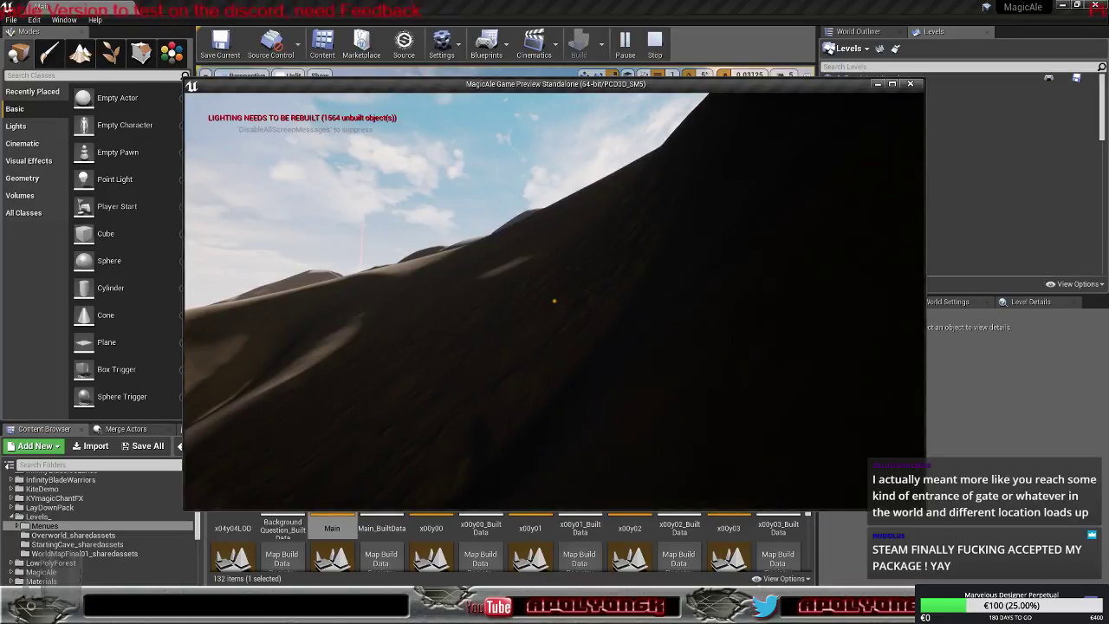
pyautogui.press('w')
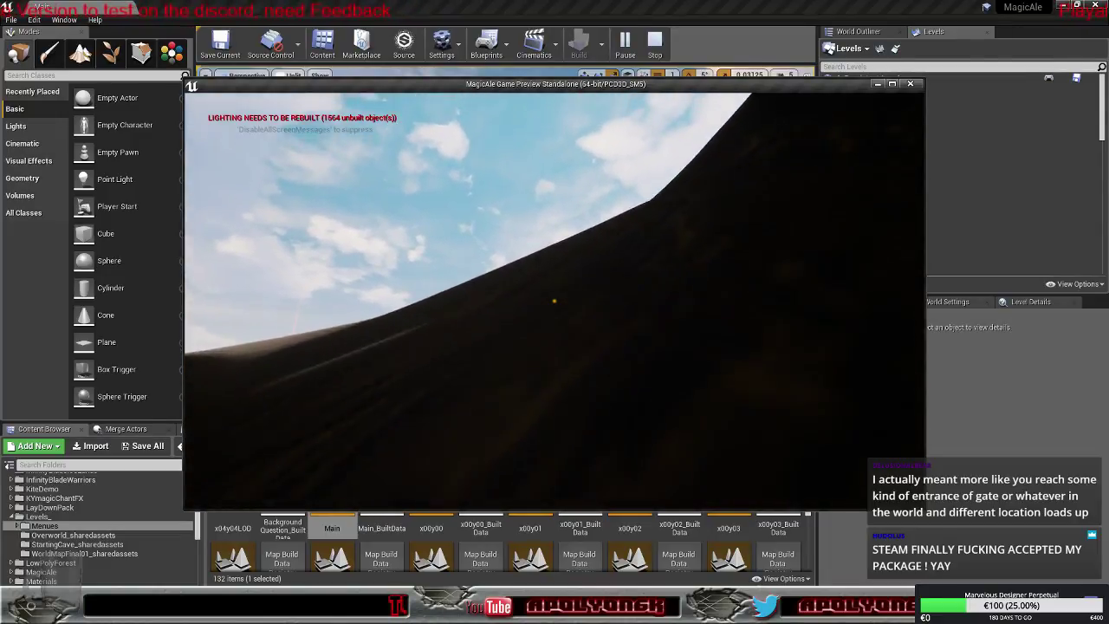
pyautogui.press('w')
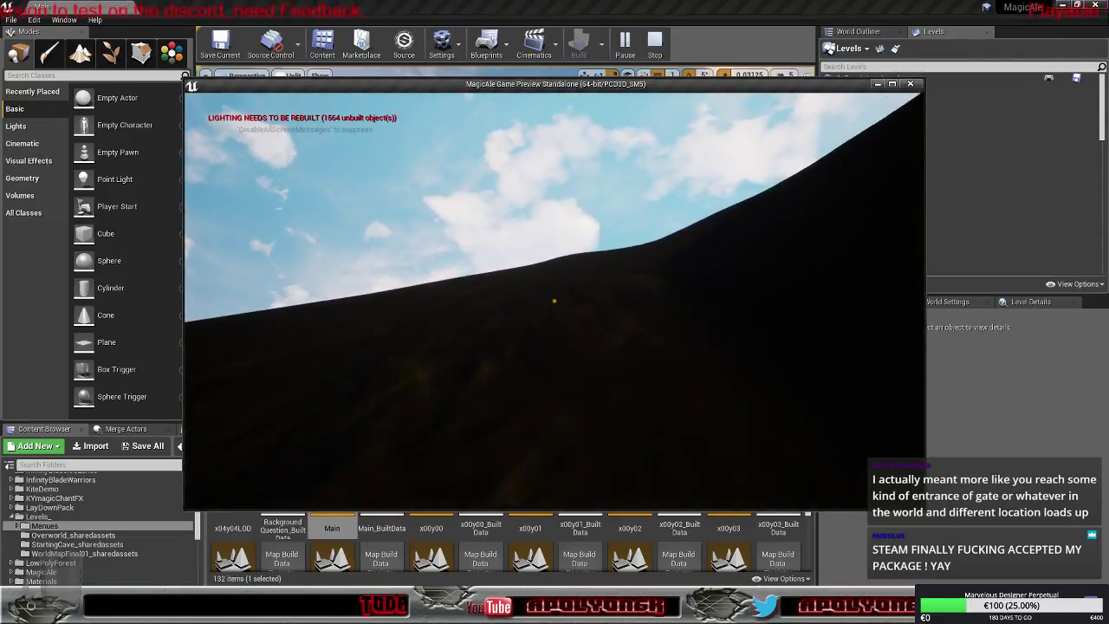
pyautogui.press('w')
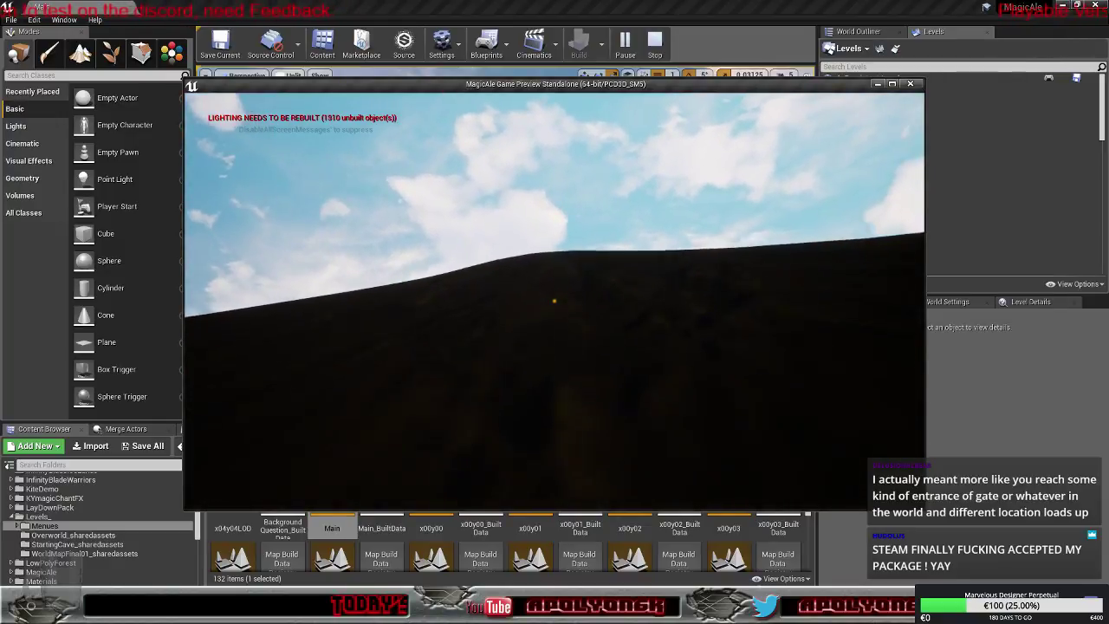
# Walk the character along the pale mountain ridge up to the snow-covered summit to examine the landscape surface and shading
pyautogui.press('w')
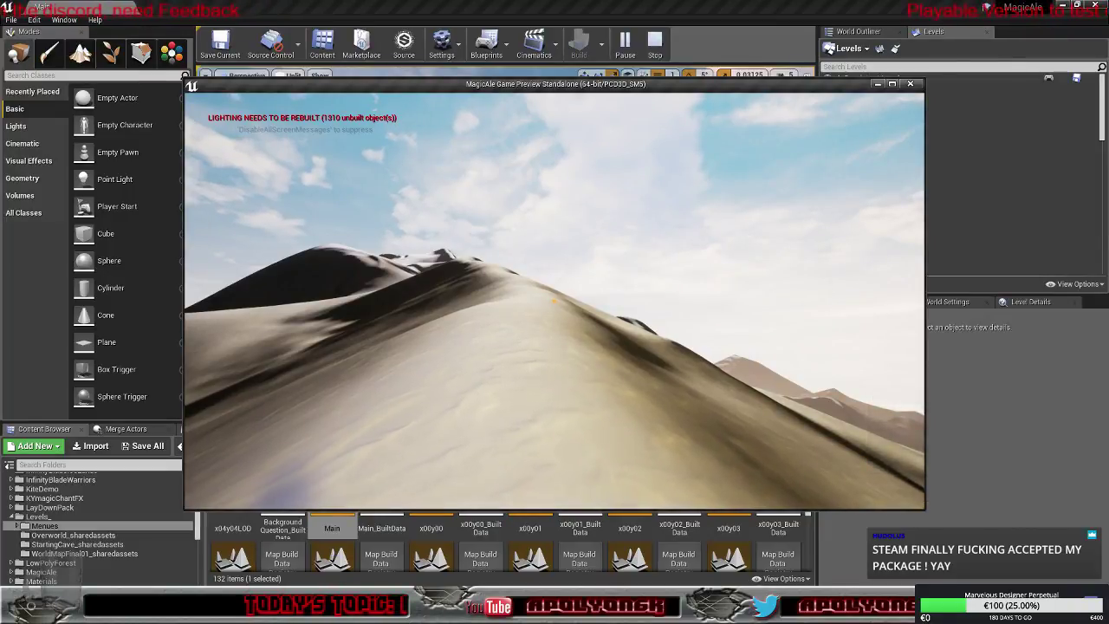
pyautogui.press('w')
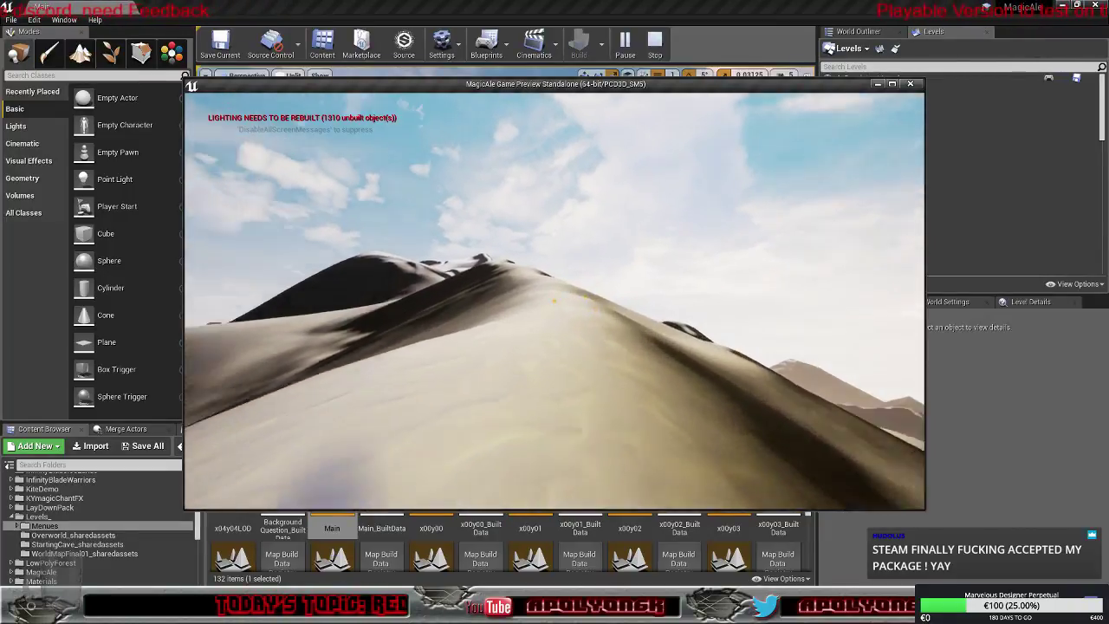
pyautogui.press('w')
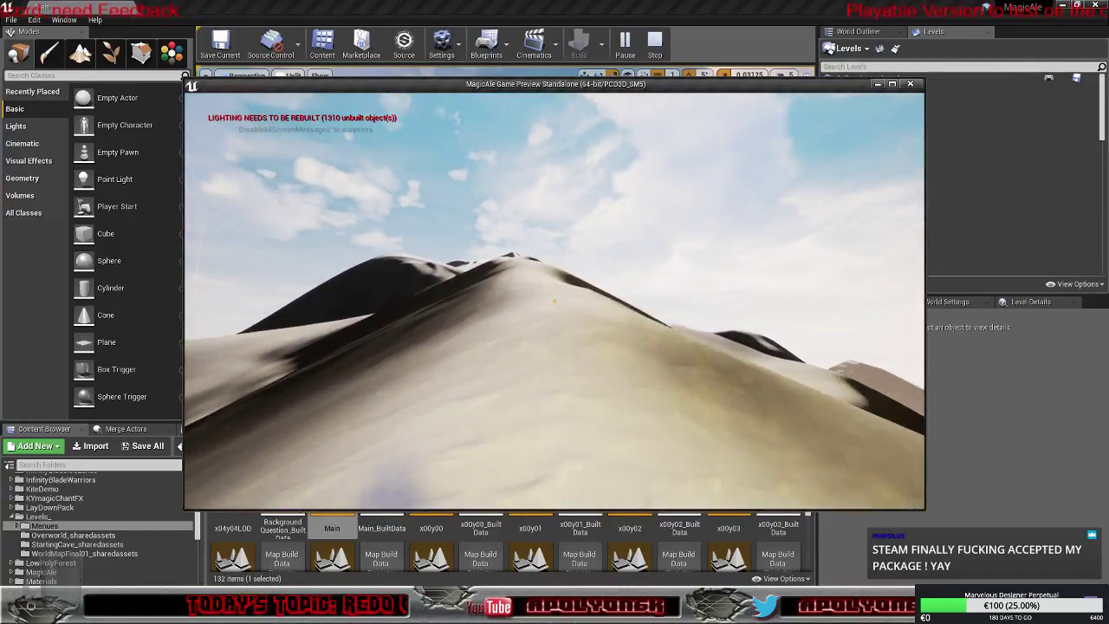
pyautogui.press('w')
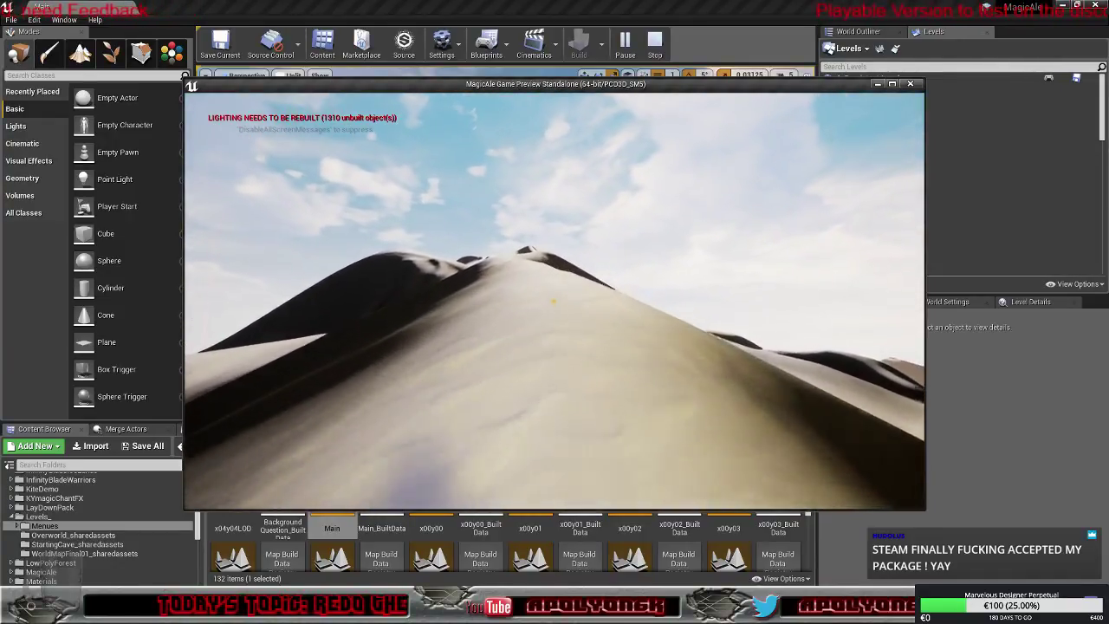
pyautogui.press('w')
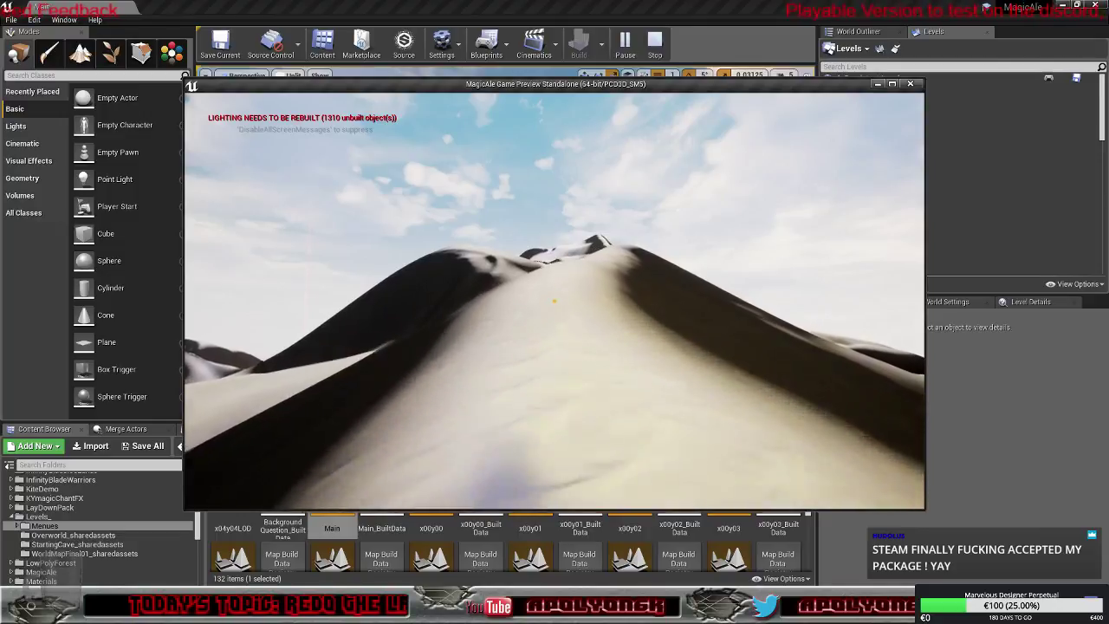
pyautogui.press('w')
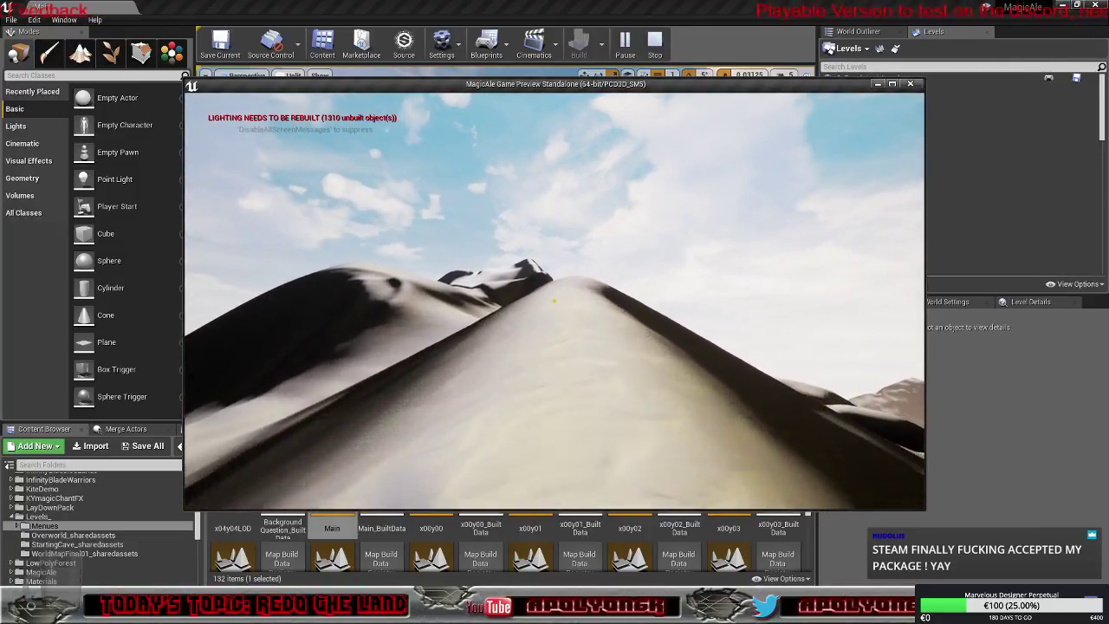
pyautogui.press('w')
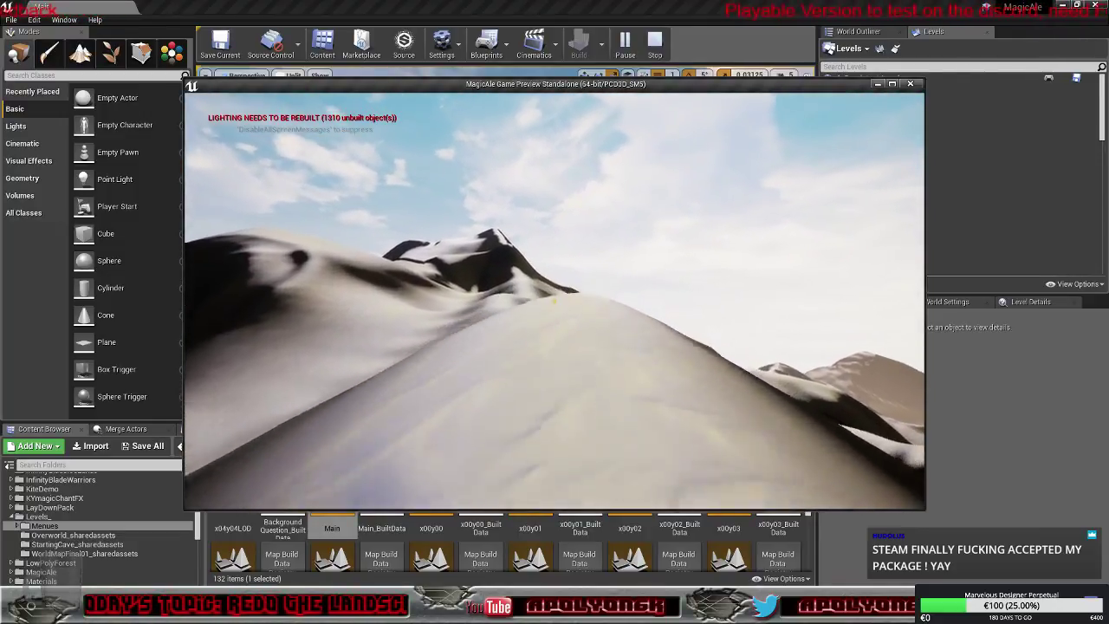
pyautogui.press('w')
pyautogui.press('w')
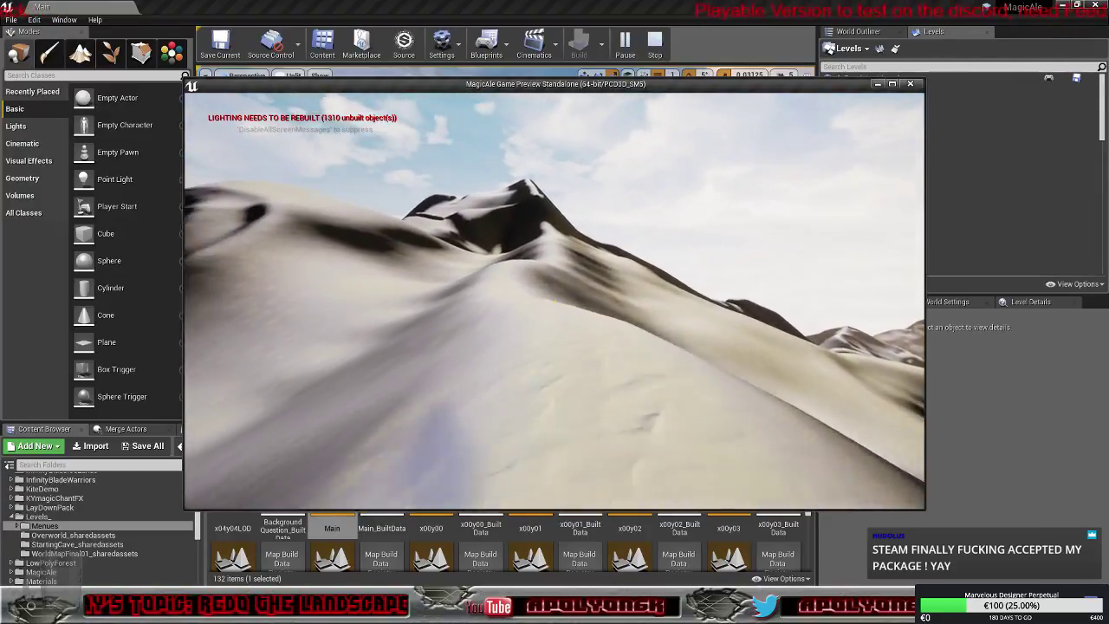
pyautogui.press('w')
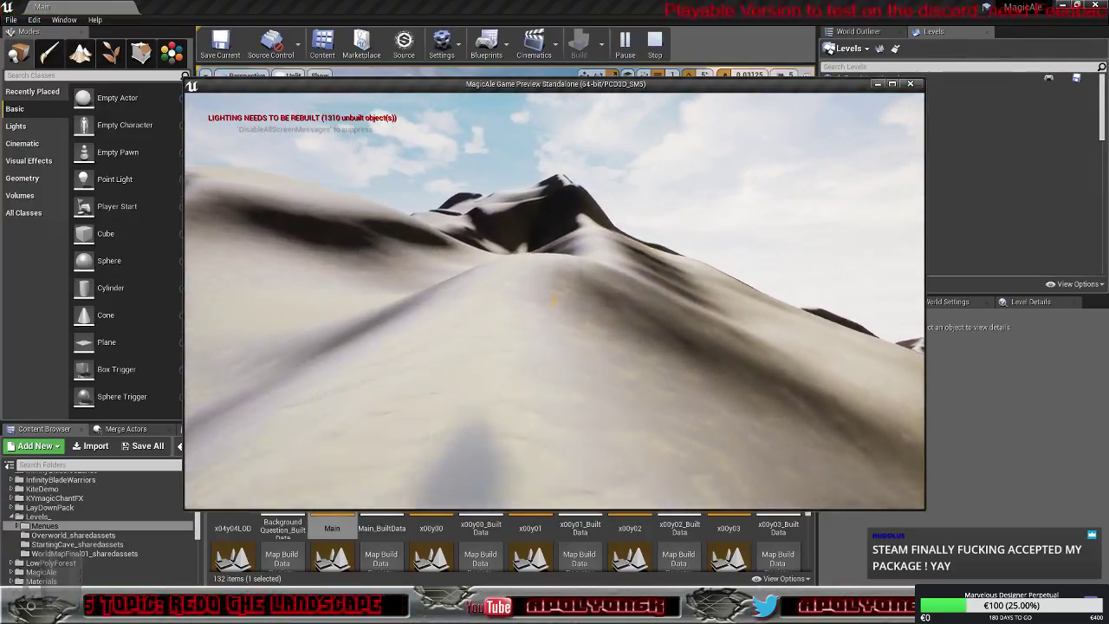
pyautogui.press('w')
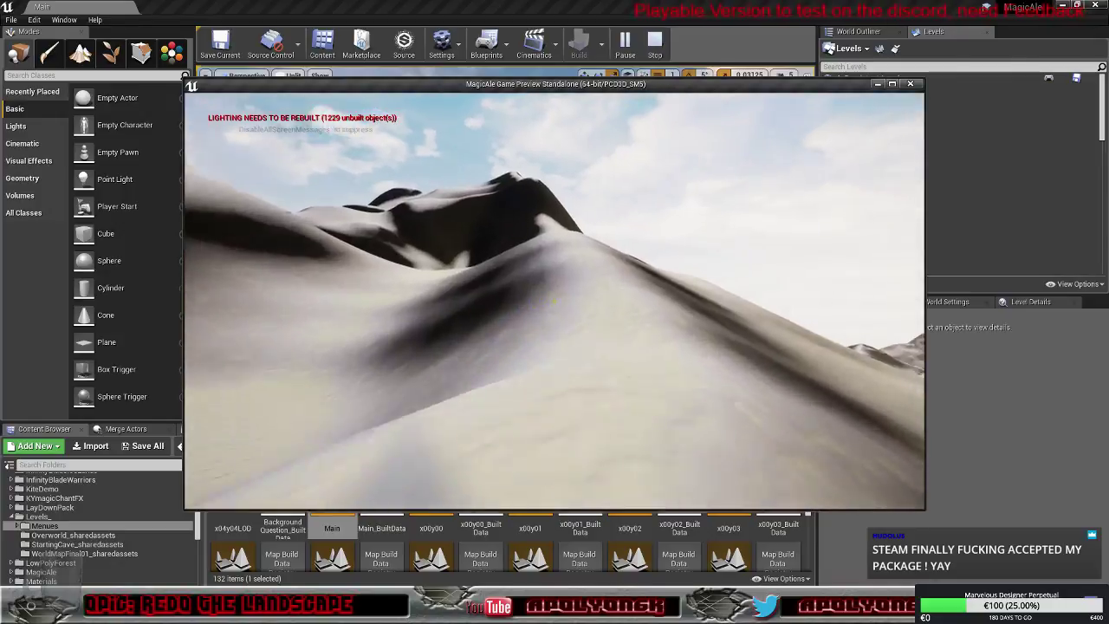
pyautogui.press('w')
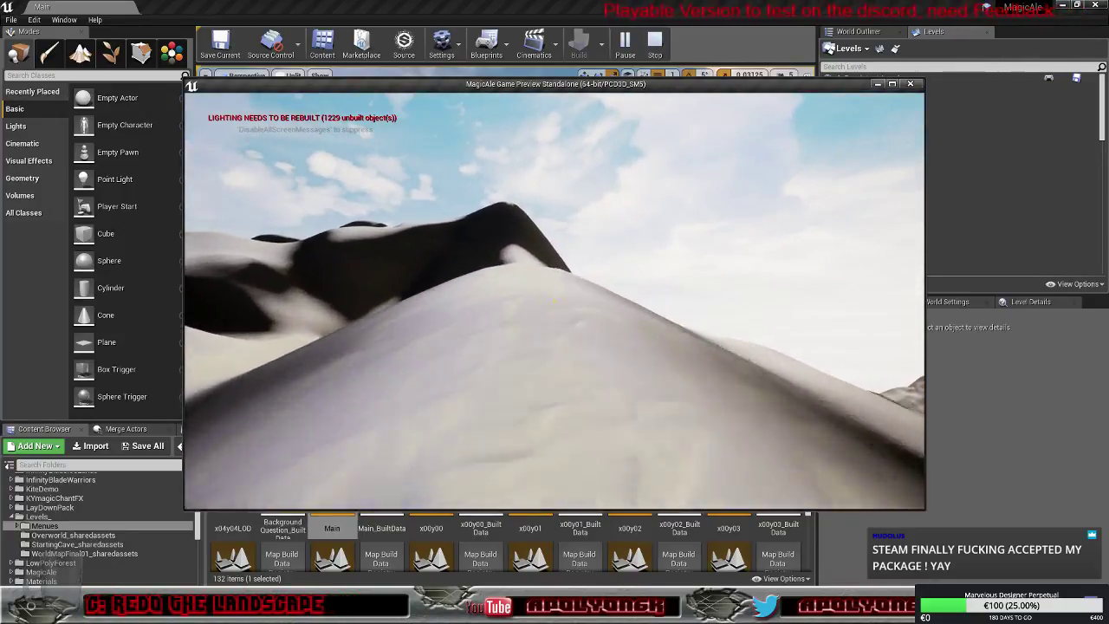
pyautogui.press('w')
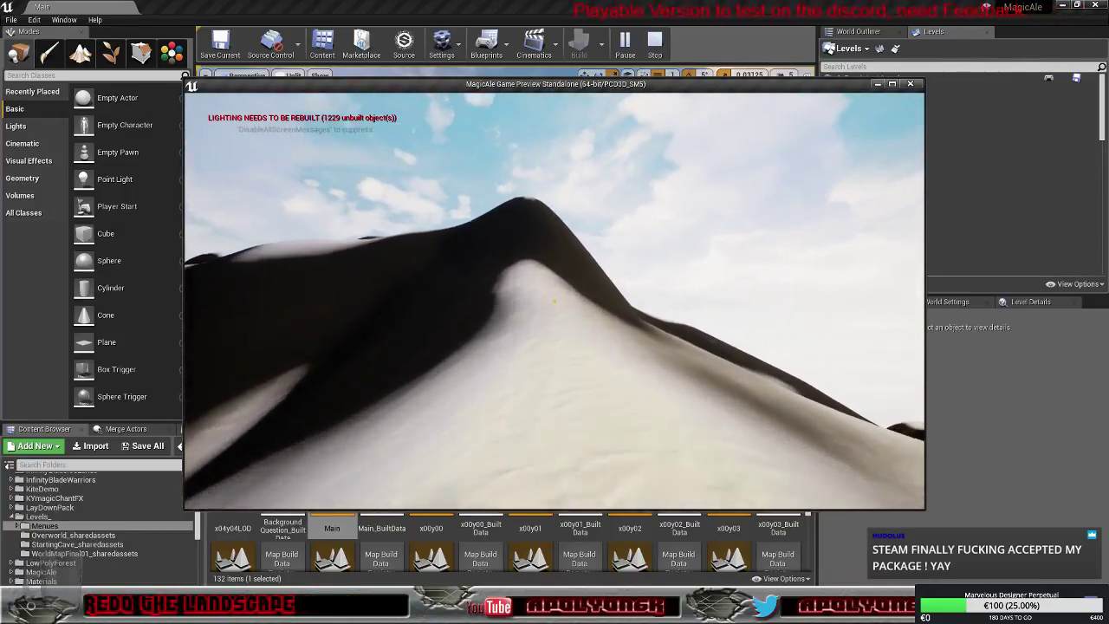
pyautogui.press('w')
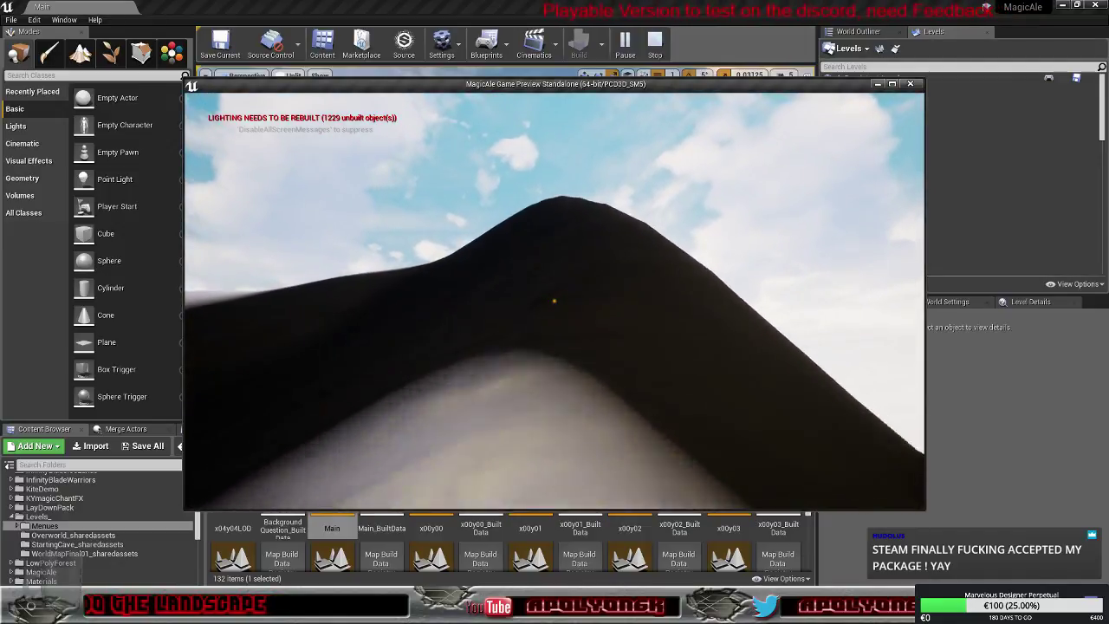
pyautogui.press('w')
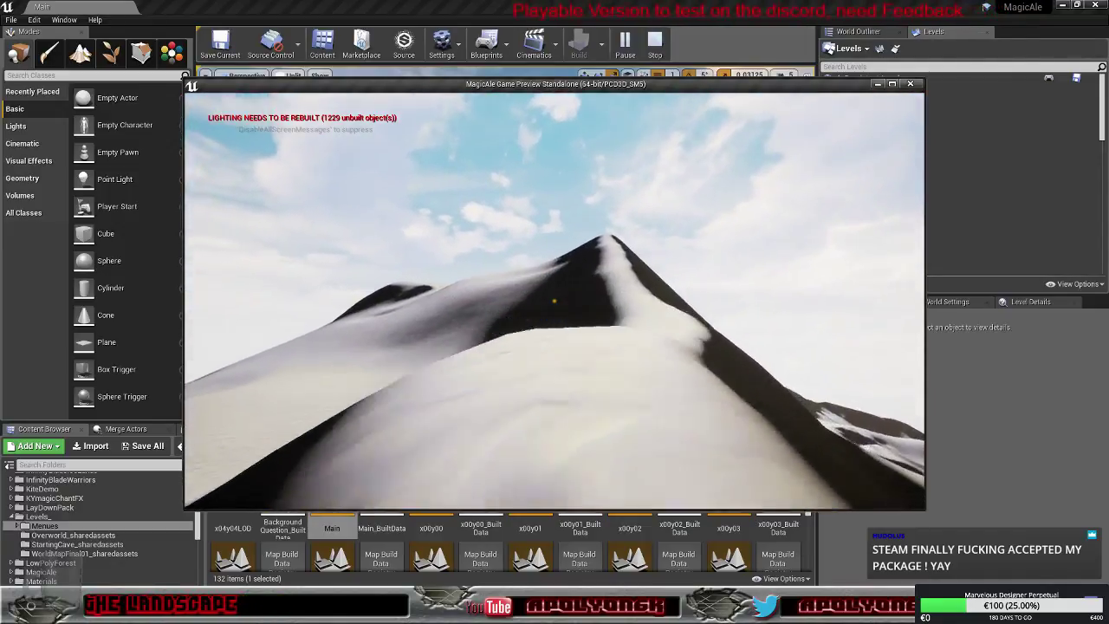
pyautogui.press('w')
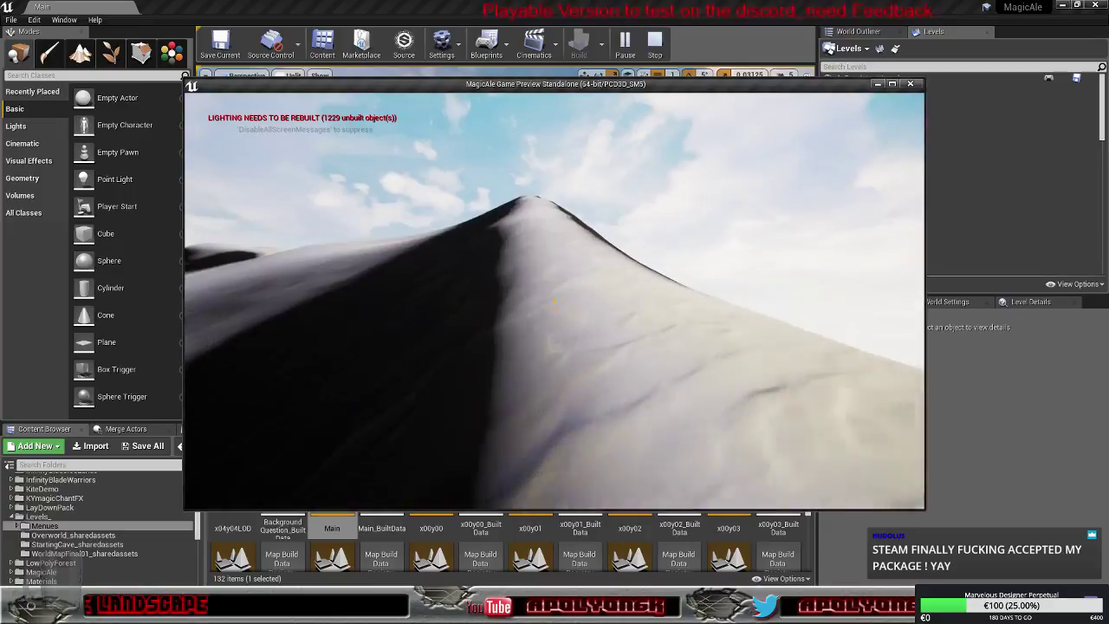
pyautogui.press('w')
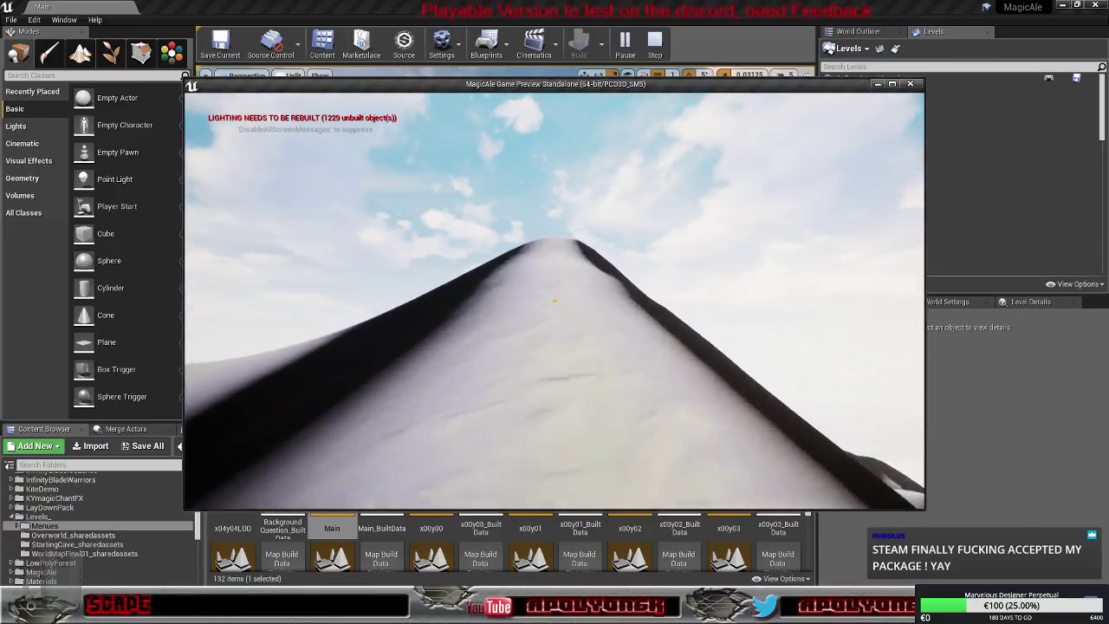
pyautogui.press('w')
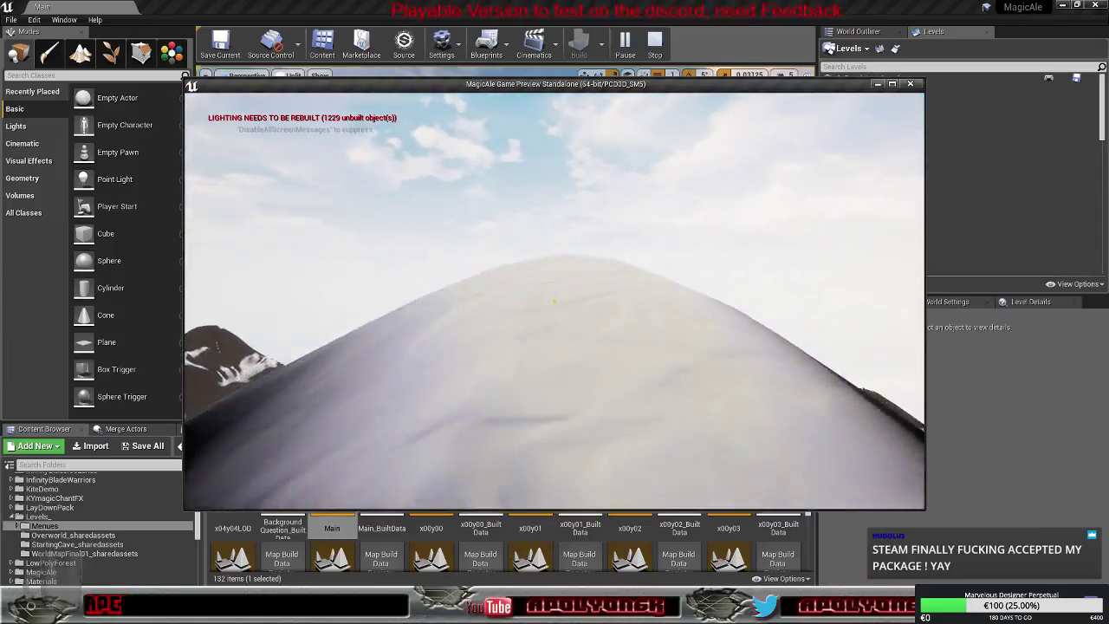
# Walk the character along the snowy mountain ridge in the game preview, examining the surrounding peaks and the green valley with red buildings
pyautogui.press('w')
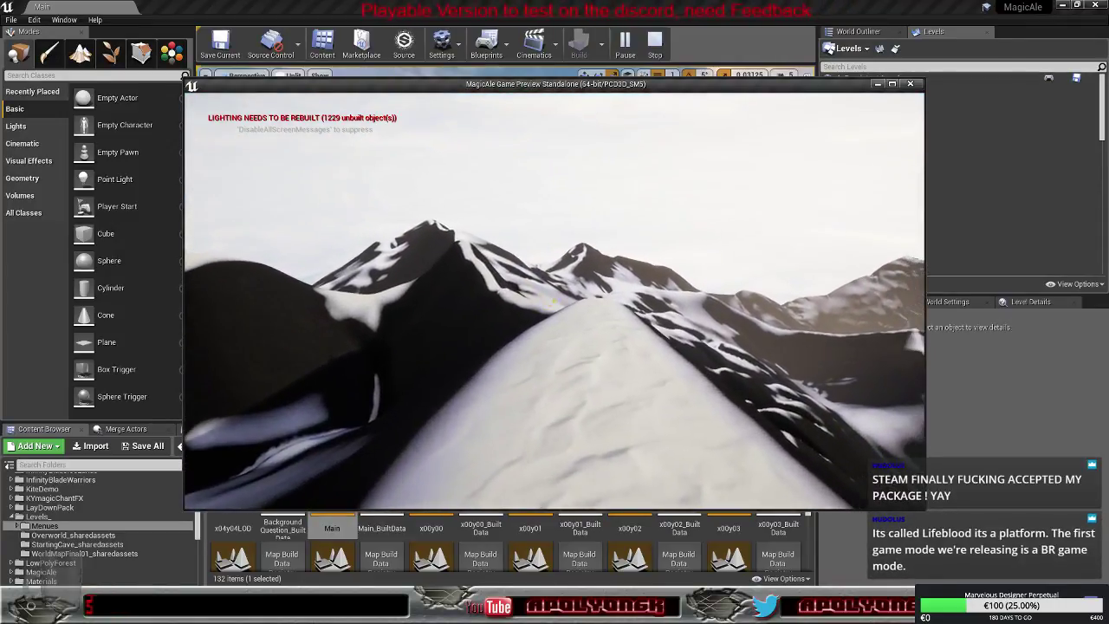
pyautogui.press('w')
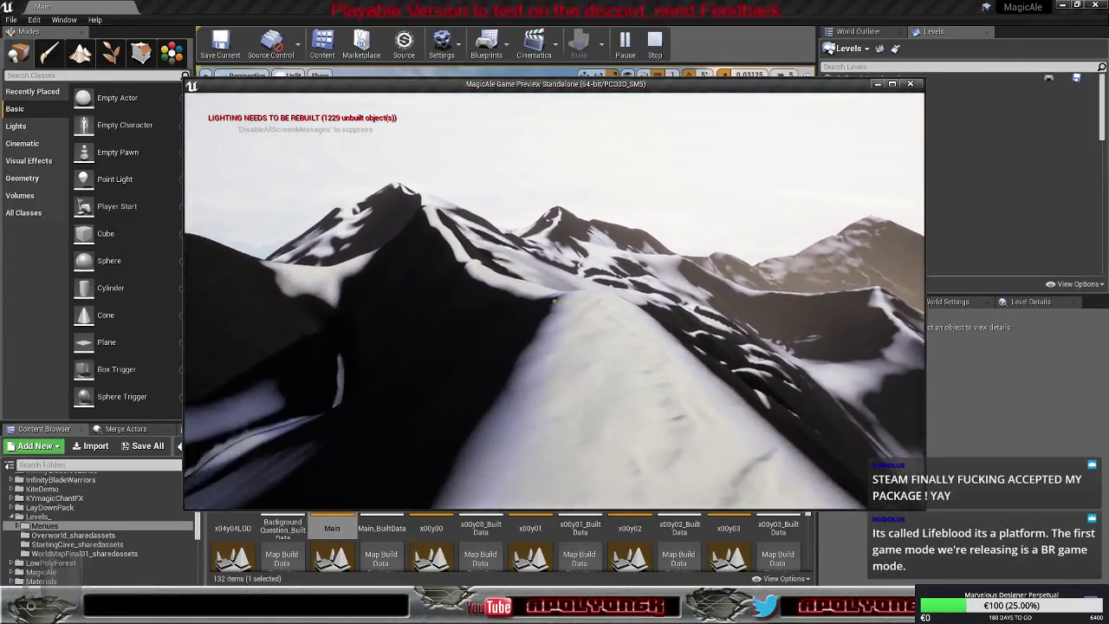
pyautogui.press('w')
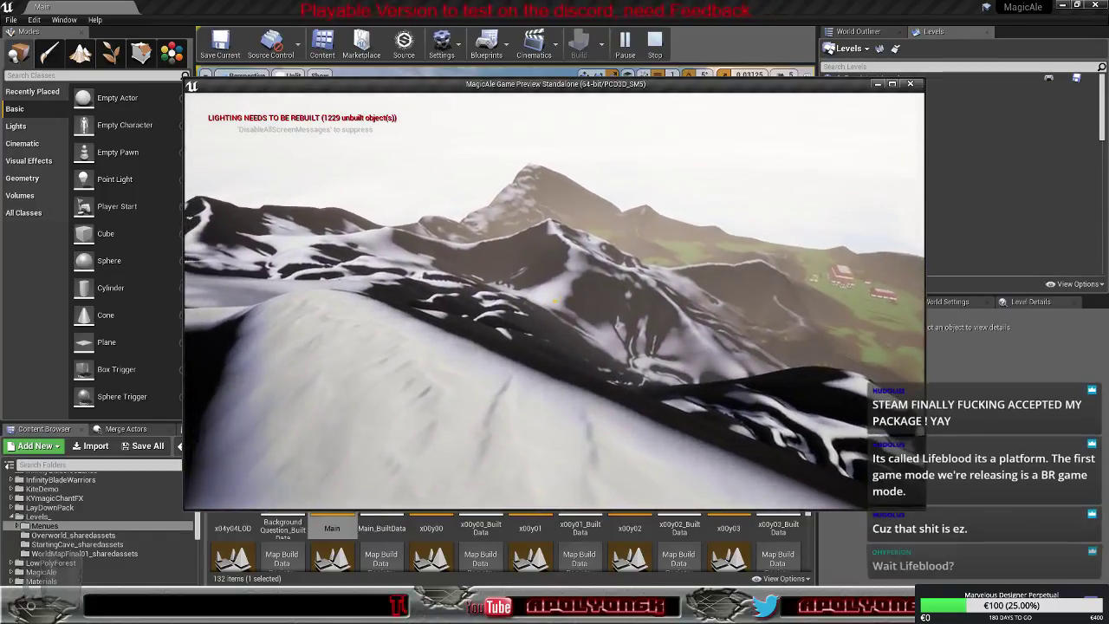
pyautogui.press('w')
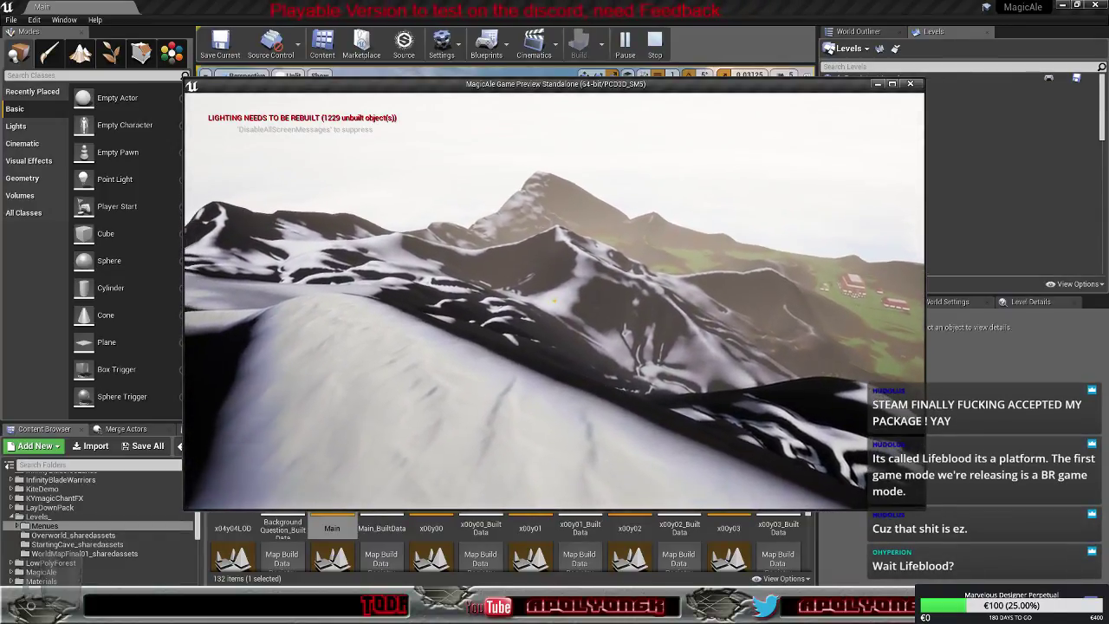
pyautogui.press('w')
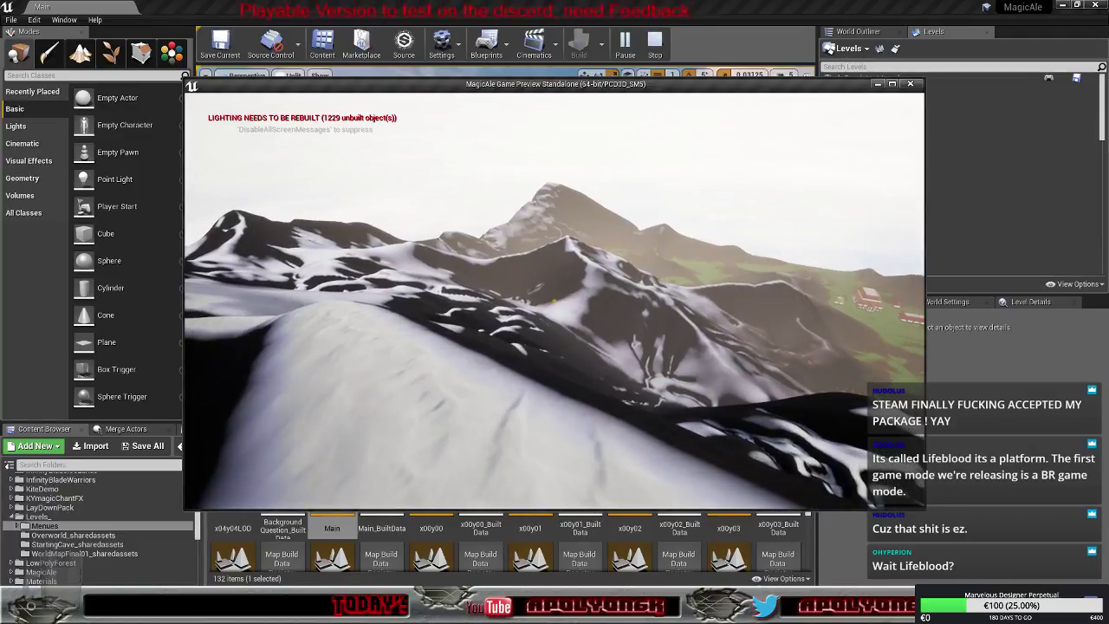
pyautogui.press('w')
pyautogui.press('w')
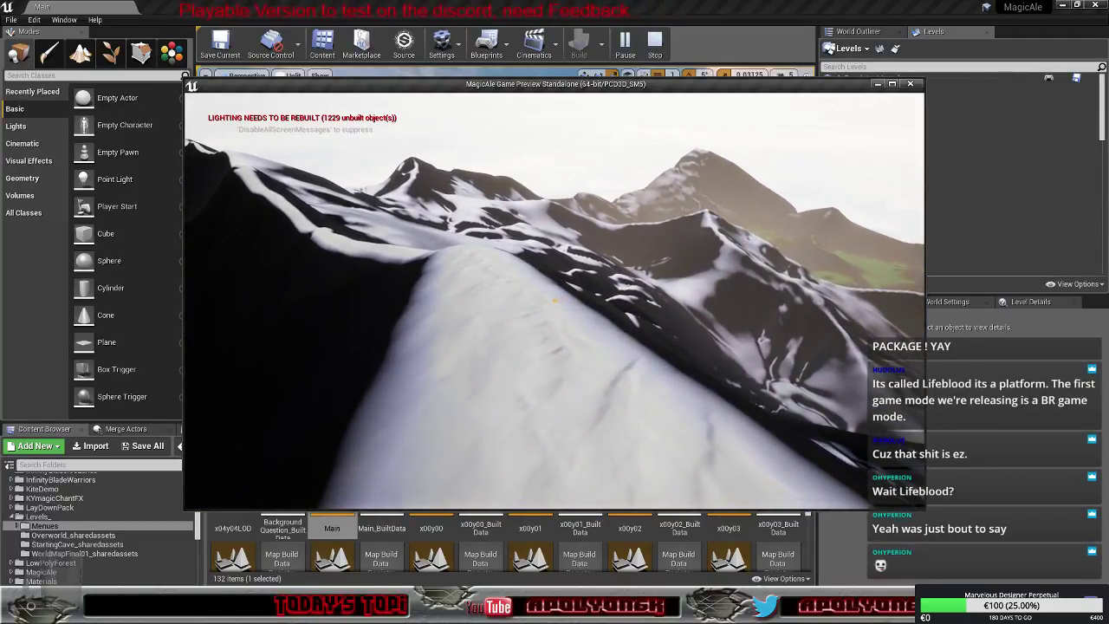
pyautogui.press('w')
pyautogui.press('w')
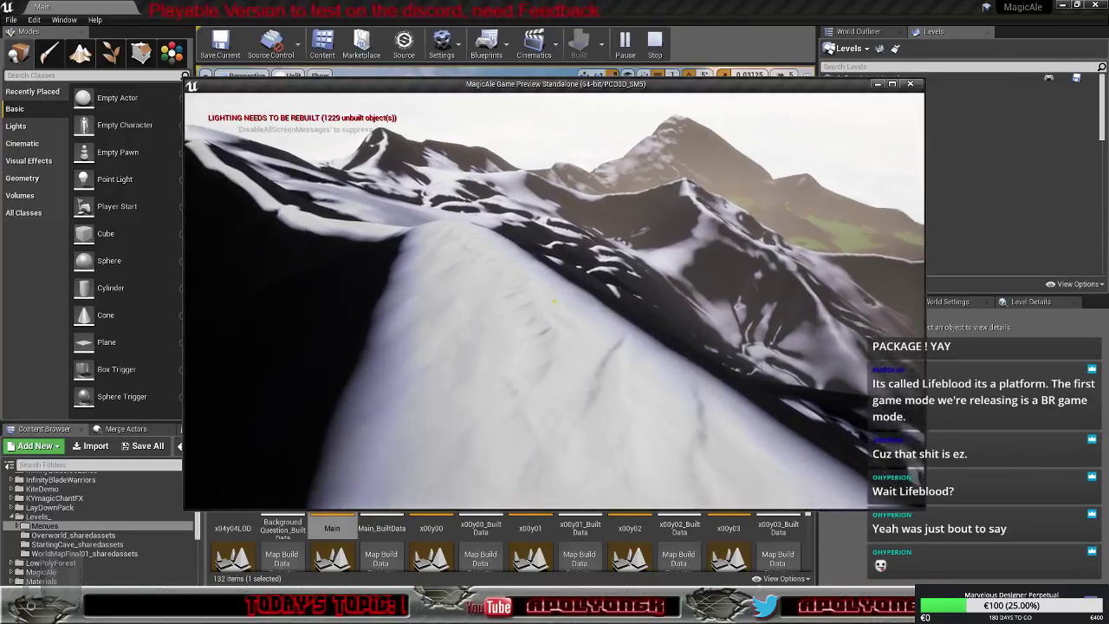
pyautogui.press('w')
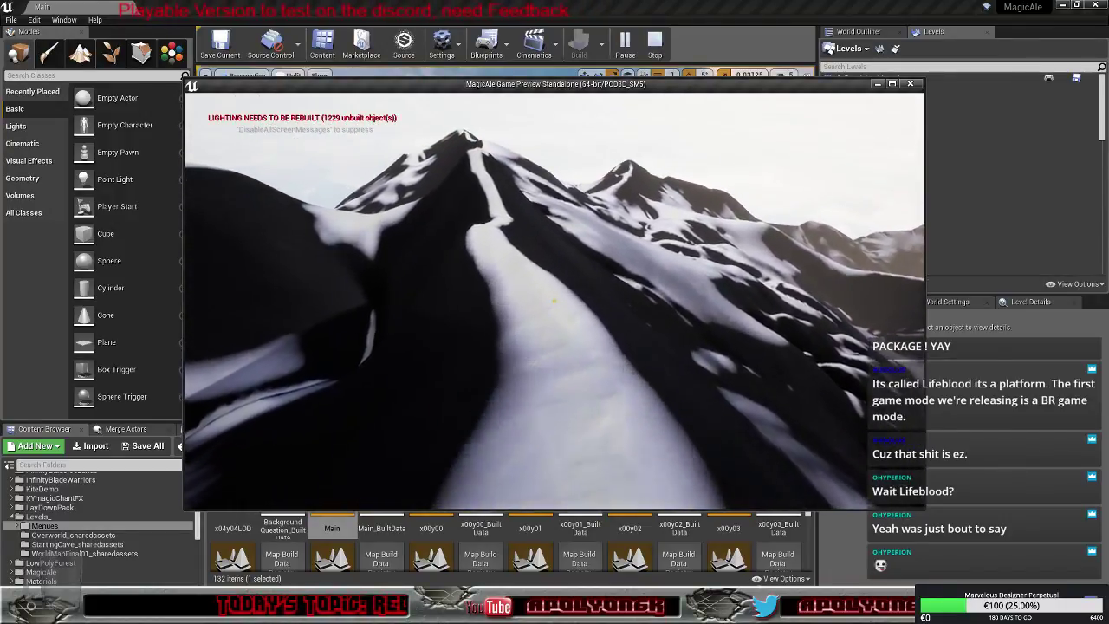
# Follow the narrow snow-covered crest toward the dark-flanked peak in the game preview, examining the snow and rock blending
pyautogui.press('w')
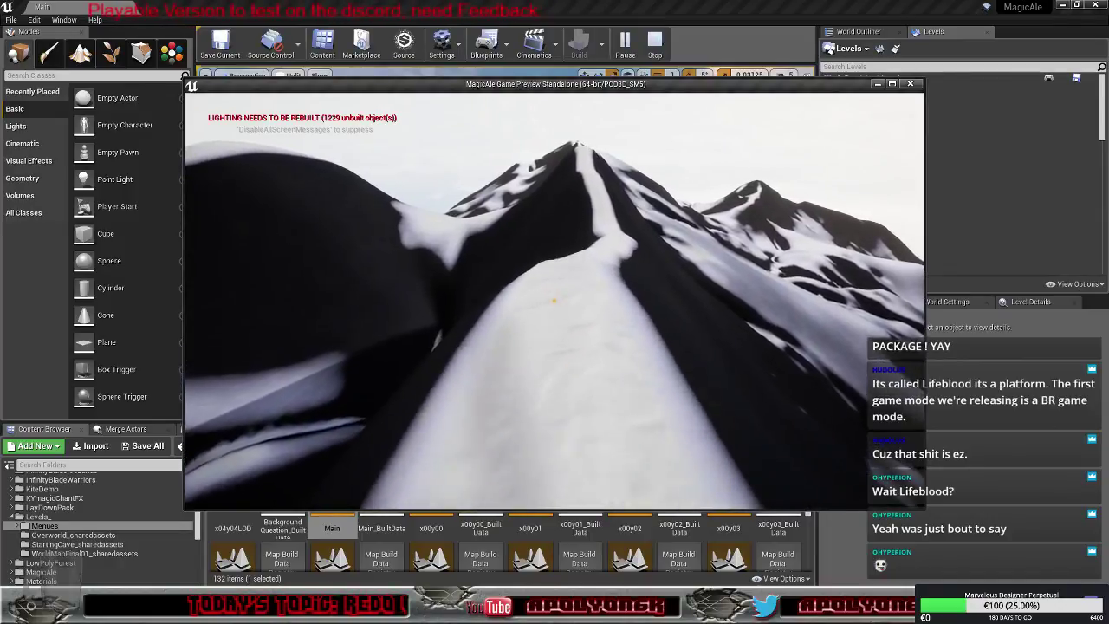
pyautogui.press('w')
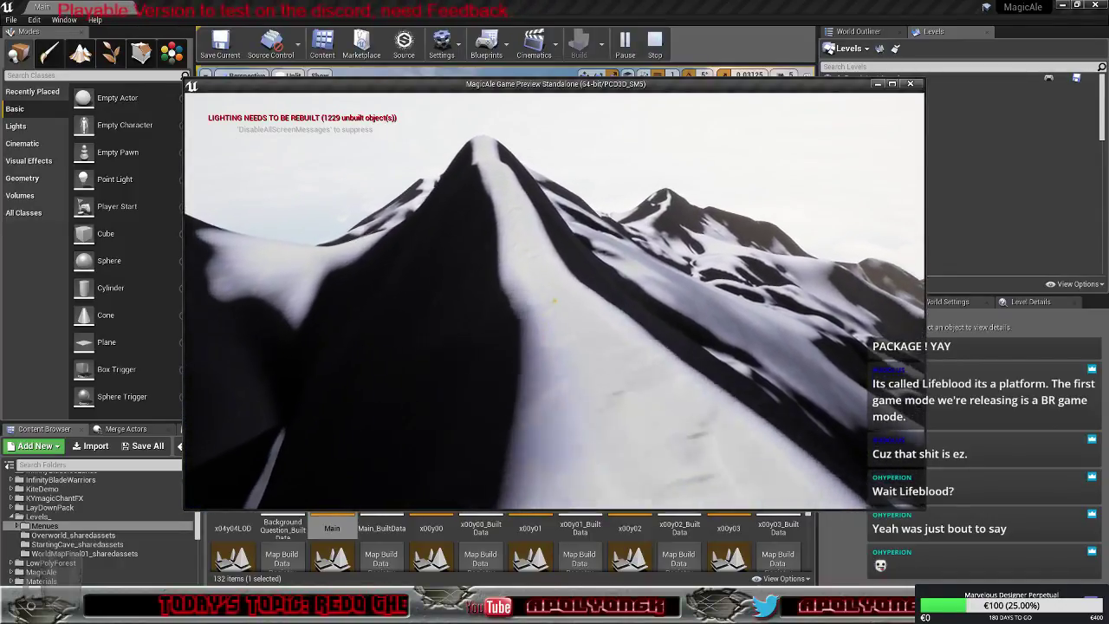
pyautogui.press('w')
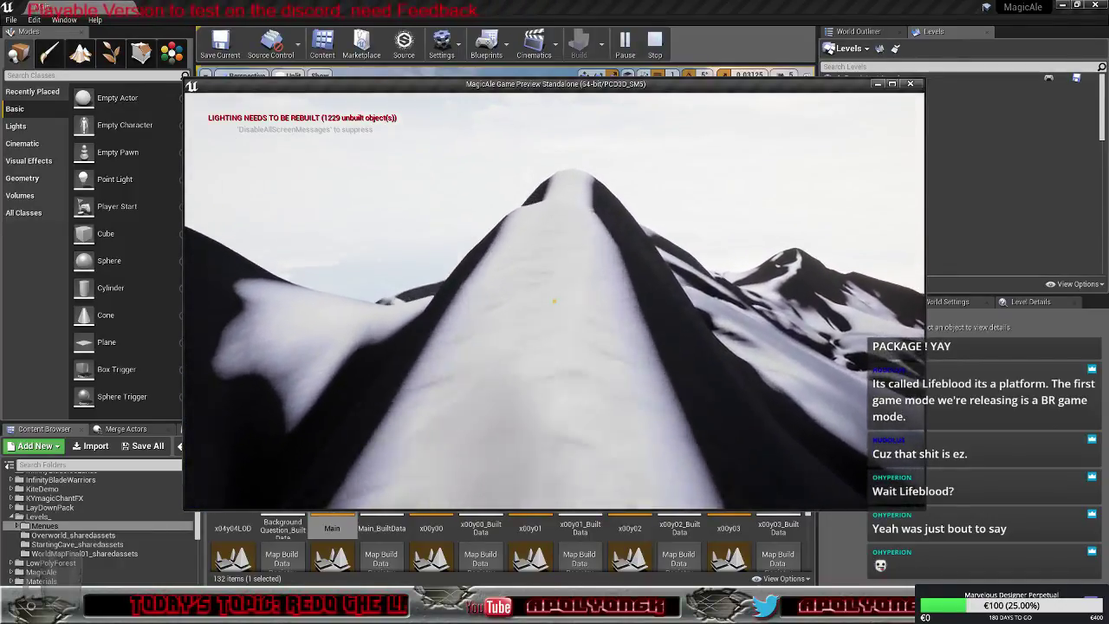
pyautogui.press('w')
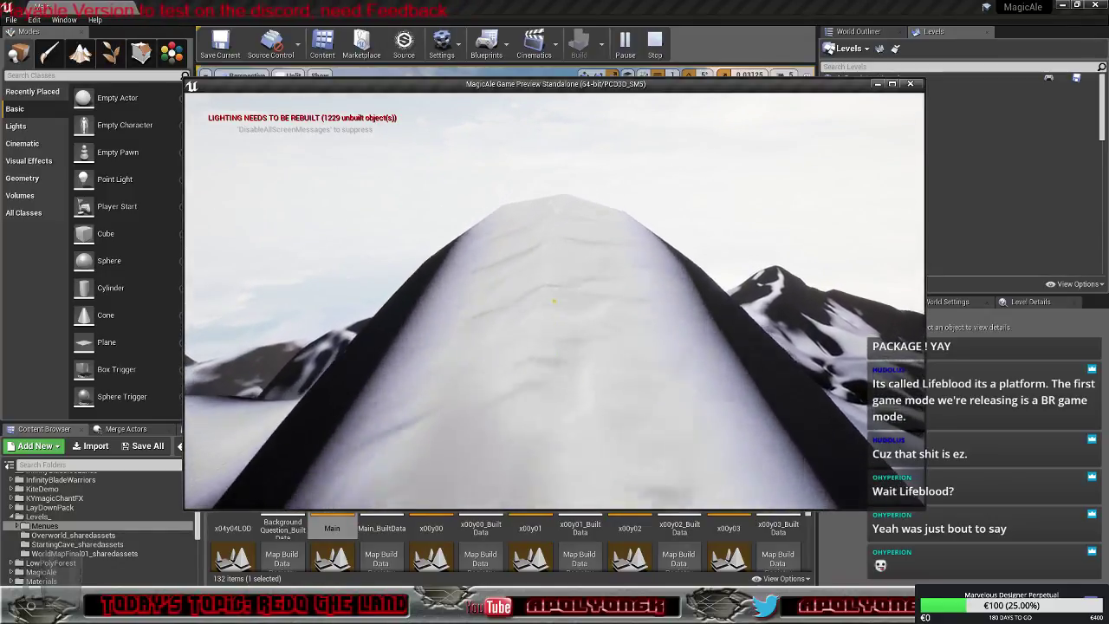
pyautogui.press('w')
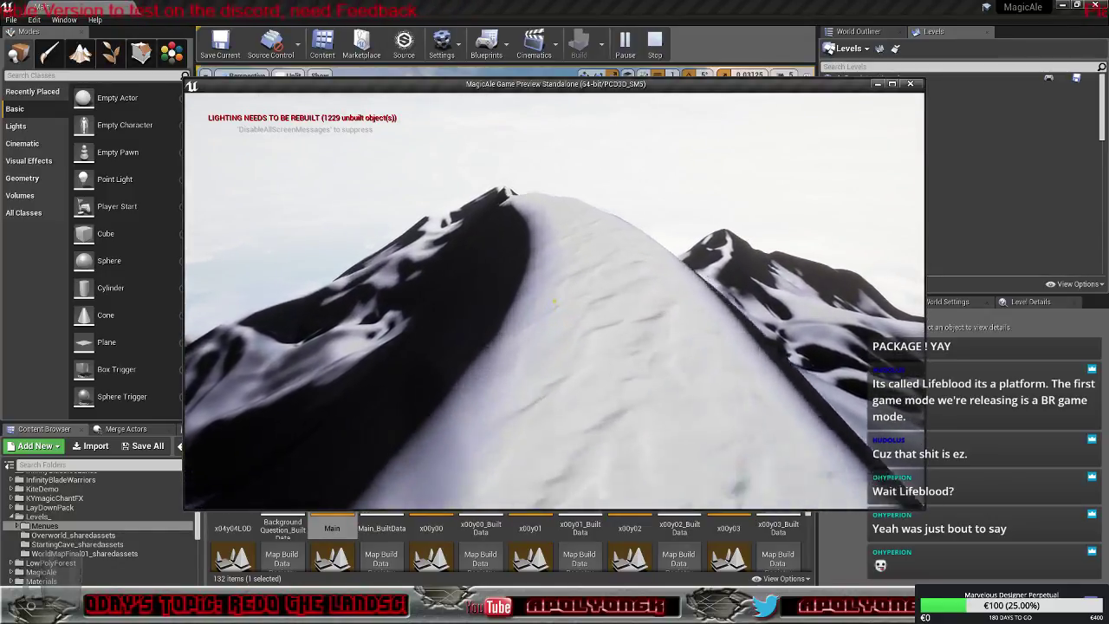
pyautogui.press('w')
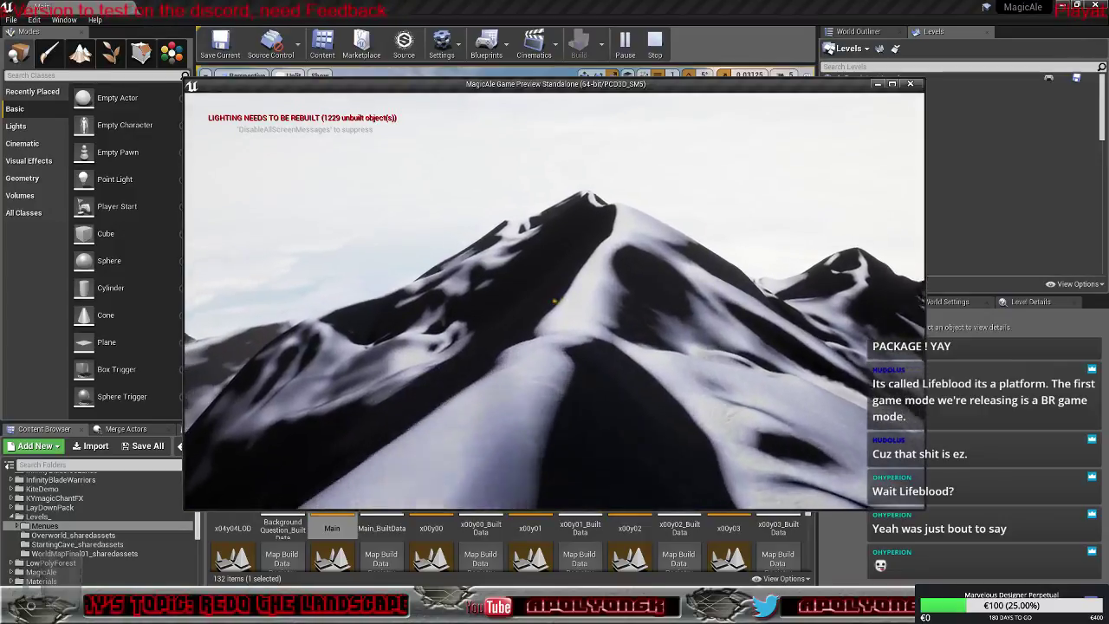
pyautogui.press('w')
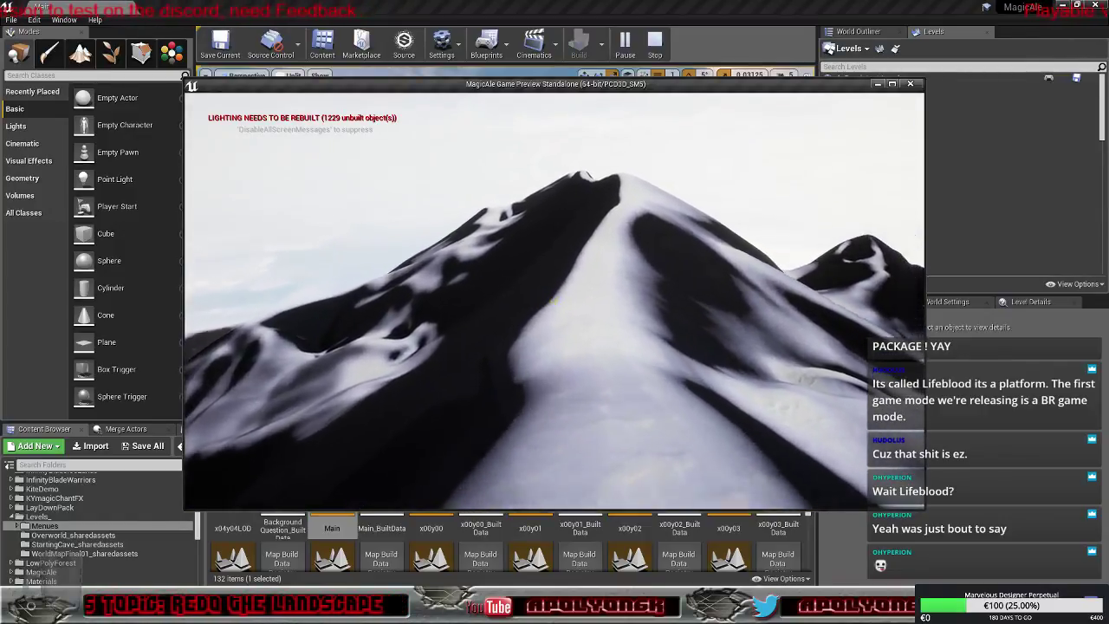
pyautogui.press('w')
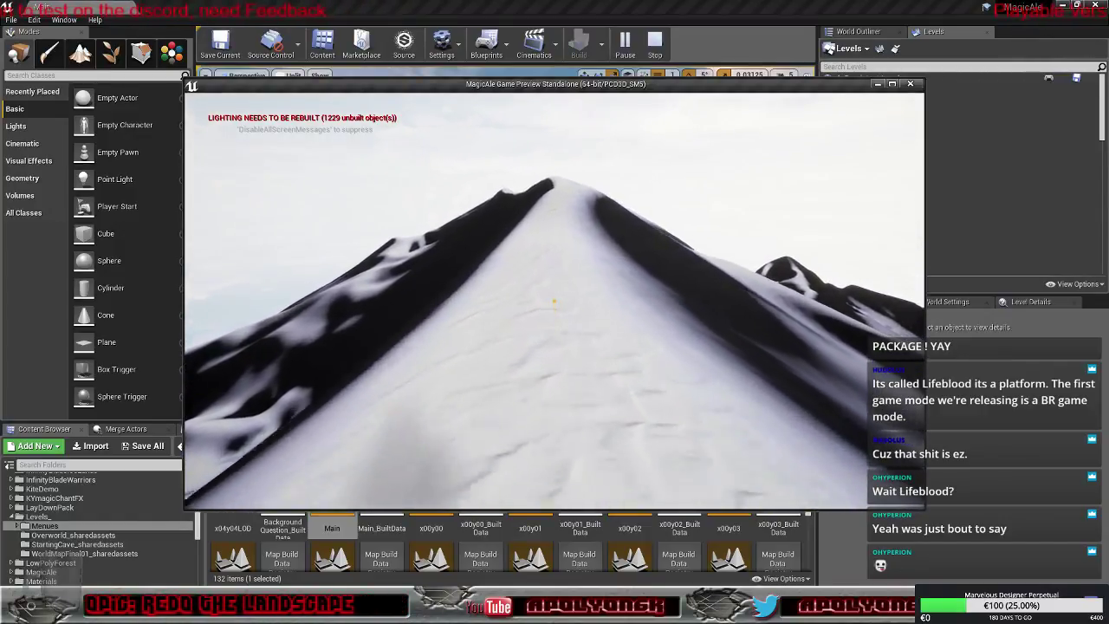
pyautogui.press('w')
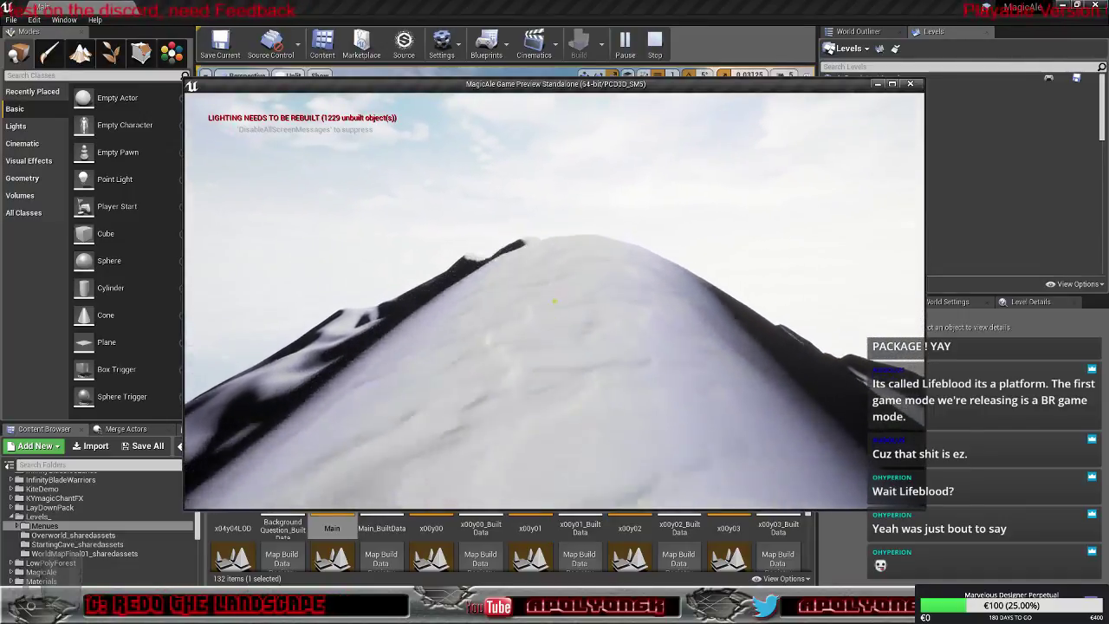
# Climb the last steep snow ridge to the mountain summit in the game preview to examine the peak's terrain
pyautogui.press('w')
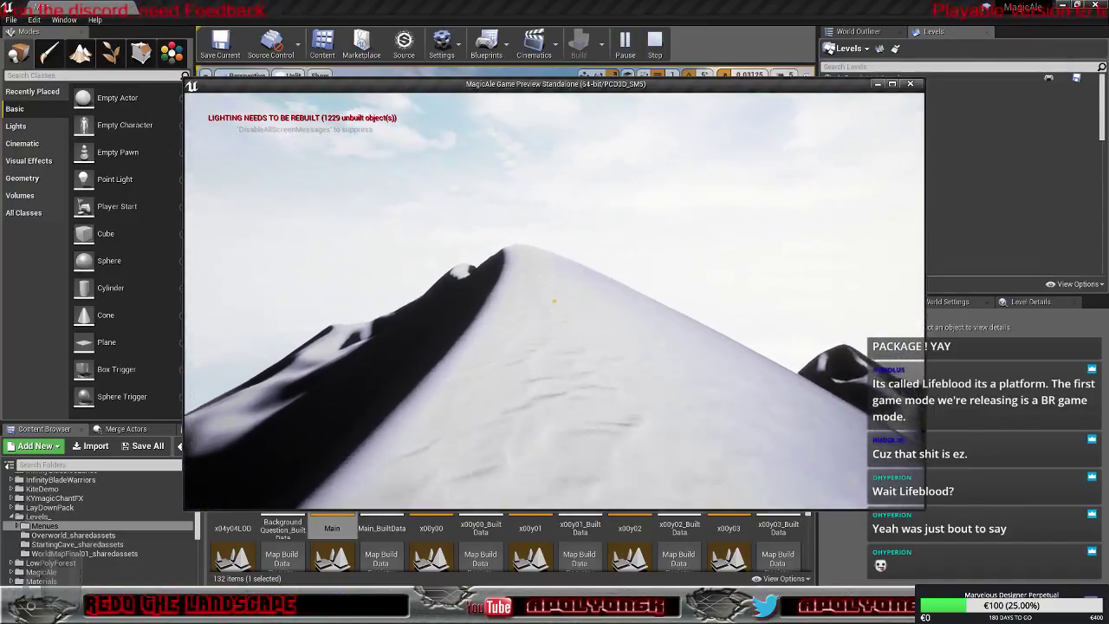
pyautogui.press('w')
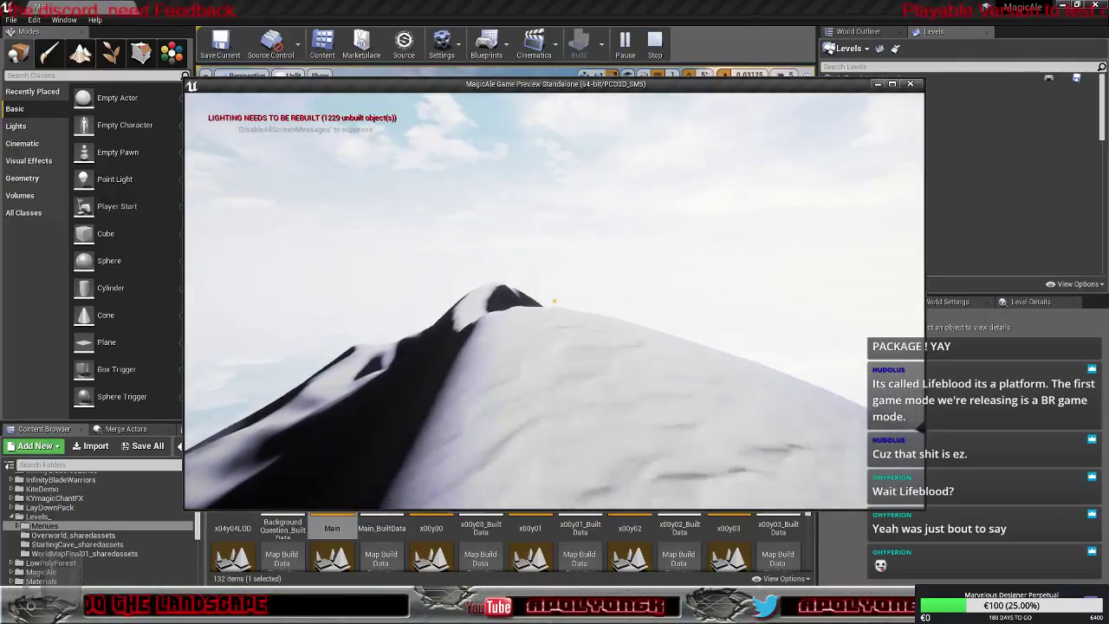
pyautogui.press('w')
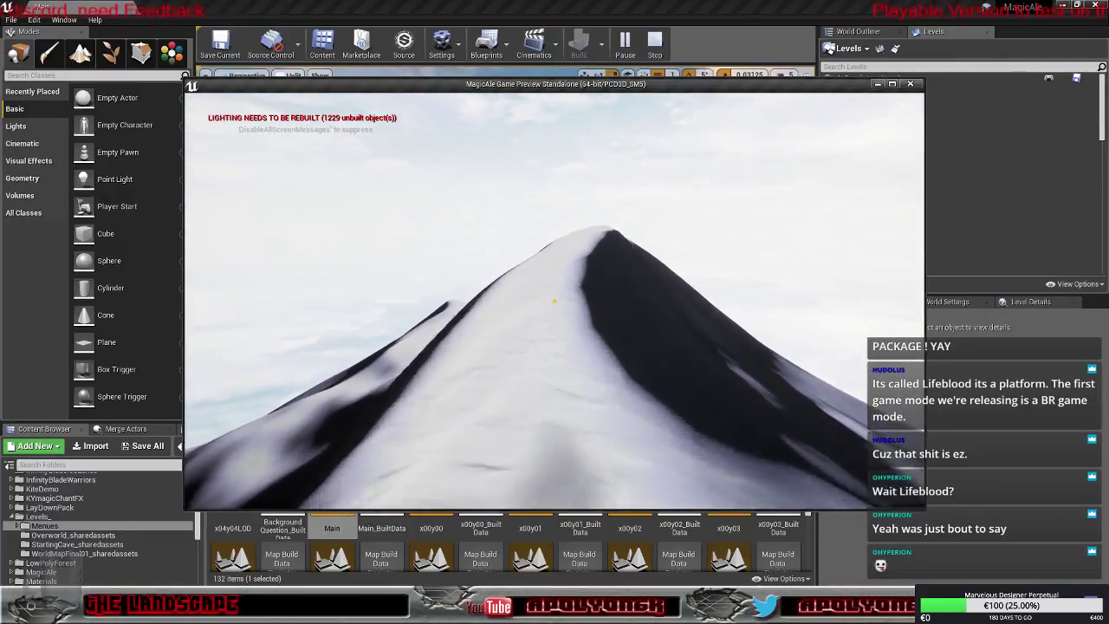
pyautogui.press('w')
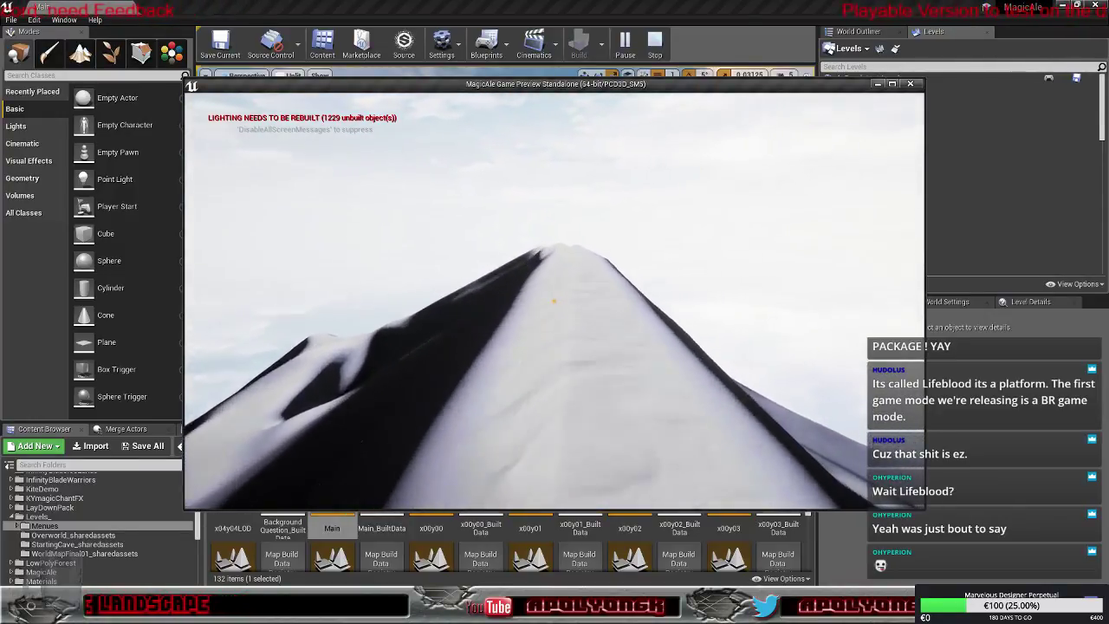
pyautogui.press('w')
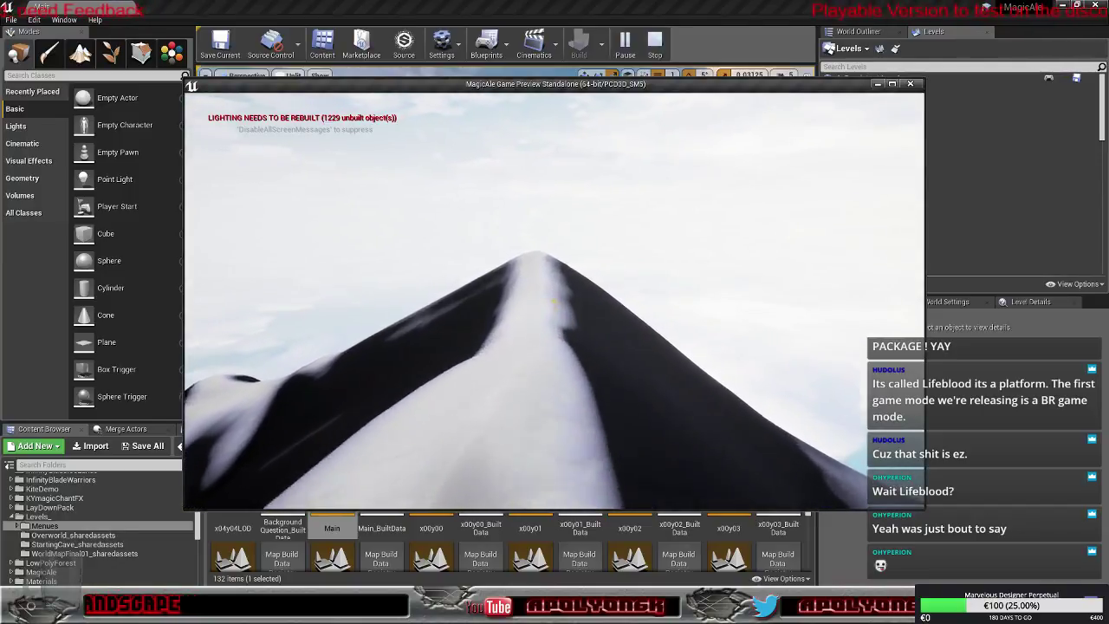
pyautogui.press('w')
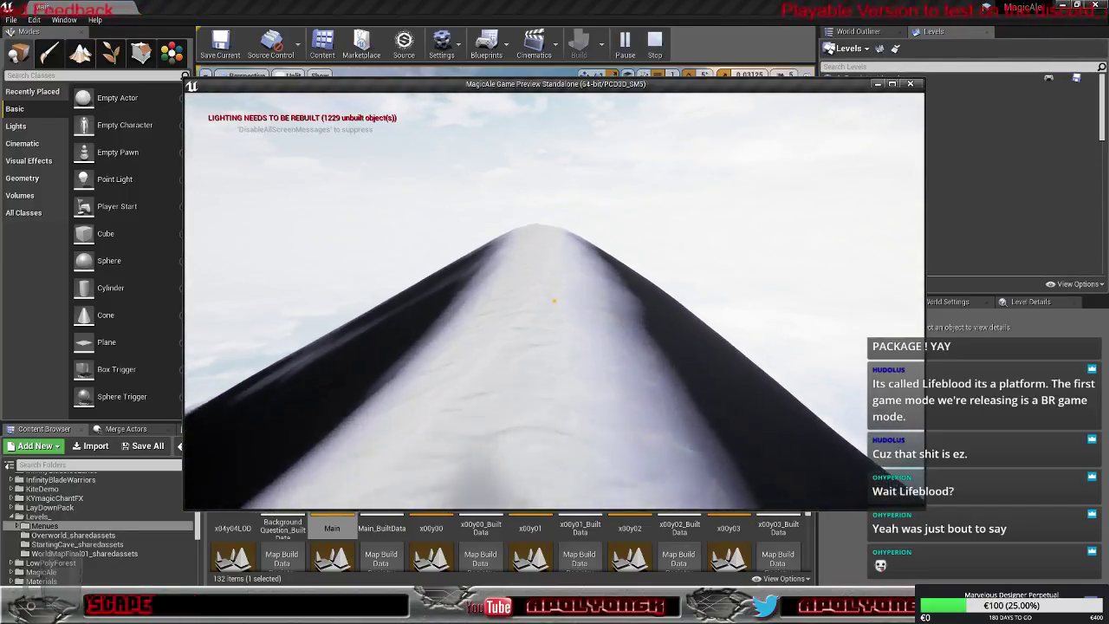
pyautogui.press('w')
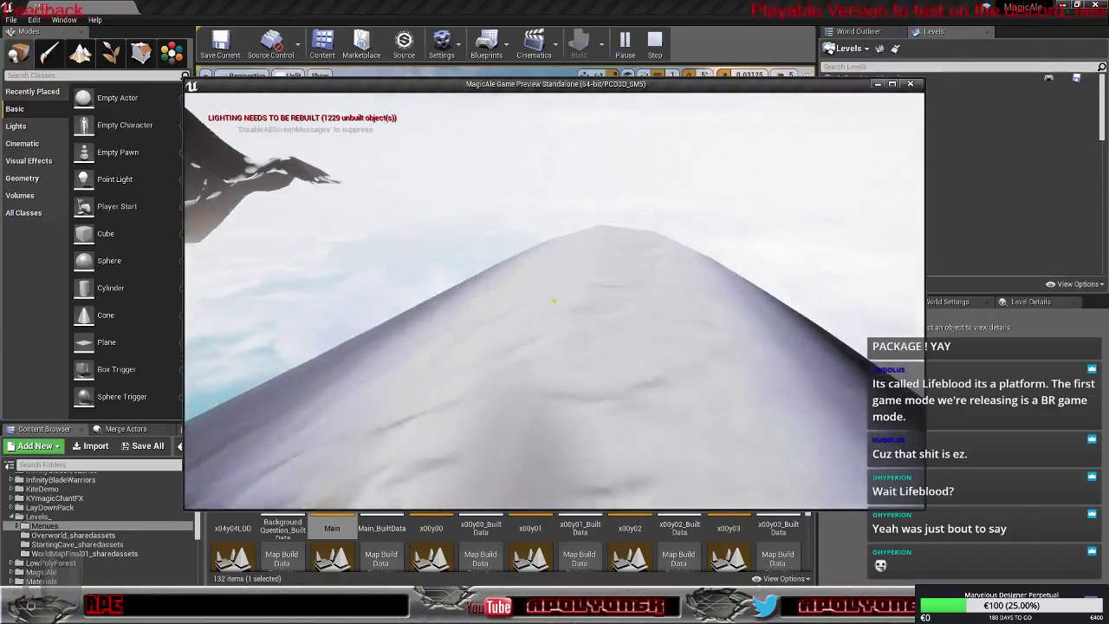
# Walk down to the open edge of the landscape to examine the missing terrain, and end the game preview
pyautogui.press('w')
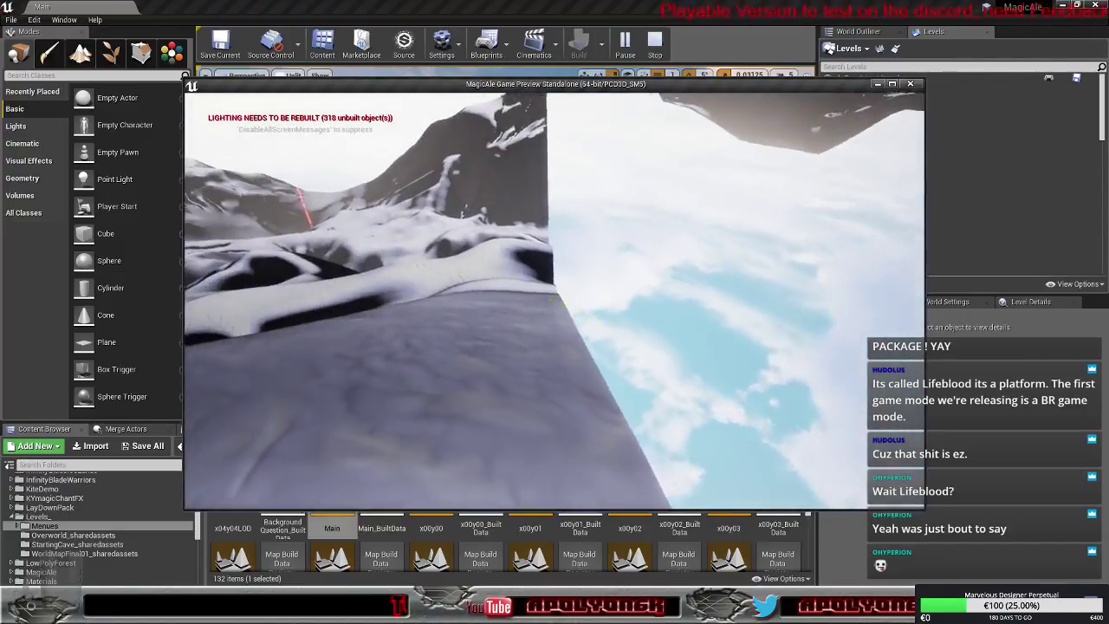
pyautogui.press('w')
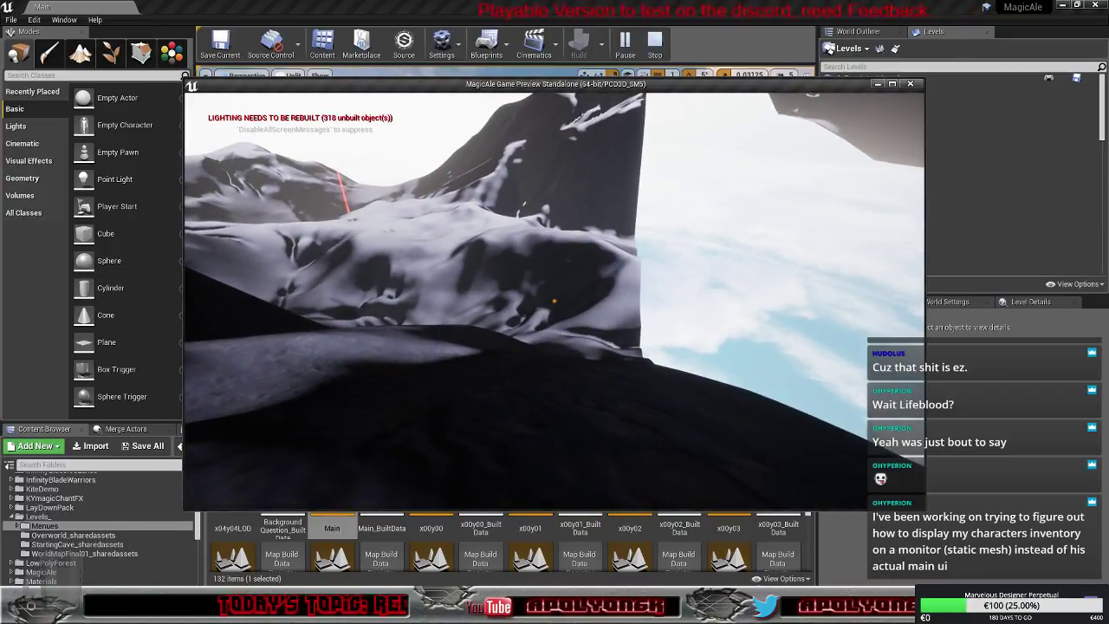
pyautogui.press('Escape')
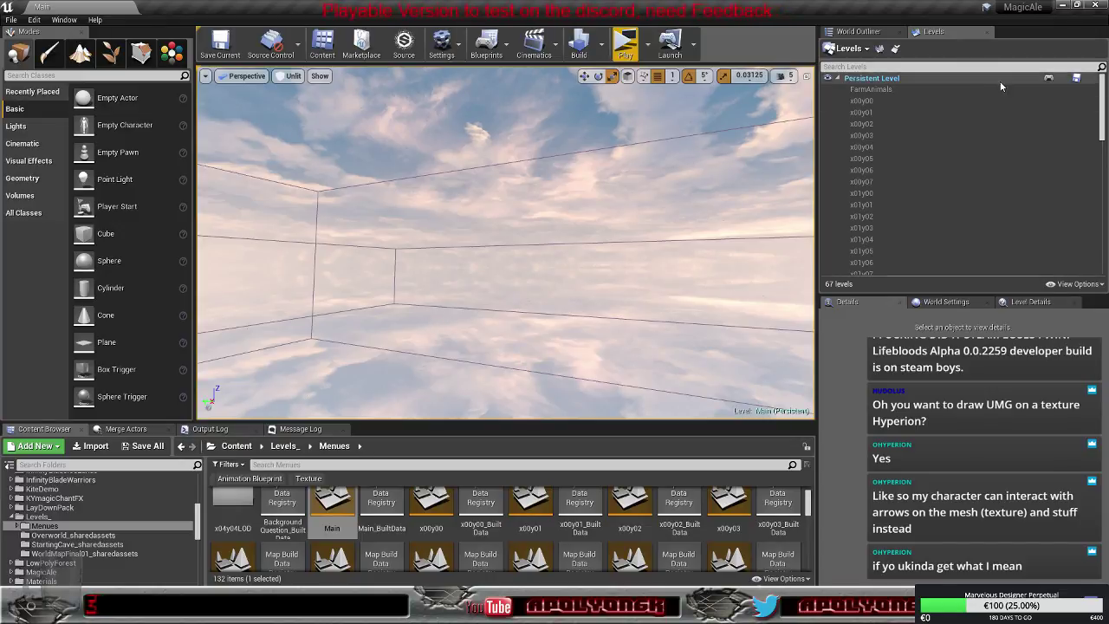
# Open the PauseMenu widget blueprint from the UI folder inside BluePrints
pyautogui.moveTo(1105, 93)
pyautogui.mouseDown()
pyautogui.moveTo(1093, 252)
pyautogui.moveTo(1105, 91)
pyautogui.mouseUp()
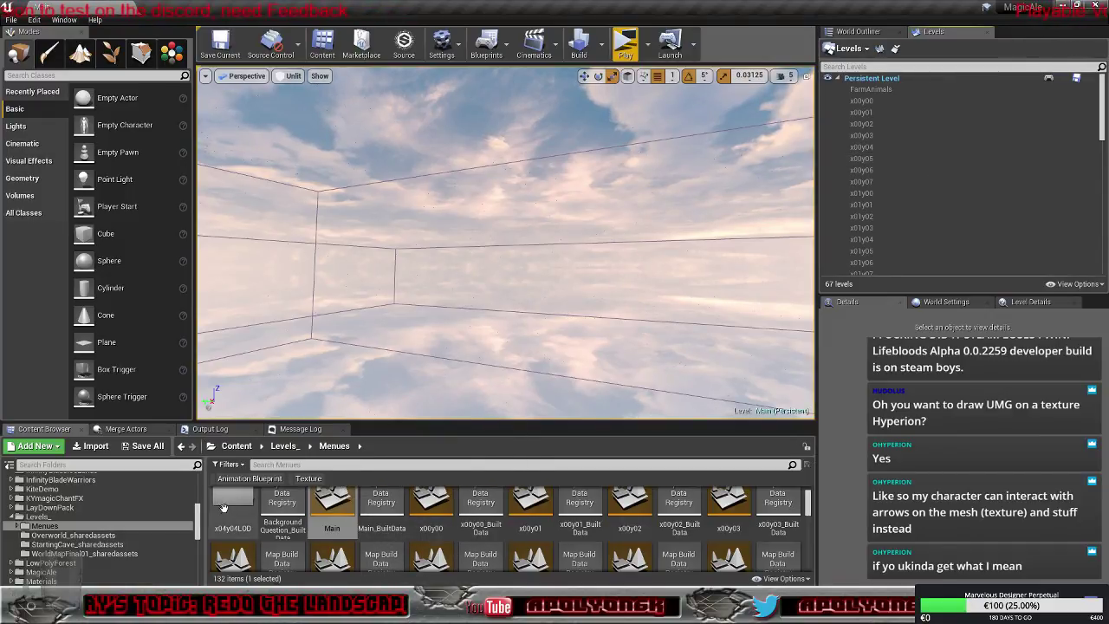
pyautogui.moveTo(200, 527); pyautogui.dragTo(202, 490)
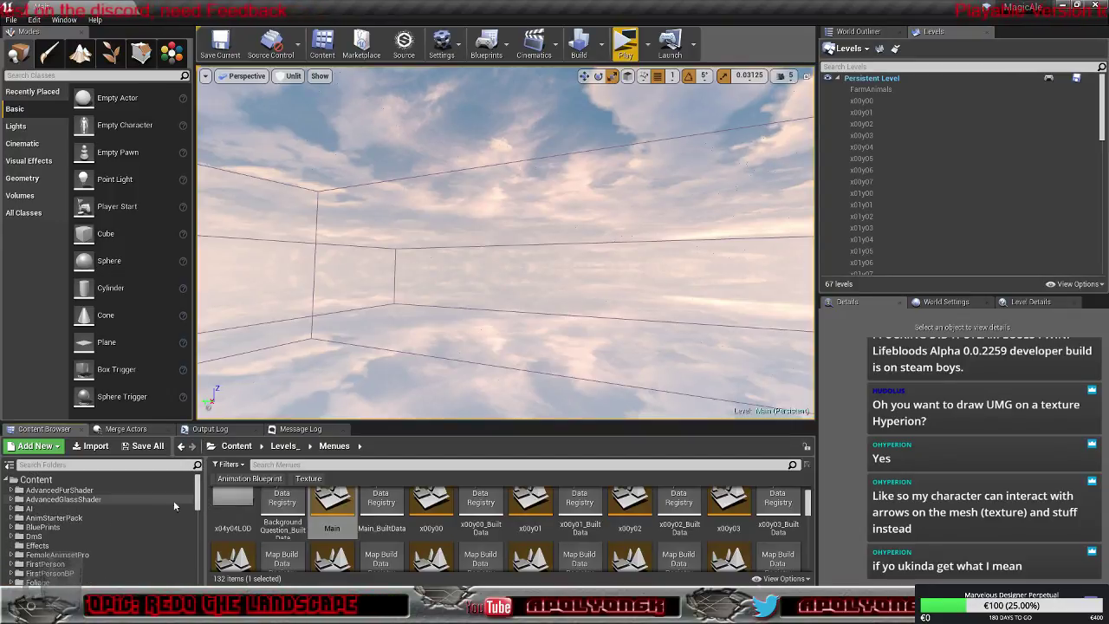
pyautogui.click(95, 525)
pyautogui.scroll(-3, 670, 517)
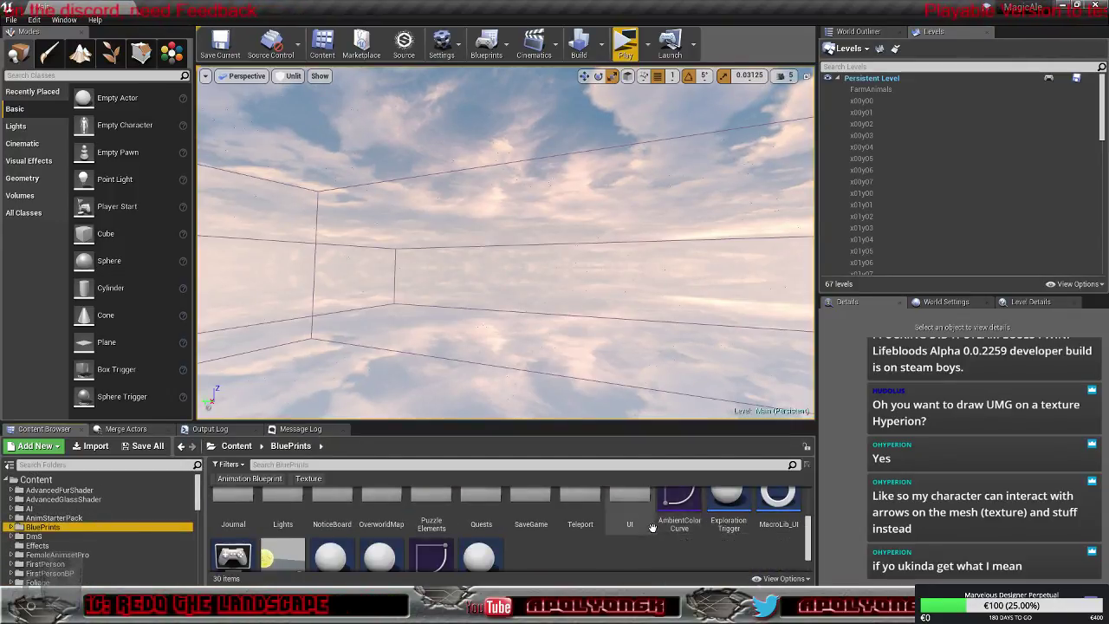
pyautogui.doubleClick(635, 508)
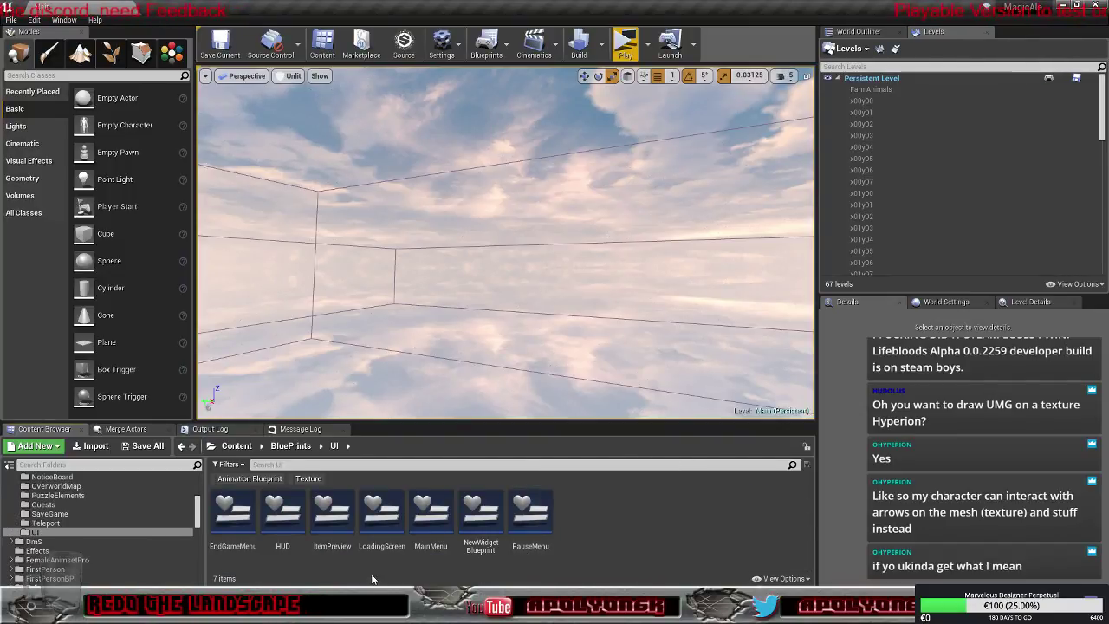
pyautogui.doubleClick(537, 516)
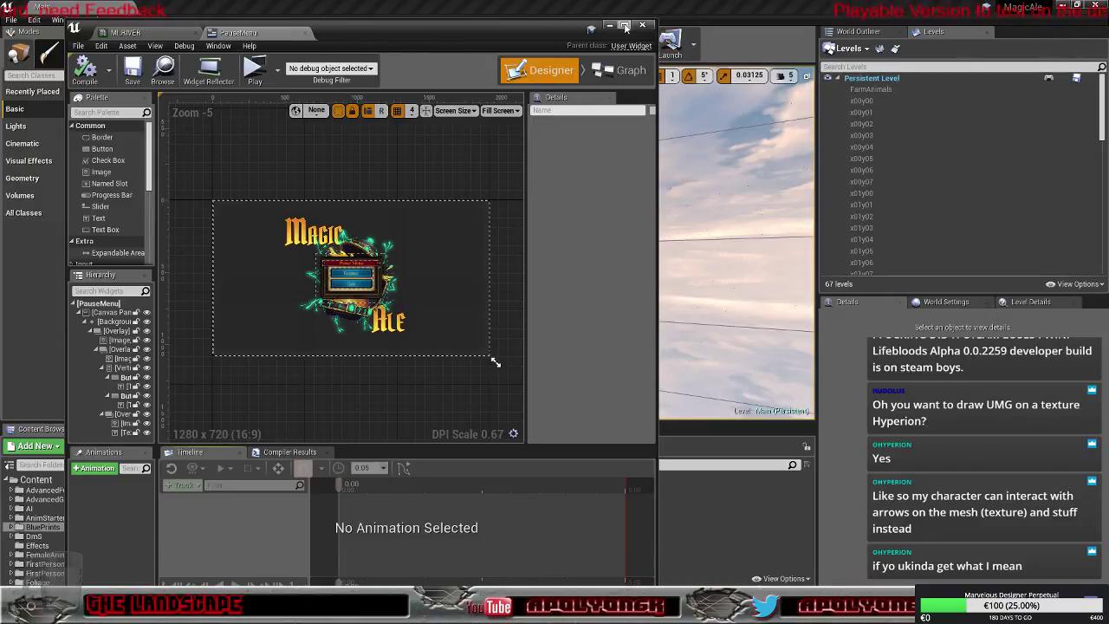
# Maximize the PauseMenu widget editor and examine the properties of its Canvas Panel and root widget
pyautogui.click(624, 25)
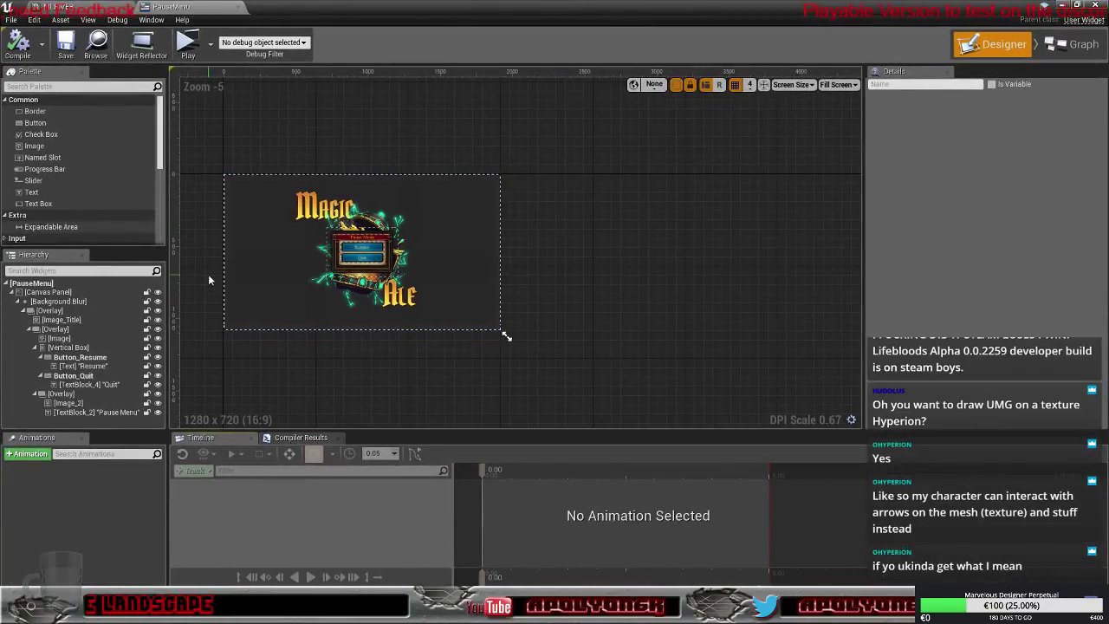
pyautogui.click(54, 292)
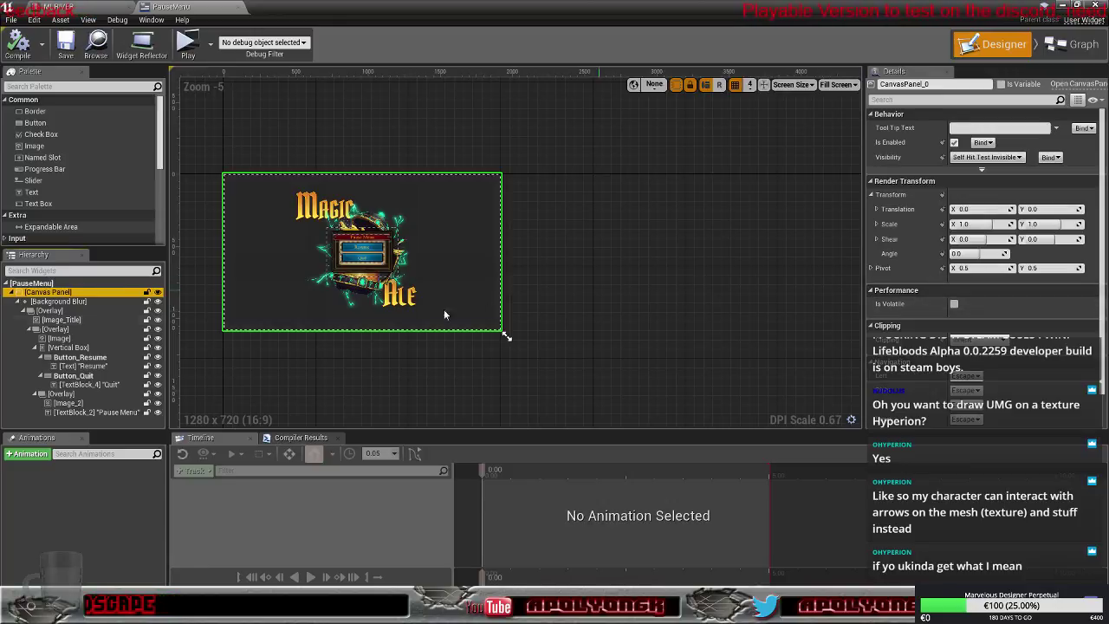
pyautogui.click(57, 284)
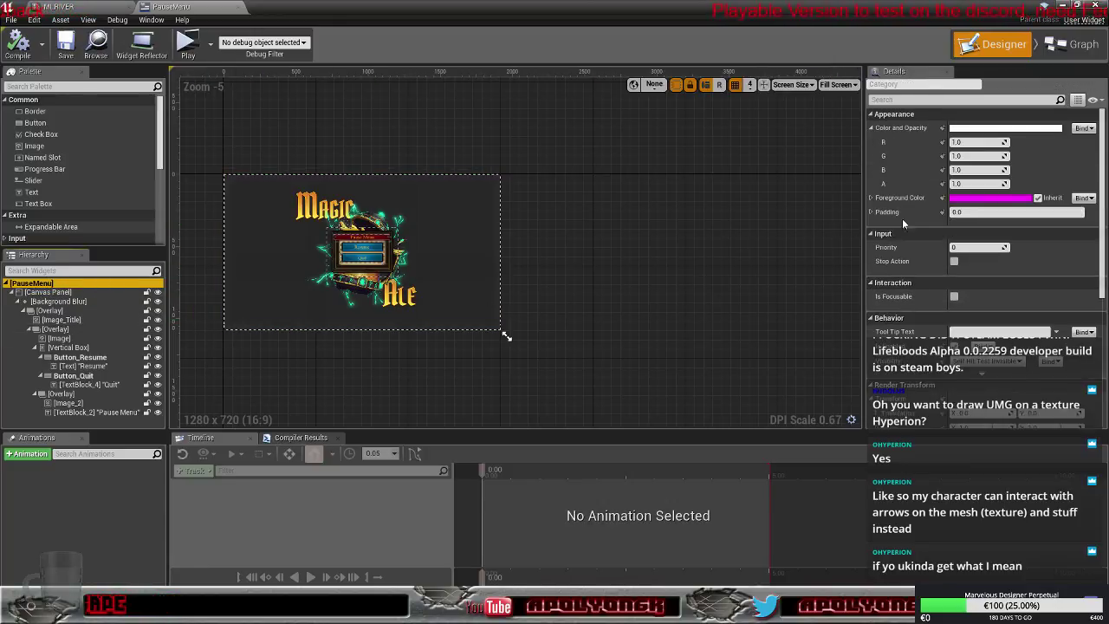
pyautogui.scroll(-5, 931, 182)
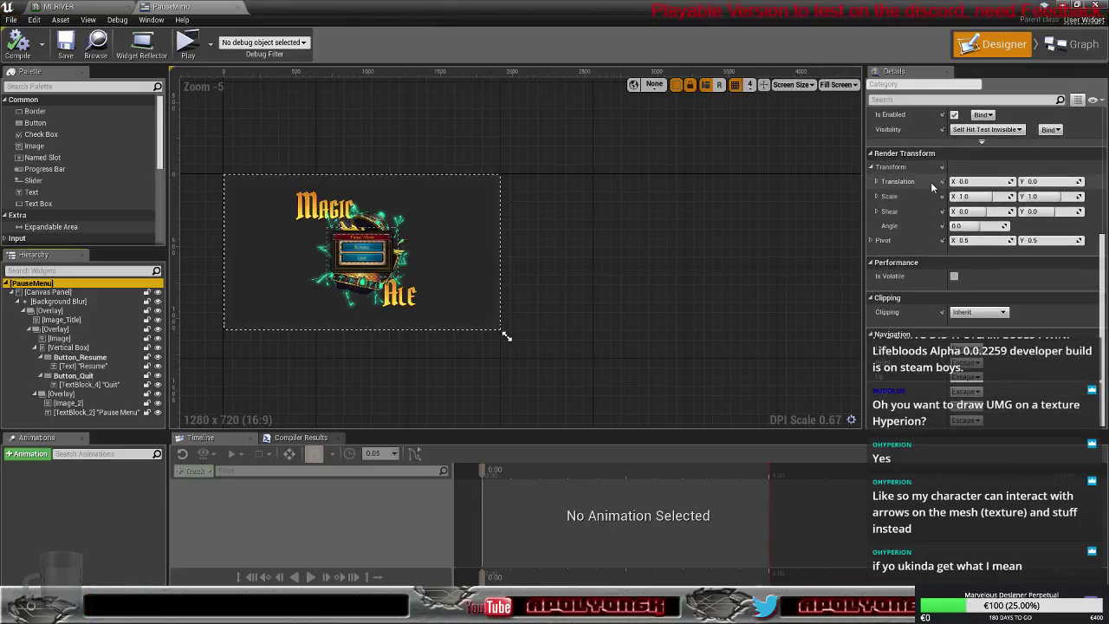
pyautogui.scroll(5, 932, 186)
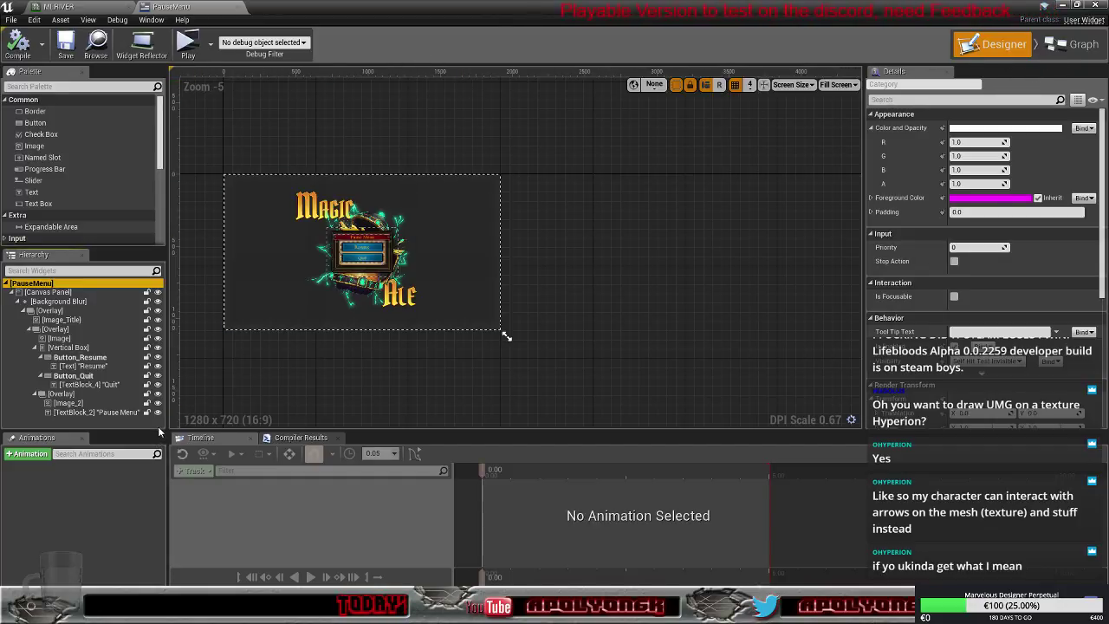
# Examine the pause menu layout up close and inspect its Canvas Panel, title Overlay and root widget in the hierarchy
pyautogui.moveTo(165, 433); pyautogui.dragTo(170, 456)
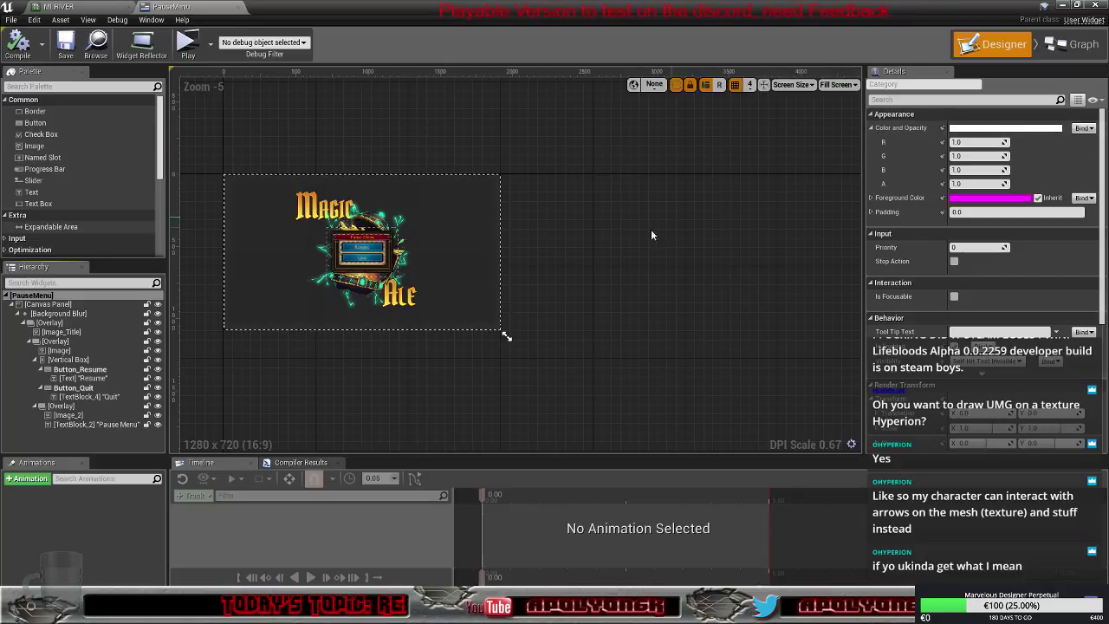
pyautogui.moveTo(587, 267); pyautogui.dragTo(725, 302, button='right')
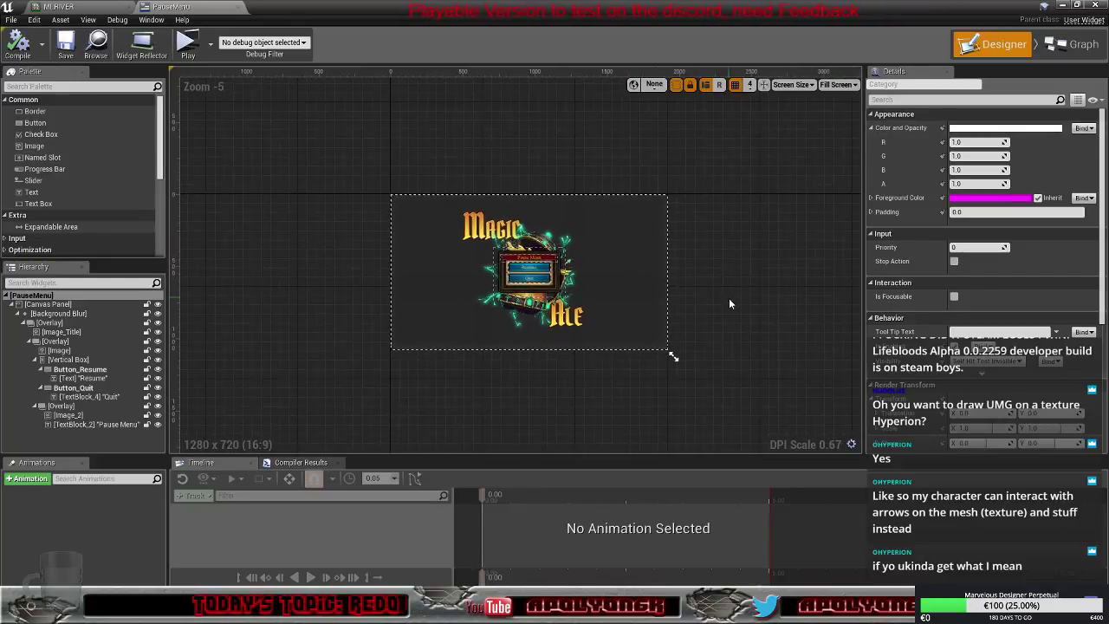
pyautogui.scroll(2, 716, 302)
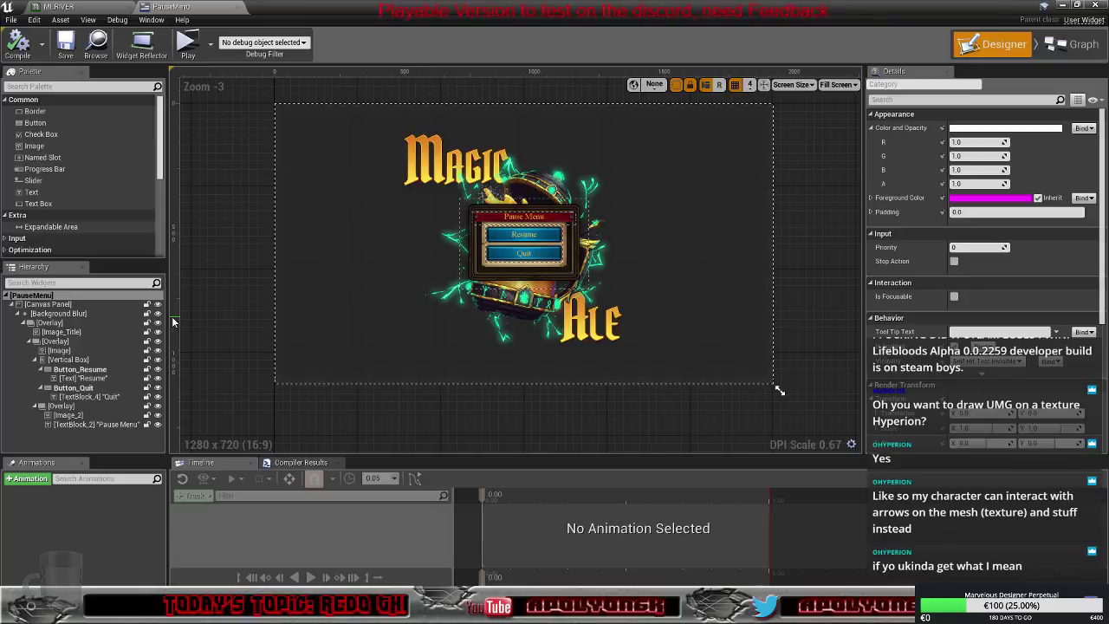
pyautogui.click(50, 305)
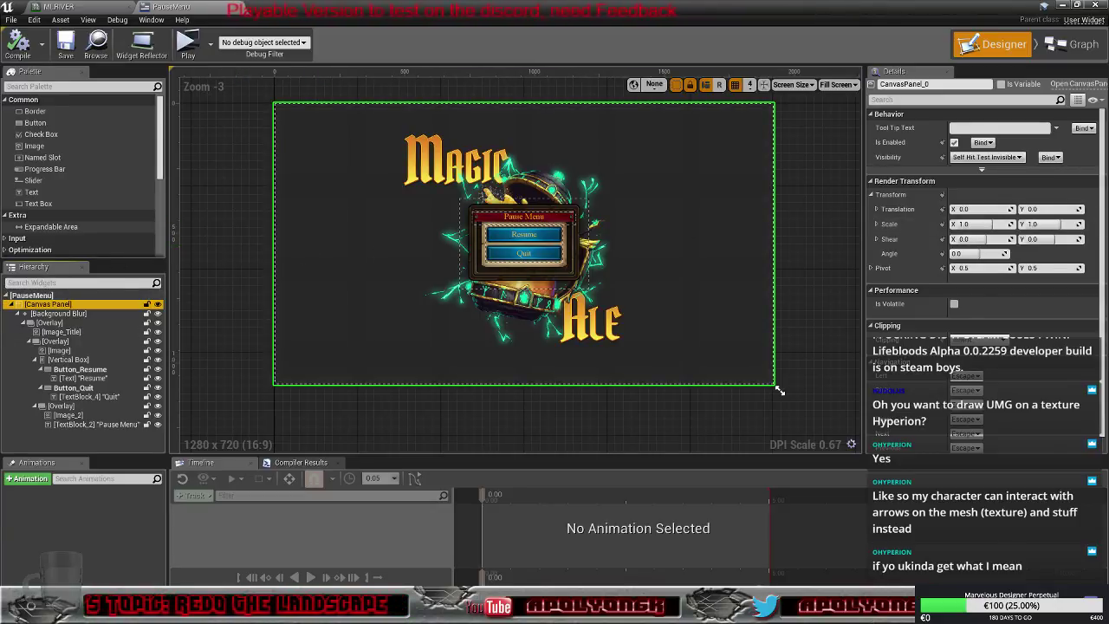
pyautogui.click(65, 296)
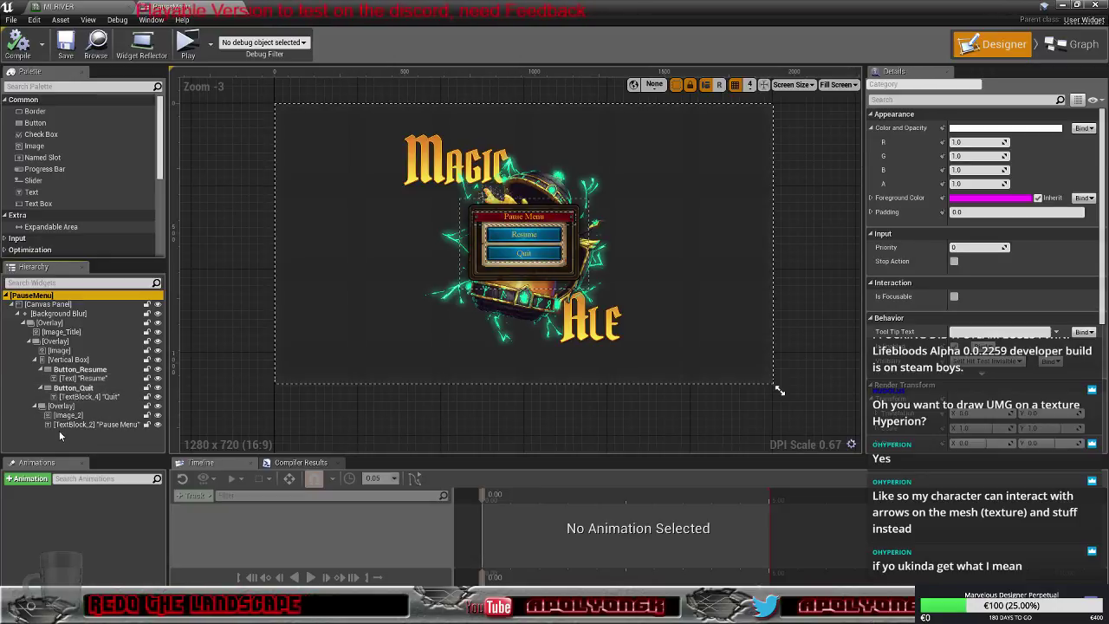
pyautogui.click(61, 406)
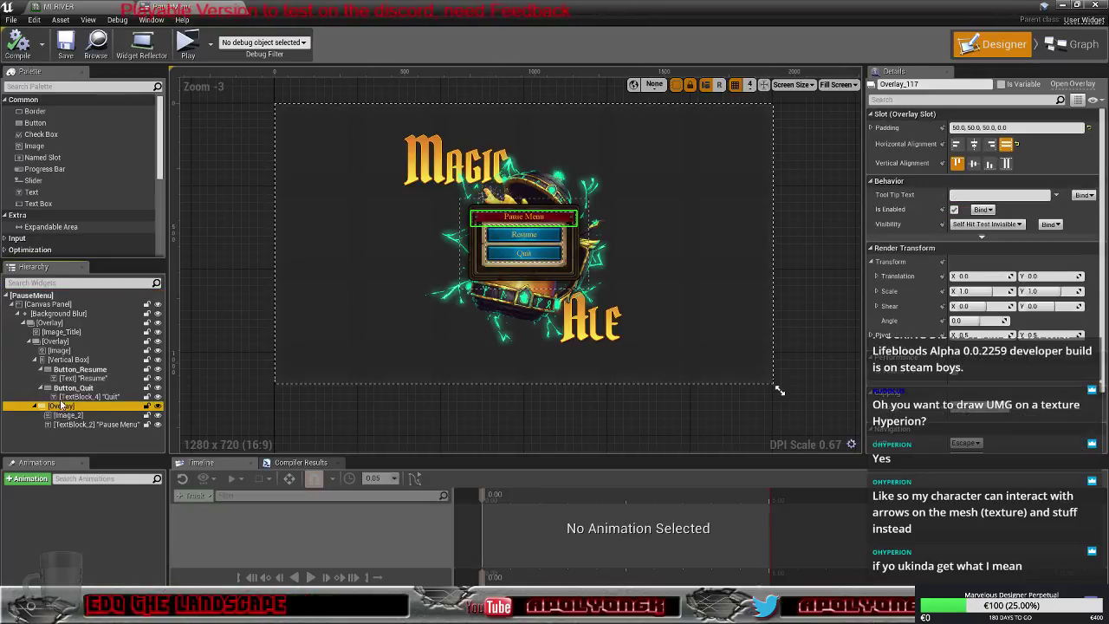
pyautogui.click(62, 296)
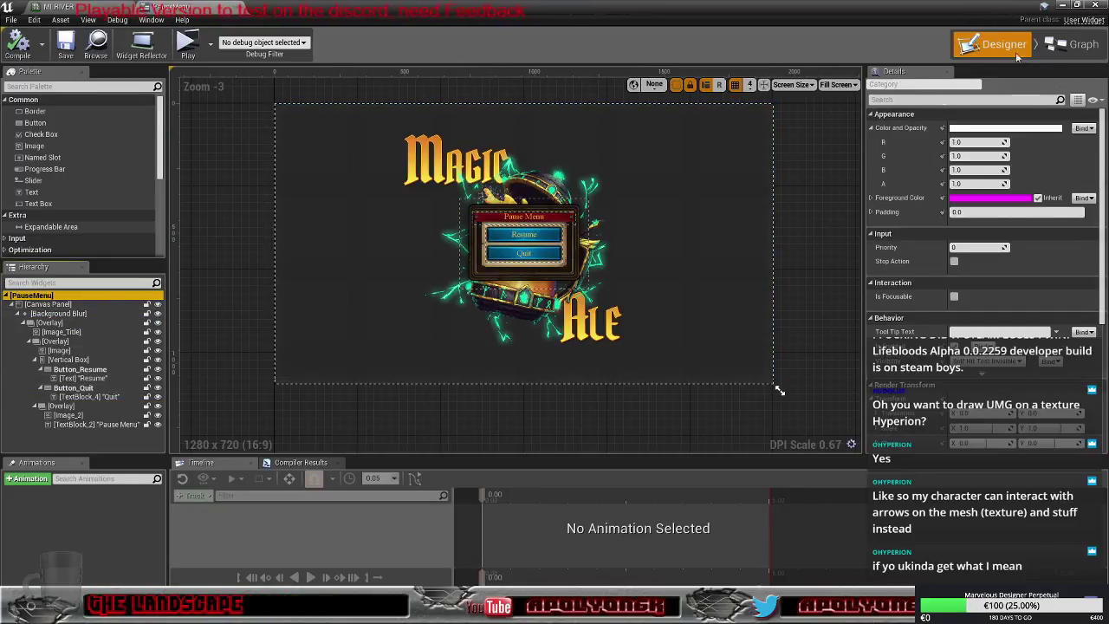
# Open the PauseMenu event graph and examine the Resume Game Clicked and Quit Game Clicked logic
pyautogui.click(1070, 44)
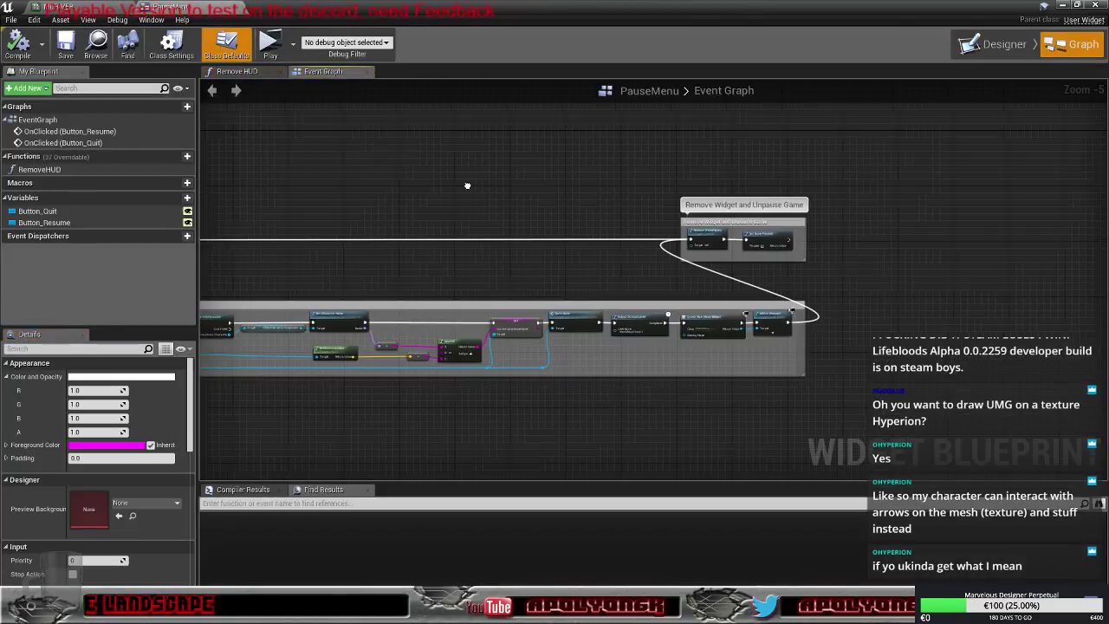
pyautogui.moveTo(471, 183); pyautogui.dragTo(909, 229, button='right')
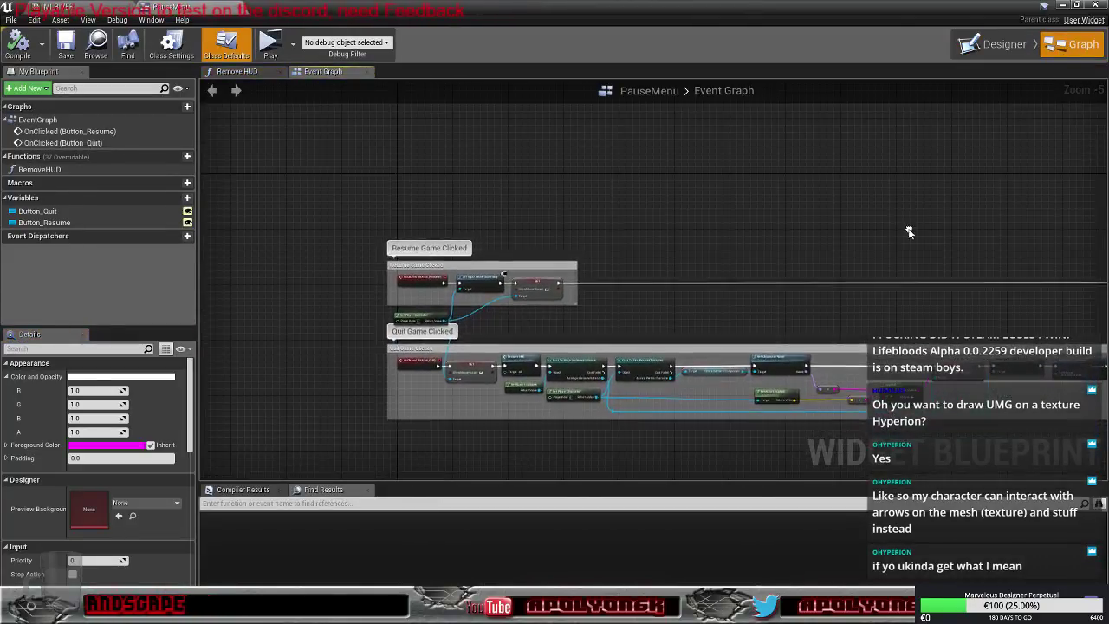
pyautogui.scroll(3, 715, 251)
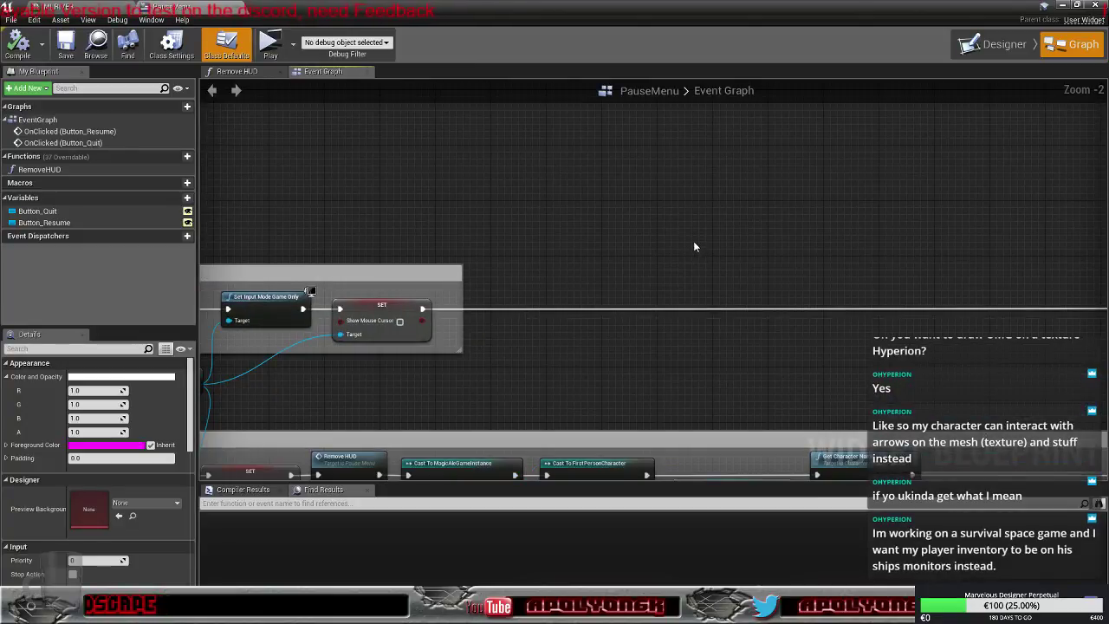
pyautogui.scroll(-2, 693, 241)
pyautogui.moveTo(648, 227)
pyautogui.mouseDown(button='right')
pyautogui.moveTo(696, 208)
pyautogui.moveTo(651, 213)
pyautogui.mouseUp(button='right')
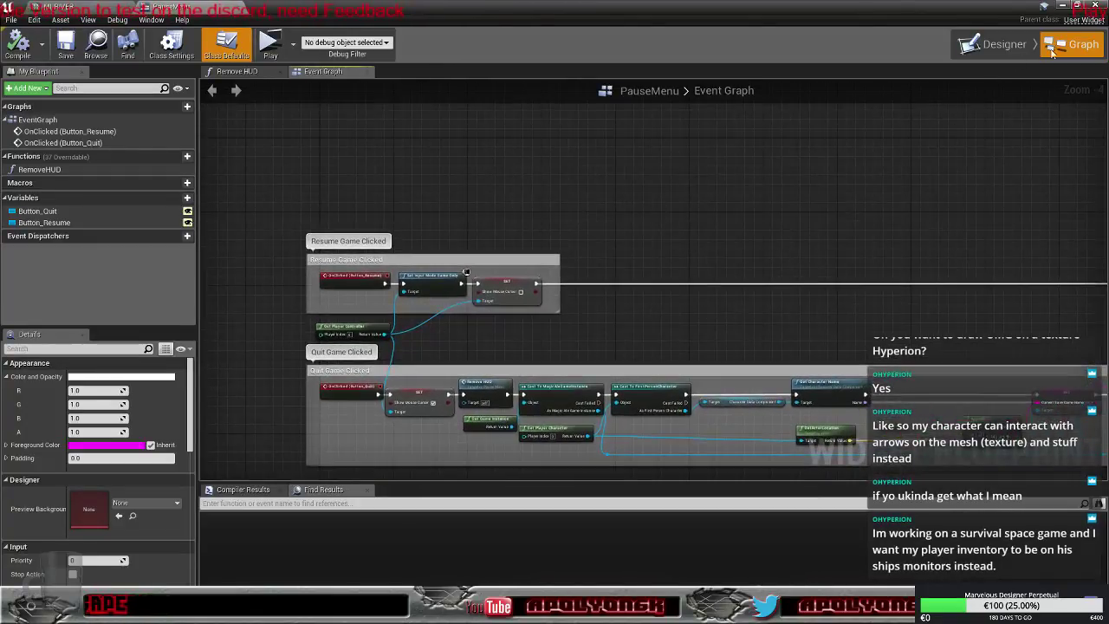
# Return from the widget editor to the level editor and look around the empty persistent level
pyautogui.click(1062, 5)
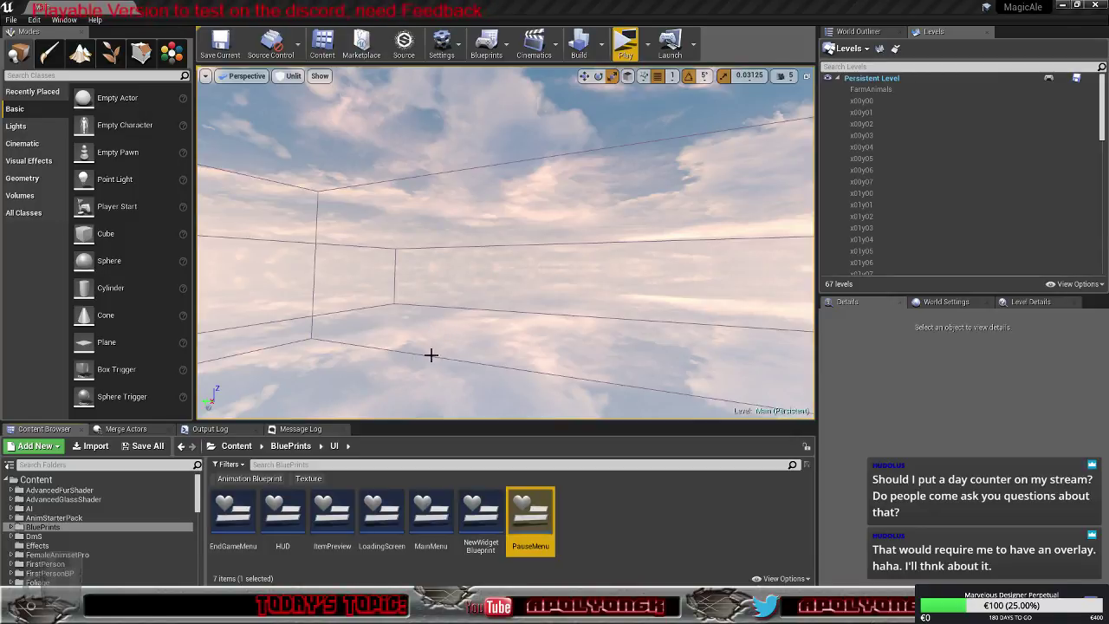
pyautogui.moveTo(431, 354); pyautogui.dragTo(651, 368, button='right')
pyautogui.moveTo(329, 352); pyautogui.dragTo(431, 354, button='right')
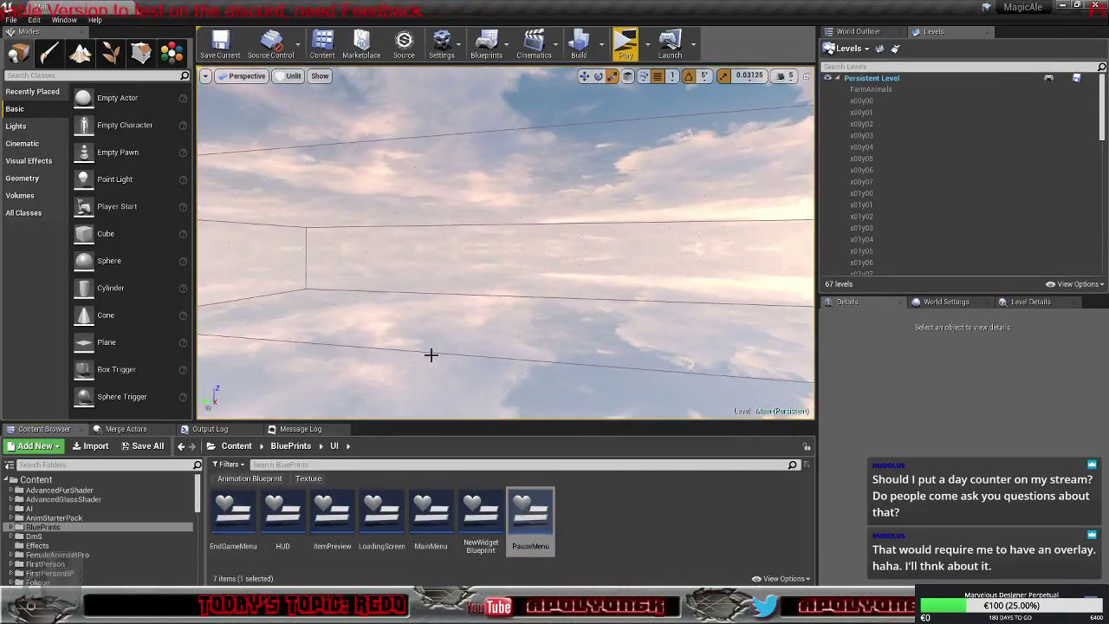
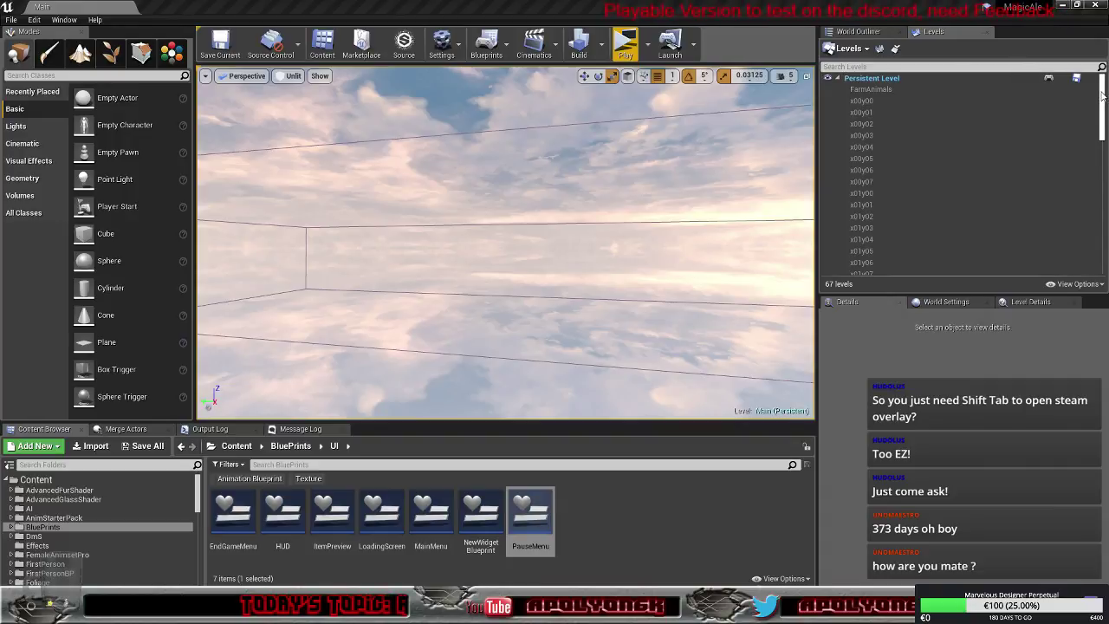
# Load all sublevels of the Persistent Level at once
pyautogui.rightClick(868, 103)
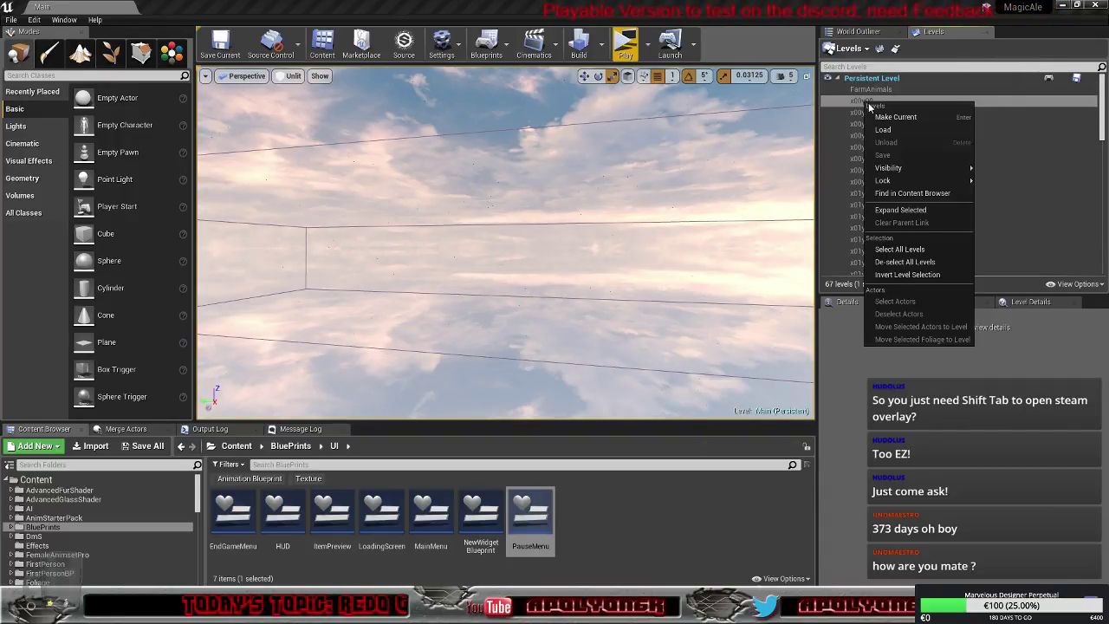
pyautogui.click(904, 252)
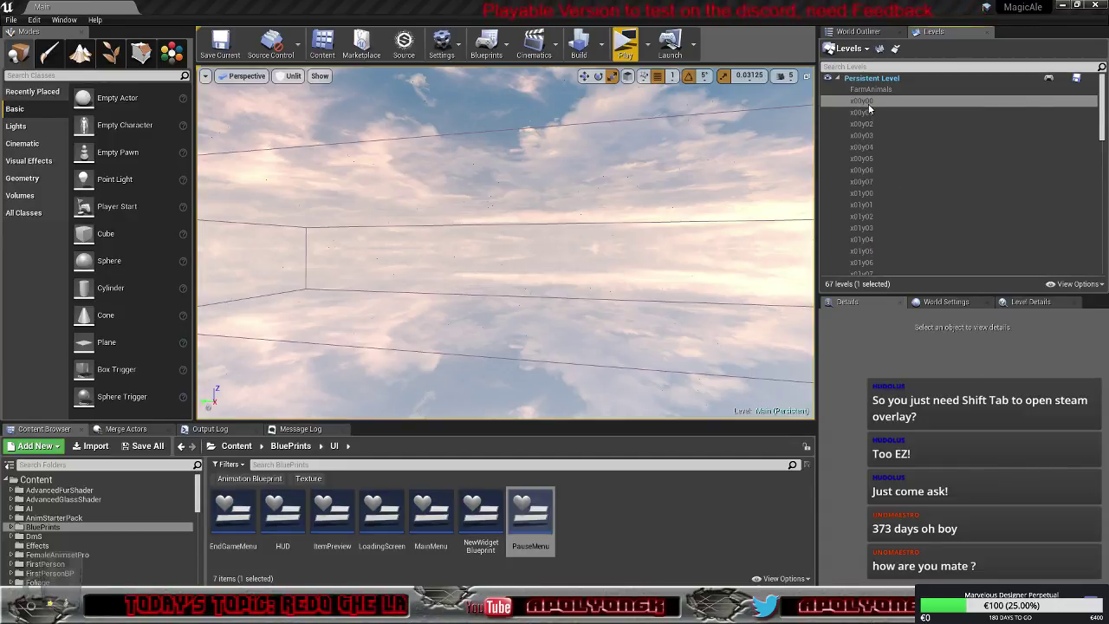
pyautogui.hotkey('ctrl', 'a')
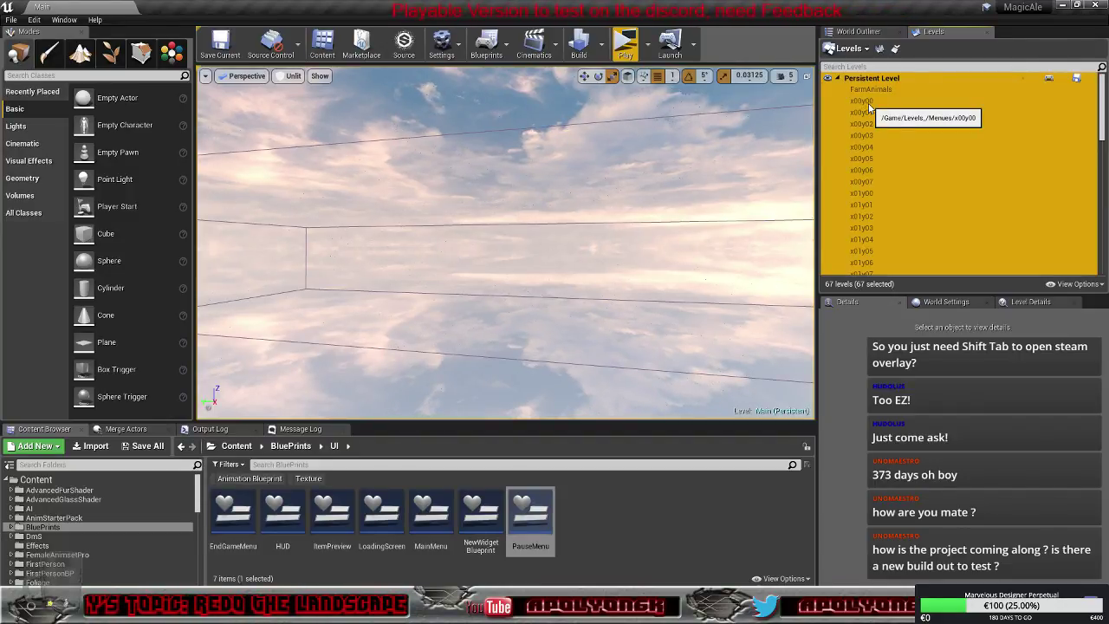
pyautogui.rightClick(868, 103)
pyautogui.click(881, 119)
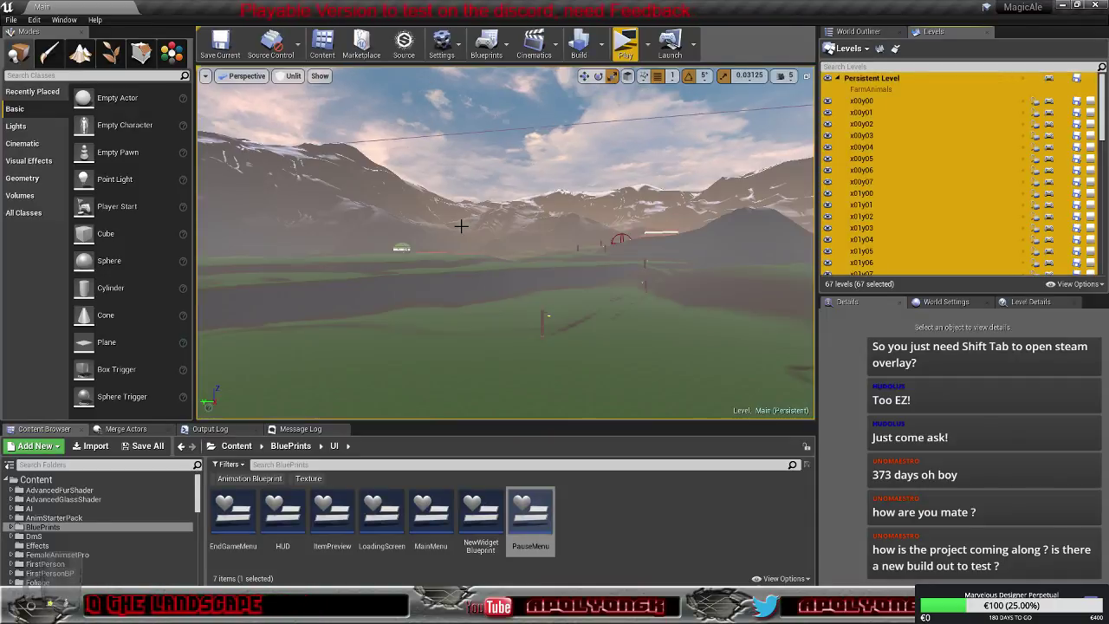
# Fly over the loaded landscape past the dark mountain slope to examine the red-roofed village
pyautogui.moveTo(487, 293); pyautogui.dragTo(767, 260, button='right')
pyautogui.press('w')
pyautogui.moveTo(506, 243); pyautogui.dragTo(478, 279, button='right')
pyautogui.press('s')
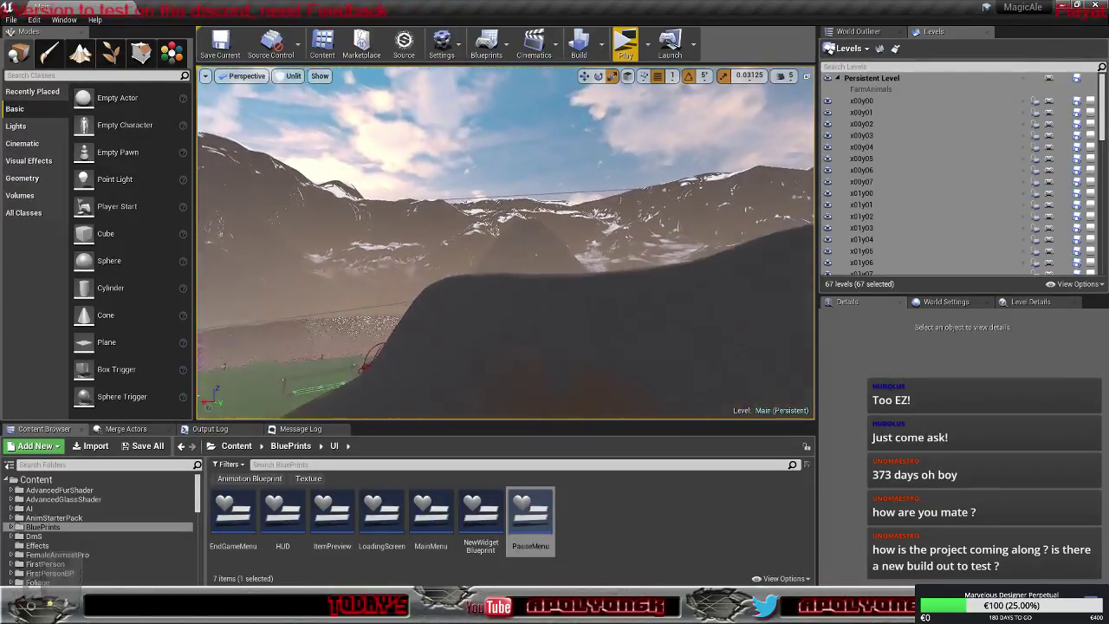
pyautogui.moveTo(477, 279); pyautogui.dragTo(477, 279, button='right')
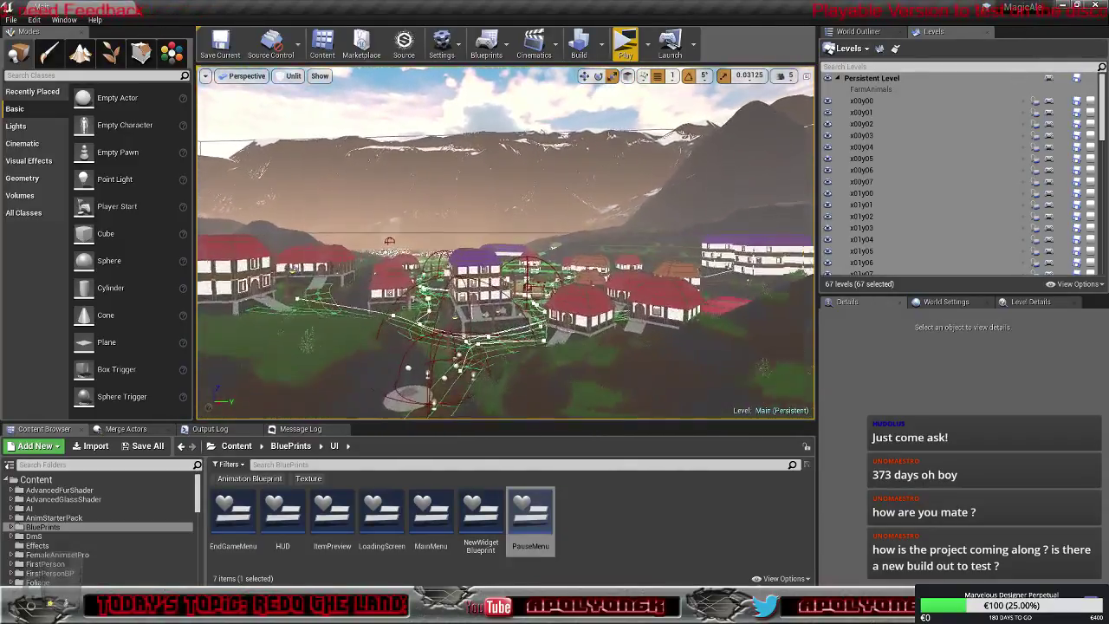
# Fly on from the village over the spline road and green meadows to examine the valley and surrounding mountains
pyautogui.press('w')
pyautogui.moveTo(477, 279); pyautogui.dragTo(478, 279, button='right')
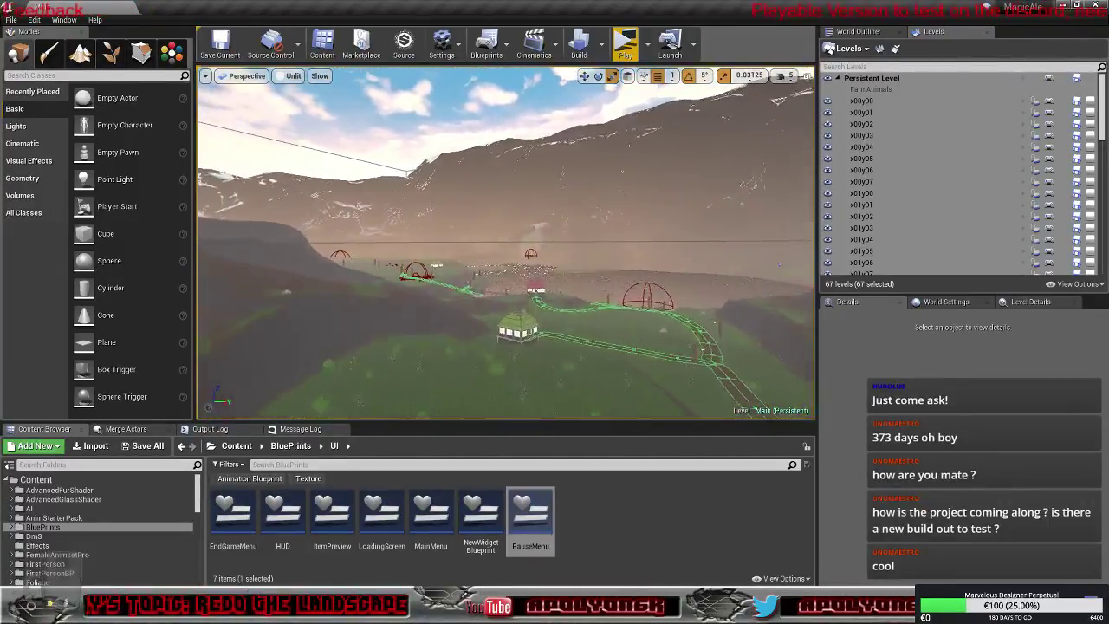
pyautogui.press('w')
pyautogui.moveTo(477, 279); pyautogui.dragTo(477, 279, button='right')
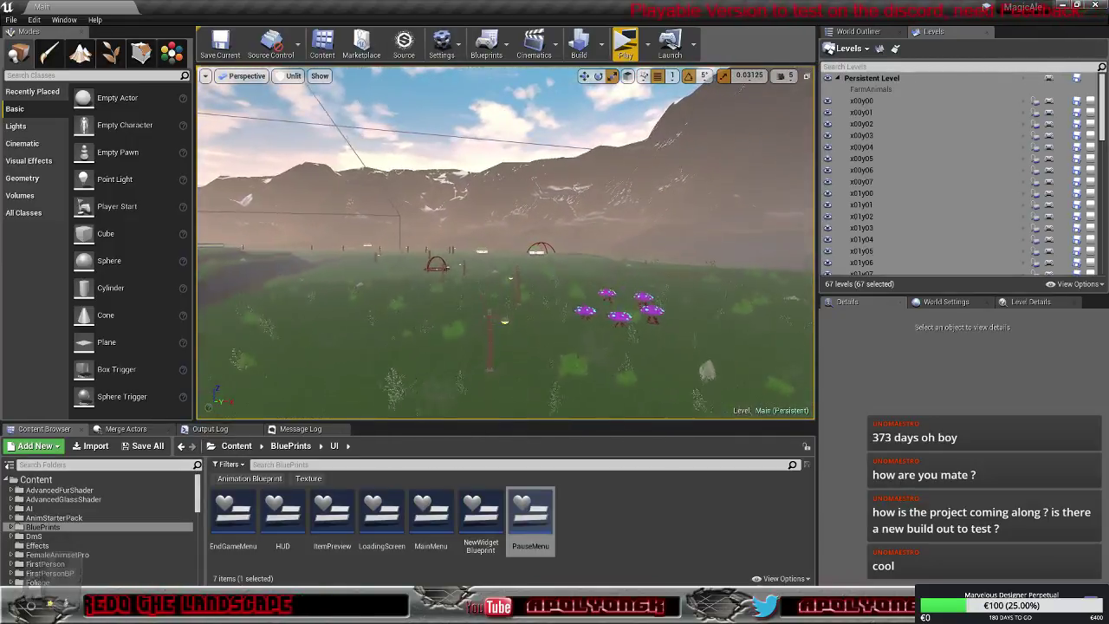
pyautogui.moveTo(478, 278); pyautogui.dragTo(478, 279, button='right')
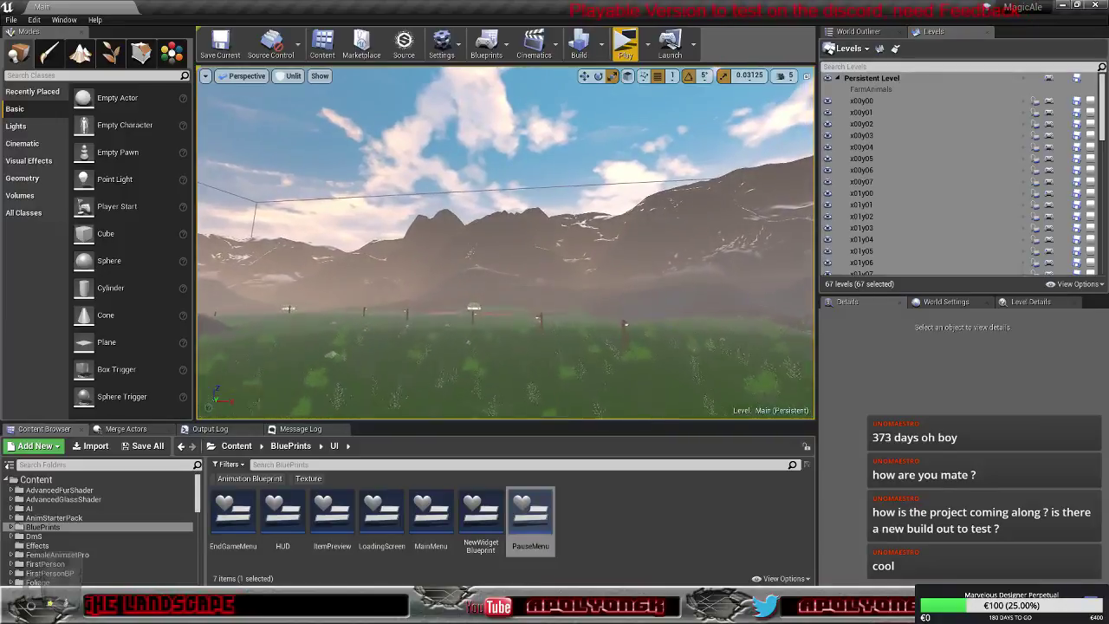
pyautogui.moveTo(477, 279); pyautogui.dragTo(477, 279, button='right')
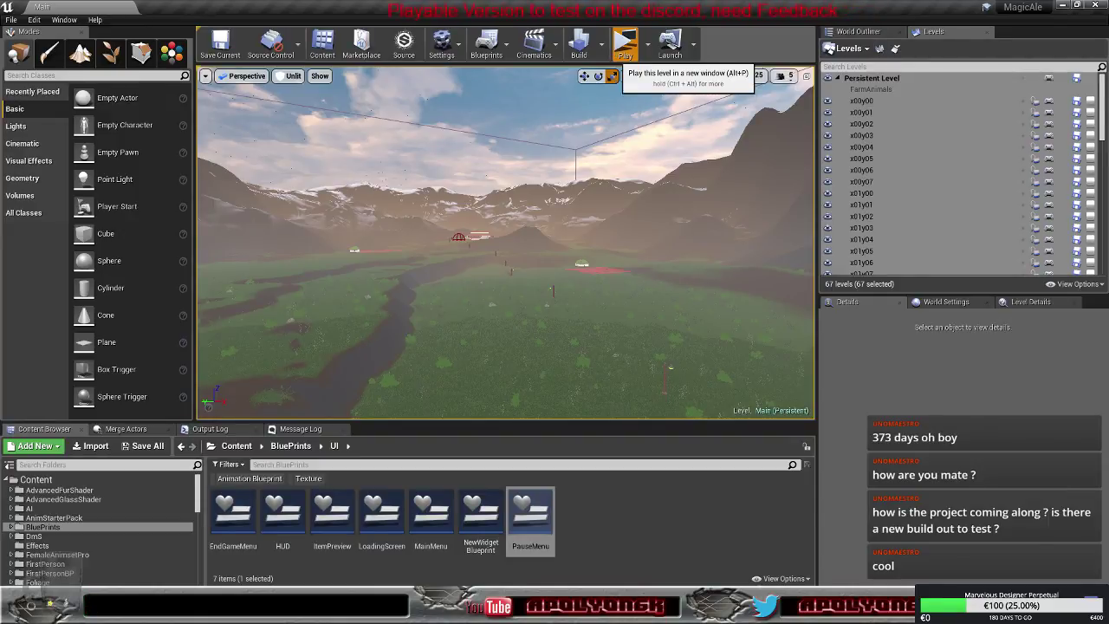
# Play the level in a new window and walk through the fern meadow past the street lamp to examine the foliage
pyautogui.click(624, 43)
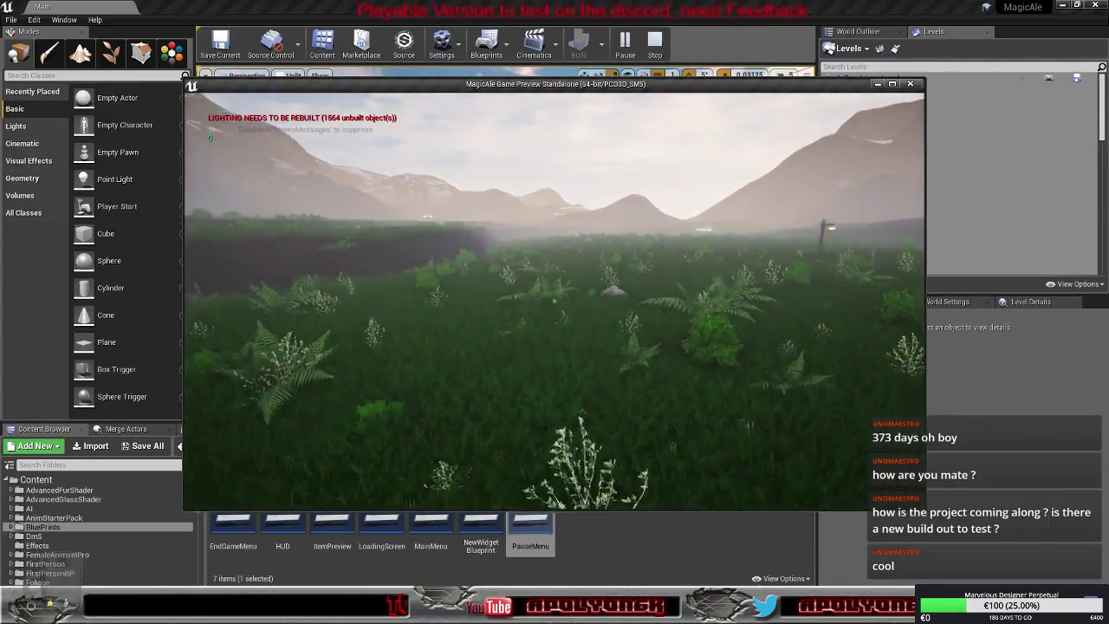
pyautogui.press('w')
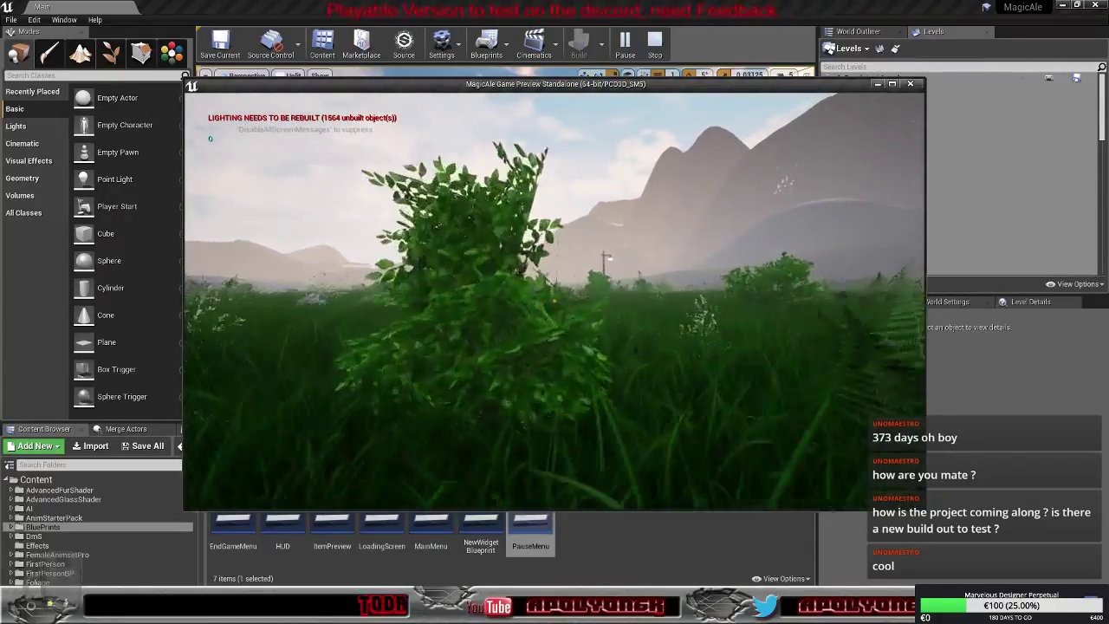
pyautogui.press('w')
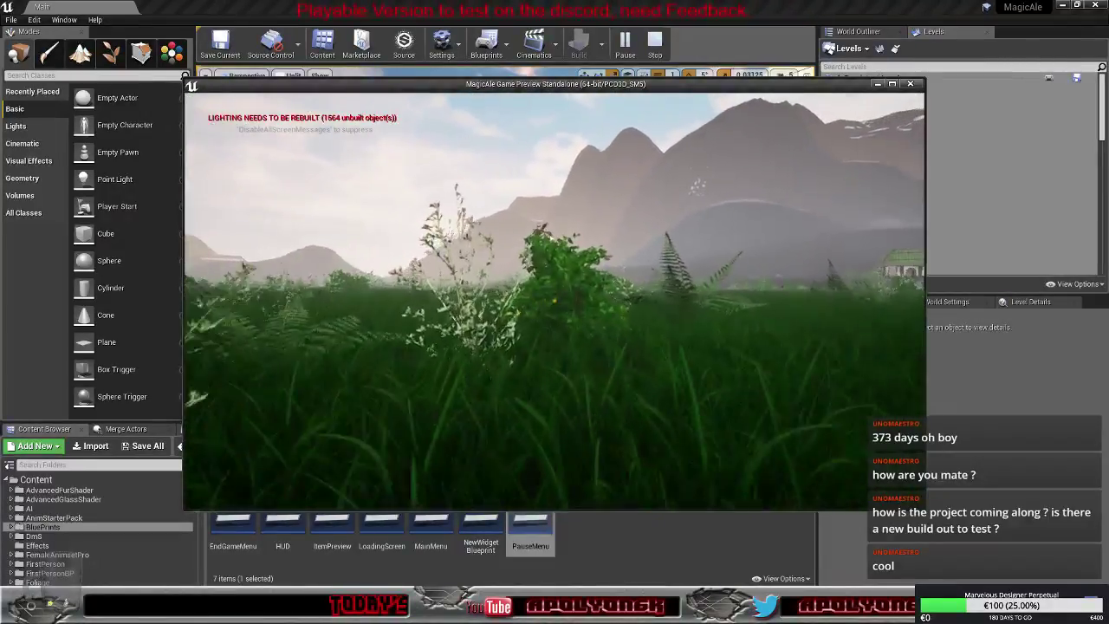
pyautogui.press('w')
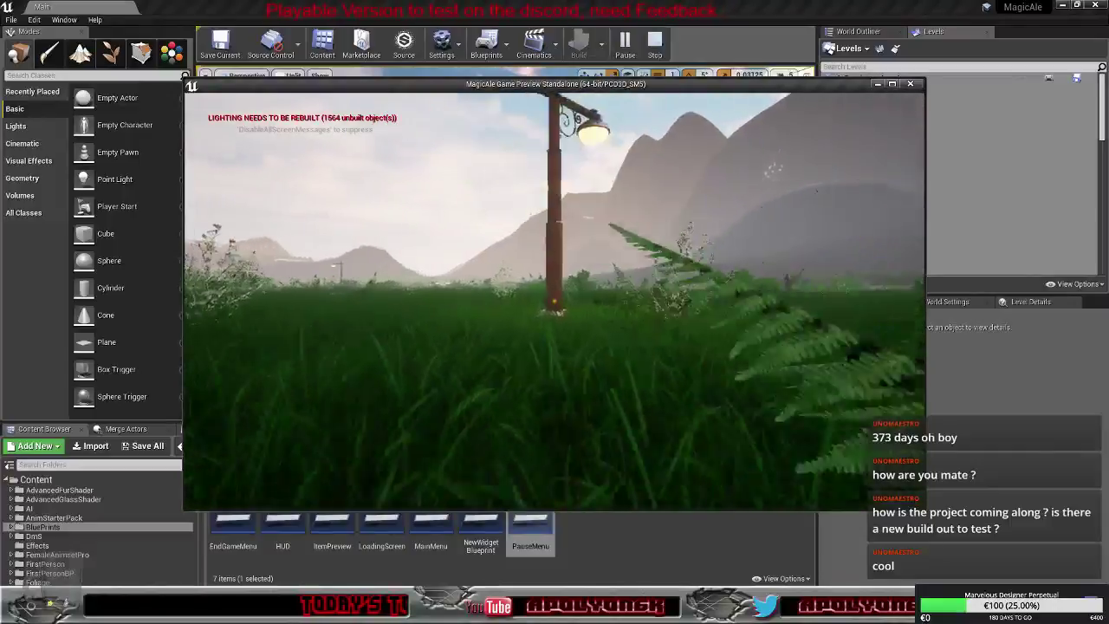
pyautogui.press('w')
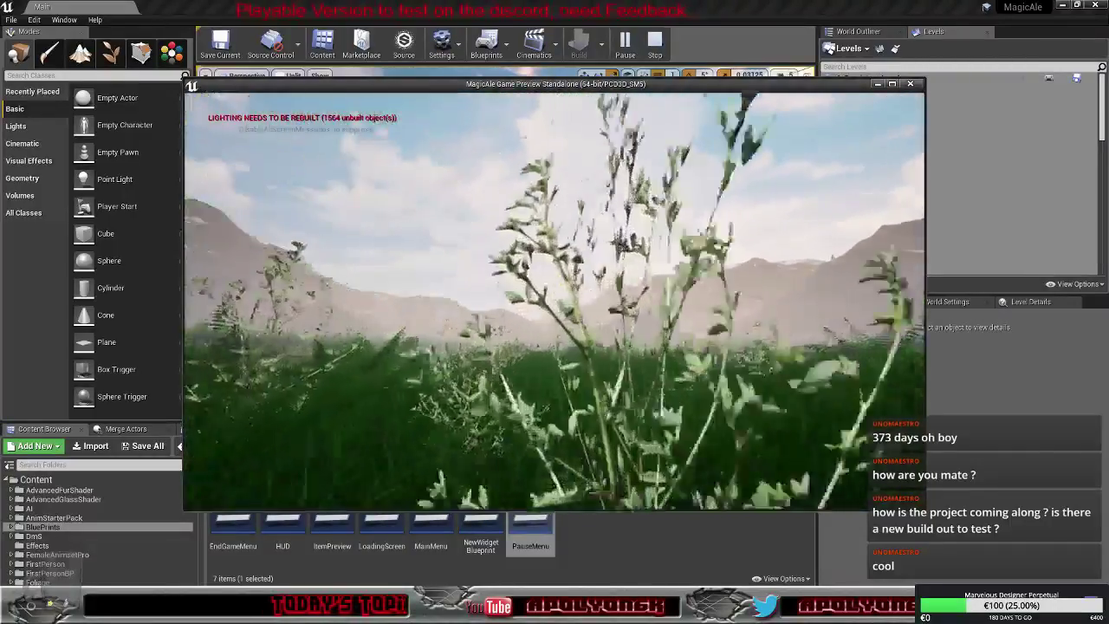
pyautogui.press('w')
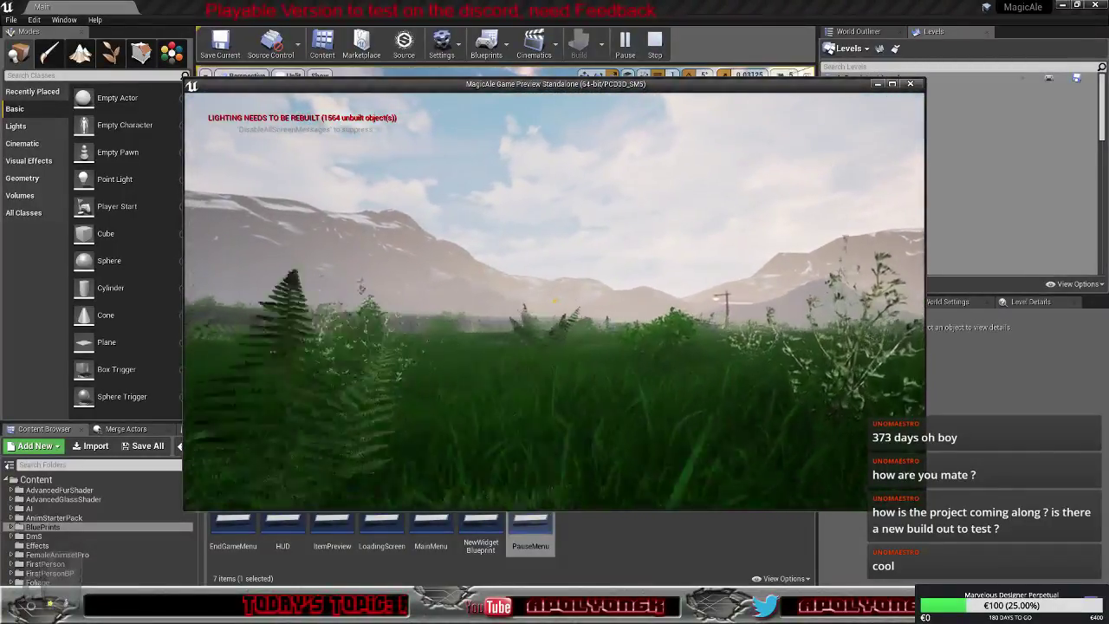
pyautogui.press('w')
pyautogui.press('w')
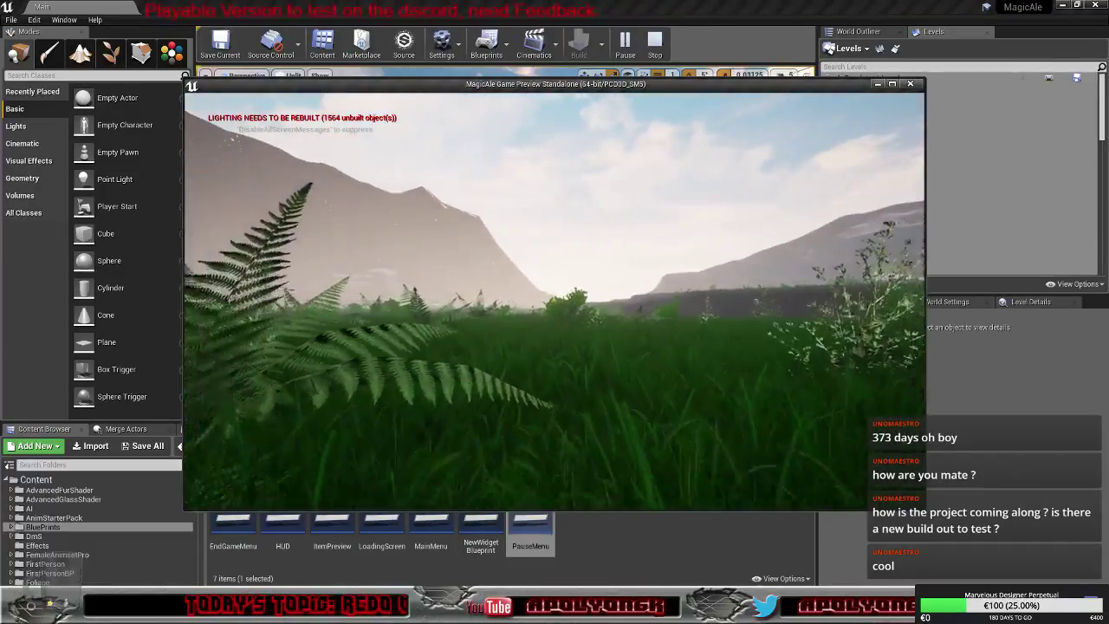
pyautogui.press('w')
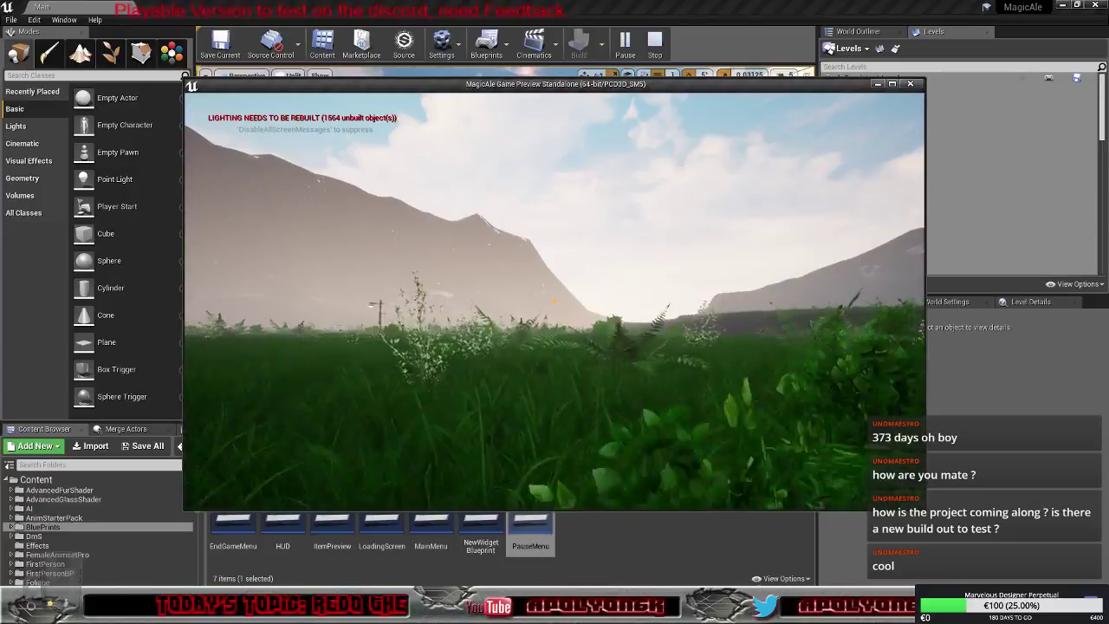
# Walk on through the tall grass, turning between the green-roofed house and the next street lamp to examine the surrounding mountains
pyautogui.press('w')
pyautogui.press('w')
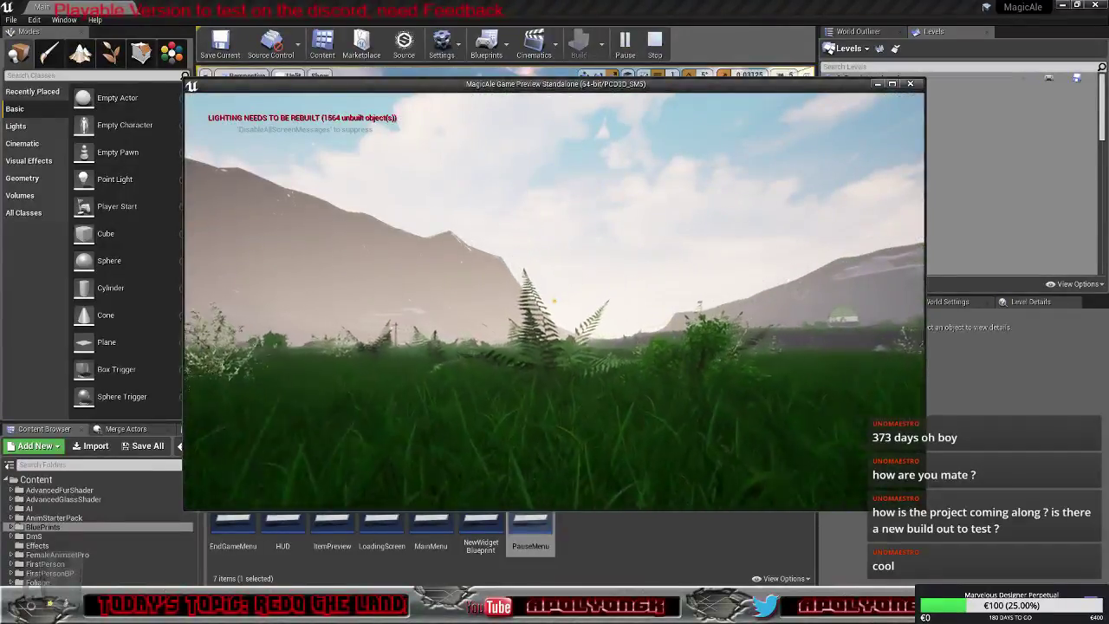
pyautogui.press('w')
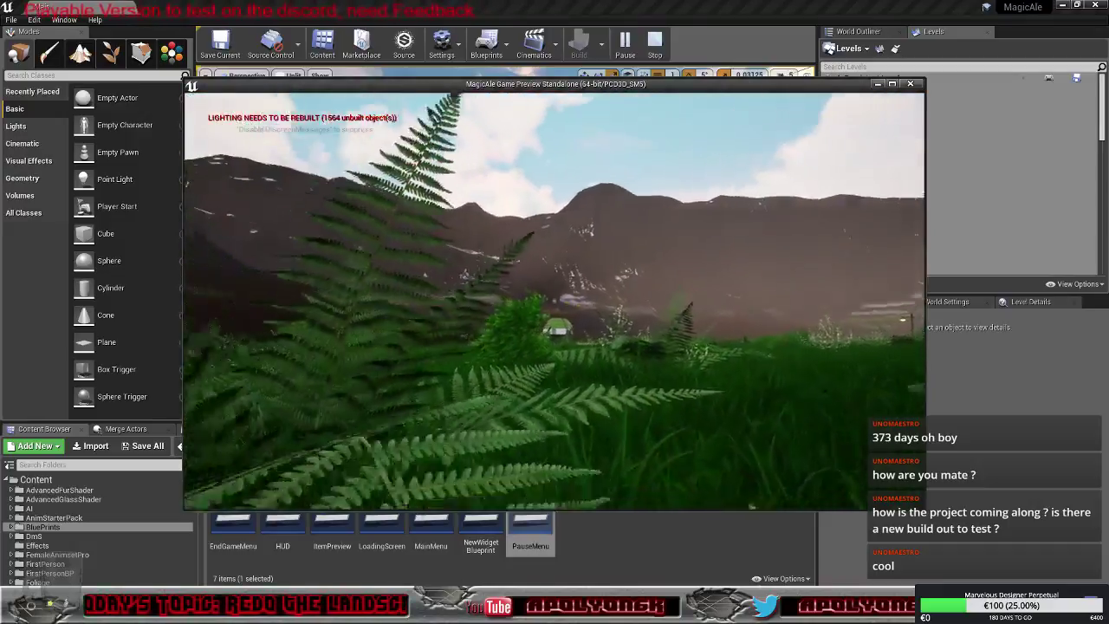
pyautogui.press('w')
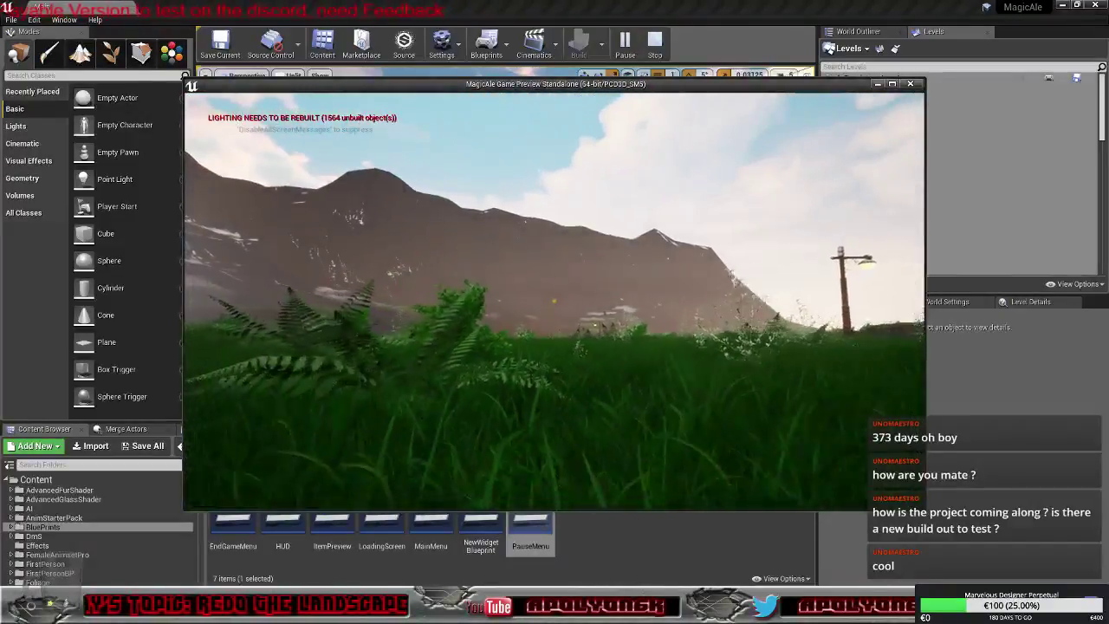
pyautogui.press('w')
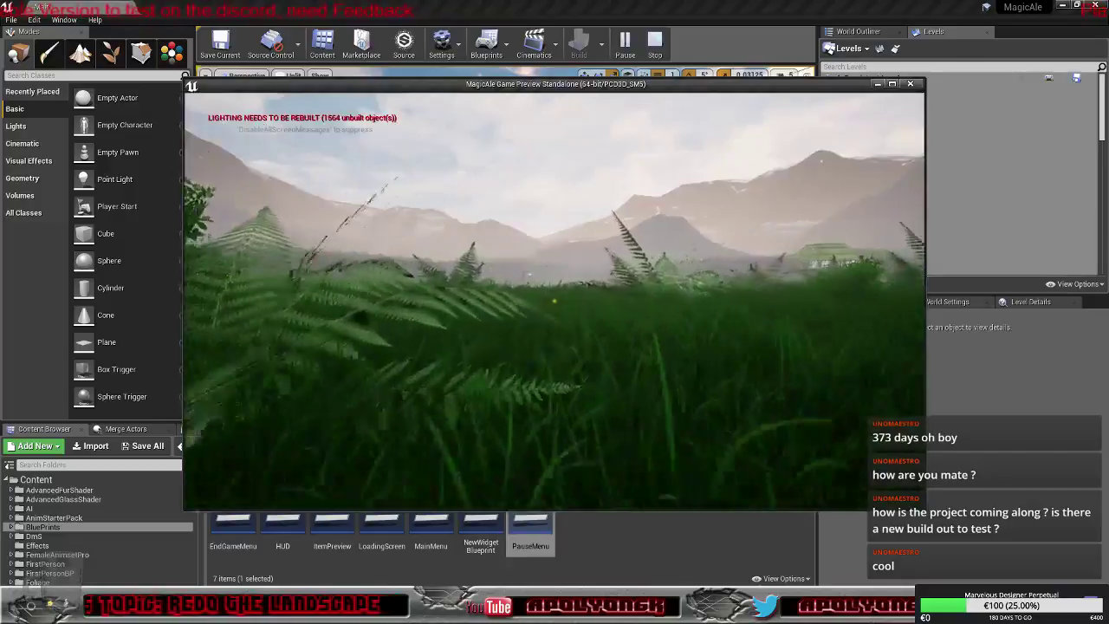
pyautogui.press('w')
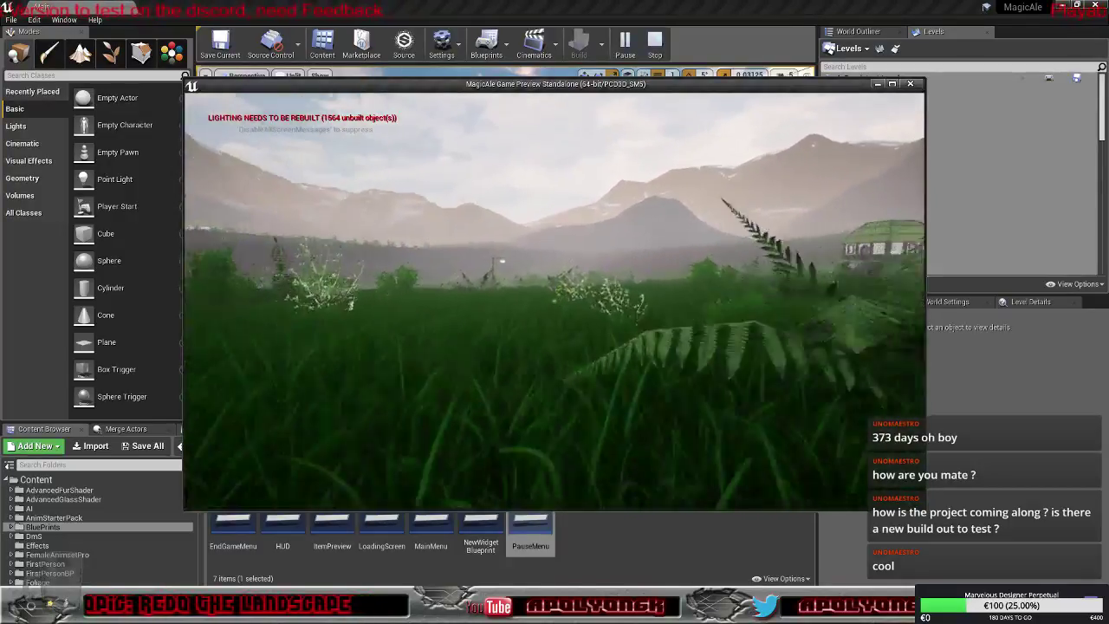
pyautogui.press('w')
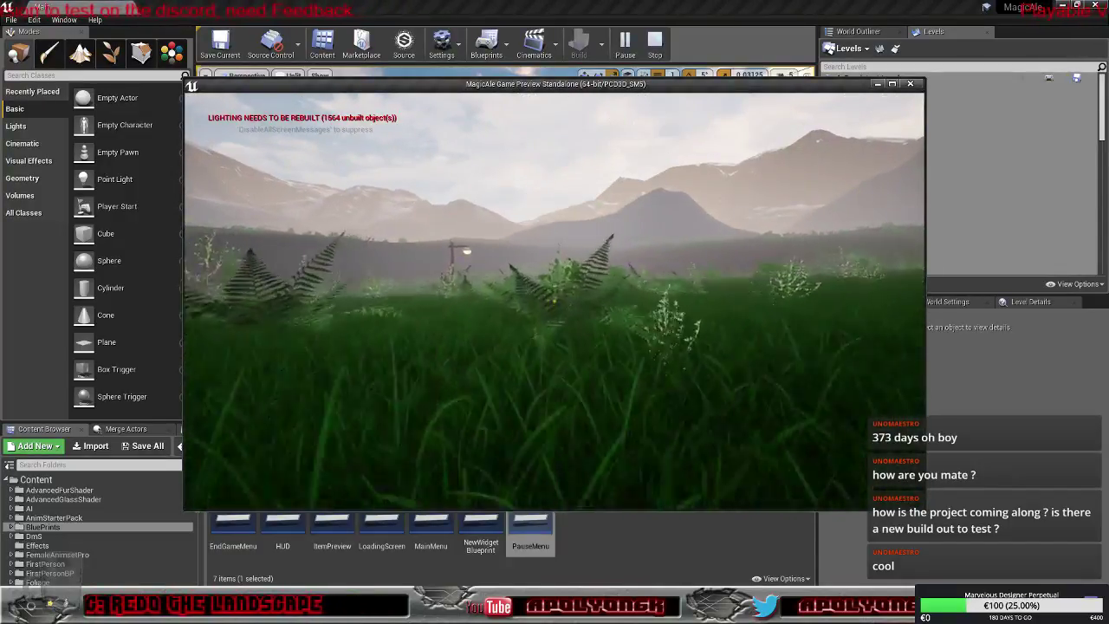
pyautogui.press('w')
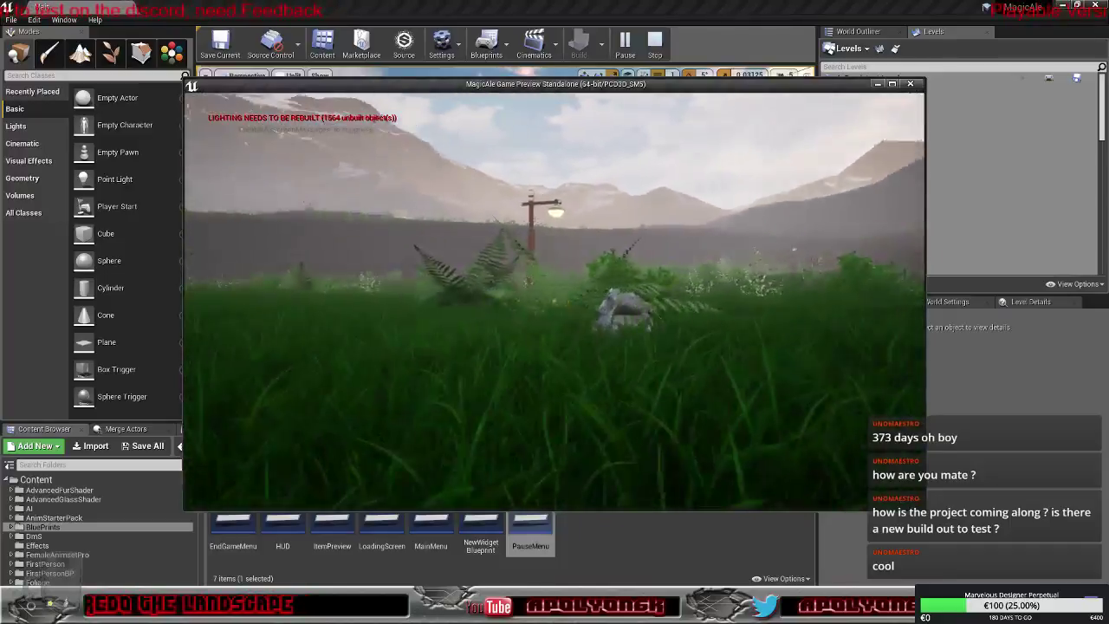
# Cross the dense meadow toward the long brown mountain ridge to examine the bushes, ferns and grass up close
pyautogui.press('w')
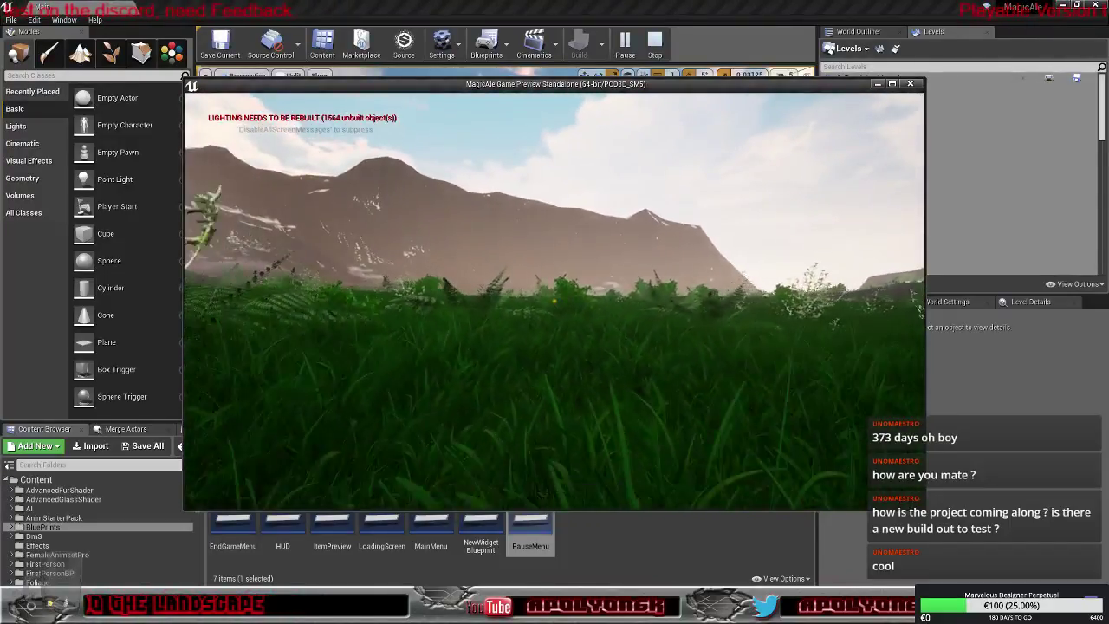
pyautogui.press('w')
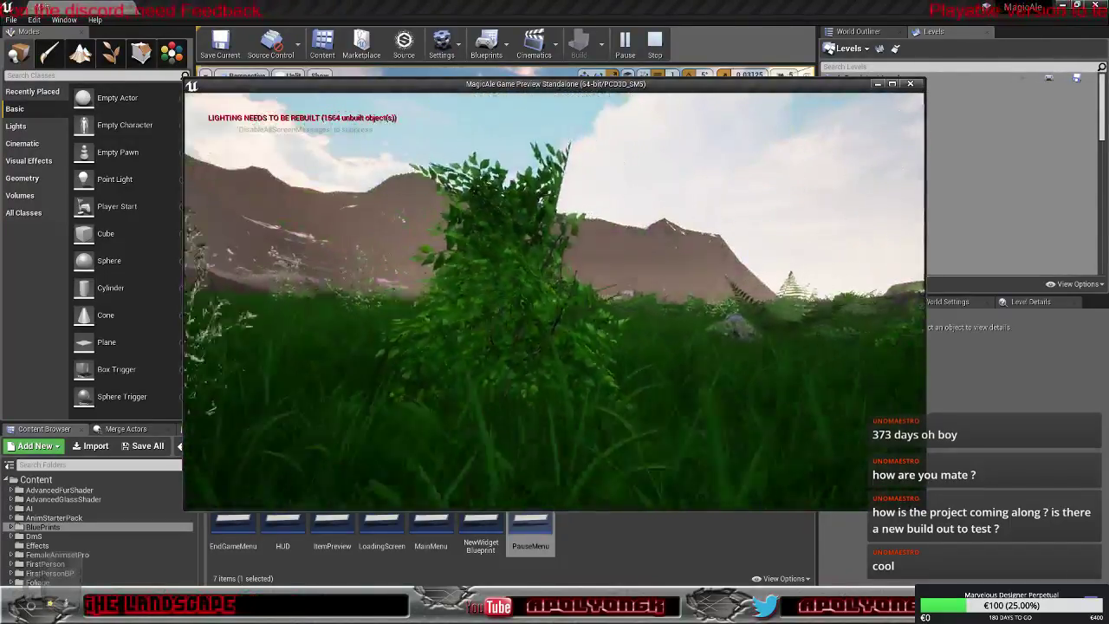
pyautogui.press('w')
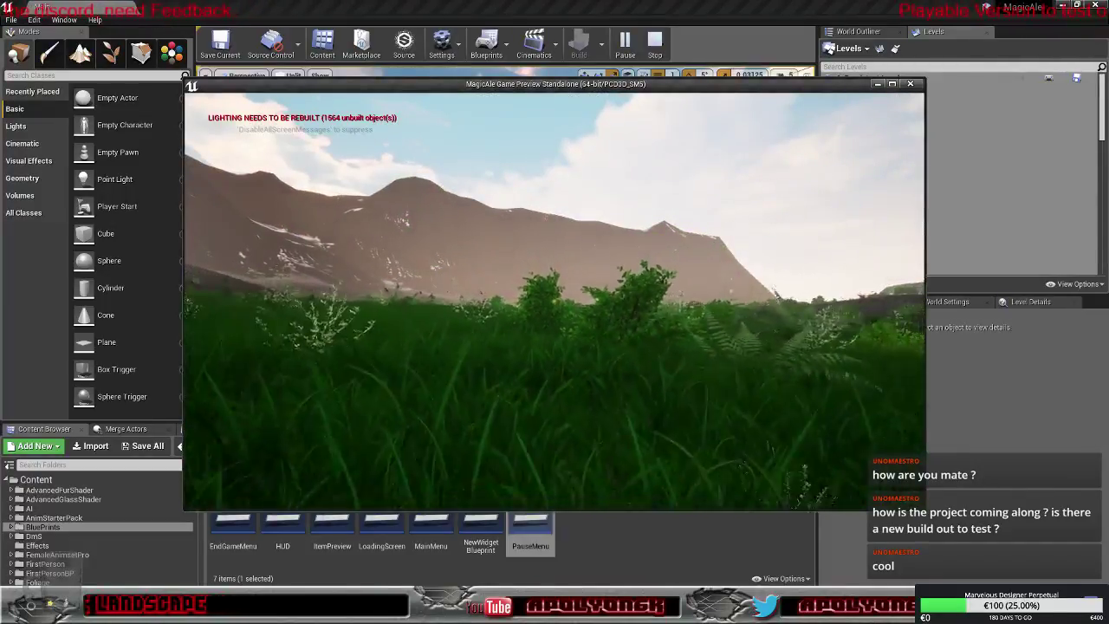
pyautogui.press('s')
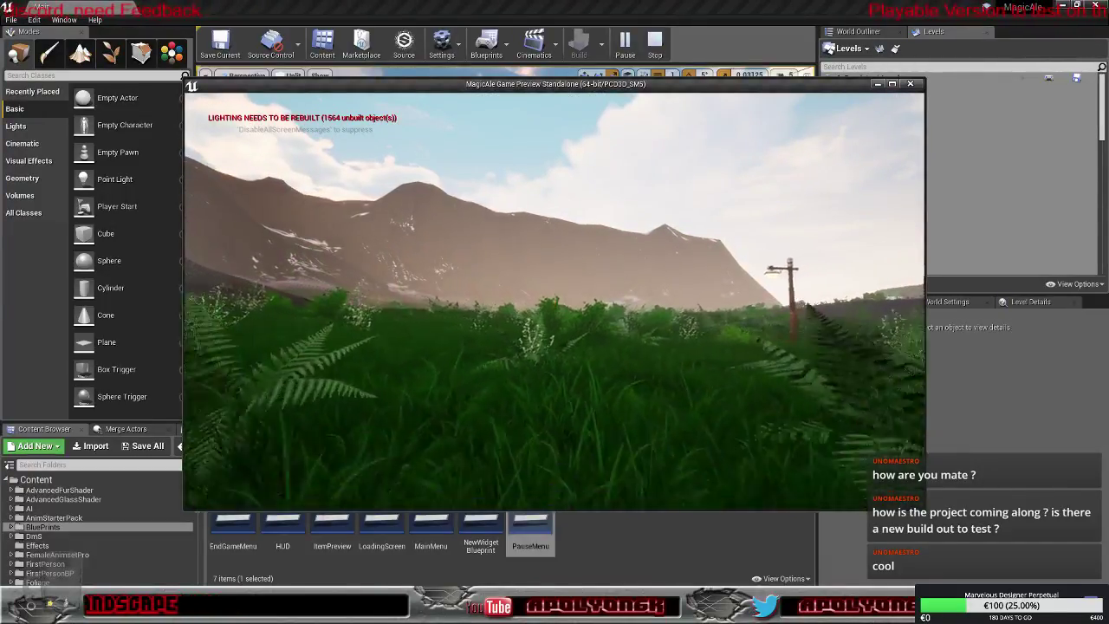
pyautogui.press('w')
pyautogui.press('w')
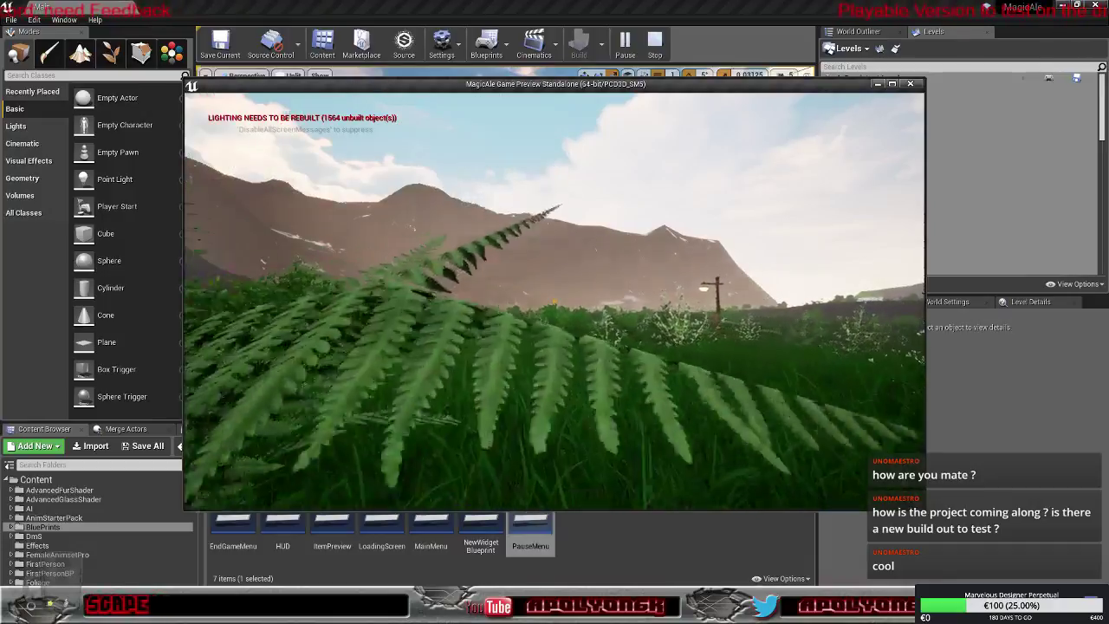
pyautogui.press('w')
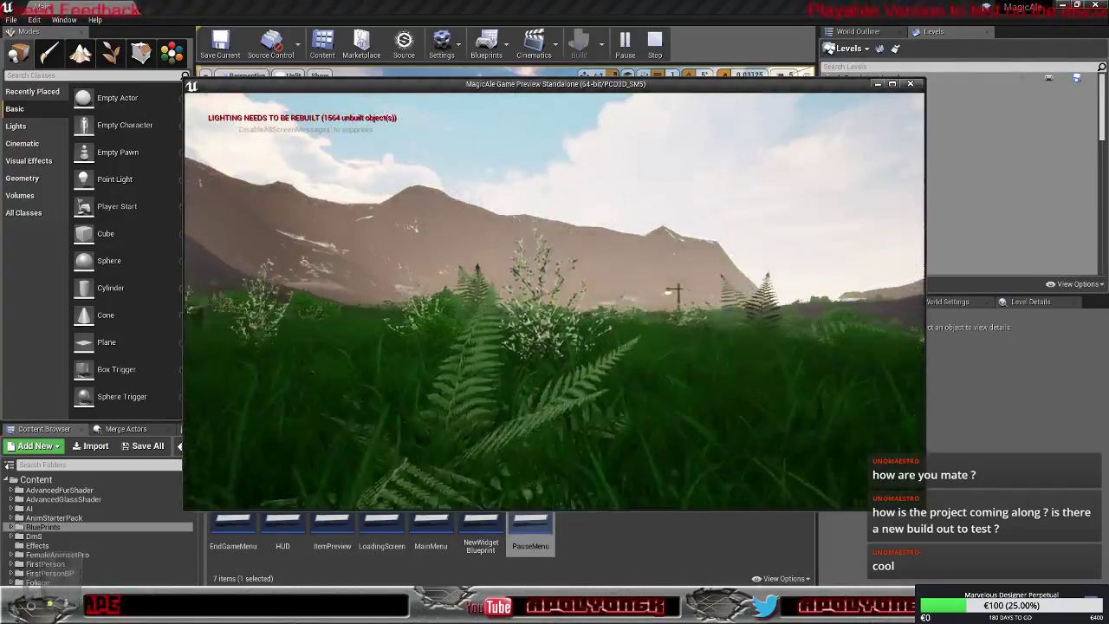
pyautogui.press('w')
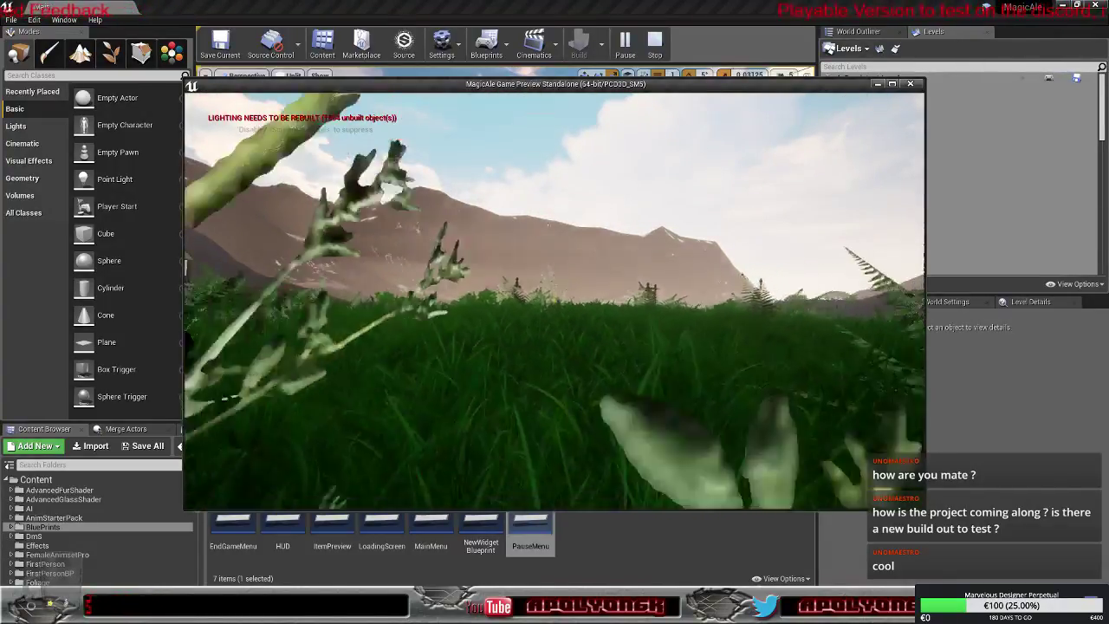
pyautogui.press('w')
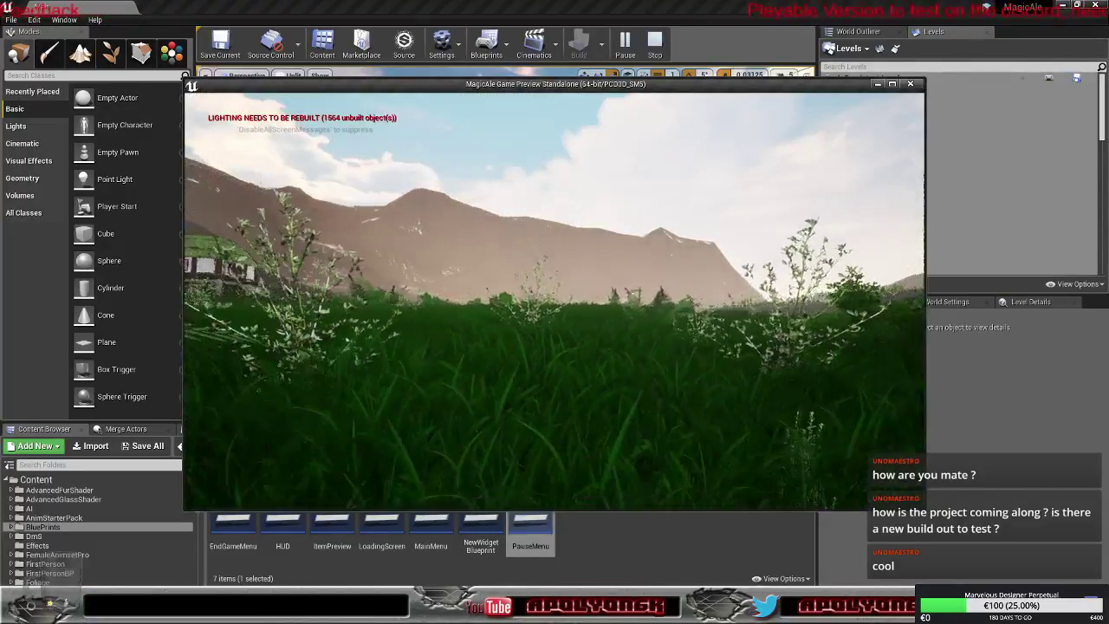
# Move up the dark bare slope beyond the meadow to examine the terrain around the green-roofed house and street lamp
pyautogui.press('w')
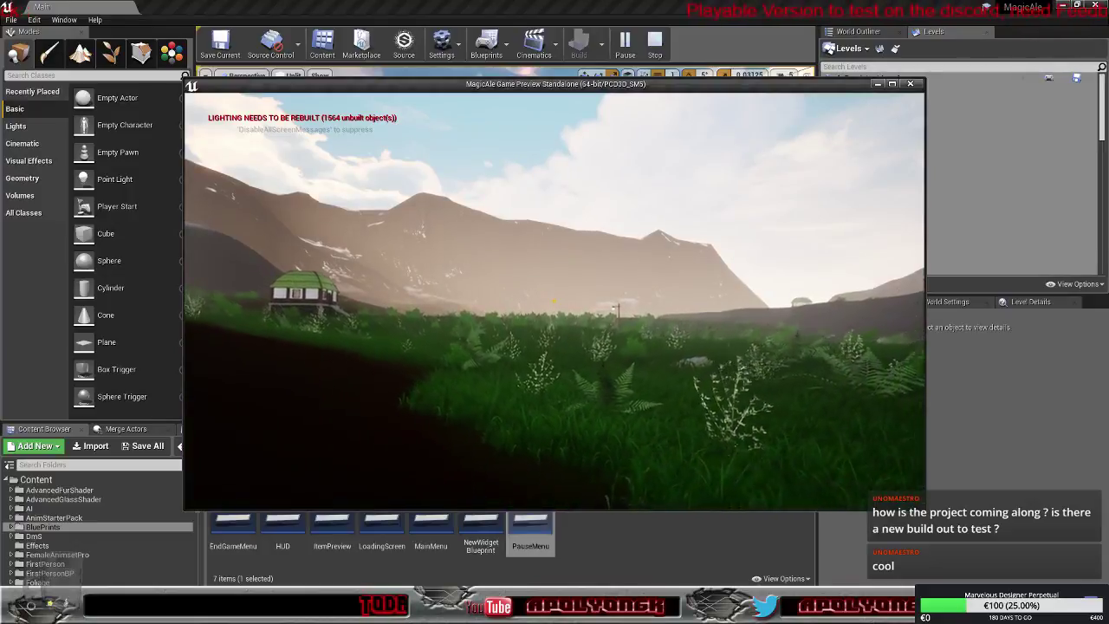
pyautogui.press('w')
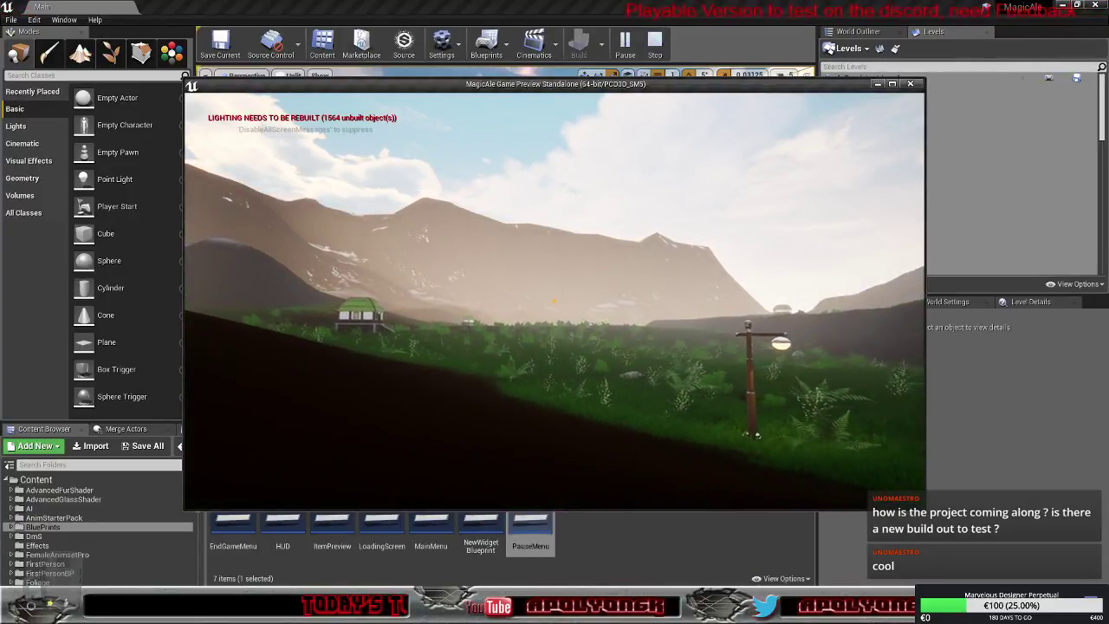
pyautogui.press('s')
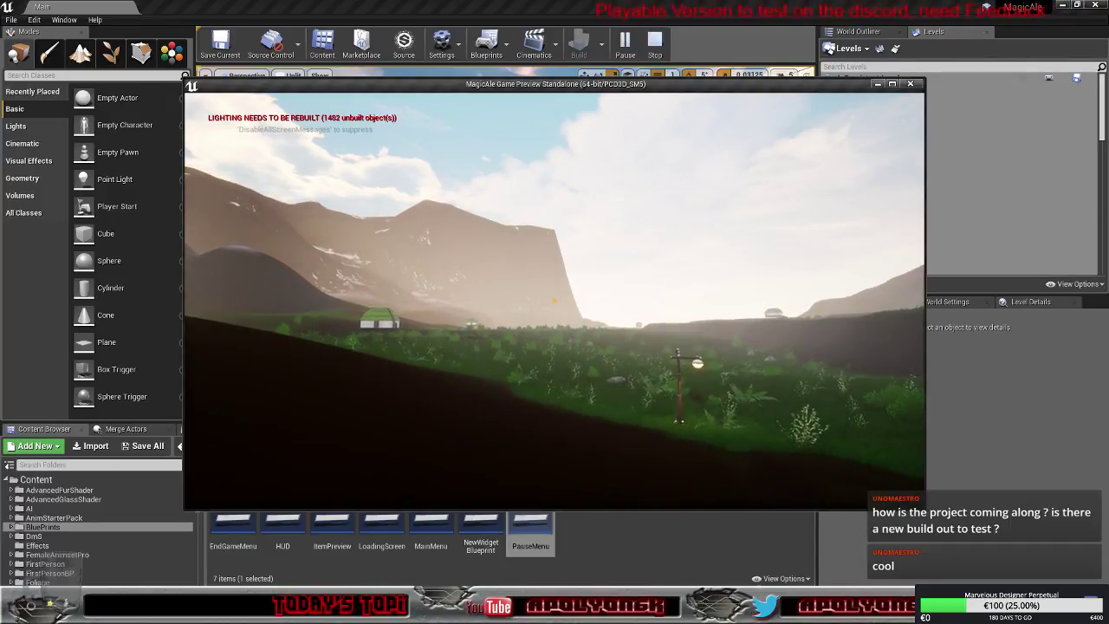
pyautogui.press('s')
pyautogui.press('w')
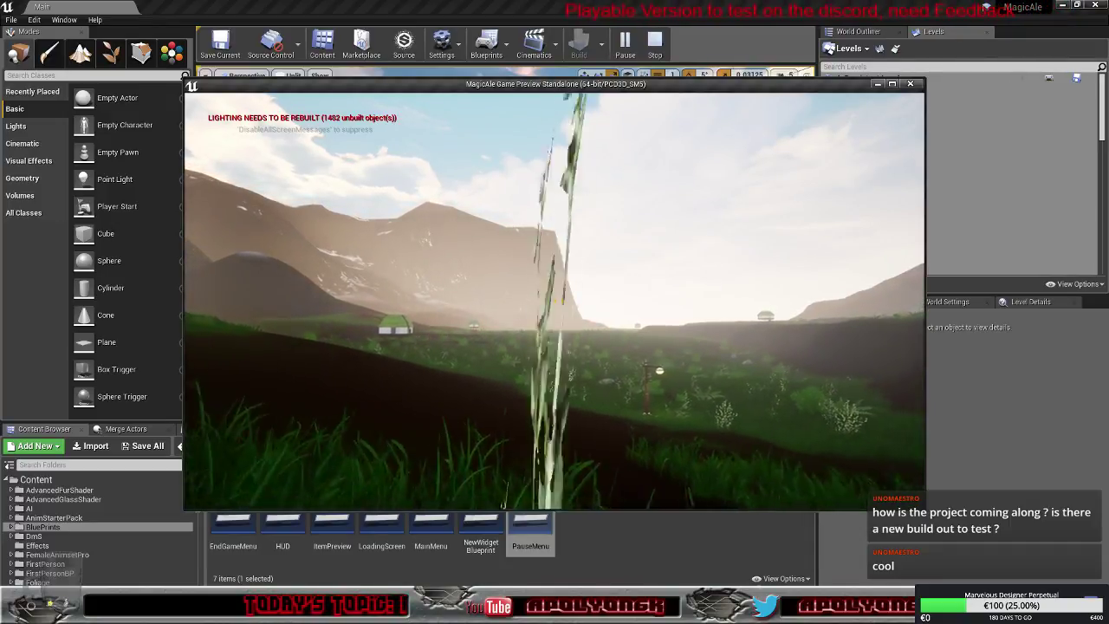
pyautogui.press('w')
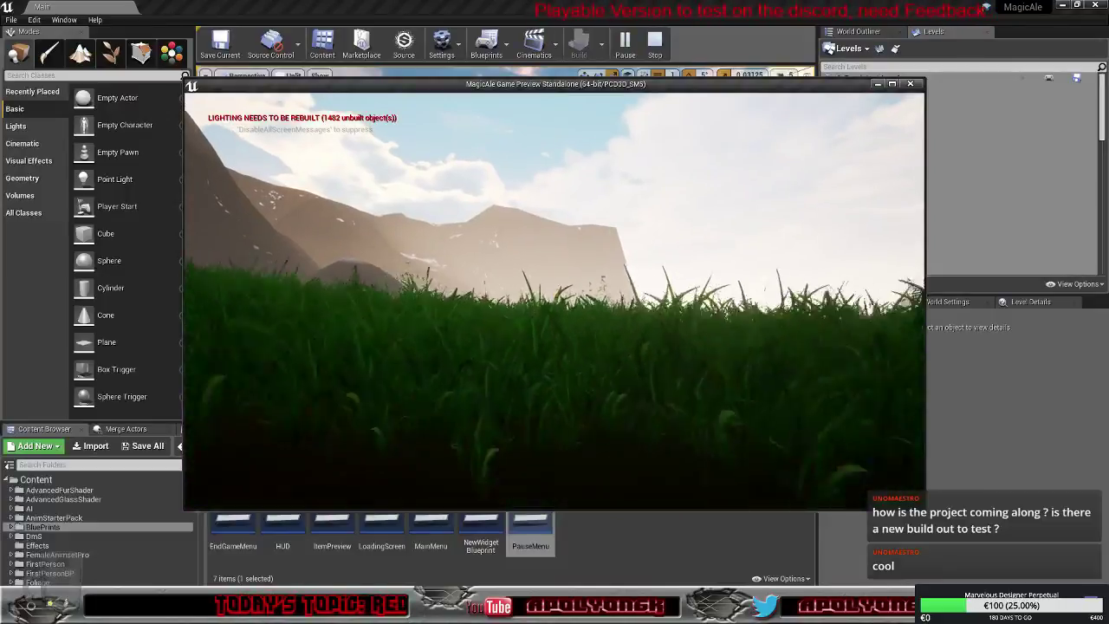
# Continue over the grassy hillside and dark dirt banks to examine the misty valley and its brown paths
pyautogui.press('s')
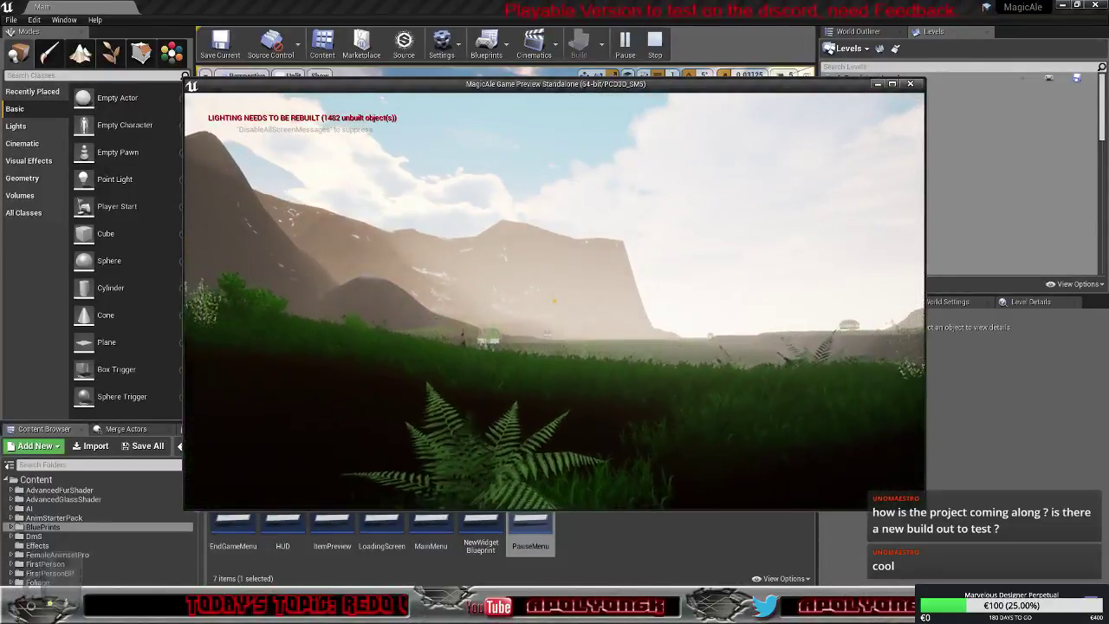
pyautogui.press('w')
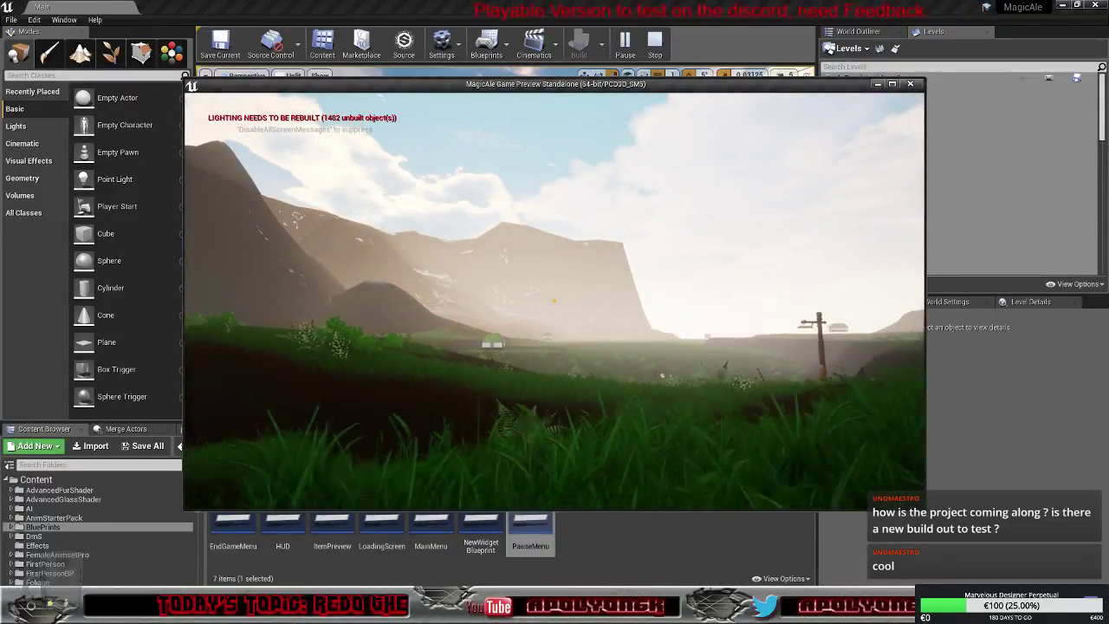
pyautogui.press('w')
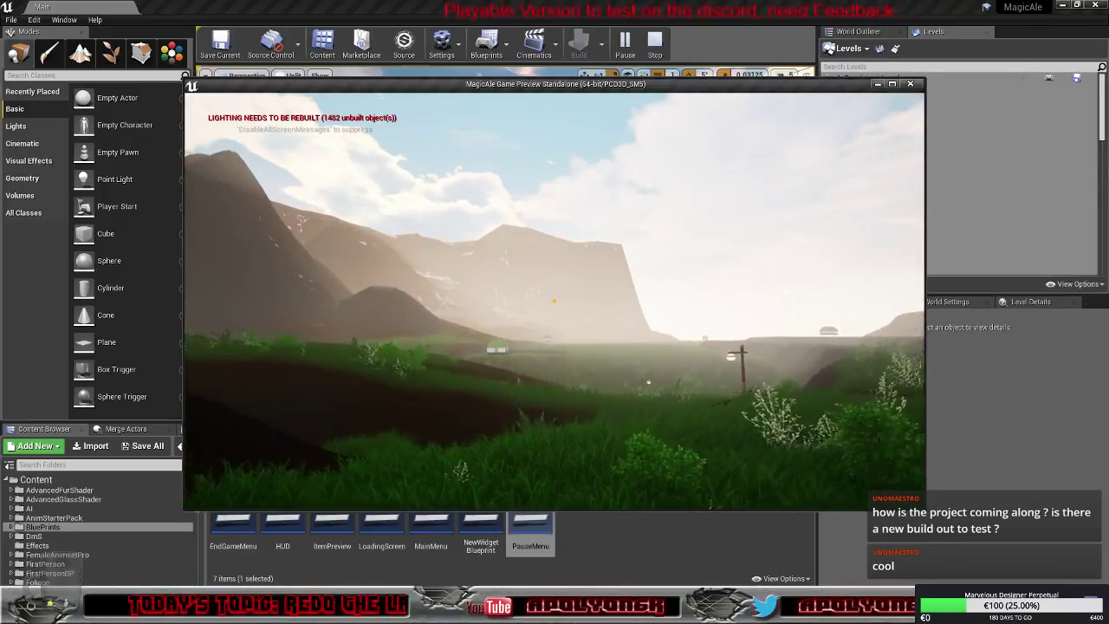
pyautogui.press('w')
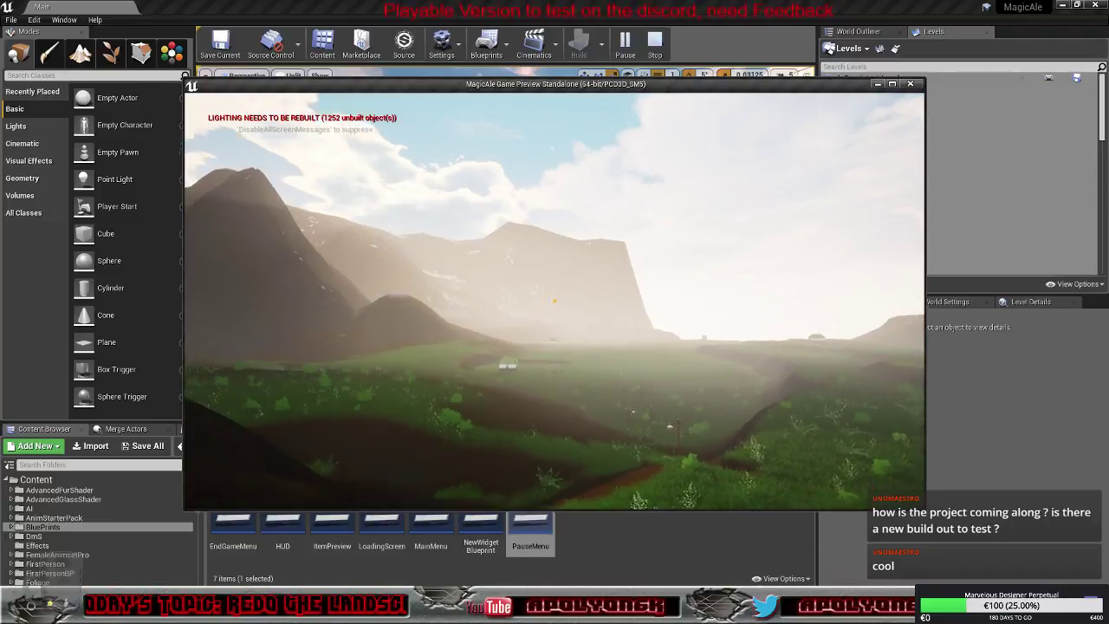
pyautogui.press('w')
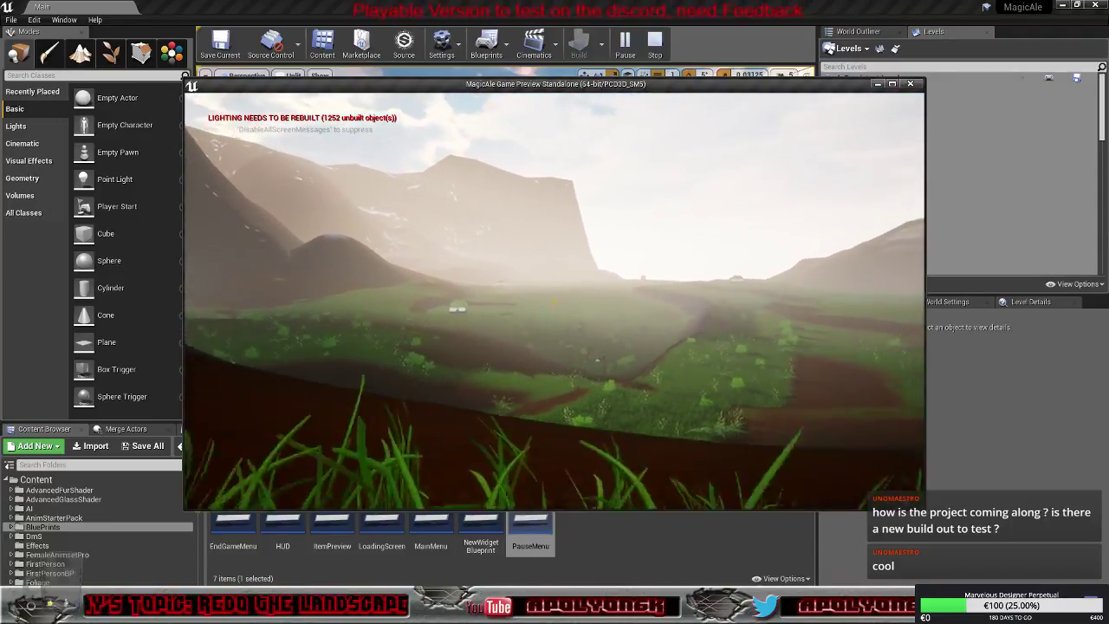
pyautogui.press('w')
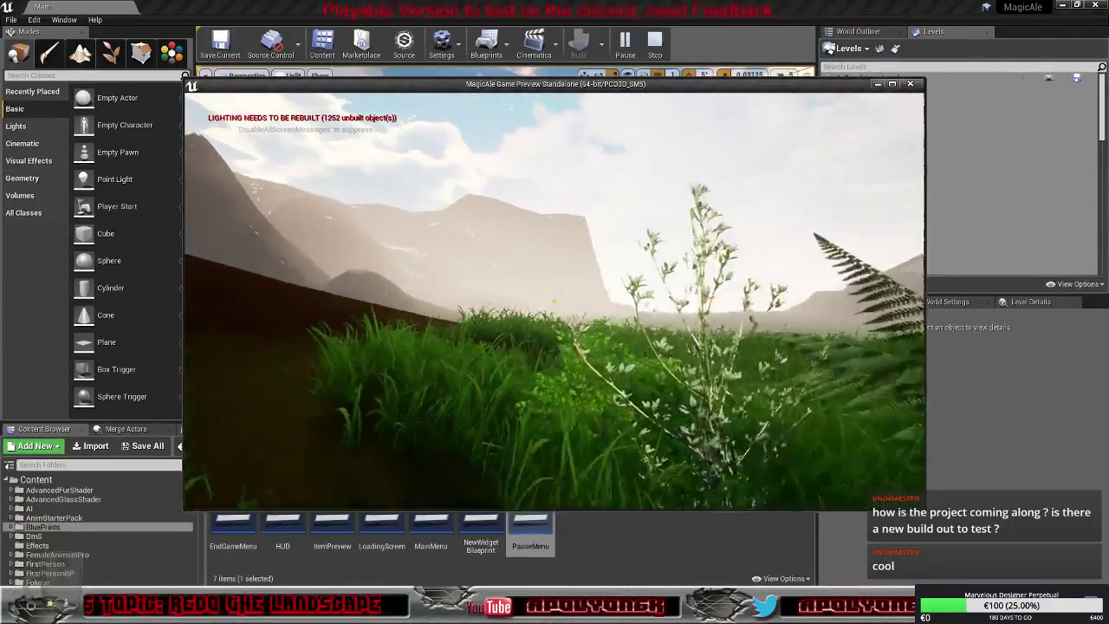
pyautogui.press('w')
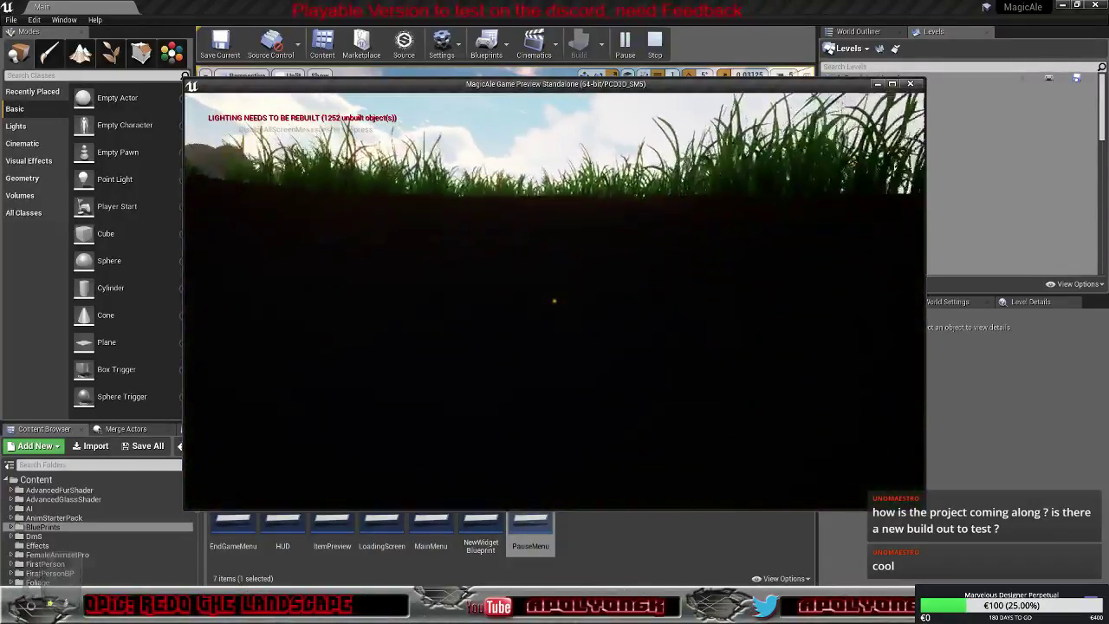
# Walk on past the ferns and dark dirt bank to examine the grass around the large orange-roofed building
pyautogui.press('w')
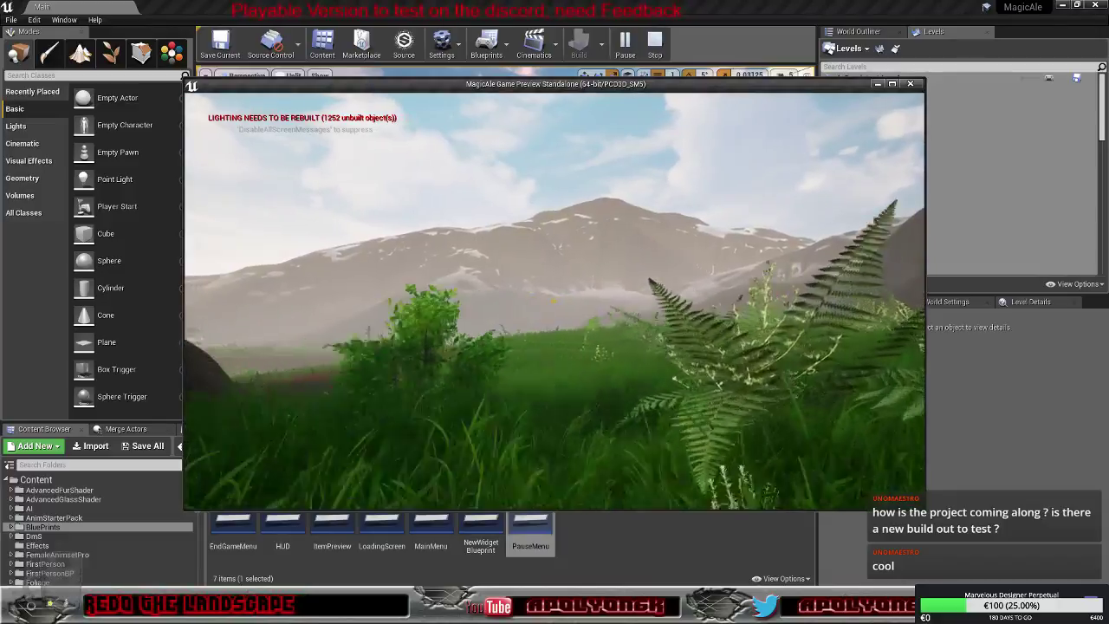
pyautogui.press('w')
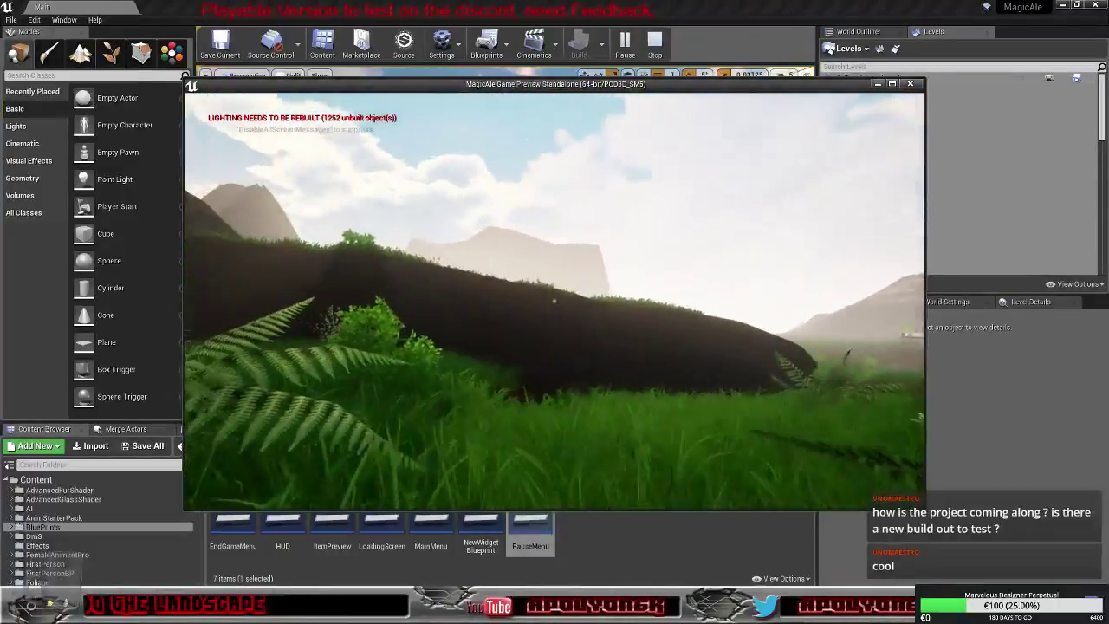
pyautogui.press('s')
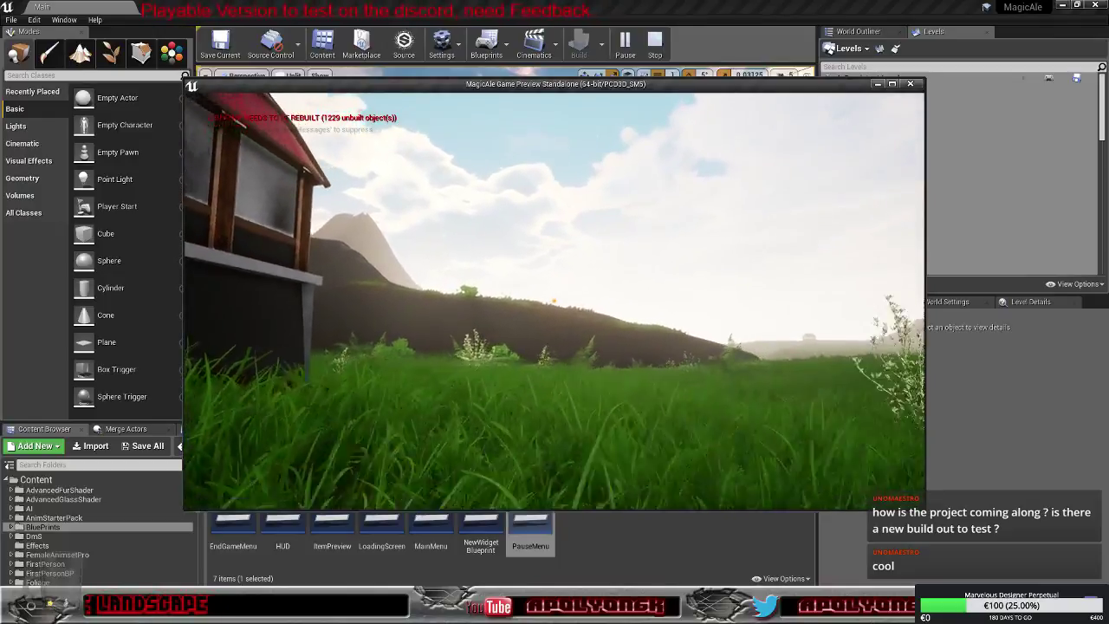
pyautogui.press('s')
pyautogui.press('d')
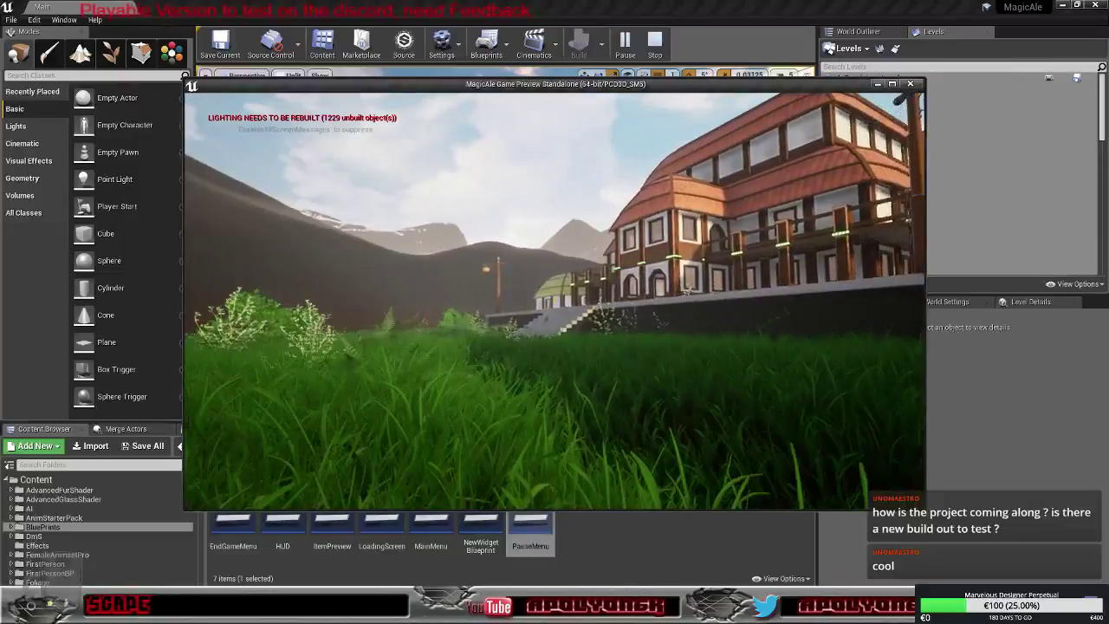
# Examine the meadow with street lamps and the round stone structure beyond the red-roofed house, and end the play test
pyautogui.press('w')
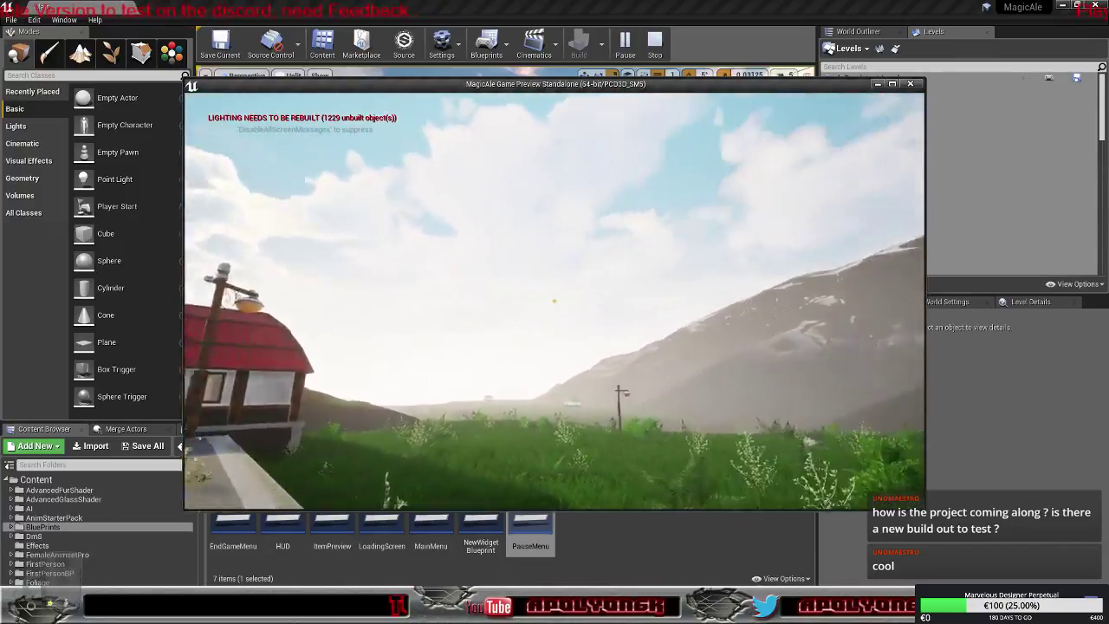
pyautogui.press('w')
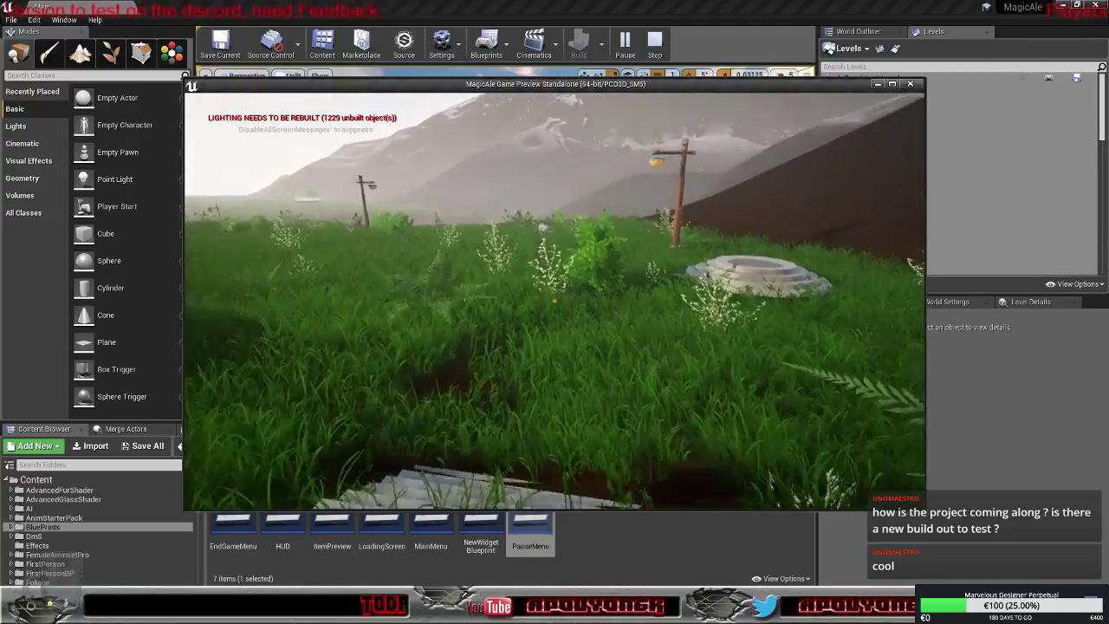
pyautogui.press('w')
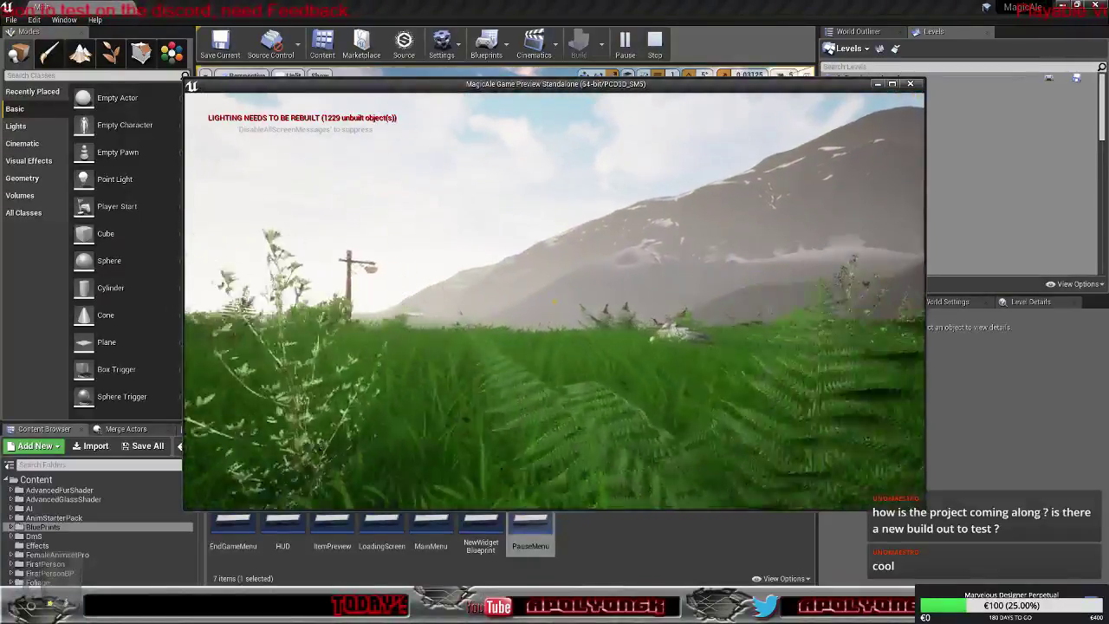
pyautogui.press('Escape')
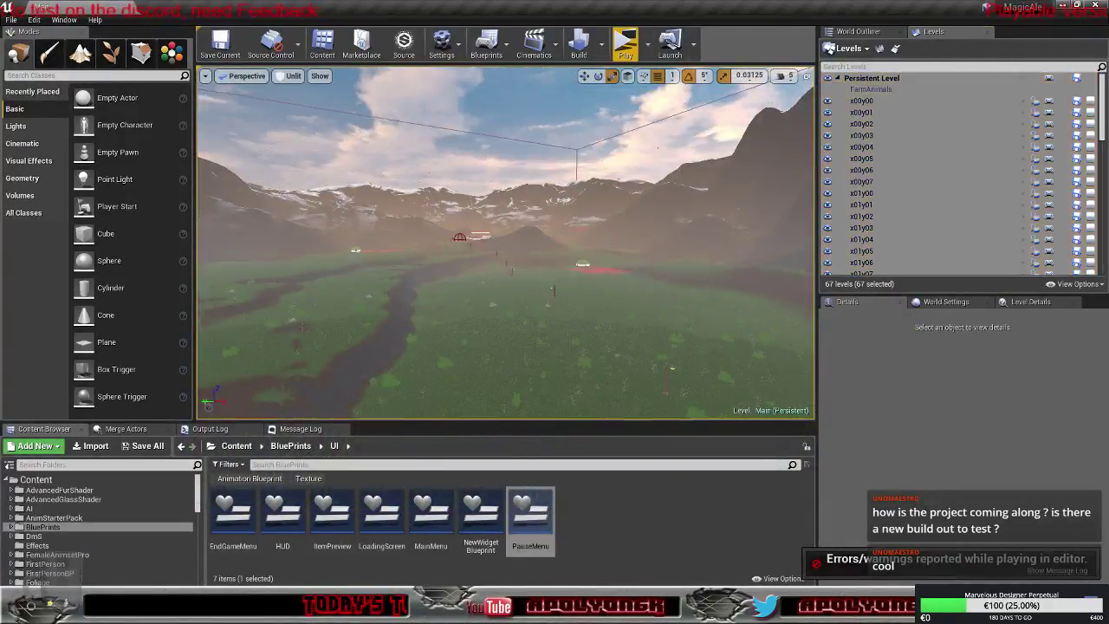
# Fly across the valley to the arched cave opening in the mountainside and survey the purple lake and distant village
pyautogui.moveTo(506, 243); pyautogui.dragTo(523, 233, button='right')
pyautogui.press('w')
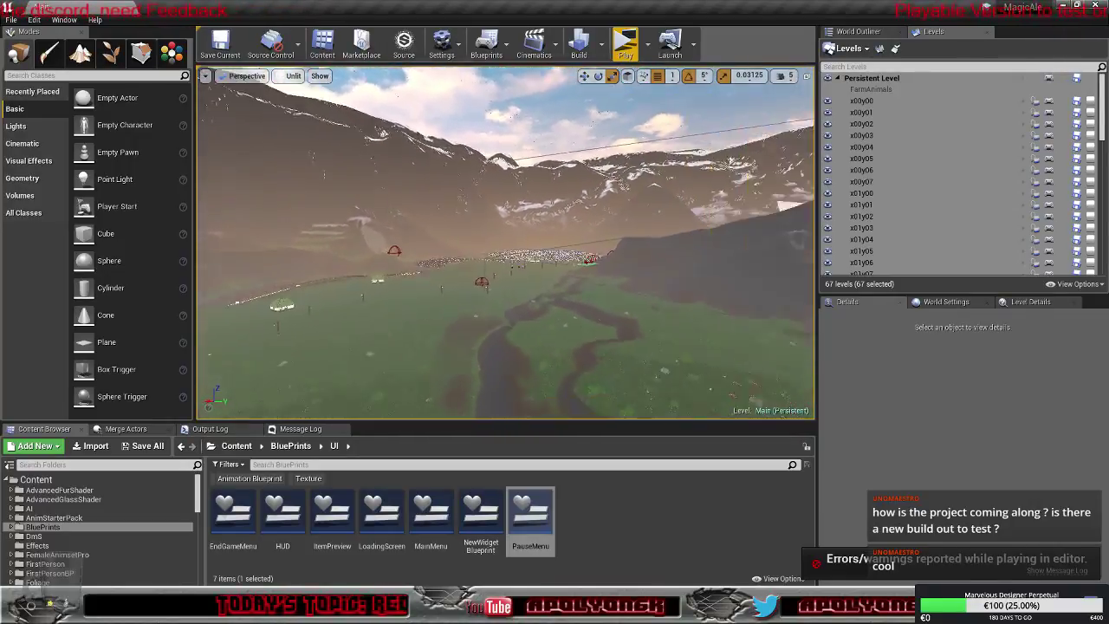
pyautogui.press('w')
pyautogui.moveTo(523, 233); pyautogui.dragTo(390, 198, button='right')
pyautogui.press('w')
pyautogui.press('w')
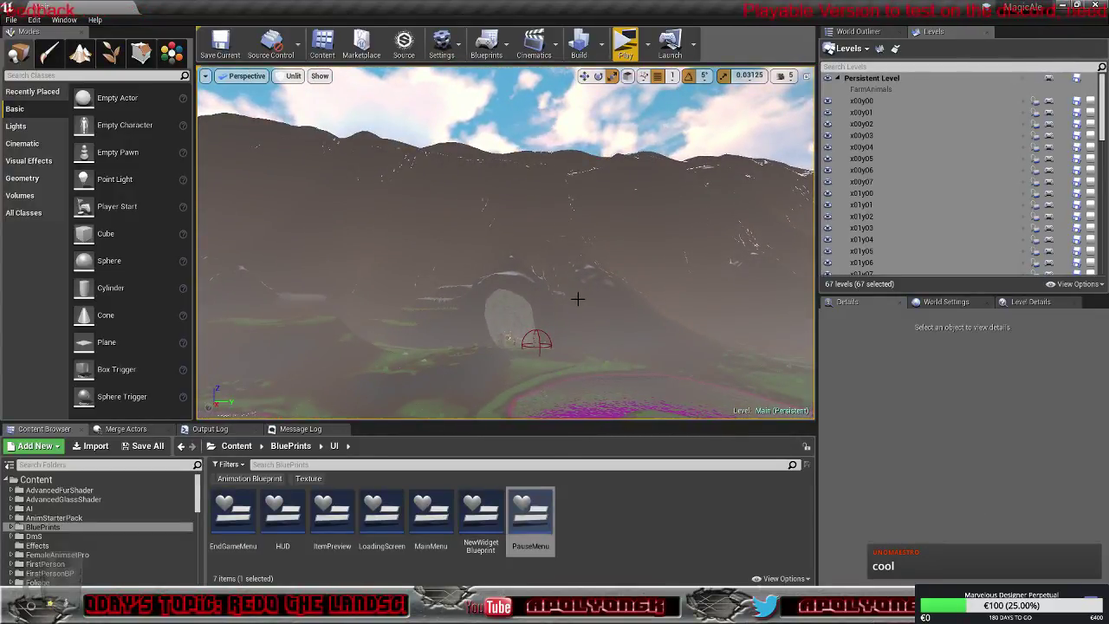
pyautogui.moveTo(508, 338)
pyautogui.mouseDown(button='right')
pyautogui.moveTo(597, 336)
pyautogui.moveTo(696, 371)
pyautogui.moveTo(526, 325)
pyautogui.mouseUp(button='right')
pyautogui.press('w')
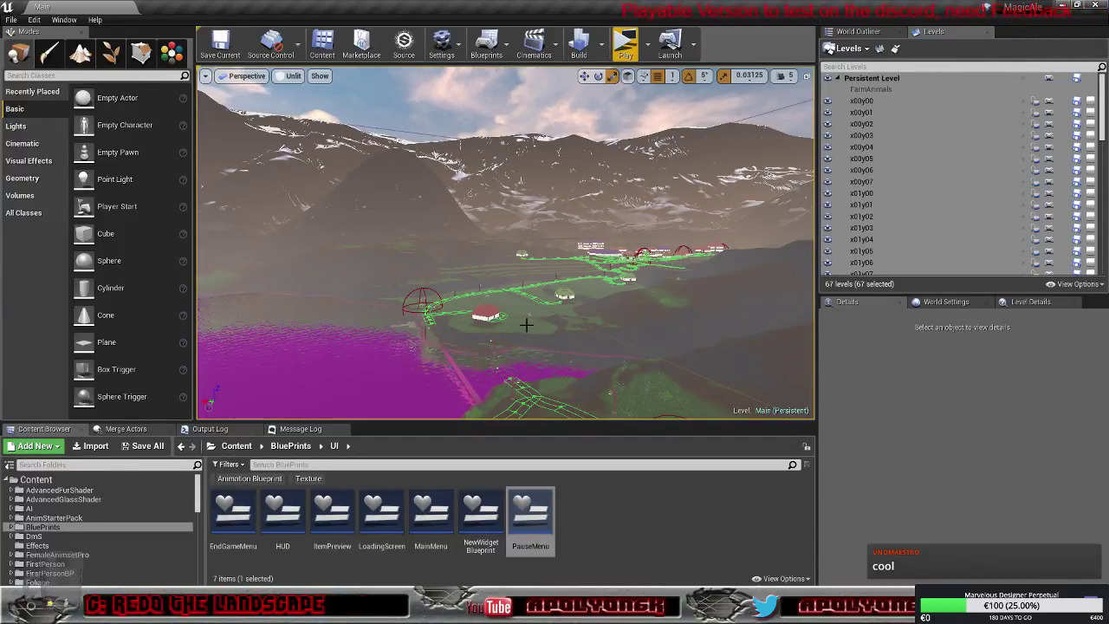
# Survey the meadows with the green-roofed houses, brown paths and red rectangular field plots from the air
pyautogui.moveTo(525, 323); pyautogui.dragTo(525, 323, button='right')
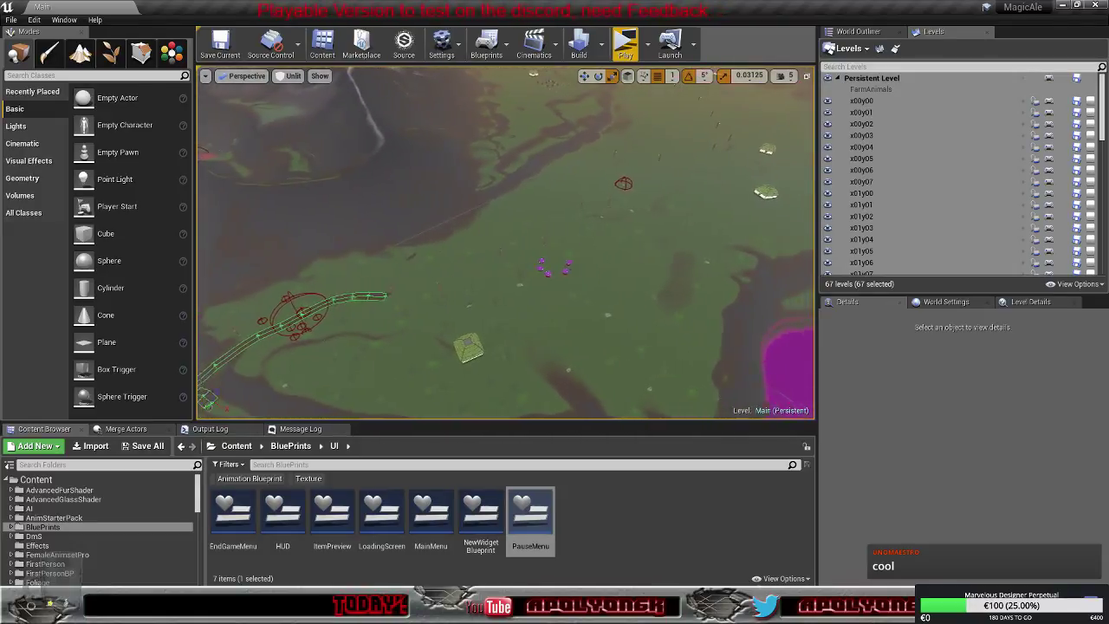
pyautogui.moveTo(506, 243); pyautogui.dragTo(572, 174, button='right')
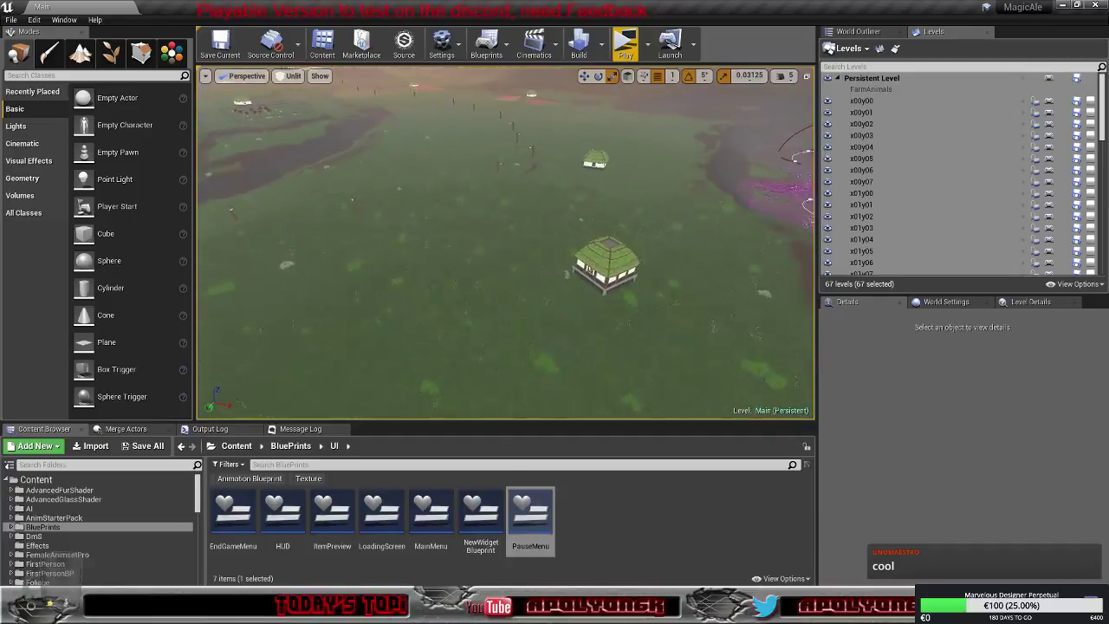
pyautogui.moveTo(506, 243); pyautogui.dragTo(607, 221, button='right')
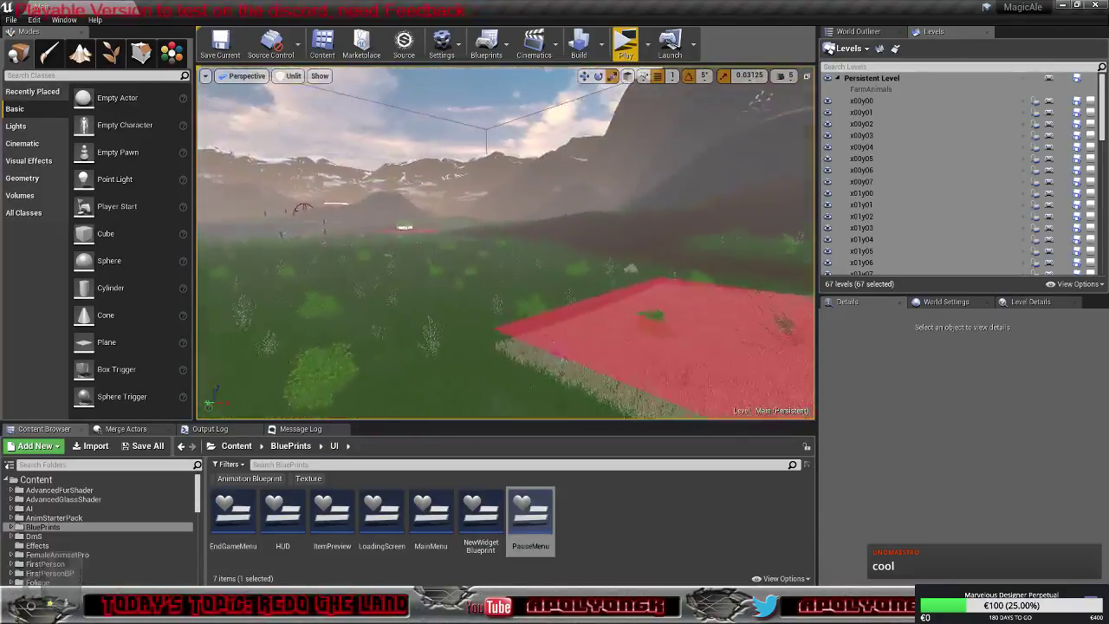
pyautogui.moveTo(505, 242); pyautogui.dragTo(371, 215, button='right')
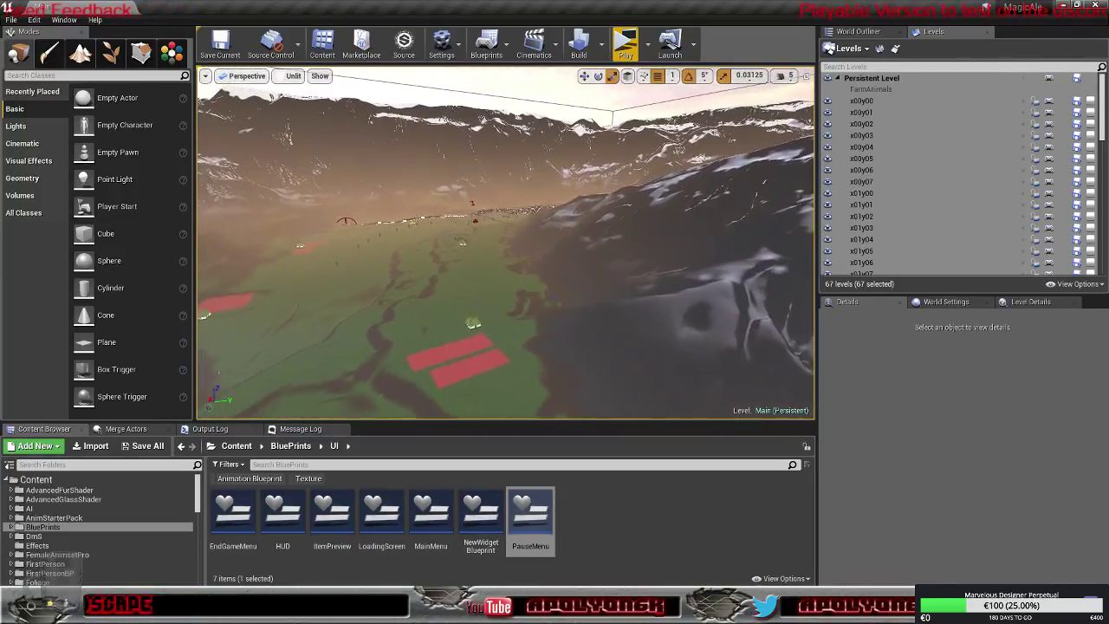
# Fly over the snowy ridge and along the green road splines to examine the village with purple and red roofs
pyautogui.press('w')
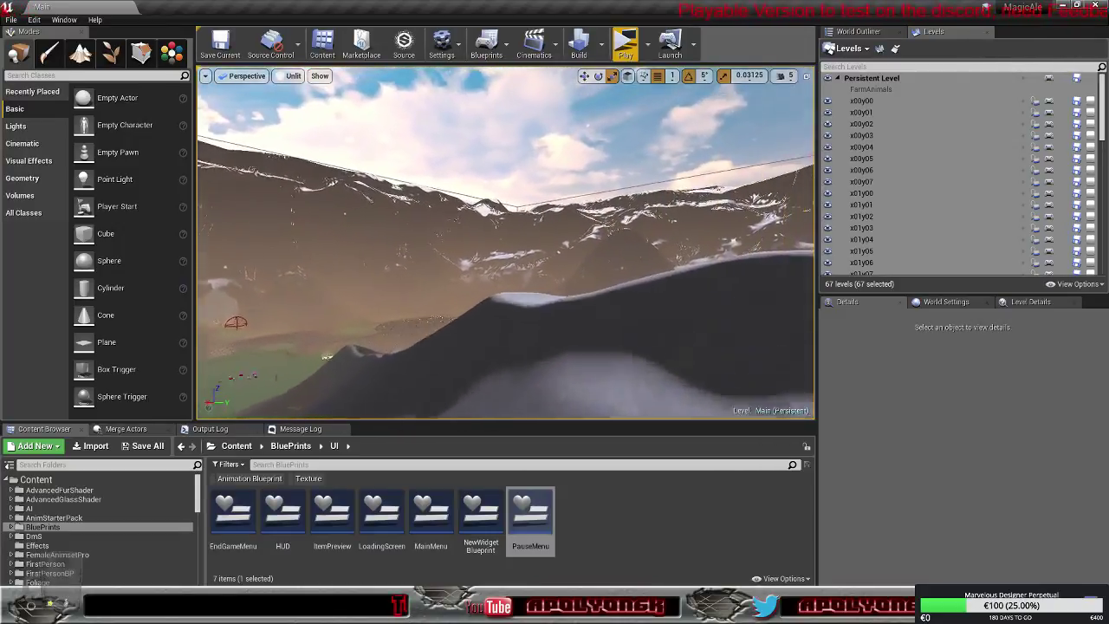
pyautogui.moveTo(505, 243); pyautogui.dragTo(668, 364, button='right')
pyautogui.press('w')
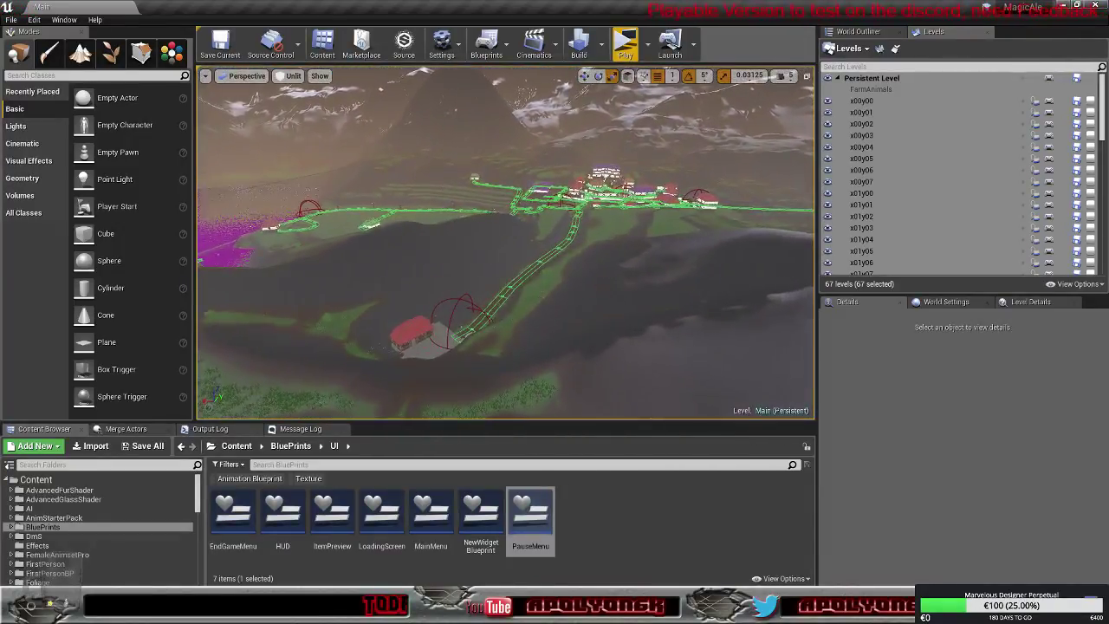
pyautogui.press('w')
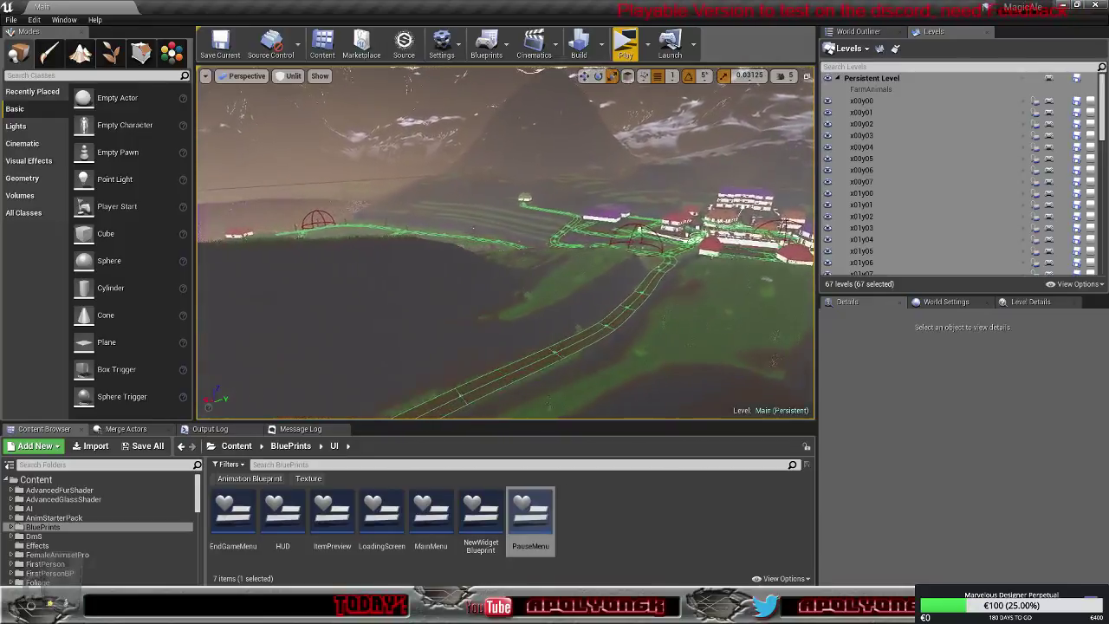
pyautogui.moveTo(506, 243); pyautogui.dragTo(525, 201, button='right')
pyautogui.press('w')
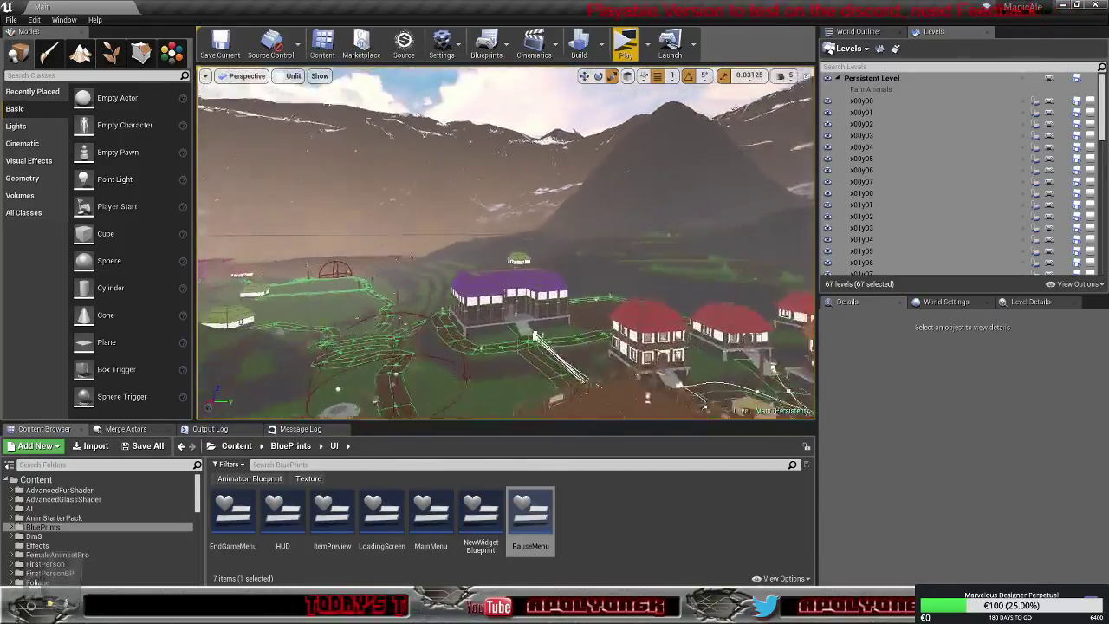
pyautogui.moveTo(506, 243); pyautogui.dragTo(563, 234, button='right')
pyautogui.press('w')
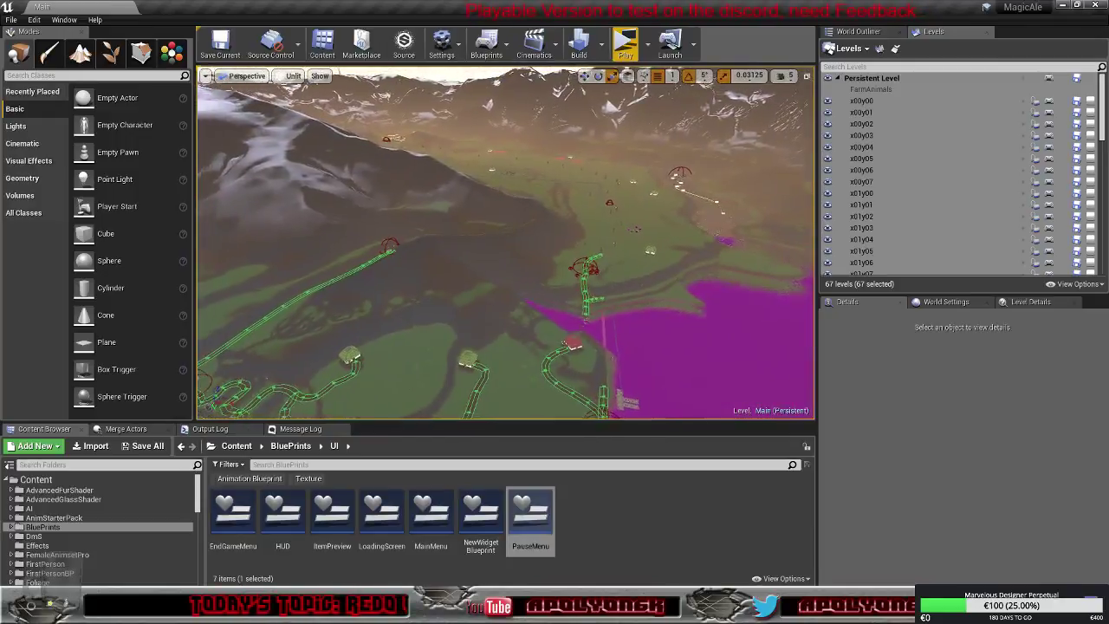
# Fly from the road splines to the purple lake to examine its shoreline and the river leading away from it
pyautogui.moveTo(506, 243); pyautogui.dragTo(523, 244, button='right')
pyautogui.press('w')
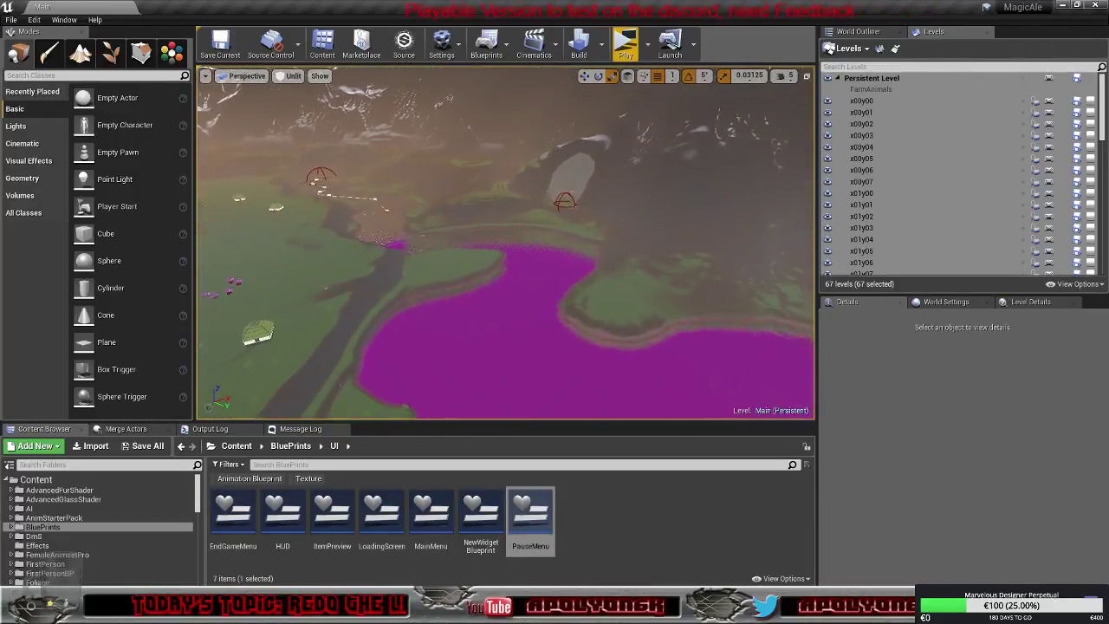
pyautogui.moveTo(506, 243); pyautogui.dragTo(424, 246, button='right')
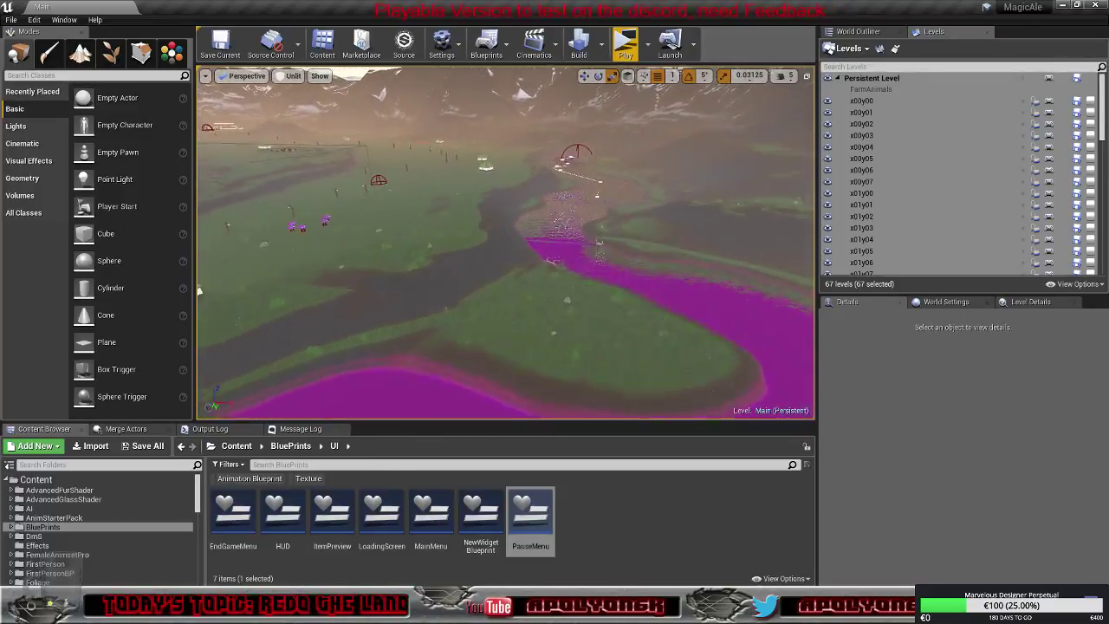
pyautogui.moveTo(506, 243); pyautogui.dragTo(455, 230, button='right')
pyautogui.press('w')
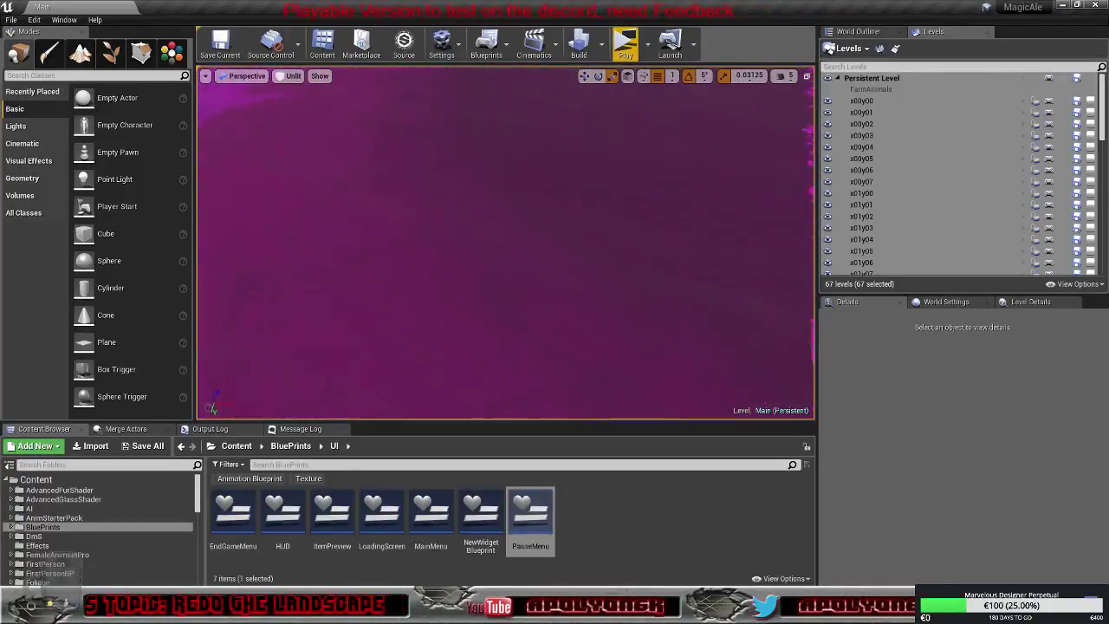
# Examine the river's course and its white spline from close above the purple water
pyautogui.press('w')
pyautogui.moveTo(506, 243); pyautogui.dragTo(554, 244, button='right')
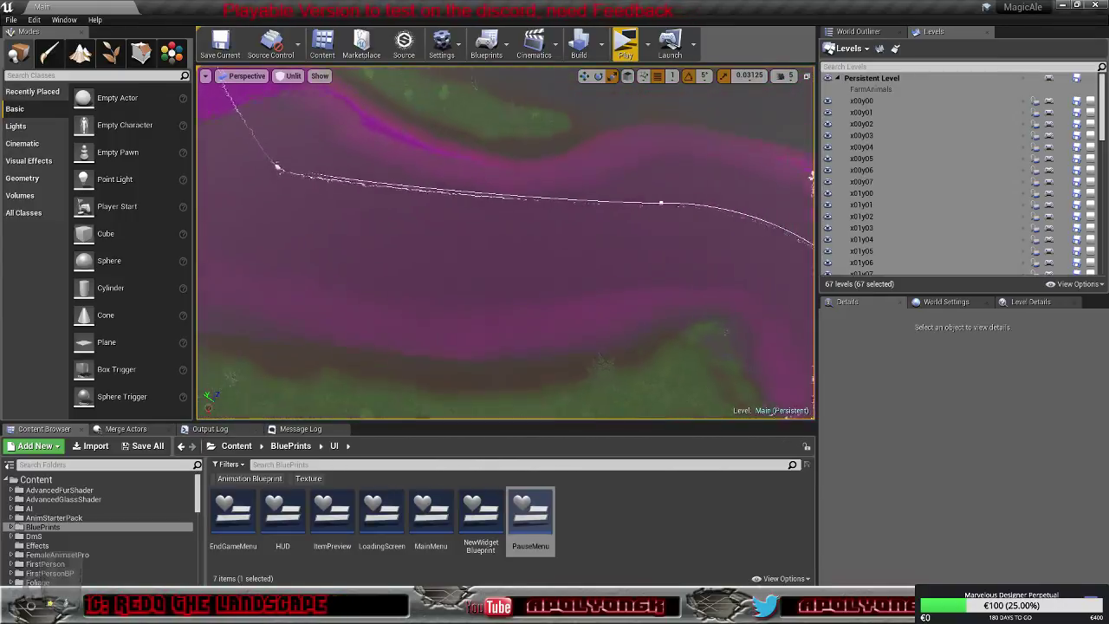
pyautogui.press('s')
pyautogui.moveTo(506, 243); pyautogui.dragTo(646, 217, button='right')
pyautogui.press('w')
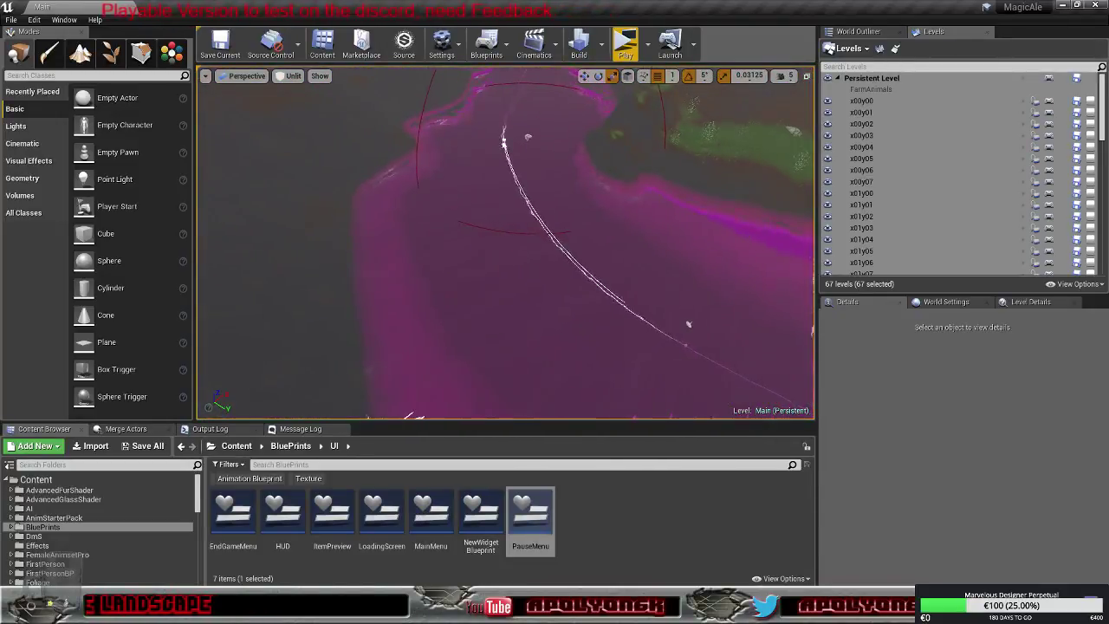
pyautogui.moveTo(506, 243); pyautogui.dragTo(482, 243, button='right')
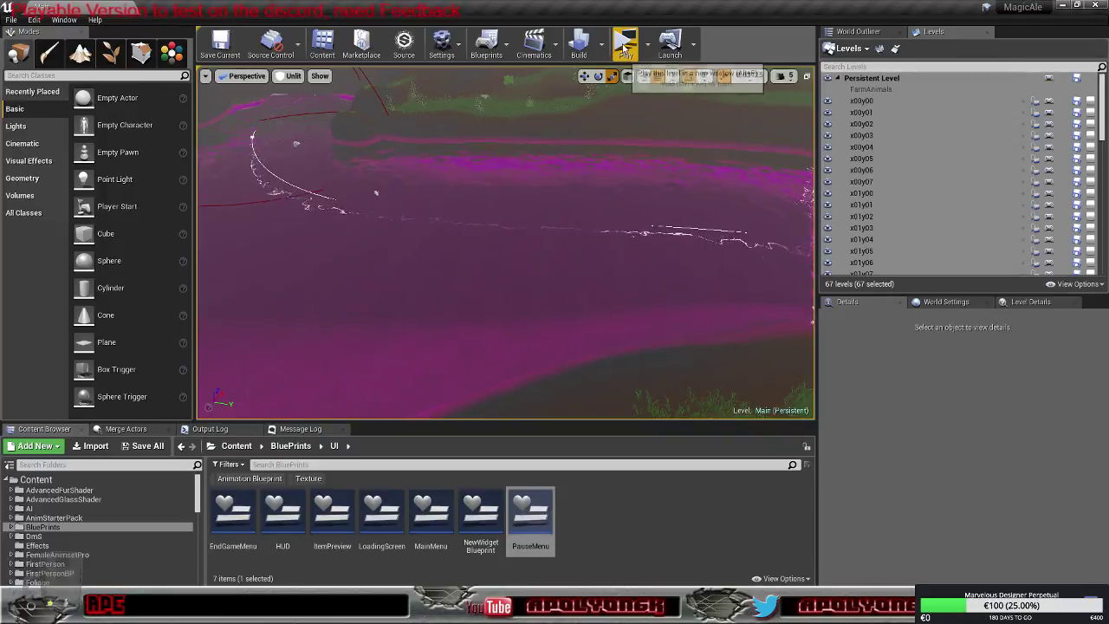
# Switch the viewport to Lit shading and examine the river's water surface along the bends of its spline
pyautogui.click(291, 76)
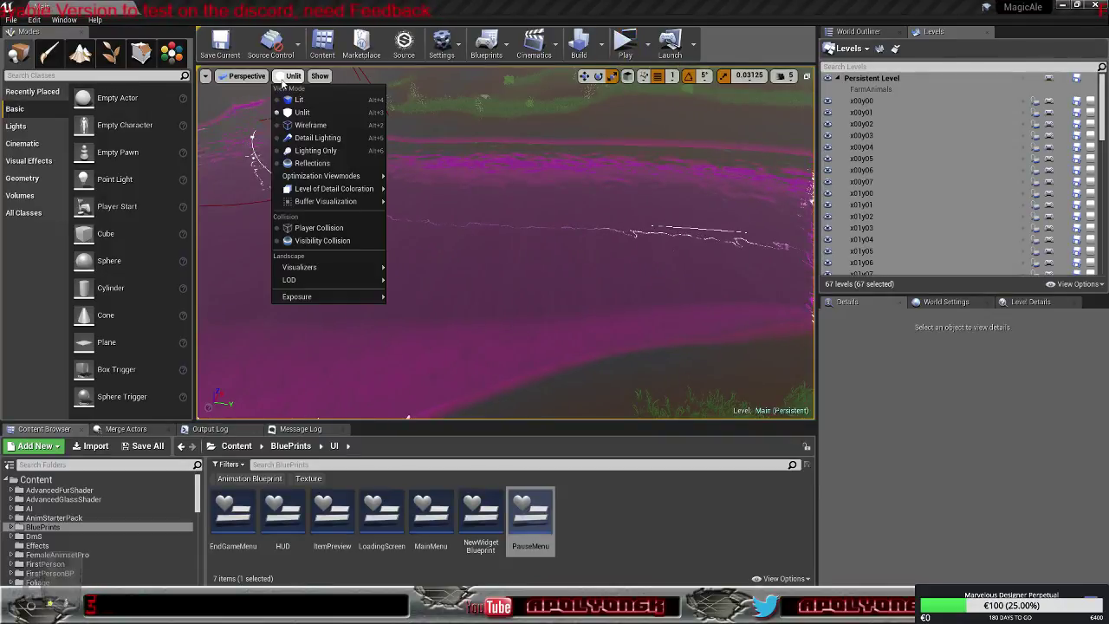
pyautogui.click(294, 101)
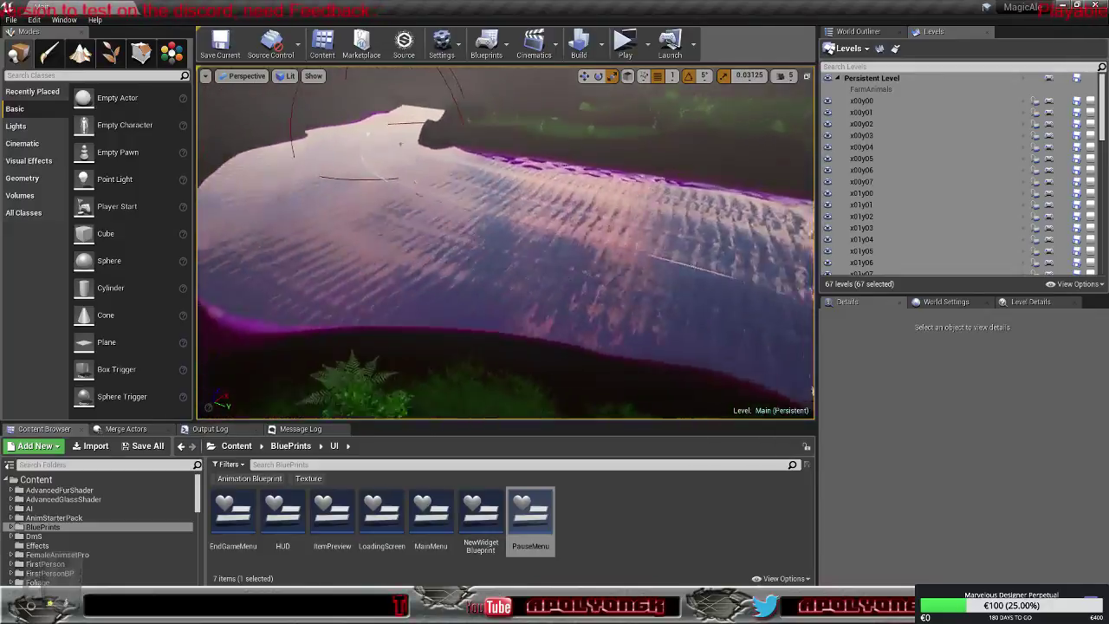
pyautogui.press('s')
pyautogui.moveTo(506, 243); pyautogui.dragTo(433, 236, button='right')
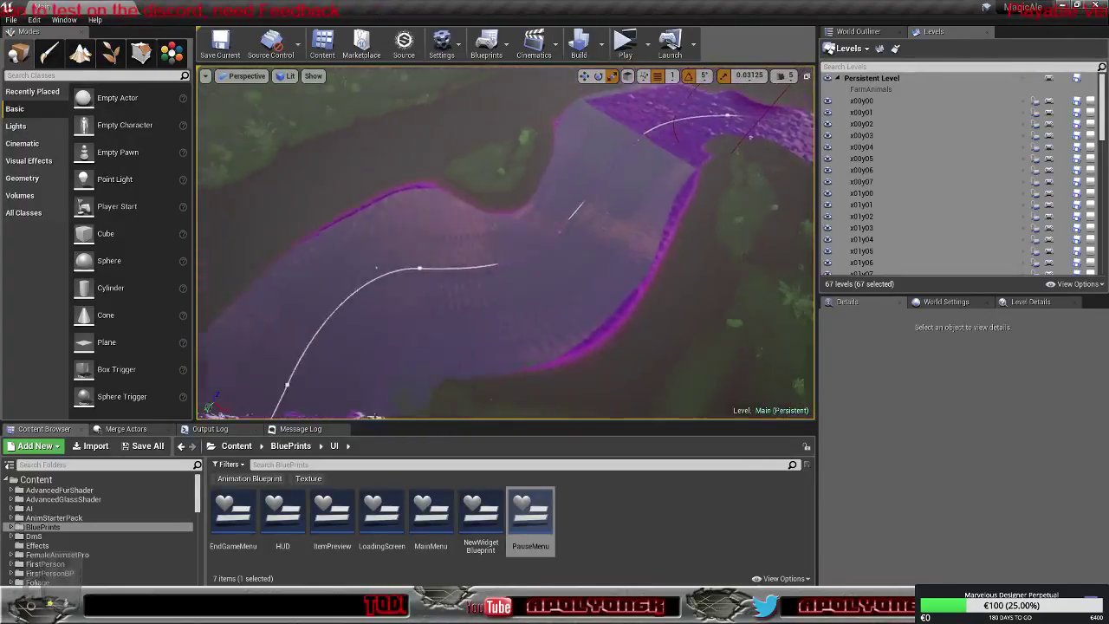
pyautogui.press('w')
pyautogui.moveTo(506, 242); pyautogui.dragTo(633, 251, button='right')
pyautogui.scroll(-6, 506, 242)
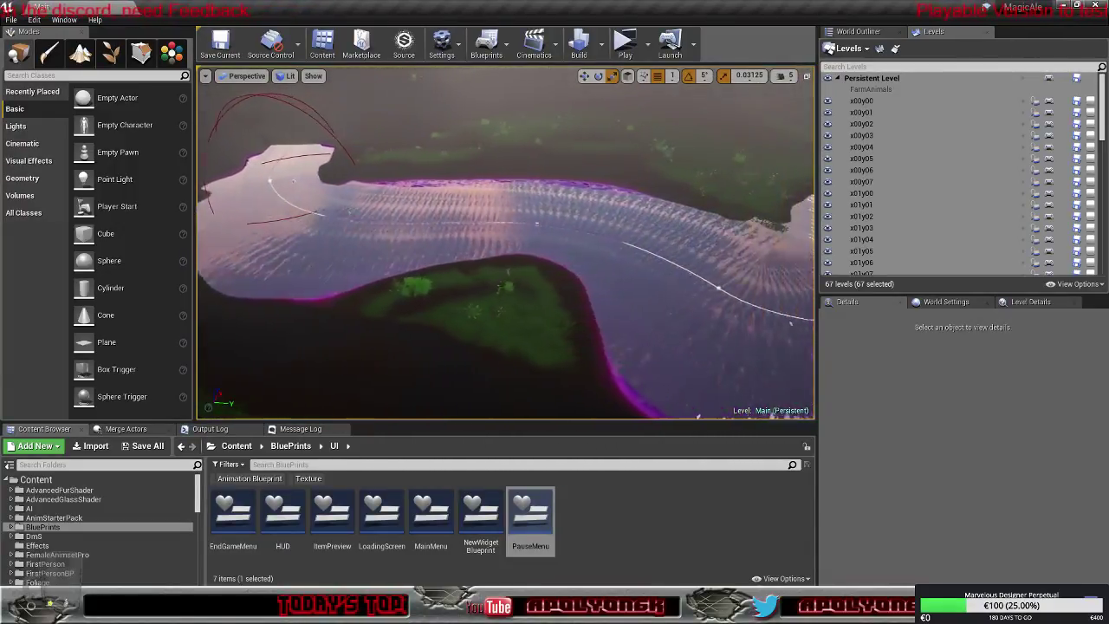
# Inspect the seam where the rippled river surface meets the purple water, and the banks on both sides
pyautogui.press('d')
pyautogui.moveTo(505, 242); pyautogui.dragTo(589, 260, button='right')
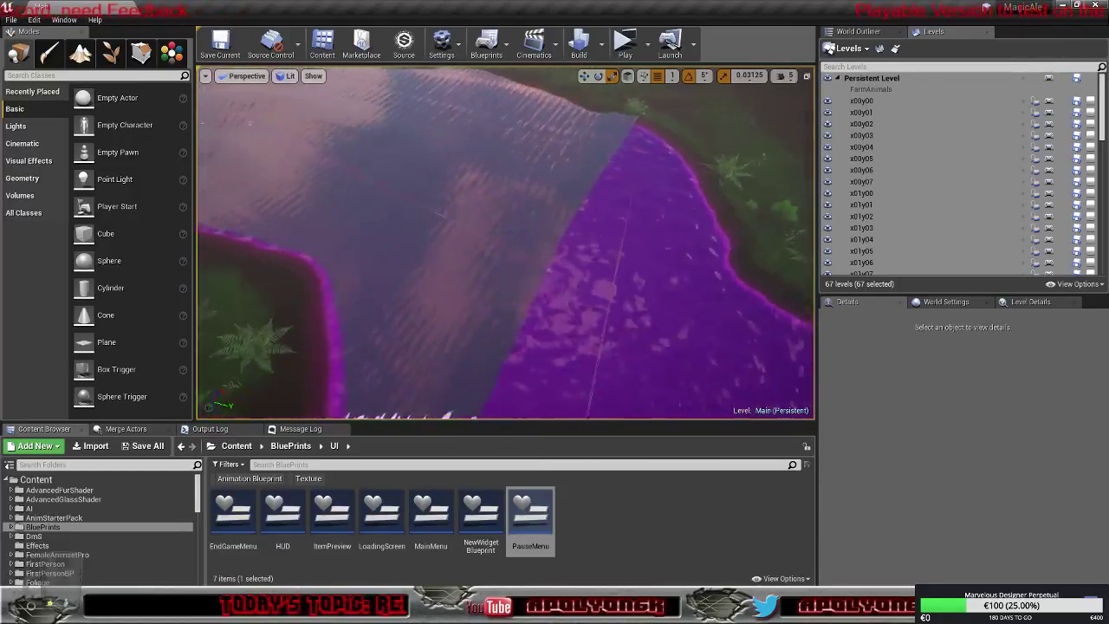
pyautogui.press('a')
pyautogui.moveTo(506, 242); pyautogui.dragTo(554, 204, button='right')
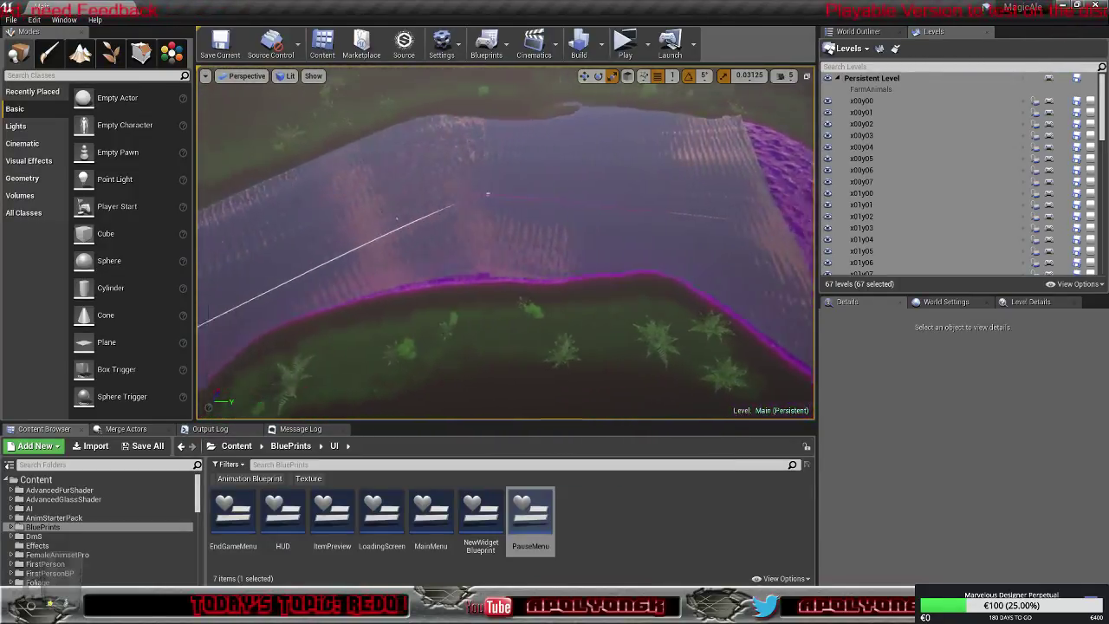
pyautogui.moveTo(379, 167); pyautogui.dragTo(295, 162, button='right')
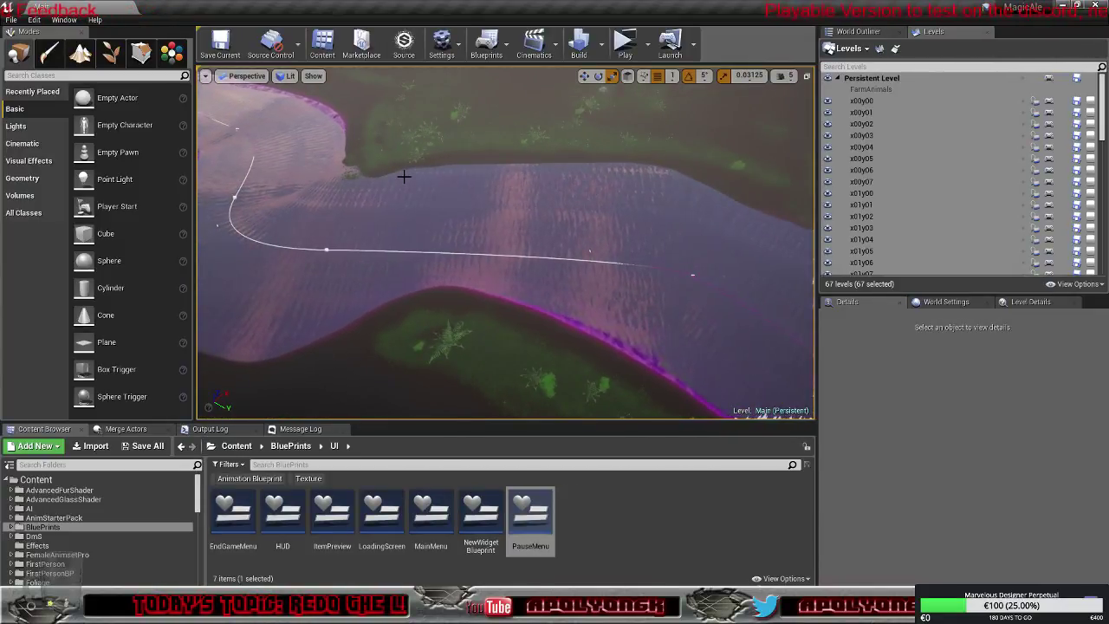
pyautogui.moveTo(408, 179); pyautogui.dragTo(597, 171, button='right')
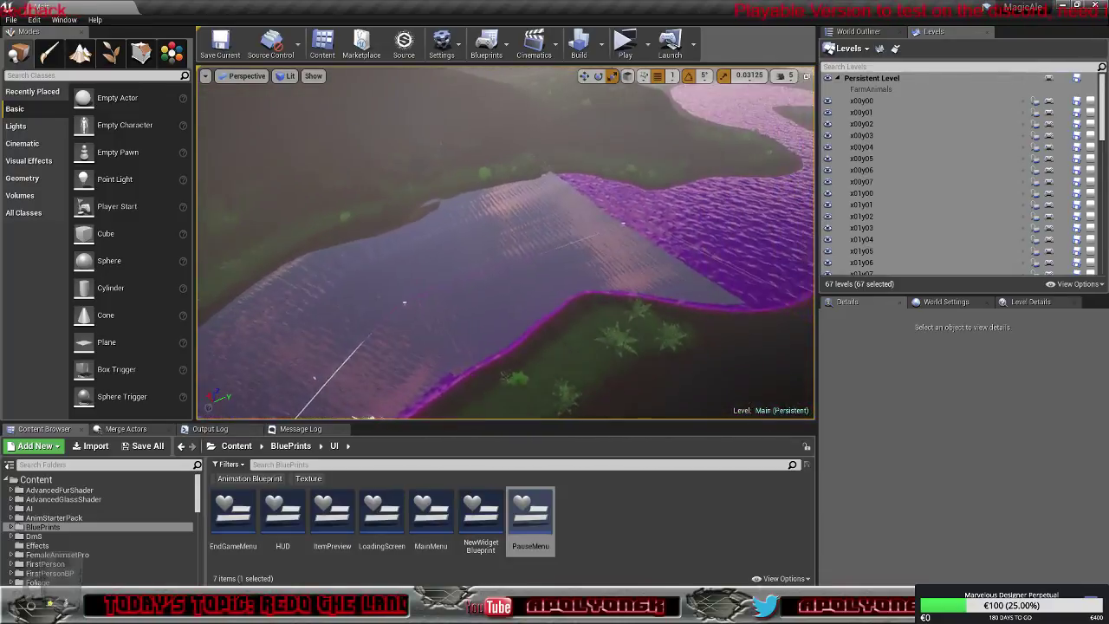
# Move low over the purple water to examine its waves and the grassy shore with the misty mountains behind
pyautogui.moveTo(414, 269); pyautogui.dragTo(412, 238, button='right')
pyautogui.moveTo(506, 242); pyautogui.dragTo(598, 243, button='right')
pyautogui.press('a')
pyautogui.moveTo(369, 334); pyautogui.dragTo(372, 332, button='right')
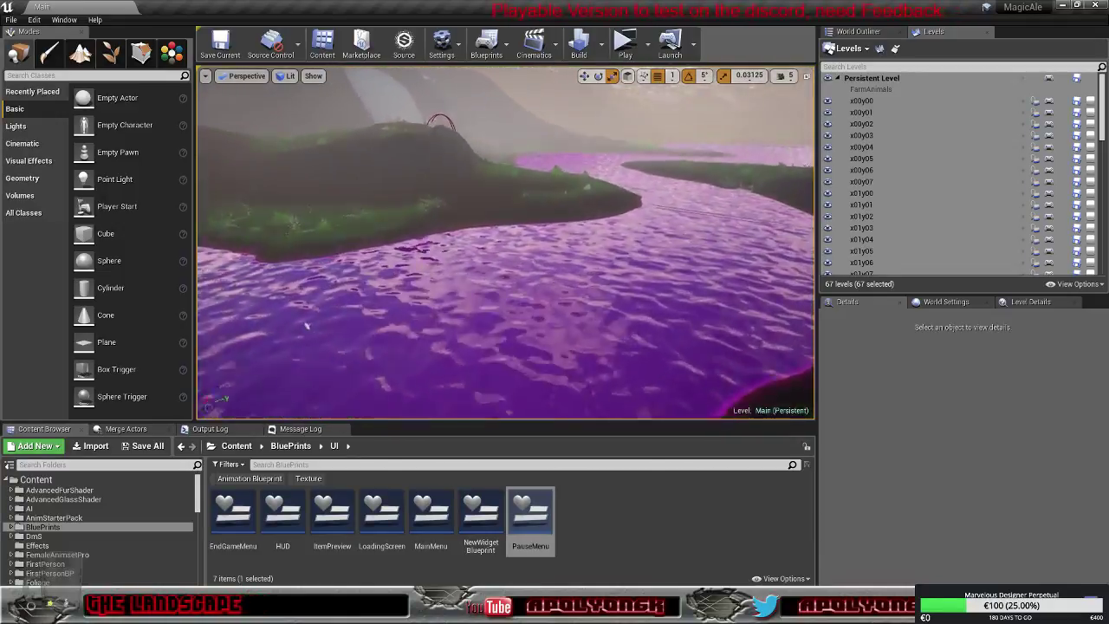
# Examine the purple water's surface, the opposite mountain shore and the bank with the lamp post and road spline end
pyautogui.moveTo(372, 333); pyautogui.dragTo(375, 332, button='right')
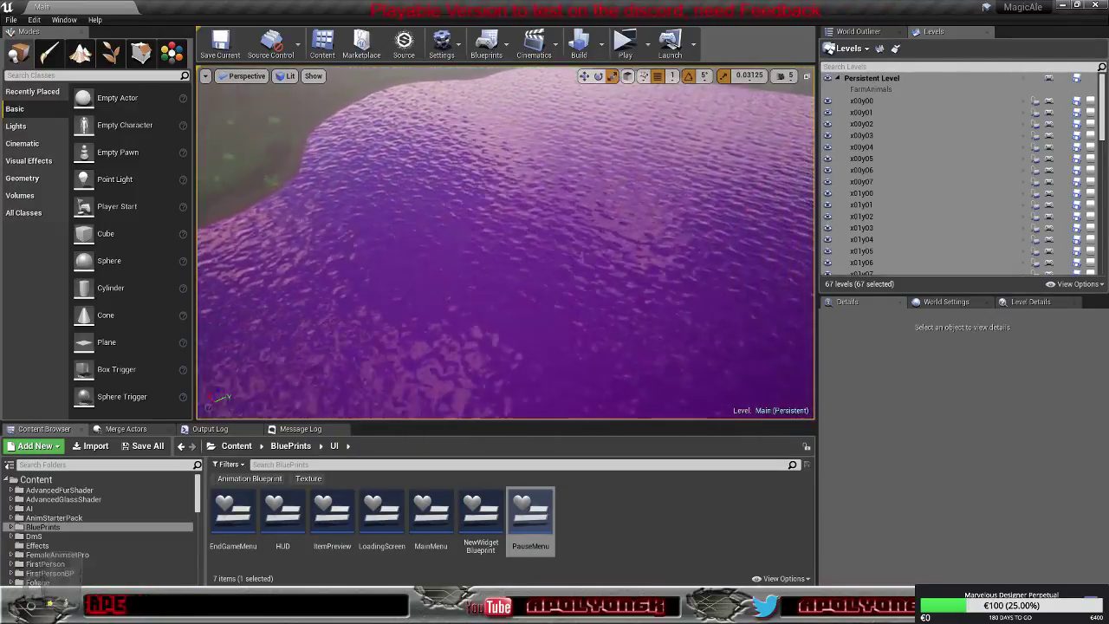
pyautogui.moveTo(374, 332); pyautogui.dragTo(395, 340, button='right')
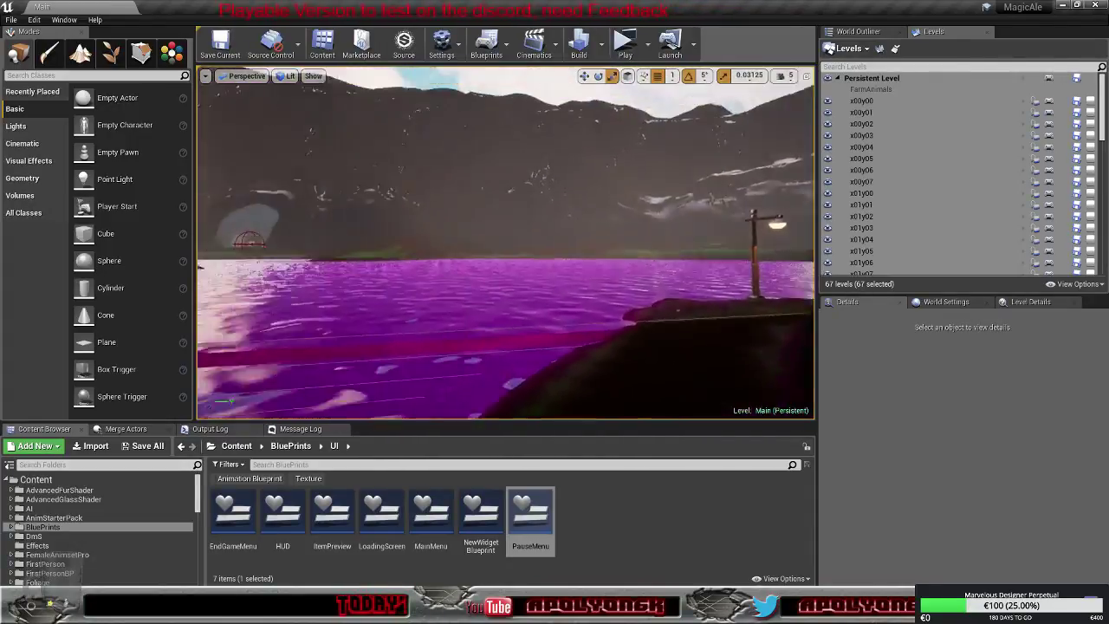
pyautogui.moveTo(395, 340); pyautogui.dragTo(286, 377, button='right')
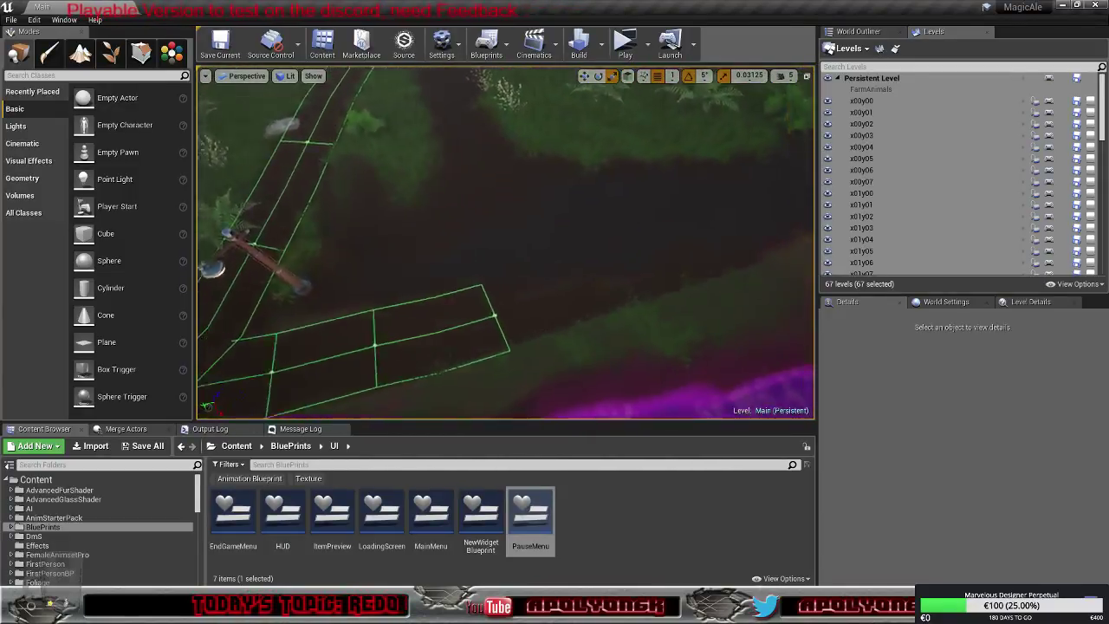
pyautogui.moveTo(523, 291)
pyautogui.mouseDown(button='right')
pyautogui.moveTo(563, 291)
pyautogui.moveTo(523, 291)
pyautogui.mouseUp(button='right')
pyautogui.moveTo(518, 251); pyautogui.dragTo(518, 250, button='right')
# Paint the Dirt landscape layer with a brush size of 200 over the light patch of bank beside the lamp post
pyautogui.click(111, 54)
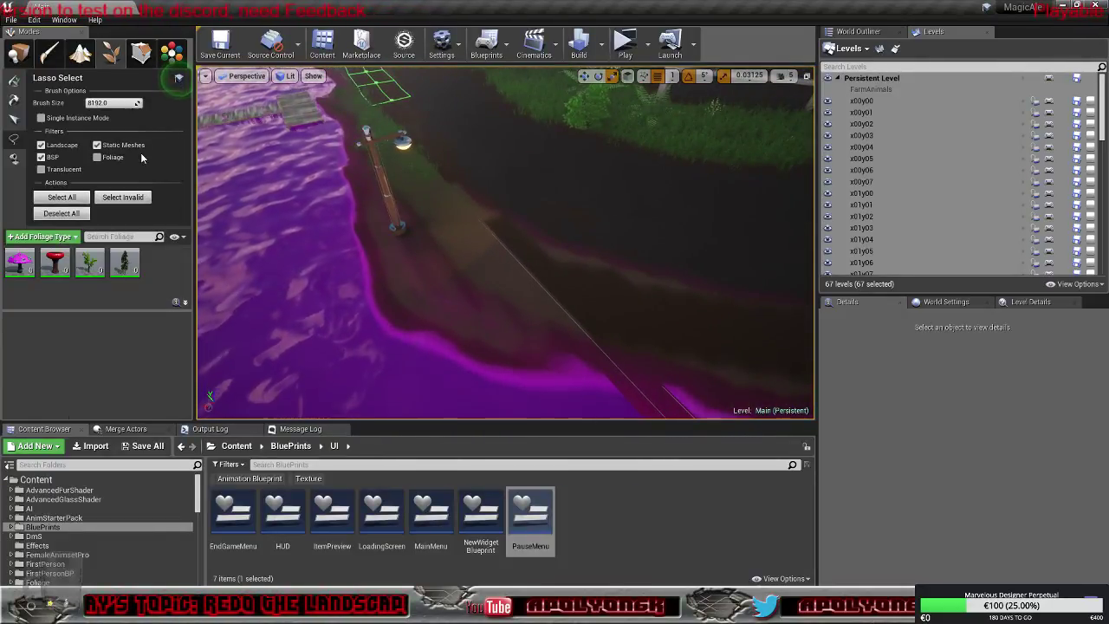
pyautogui.click(134, 94)
pyautogui.click(131, 87)
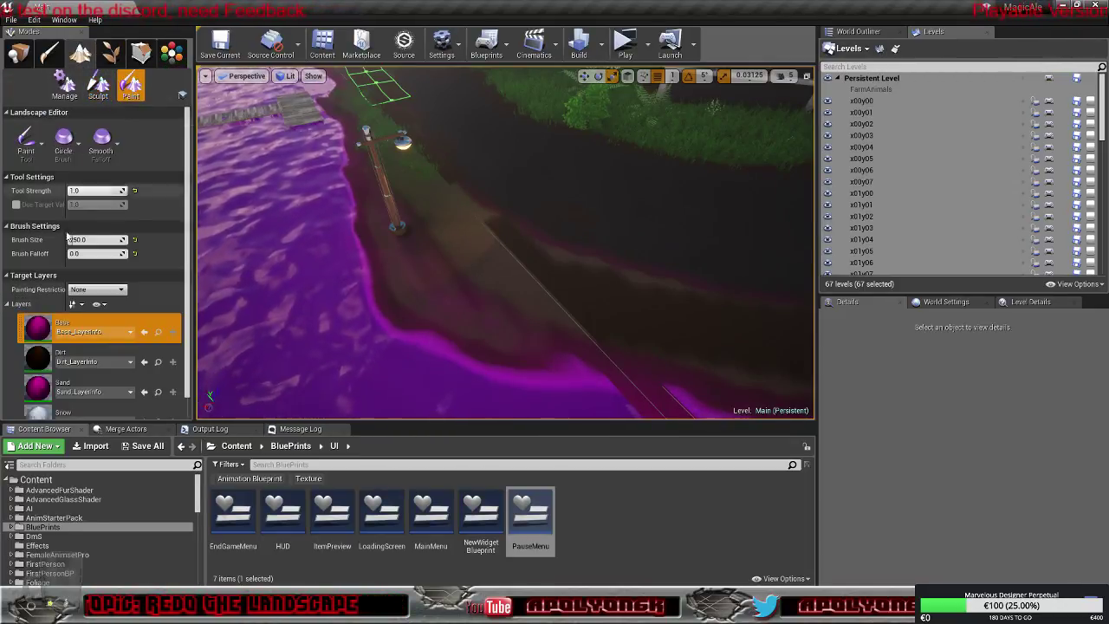
pyautogui.click(78, 357)
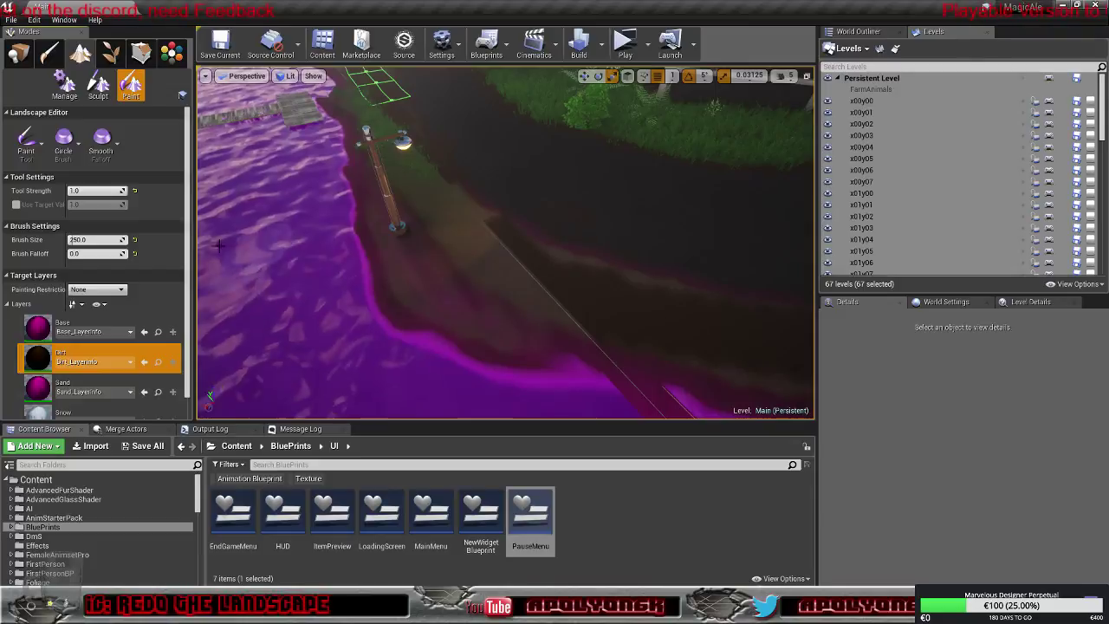
pyautogui.moveTo(84, 240)
pyautogui.mouseDown()
pyautogui.moveTo(71, 240)
pyautogui.moveTo(81, 240)
pyautogui.mouseUp()
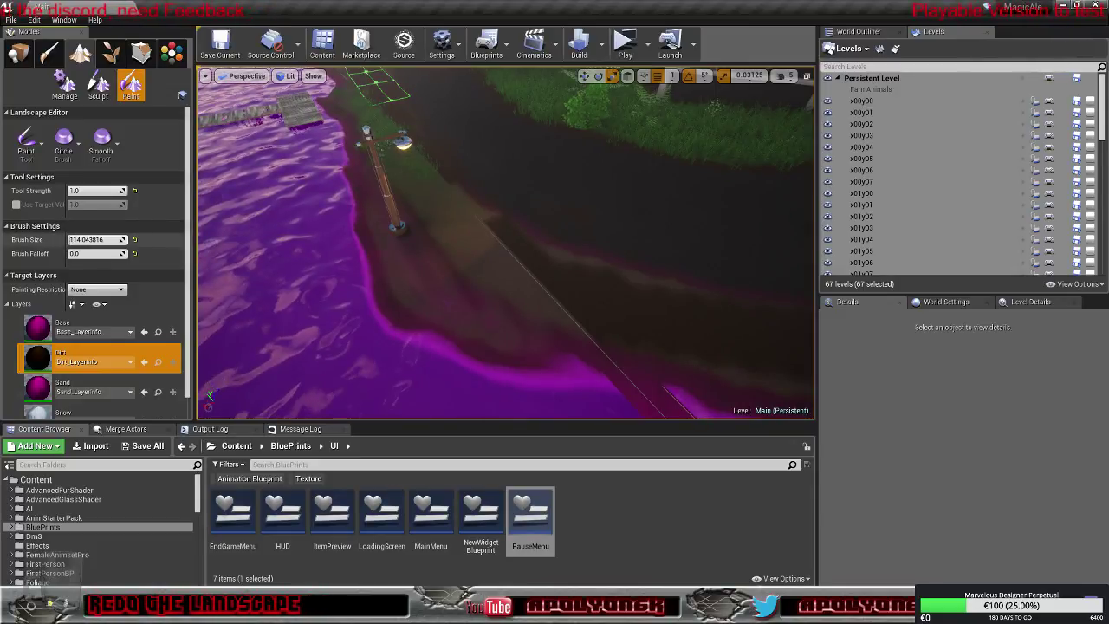
pyautogui.click(81, 240)
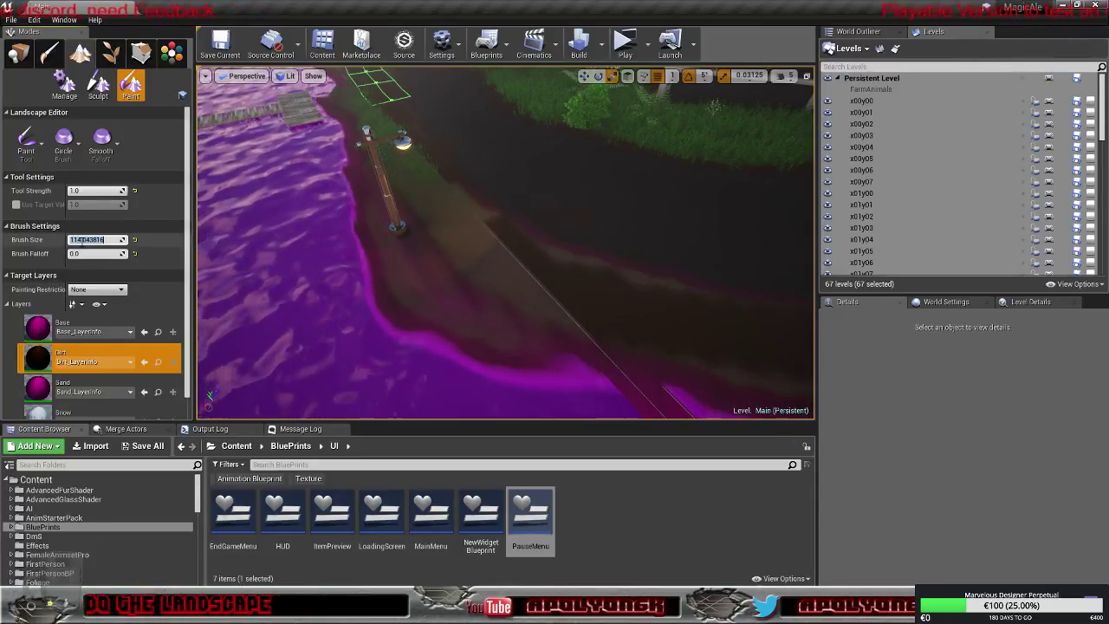
pyautogui.write('2000')
pyautogui.press('Return')
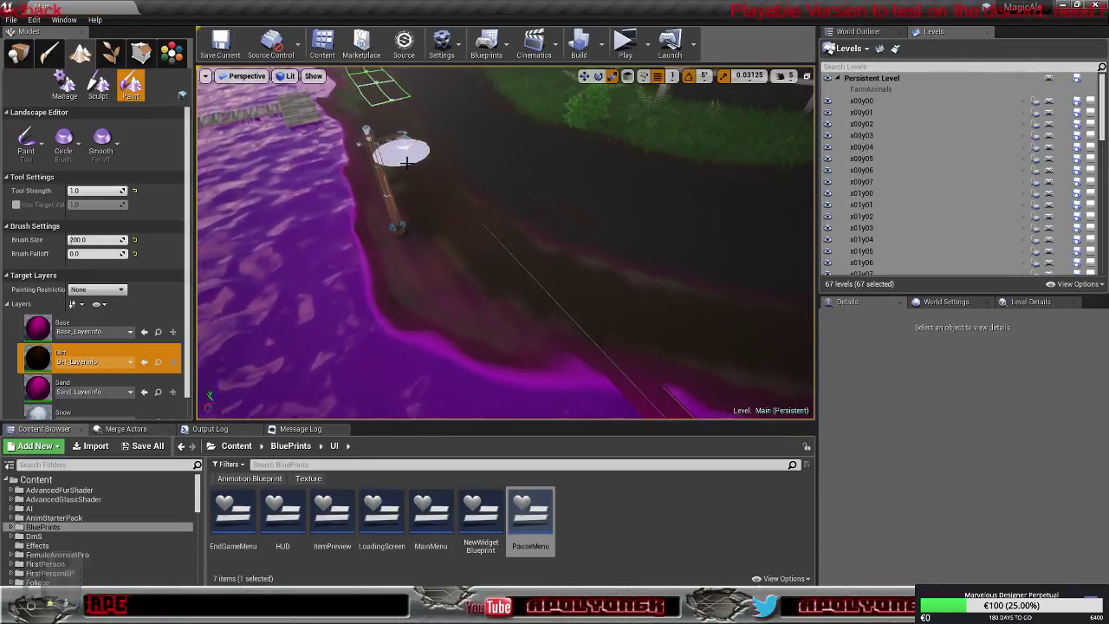
# Examine the stone bridge, the lakeside path and the road splines linking the houses from above
pyautogui.moveTo(404, 151)
pyautogui.mouseDown(button='right')
pyautogui.moveTo(433, 147)
pyautogui.moveTo(338, 143)
pyautogui.moveTo(251, 161)
pyautogui.moveTo(290, 169)
pyautogui.mouseUp(button='right')
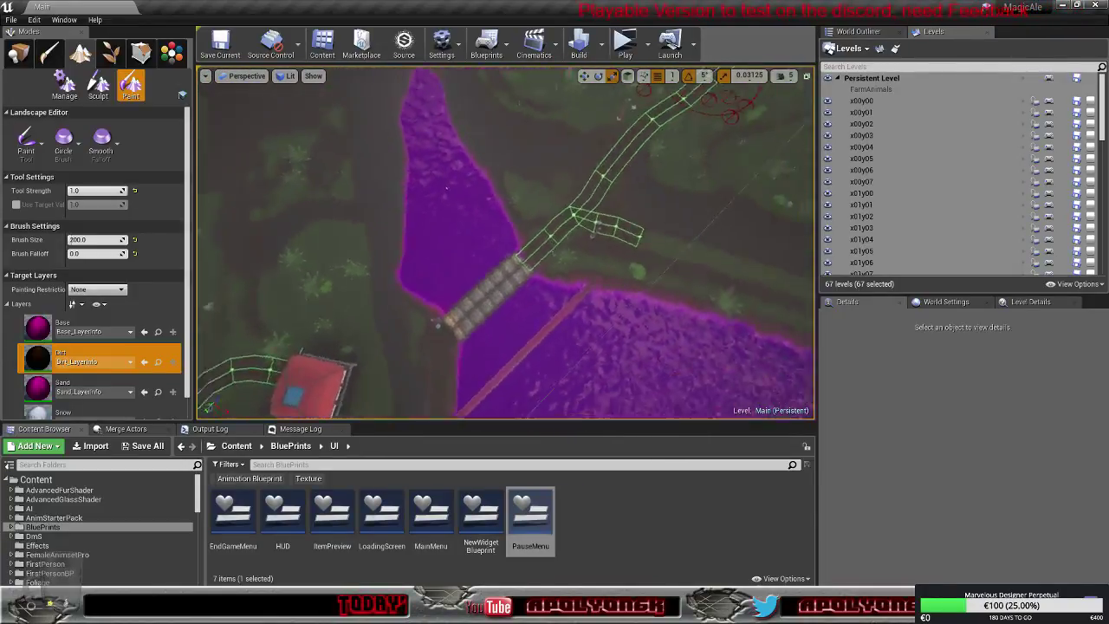
pyautogui.moveTo(375, 183); pyautogui.dragTo(396, 161, button='right')
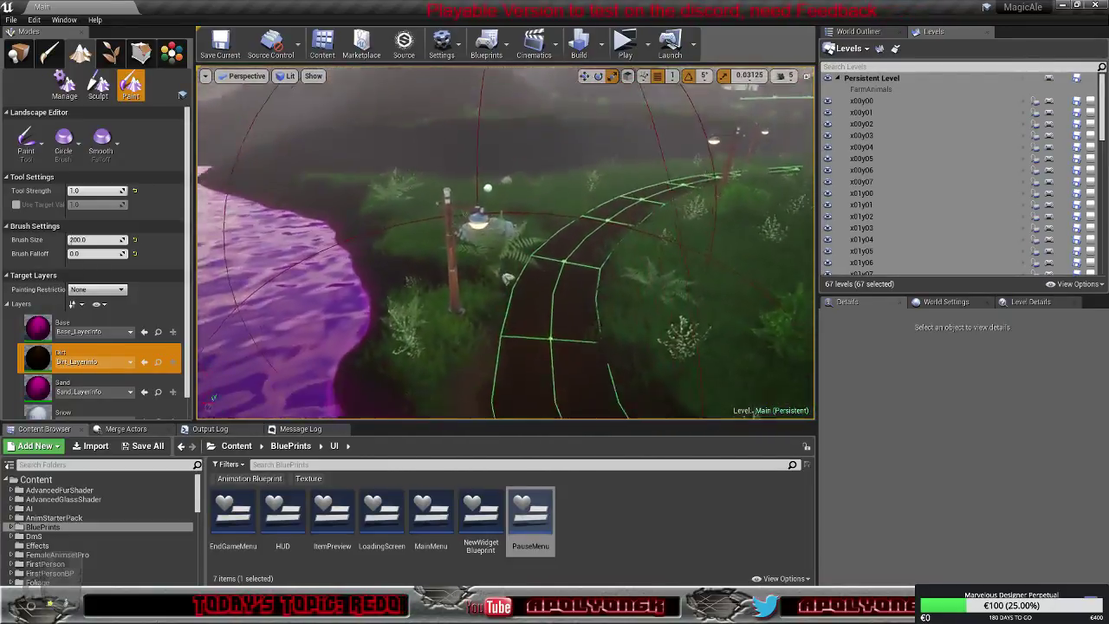
pyautogui.press('s')
pyautogui.moveTo(468, 191); pyautogui.dragTo(676, 173, button='right')
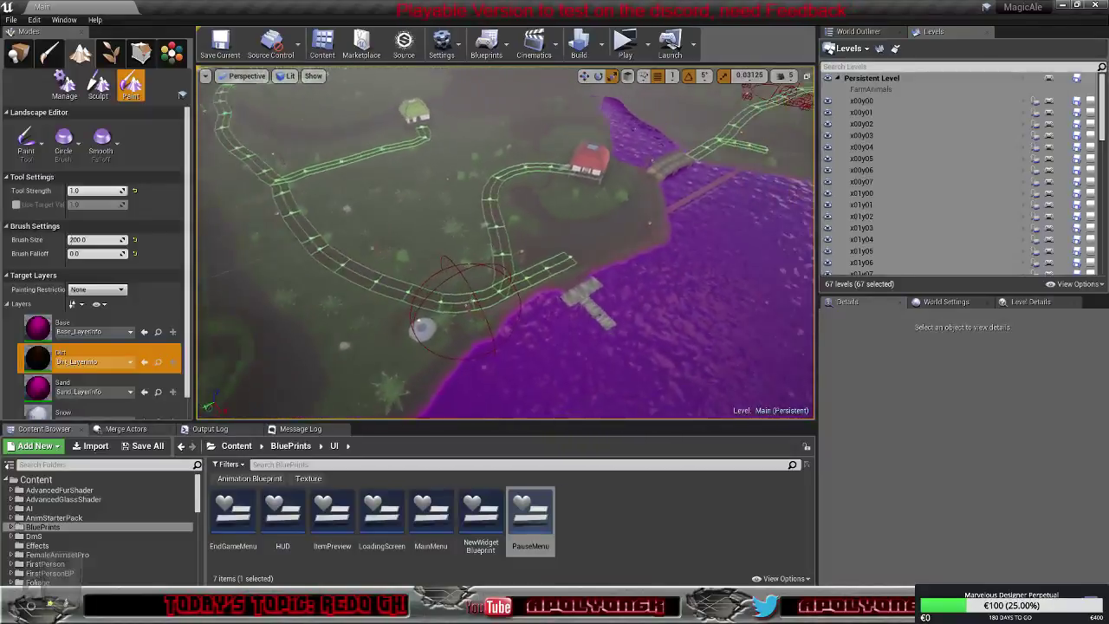
pyautogui.scroll(-3, 547, 297)
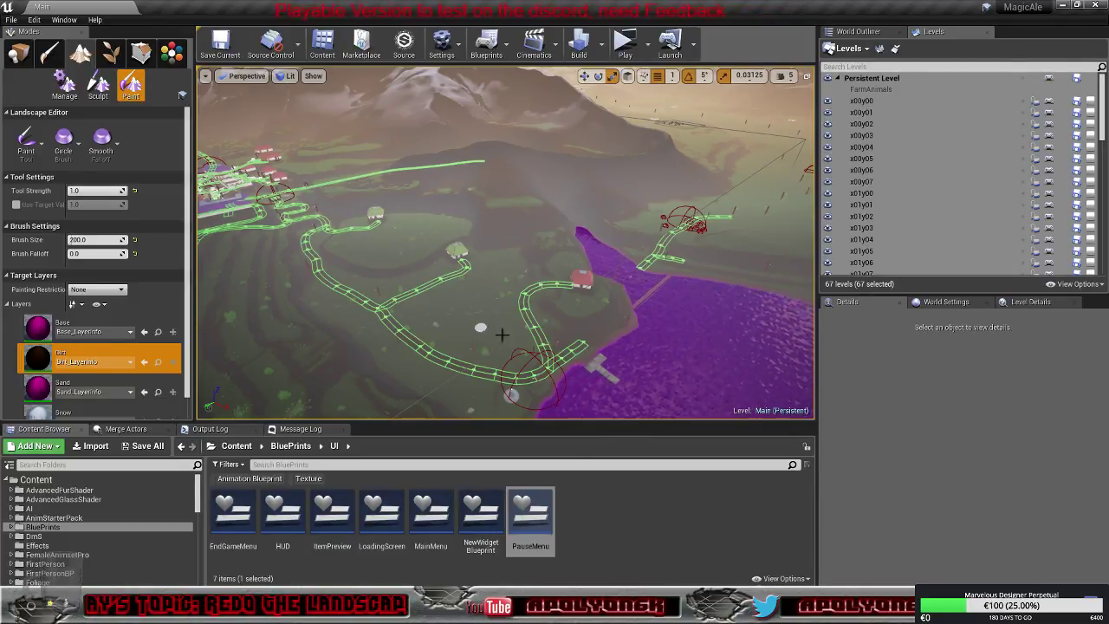
# Survey the red-roofed buildings in the green valley and the snow-streaked mountain ridges around them
pyautogui.moveTo(506, 242); pyautogui.dragTo(697, 160, button='right')
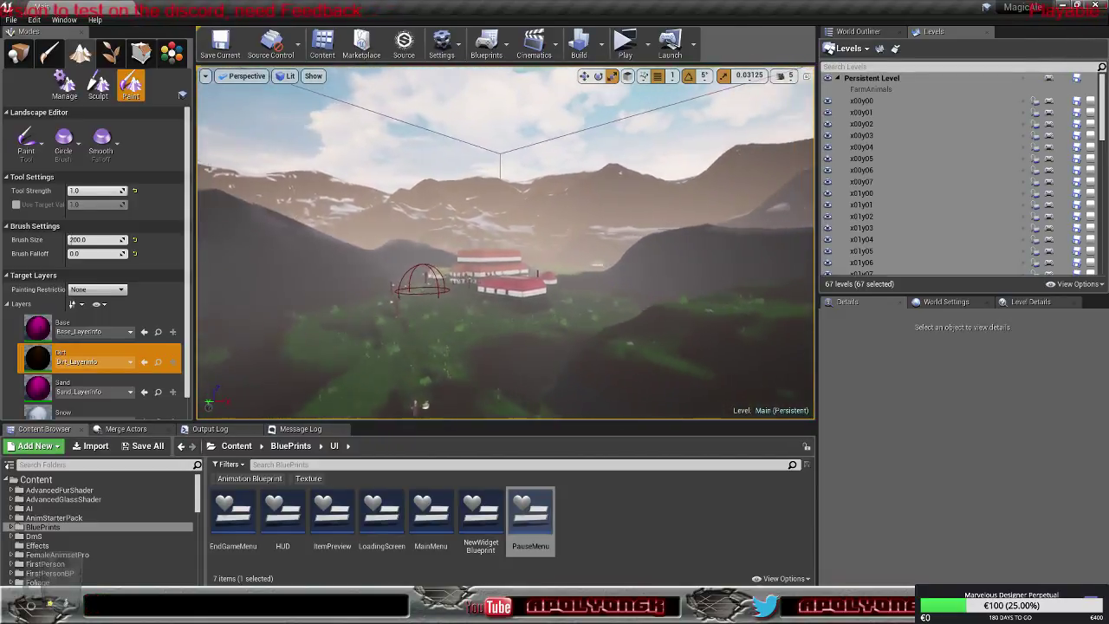
pyautogui.press('w')
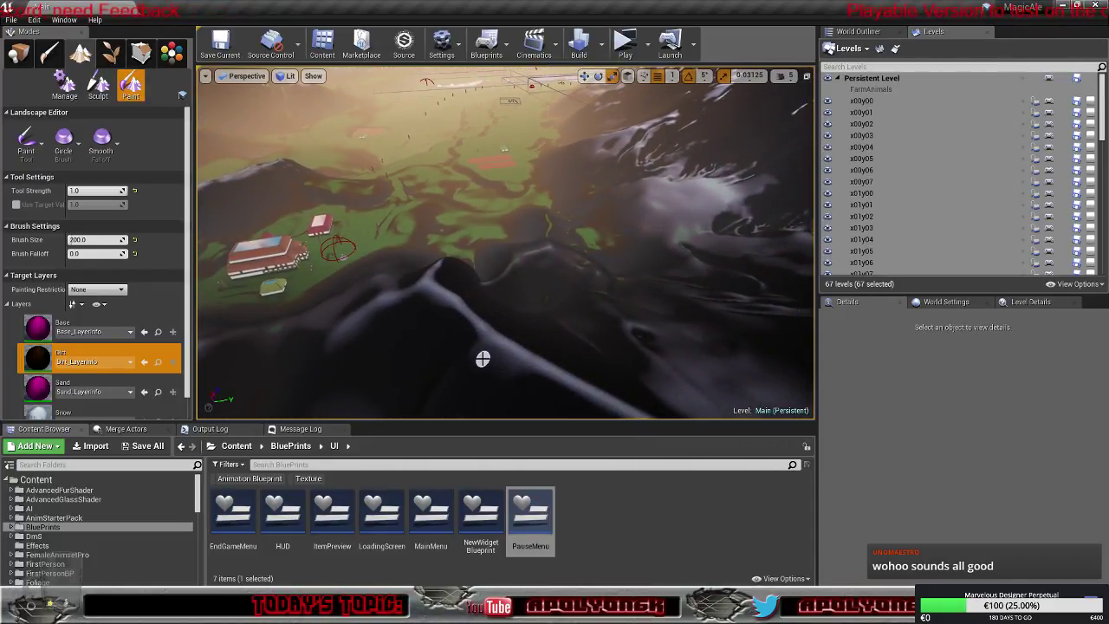
pyautogui.press('w')
pyautogui.moveTo(446, 304); pyautogui.dragTo(602, 195, button='right')
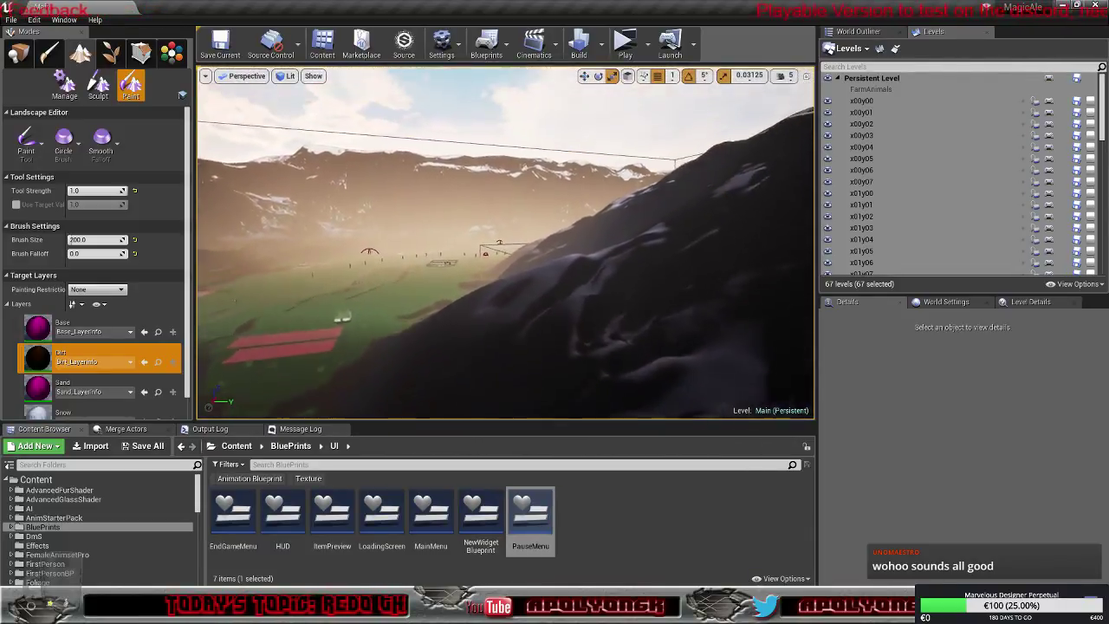
# Tour the town with purple, orange and red roofs and inspect the road splines running between its buildings
pyautogui.moveTo(359, 306); pyautogui.dragTo(350, 306, button='right')
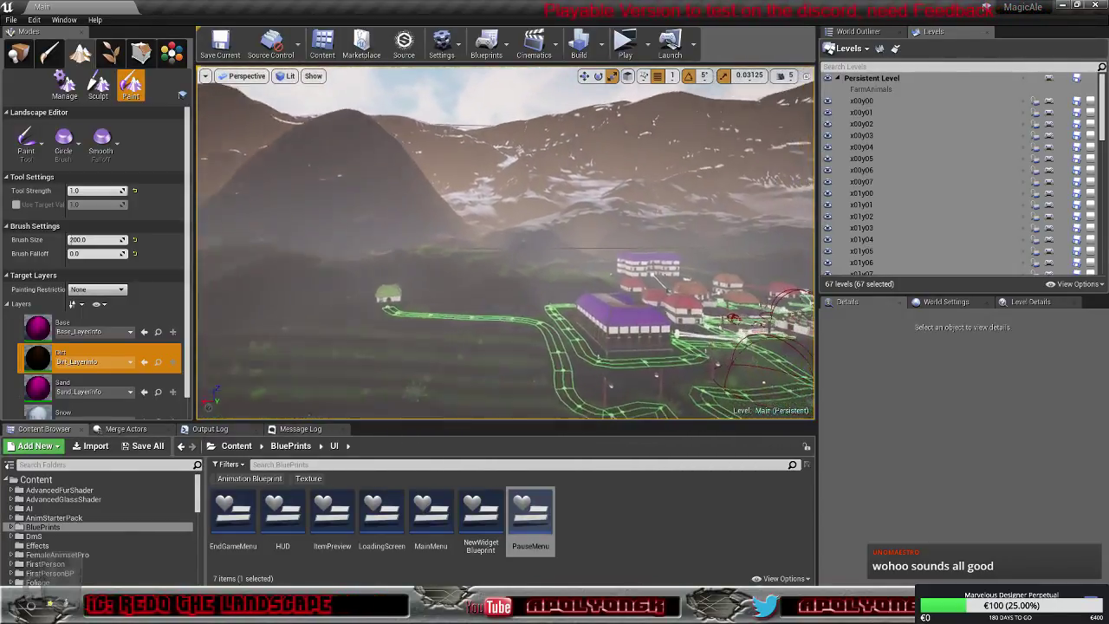
pyautogui.press('w')
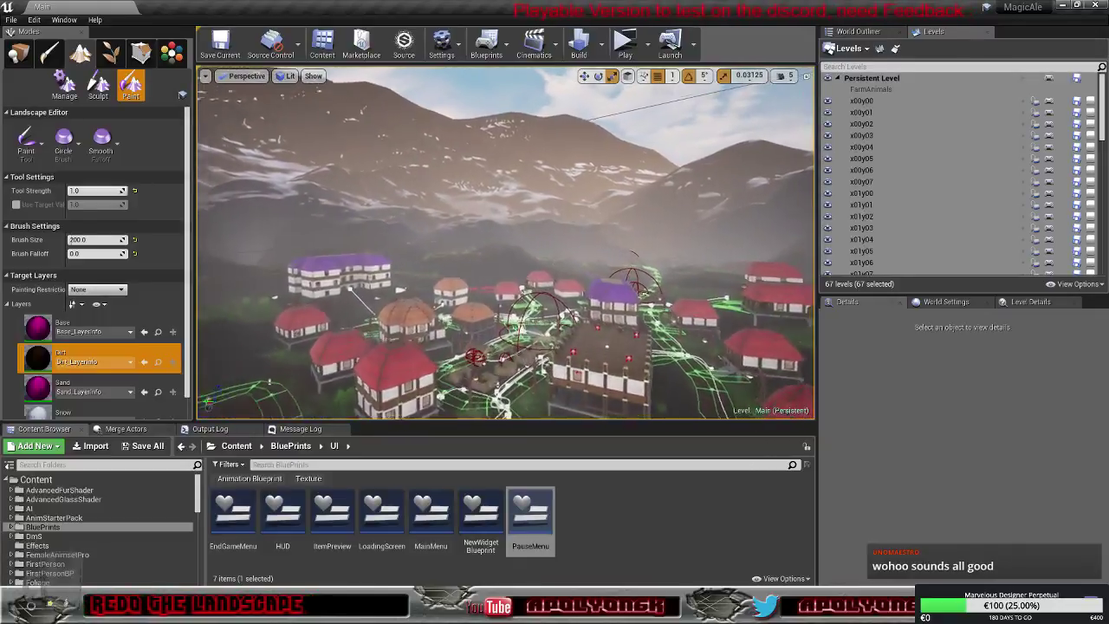
pyautogui.moveTo(502, 261); pyautogui.dragTo(494, 259, button='right')
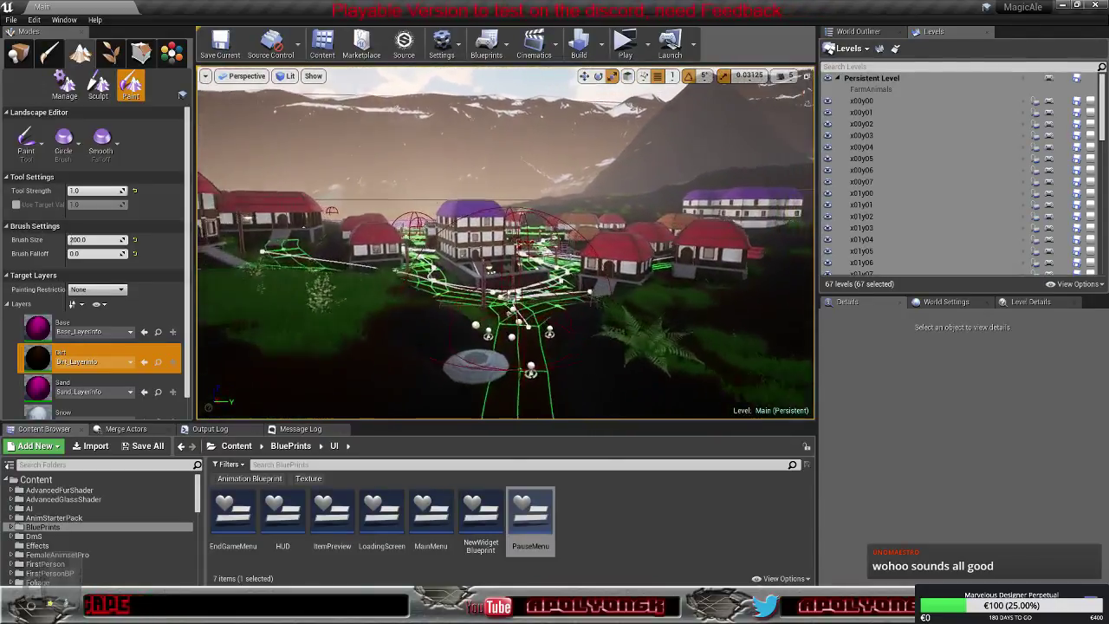
pyautogui.press('w')
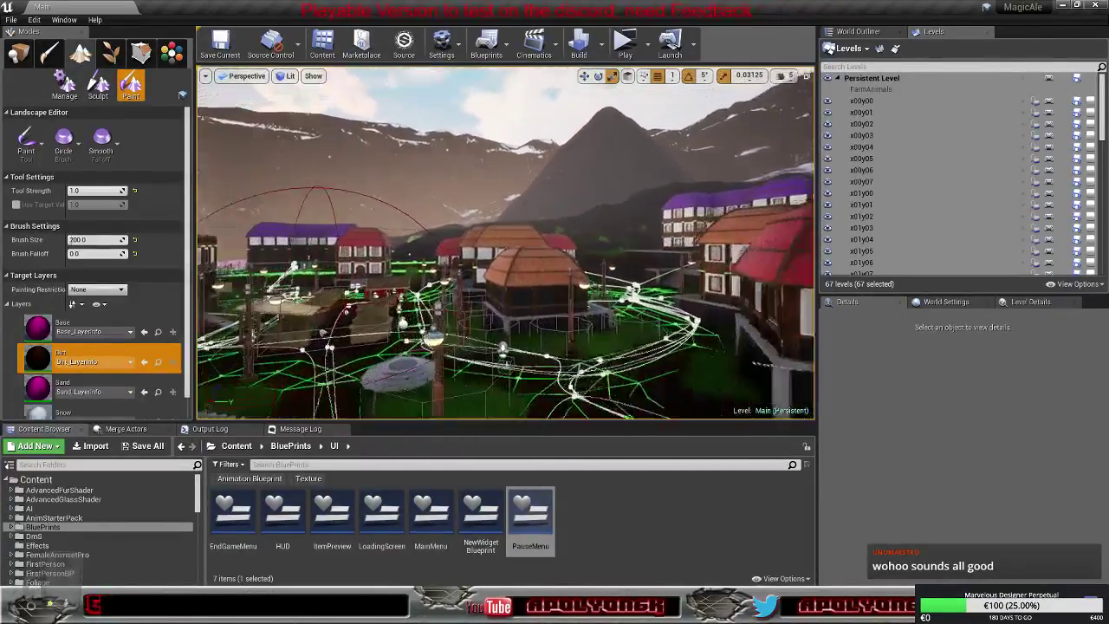
pyautogui.moveTo(512, 224); pyautogui.dragTo(457, 312, button='right')
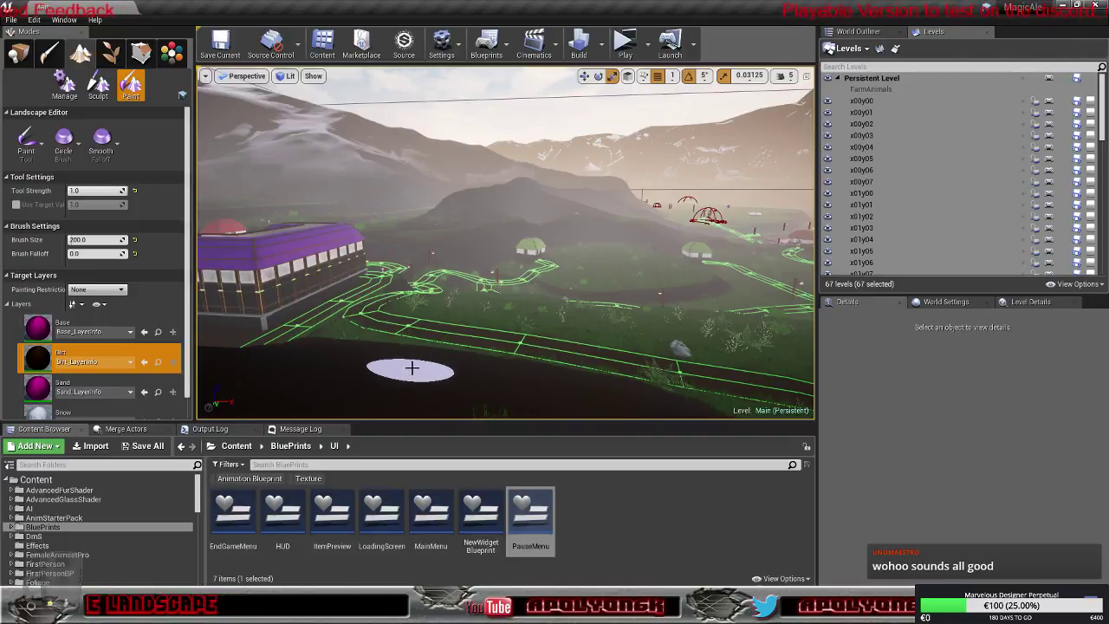
# Inspect the narrow end of the purple river around the stone bridge, including both banks and the nearby red-roofed house
pyautogui.moveTo(411, 365)
pyautogui.mouseDown(button='right')
pyautogui.moveTo(551, 369)
pyautogui.moveTo(485, 364)
pyautogui.moveTo(490, 394)
pyautogui.moveTo(390, 381)
pyautogui.mouseUp(button='right')
pyautogui.press('w')
pyautogui.press('s')
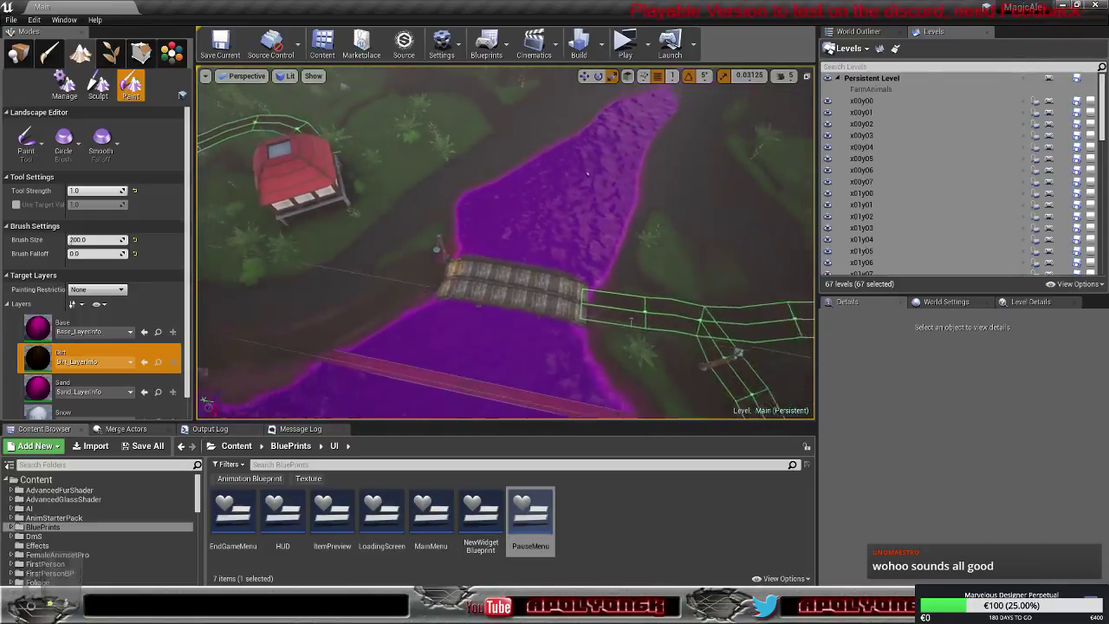
pyautogui.moveTo(390, 381); pyautogui.dragTo(368, 382, button='right')
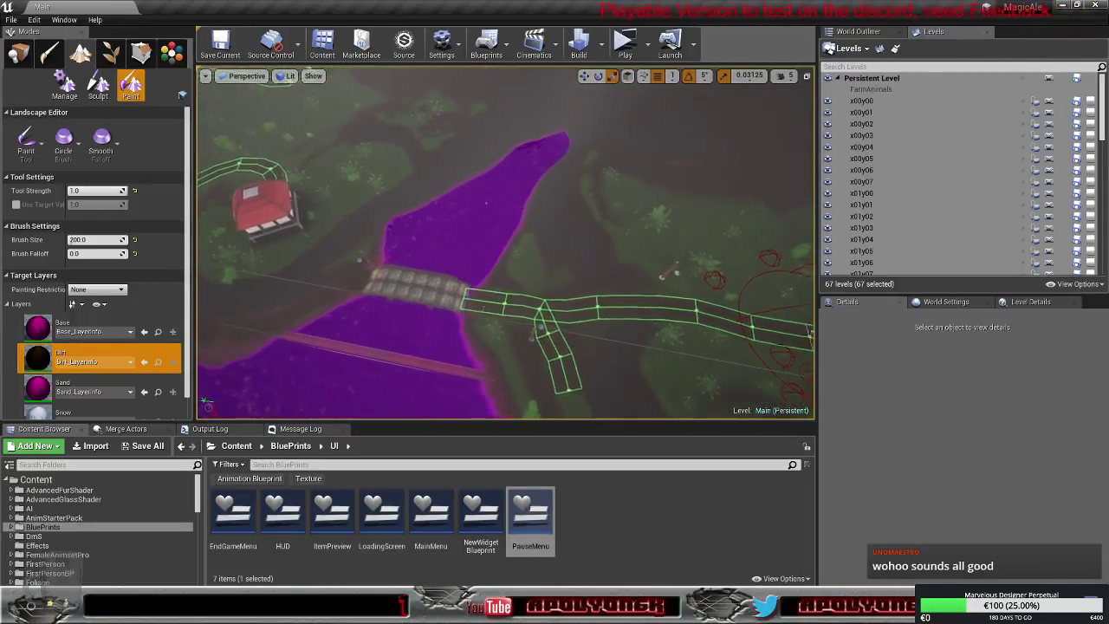
pyautogui.moveTo(501, 294); pyautogui.dragTo(504, 334, button='right')
pyautogui.press('w')
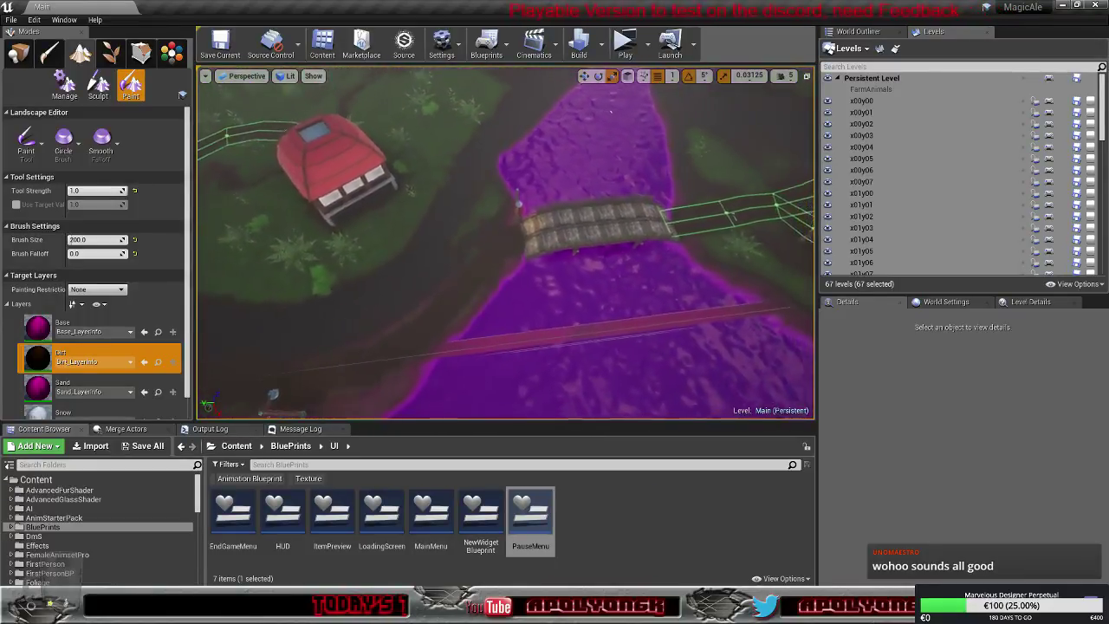
pyautogui.moveTo(501, 295); pyautogui.dragTo(518, 294, button='right')
pyautogui.press('s')
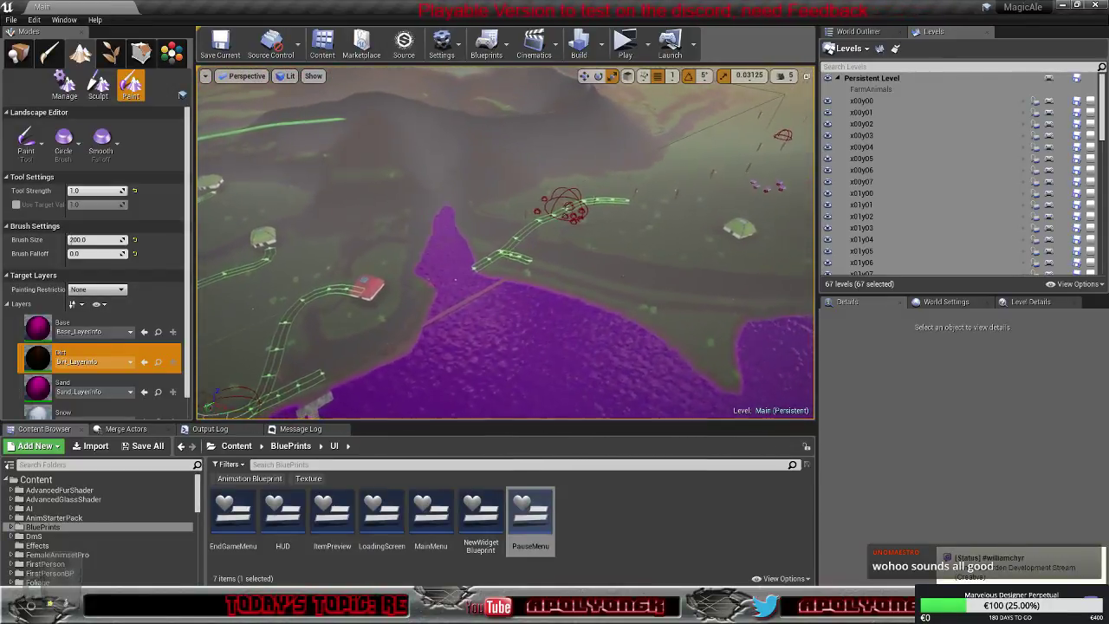
# Look over the grassy meadow with its lamp posts, ferns and purple mushrooms beneath the mountains
pyautogui.moveTo(506, 260); pyautogui.dragTo(489, 267, button='right')
pyautogui.press('d')
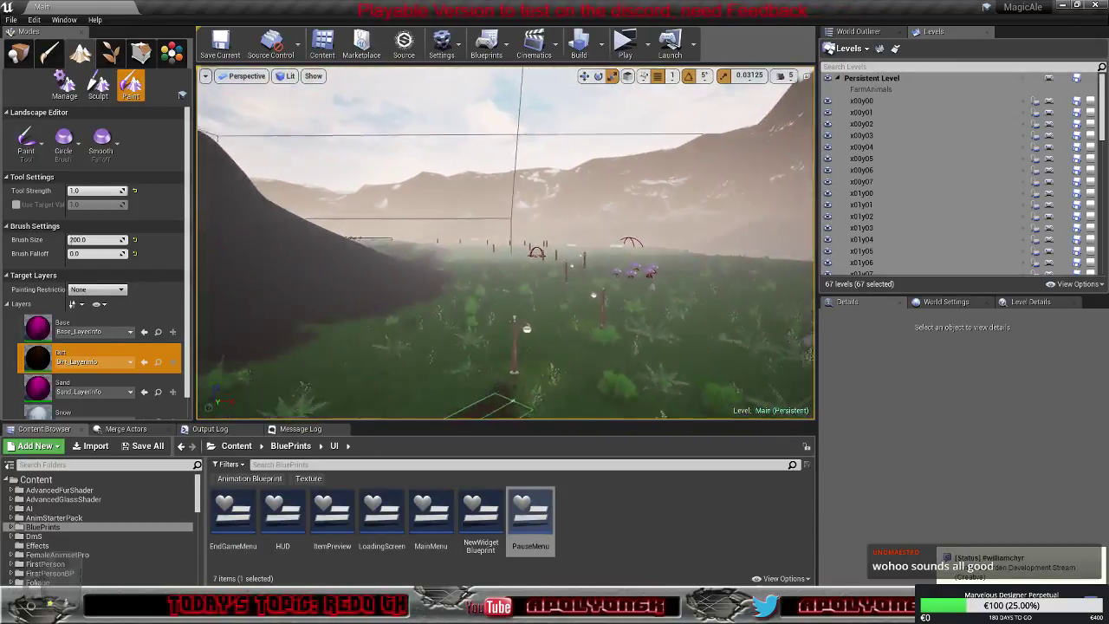
pyautogui.press('d')
pyautogui.moveTo(506, 243); pyautogui.dragTo(410, 203, button='right')
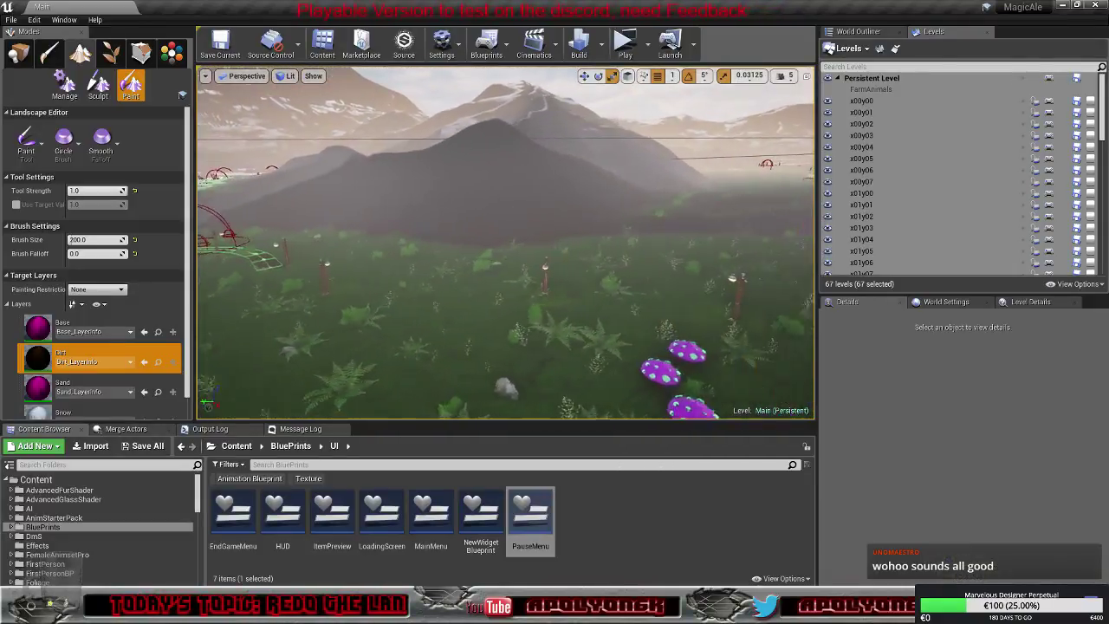
# Survey the open plain with its green-roofed cottages and the red field plots beside one of them
pyautogui.press('d')
pyautogui.moveTo(506, 242); pyautogui.dragTo(622, 225, button='right')
pyautogui.press('w')
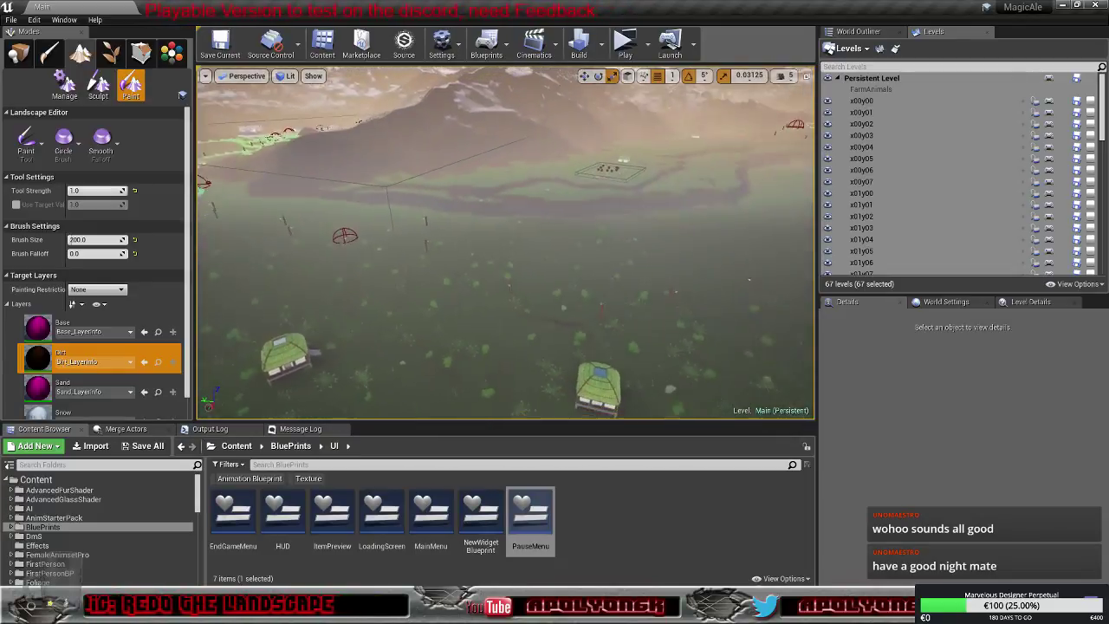
pyautogui.moveTo(506, 243); pyautogui.dragTo(481, 224, button='right')
pyautogui.press('d')
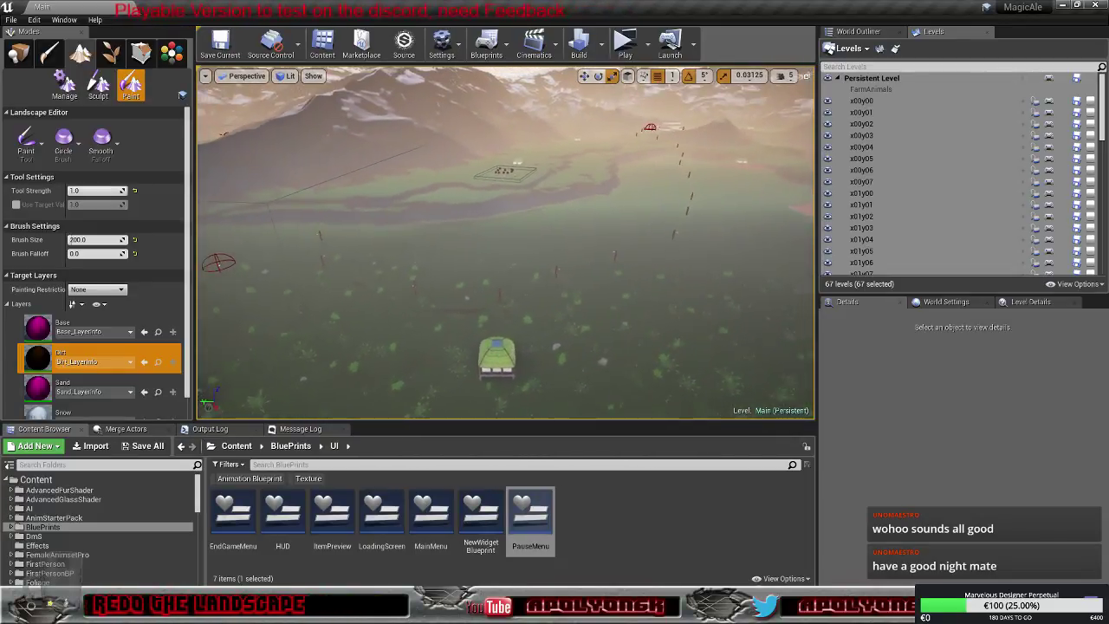
pyautogui.press('d')
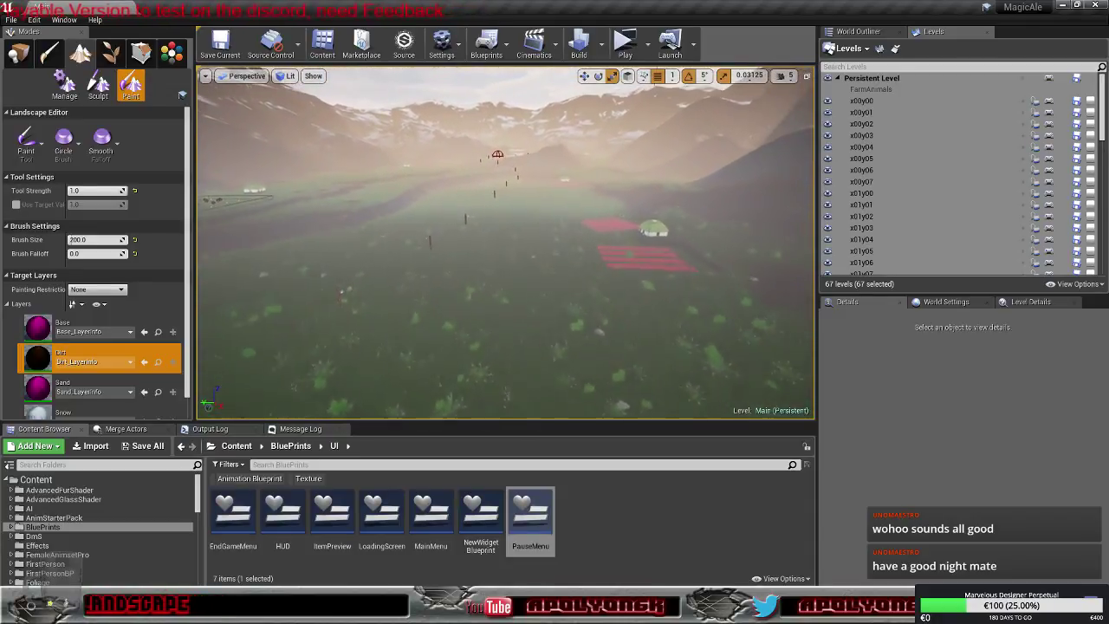
pyautogui.press('w')
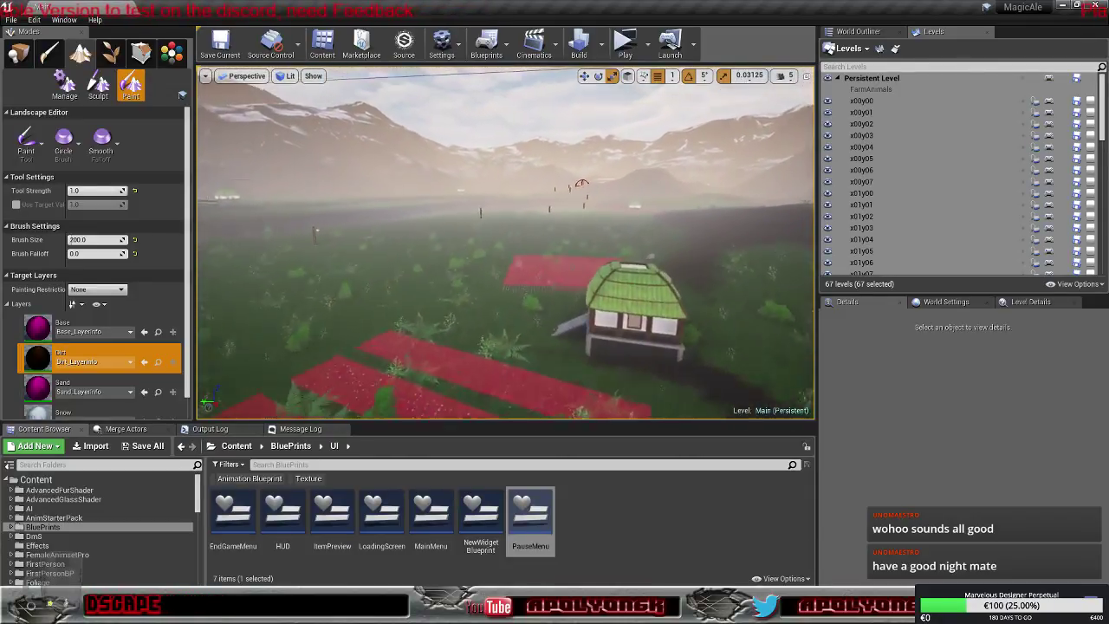
# Inspect the bare dirt slopes by the lamp posts and the red-roofed buildings near the flat-topped hill
pyautogui.press('w')
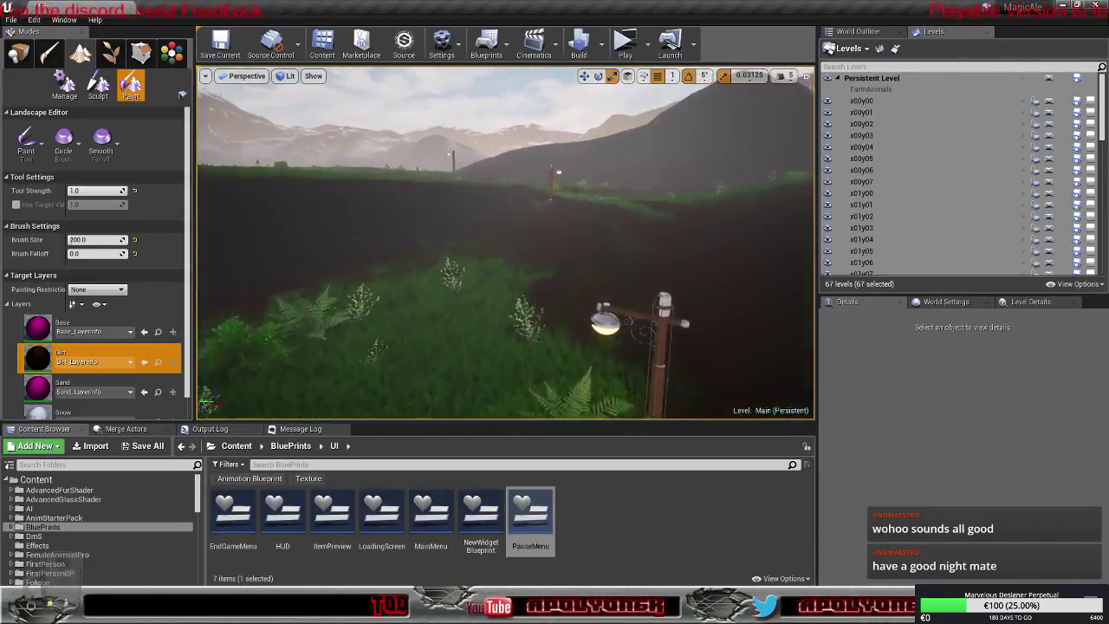
pyautogui.press('w')
pyautogui.moveTo(506, 243); pyautogui.dragTo(420, 208, button='right')
pyautogui.moveTo(471, 246)
pyautogui.mouseDown(button='right')
pyautogui.moveTo(554, 246)
pyautogui.moveTo(513, 246)
pyautogui.moveTo(606, 267)
pyautogui.moveTo(590, 246)
pyautogui.moveTo(572, 246)
pyautogui.mouseUp(button='right')
pyautogui.press('s')
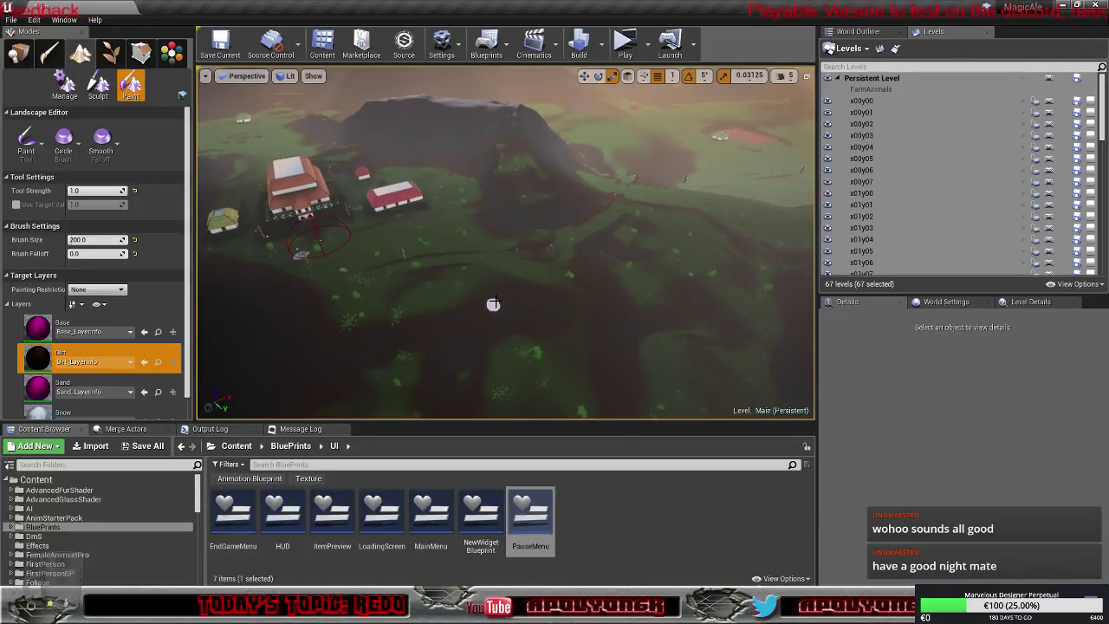